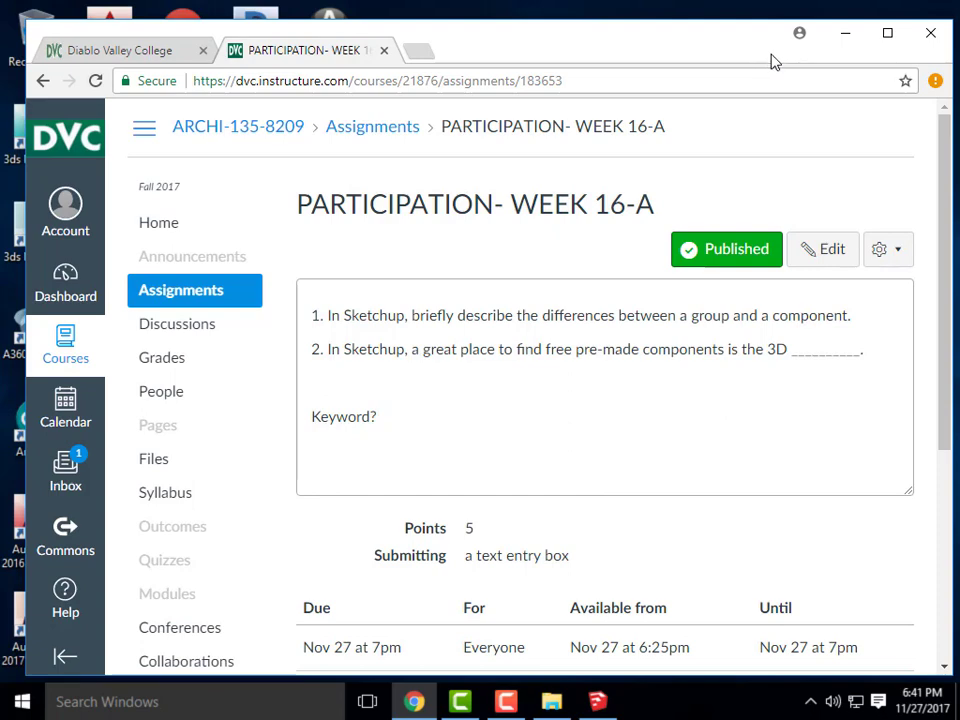
drag(690, 51, 677, 34)
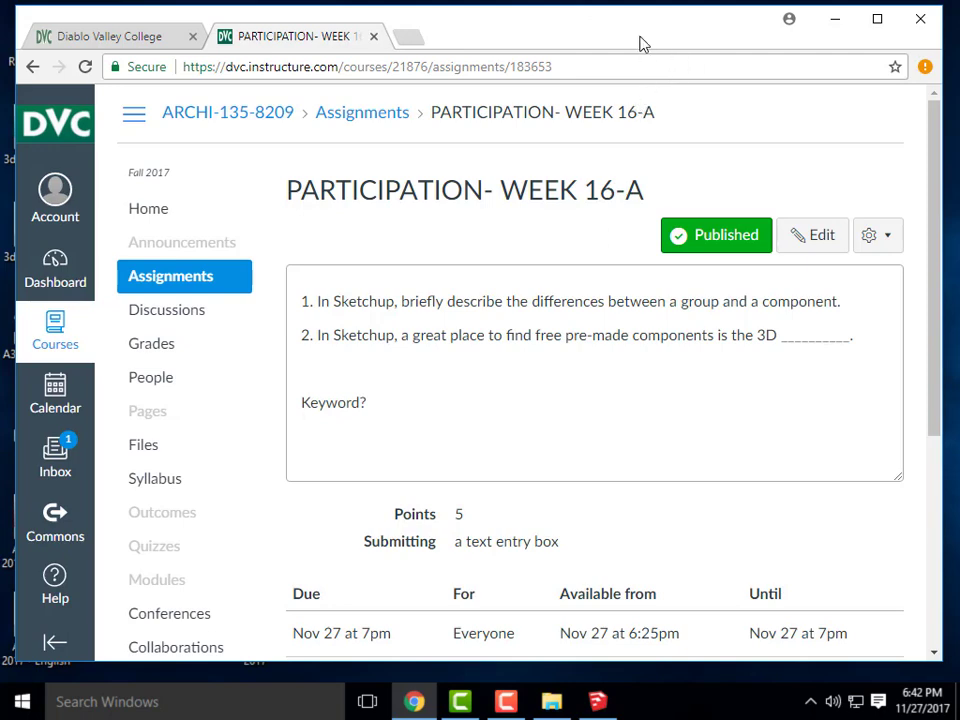
mouse_move(643, 43)
mouse_down()
mouse_move(626, 41)
mouse_move(650, 42)
mouse_up()
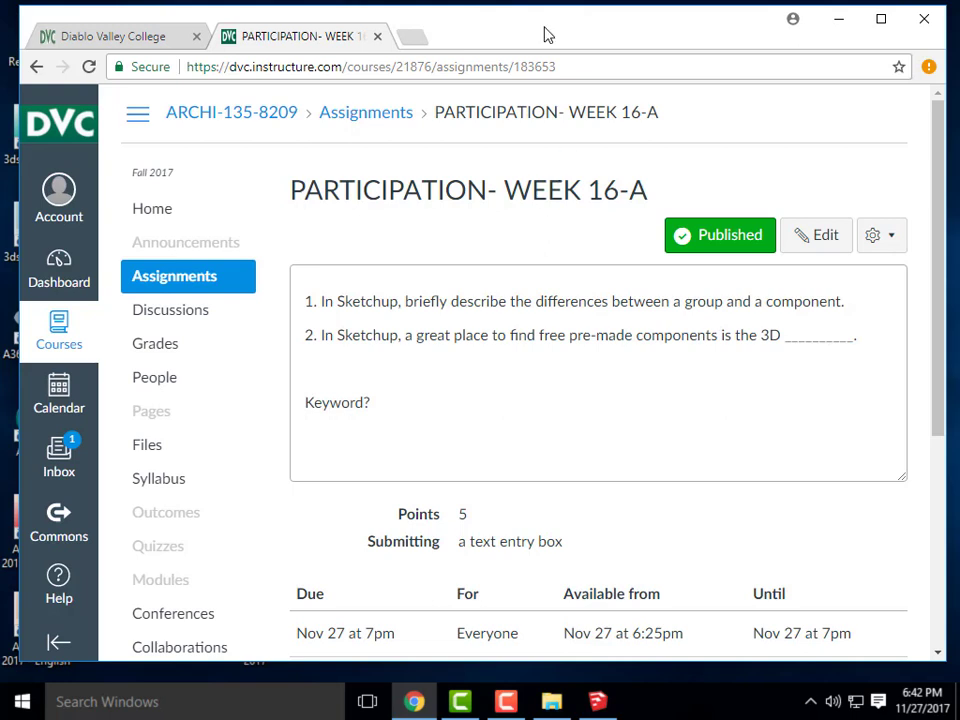
drag(547, 36, 536, 39)
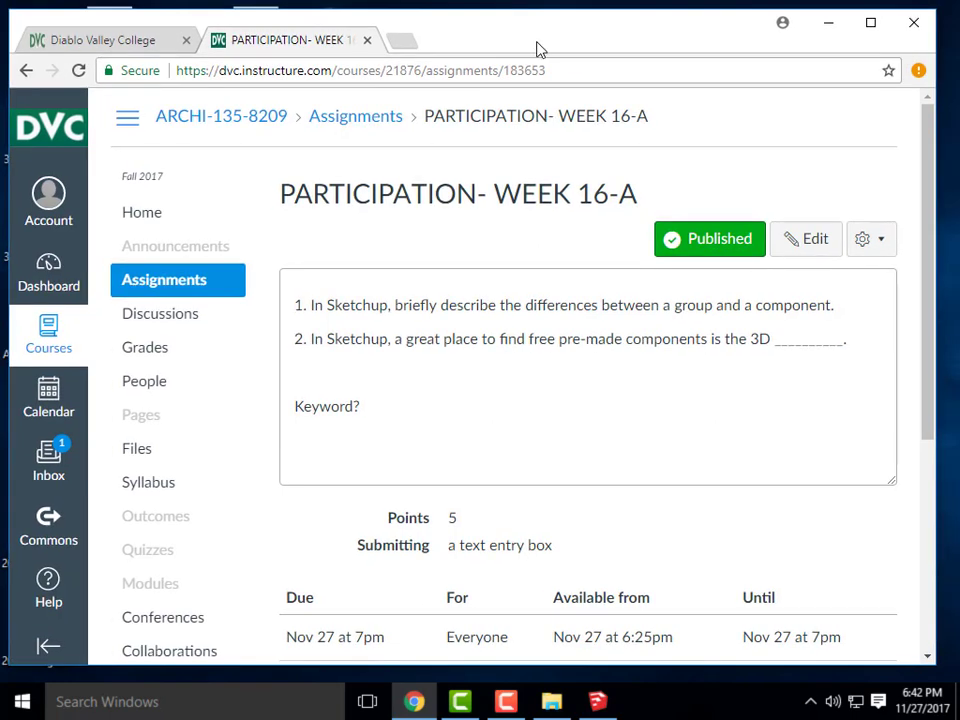
drag(544, 46, 556, 41)
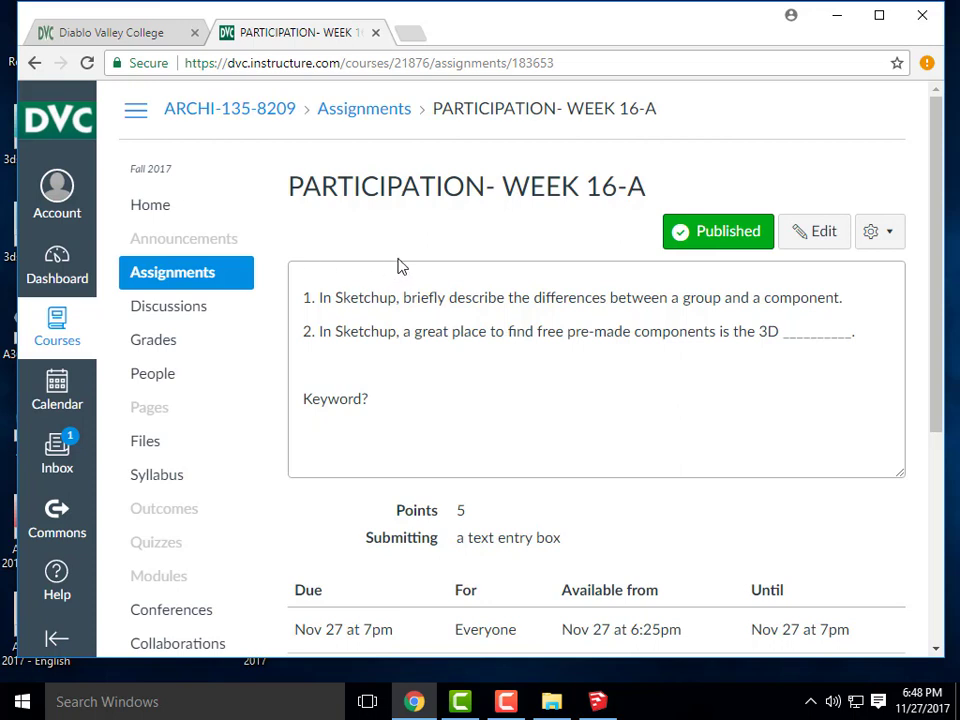
- Open the course's assignments list and look through the assignments and exercises, including Exercise 29 and Assignment 6: The Yosemite Cabin
scroll(349, 368, down, 2)
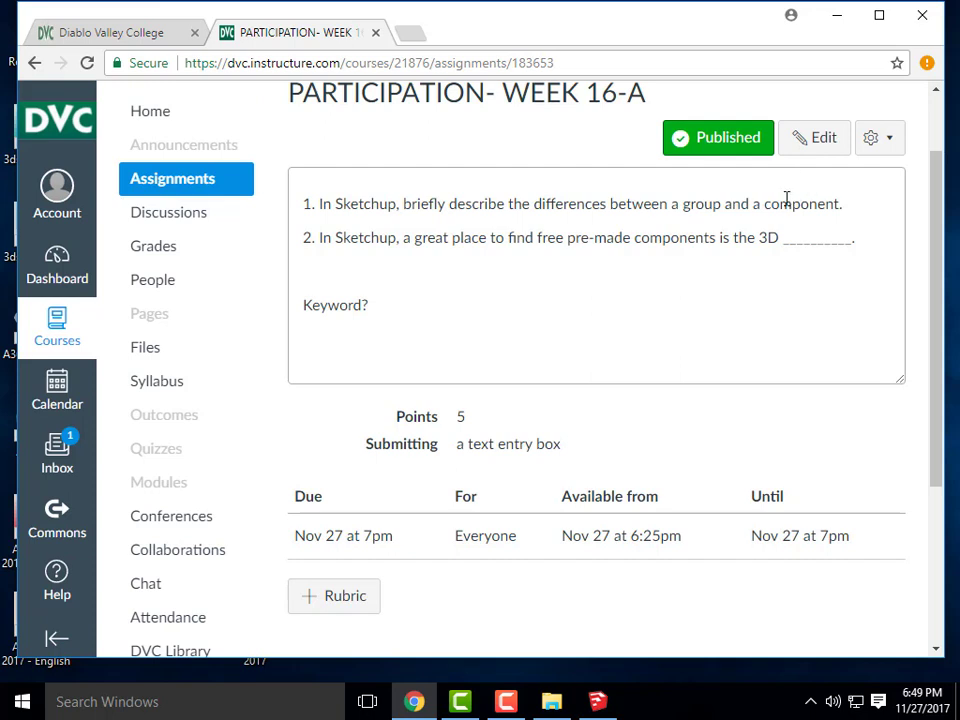
click(197, 184)
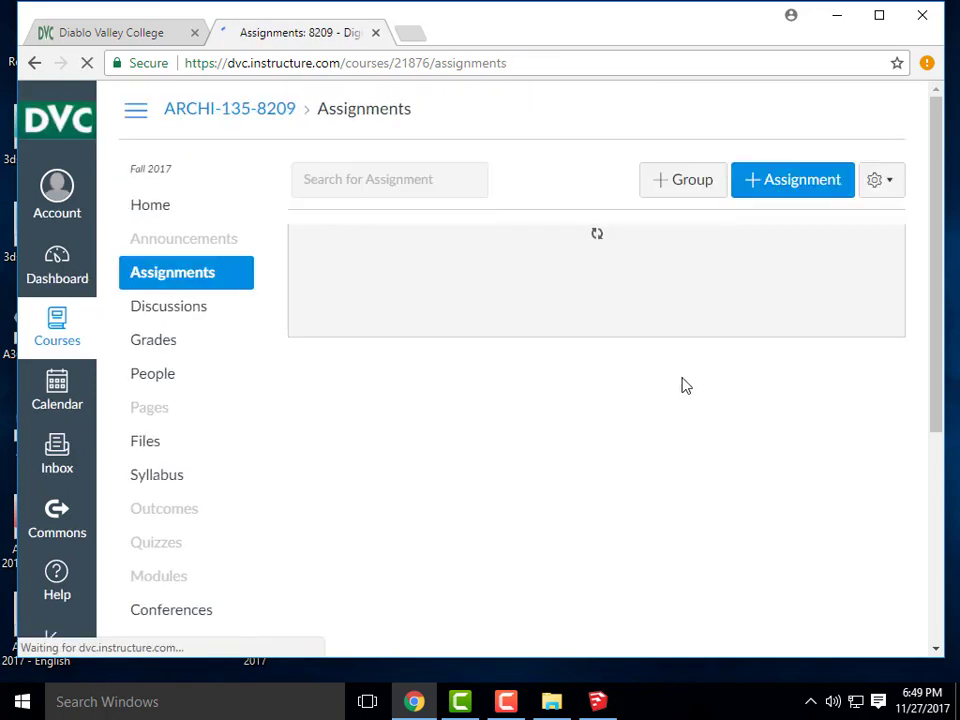
scroll(561, 407, down, 4)
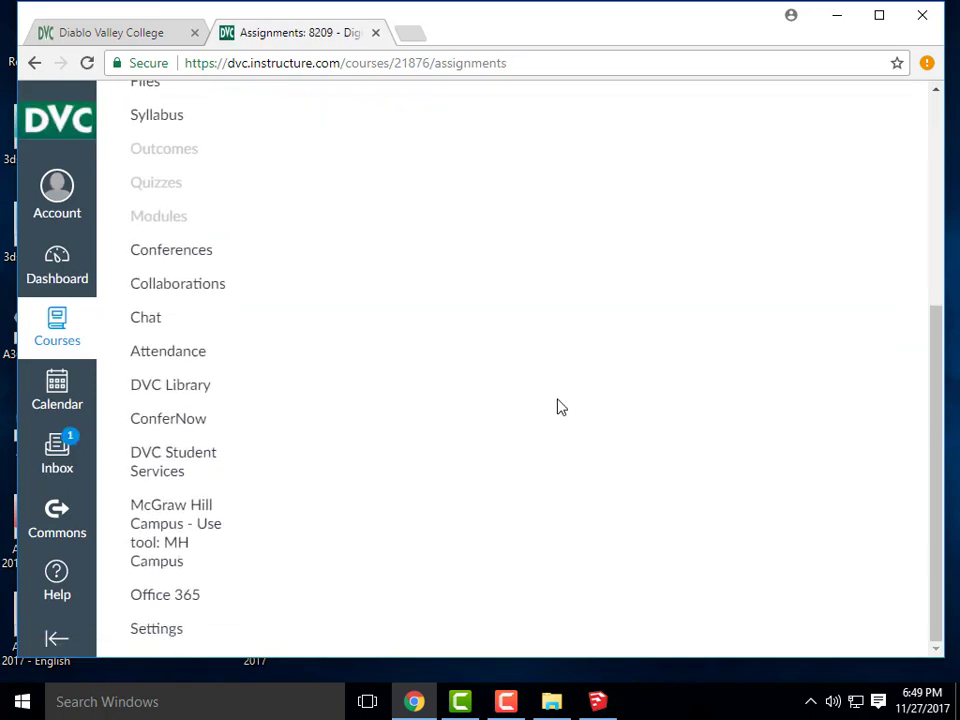
scroll(561, 407, down, 10)
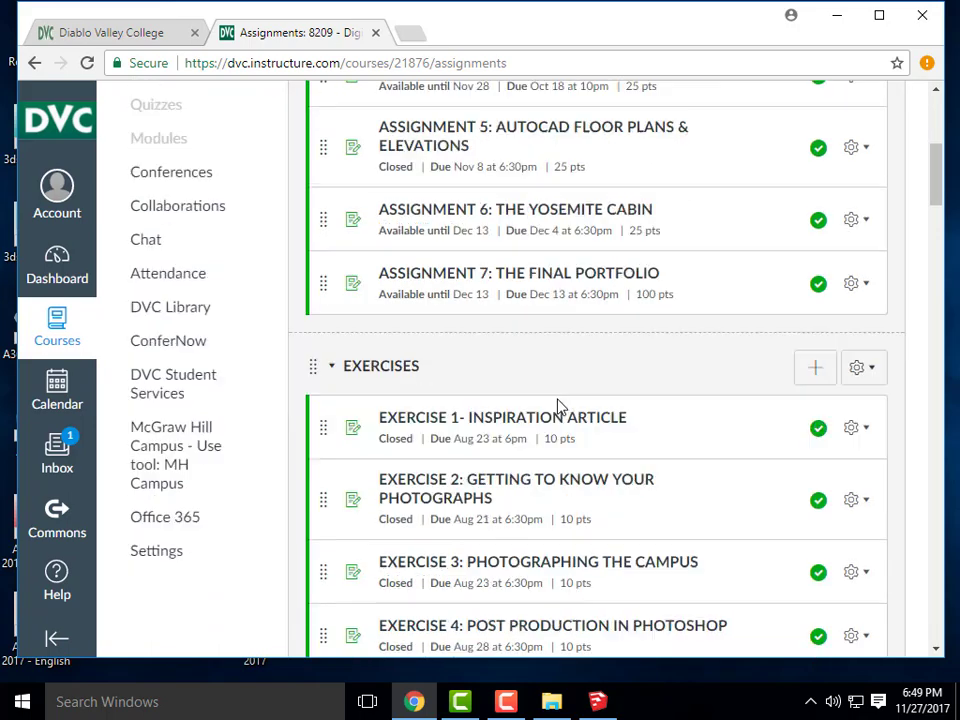
scroll(561, 407, down, 7)
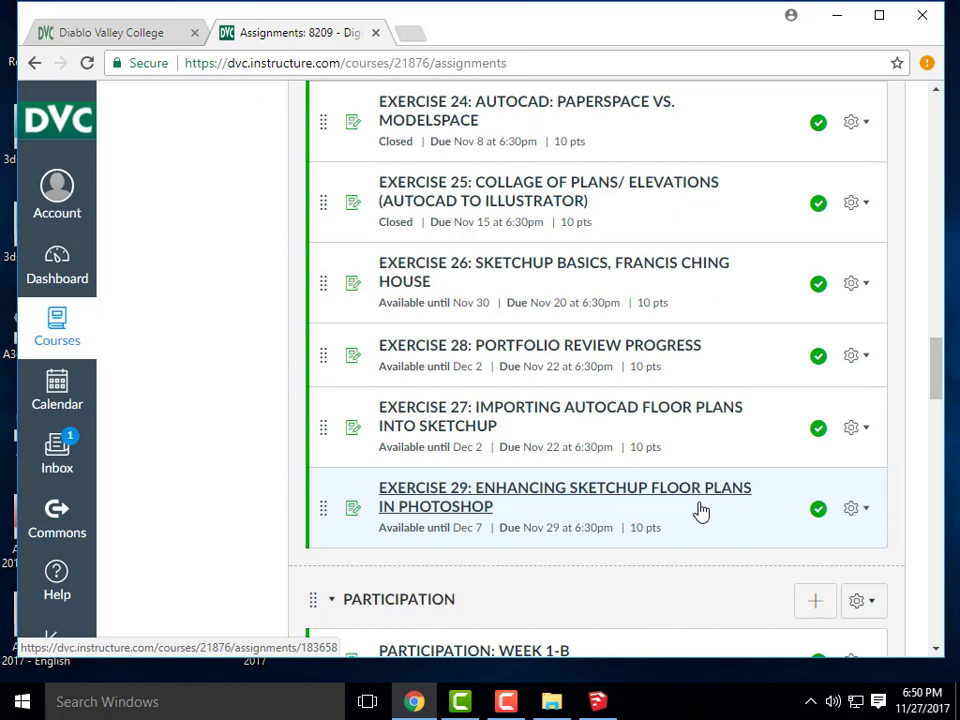
scroll(806, 491, up, 12)
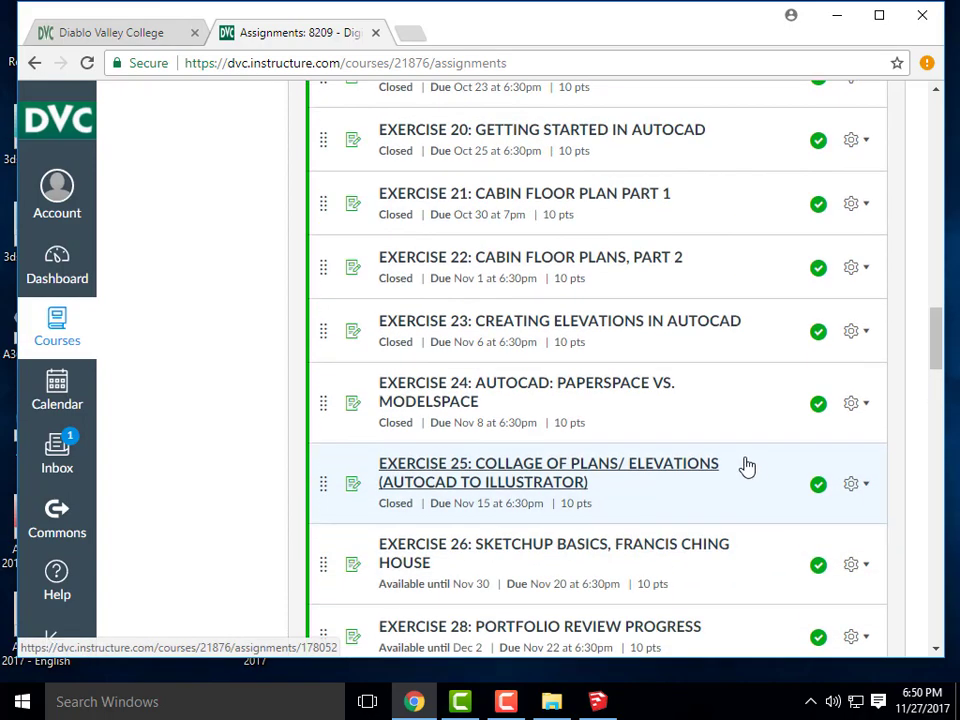
scroll(652, 385, up, 8)
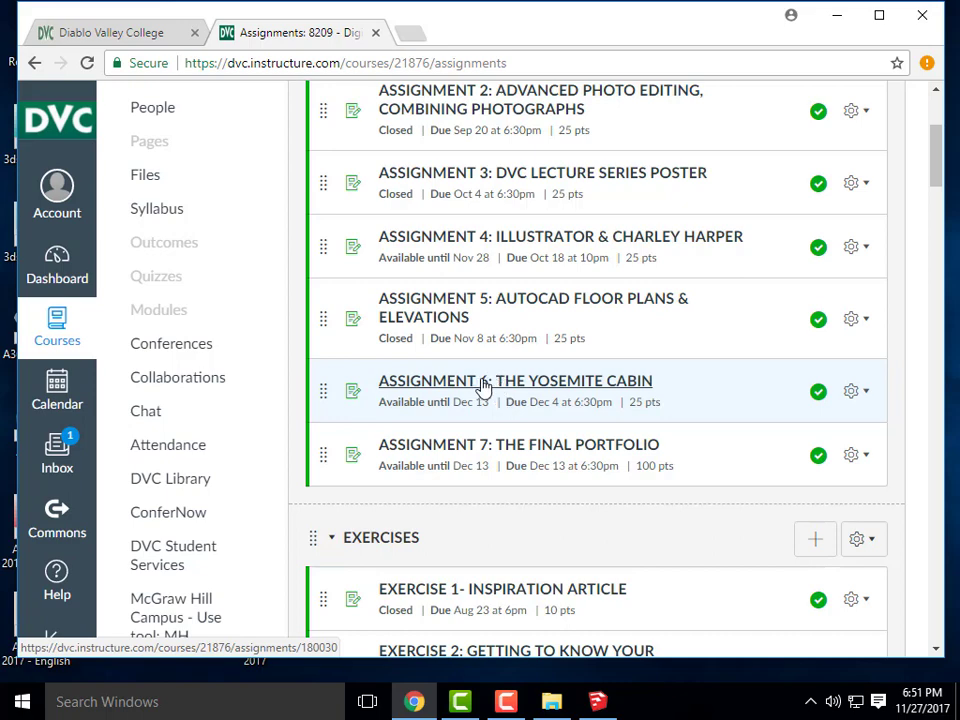
scroll(720, 272, down, 9)
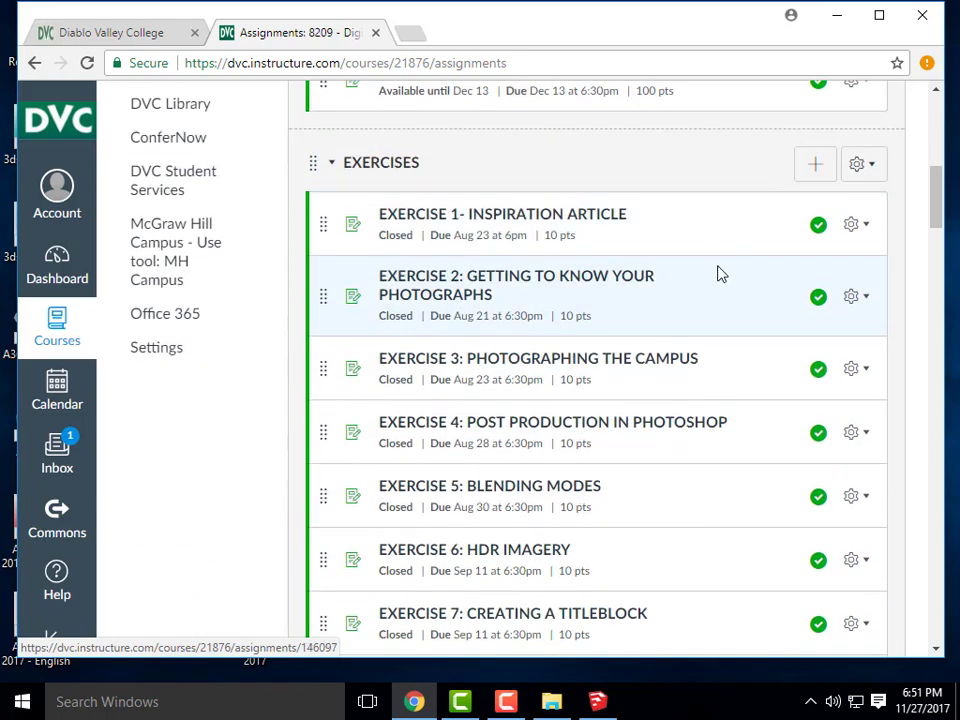
scroll(720, 272, up, 12)
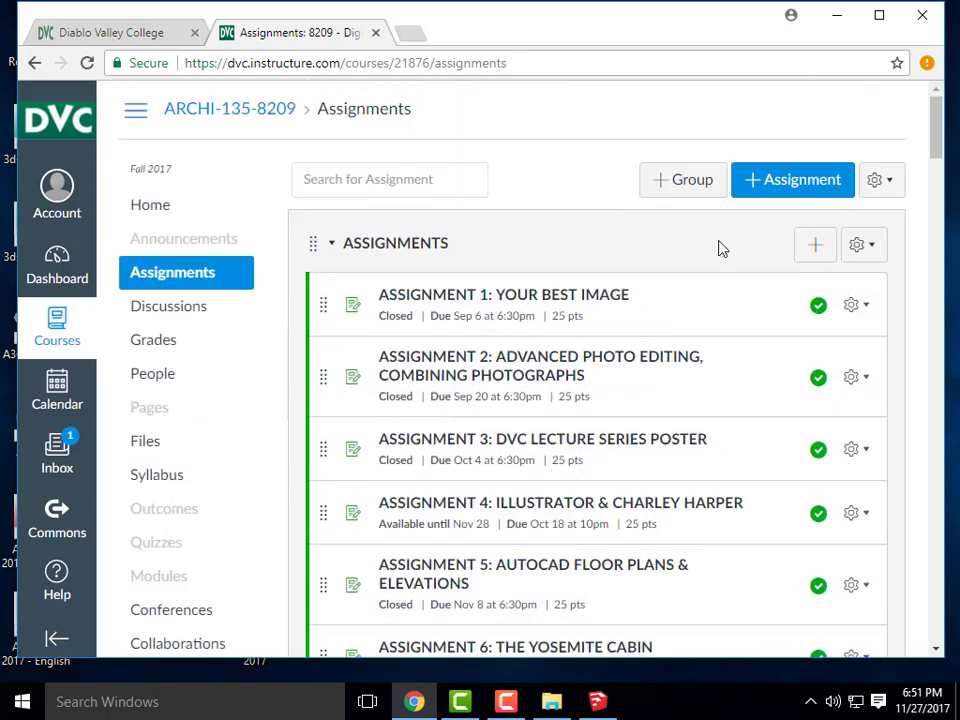
- Switch to the Yosemite House model in SketchUp and examine the building's roof, windows and entrance from several angles and distances
click(834, 28)
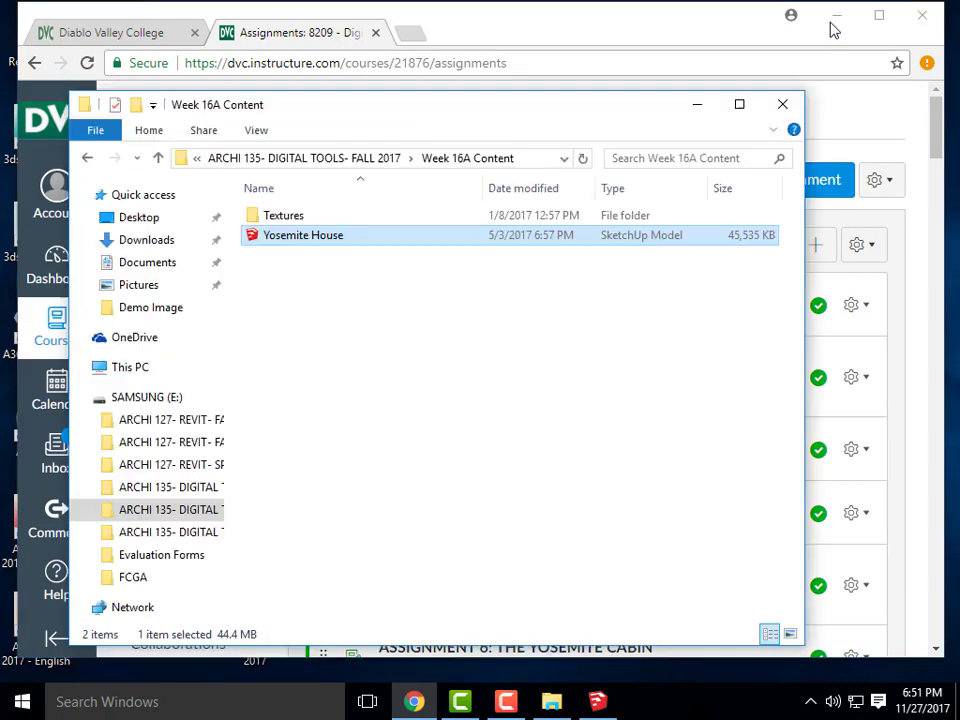
click(592, 701)
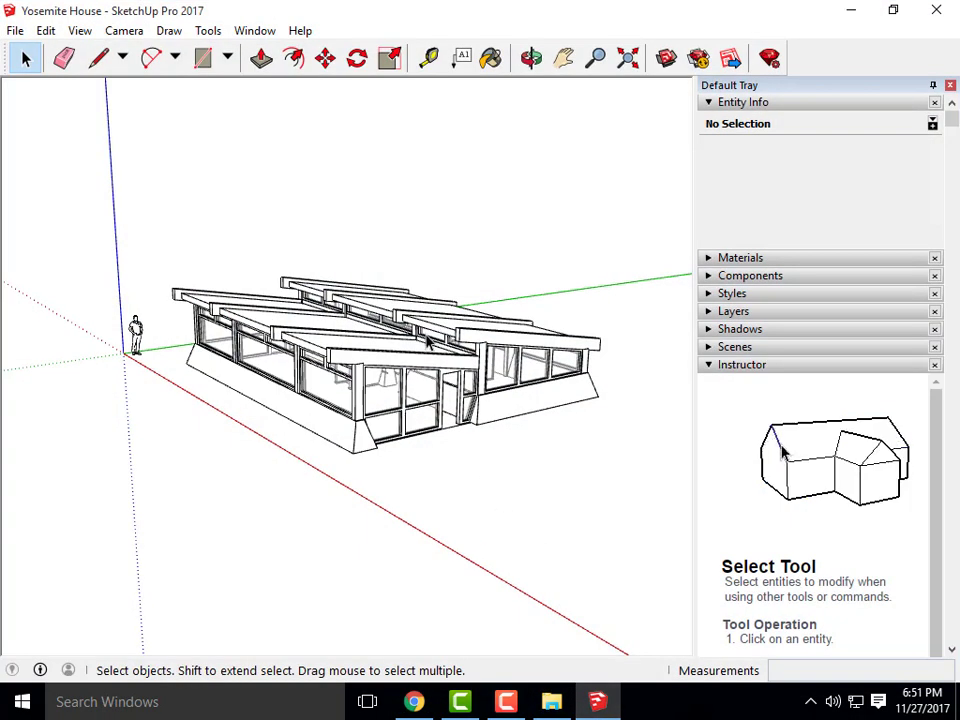
drag(357, 347, 392, 343)
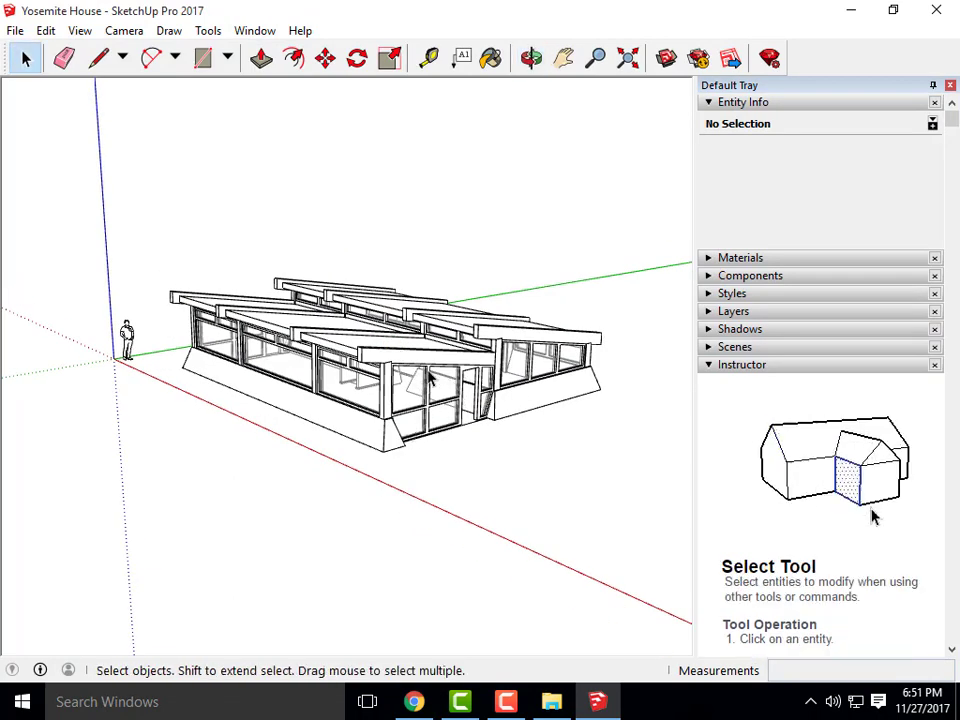
drag(426, 379, 438, 428)
scroll(440, 440, up, 3)
scroll(430, 430, down, 5)
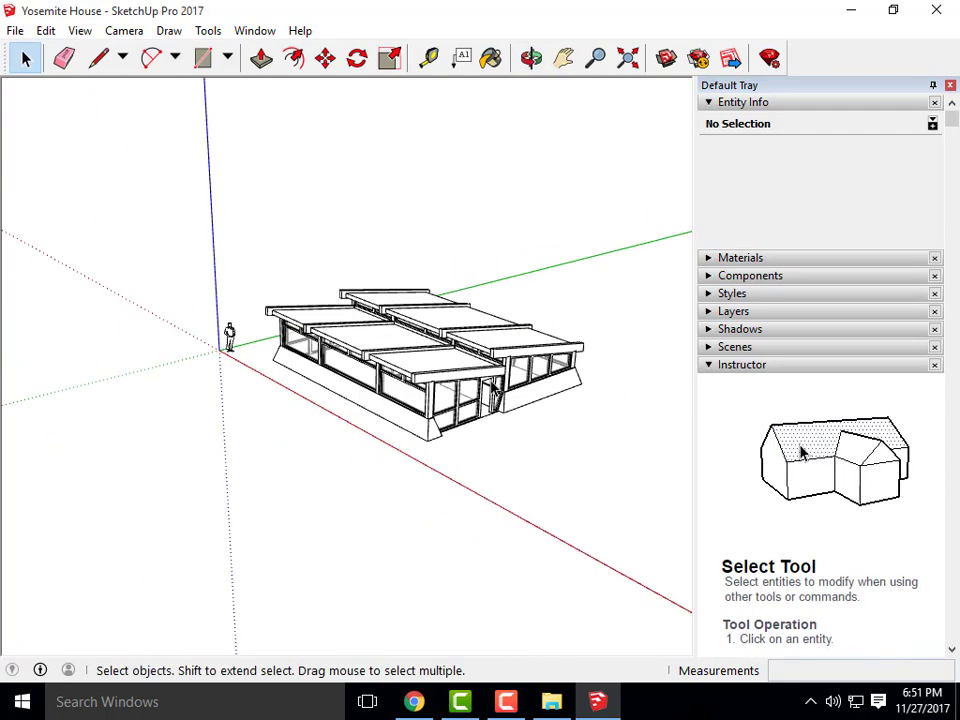
scroll(455, 410, up, 5)
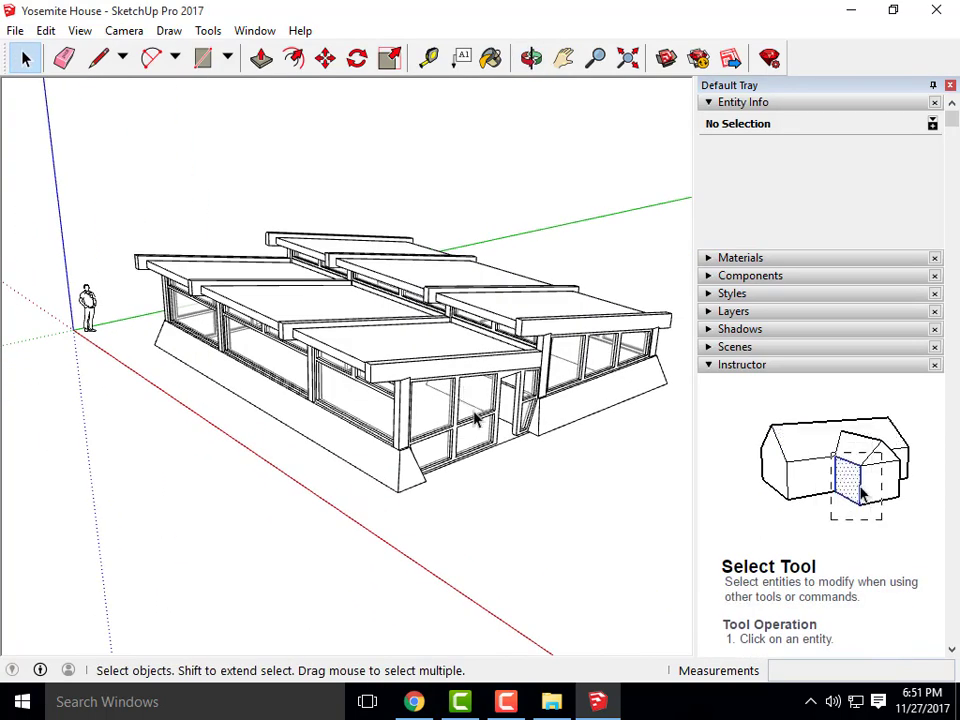
scroll(405, 373, down, 2)
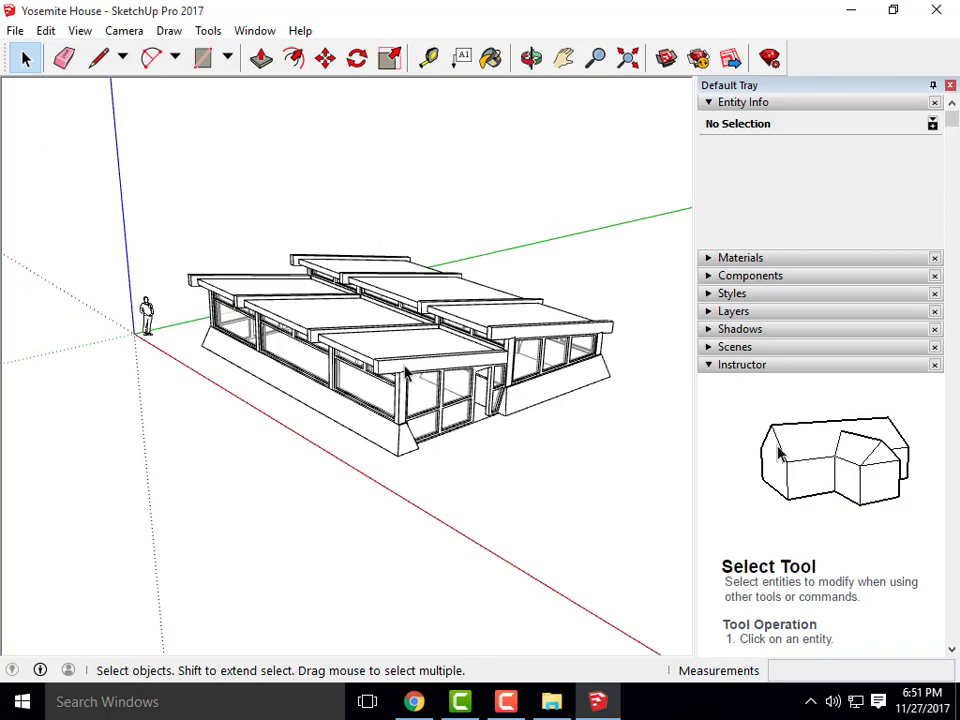
drag(405, 373, 408, 430)
key(space)
scroll(408, 430, up, 5)
scroll(357, 405, down, 4)
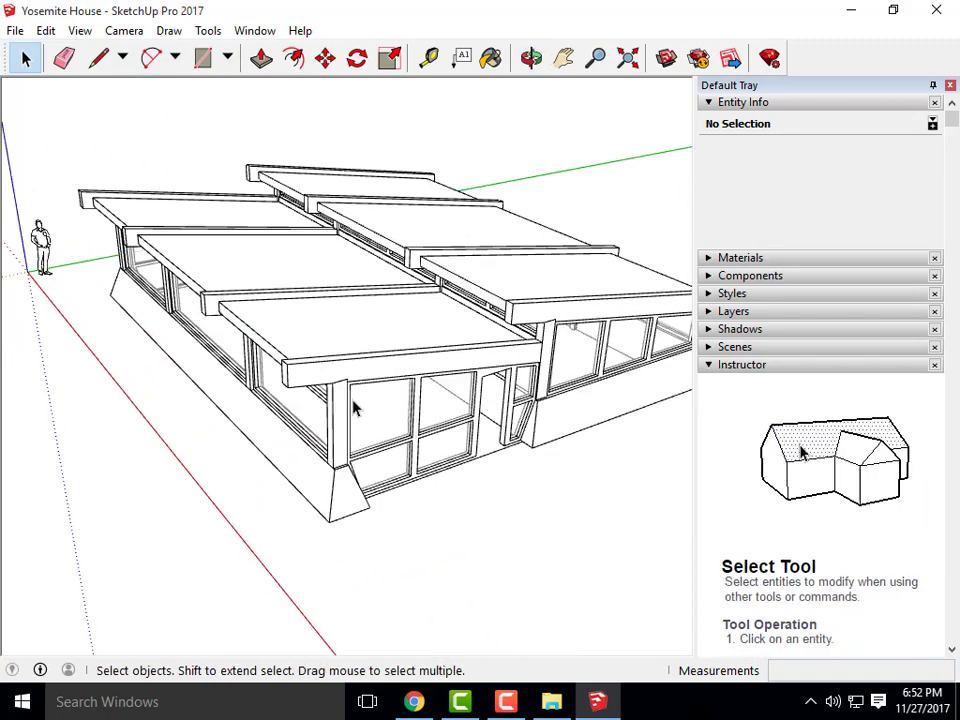
key(o)
drag(358, 398, 394, 392)
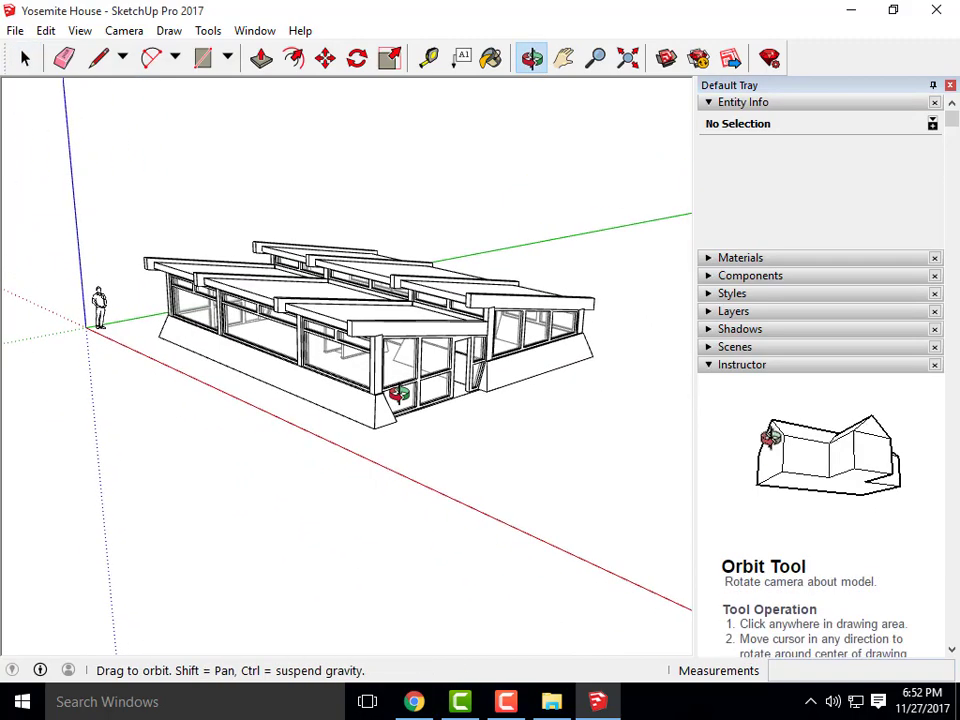
key(space)
scroll(555, 425, up, 3)
key(o)
drag(525, 285, 330, 300)
key(space)
key(o)
key(space)
scroll(340, 314, up, 2)
key(o)
drag(543, 322, 362, 366)
key(space)
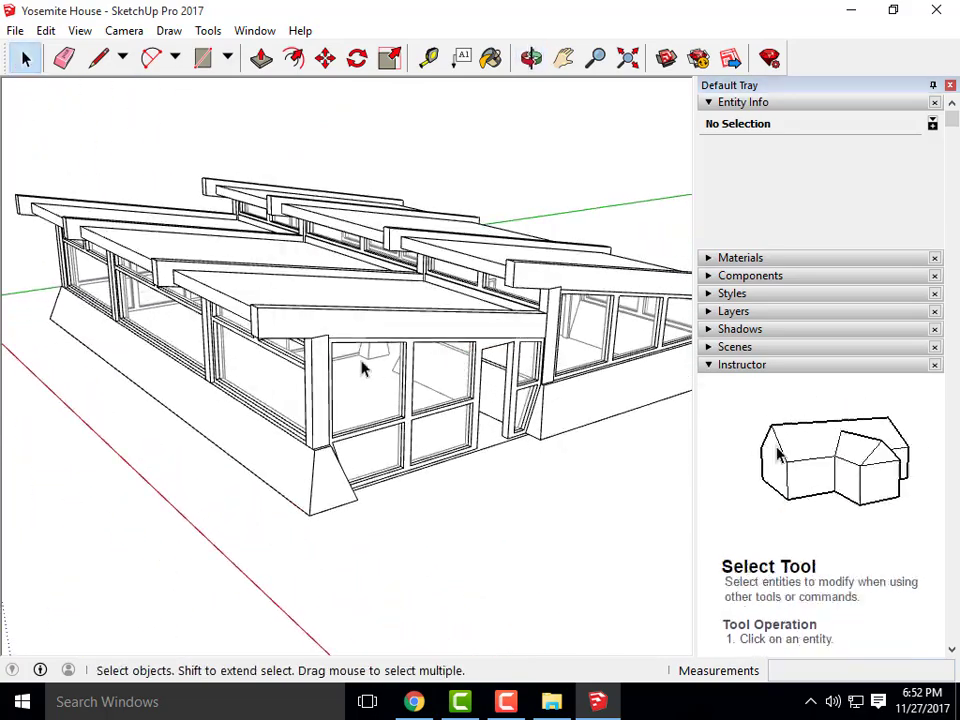
scroll(434, 426, up, 1)
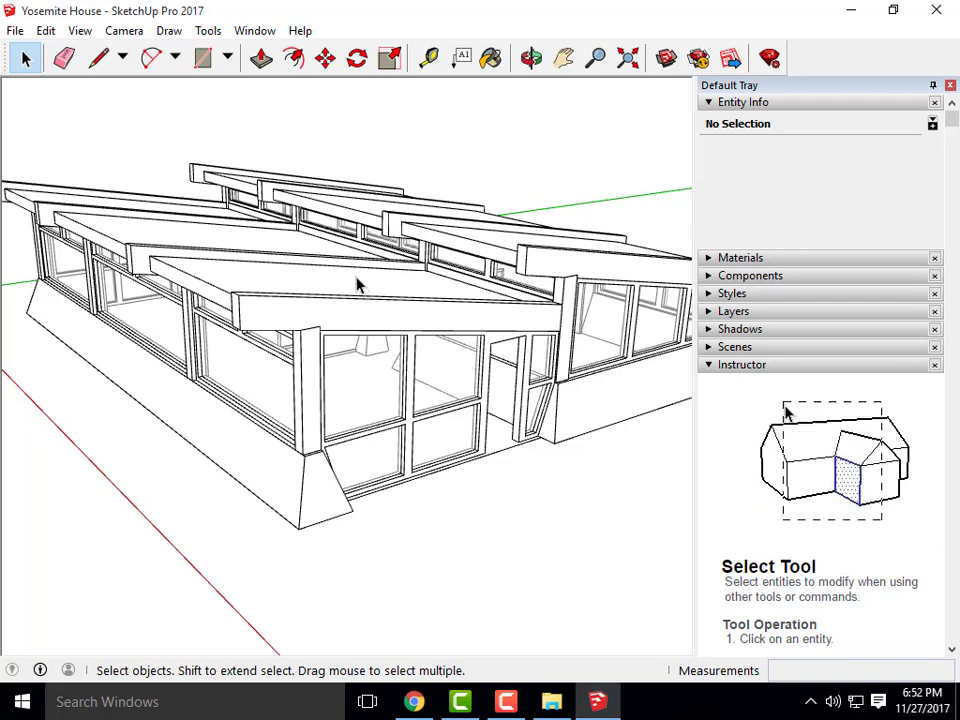
scroll(357, 285, down, 2)
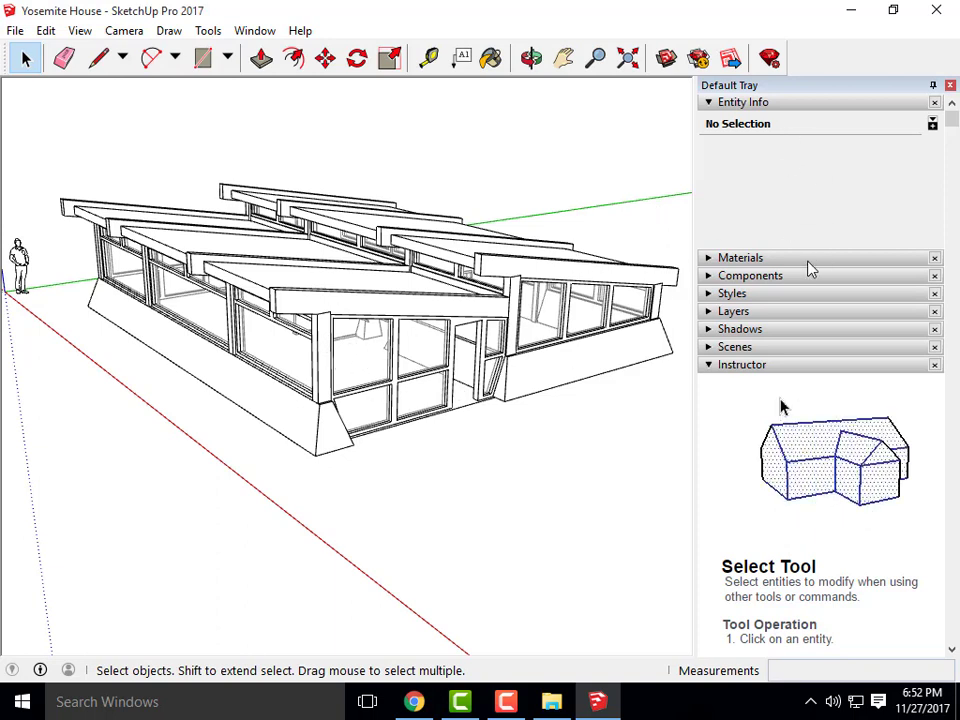
- Browse the Color Sets and Assorted Styles collections, and apply the Photo Modeling Dashed style to the house model
click(710, 295)
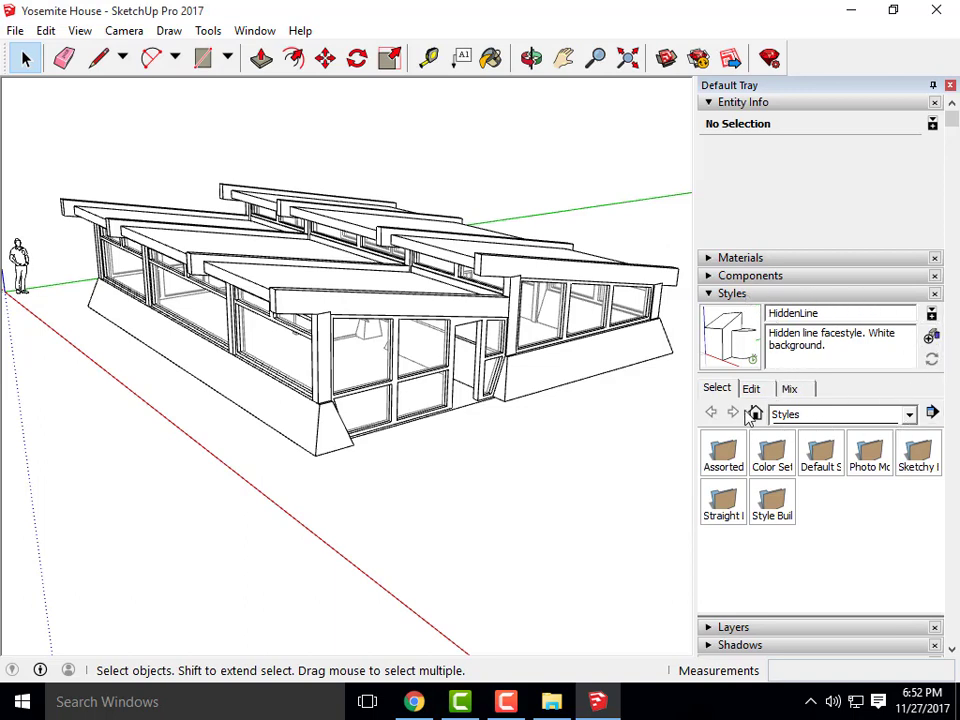
double_click(775, 455)
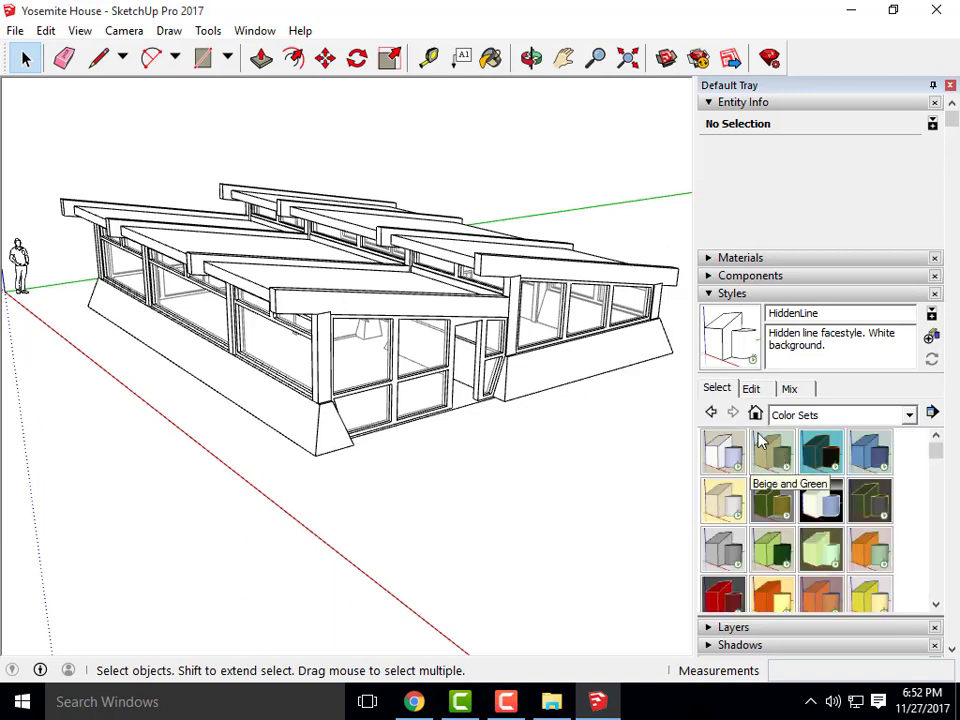
click(711, 413)
double_click(727, 455)
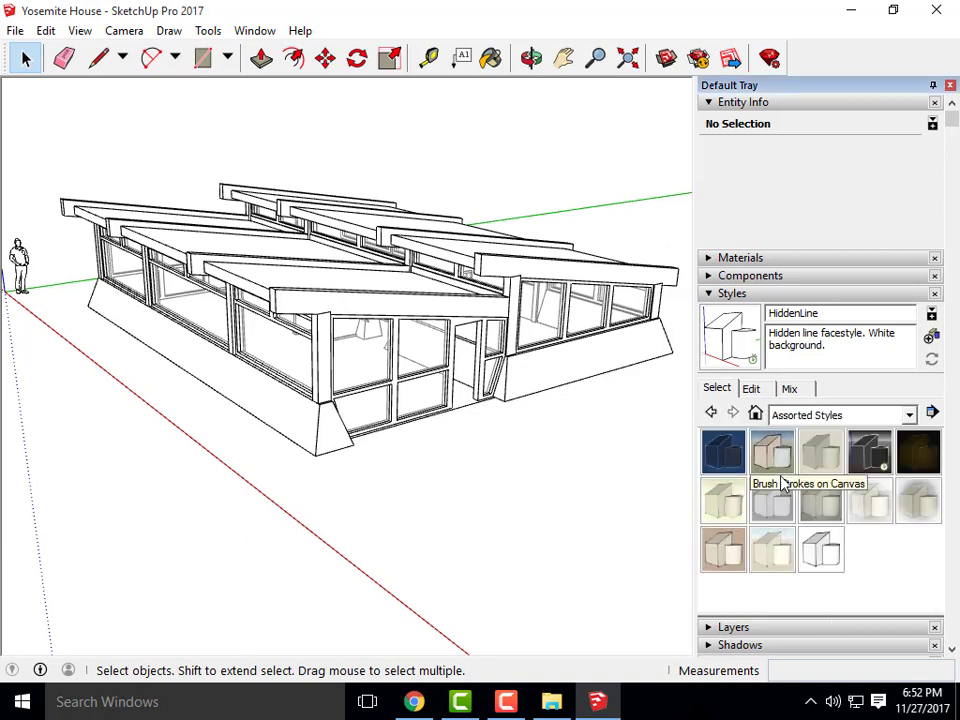
click(714, 413)
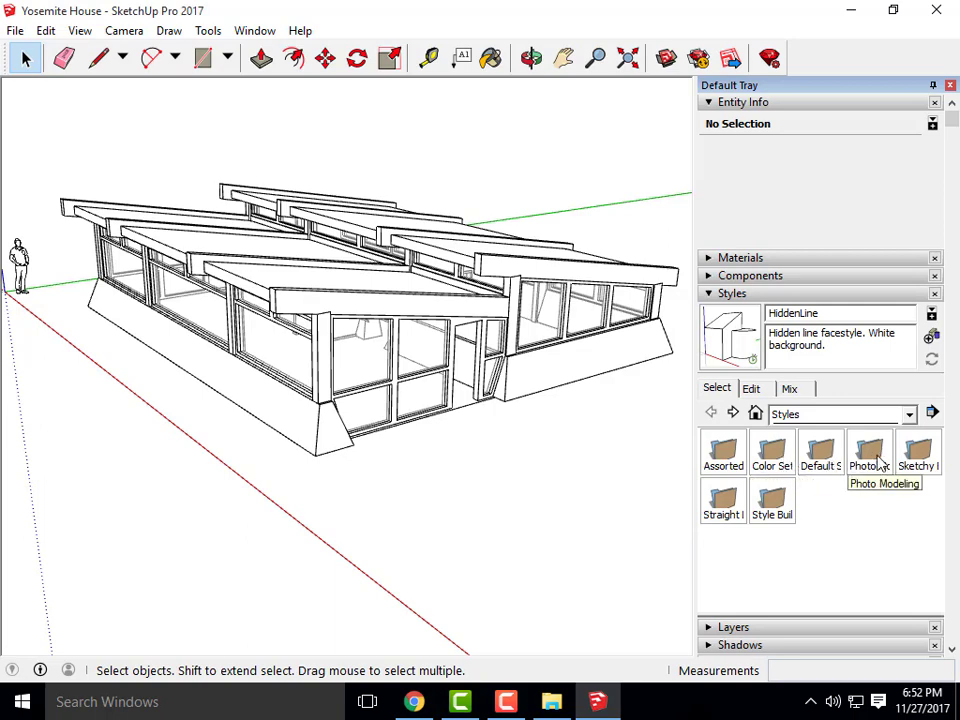
double_click(870, 460)
click(744, 458)
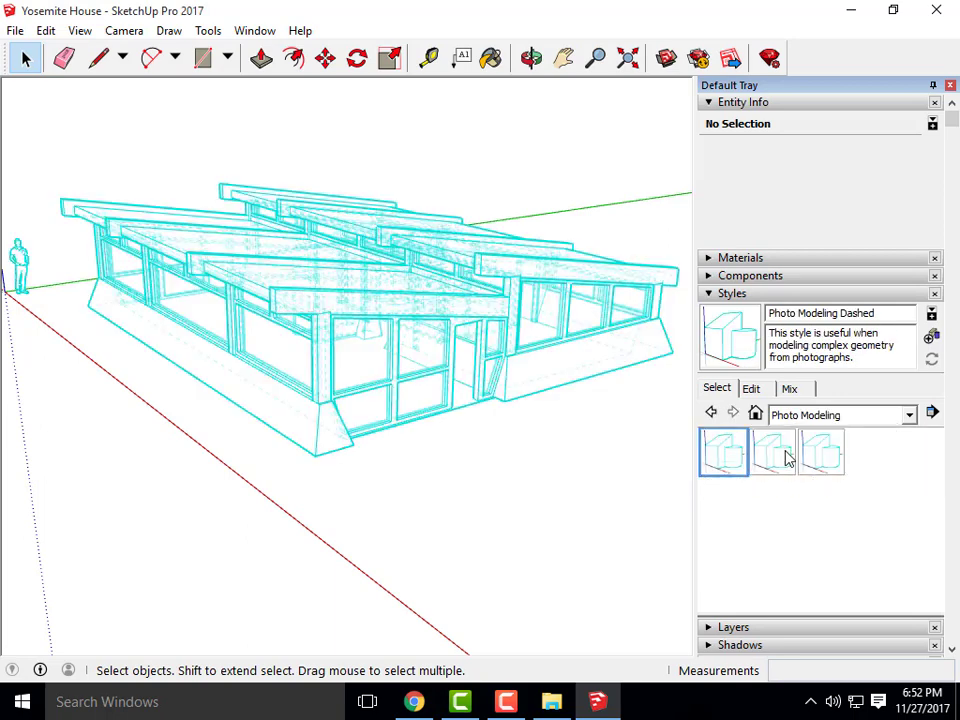
- Apply the 00 Default Colors style from the Color Sets collection to the house model
click(909, 416)
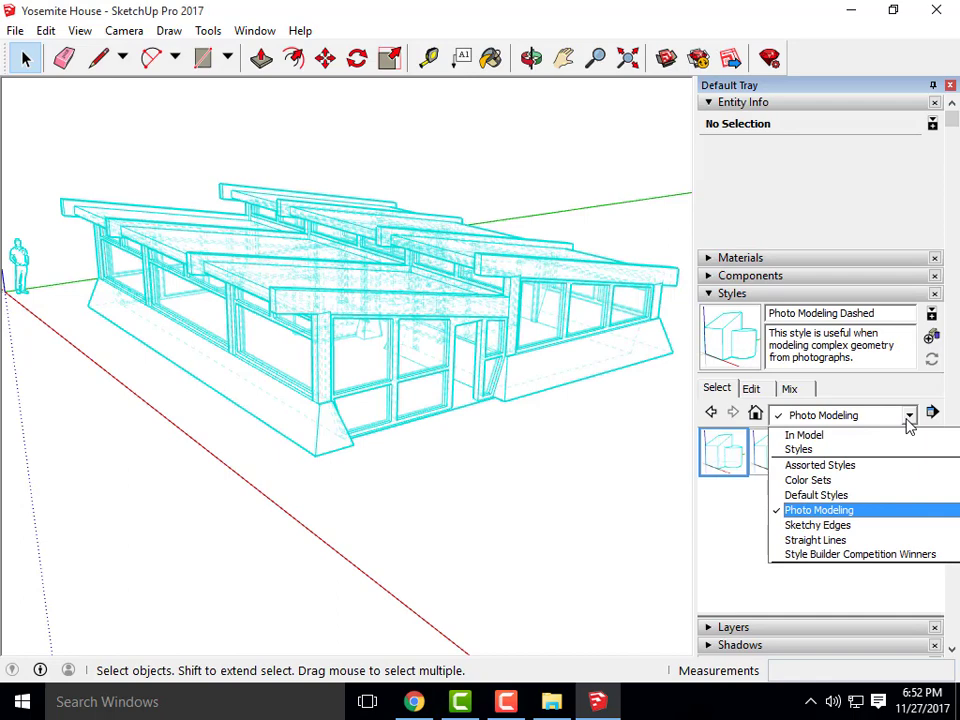
click(806, 480)
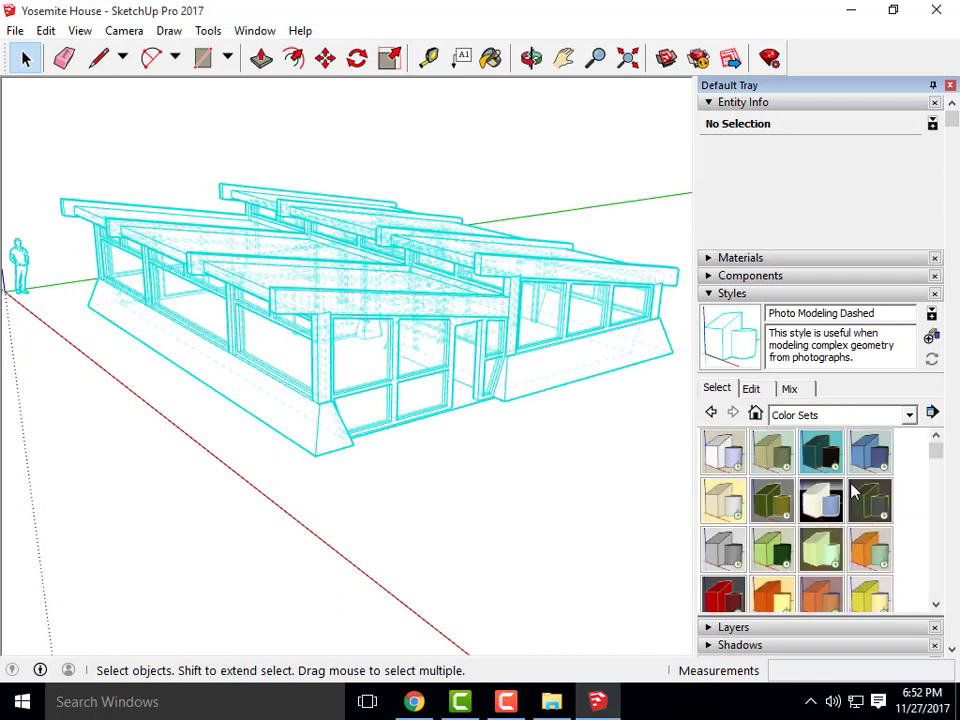
click(723, 463)
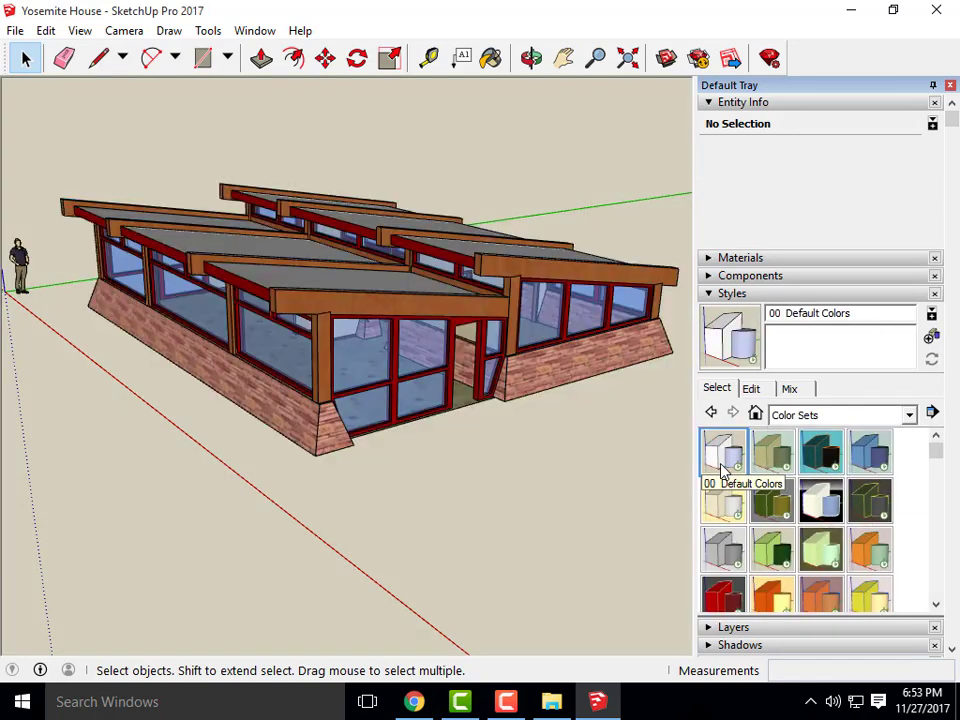
- Examine the house's brick base, wood beams, red window frames and glass from low and high viewpoints
scroll(600, 420, down, 3)
scroll(600, 373, up, 2)
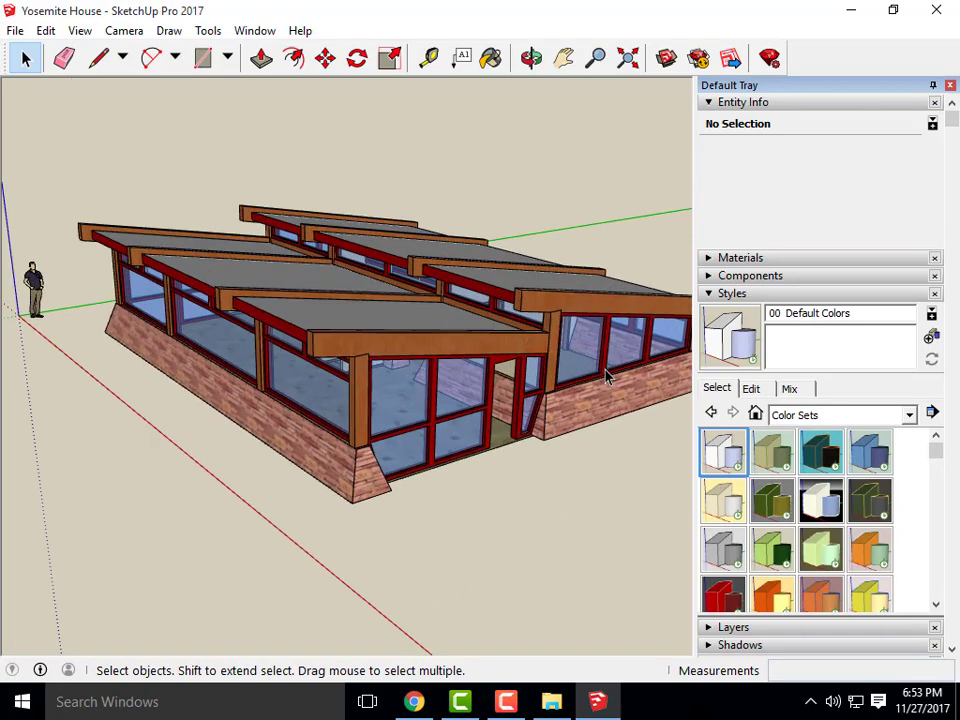
scroll(340, 378, down, 2)
drag(427, 385, 454, 328)
scroll(442, 333, up, 4)
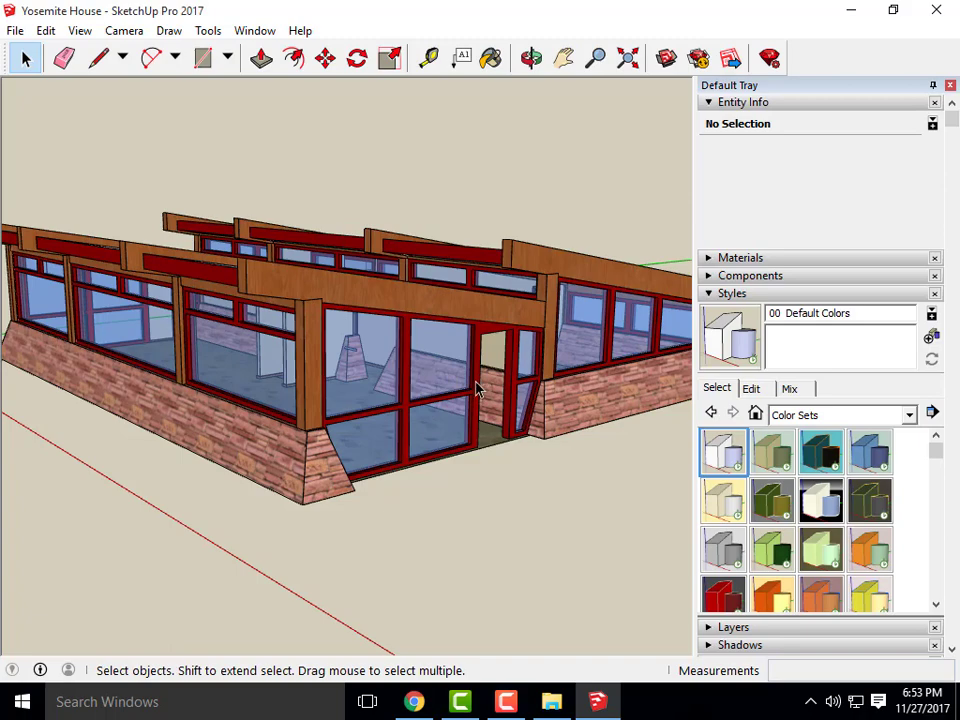
drag(402, 328, 377, 356)
scroll(415, 217, down, 3)
scroll(119, 208, up, 1)
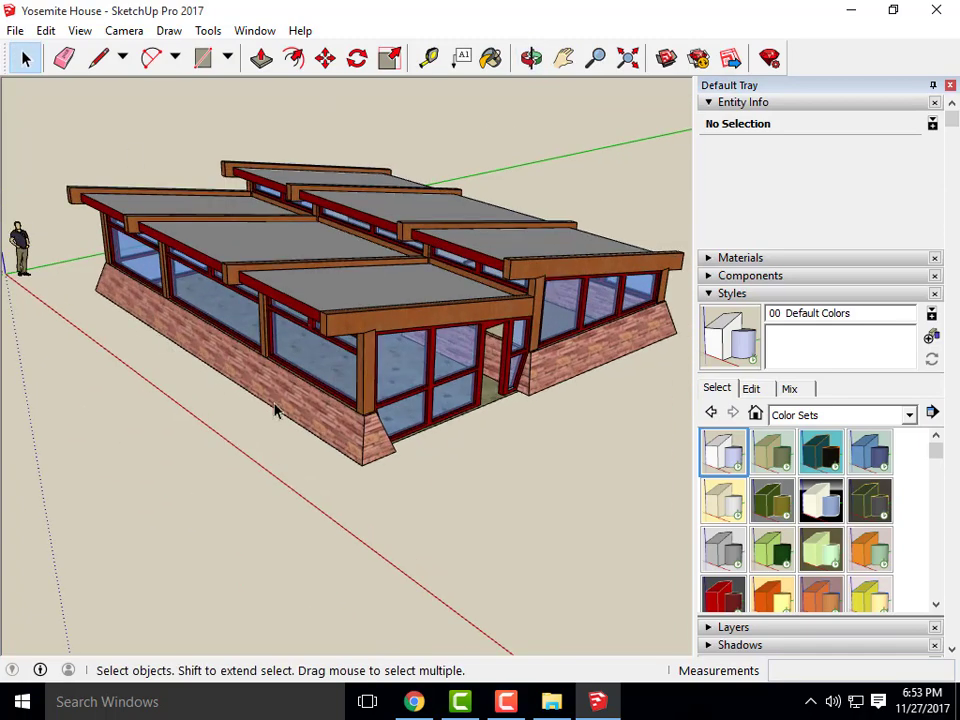
- Examine the sloped roofs, corner post, brick base and front glazing of the house up close and from farther away
scroll(275, 410, down, 3)
scroll(300, 333, up, 4)
drag(445, 467, 555, 489)
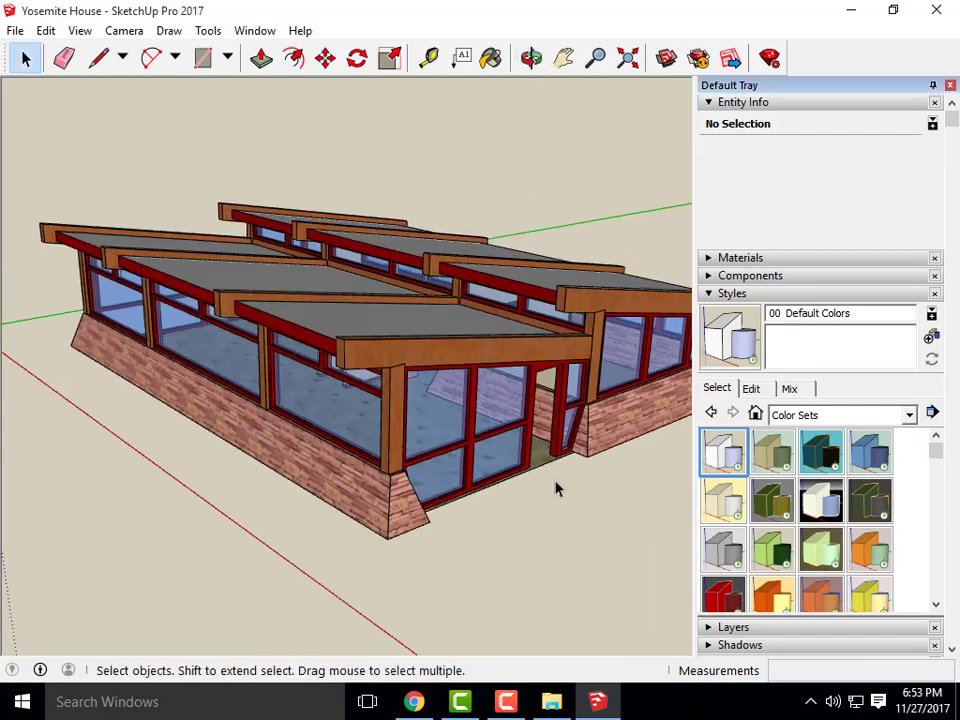
scroll(368, 390, down, 3)
scroll(368, 378, up, 4)
scroll(368, 378, up, 3)
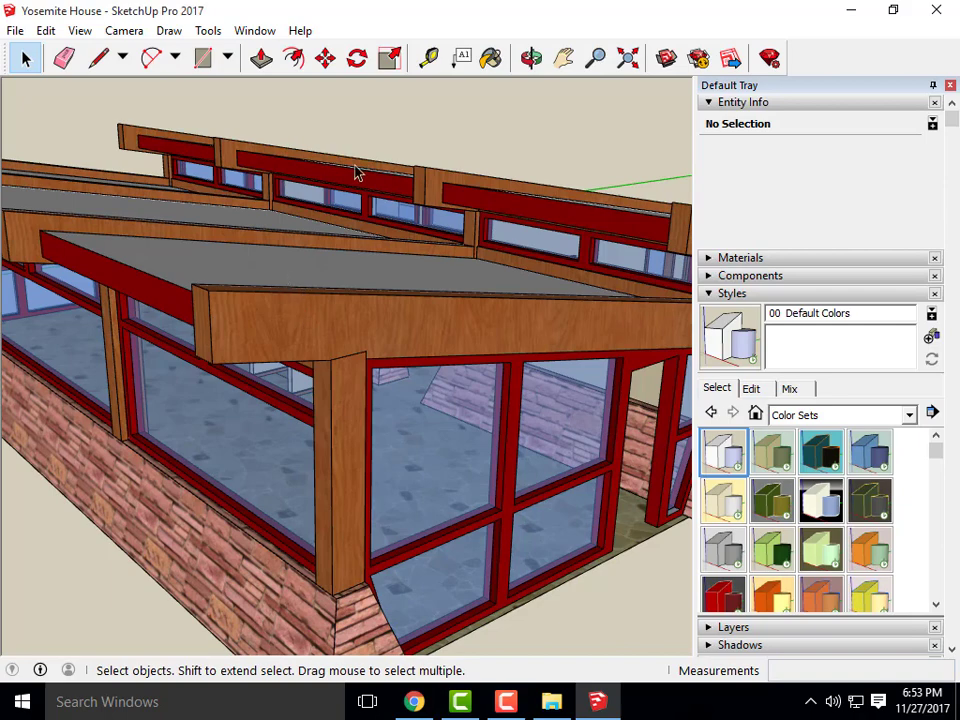
scroll(287, 257, down, 3)
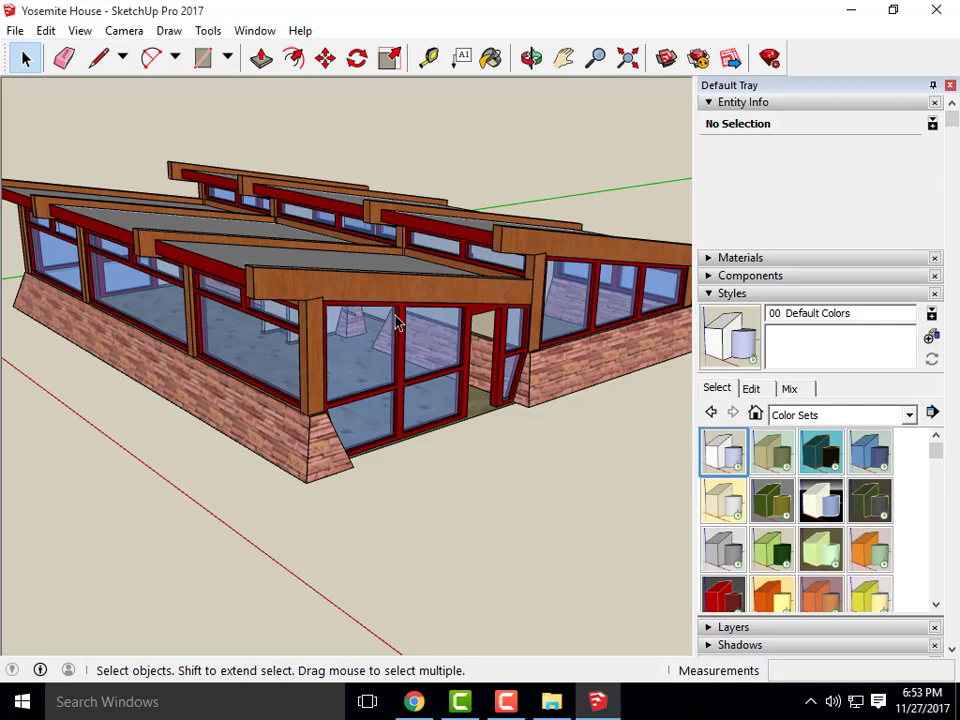
scroll(333, 360, up, 1)
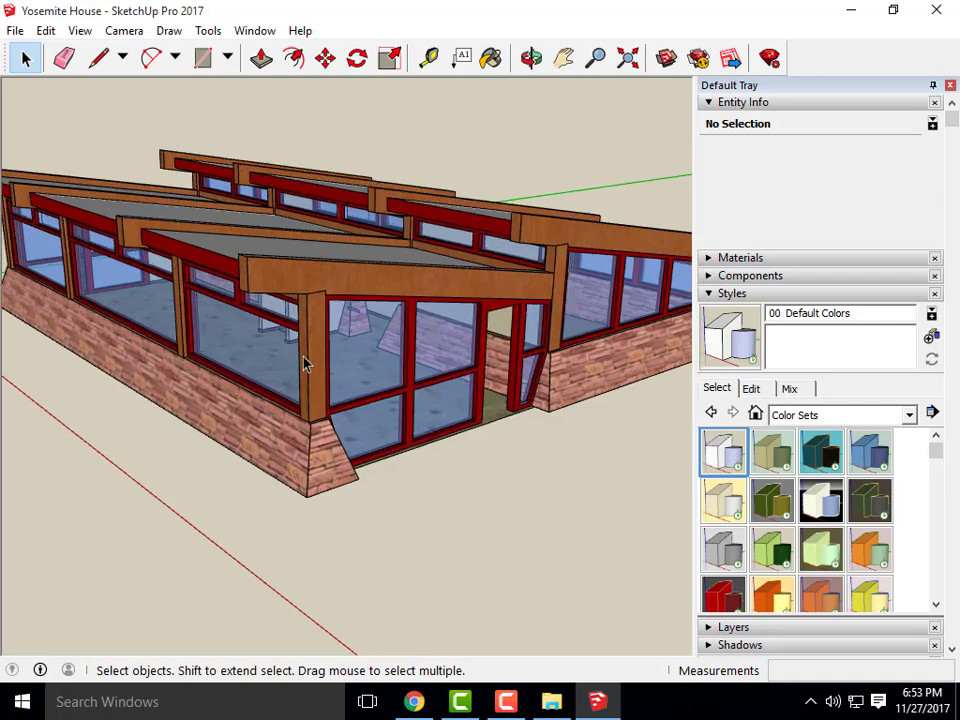
scroll(463, 420, up, 4)
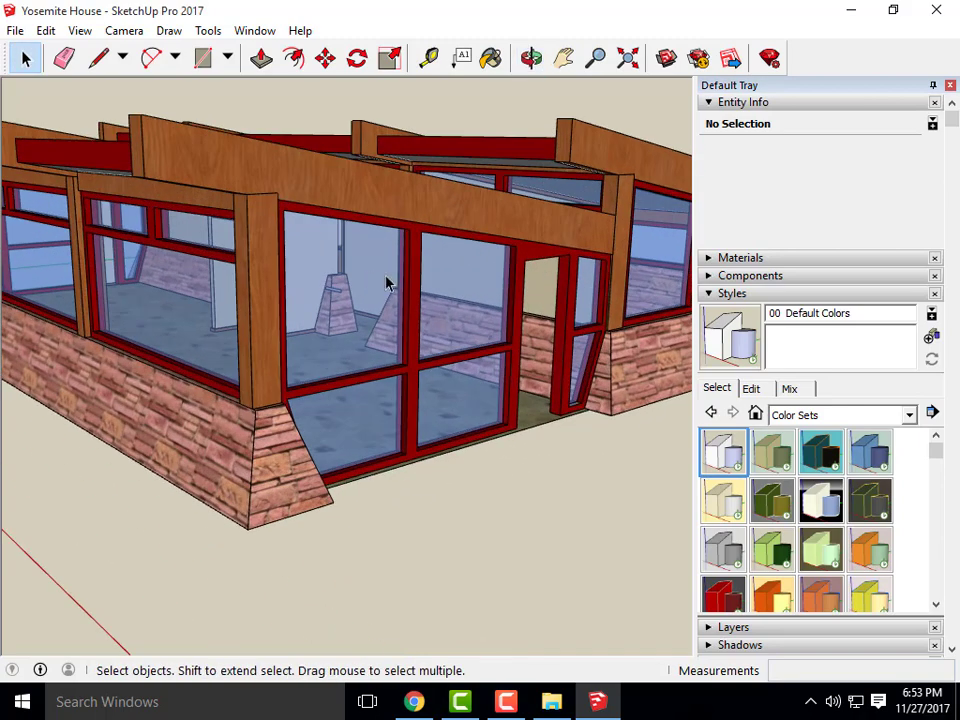
scroll(395, 255, down, 2)
scroll(380, 257, up, 3)
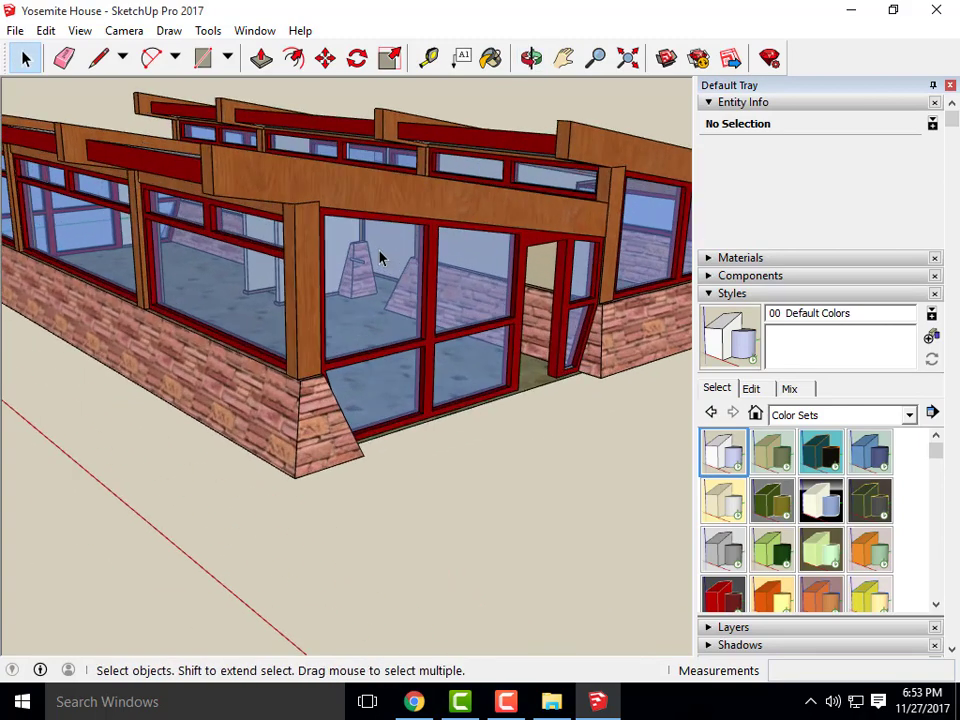
scroll(380, 290, up, 1)
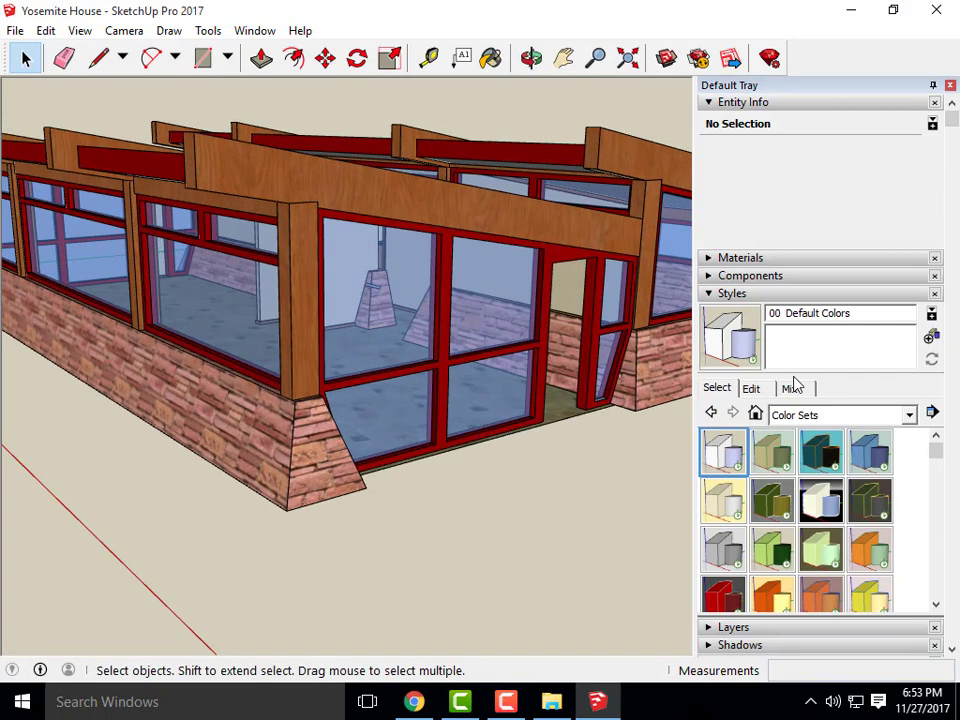
- Browse the Photo Modeling collection and apply the Classic SketchUp Jitter with Endpoints style from Sketchy Edges to the house
click(909, 415)
click(810, 510)
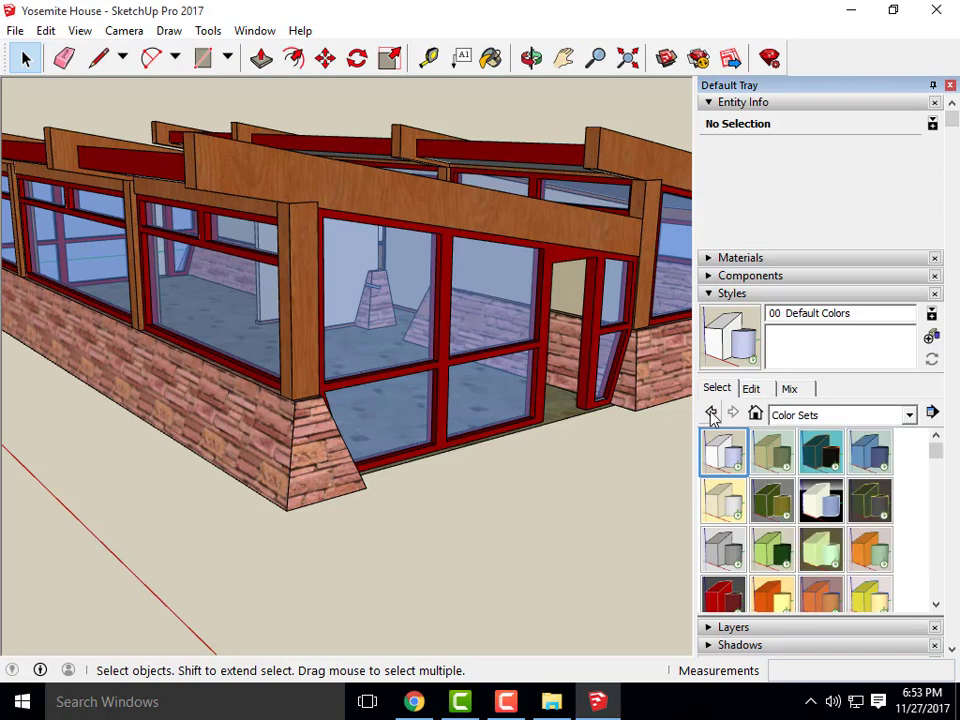
click(909, 415)
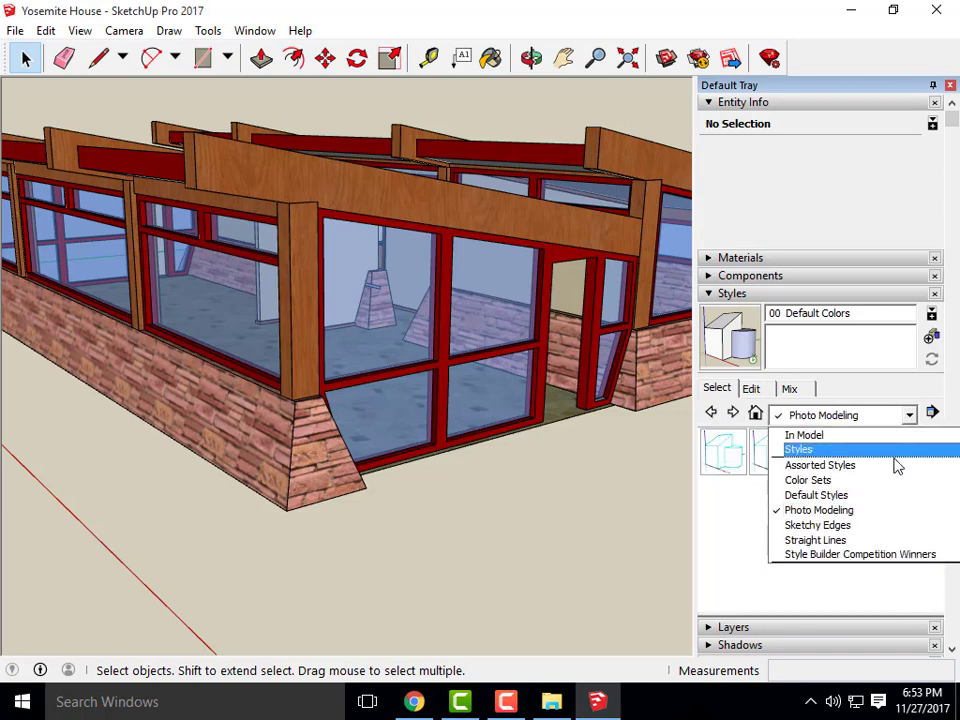
click(867, 526)
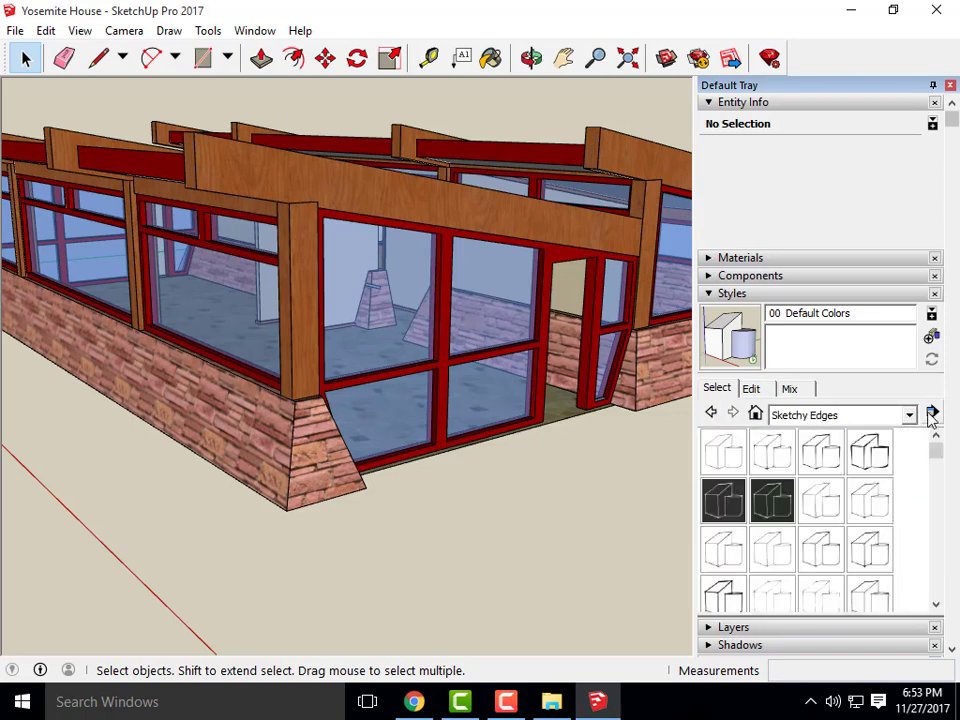
click(878, 500)
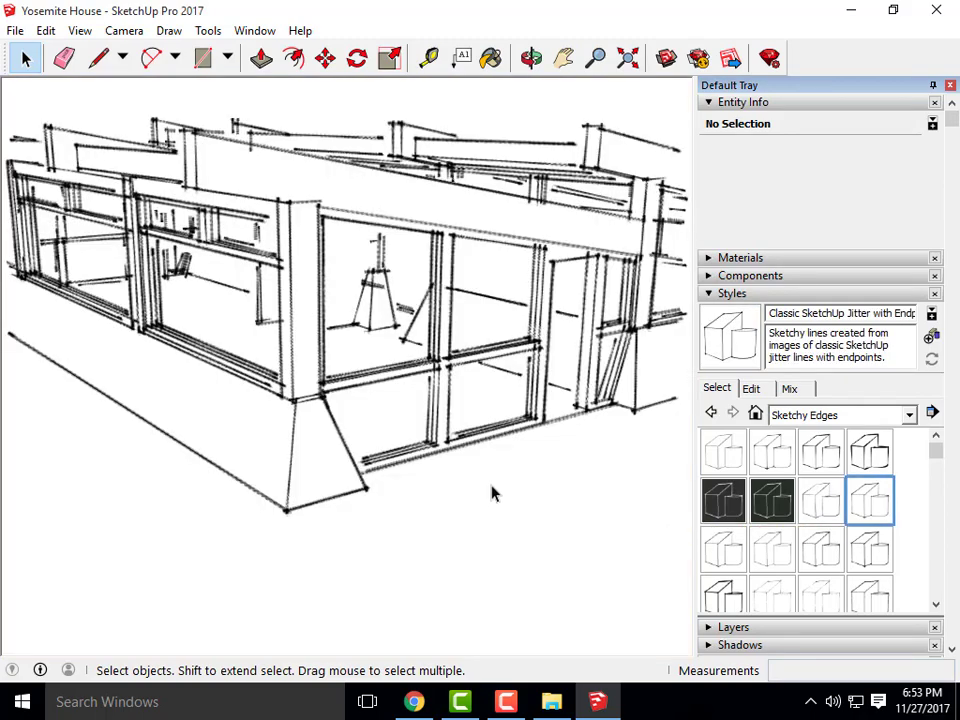
scroll(492, 487, down, 4)
- Apply the HiddenLine1 style from the Default Styles collection and inspect the house from low and high viewpoints
click(909, 415)
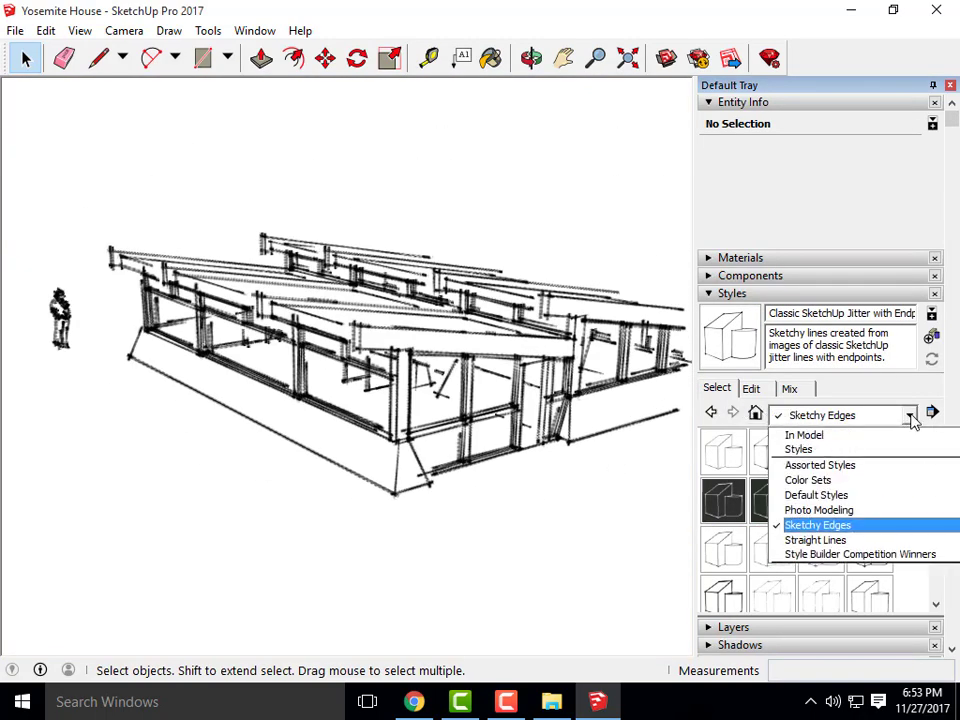
click(849, 496)
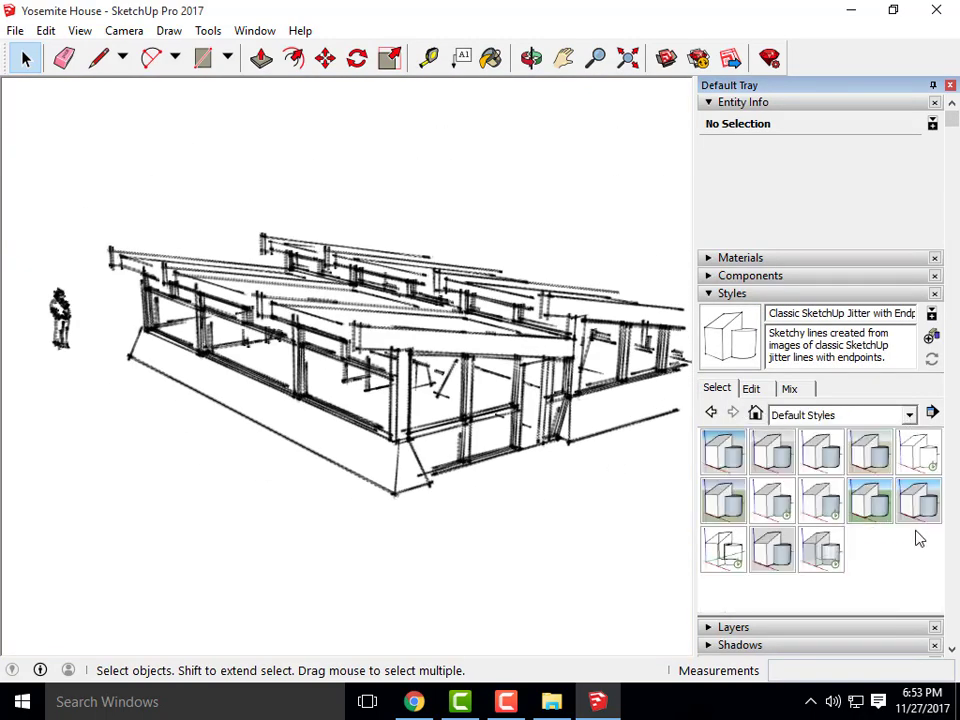
click(920, 455)
scroll(576, 454, up, 2)
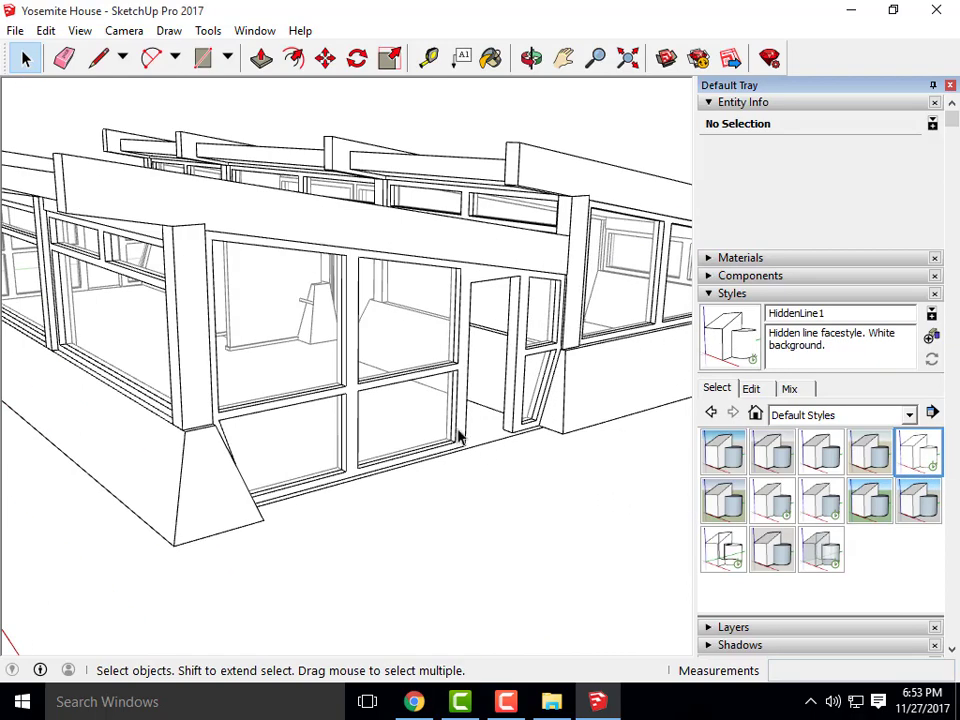
scroll(459, 435, down, 3)
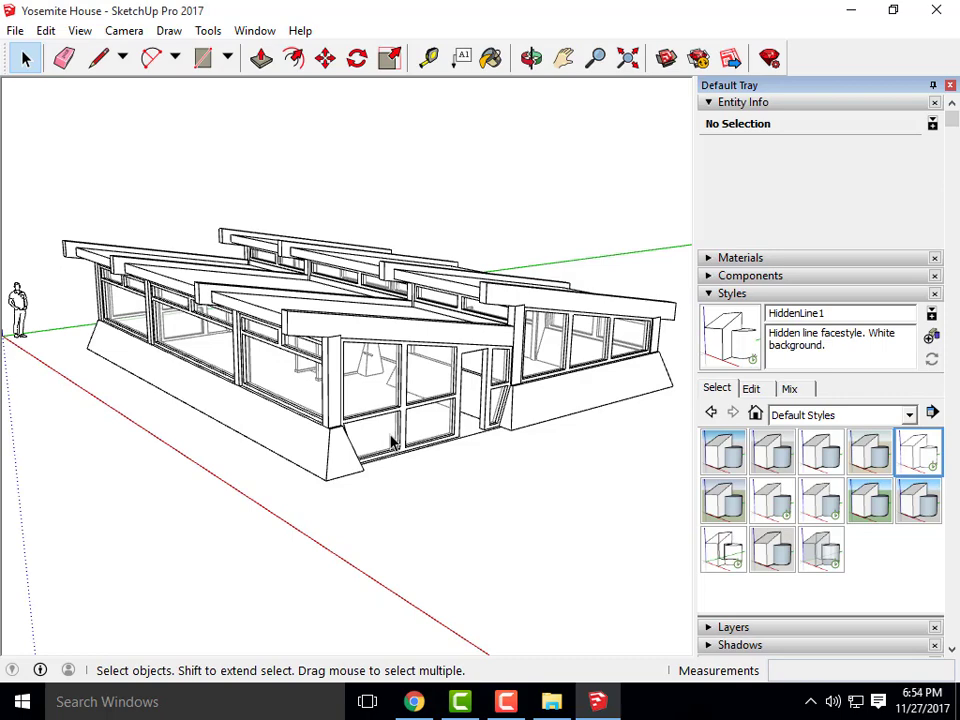
scroll(395, 443, up, 3)
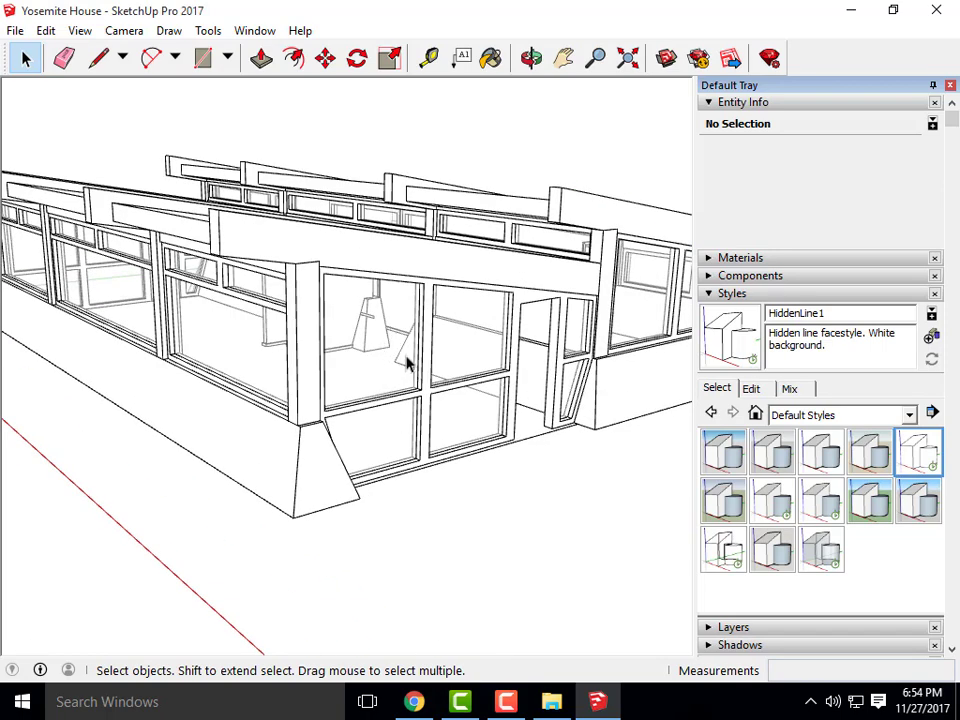
drag(426, 431, 424, 362)
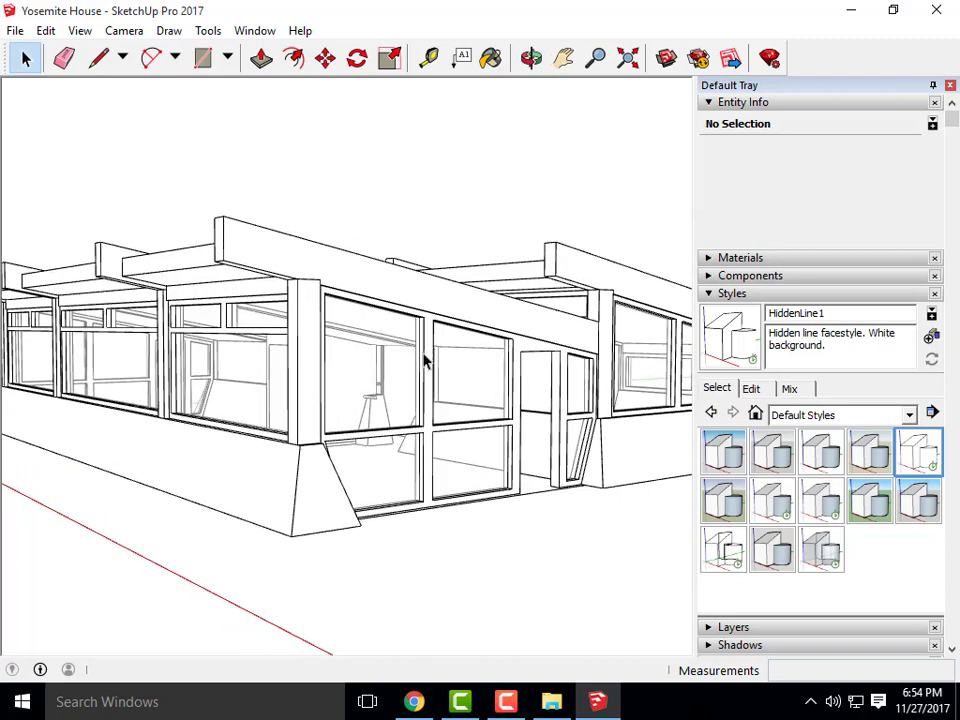
scroll(424, 362, down, 4)
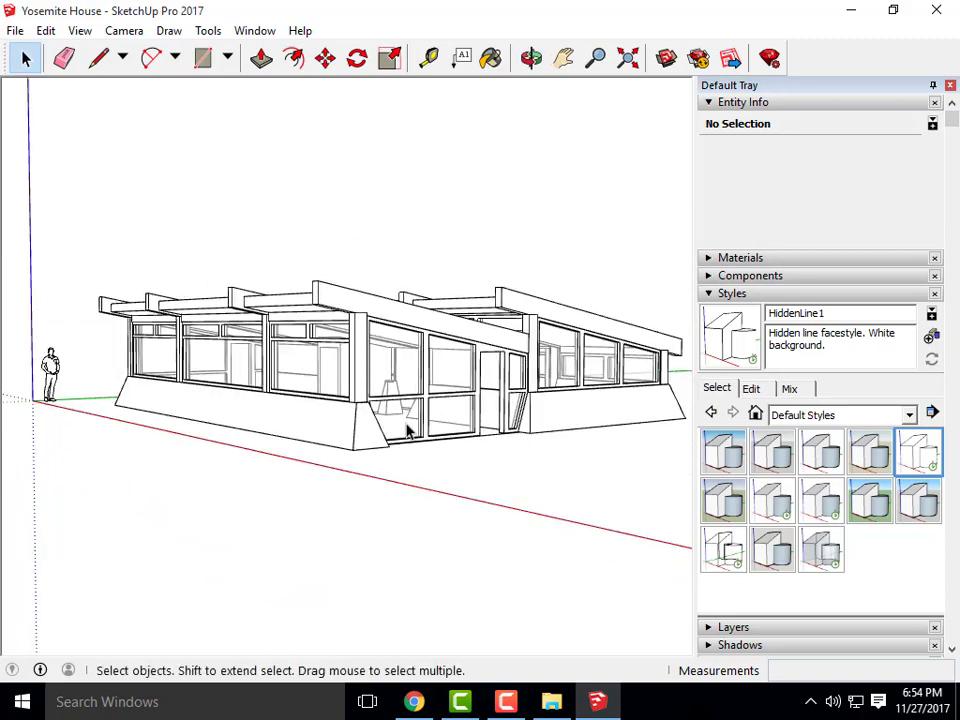
drag(412, 432, 437, 505)
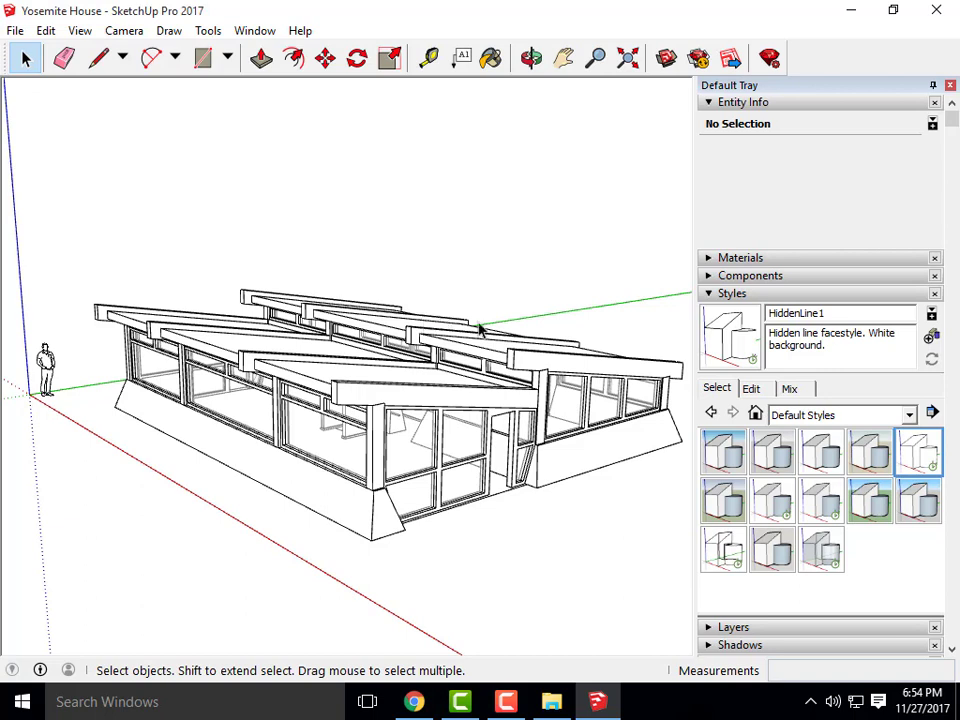
- Activate the Paint Bucket tool and reapply the 00 Default Colors style from the Color Sets collection
click(491, 60)
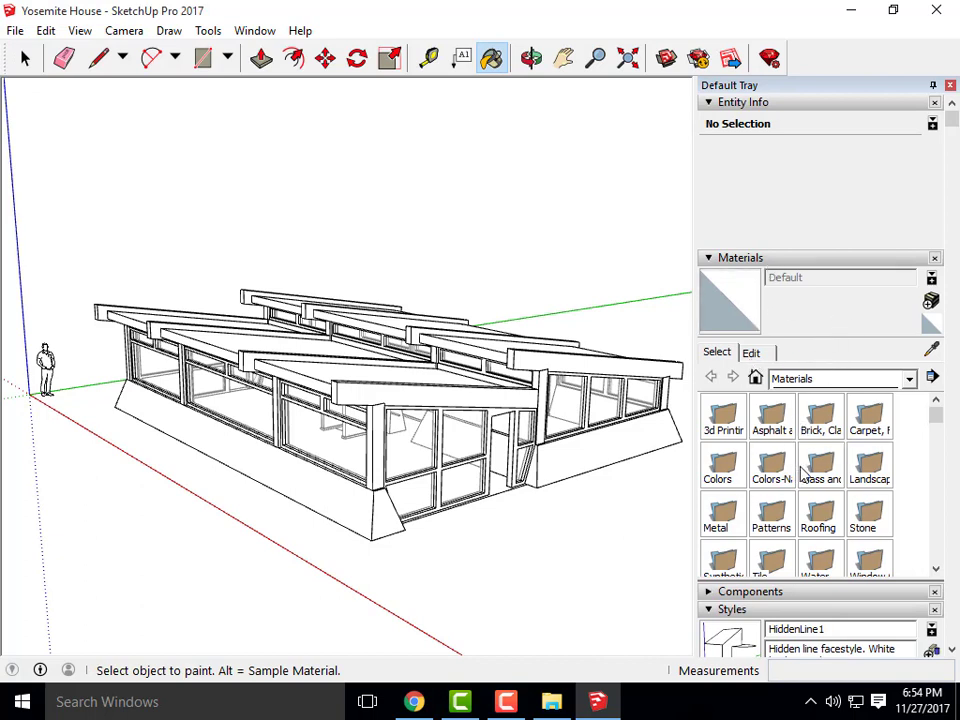
click(713, 610)
scroll(778, 594, down, 5)
scroll(784, 317, up, 2)
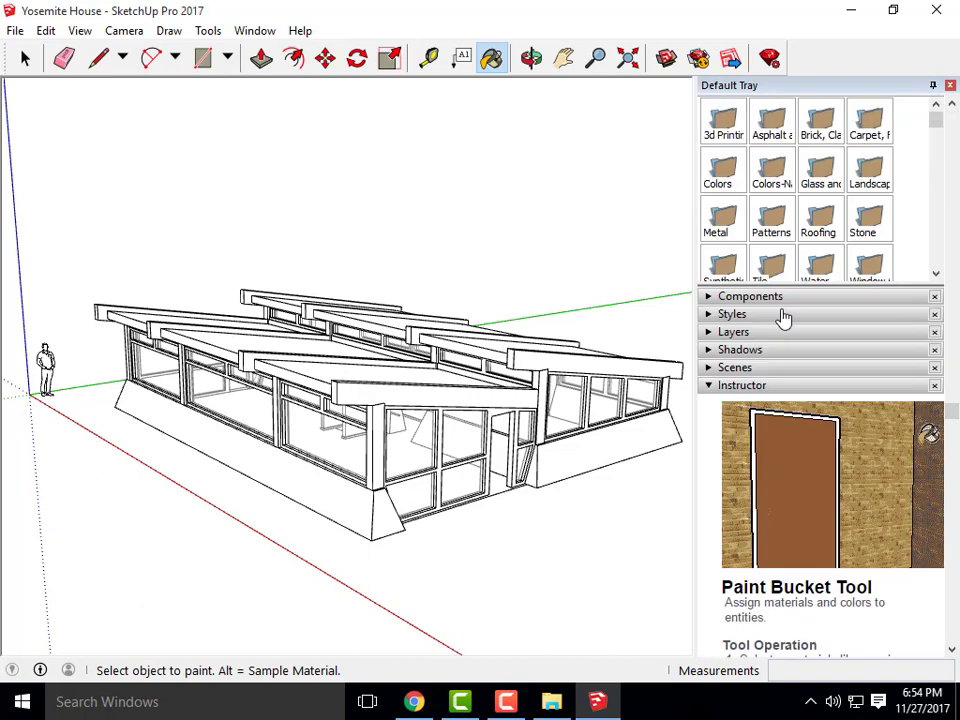
scroll(821, 362, up, 2)
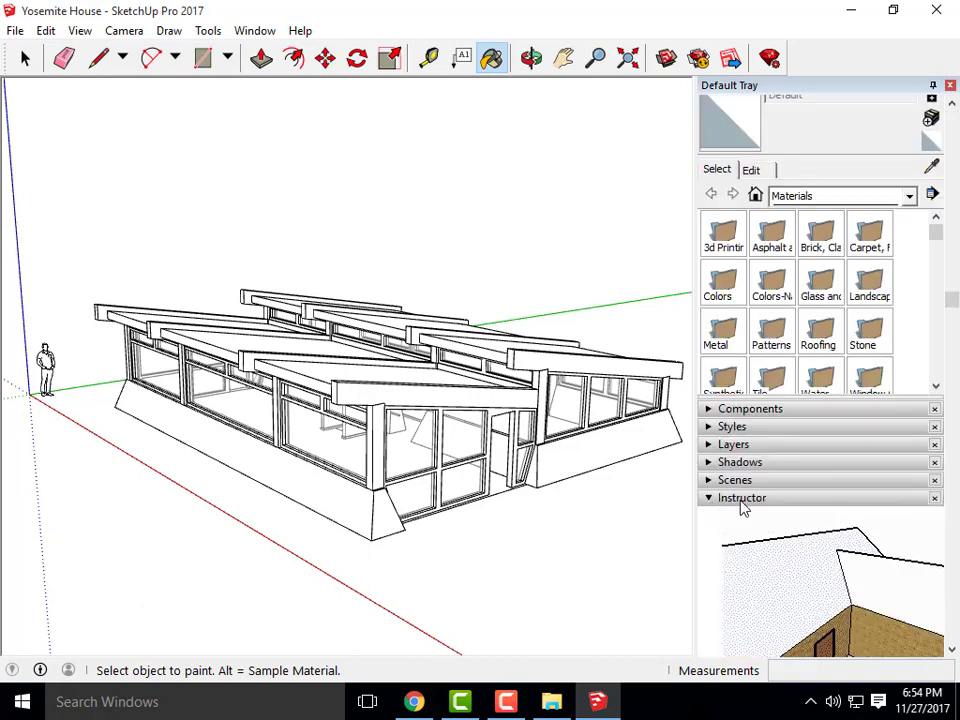
click(714, 427)
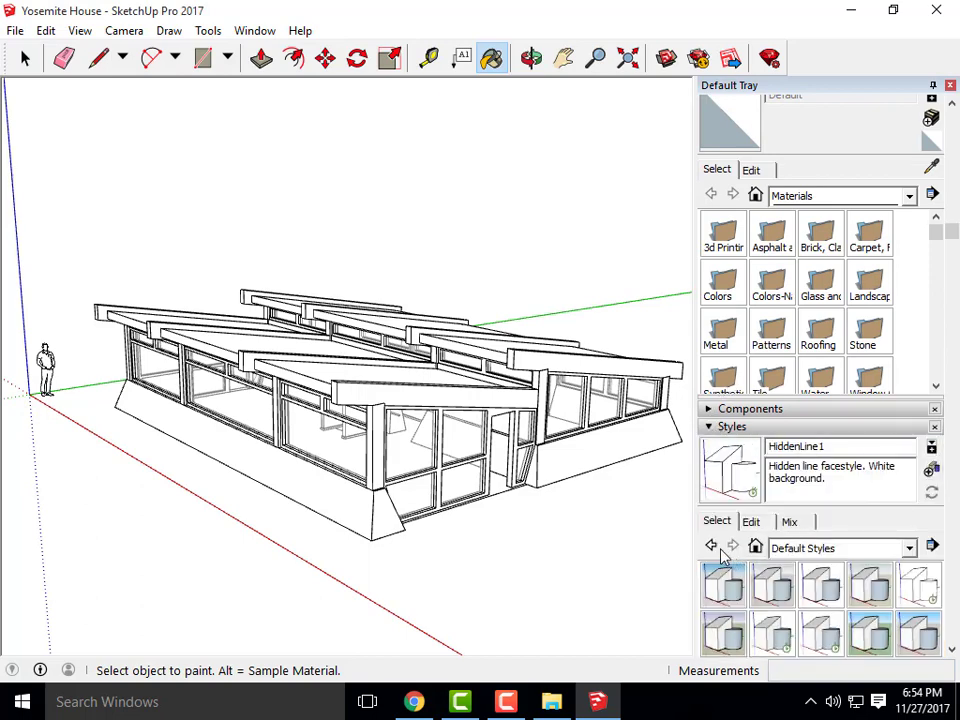
click(713, 546)
click(910, 549)
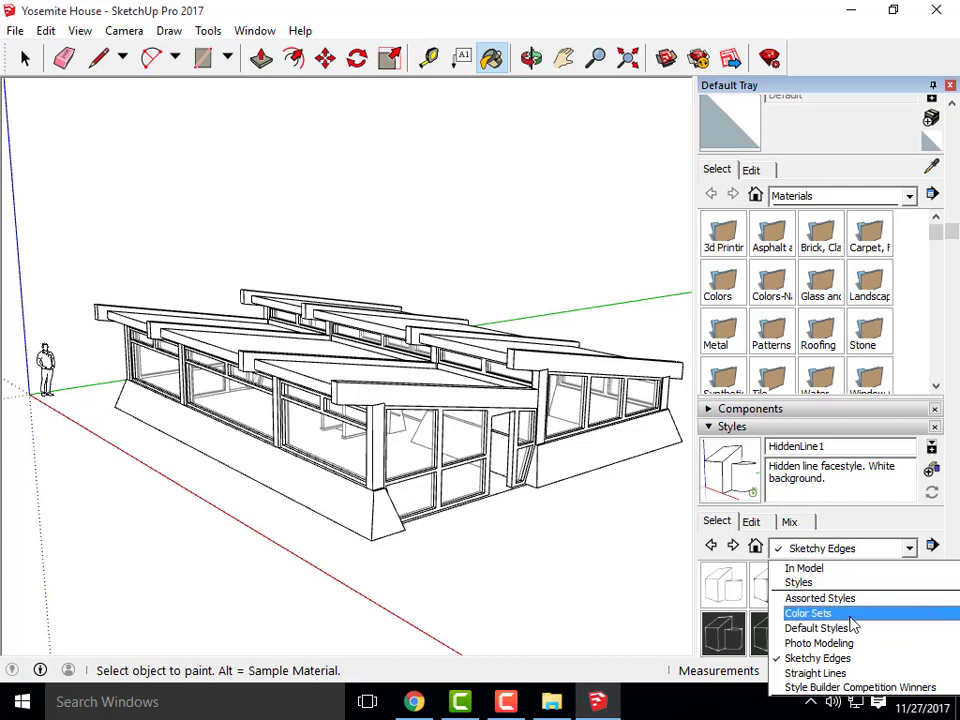
click(810, 613)
click(724, 585)
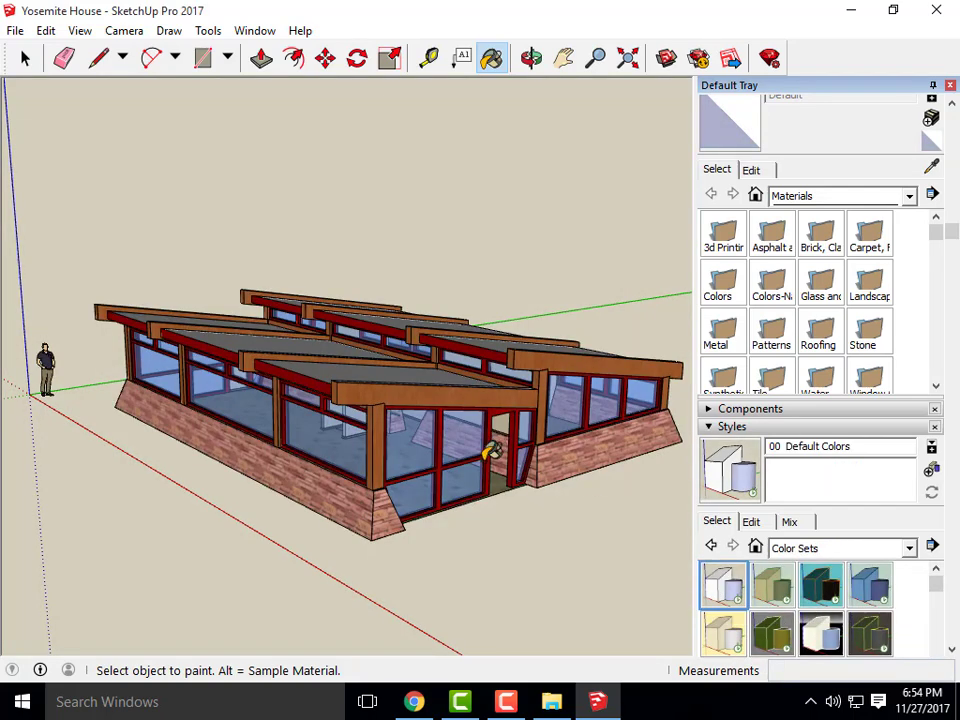
- Try to paint the upper front window pane with Translucent Glass Blue and Translucent Glass Block Dark from the Glass and Mirrors materials
click(490, 60)
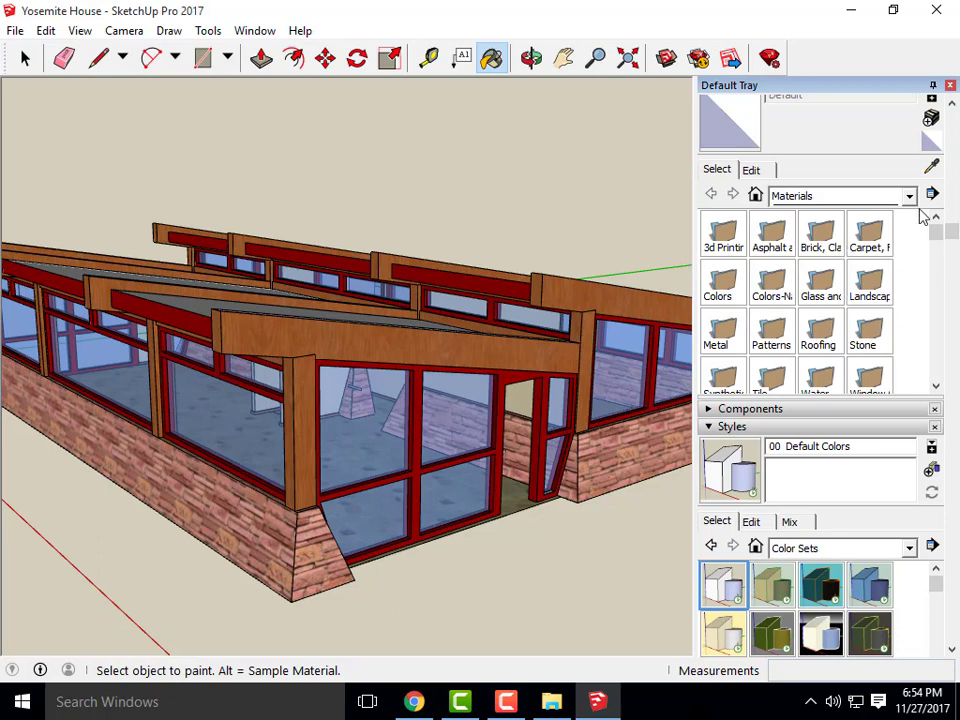
drag(937, 240, 936, 288)
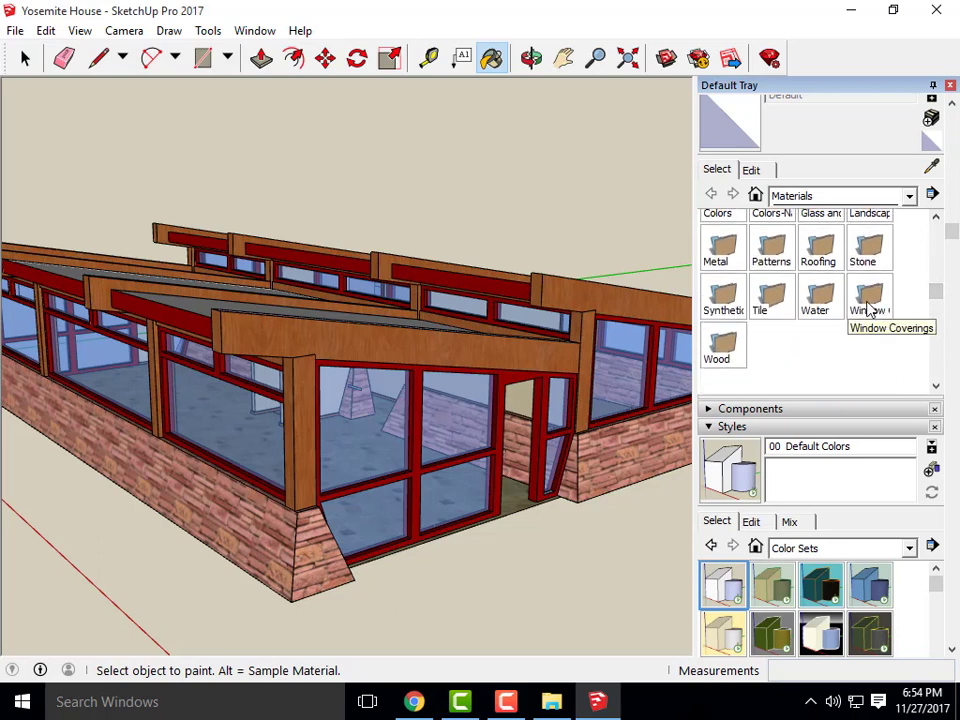
scroll(900, 305, up, 2)
scroll(920, 312, up, 3)
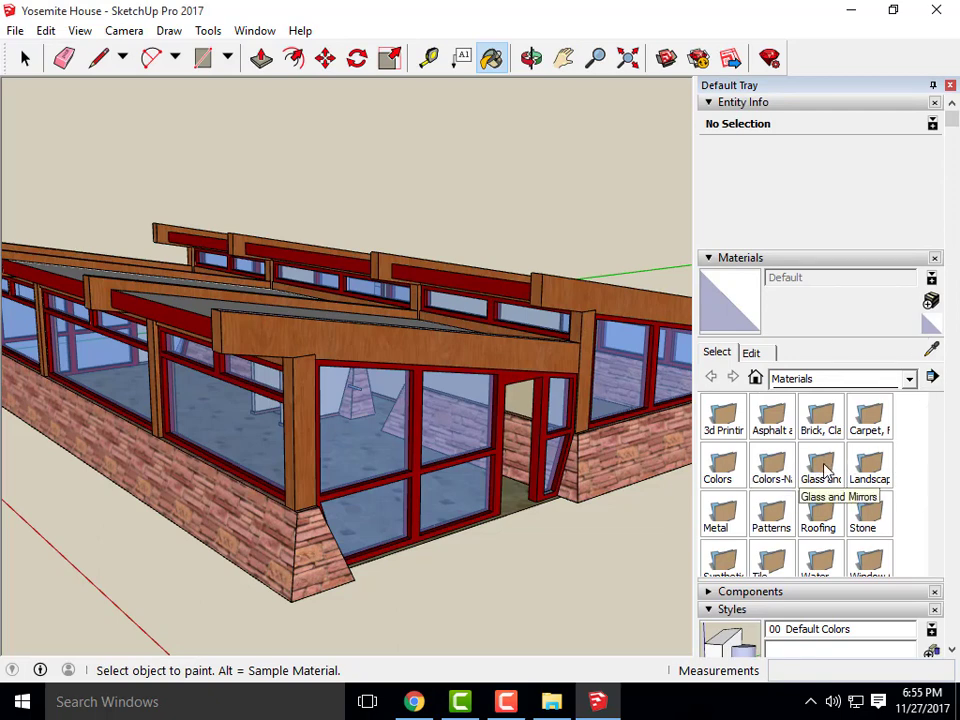
click(826, 470)
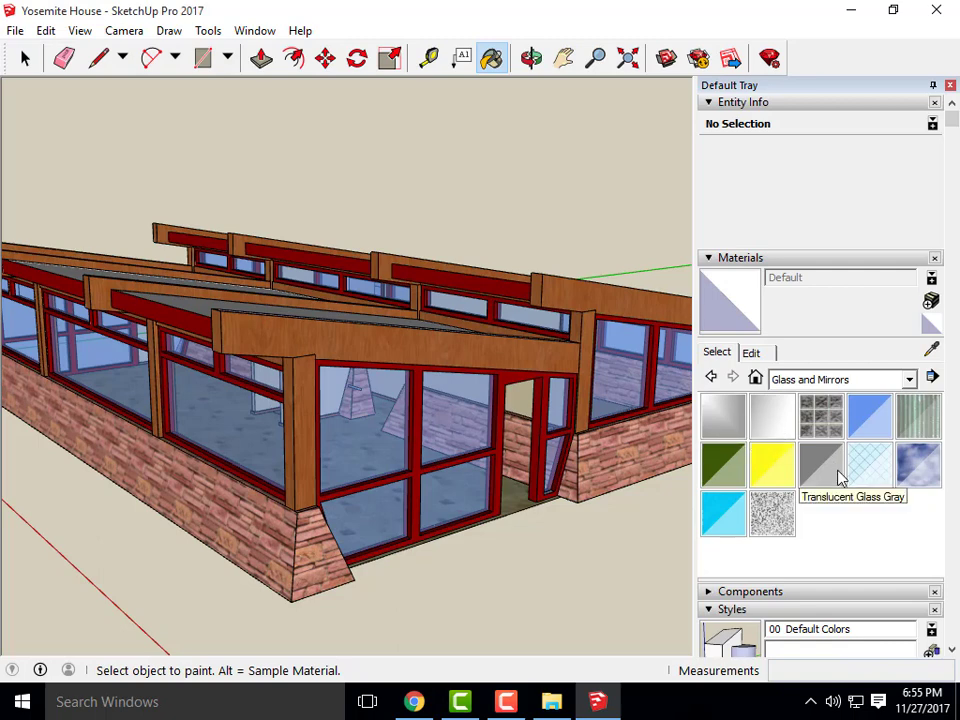
click(872, 417)
click(372, 400)
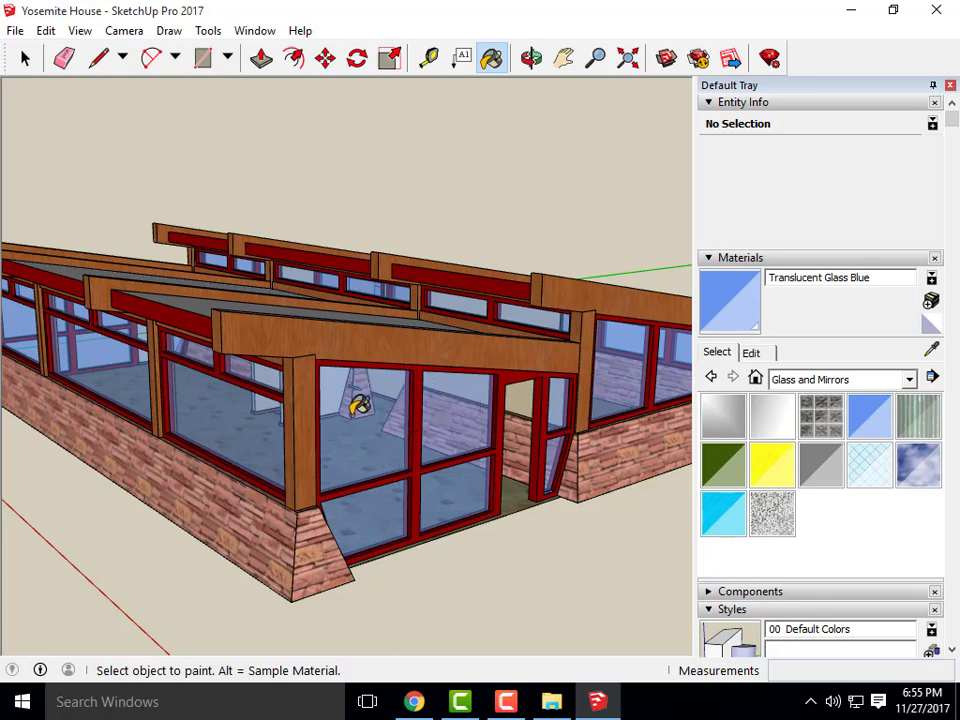
click(827, 430)
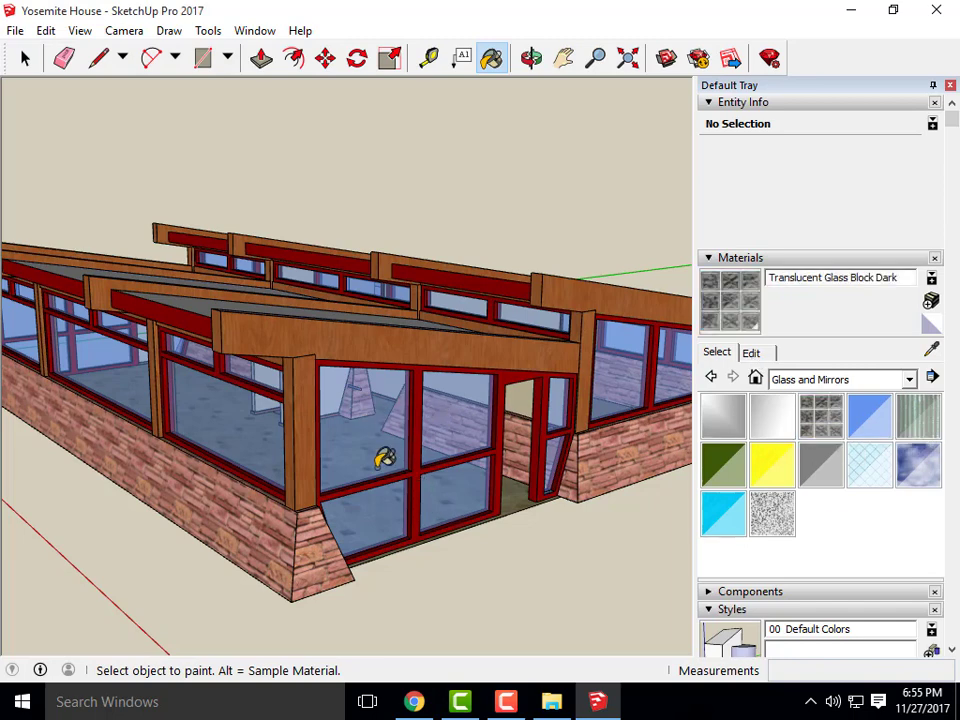
- Open the house component for editing and select the upper front window pane beside the corner post
click(23, 58)
click(358, 450)
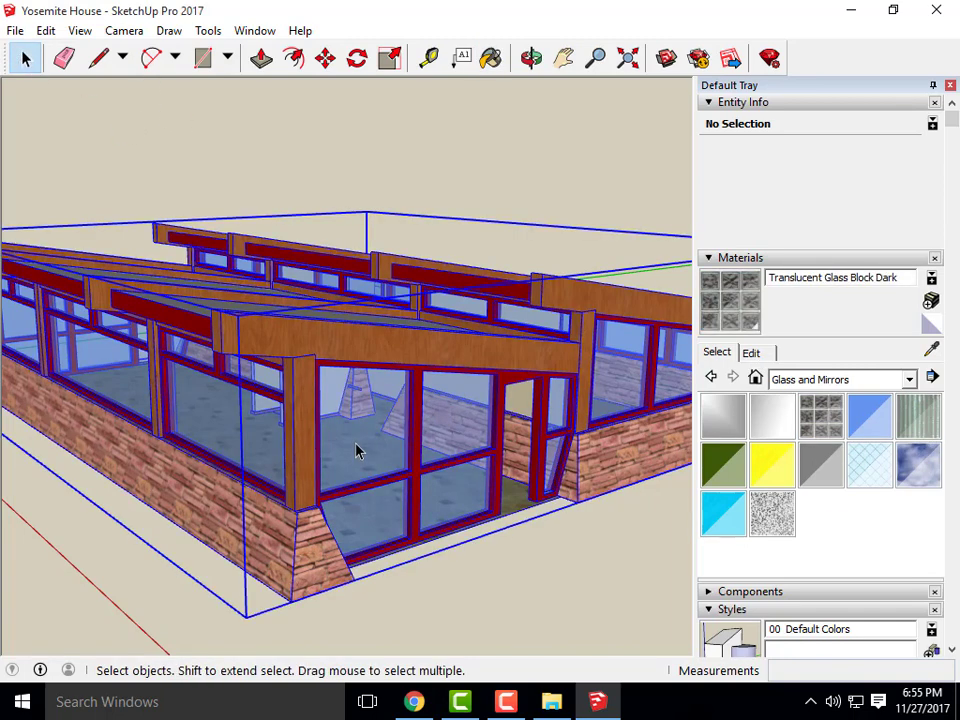
double_click(366, 439)
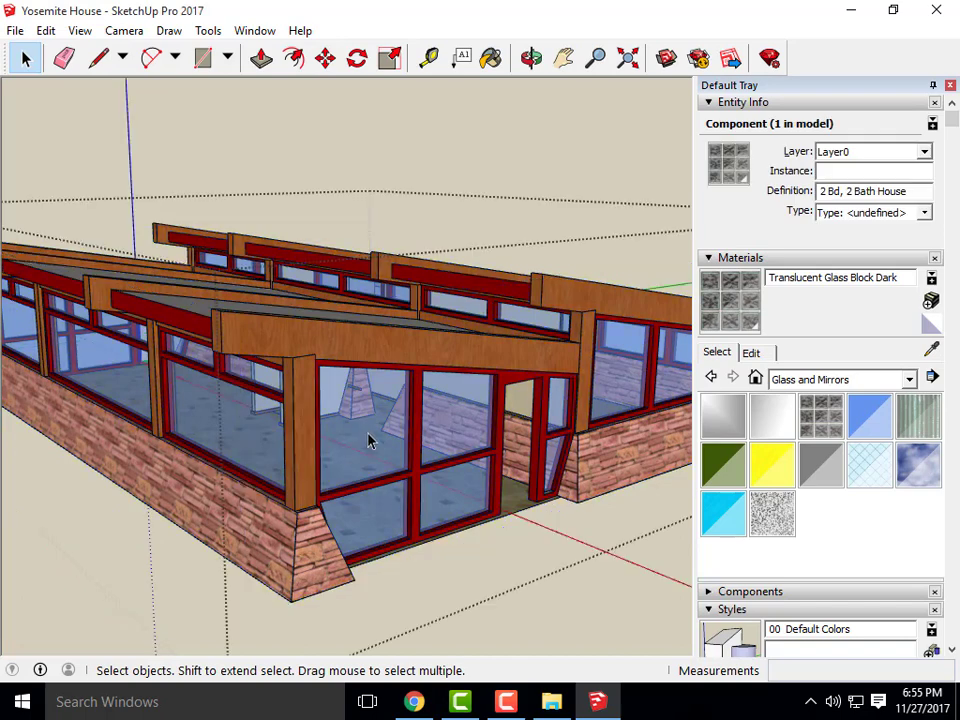
click(378, 458)
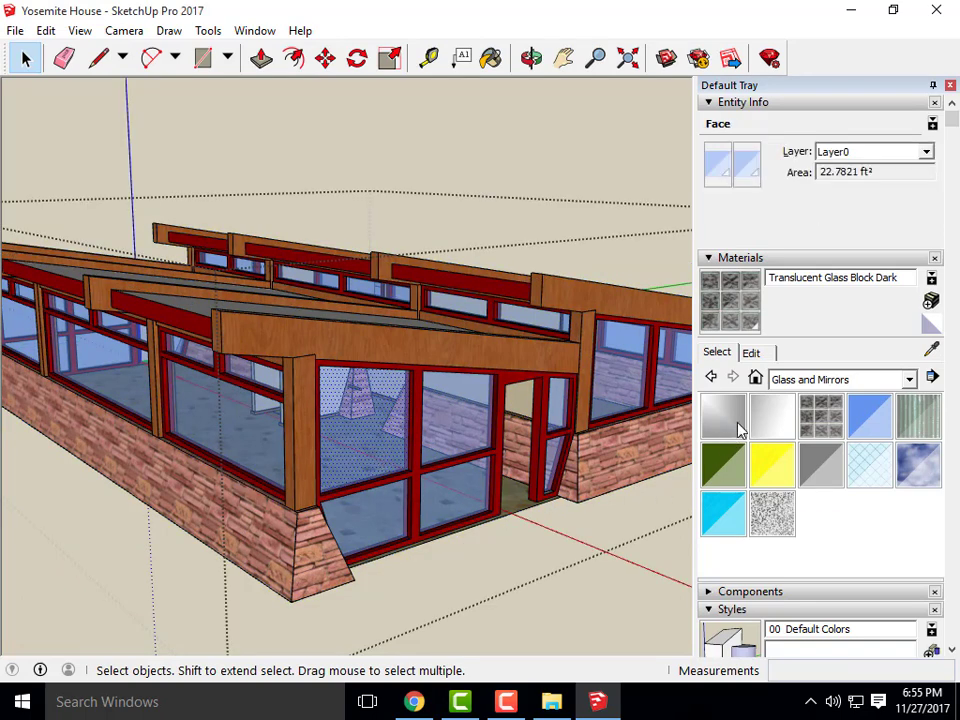
- Paint the selected window pane with Translucent Glass Block Dark and inspect the texture up close
click(818, 418)
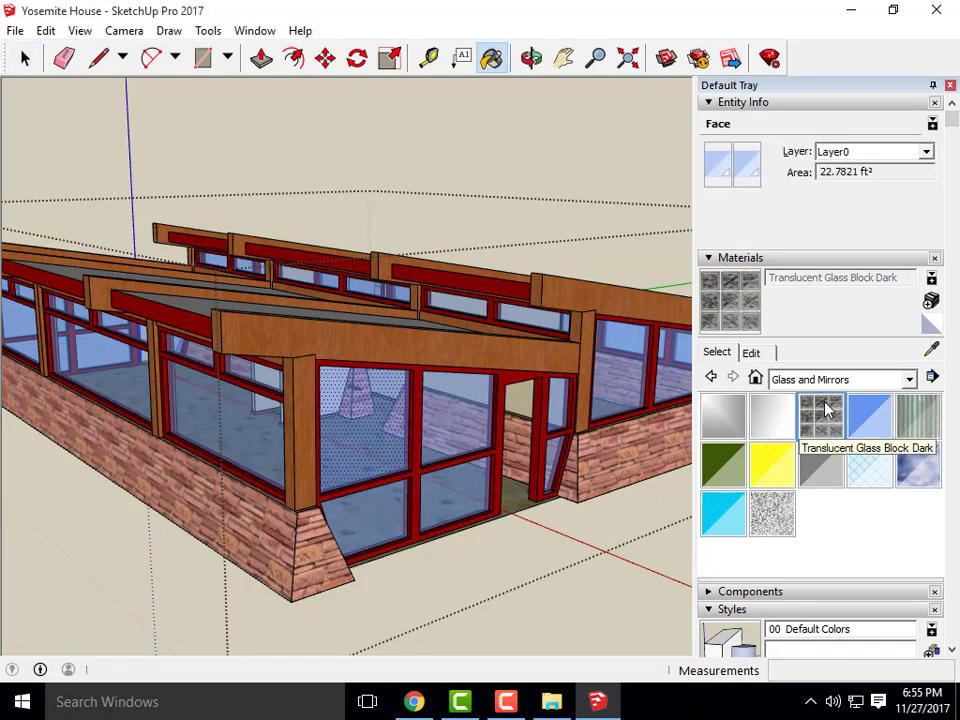
click(368, 432)
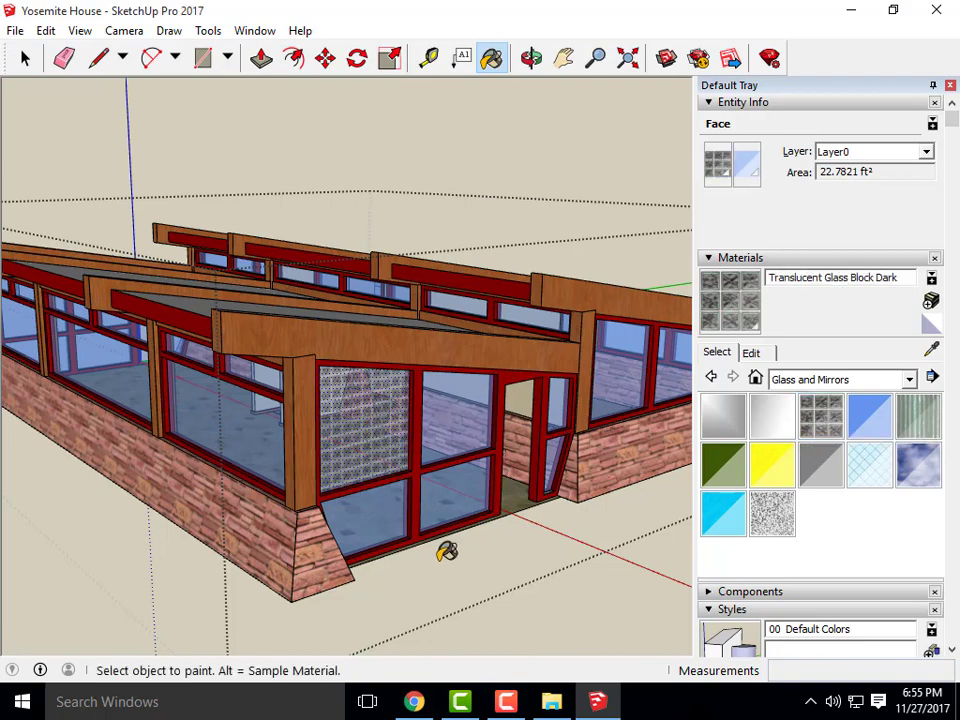
scroll(400, 510, up, 6)
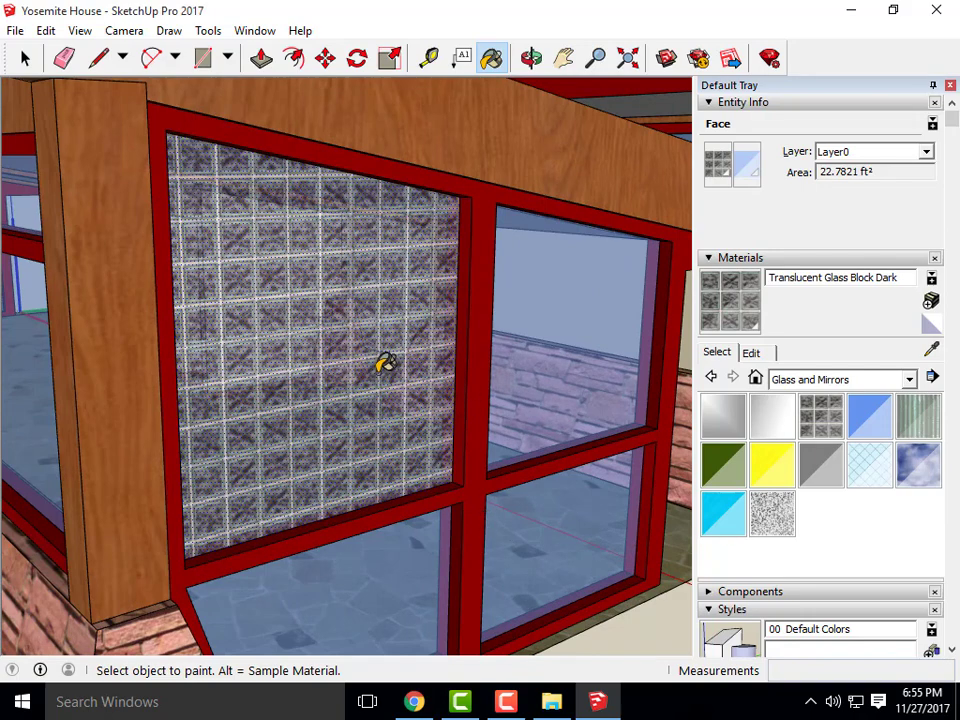
scroll(381, 364, down, 4)
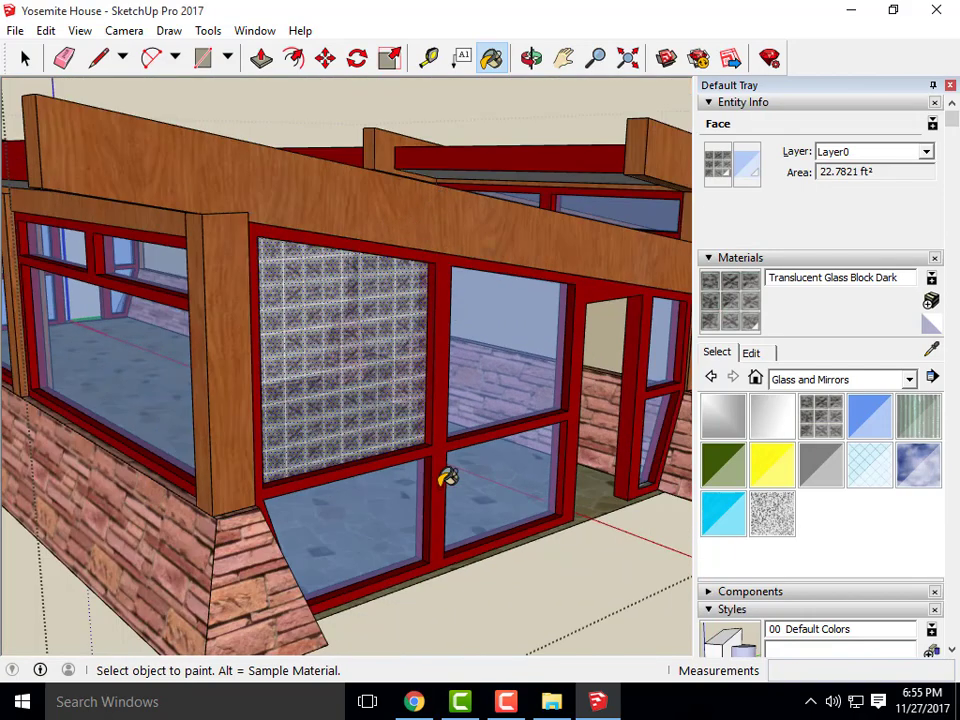
scroll(336, 426, up, 3)
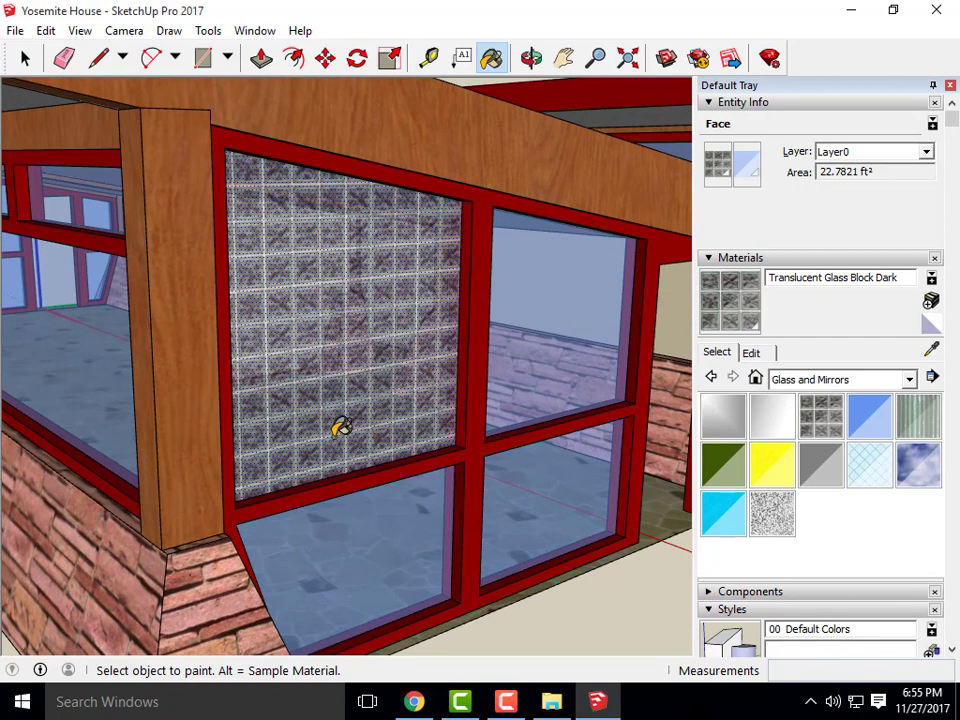
- Repaint the selected window pane with Translucent Glass Blue and compare it with the neighbouring windows
click(880, 423)
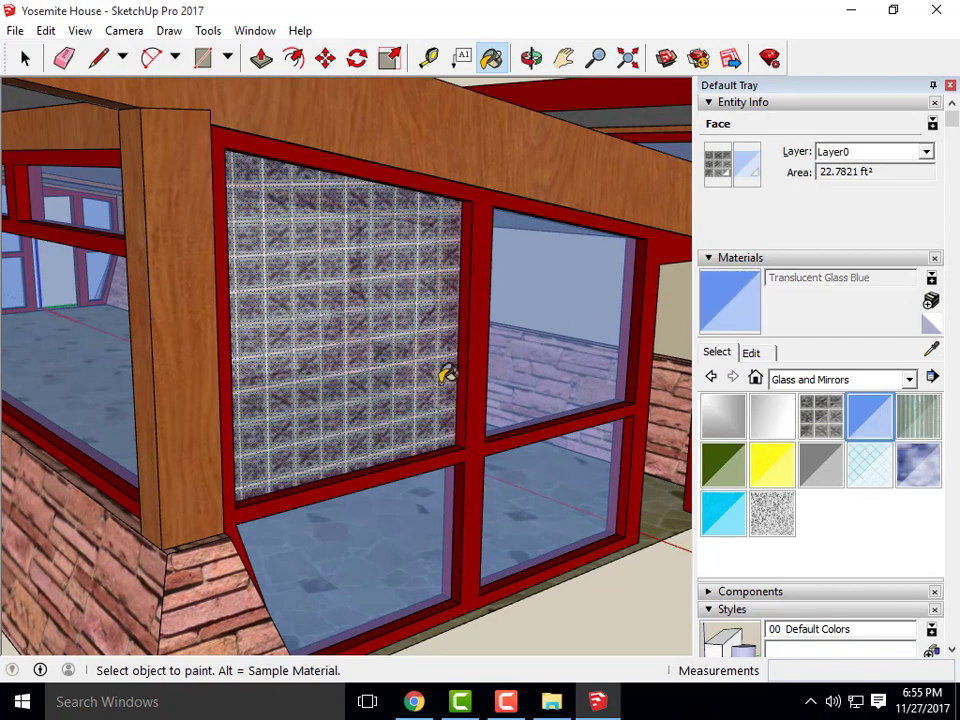
click(360, 349)
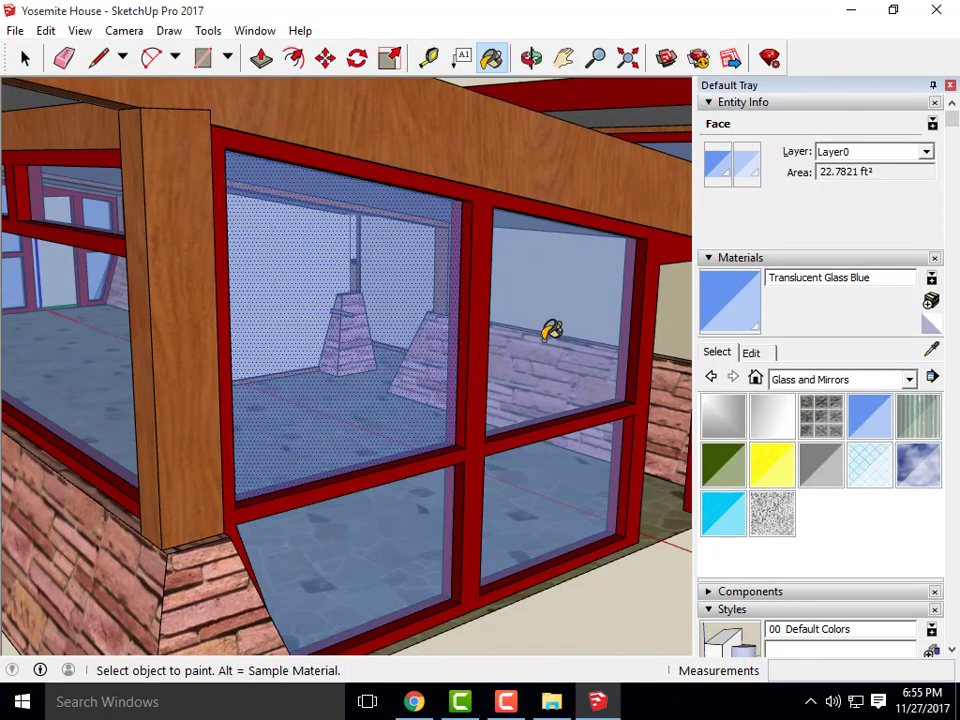
scroll(499, 379, down, 5)
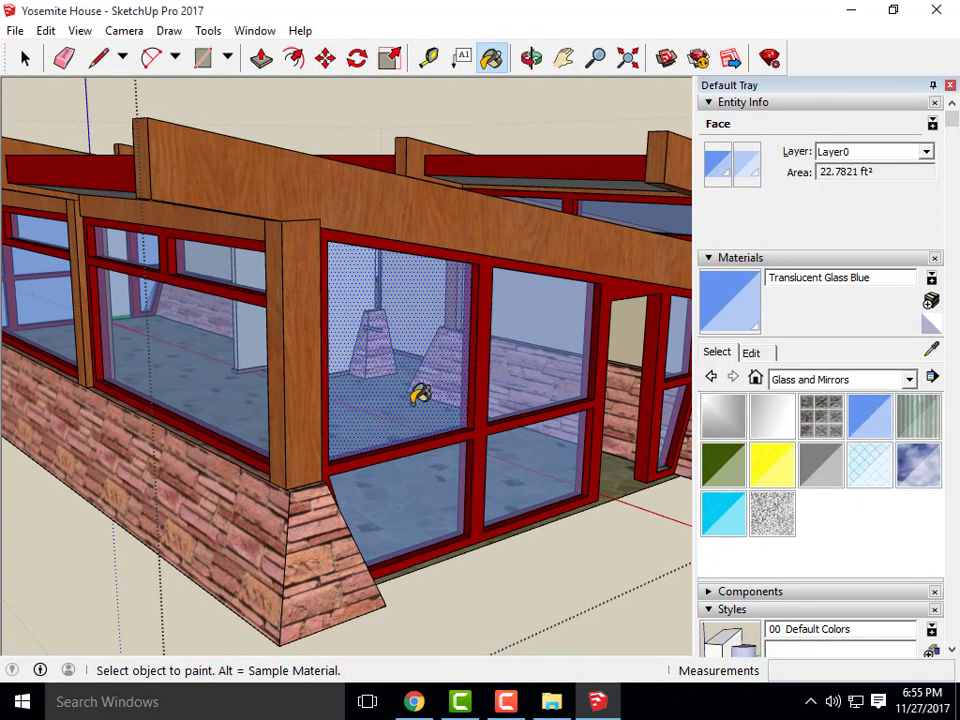
mouse_move(386, 403)
mouse_down()
mouse_move(401, 426)
mouse_move(432, 424)
mouse_up()
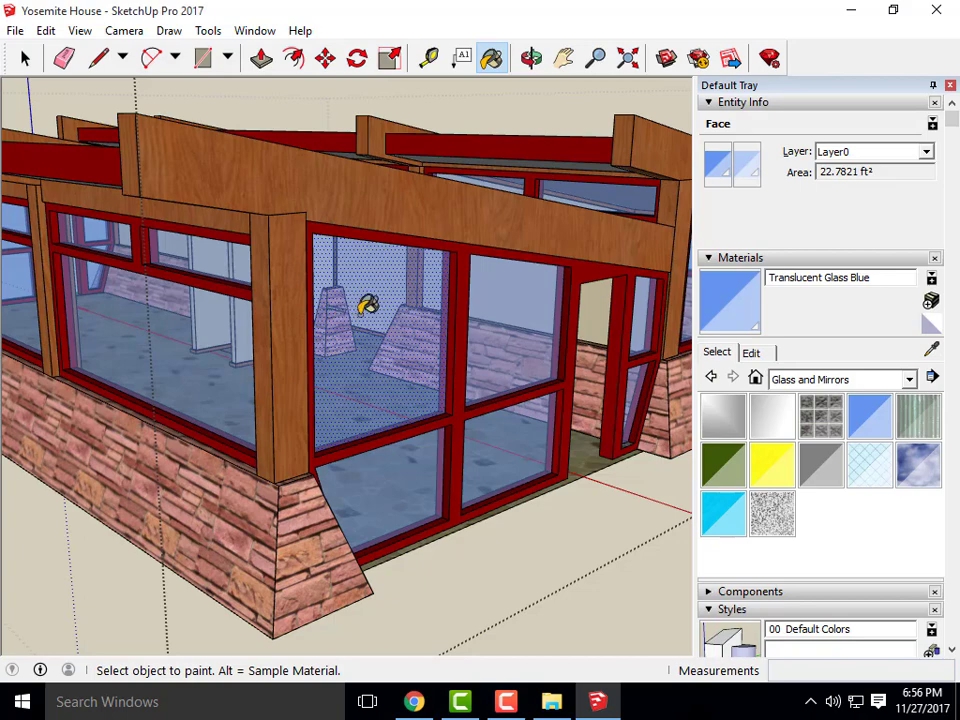
scroll(450, 390, down, 2)
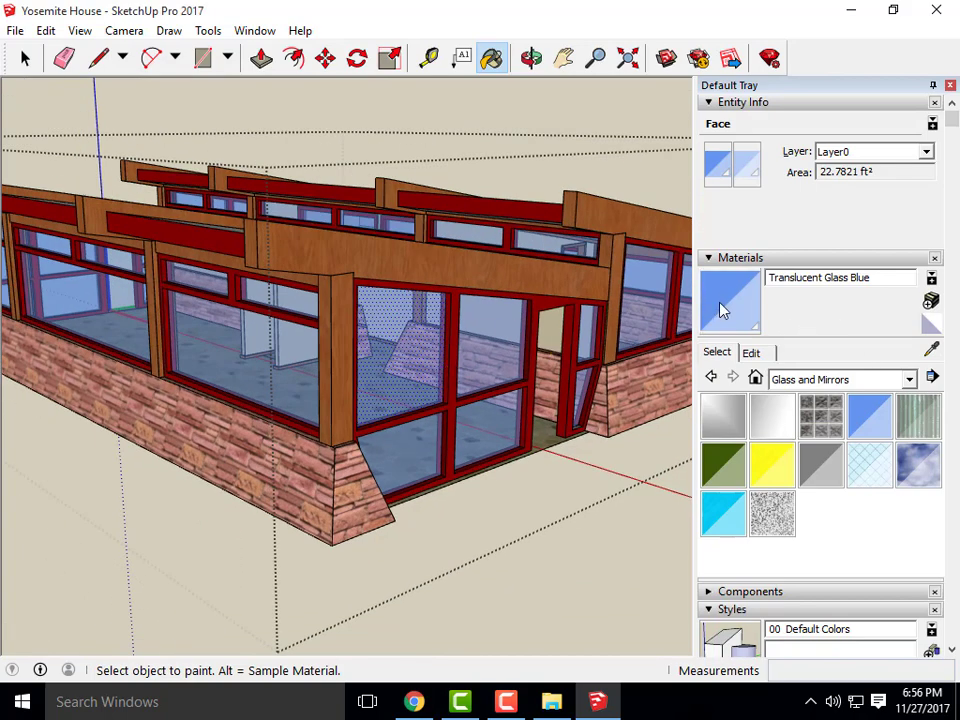
scroll(476, 345, down, 1)
scroll(480, 363, up, 2)
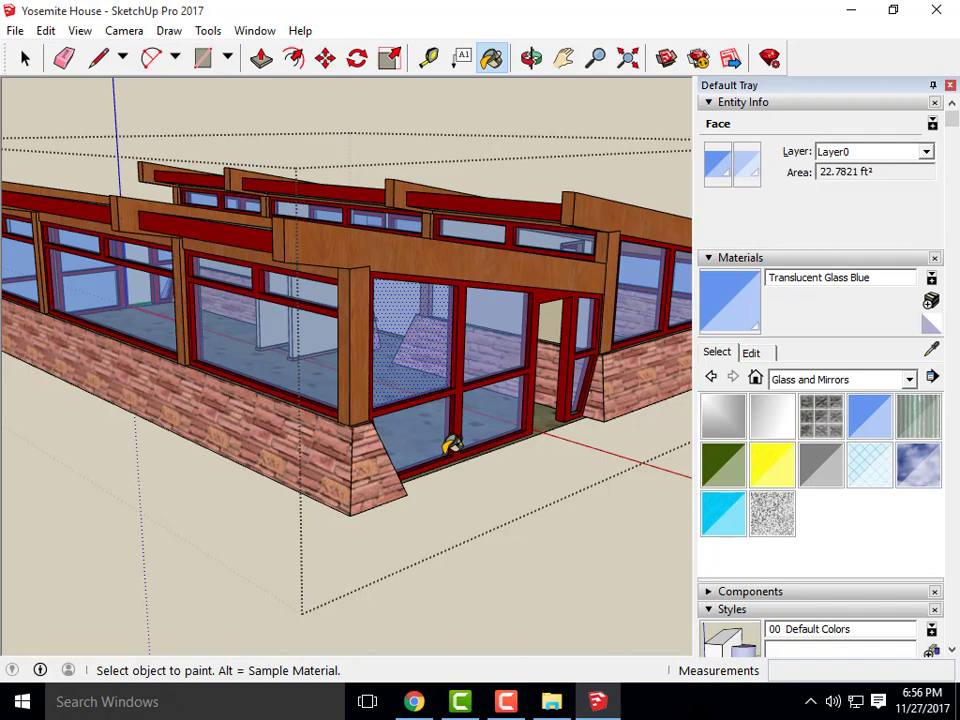
- Return to the Select tool and close the house component, leaving nothing selected
click(26, 58)
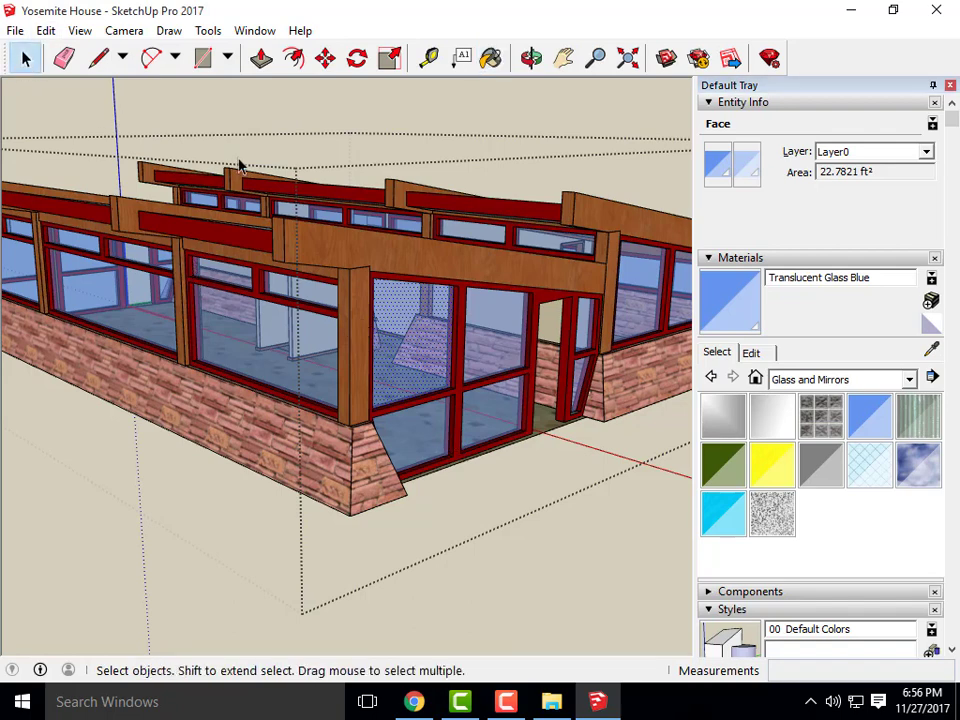
click(485, 582)
scroll(386, 500, down, 3)
scroll(413, 370, up, 3)
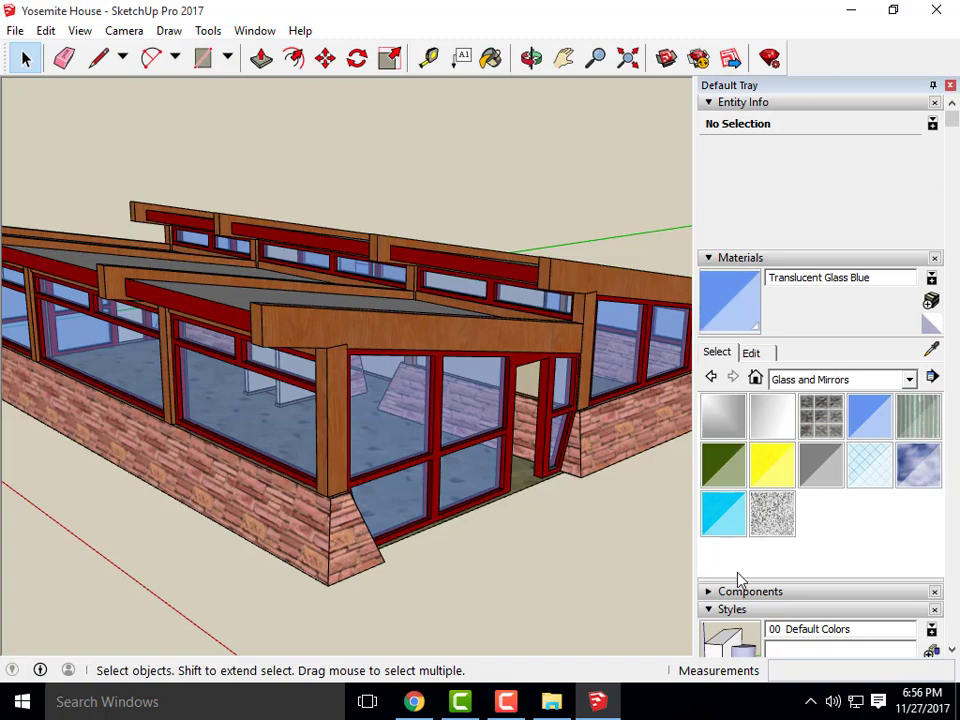
- Apply the HiddenLine1 style from the Default Styles collection to the house
click(738, 611)
scroll(770, 537, down, 5)
scroll(740, 476, up, 2)
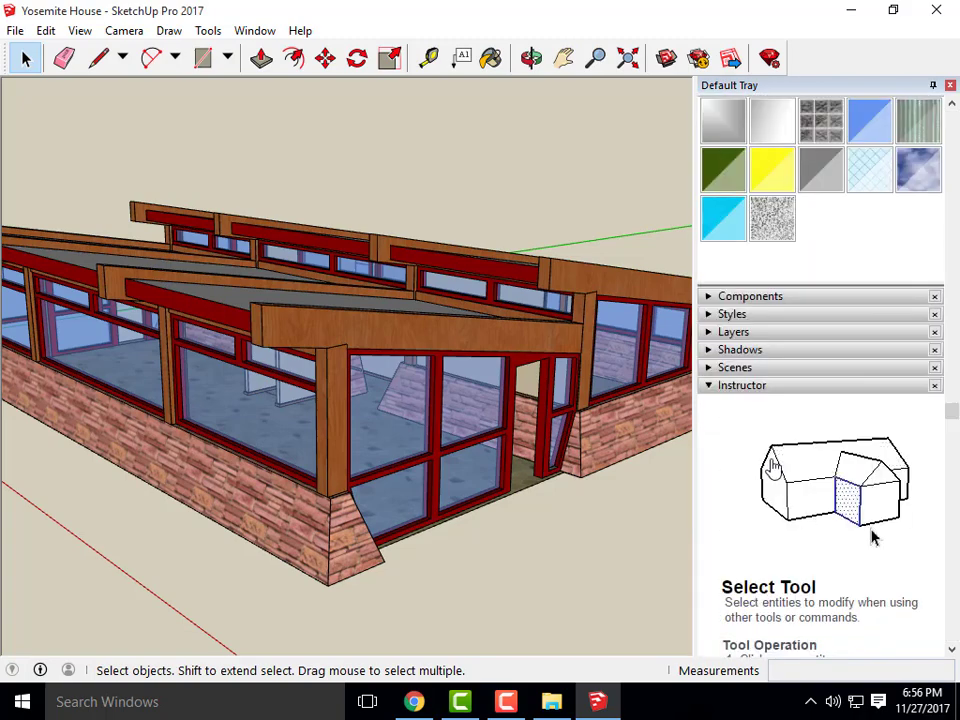
click(712, 315)
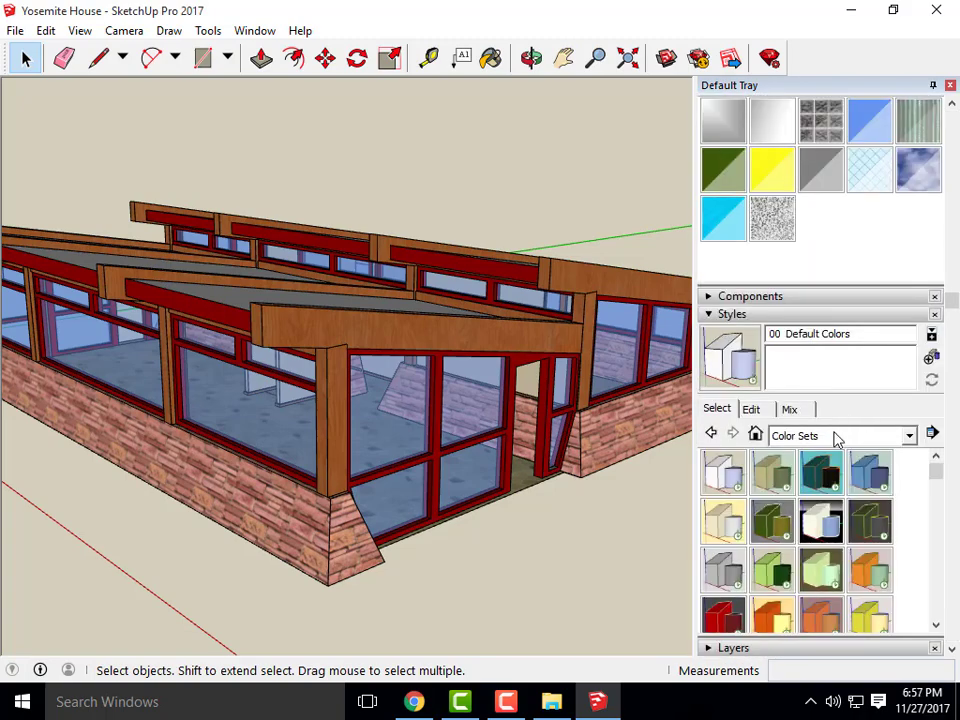
click(710, 433)
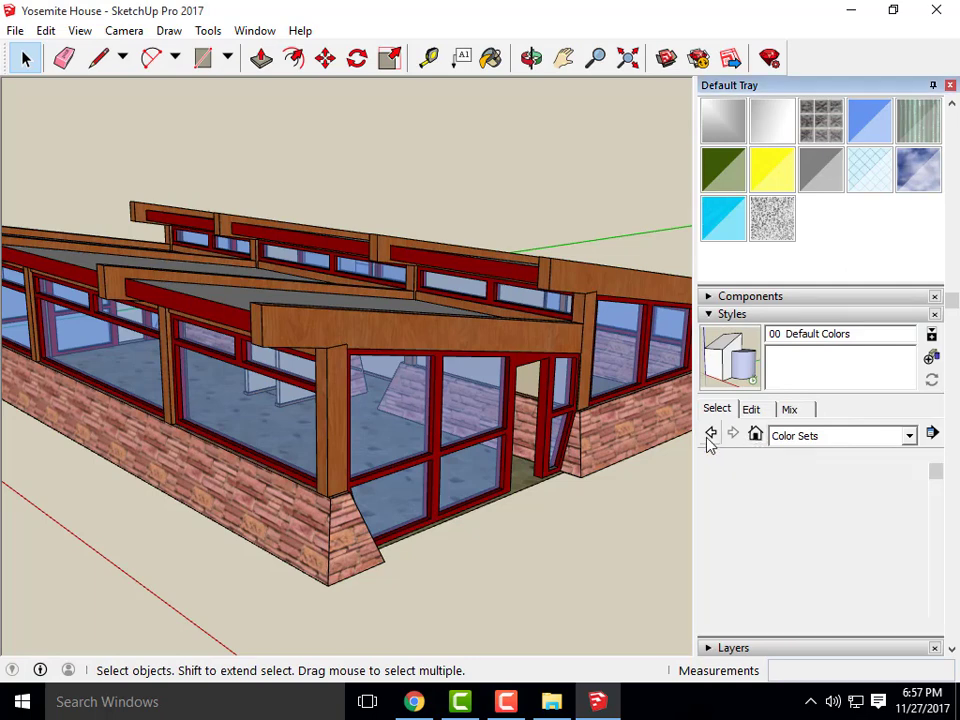
click(909, 436)
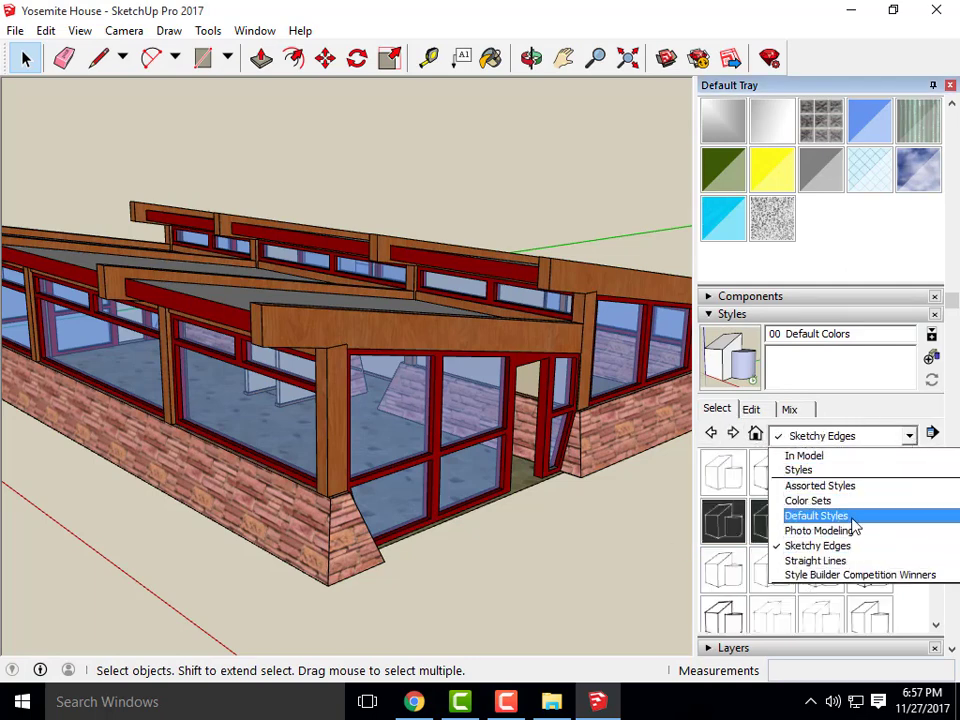
click(800, 516)
click(920, 474)
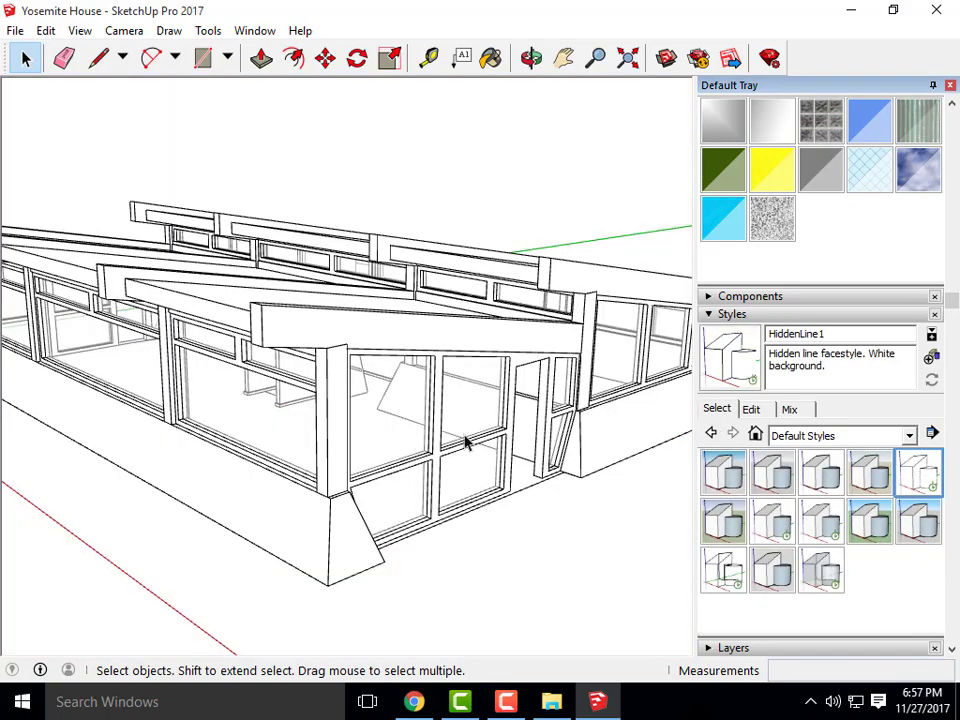
- Examine the hidden-line house from several angles, including the interior through the front windows and the overall exterior
drag(465, 444, 245, 428)
scroll(516, 461, down, 3)
scroll(189, 407, up, 5)
drag(200, 365, 227, 358)
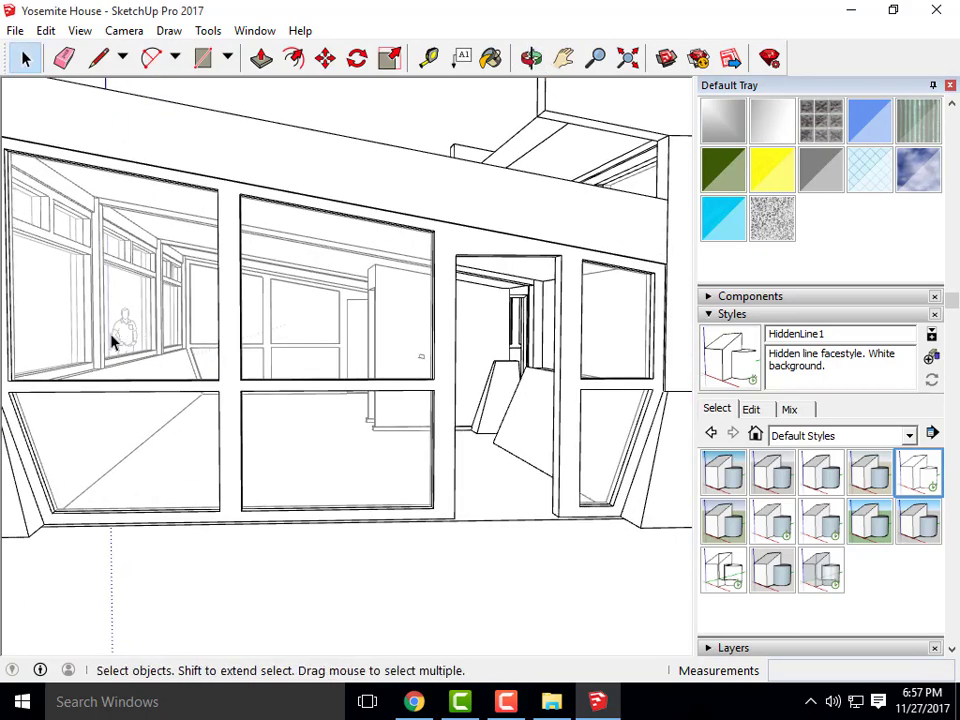
drag(128, 332, 328, 347)
scroll(581, 302, down, 5)
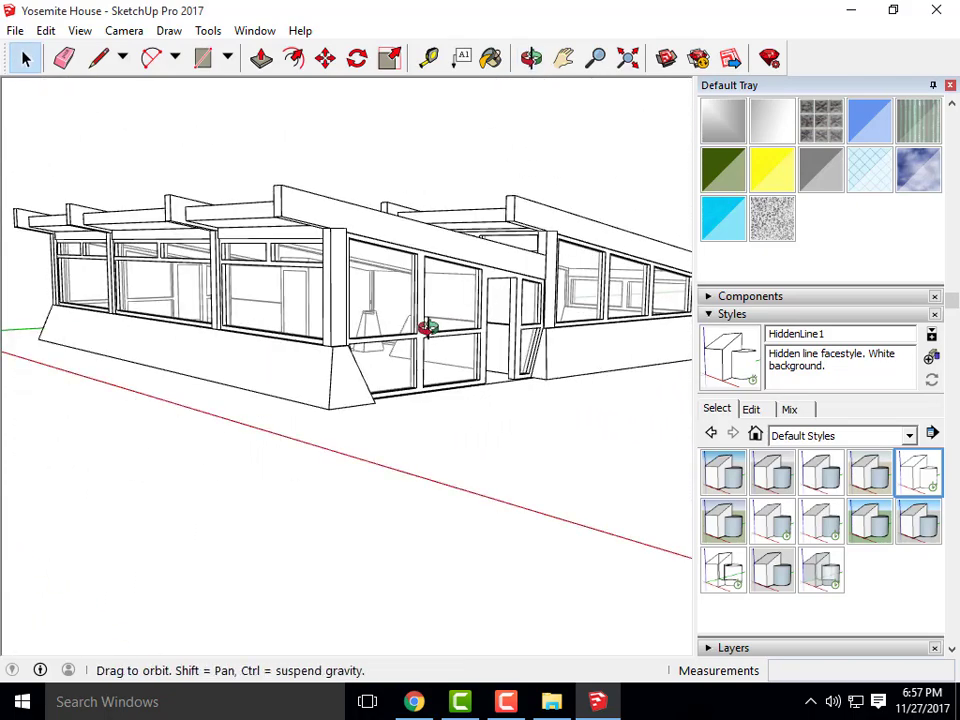
drag(427, 327, 422, 373)
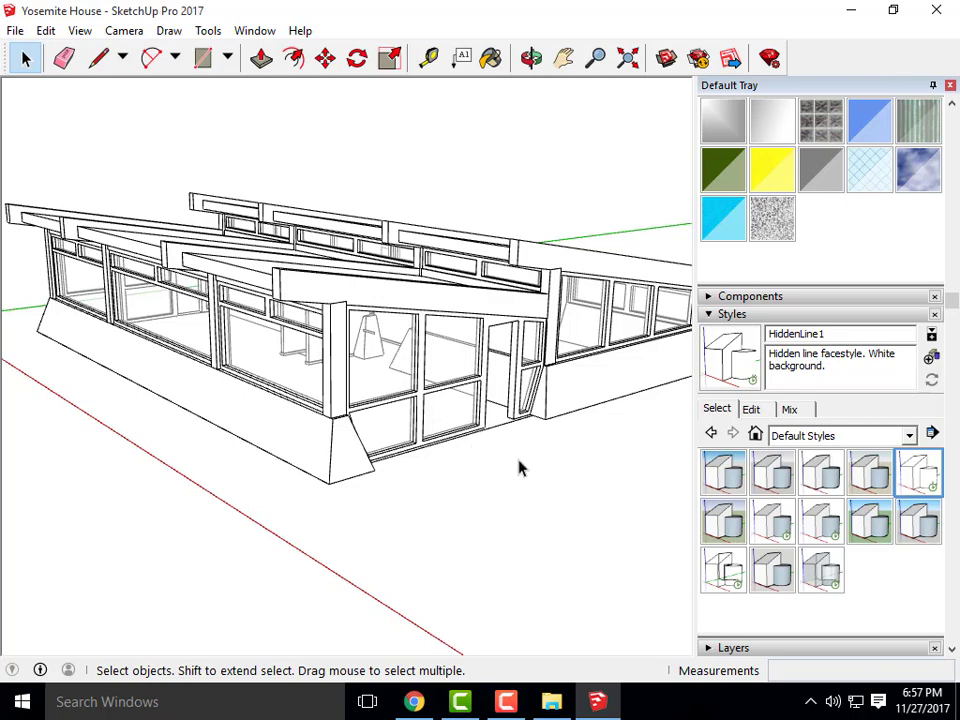
drag(489, 454, 495, 489)
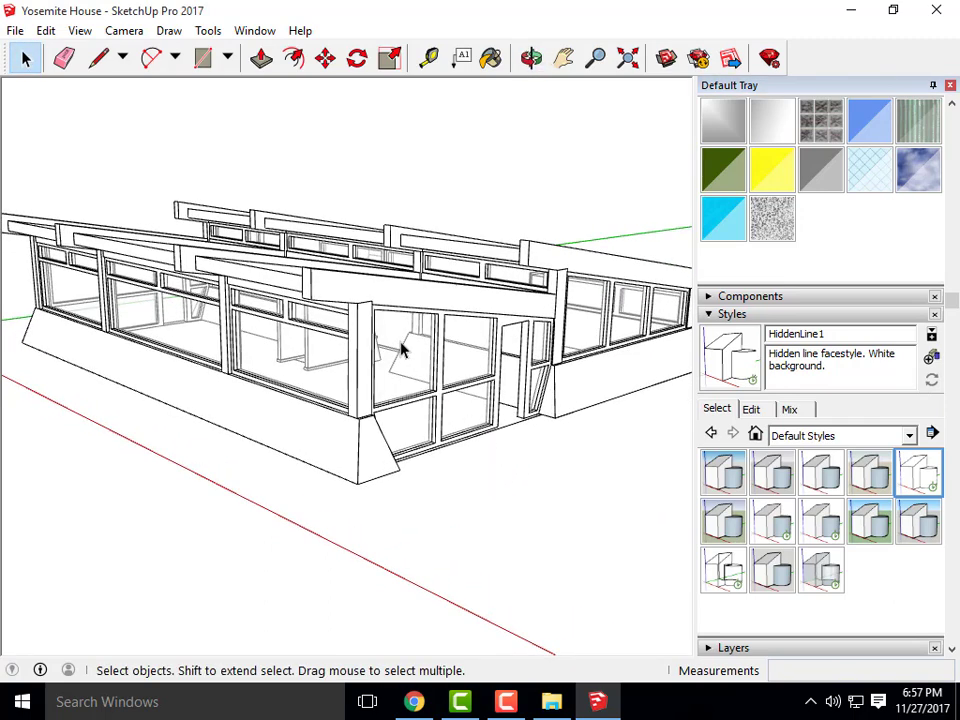
scroll(411, 334, down, 1)
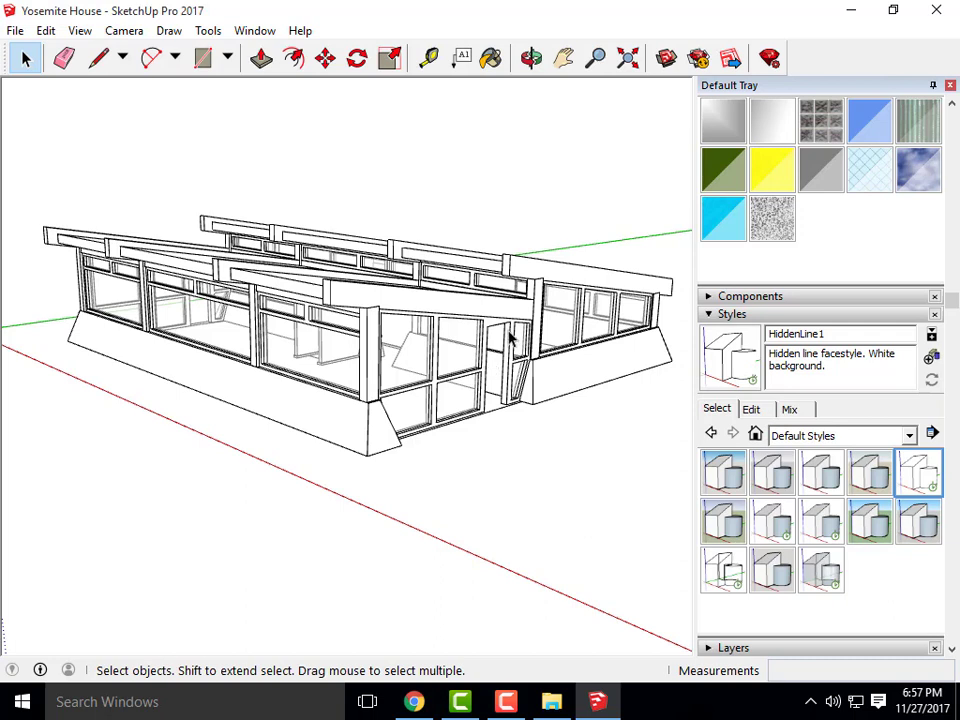
key(o)
drag(560, 336, 467, 322)
key(space)
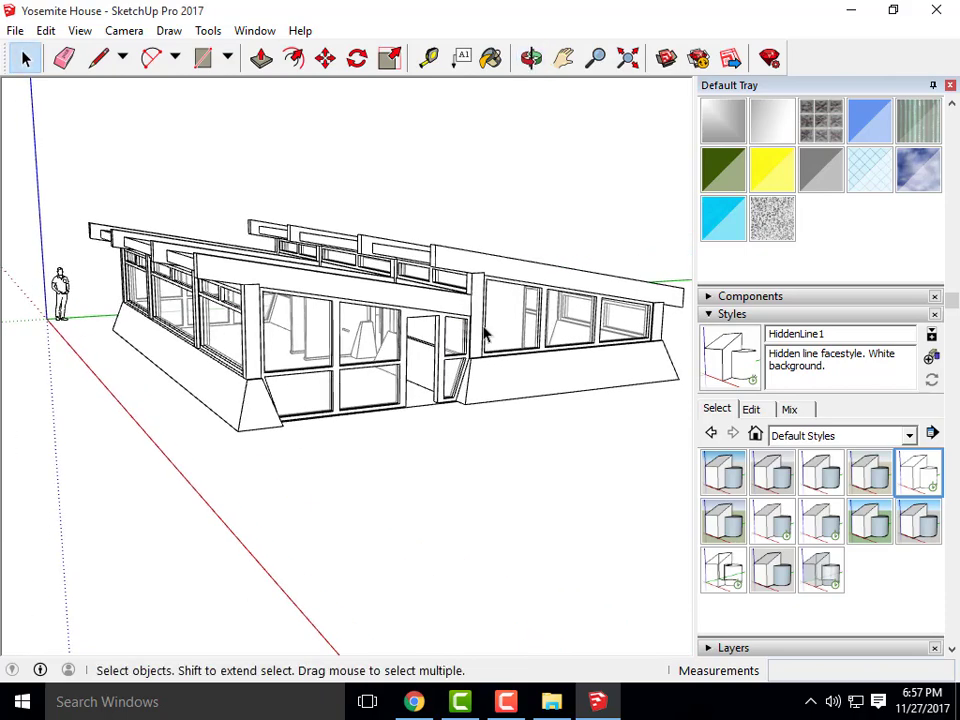
scroll(452, 300, down, 3)
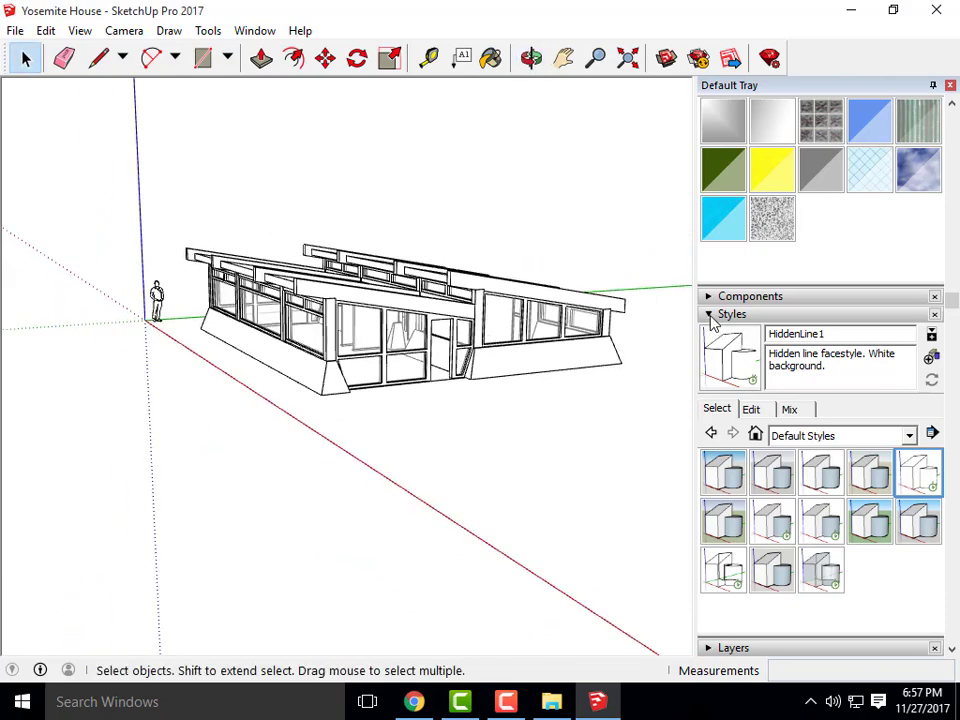
- Collapse the Styles section of the tray and view the house roofs from a higher angle
click(712, 316)
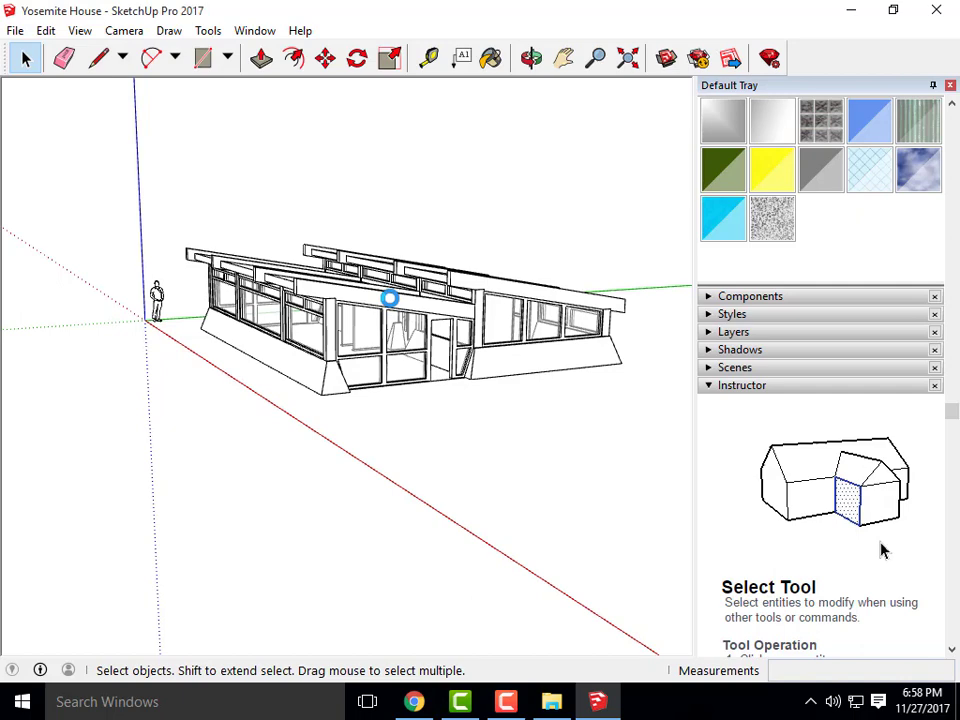
drag(390, 299, 392, 362)
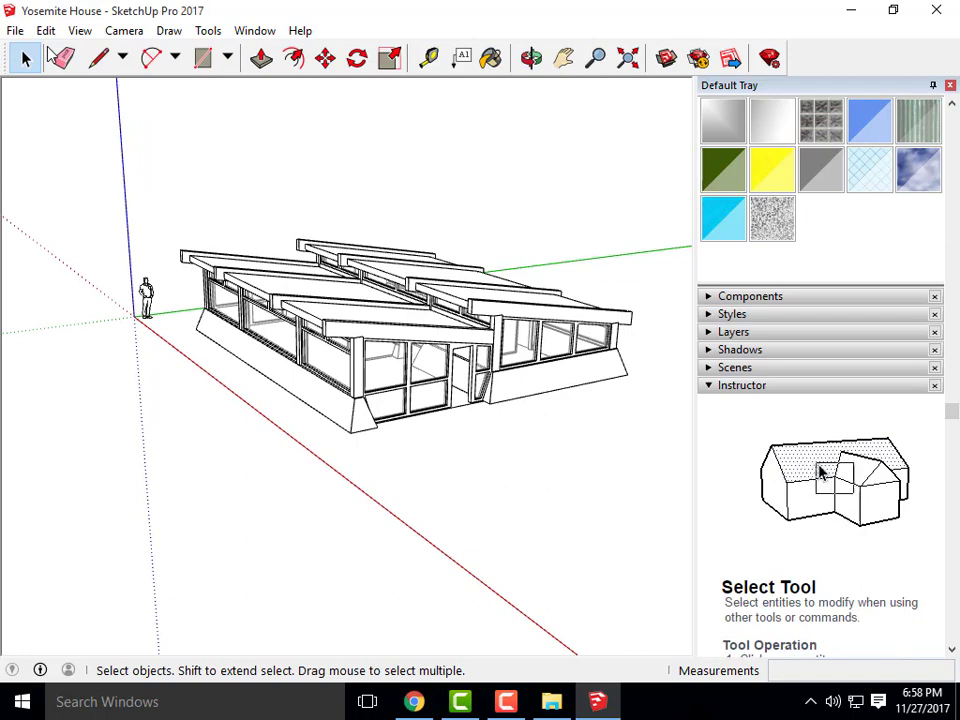
- Review the program preferences categories, including Accessibility, Applications, Compatibility, Drawing, Files, Template, Workspace, Shortcuts and OpenGL, and cancel out
click(19, 34)
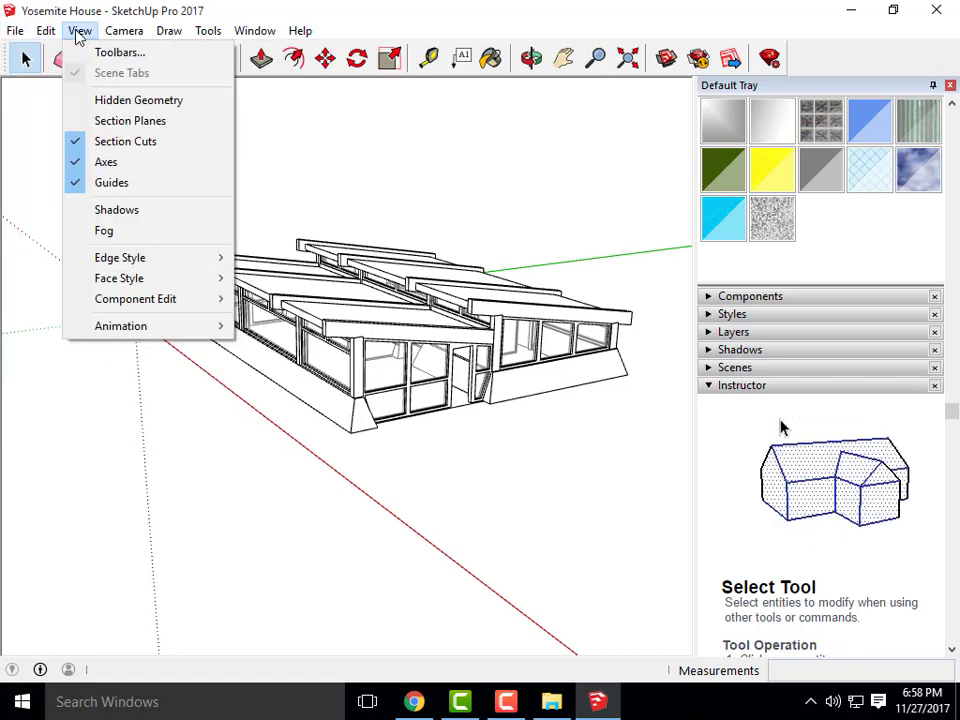
mouse_move(45, 36)
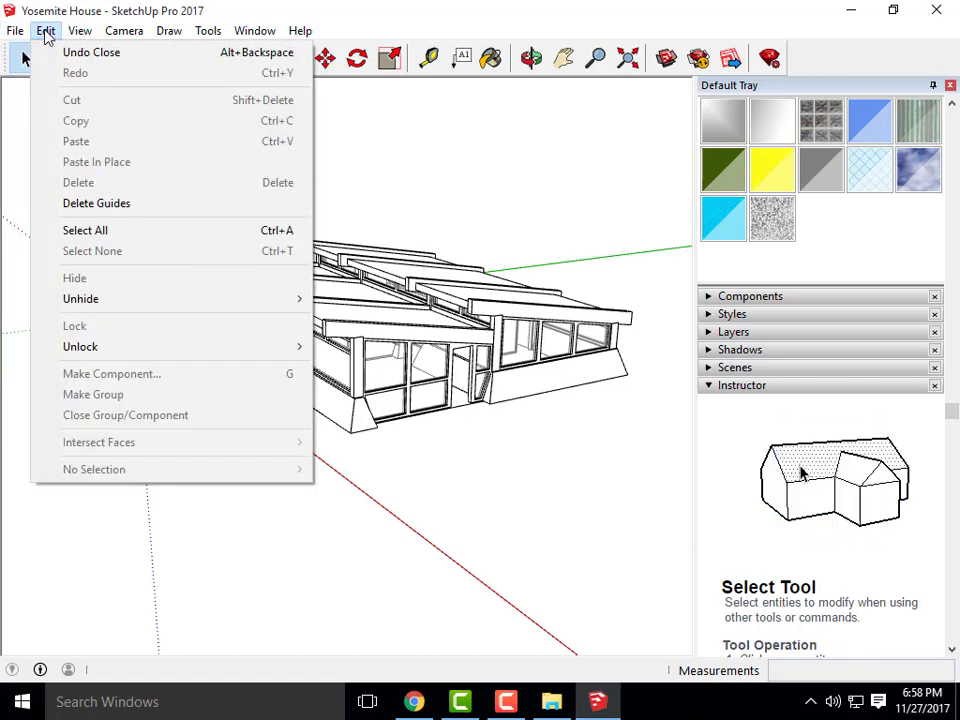
mouse_move(205, 37)
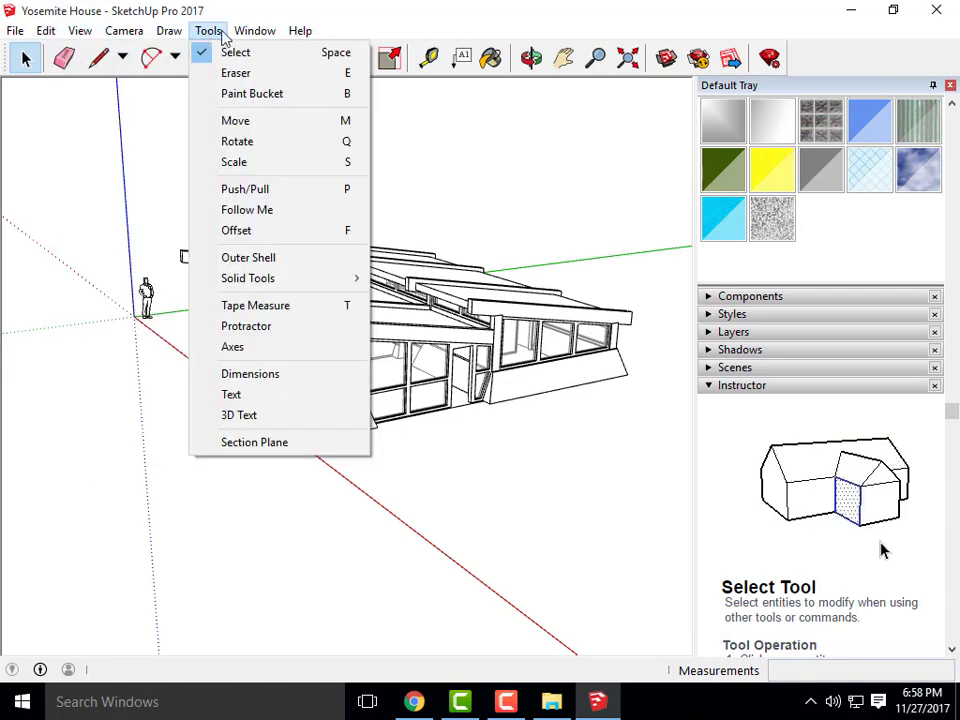
mouse_move(255, 37)
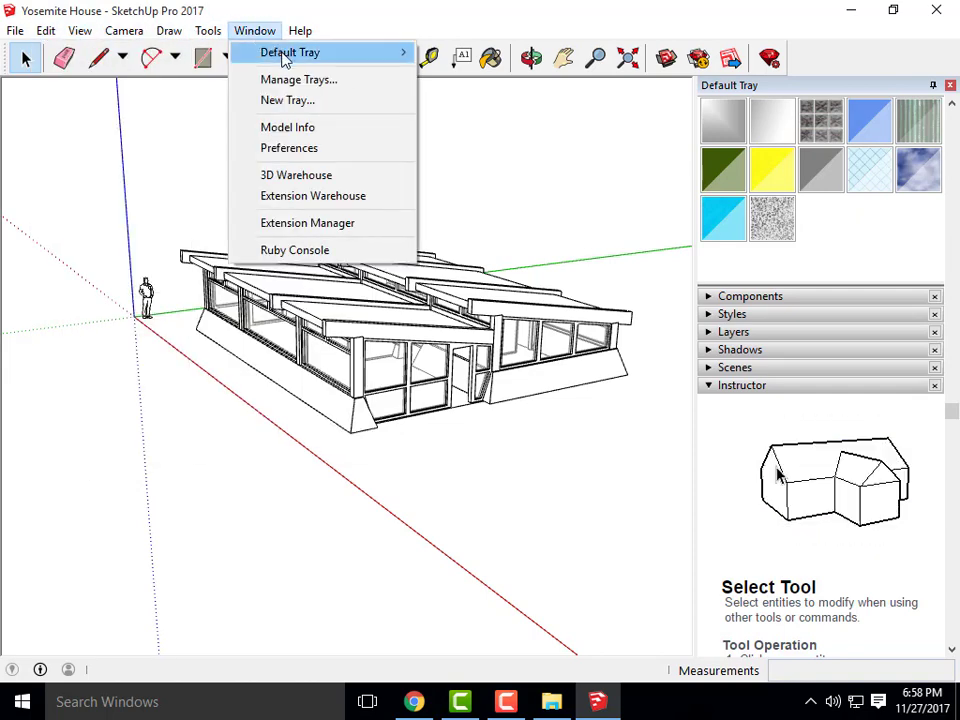
click(304, 149)
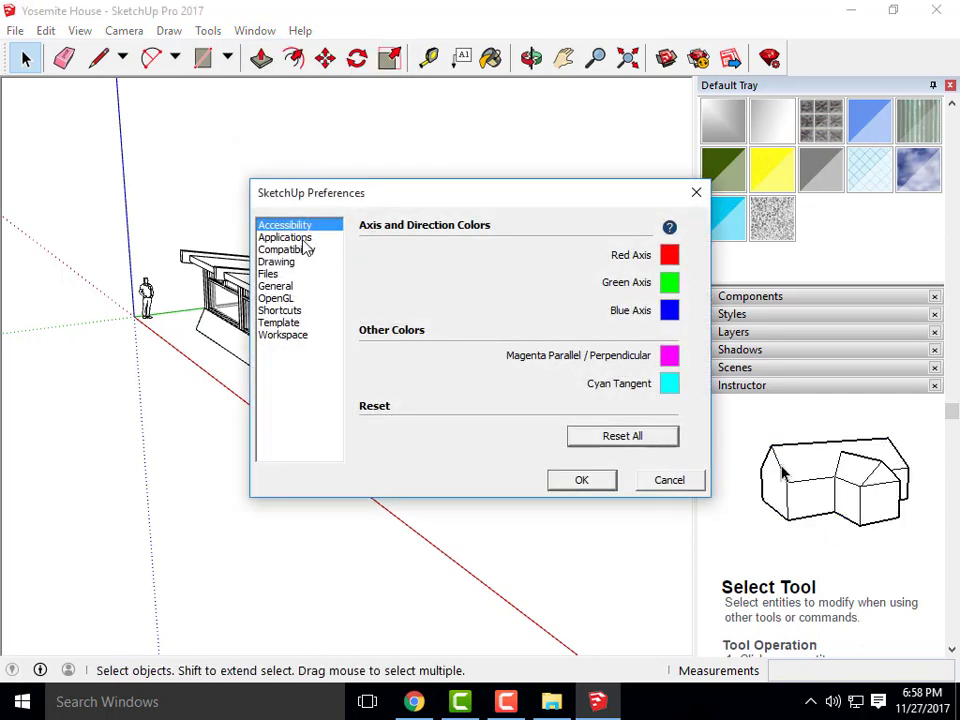
click(290, 274)
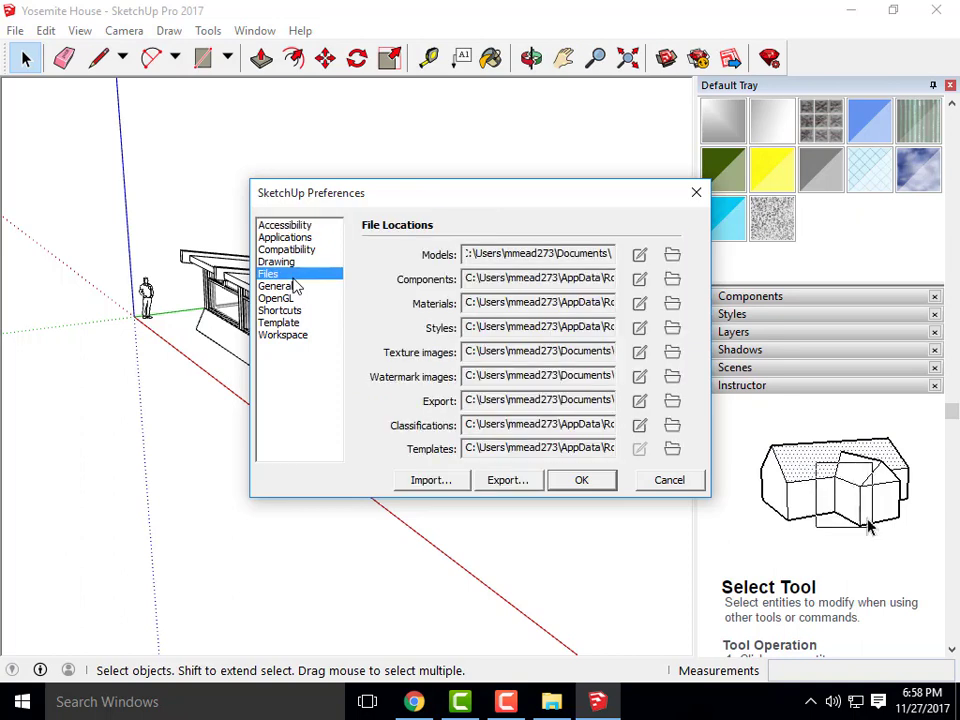
click(277, 261)
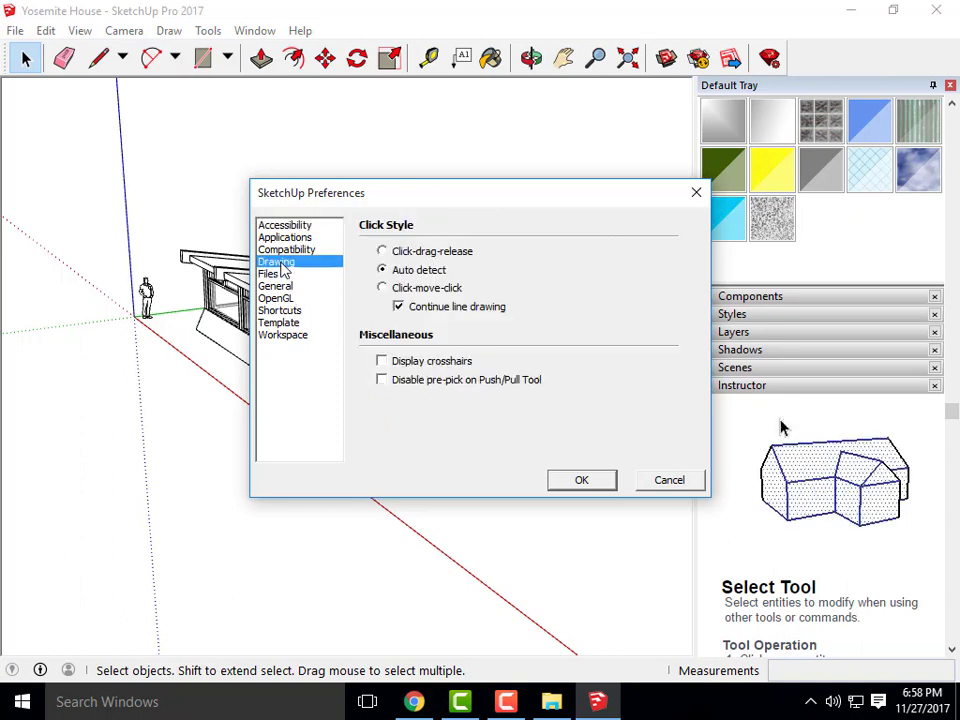
click(285, 250)
click(292, 238)
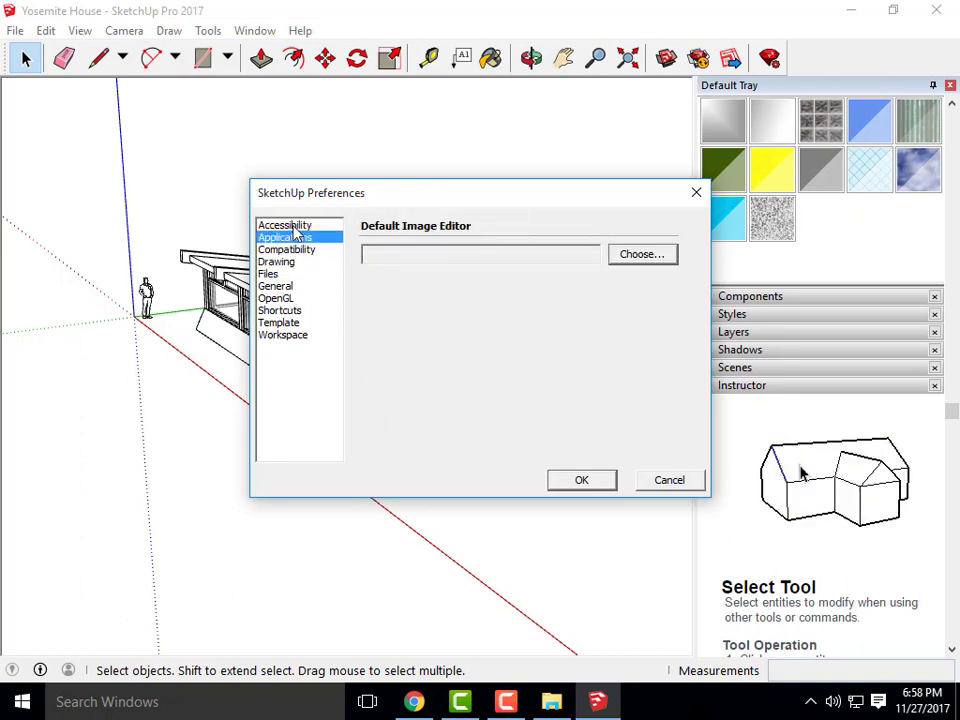
click(290, 226)
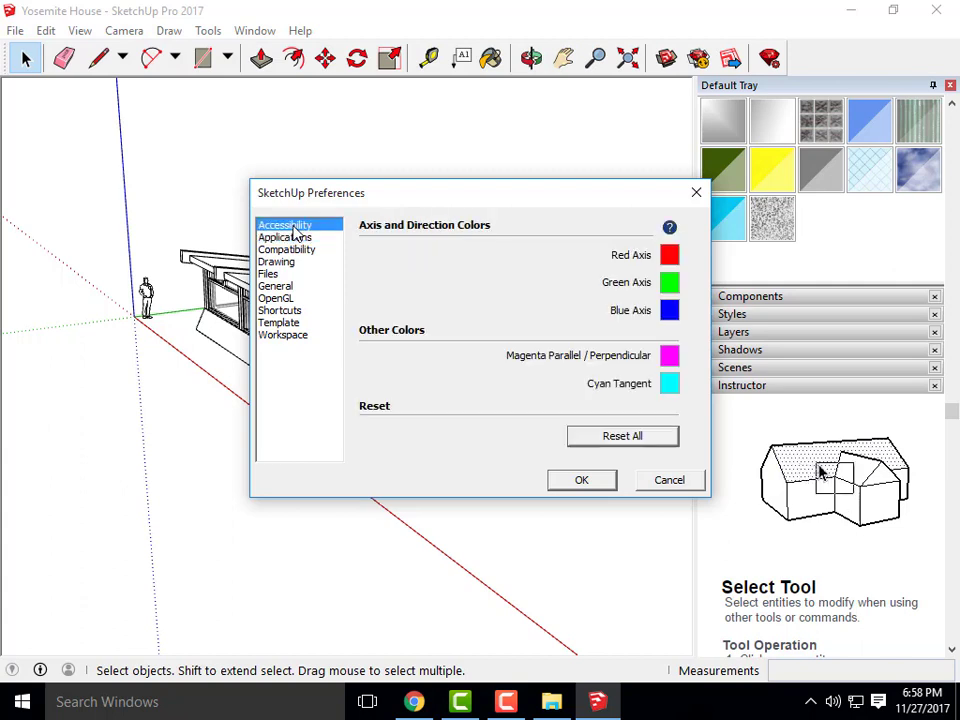
click(278, 323)
click(285, 336)
click(282, 310)
click(285, 298)
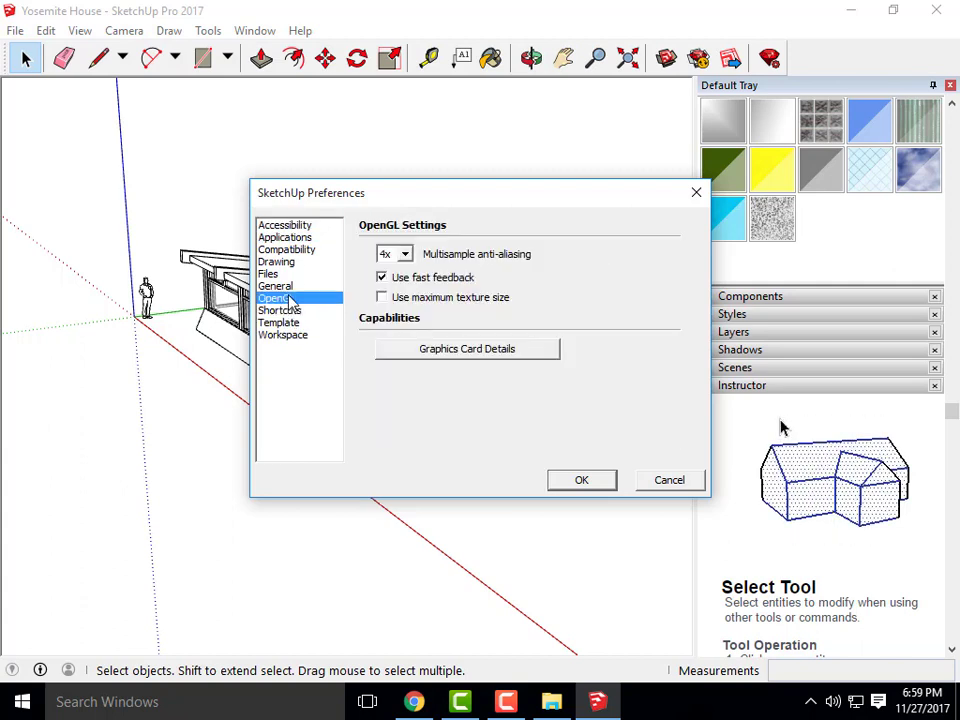
click(676, 486)
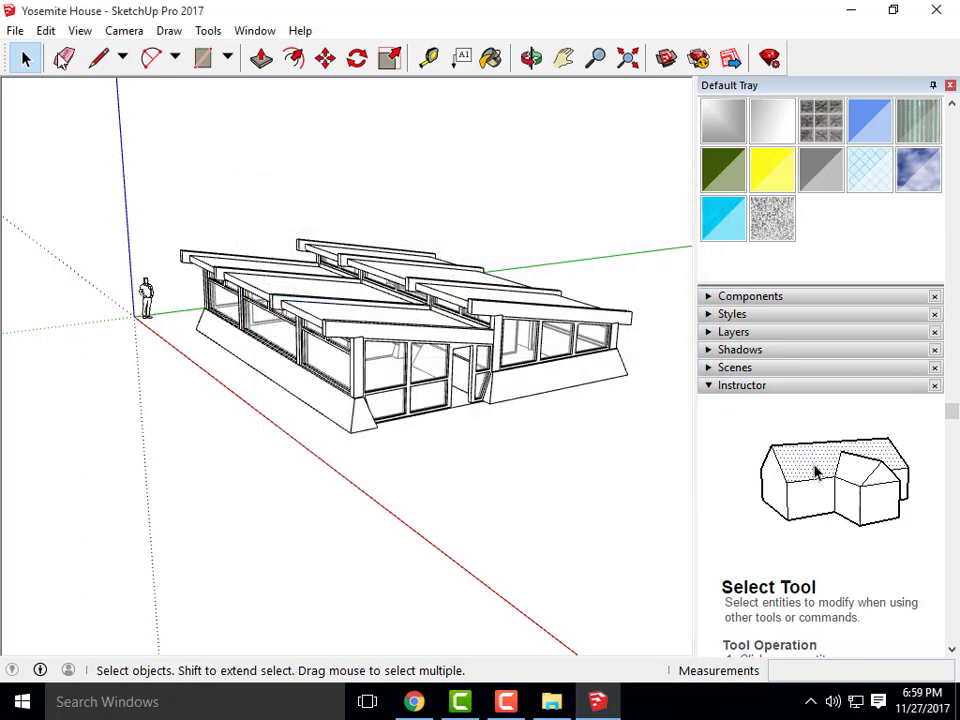
- Set the auto-save interval to 10 minutes in the General preferences
click(18, 30)
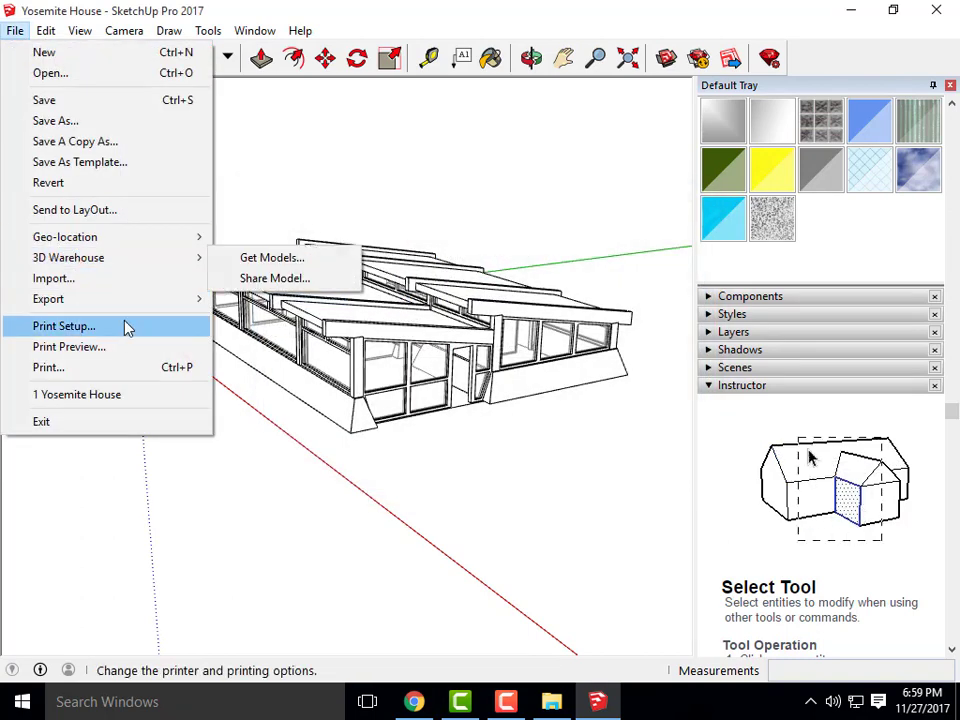
mouse_move(139, 300)
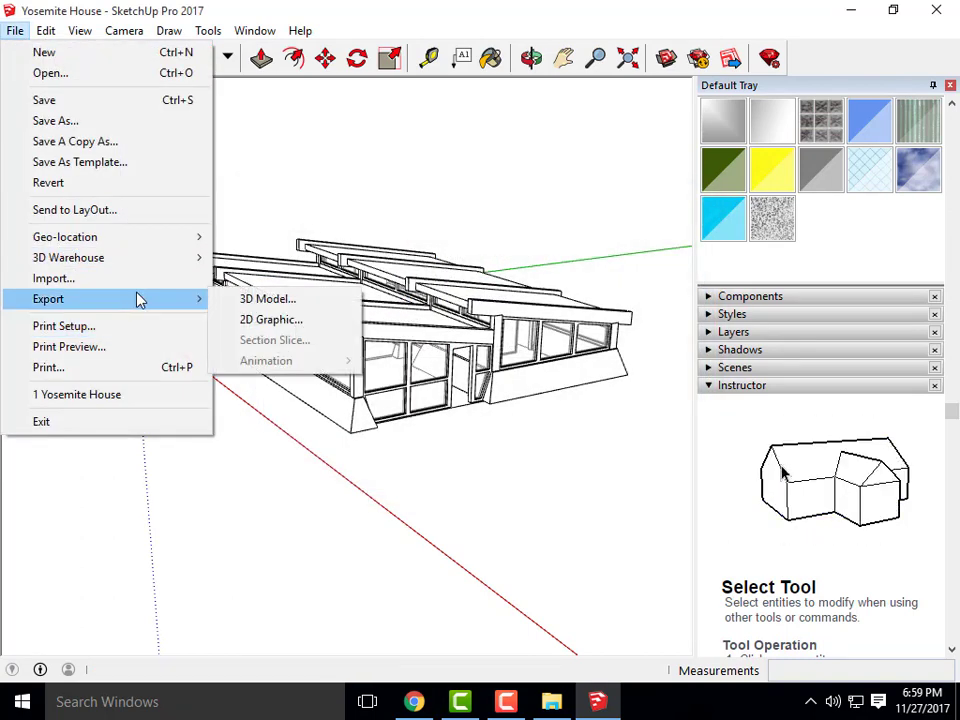
mouse_move(264, 30)
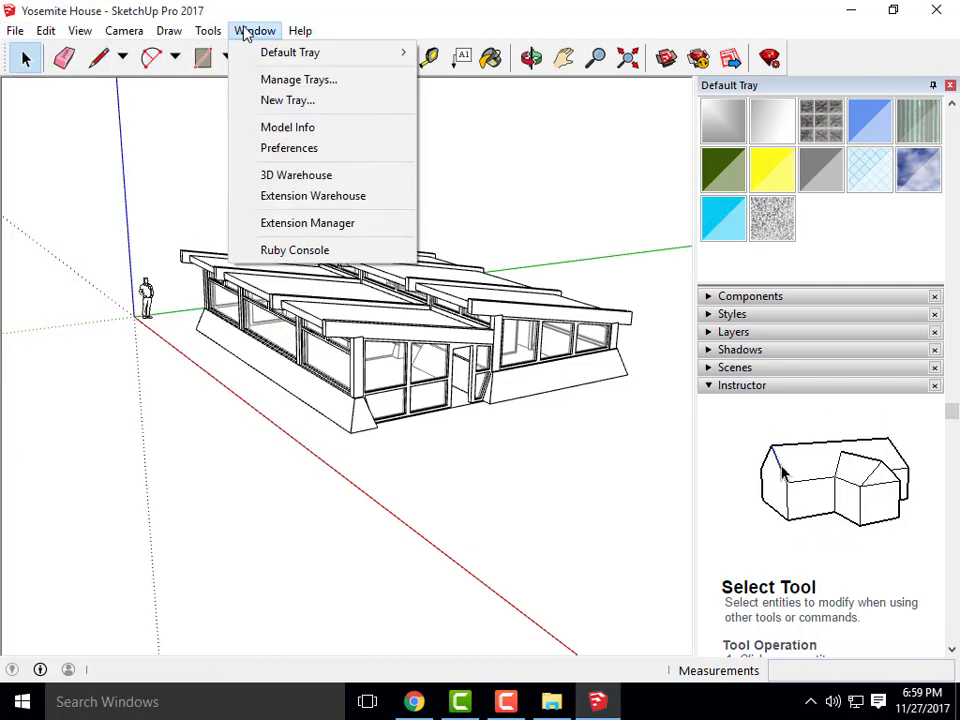
click(292, 148)
click(310, 287)
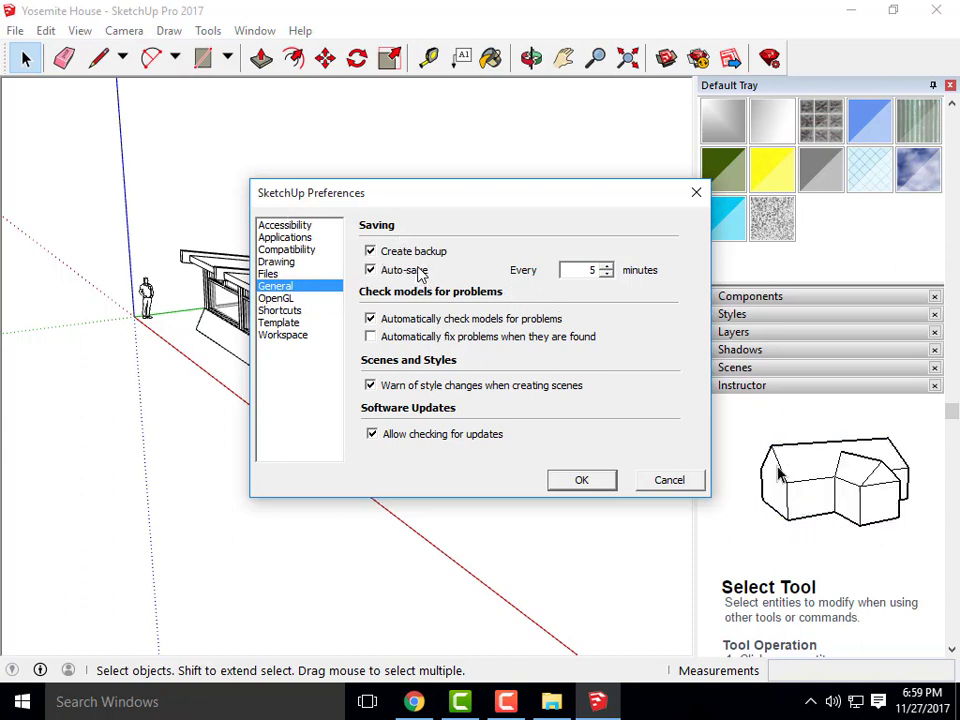
click(605, 267)
text(1)
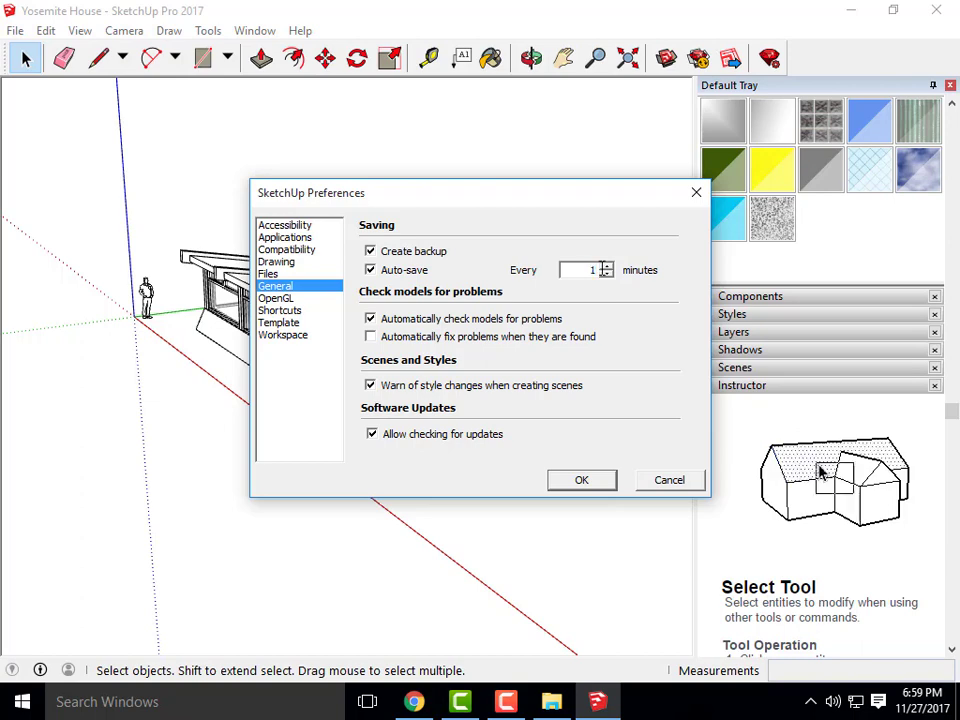
text(0)
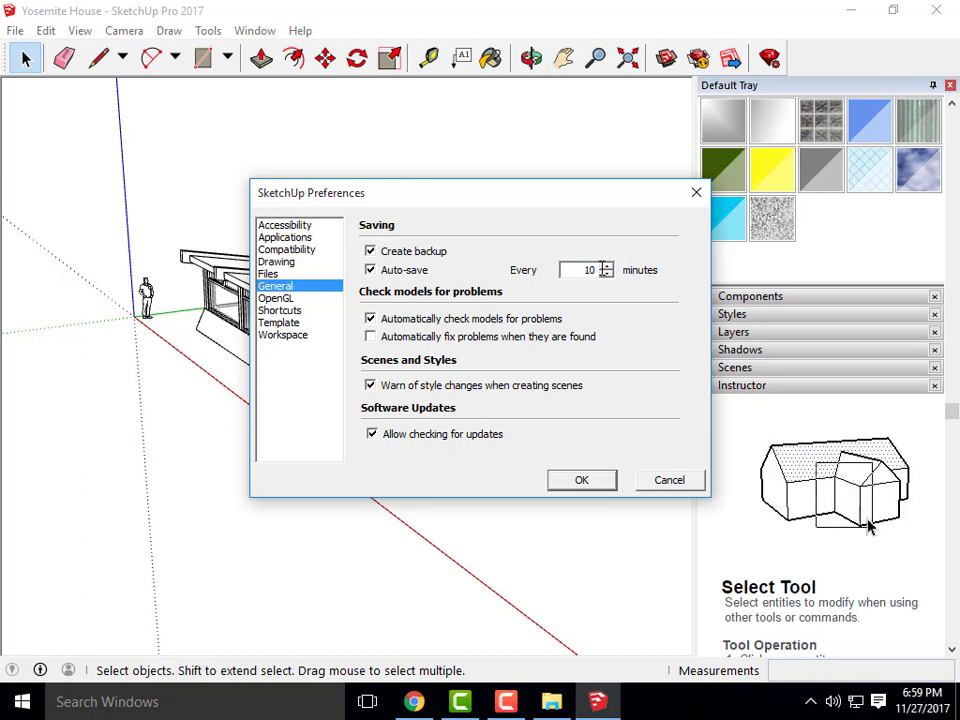
click(587, 480)
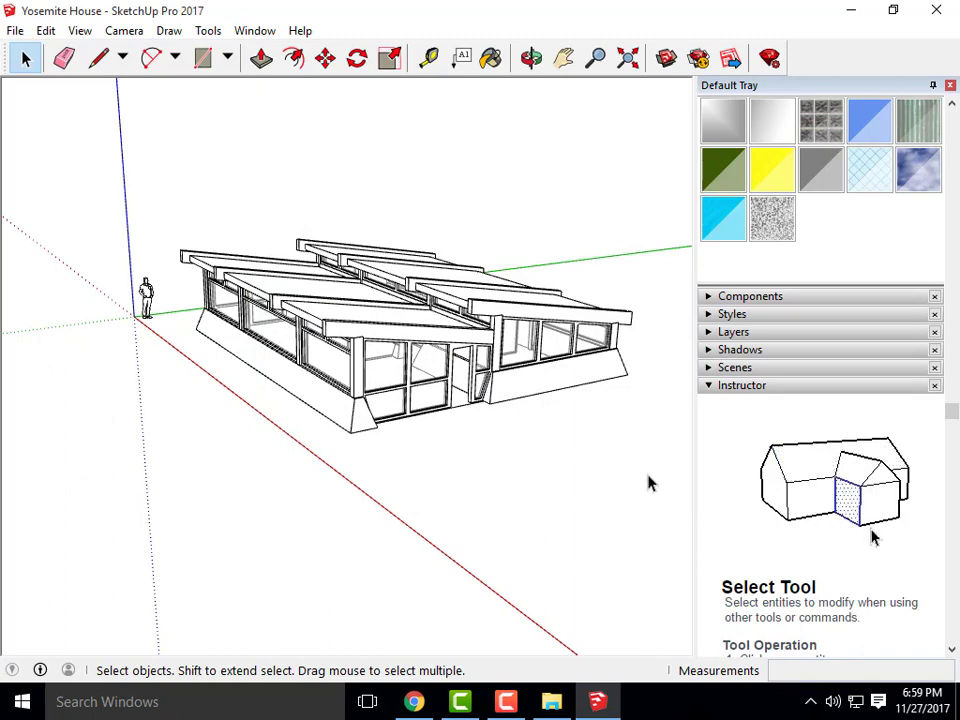
- Examine the house's roof and glazed entrance corner from raised and lower angles
key(o)
drag(568, 455, 491, 446)
key(space)
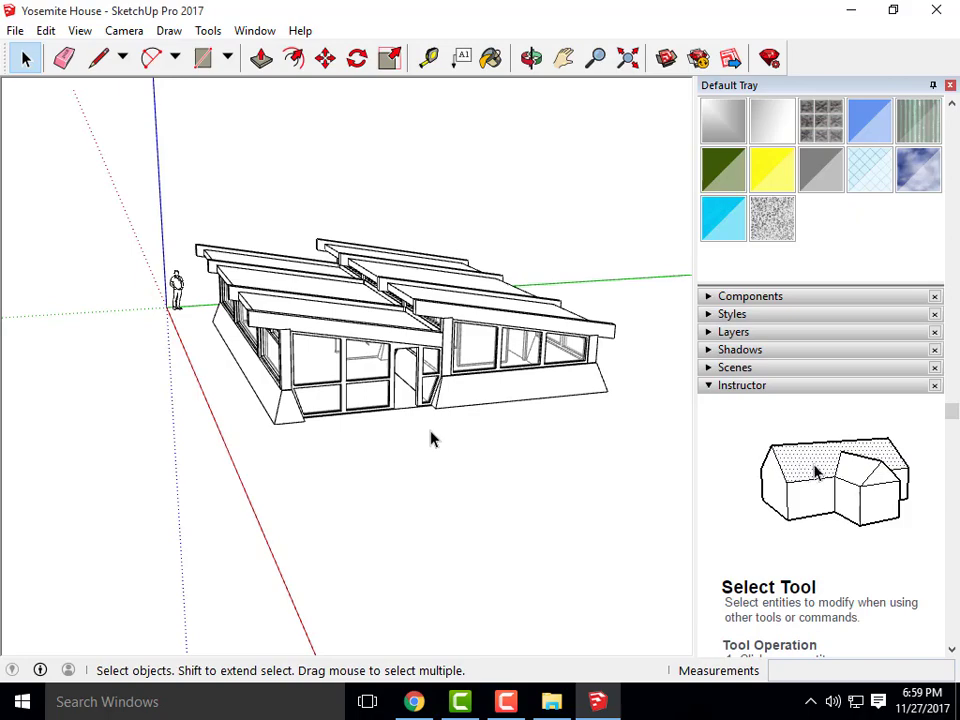
key(o)
drag(383, 448, 510, 395)
scroll(565, 345, up, 2)
drag(463, 272, 275, 386)
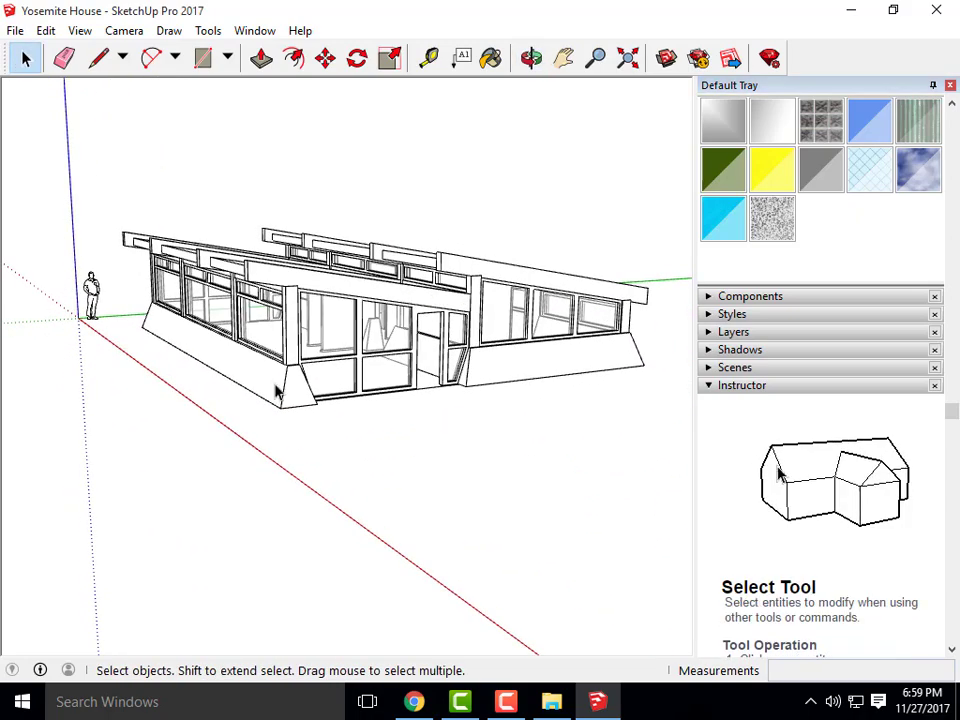
- Examine the entrance side of the house from a nearly level, straight-on viewpoint
drag(440, 427, 246, 321)
scroll(116, 246, up, 3)
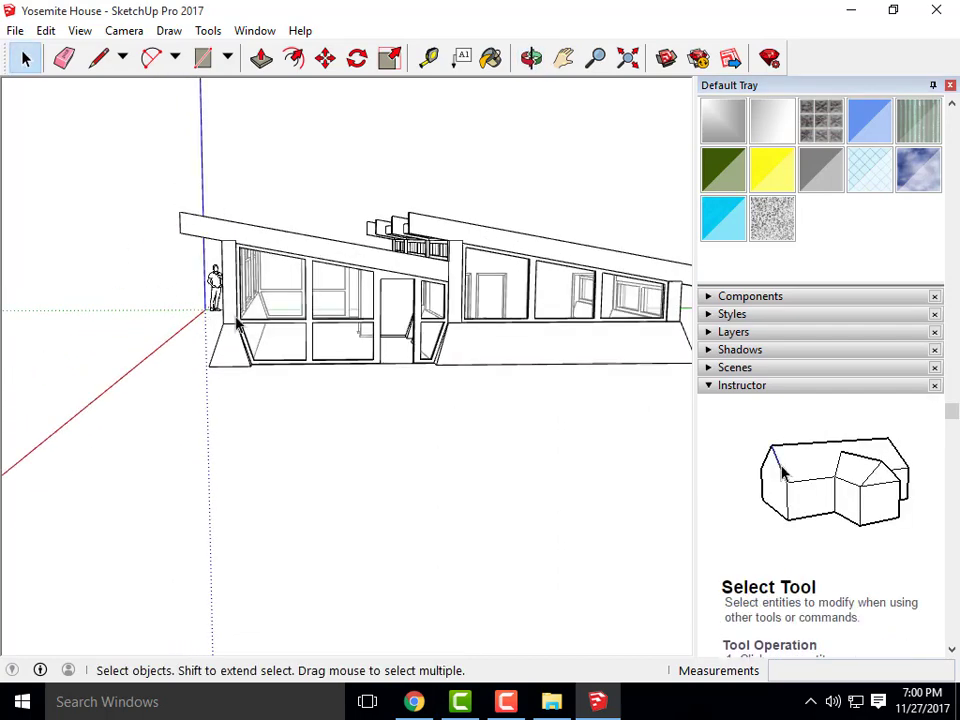
scroll(236, 318, down, 3)
scroll(371, 345, up, 3)
drag(531, 346, 481, 373)
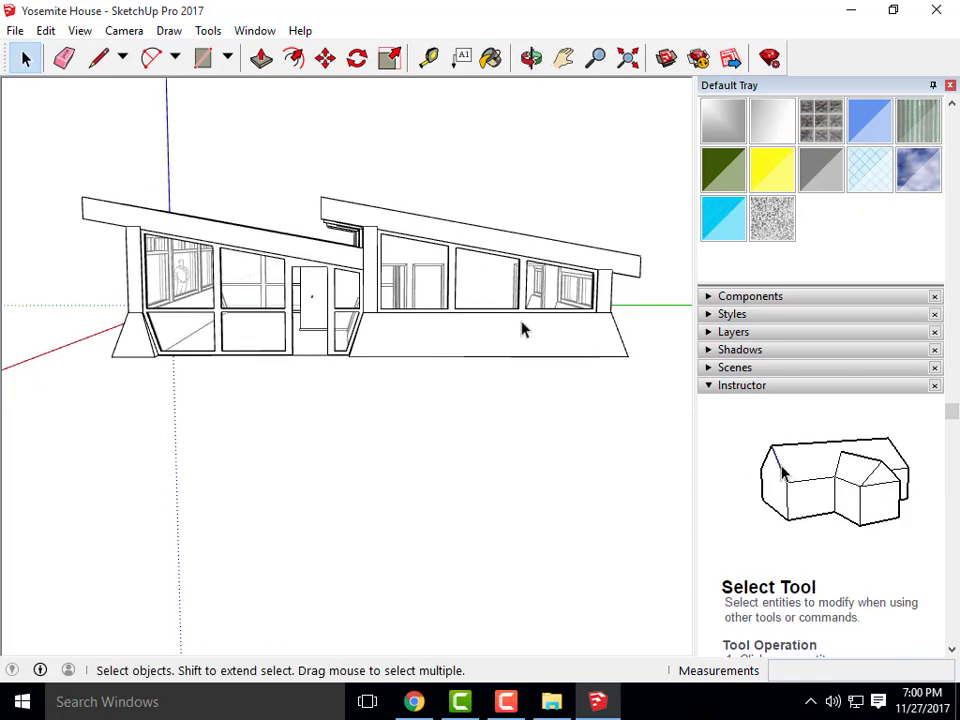
scroll(512, 335, down, 2)
scroll(450, 272, up, 3)
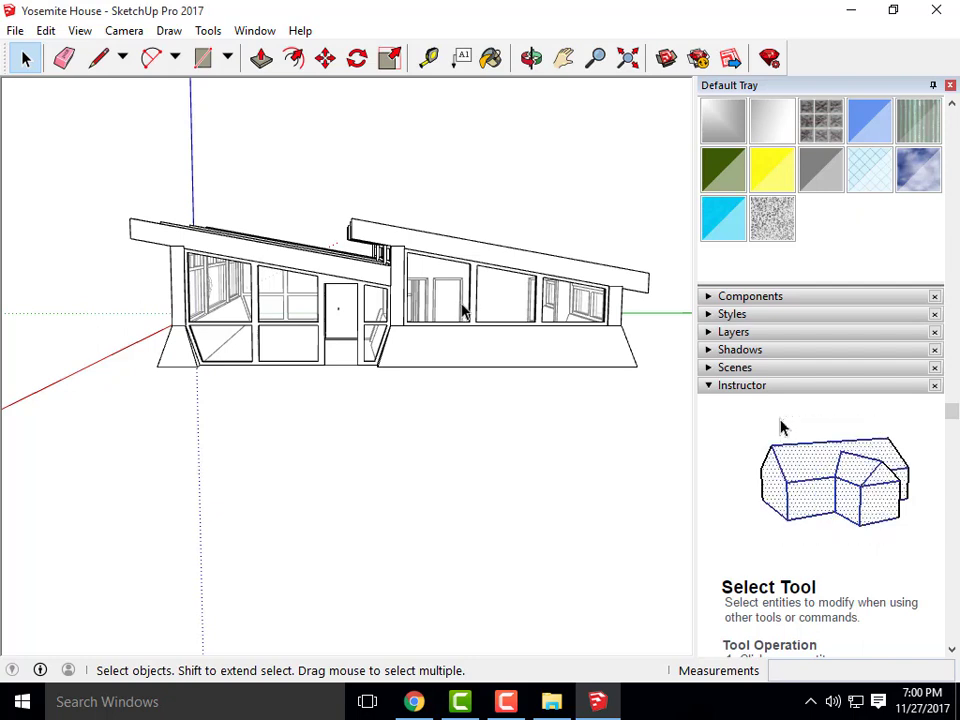
drag(461, 343, 461, 334)
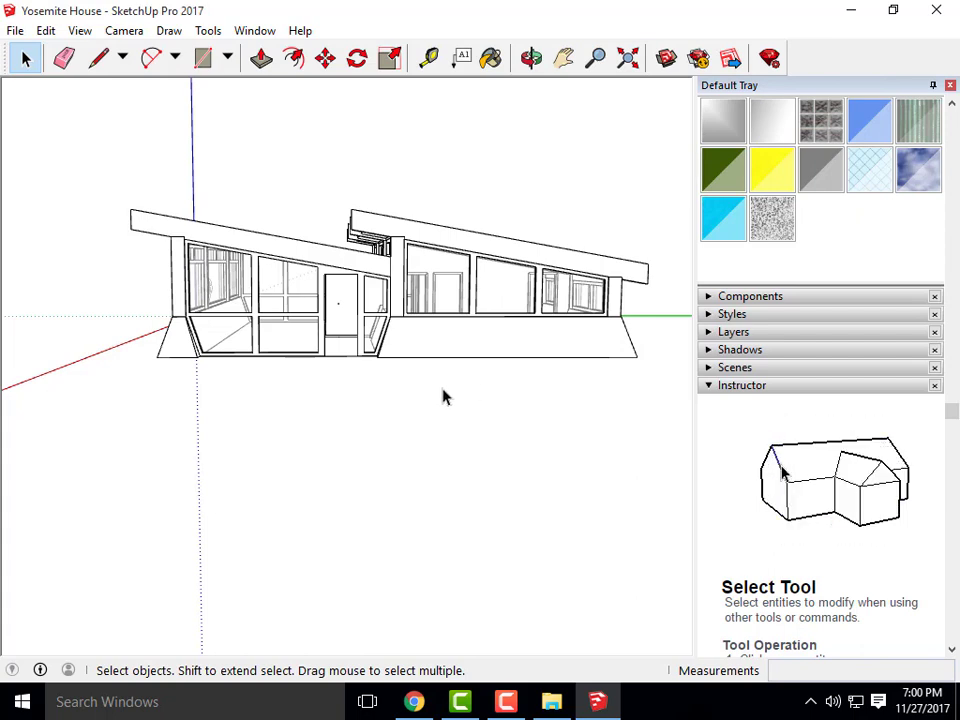
scroll(212, 338, up, 1)
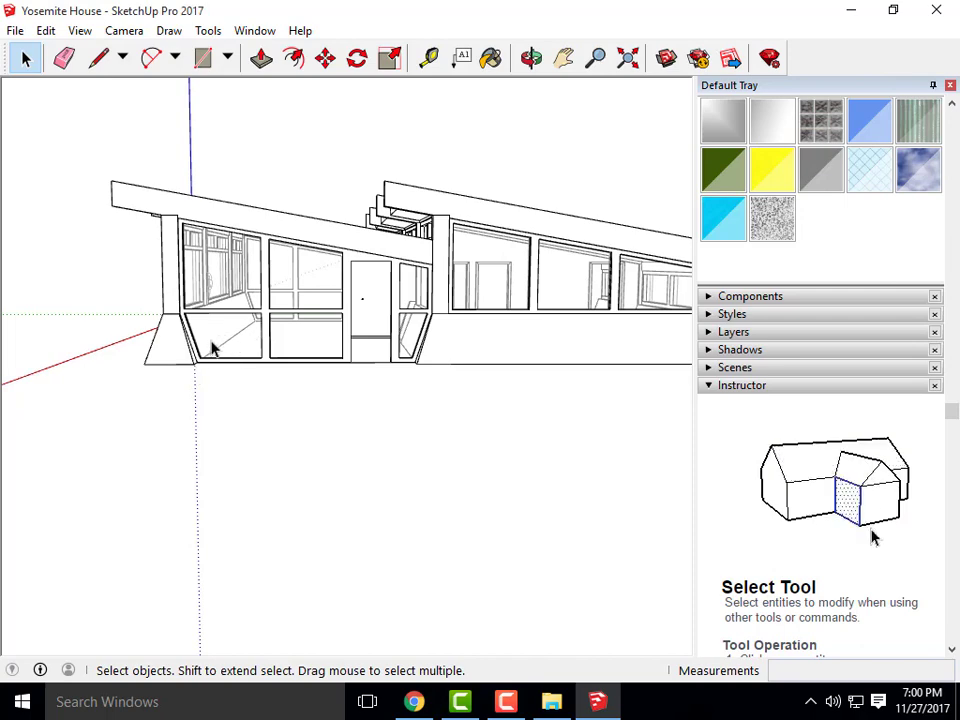
scroll(236, 322, down, 1)
middle_click(392, 371)
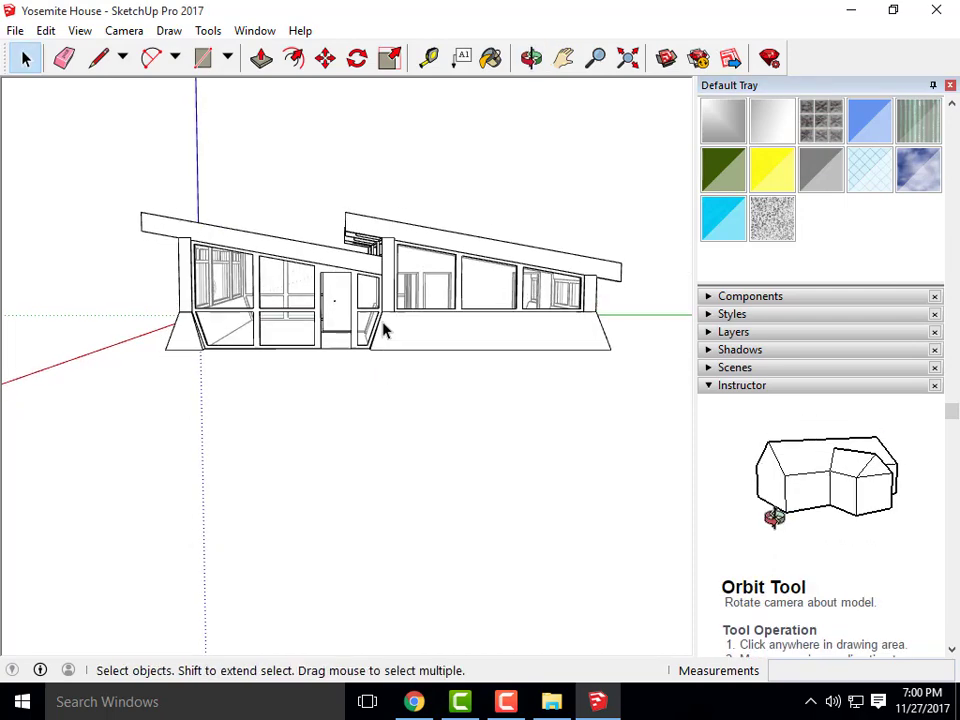
scroll(378, 295, up, 1)
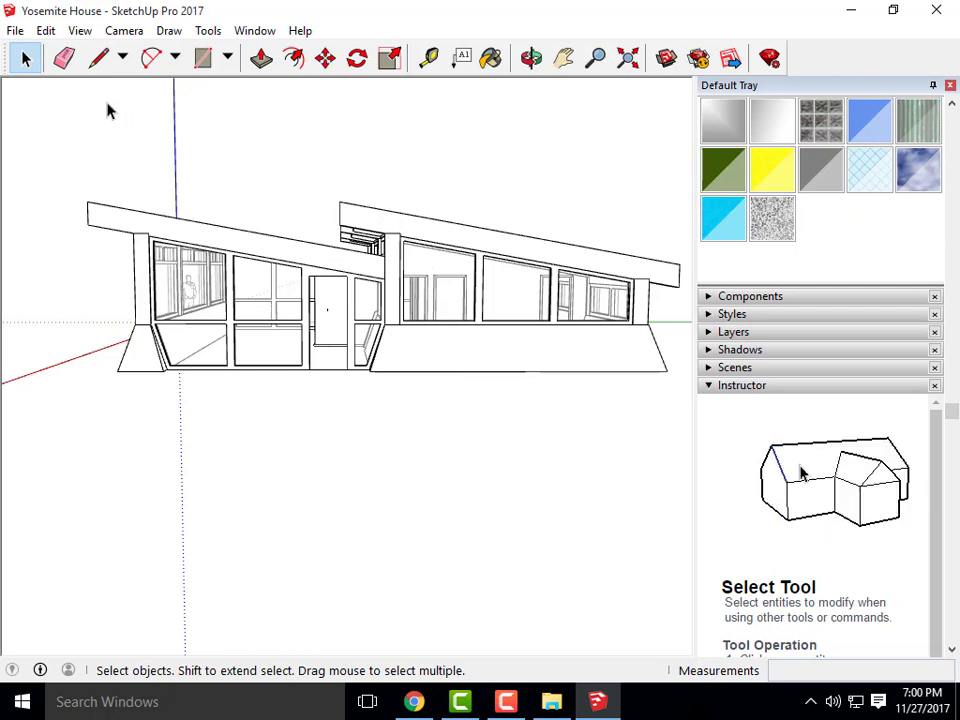
- Show the house in the Front standard view, followed by the Back standard view
click(82, 31)
mouse_move(131, 40)
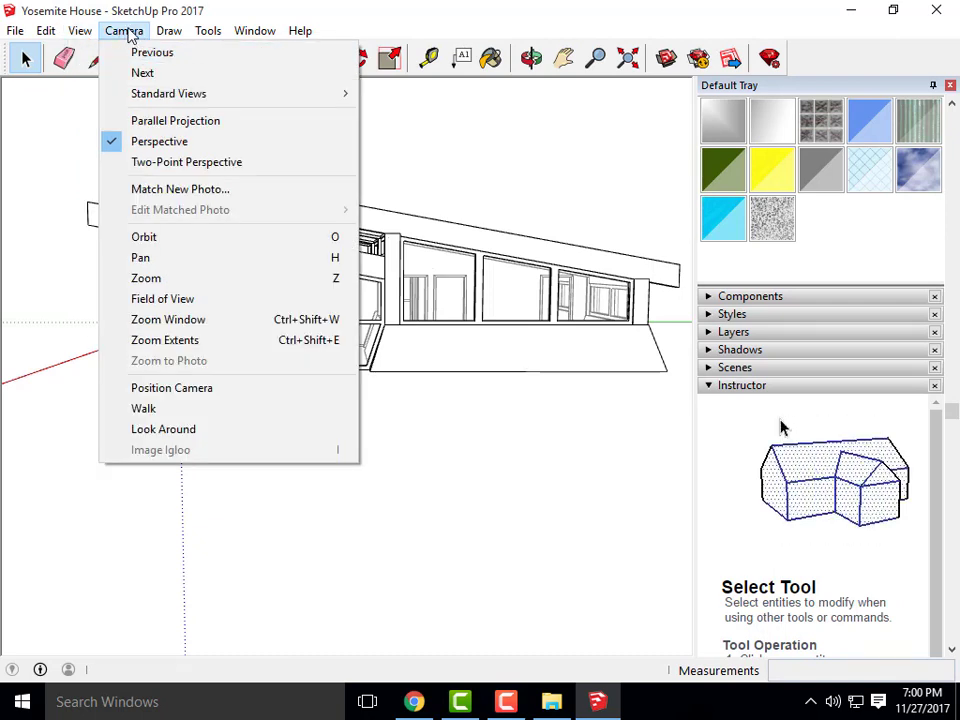
mouse_move(160, 99)
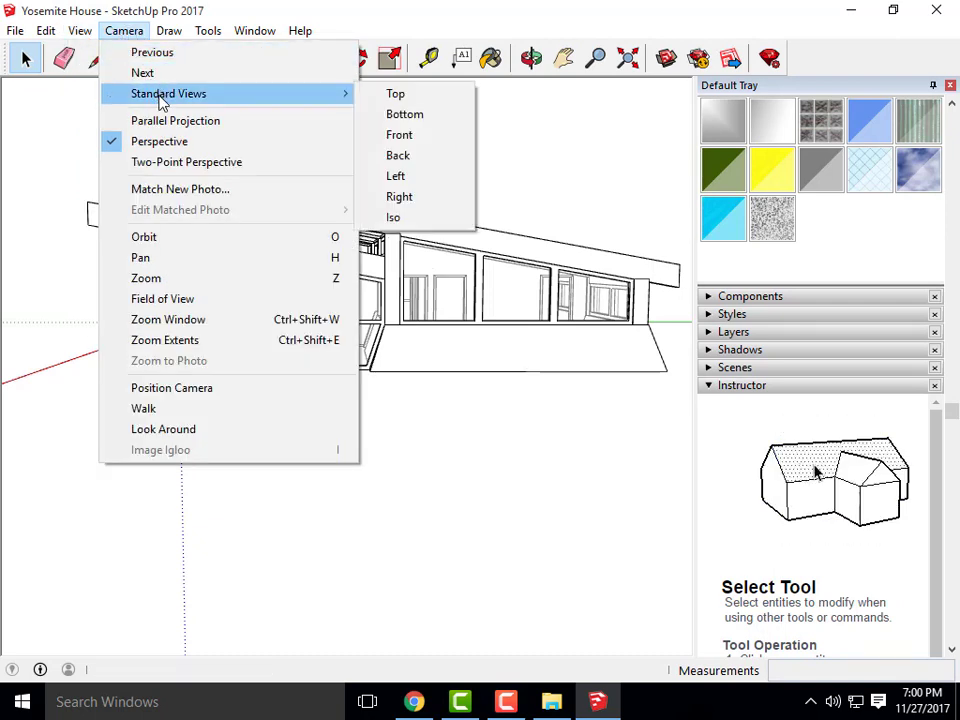
click(424, 147)
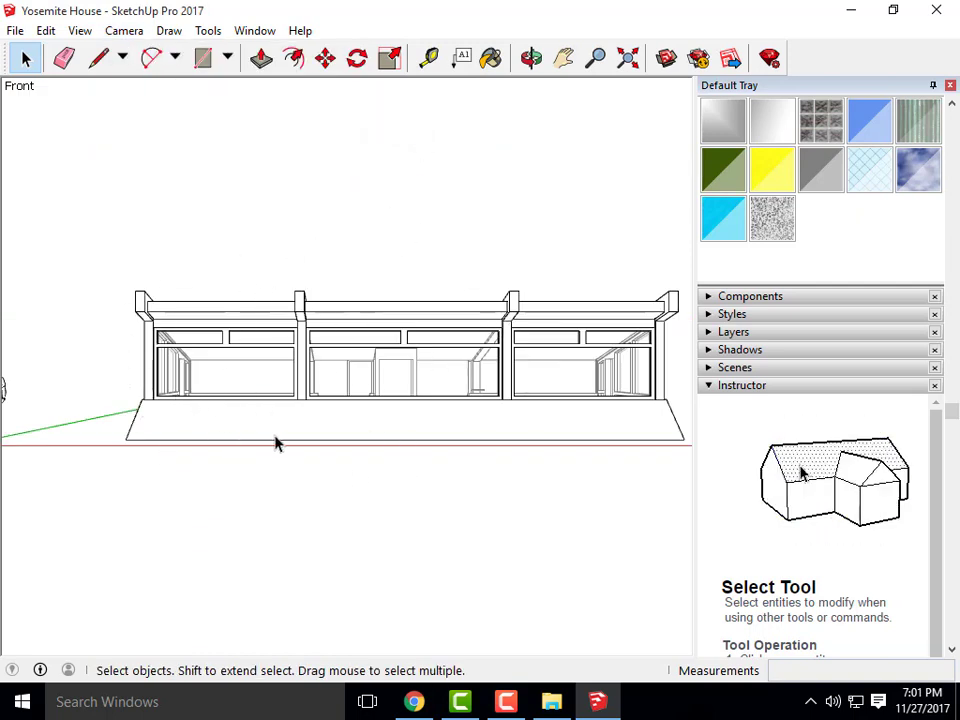
click(124, 31)
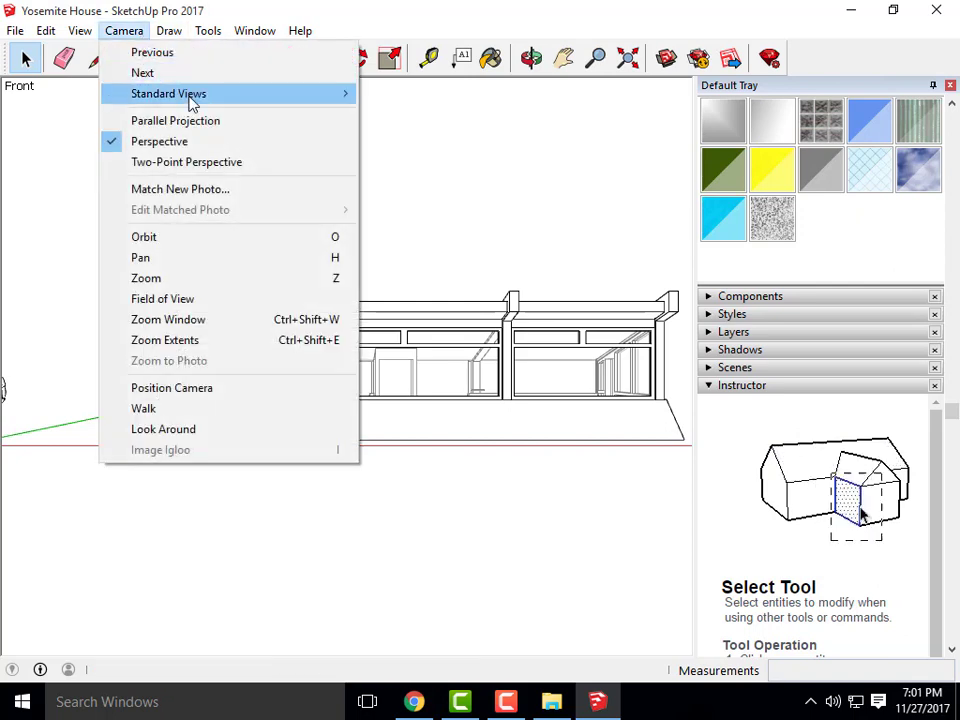
mouse_move(190, 103)
click(400, 155)
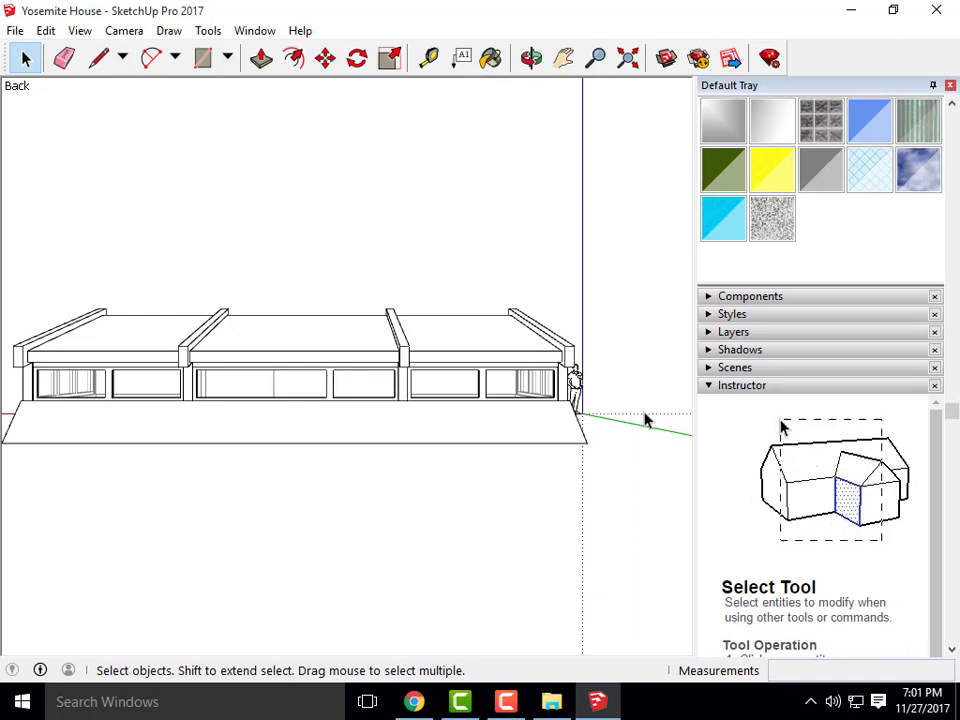
- Show the house in the Left standard view, and look around to its opposite end
click(124, 31)
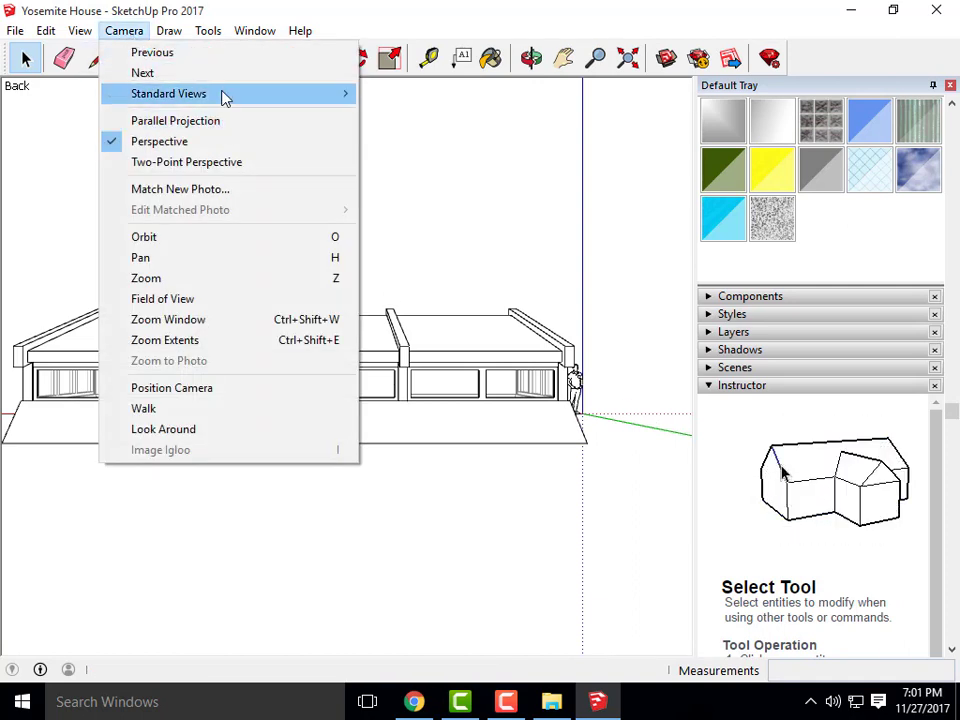
mouse_move(231, 98)
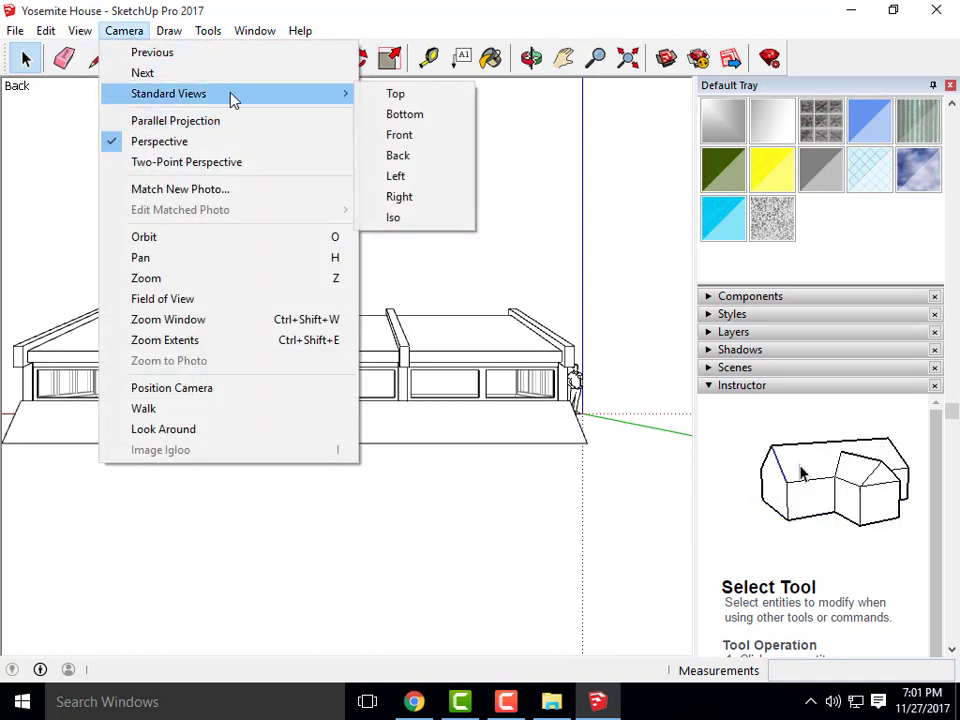
click(438, 181)
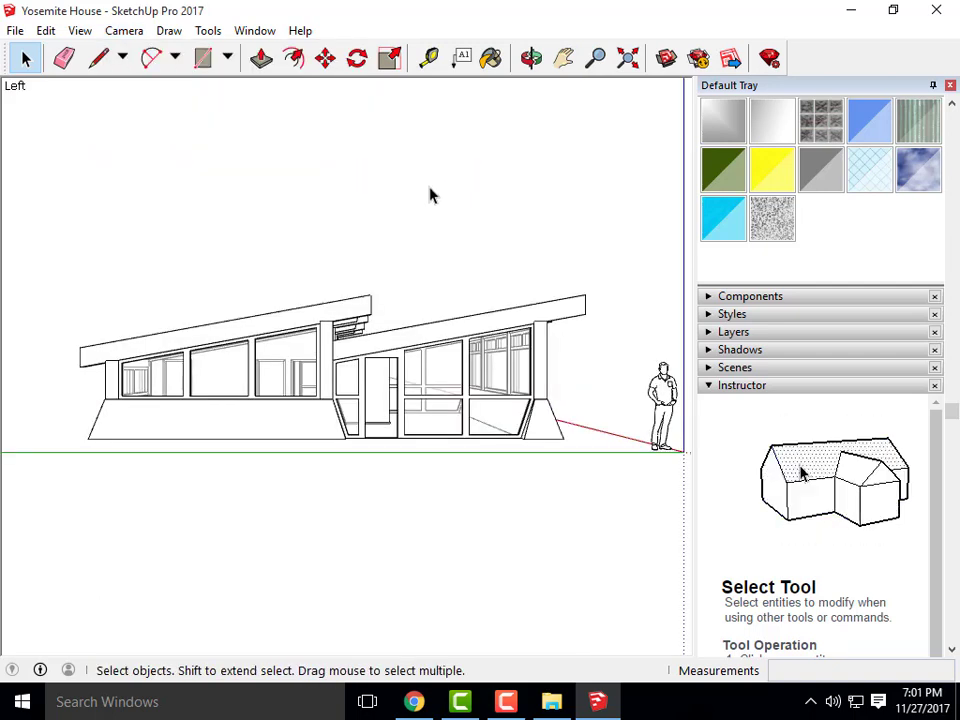
drag(455, 400, 100, 428)
drag(476, 424, 96, 419)
drag(400, 433, 88, 373)
drag(385, 393, 354, 396)
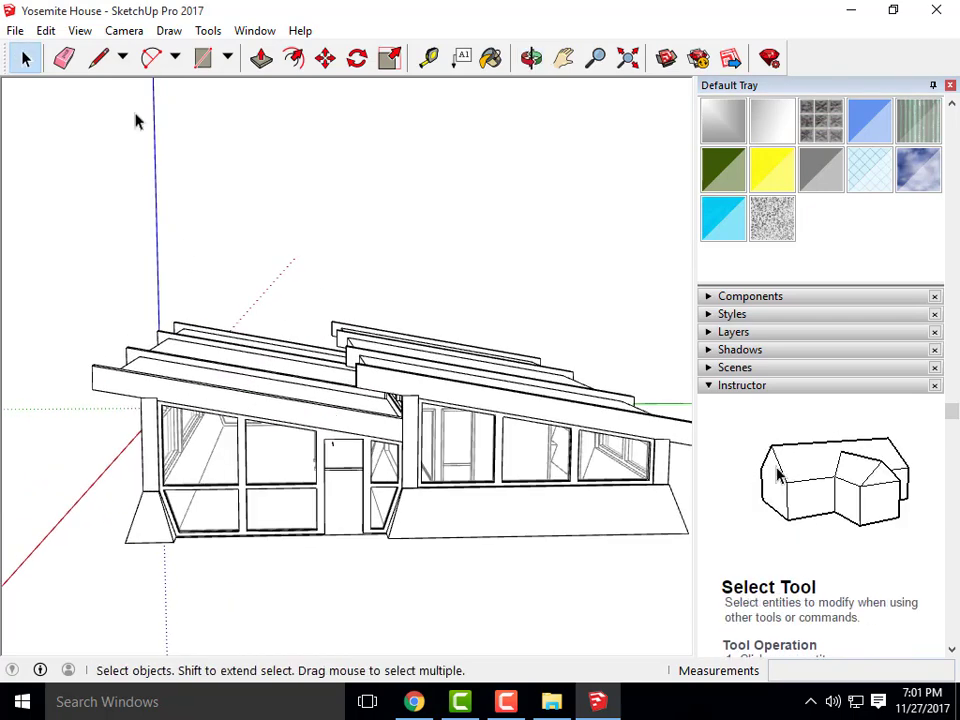
- Set the camera to the Right standard view with the whole end of the house framed
click(124, 31)
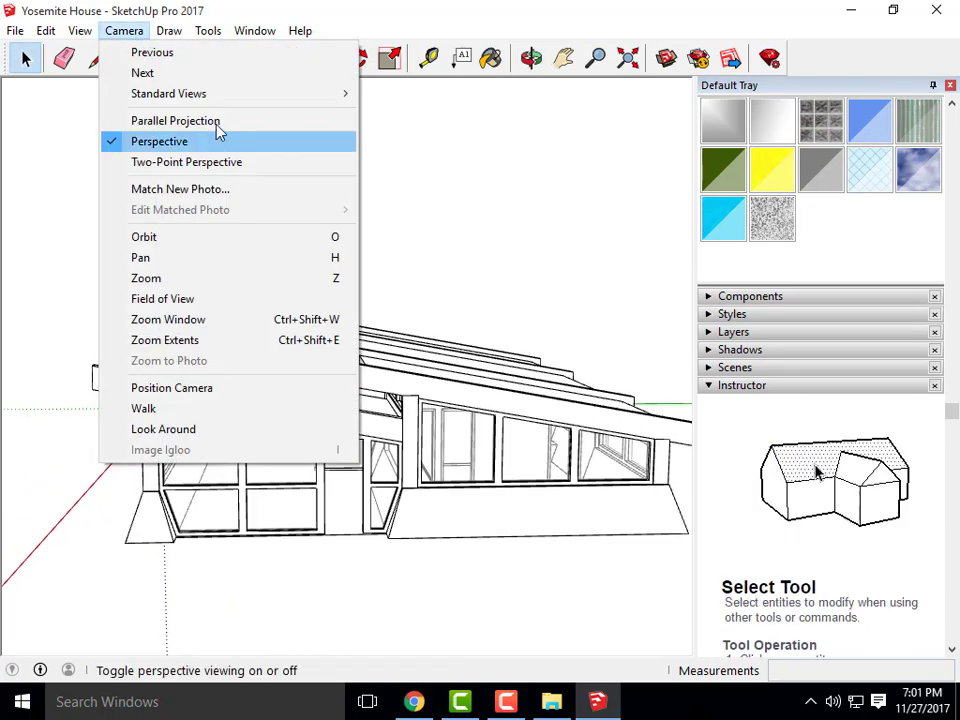
mouse_move(206, 93)
click(416, 197)
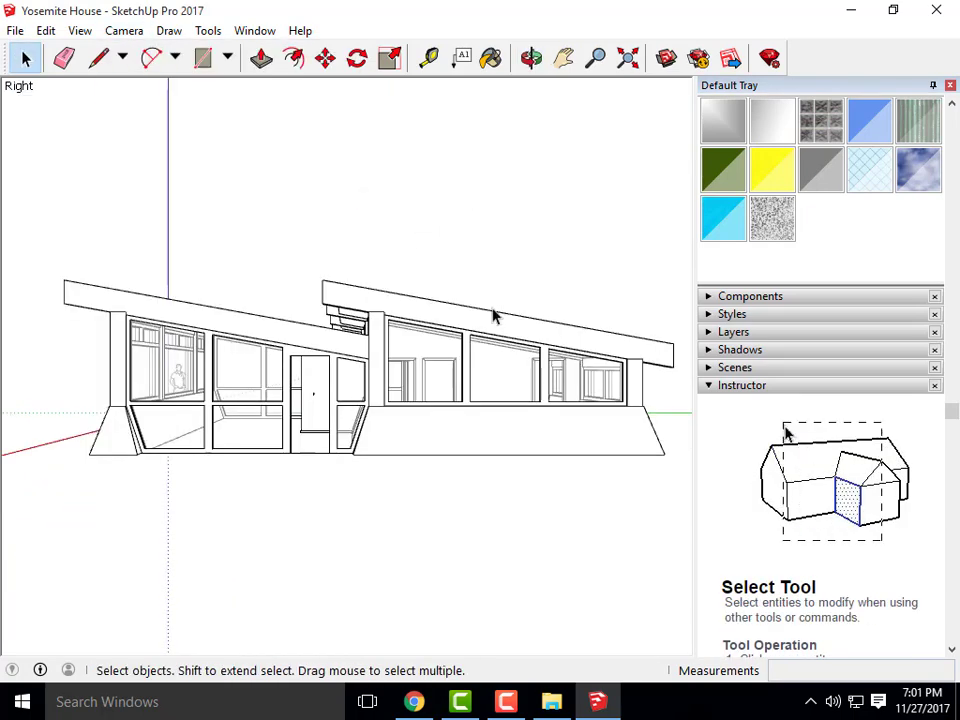
scroll(428, 392, down, 2)
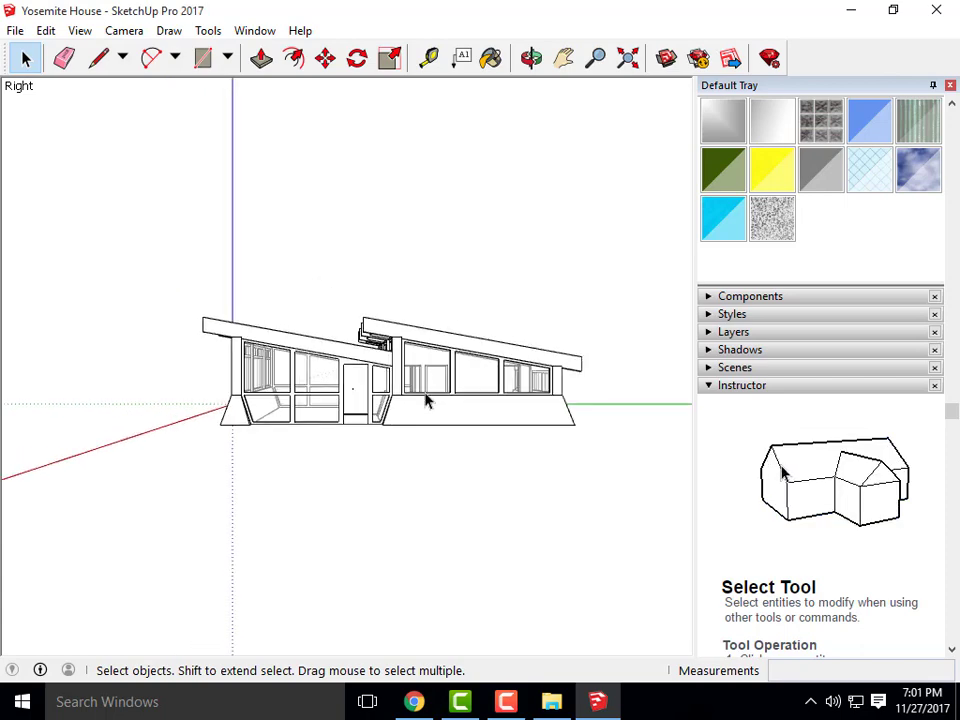
scroll(425, 410, up, 1)
scroll(434, 425, up, 1)
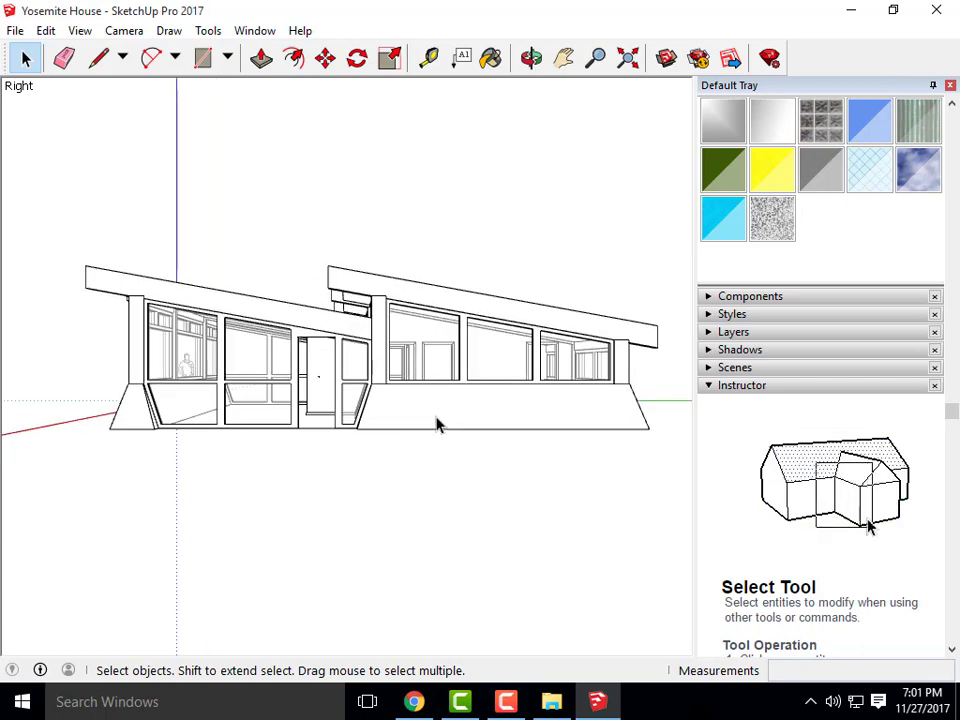
- Change the camera from perspective to Parallel Projection for the right-side view of the house
click(80, 31)
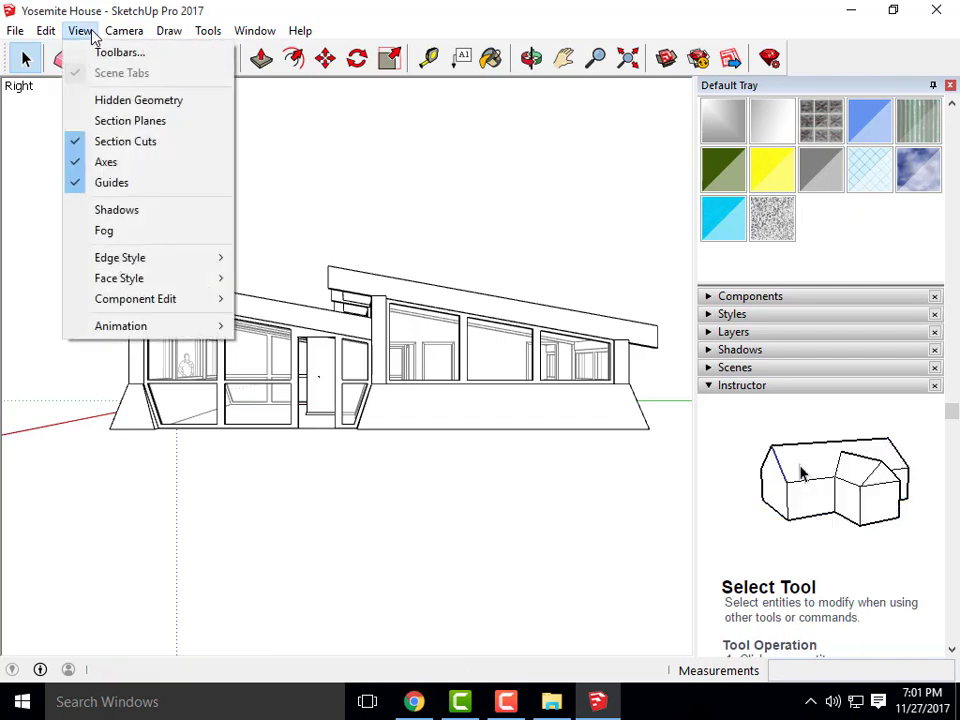
mouse_move(118, 36)
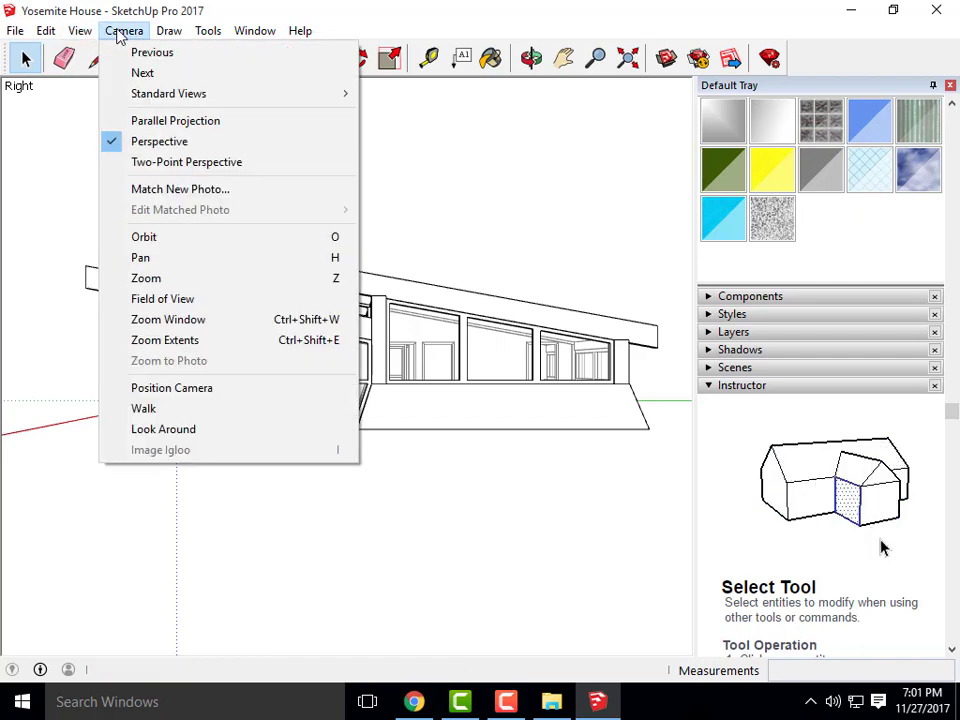
click(175, 130)
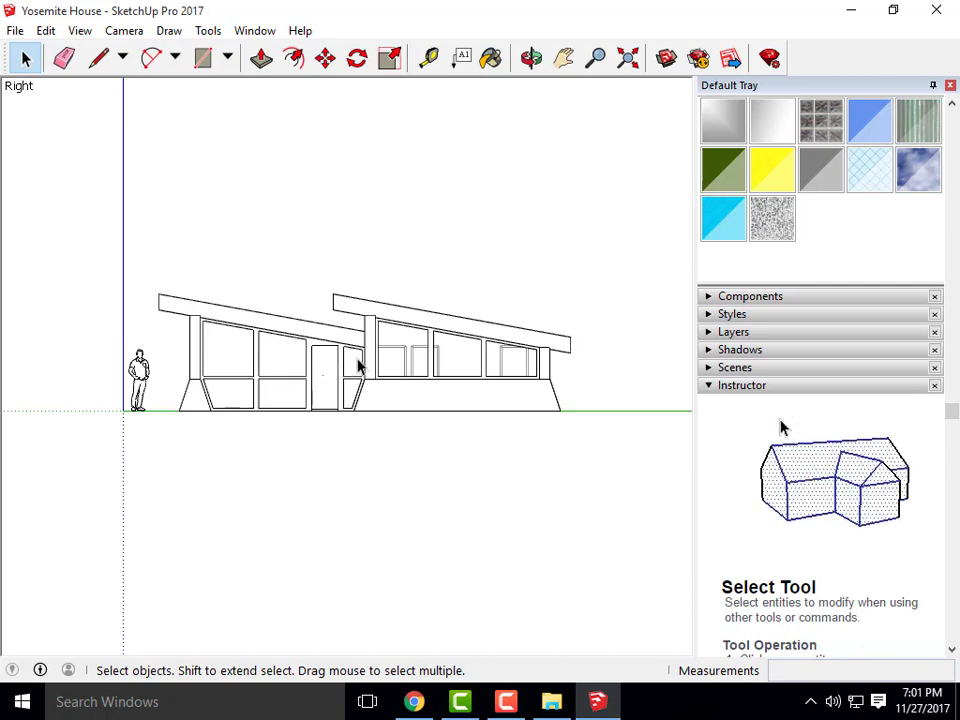
scroll(195, 369, up, 1)
scroll(170, 405, up, 1)
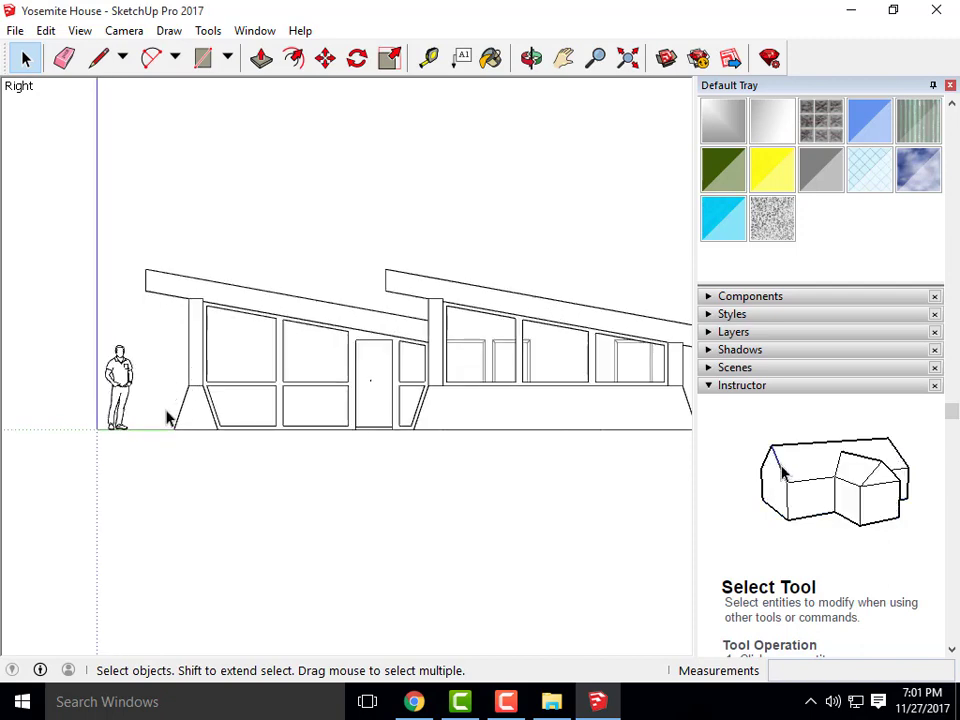
- Delete the human scale figure standing beside the house
scroll(167, 416, down, 2)
scroll(224, 408, up, 1)
click(100, 385)
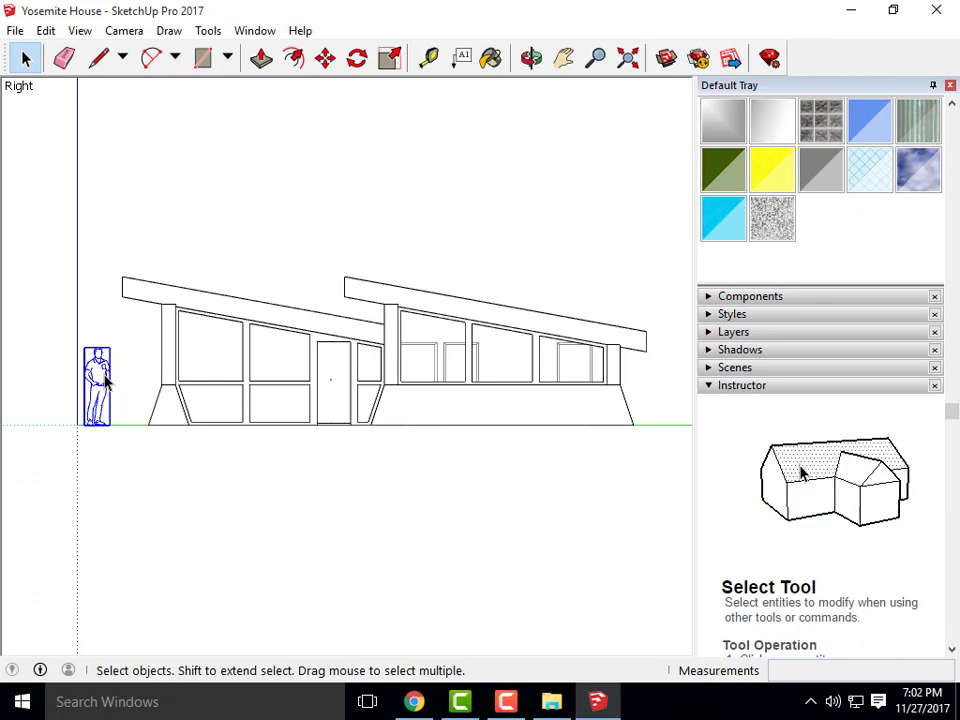
key(Delete)
scroll(99, 381, down, 1)
scroll(360, 340, down, 2)
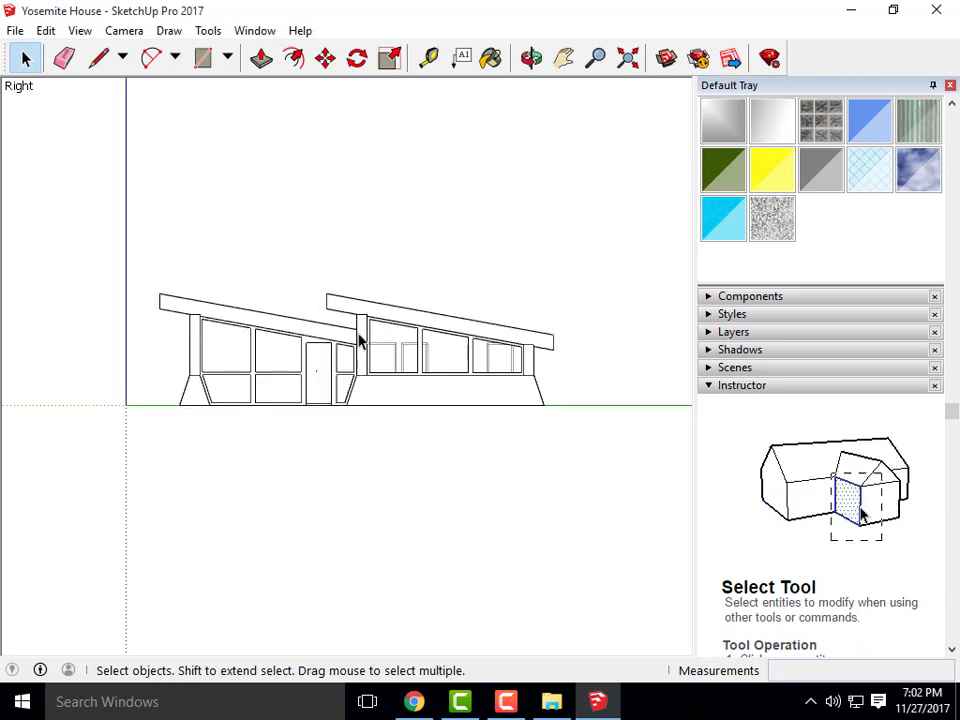
scroll(361, 340, up, 2)
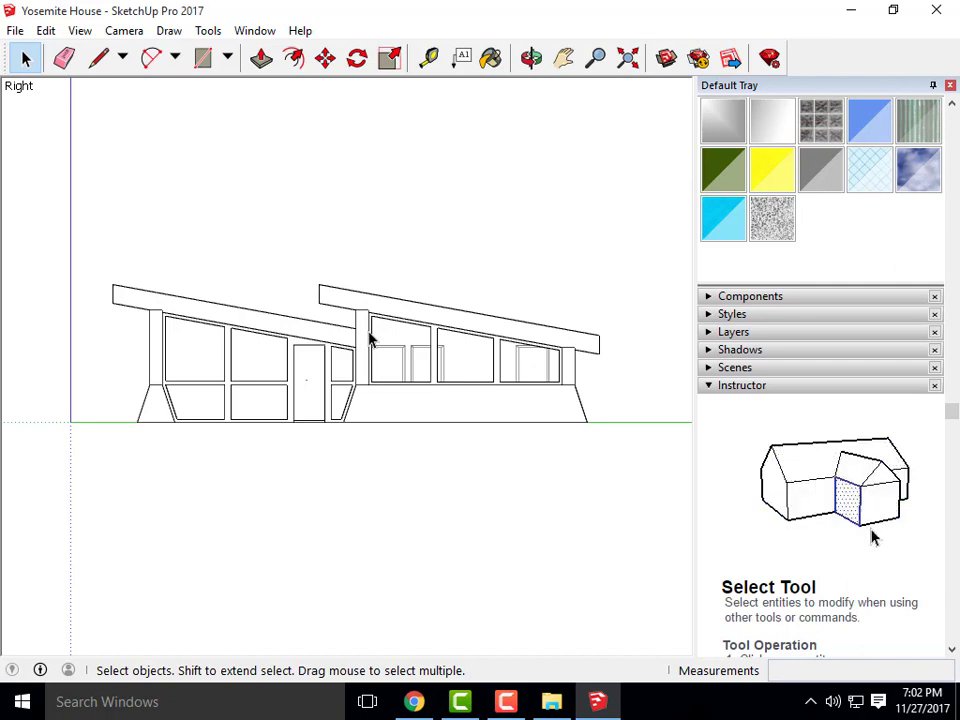
- Add a scene that saves the right-side parallel view of the house, and show the scene's details
click(709, 368)
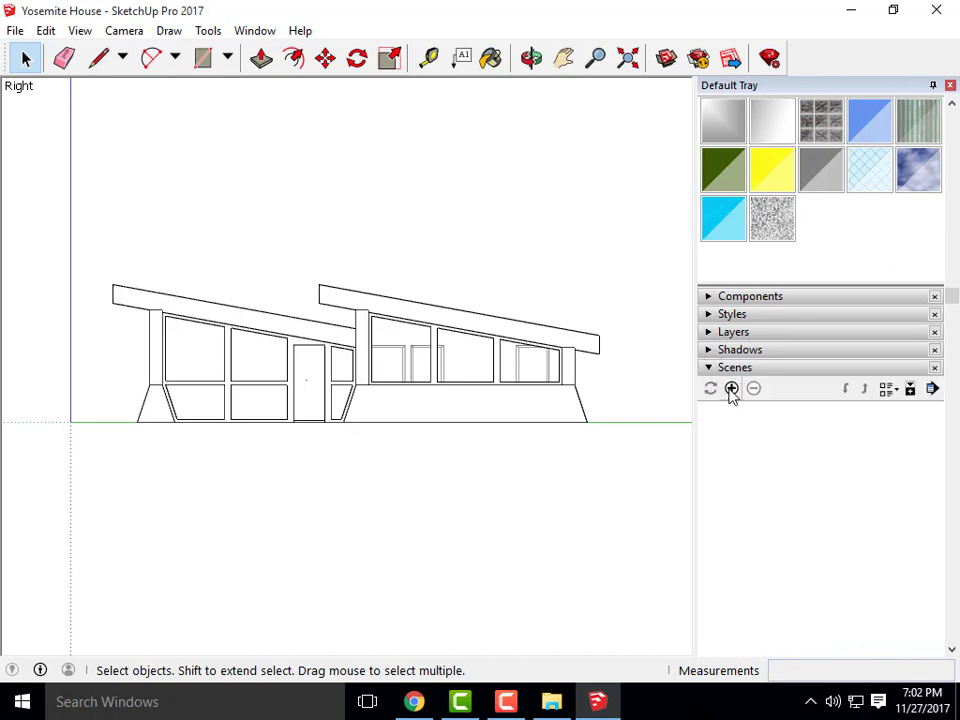
scroll(436, 331, down, 1)
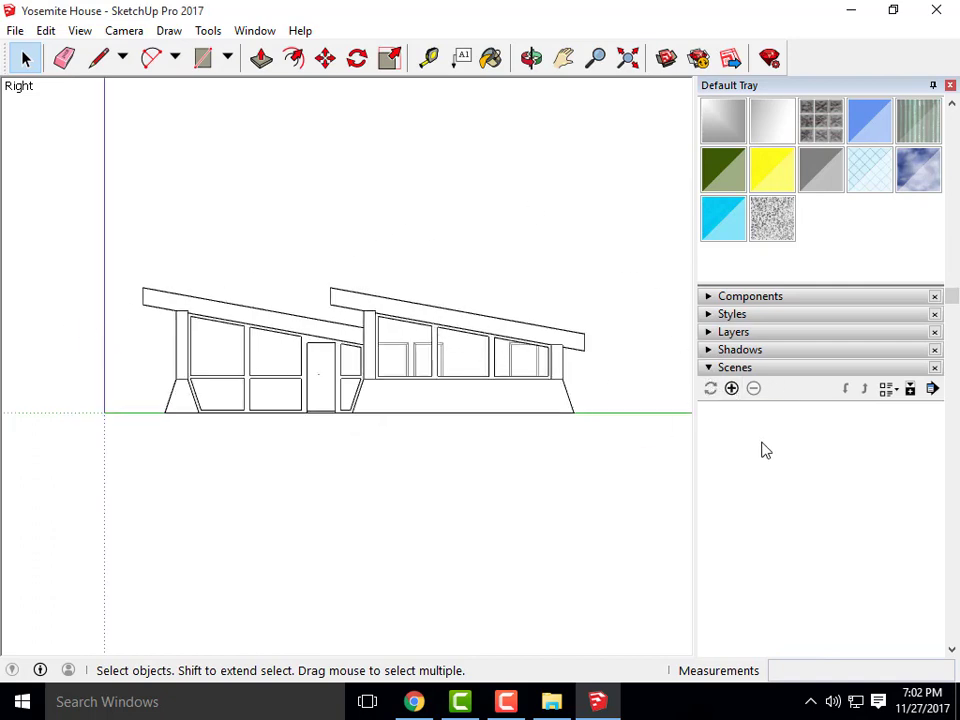
click(731, 388)
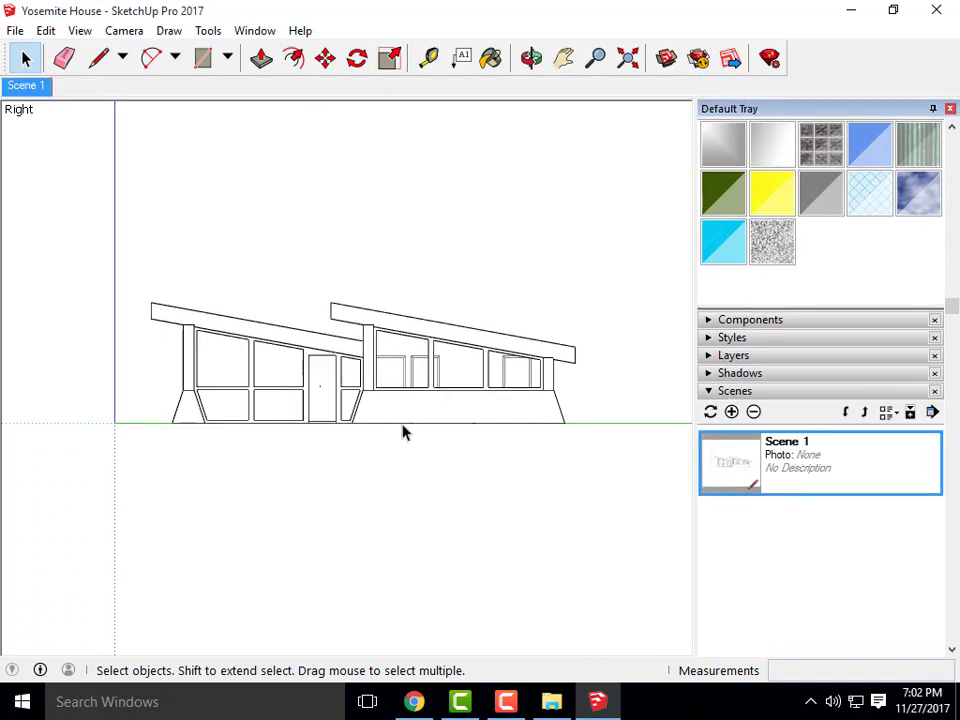
right_click(791, 460)
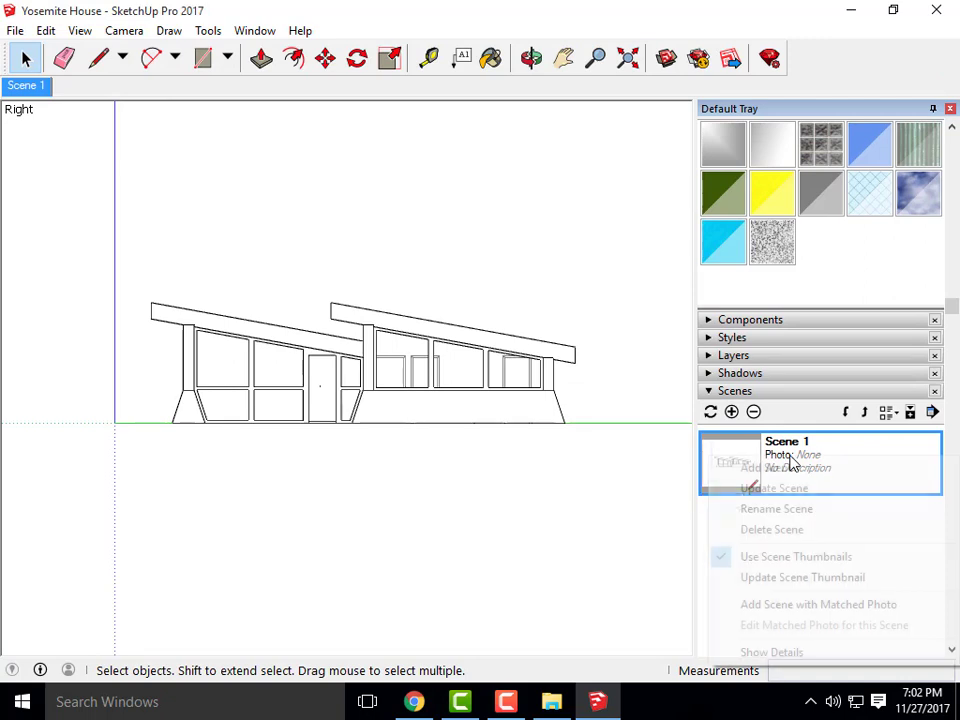
click(808, 509)
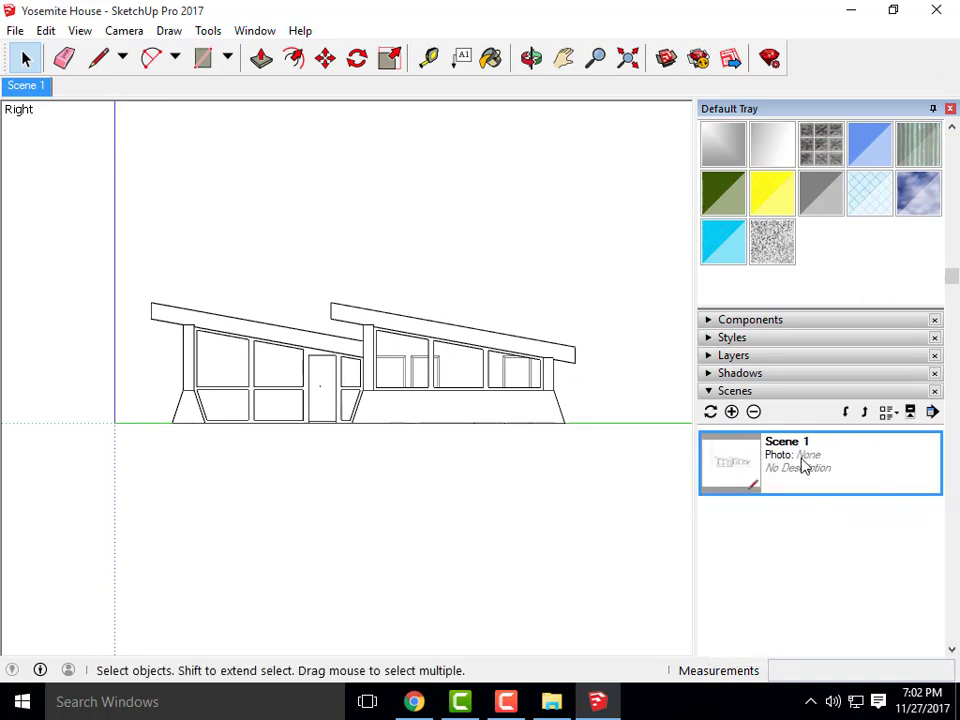
- Try to name the new scene "North Elevation"
drag(819, 326, 739, 332)
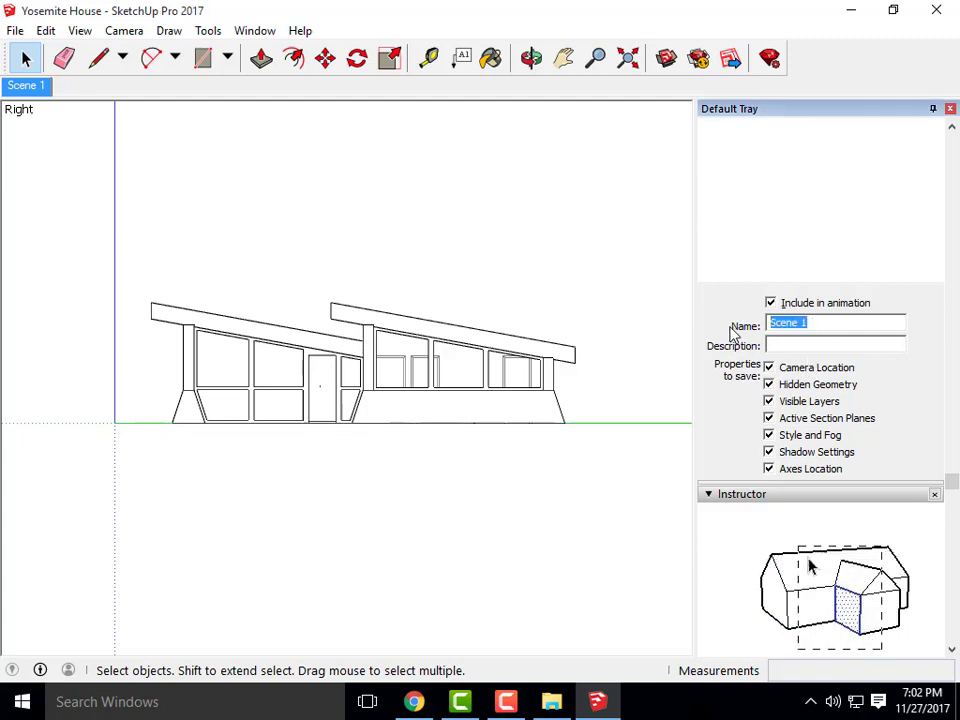
text(North )
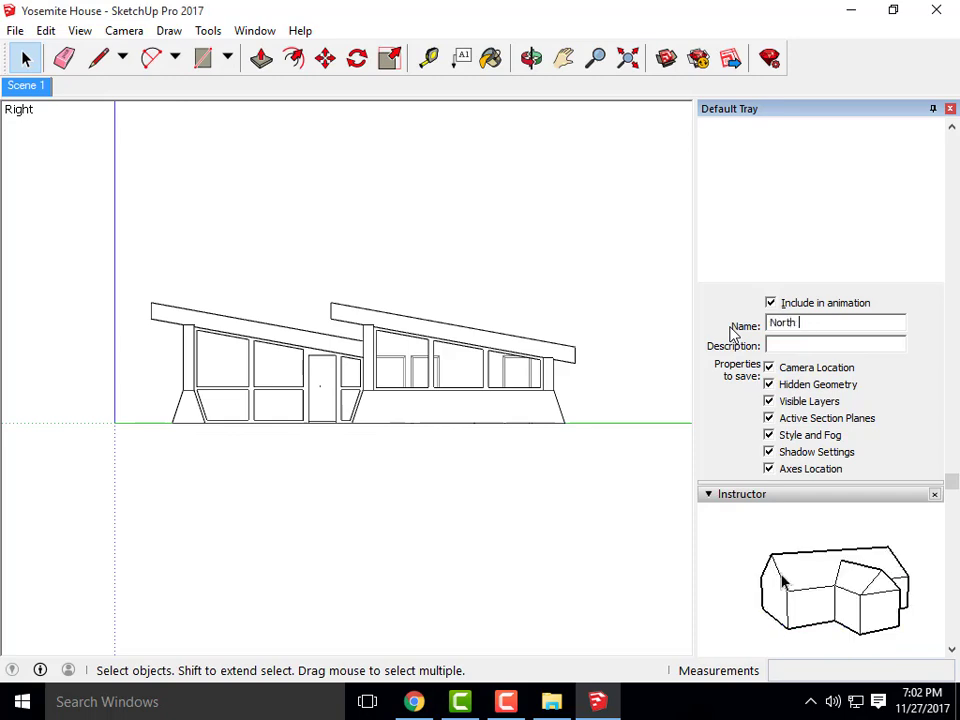
text(Elevation)
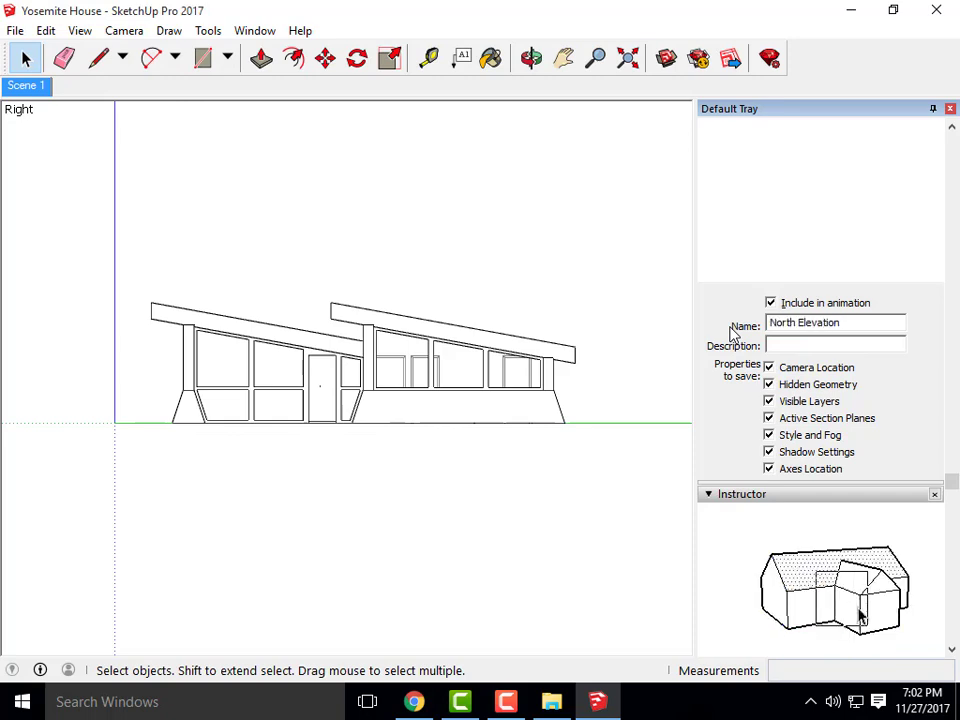
scroll(776, 240, up, 5)
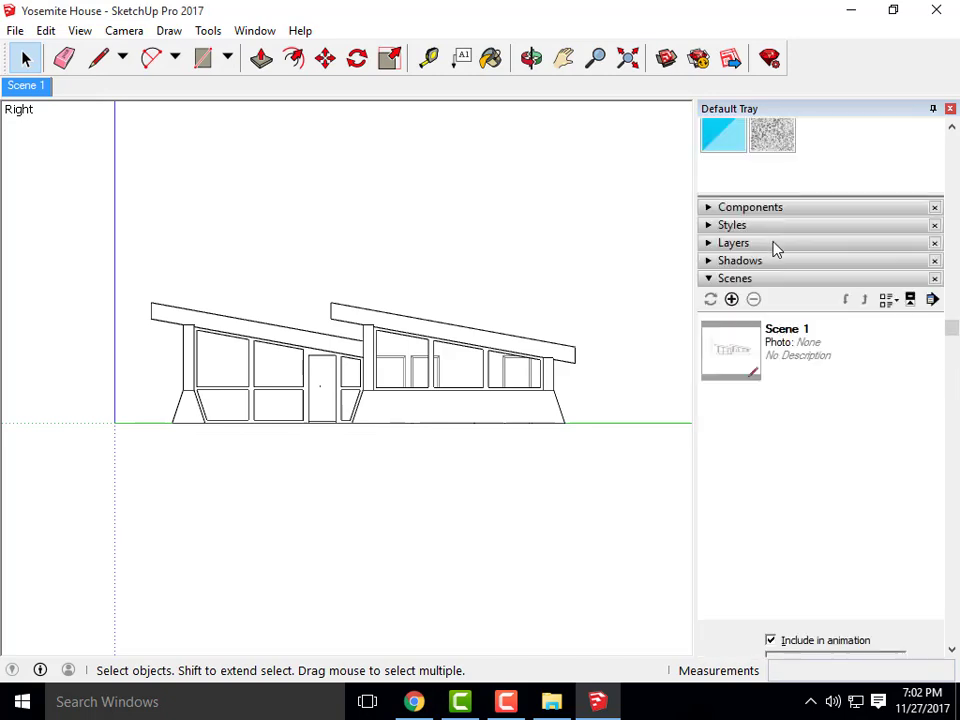
- Select the scene and rename it "North Elevation", committing the name
click(790, 378)
scroll(754, 373, down, 3)
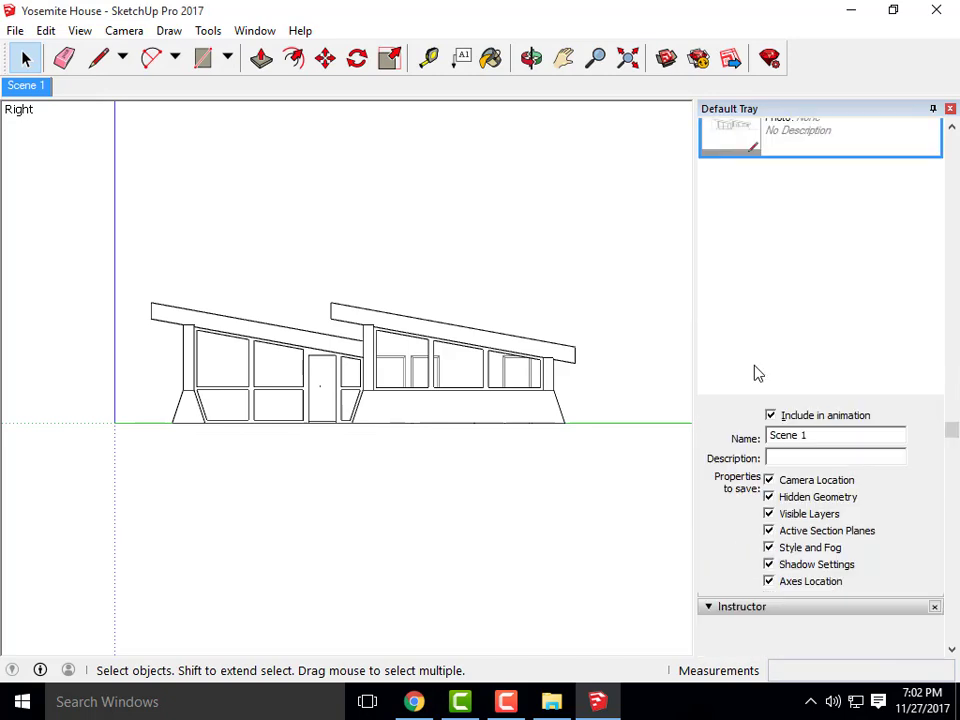
drag(805, 436, 751, 438)
text(Nor)
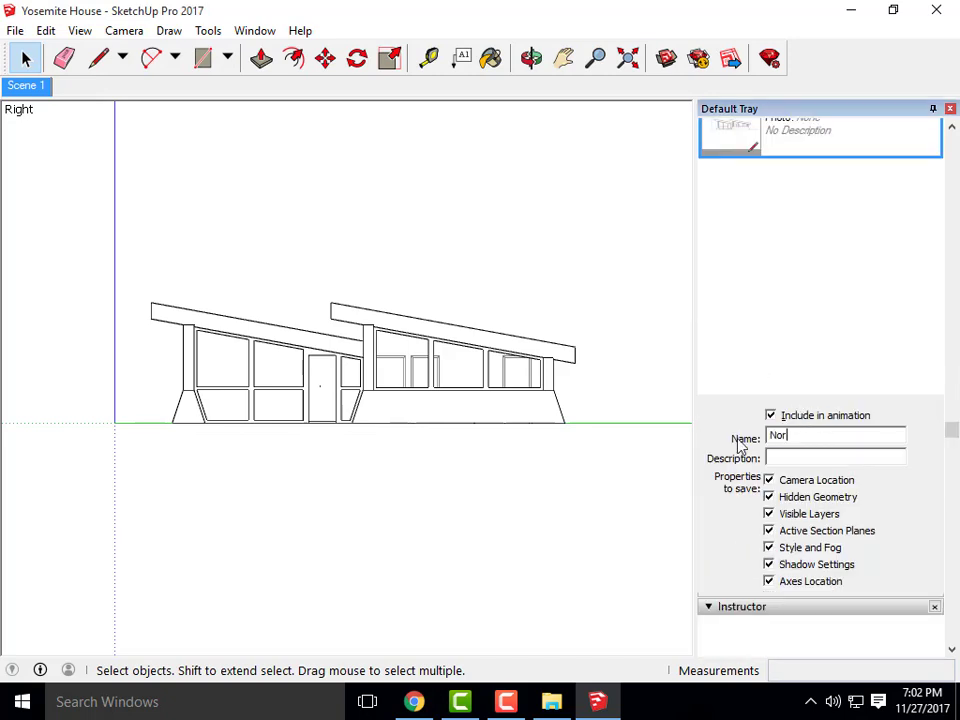
text(th le)
key(BackSpace)
key(BackSpace)
text(El)
click(799, 458)
click(808, 316)
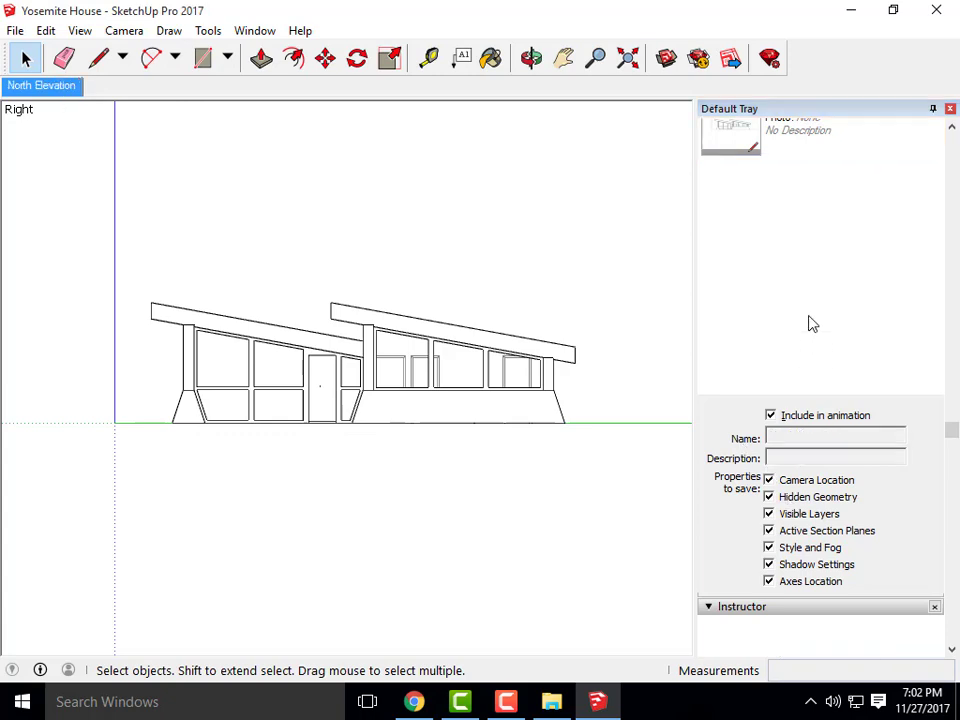
scroll(811, 250, up, 2)
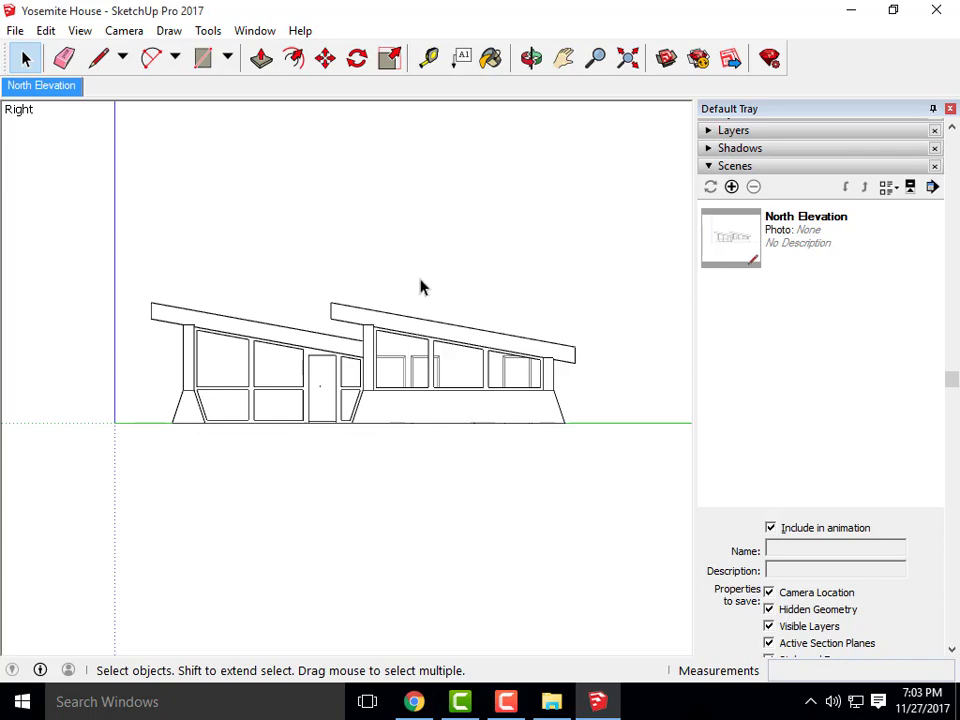
- Turn off the display of section cuts, axes and guides in the elevation view
click(17, 37)
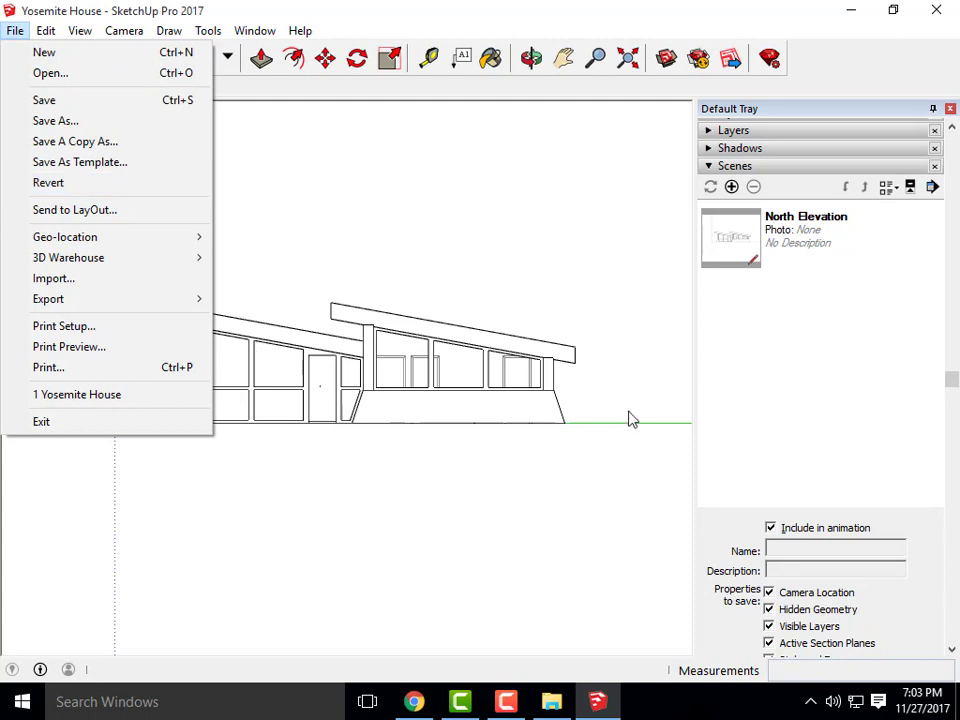
mouse_move(78, 30)
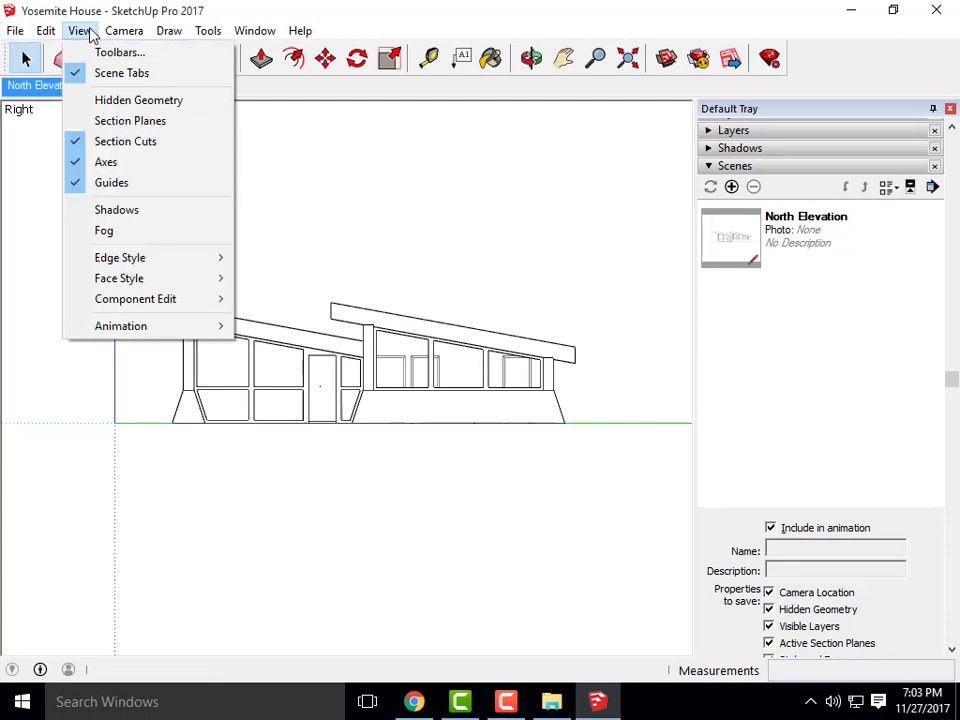
click(116, 141)
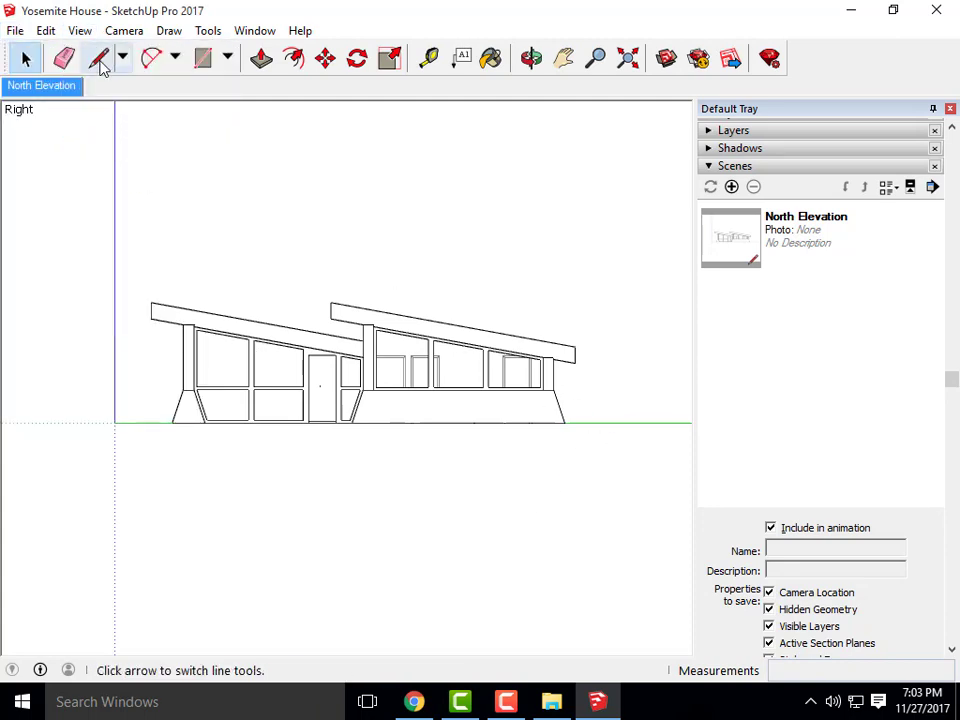
click(82, 32)
click(115, 161)
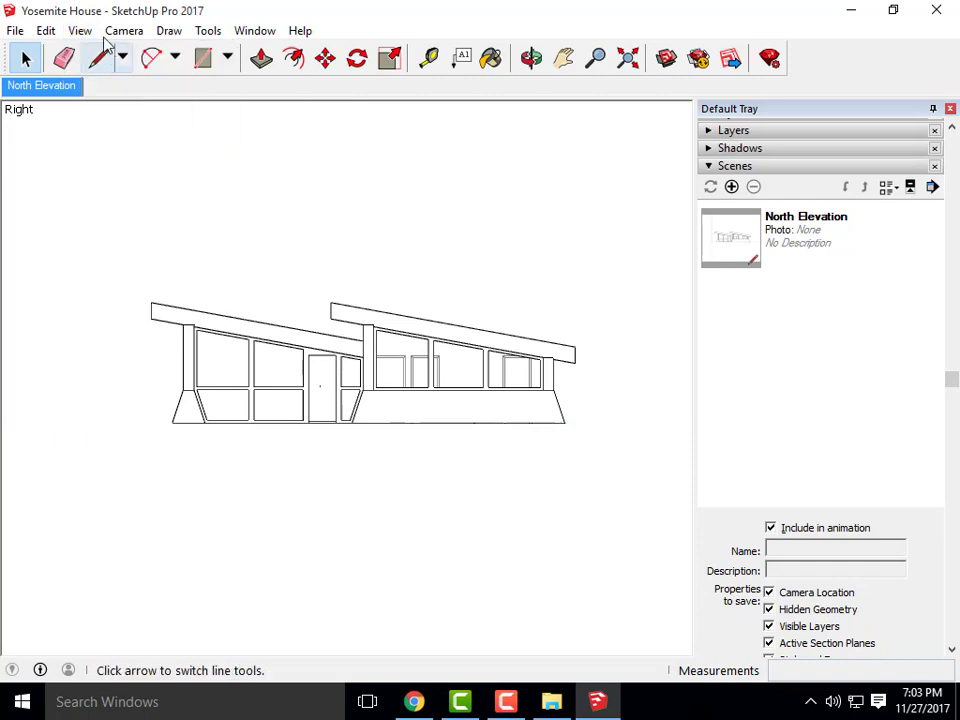
click(86, 33)
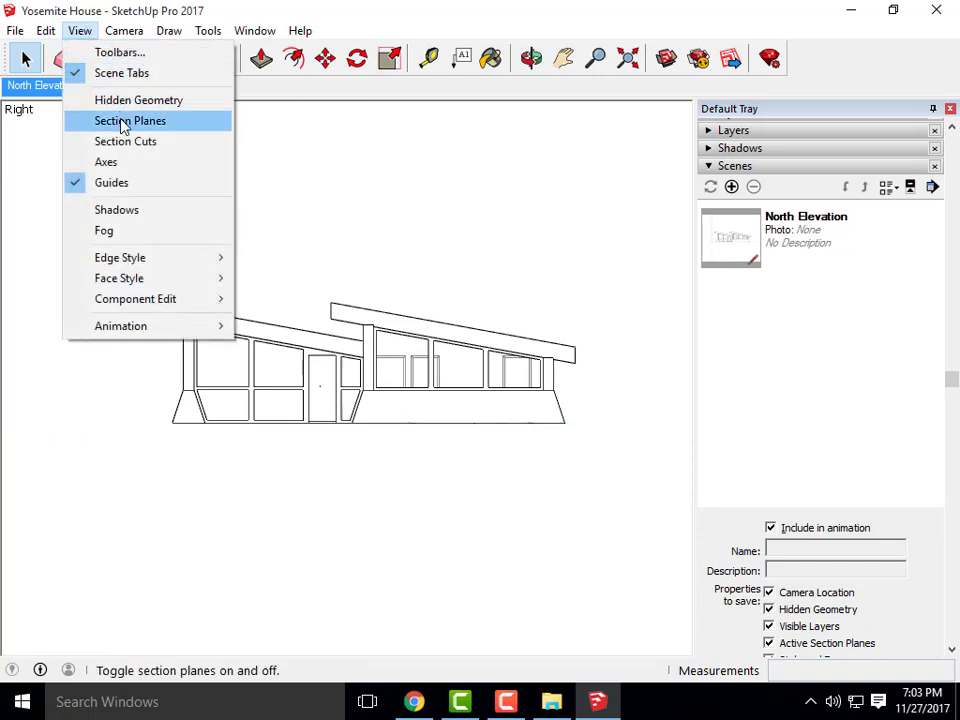
click(121, 183)
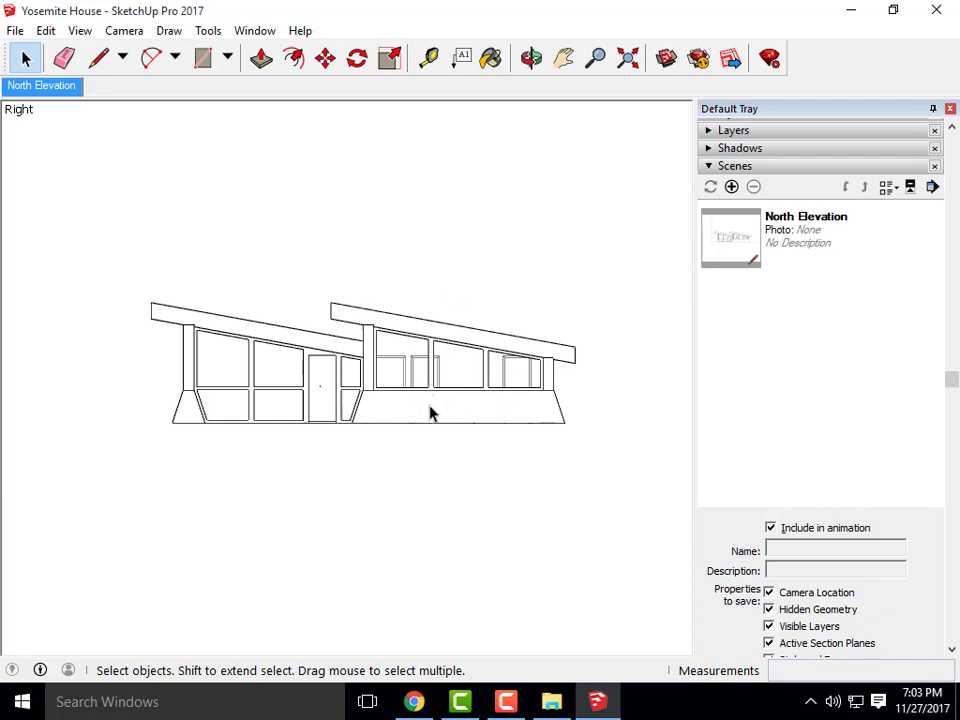
- Start a 2D graphic export of the elevation as a JPEG named "Yosemite House- Hidden Line" in the Week 16A Content folder
click(15, 30)
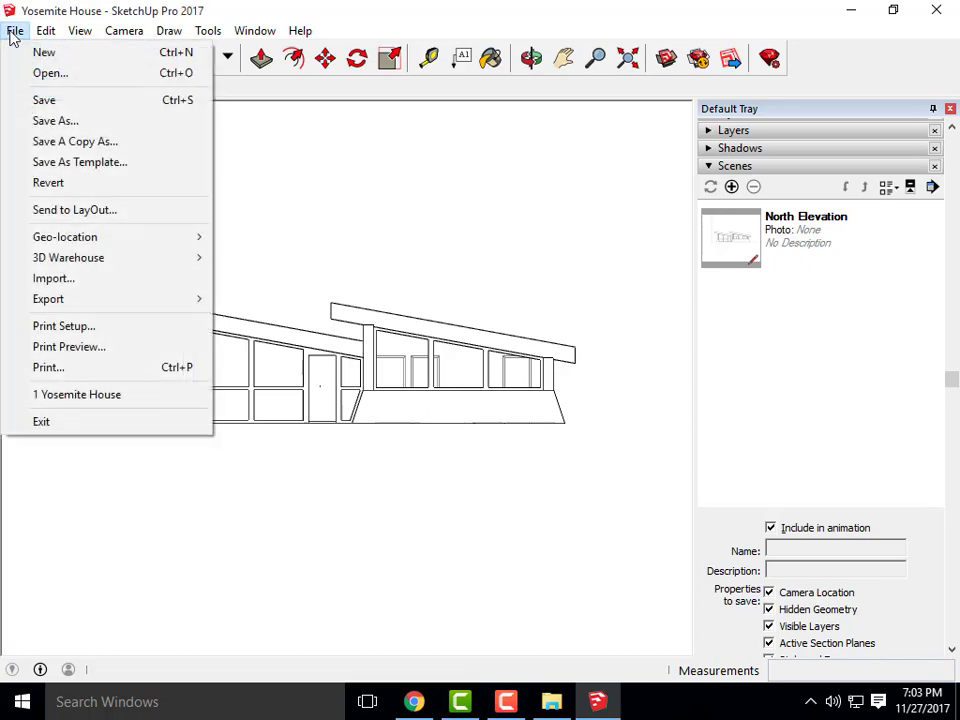
mouse_move(199, 303)
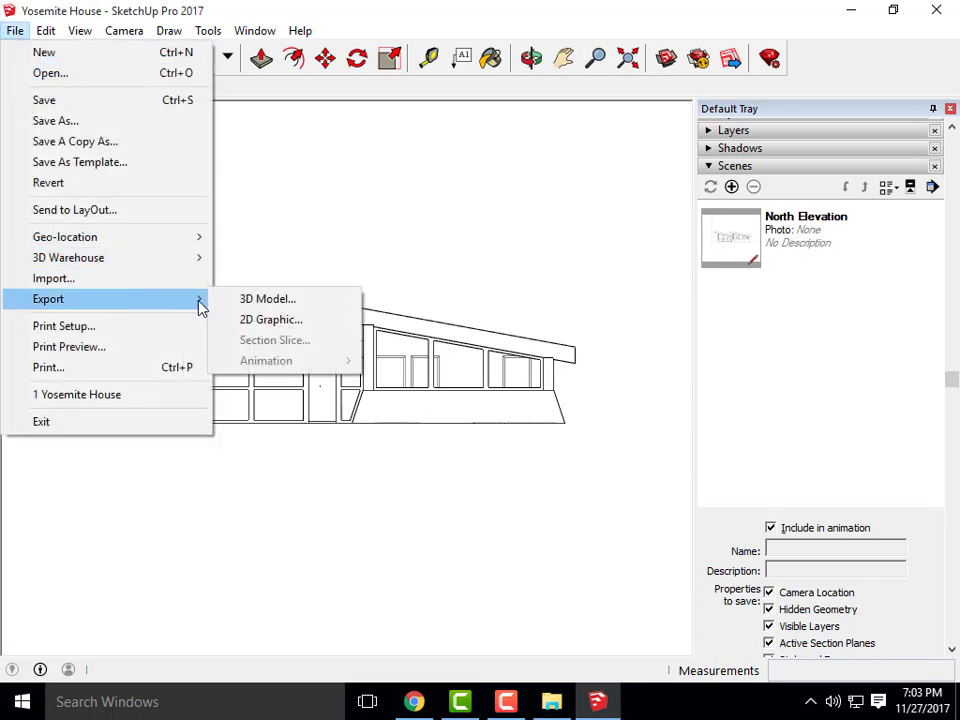
click(252, 321)
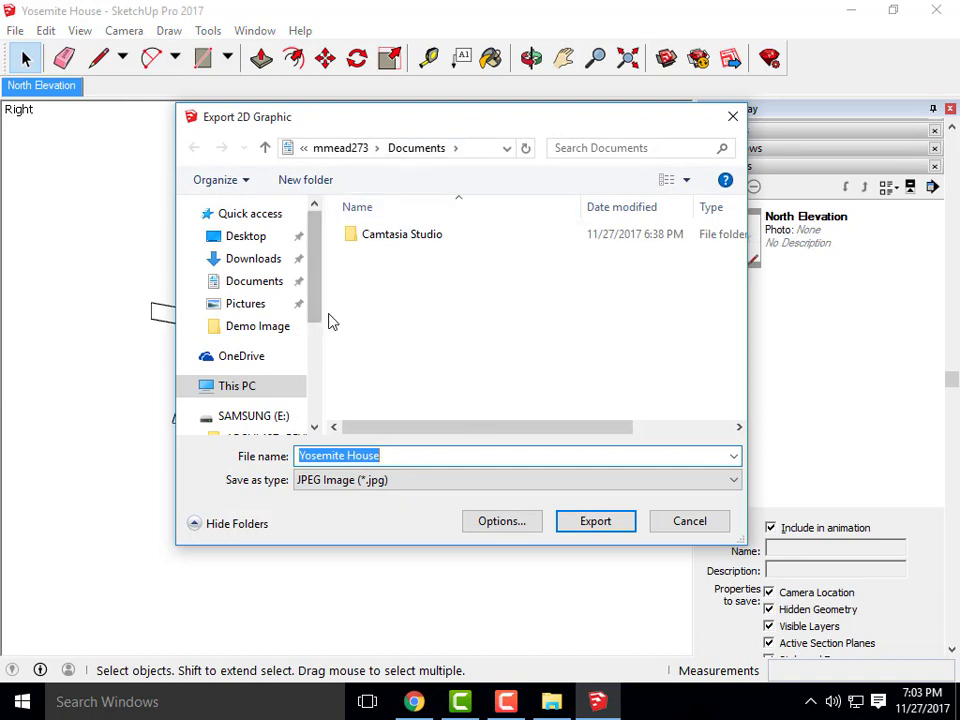
scroll(319, 348, down, 1)
scroll(317, 380, down, 2)
click(291, 330)
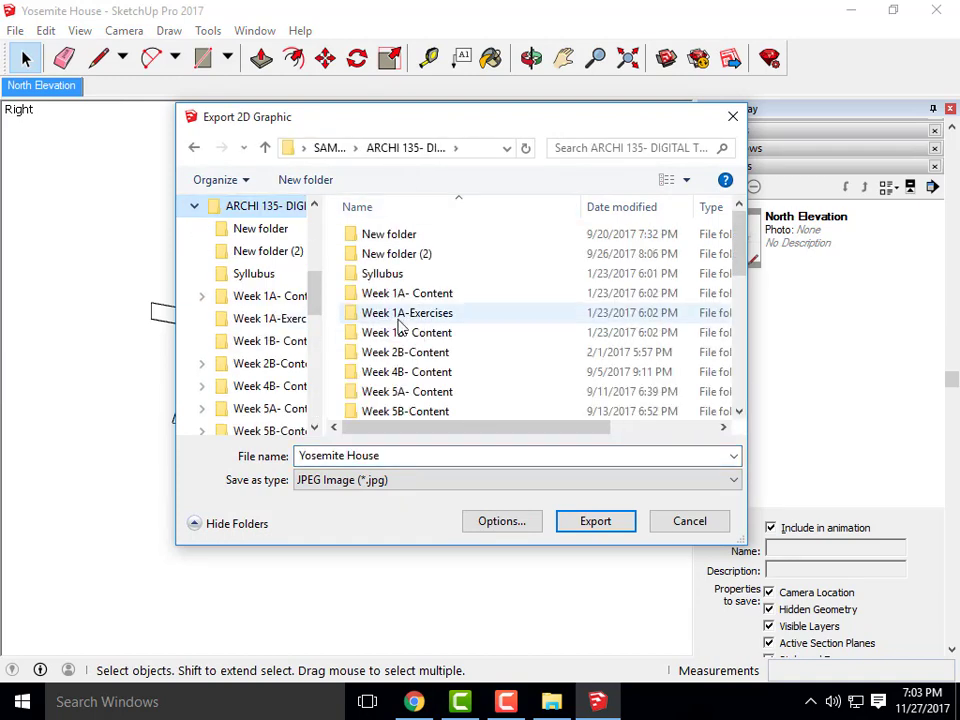
scroll(435, 338, down, 5)
double_click(461, 390)
click(394, 452)
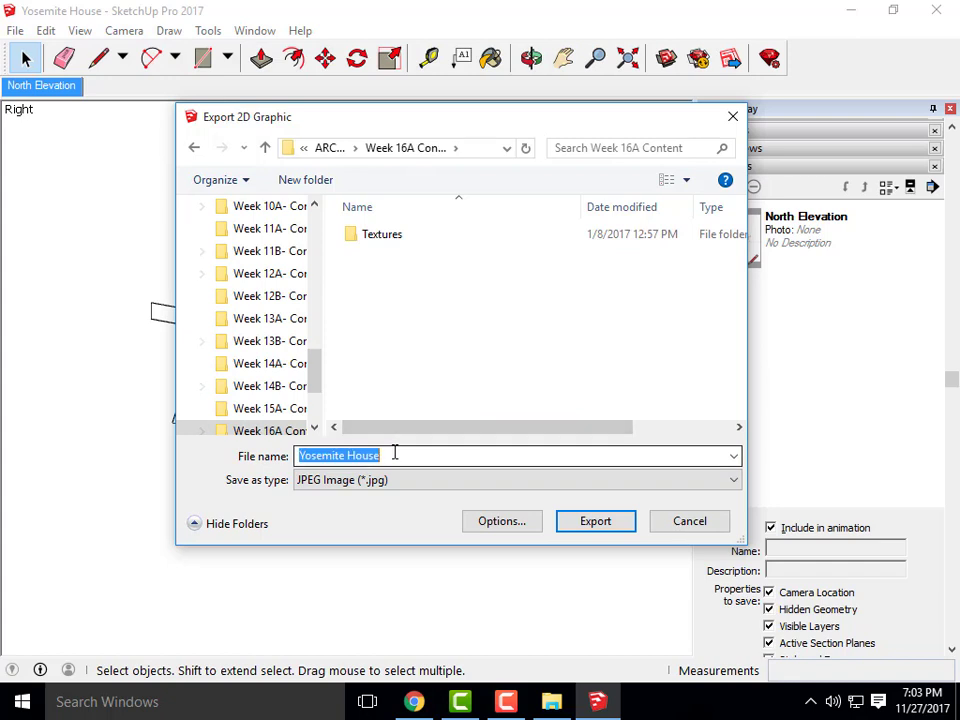
double_click(395, 455)
click(396, 453)
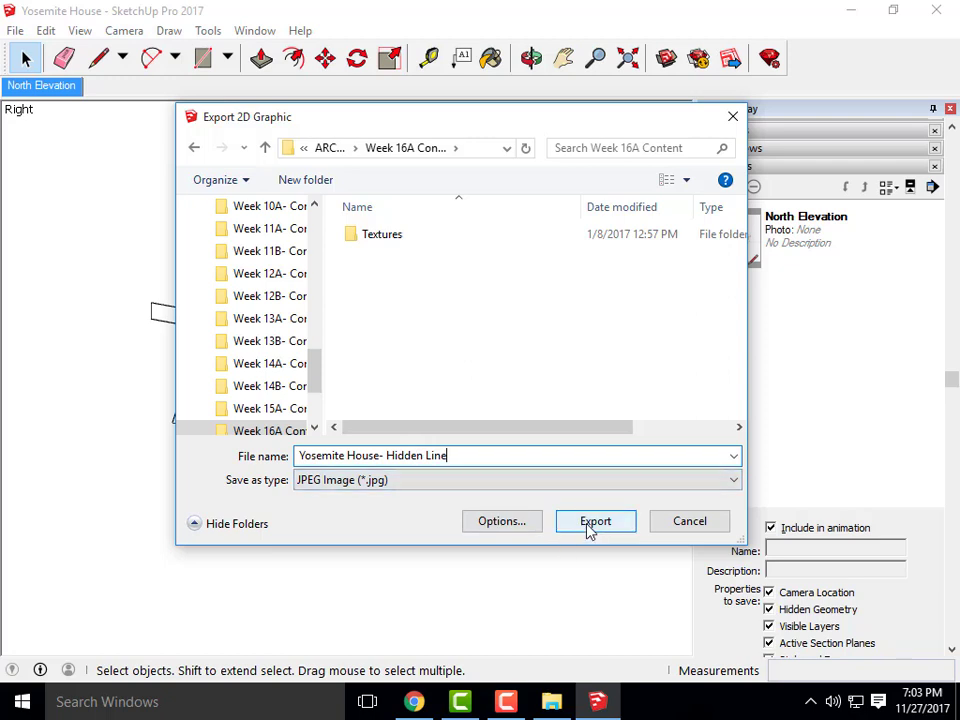
- Set the JPEG image width to 3000 pixels instead of the view size and export the hidden-line elevation
click(490, 525)
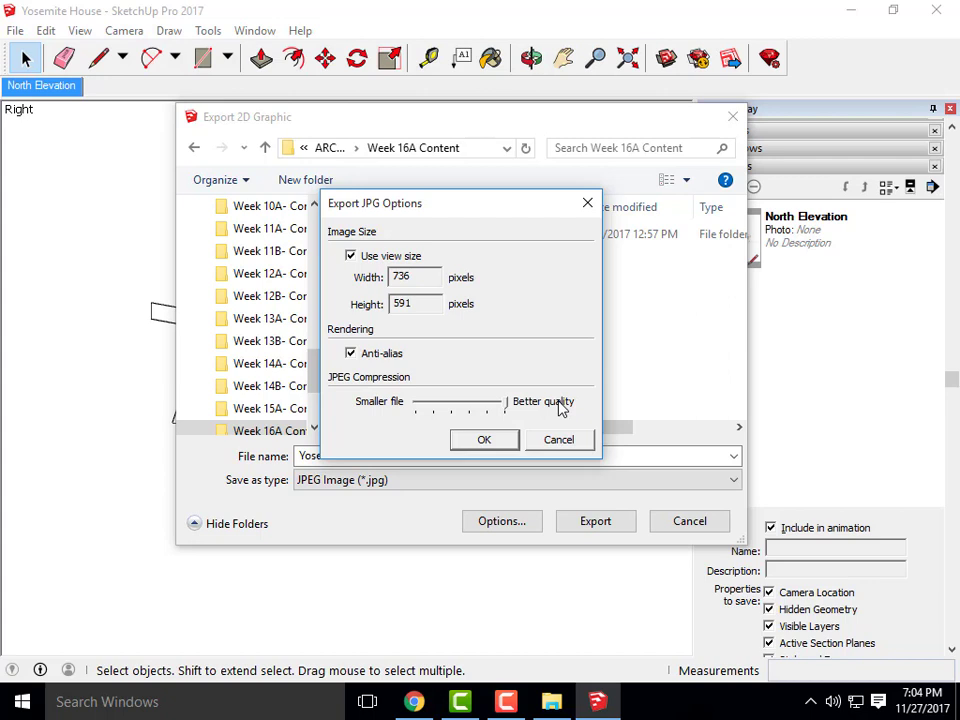
drag(417, 281, 357, 278)
drag(424, 280, 353, 280)
click(350, 256)
drag(416, 281, 353, 279)
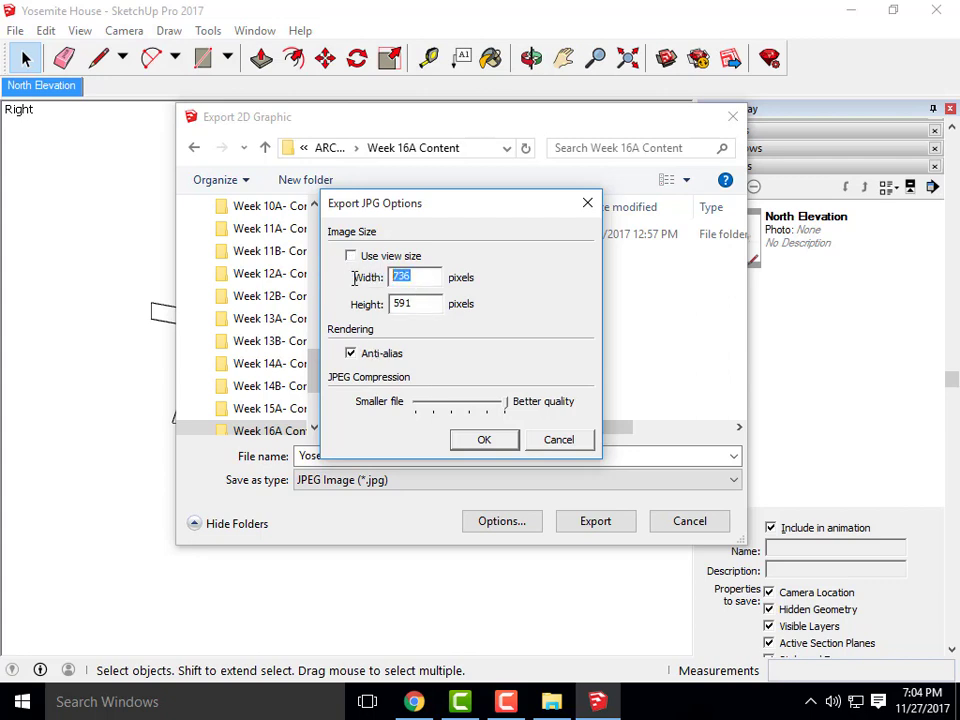
text(3000)
click(499, 443)
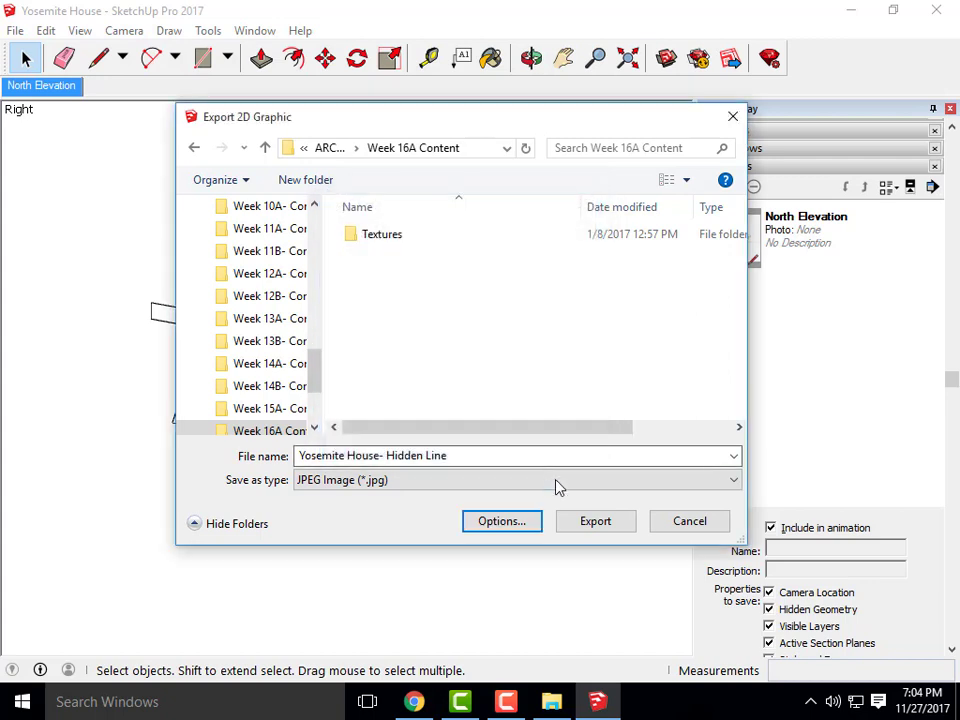
click(595, 524)
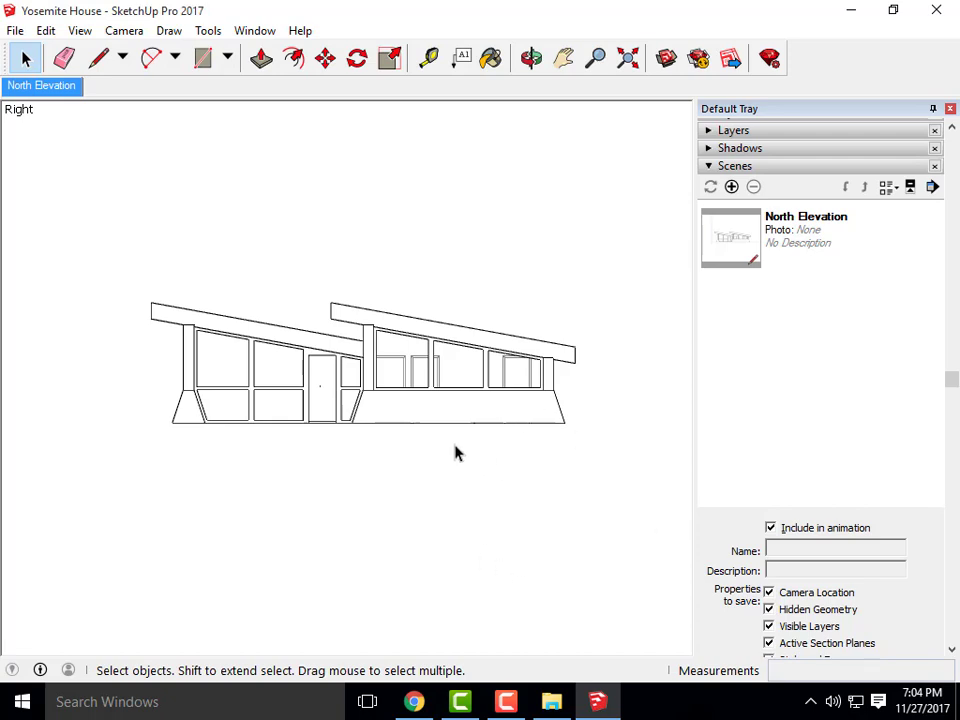
- Collapse the tool instructions in the tray and show the scene list
click(708, 167)
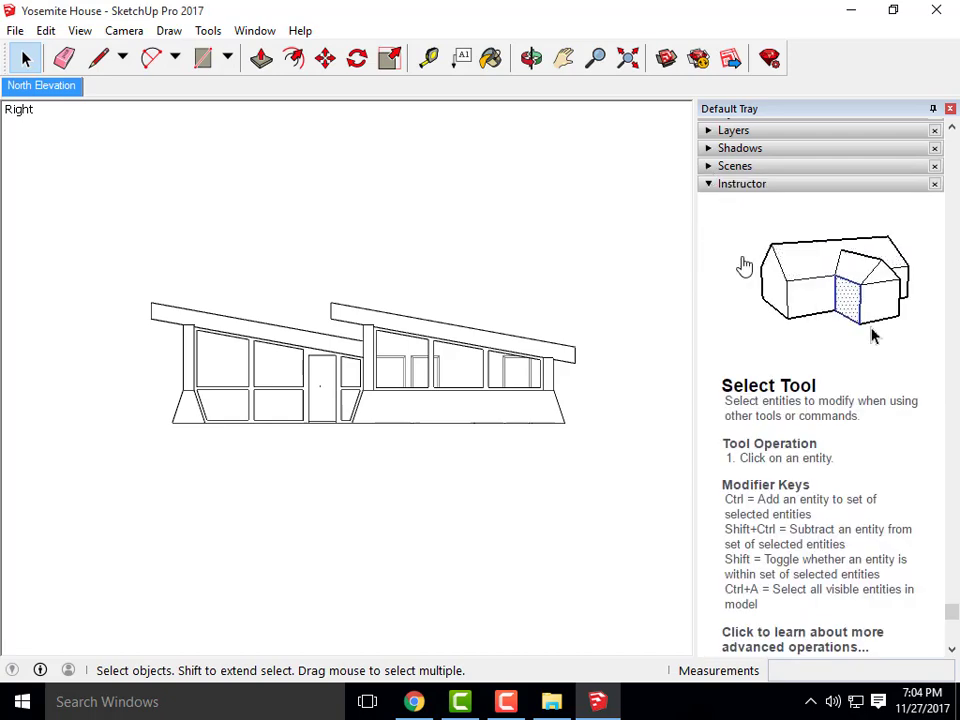
click(708, 188)
click(712, 211)
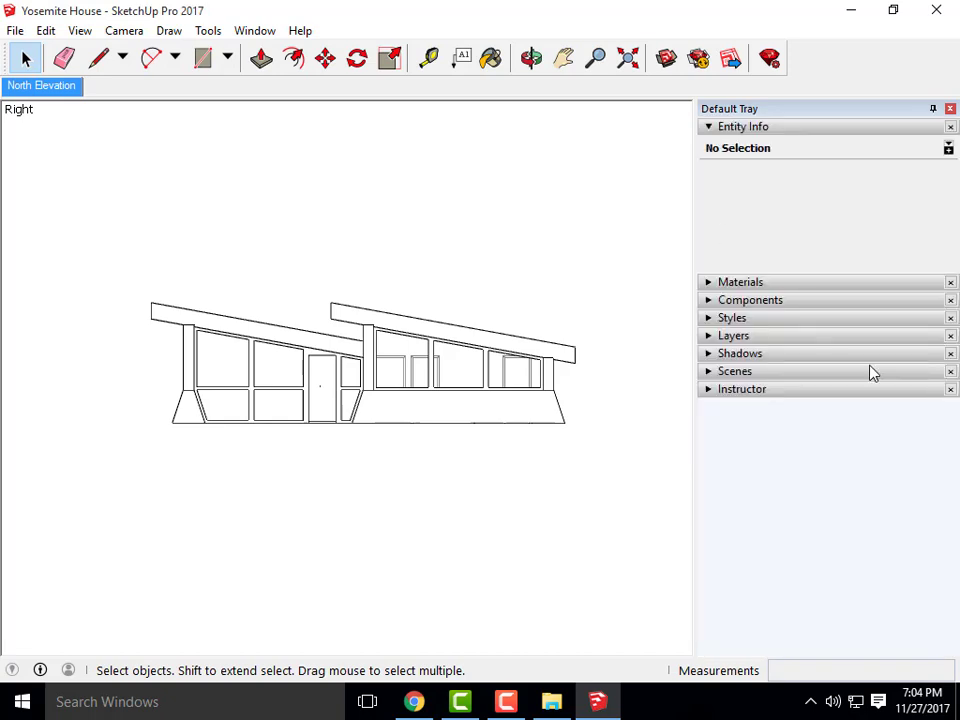
click(709, 371)
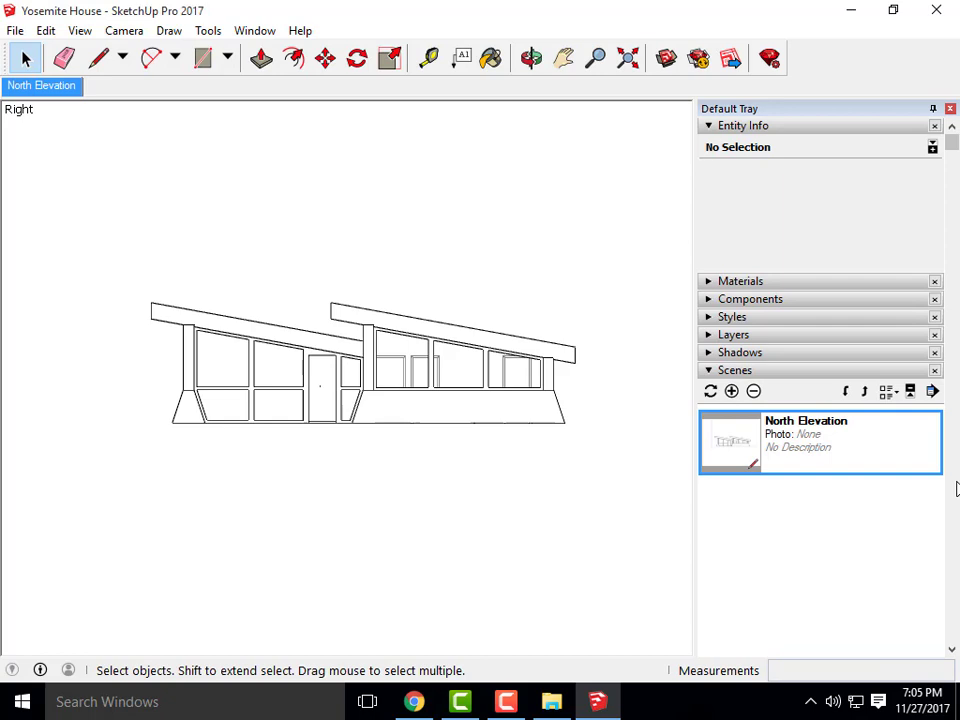
click(709, 318)
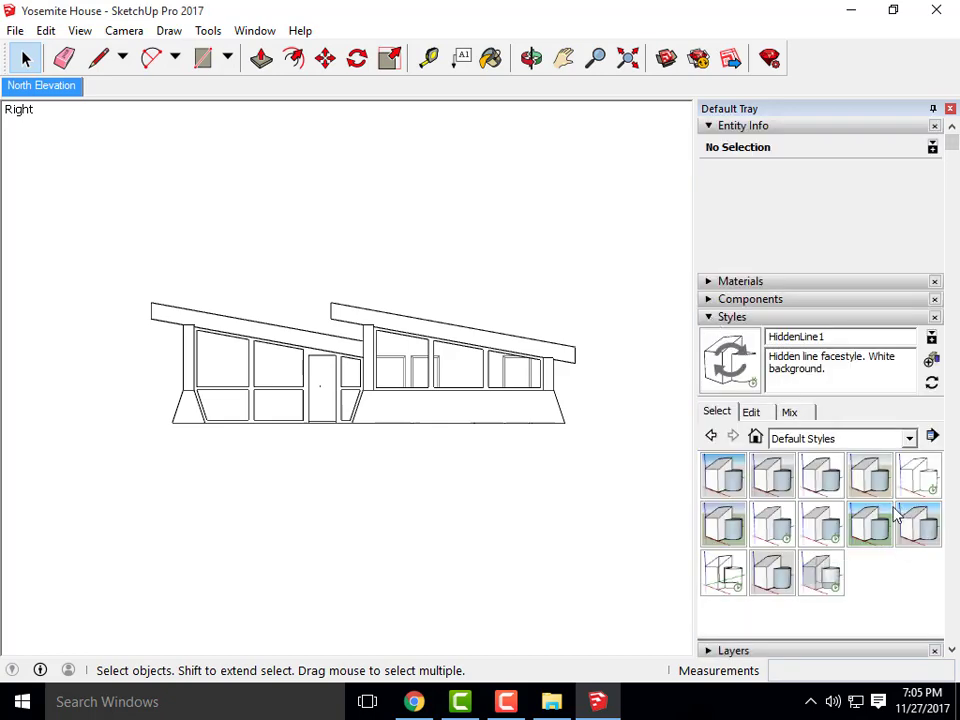
click(752, 413)
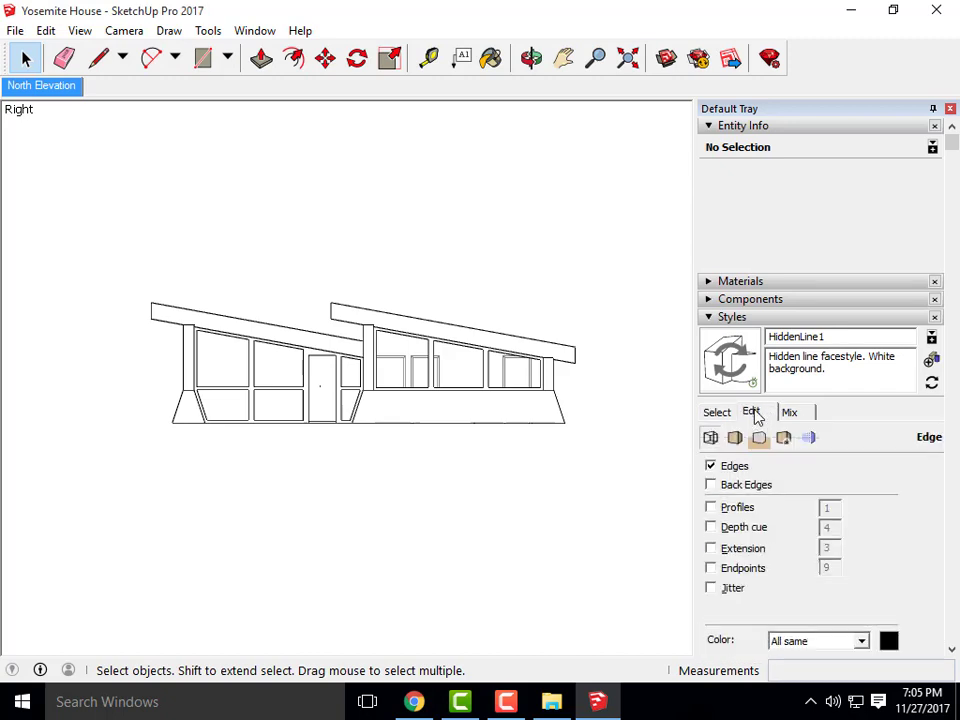
click(710, 467)
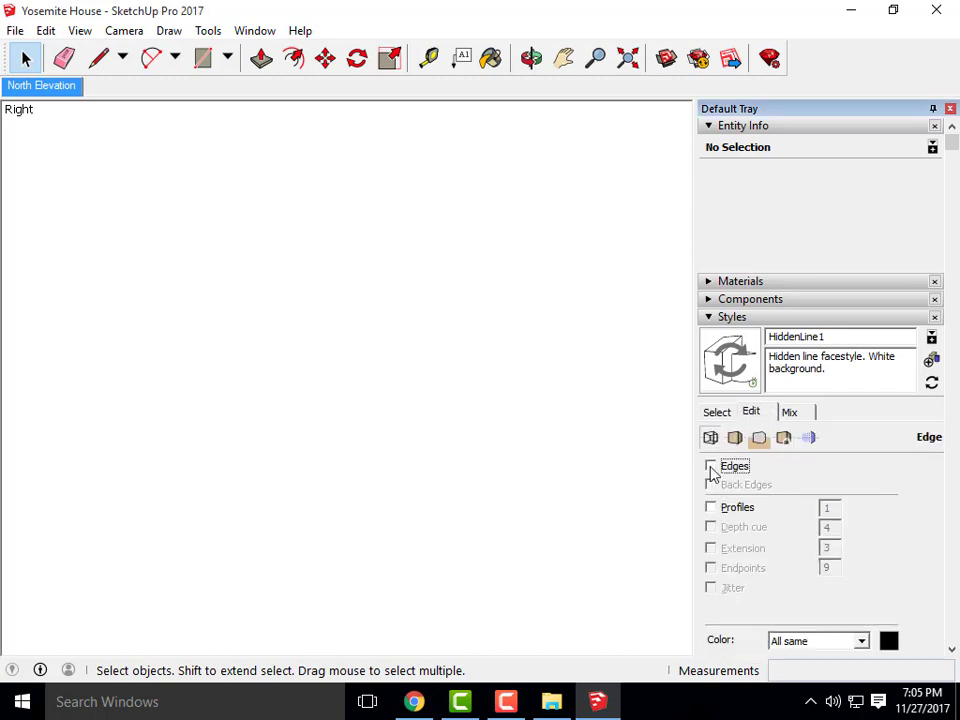
click(708, 320)
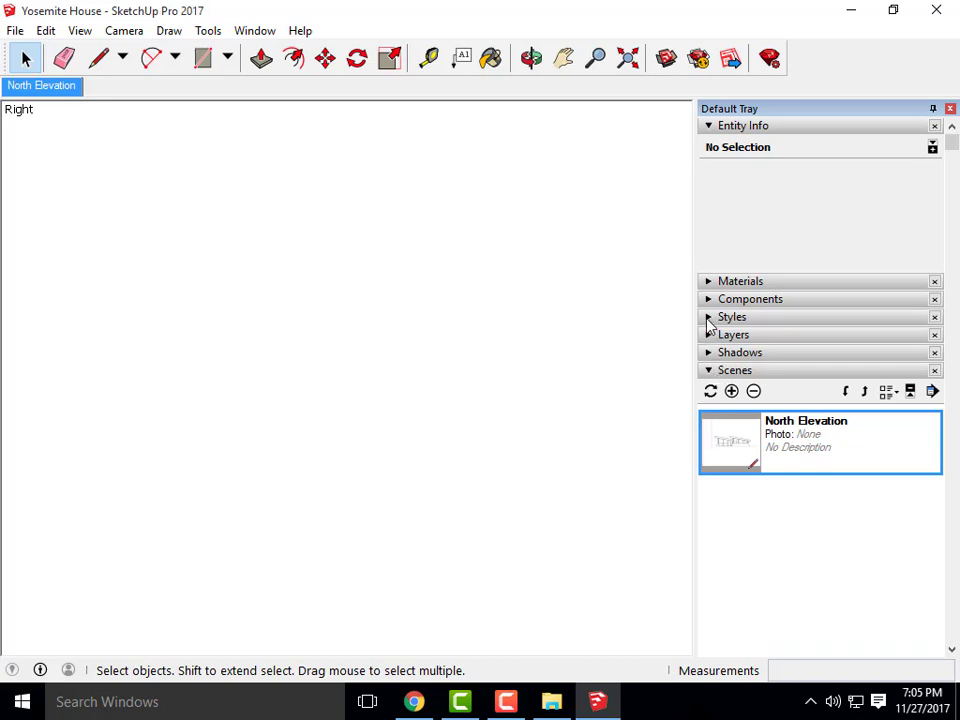
click(708, 320)
click(711, 466)
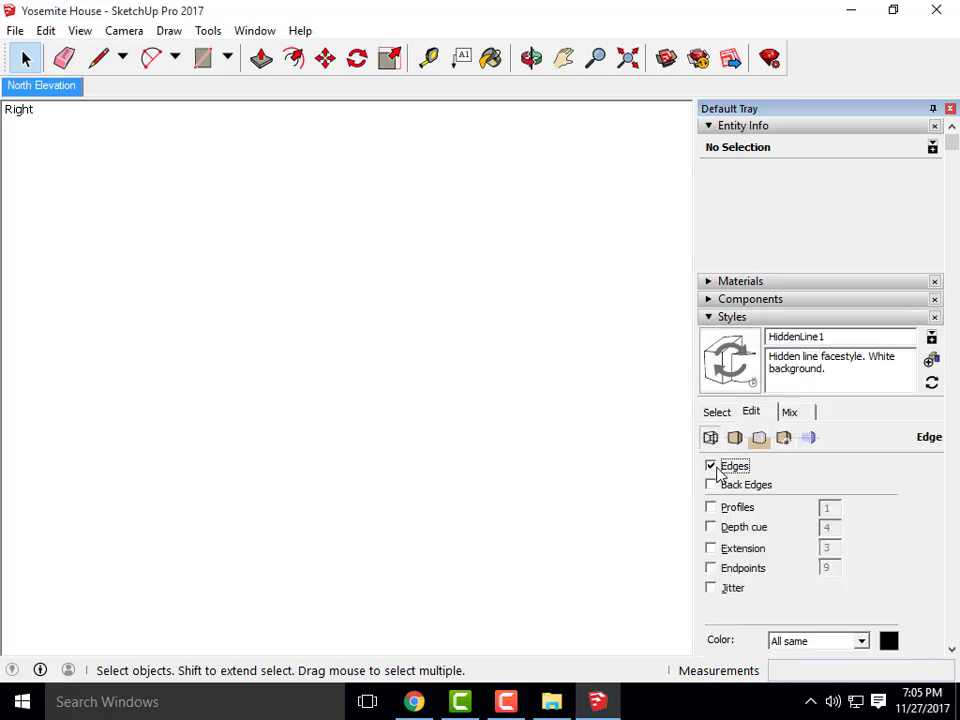
click(710, 319)
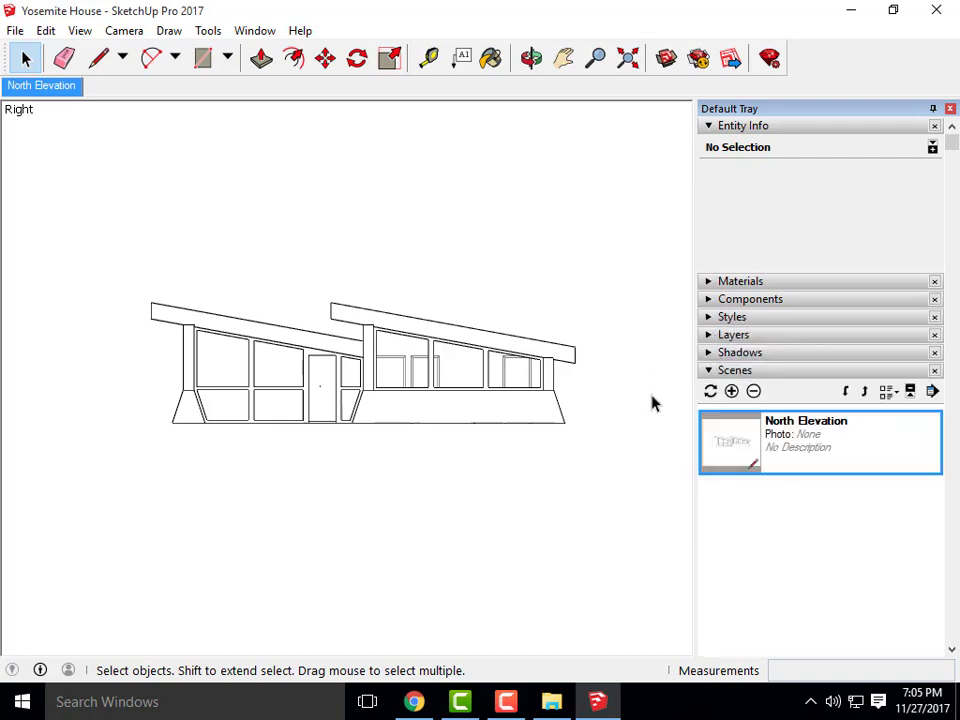
- Turn on shadows for the elevation and set the sun to 11:46 AM on 10/02
click(709, 355)
click(715, 376)
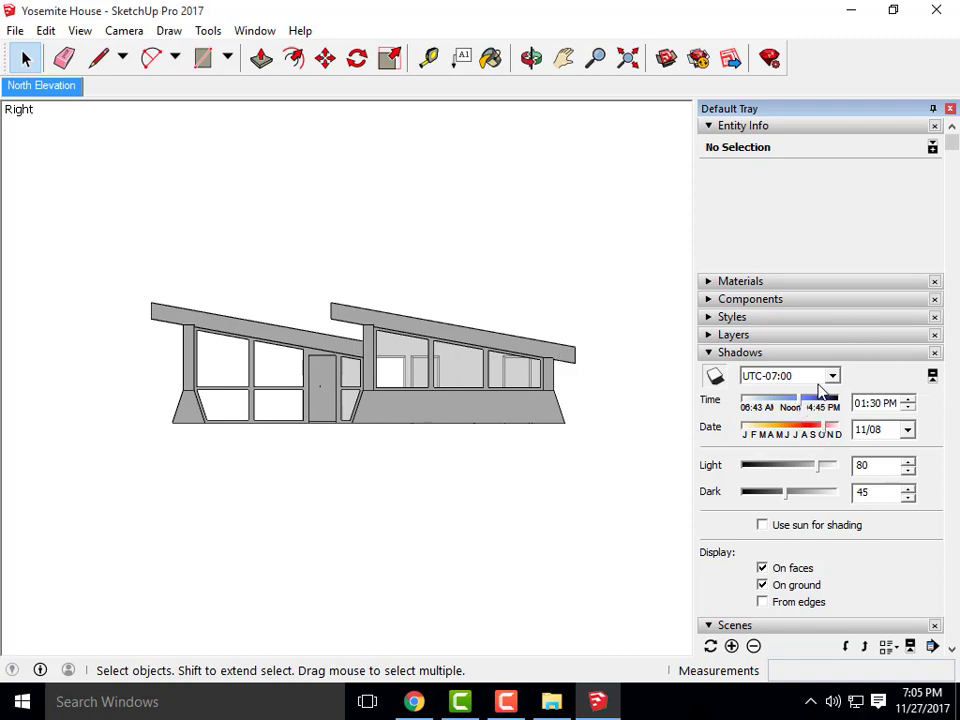
mouse_move(800, 410)
mouse_down()
mouse_move(787, 404)
mouse_move(803, 404)
mouse_move(800, 432)
mouse_move(776, 433)
mouse_move(787, 411)
mouse_move(775, 408)
mouse_move(791, 410)
mouse_up()
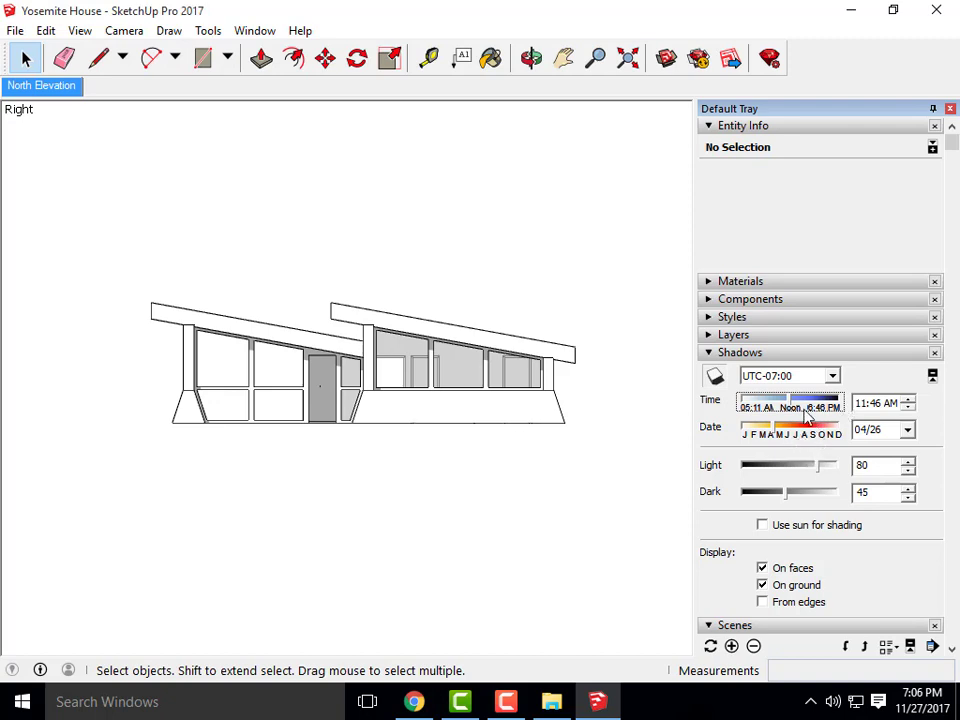
click(773, 432)
mouse_move(773, 432)
mouse_down()
mouse_move(758, 434)
mouse_move(817, 440)
mouse_up()
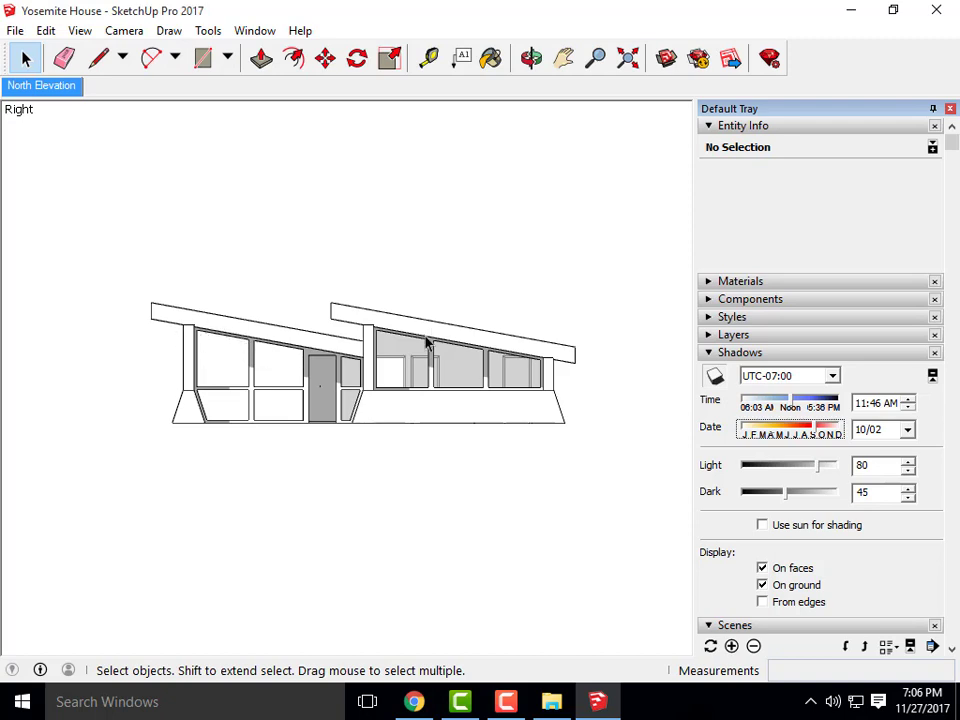
- Hide the model edges and export the shadows-only elevation as a JPEG named "Yosemite House- Shadows" in the Week 16A Content folder
click(710, 320)
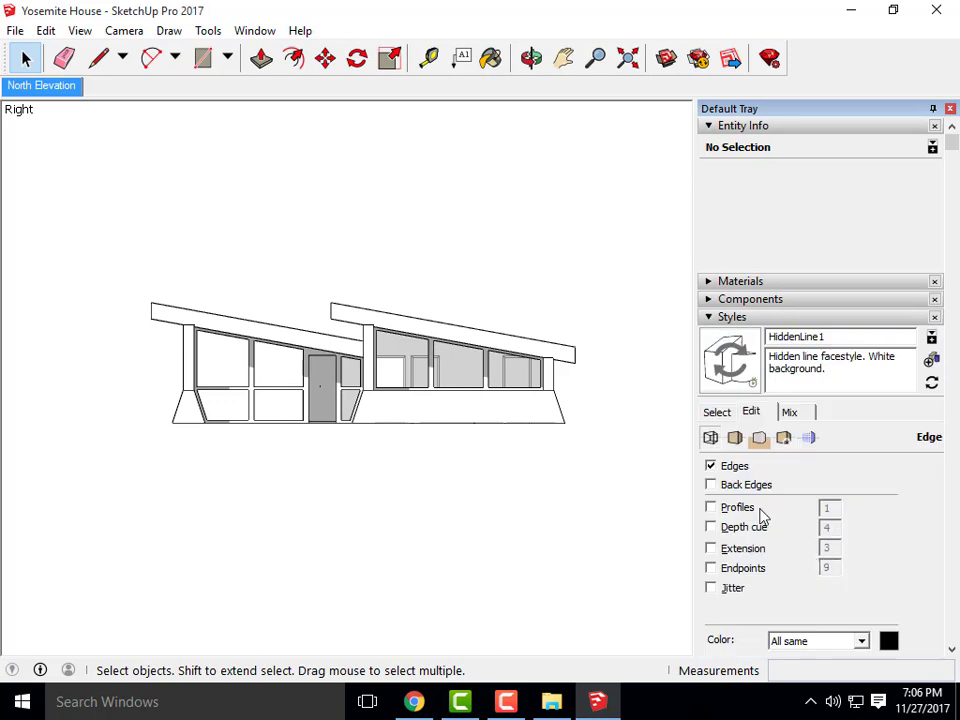
click(711, 467)
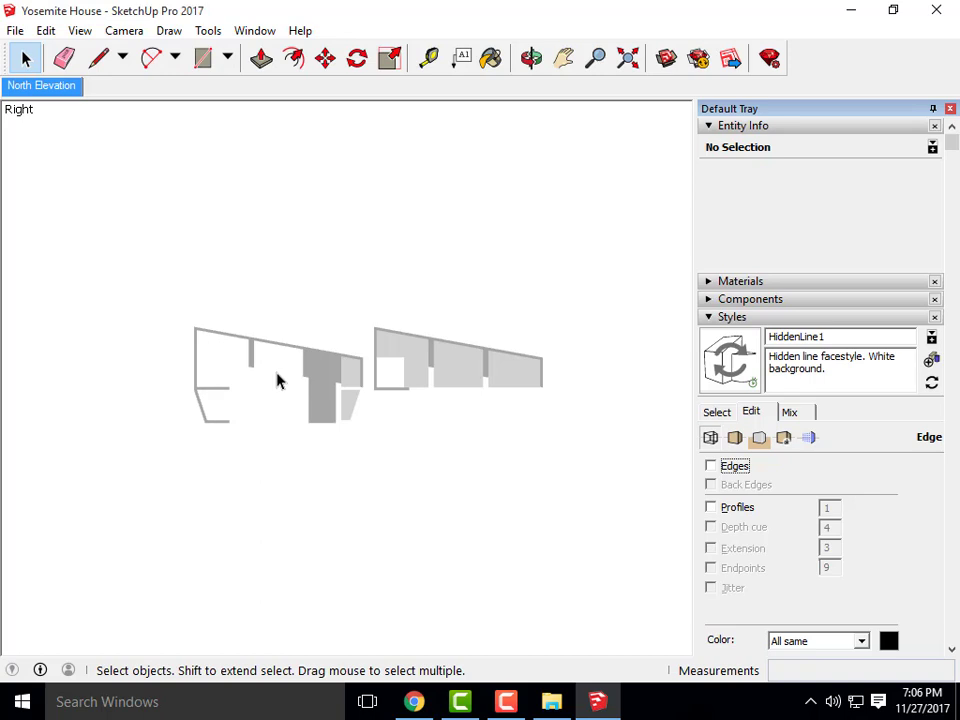
click(15, 31)
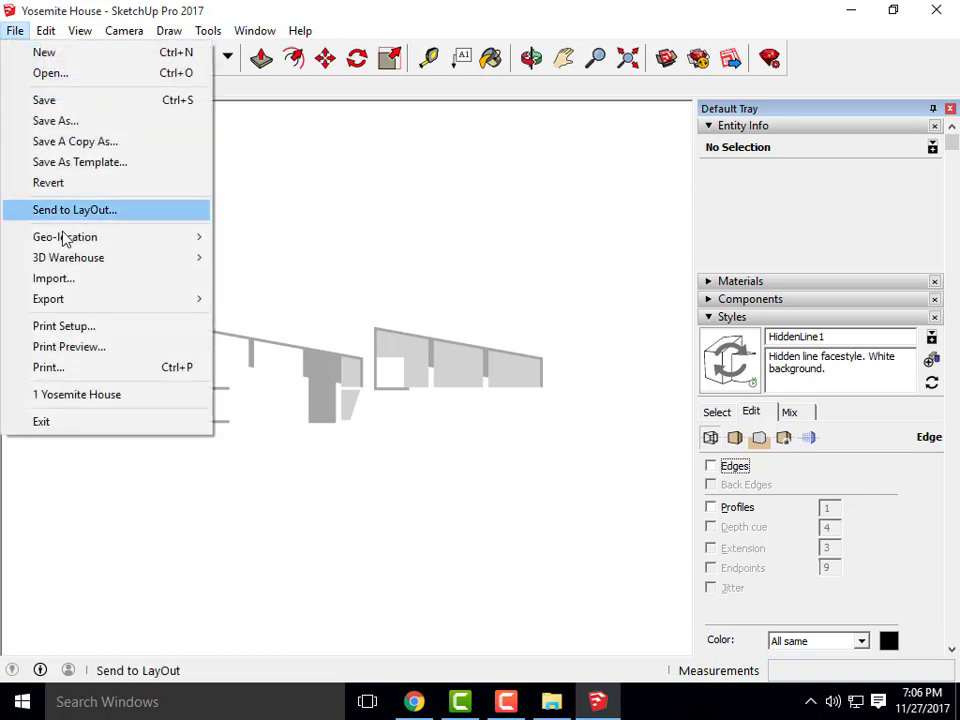
mouse_move(77, 302)
click(248, 320)
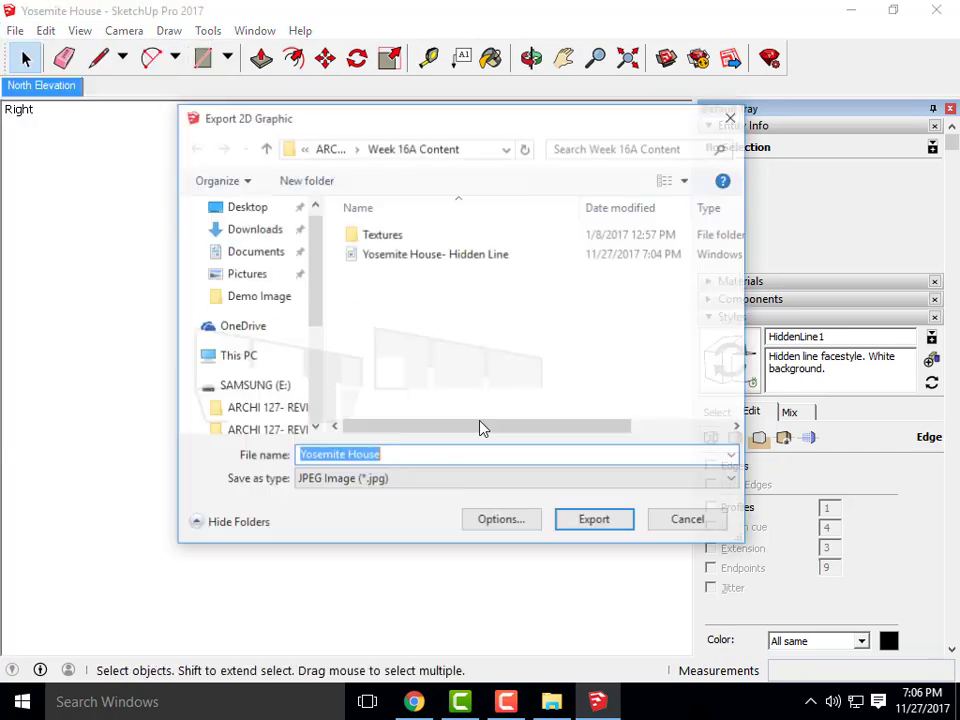
click(414, 455)
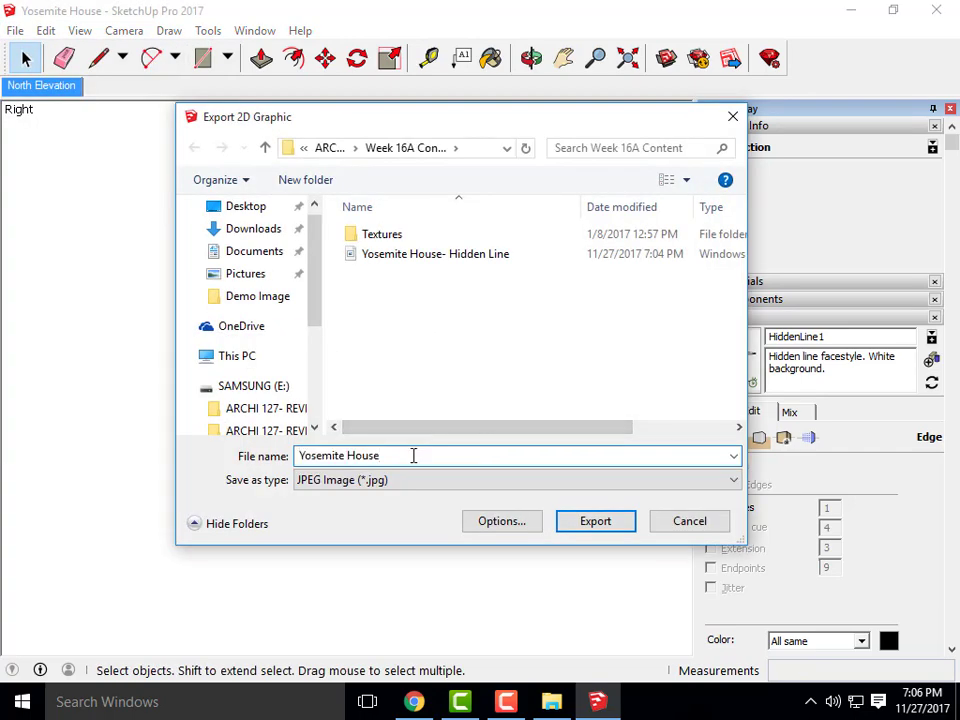
text(- )
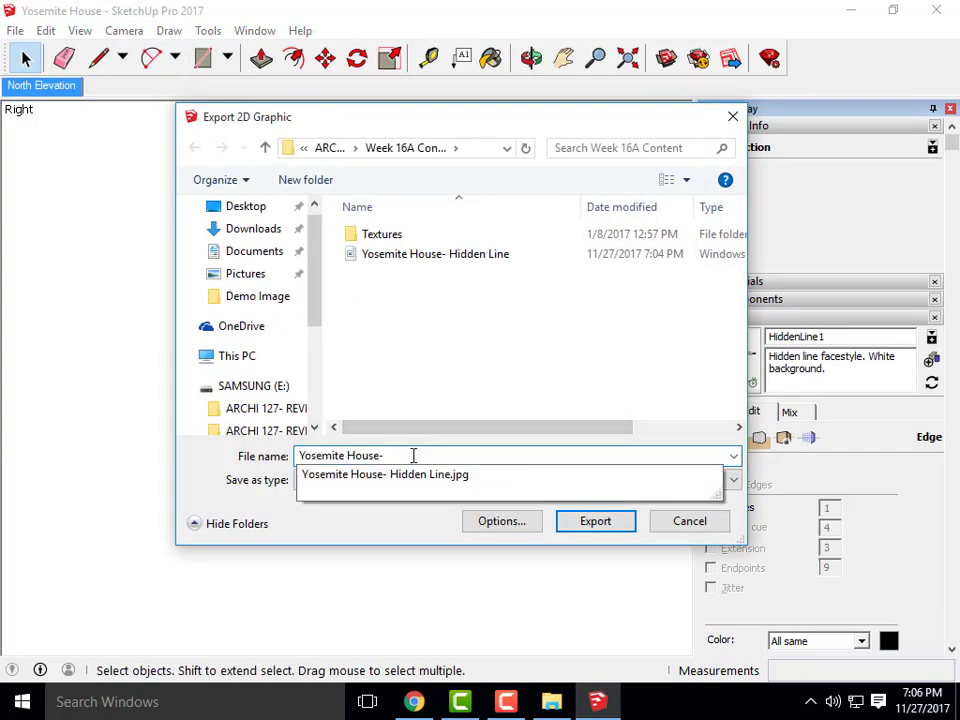
text(Shadows)
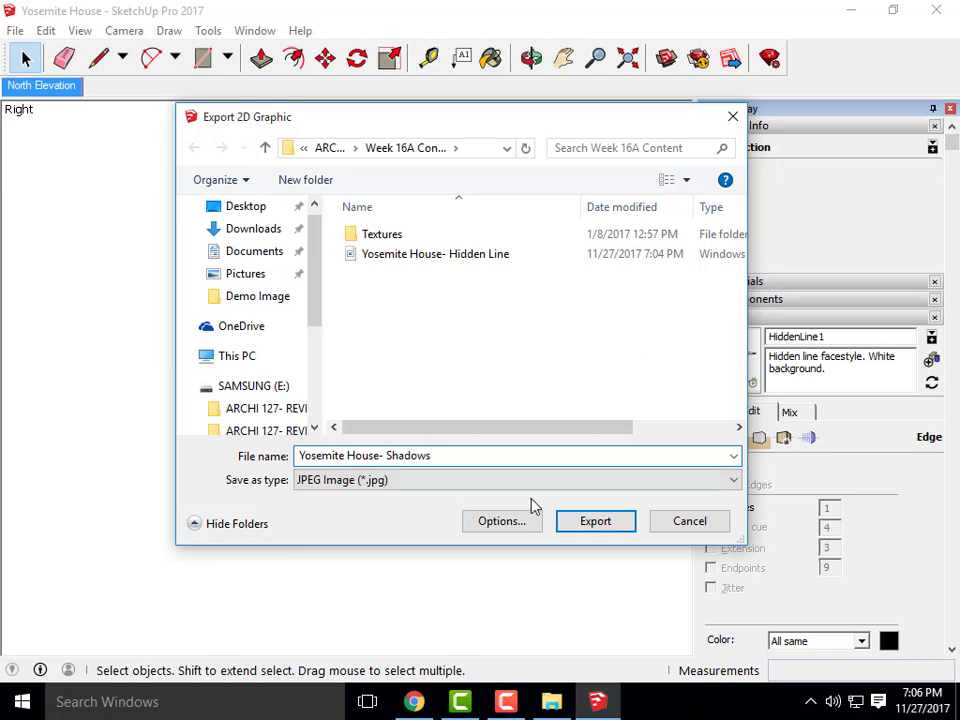
click(582, 527)
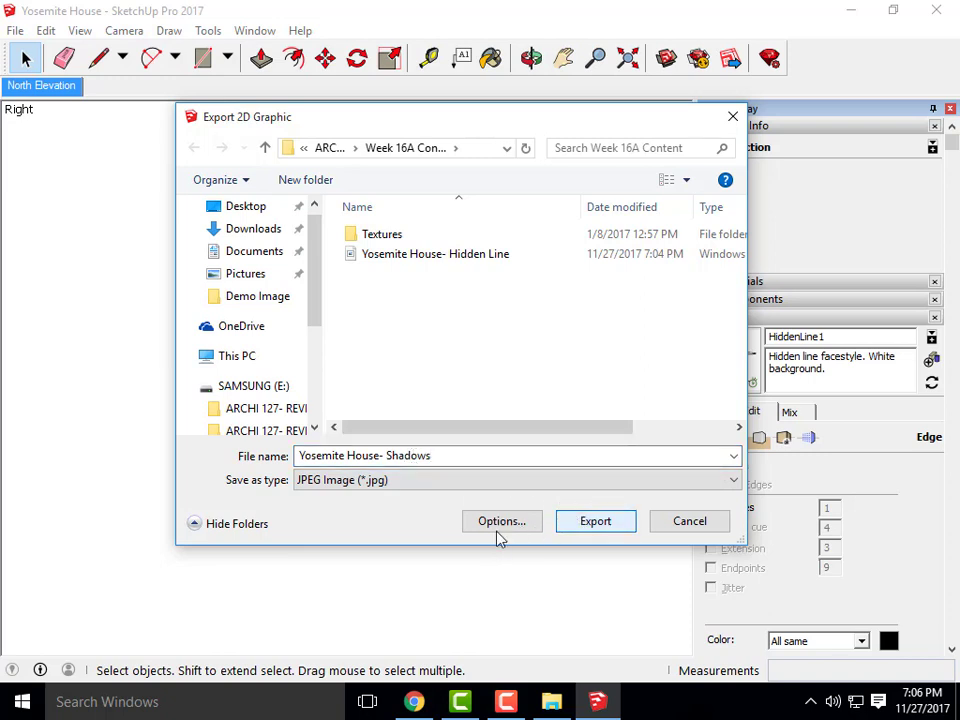
click(576, 527)
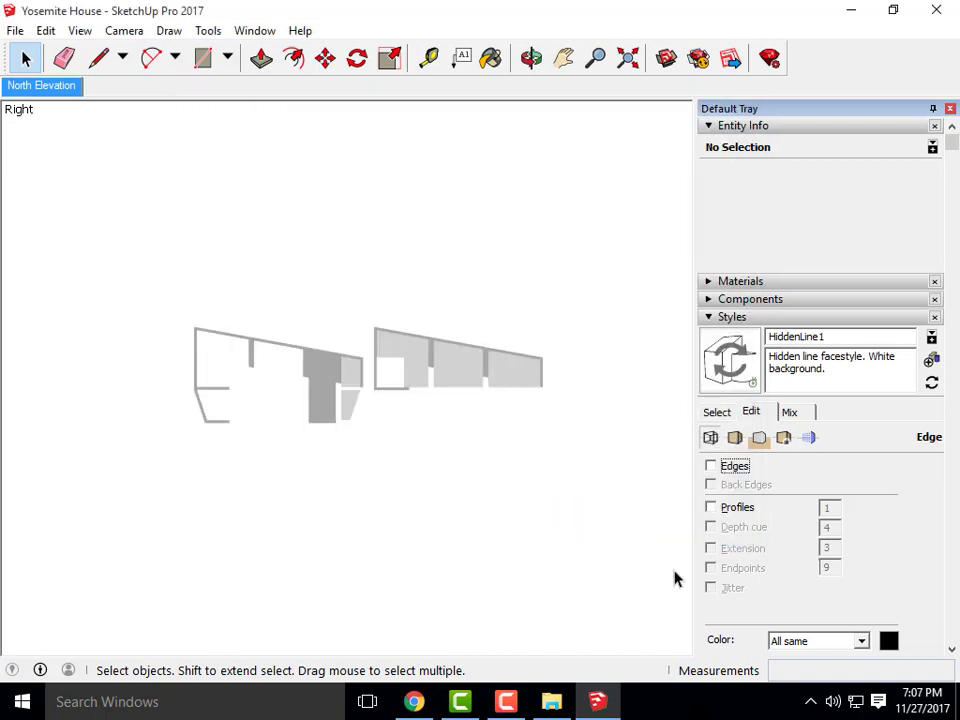
- Show the model edges again in the style and turn off the shadows
click(710, 467)
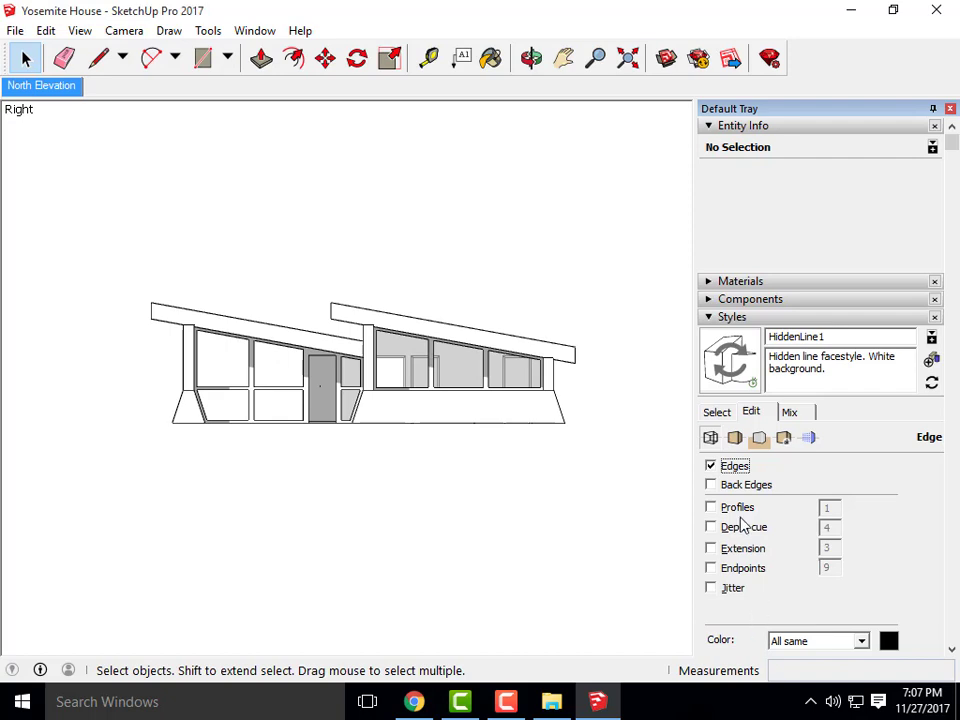
click(712, 318)
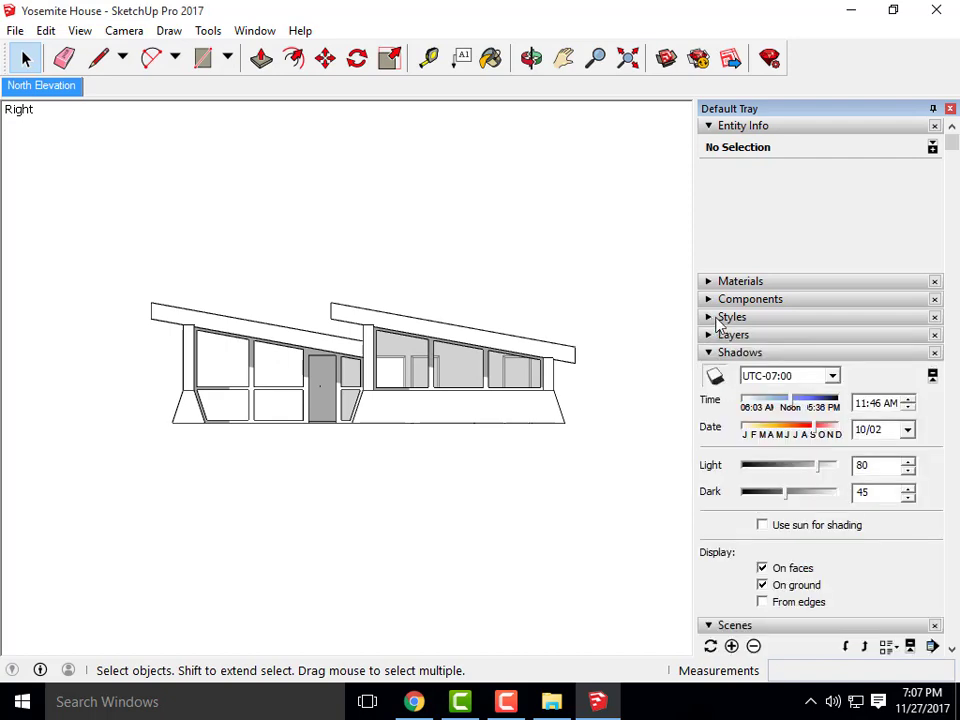
click(714, 376)
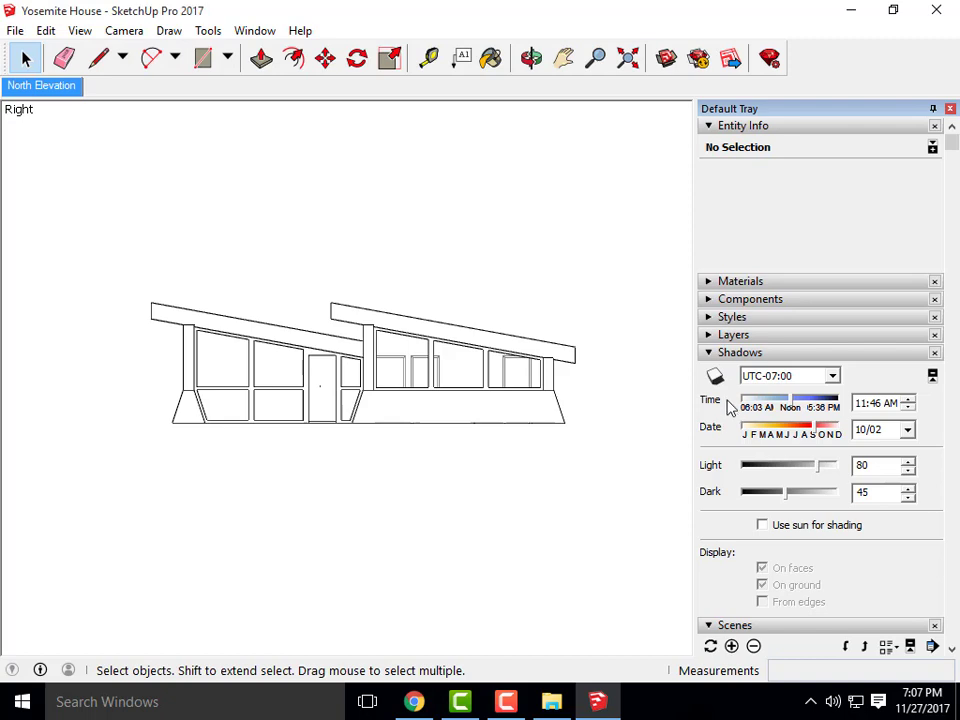
- Try the Wireframe default style on the elevation, then go back to the Hidden Line style
click(709, 320)
click(718, 411)
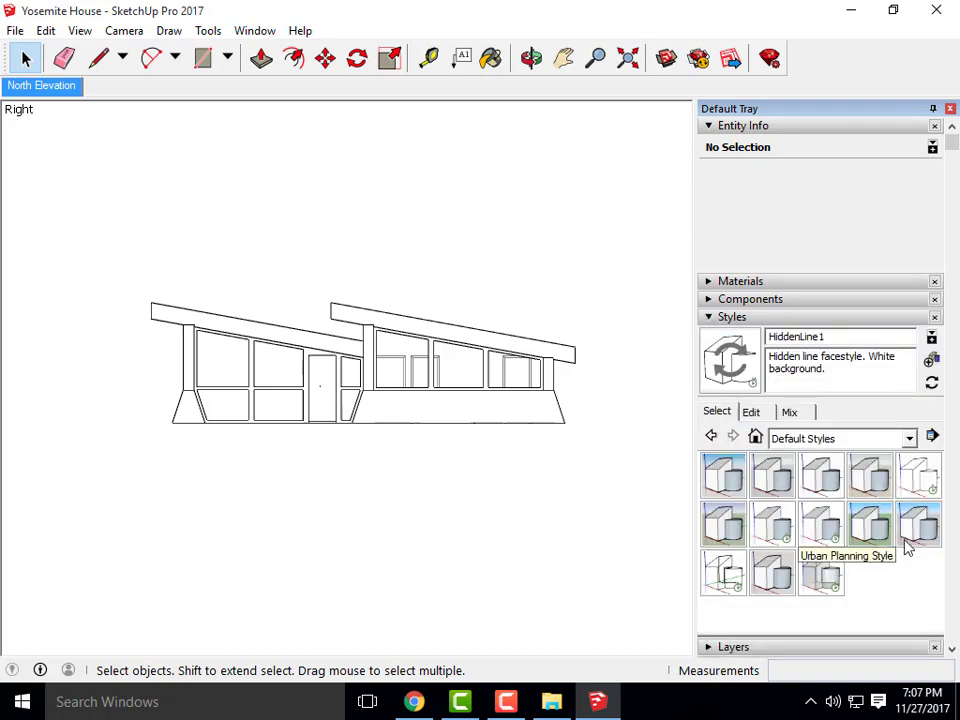
click(724, 573)
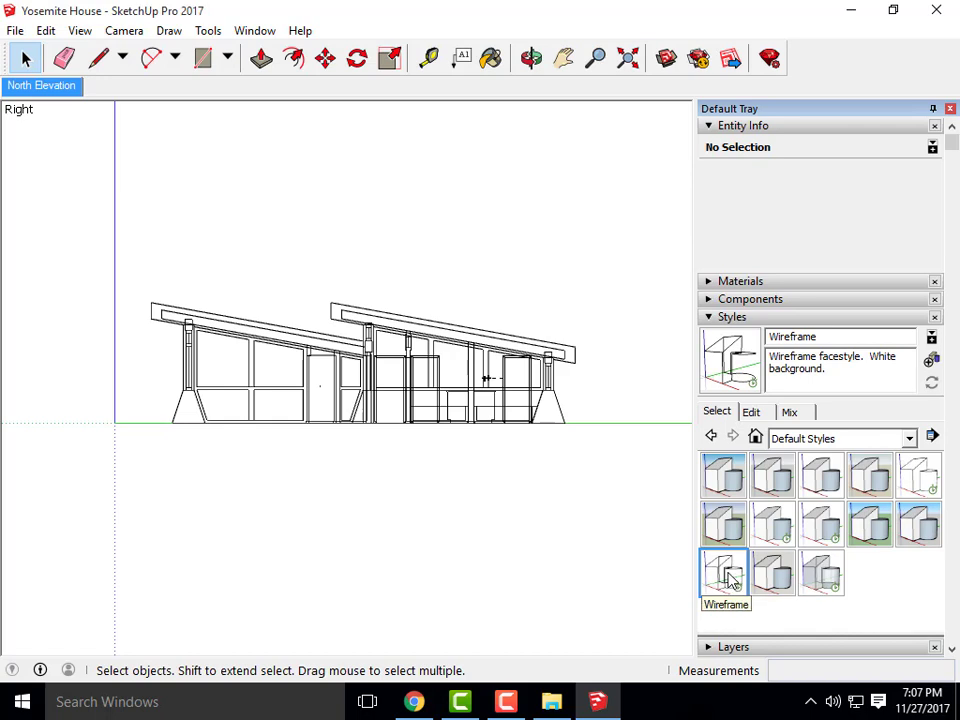
click(922, 476)
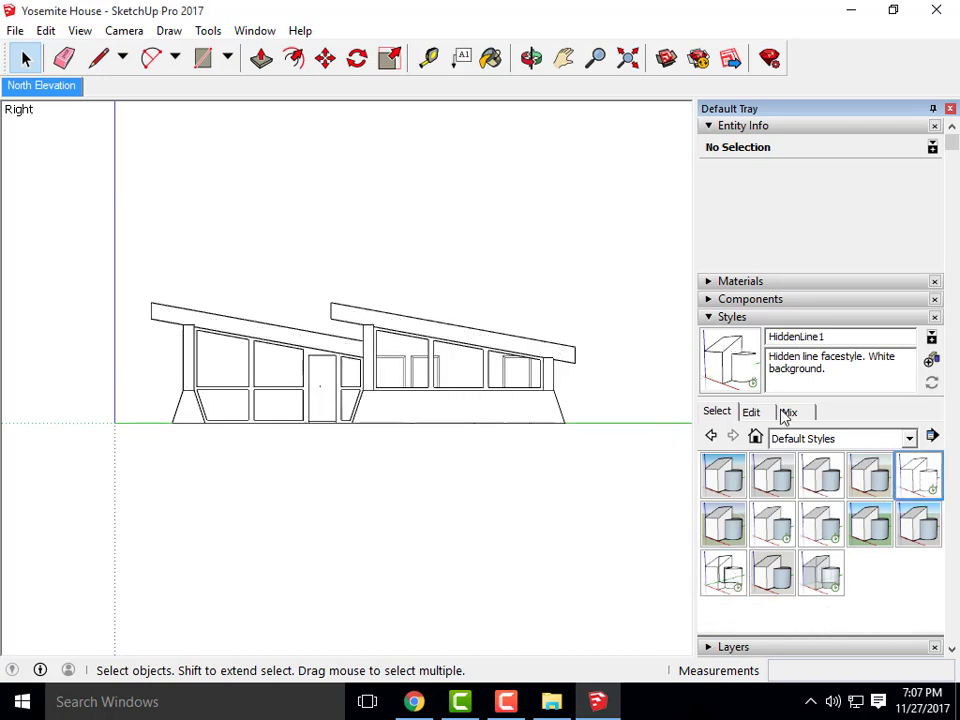
- Turn on X-ray in the face settings of the Hidden Line style
click(755, 414)
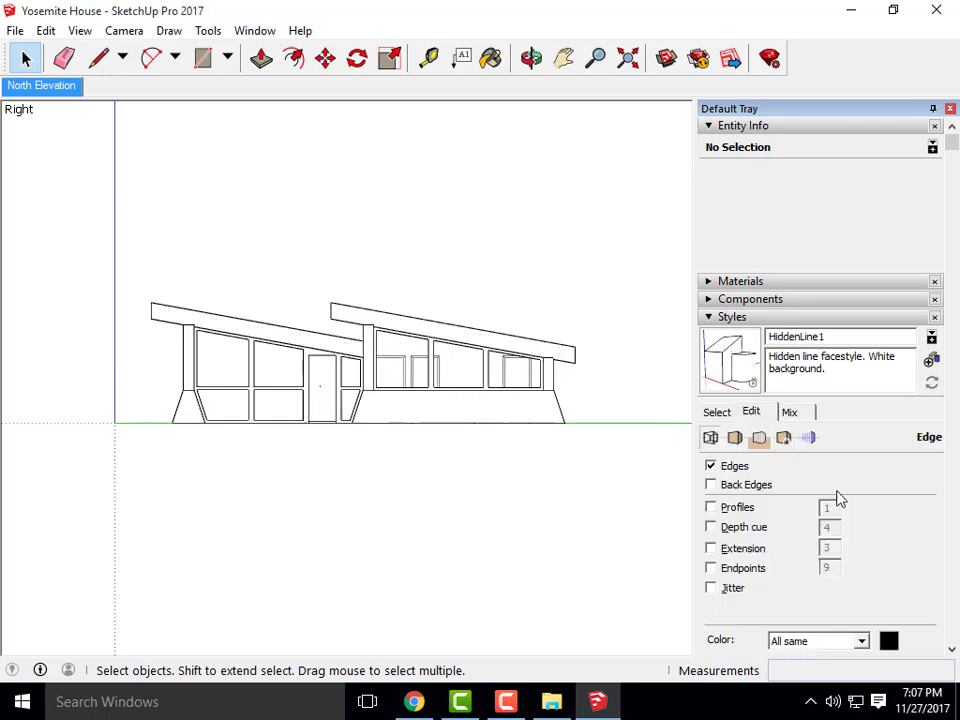
click(735, 441)
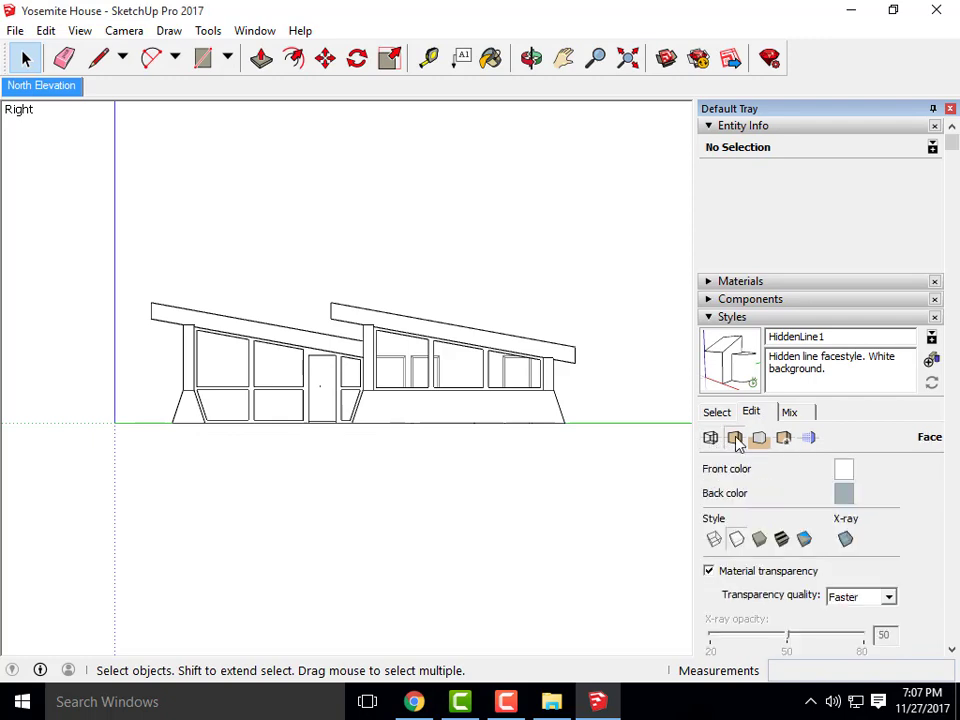
click(845, 539)
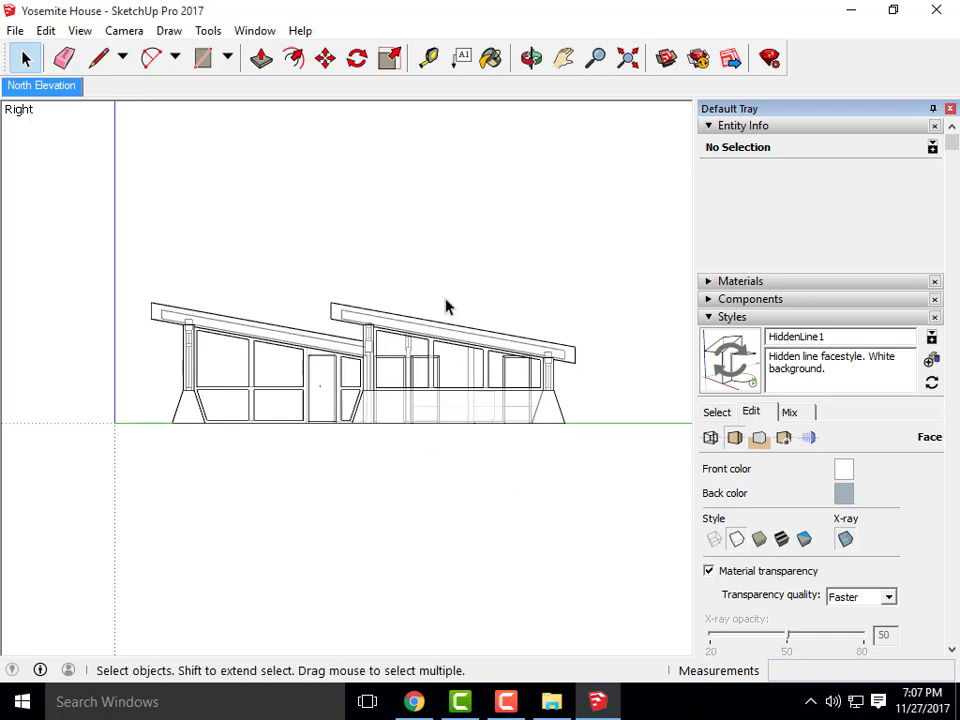
- Hide the drawing axes in the elevation view
click(46, 31)
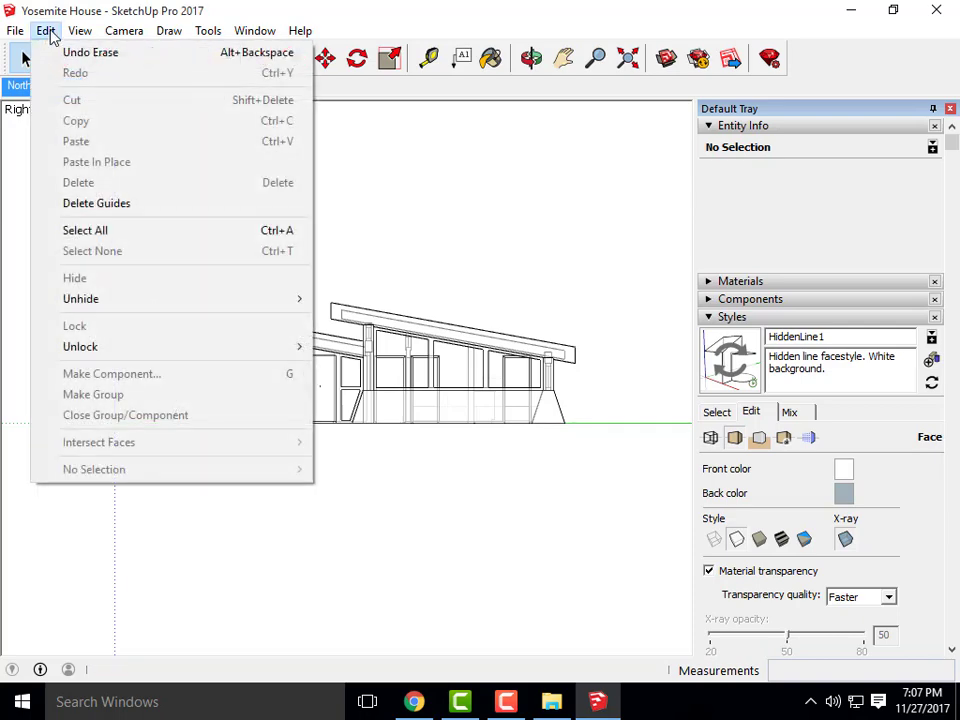
mouse_move(80, 31)
click(96, 122)
click(46, 31)
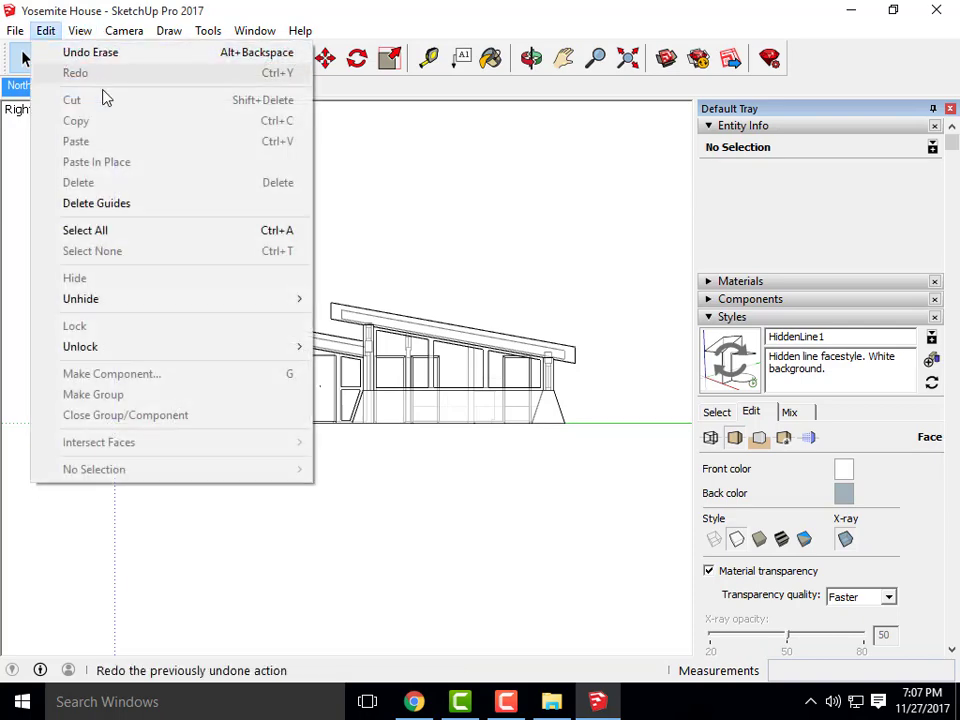
click(111, 163)
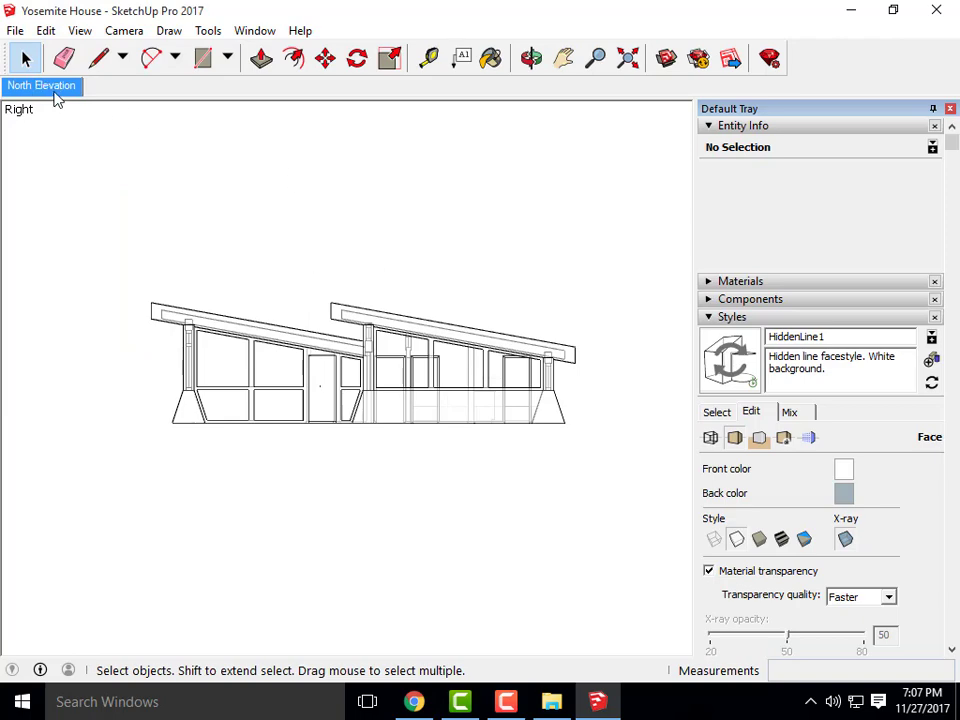
- Export the X-ray elevation as a JPEG named "Yosemite House- Xray" in the Week 16A Content folder
click(15, 31)
mouse_move(182, 304)
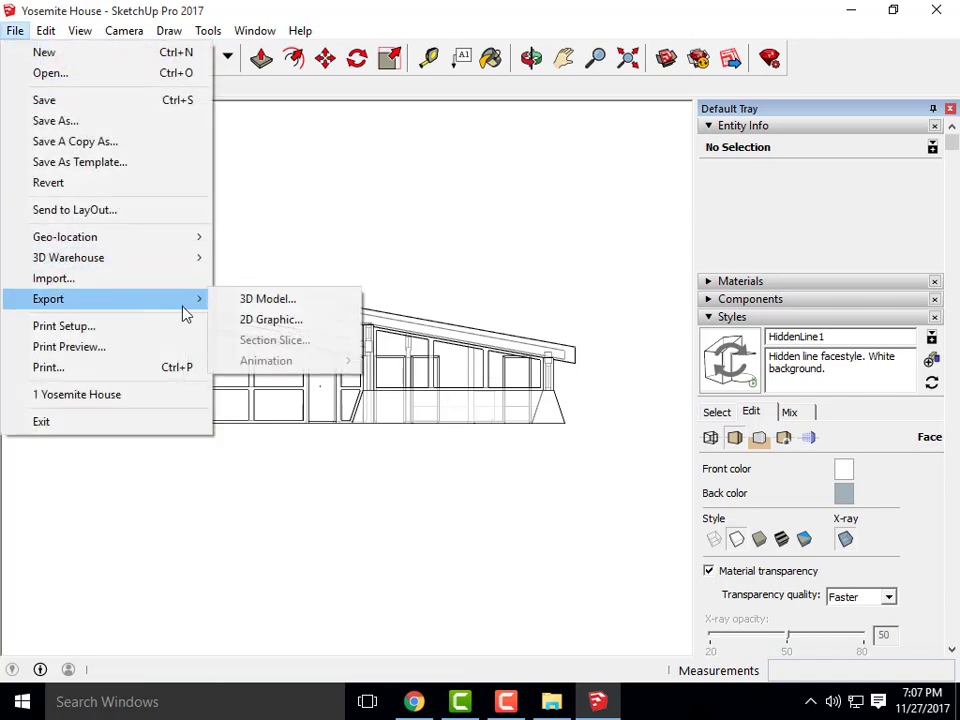
click(242, 320)
click(401, 456)
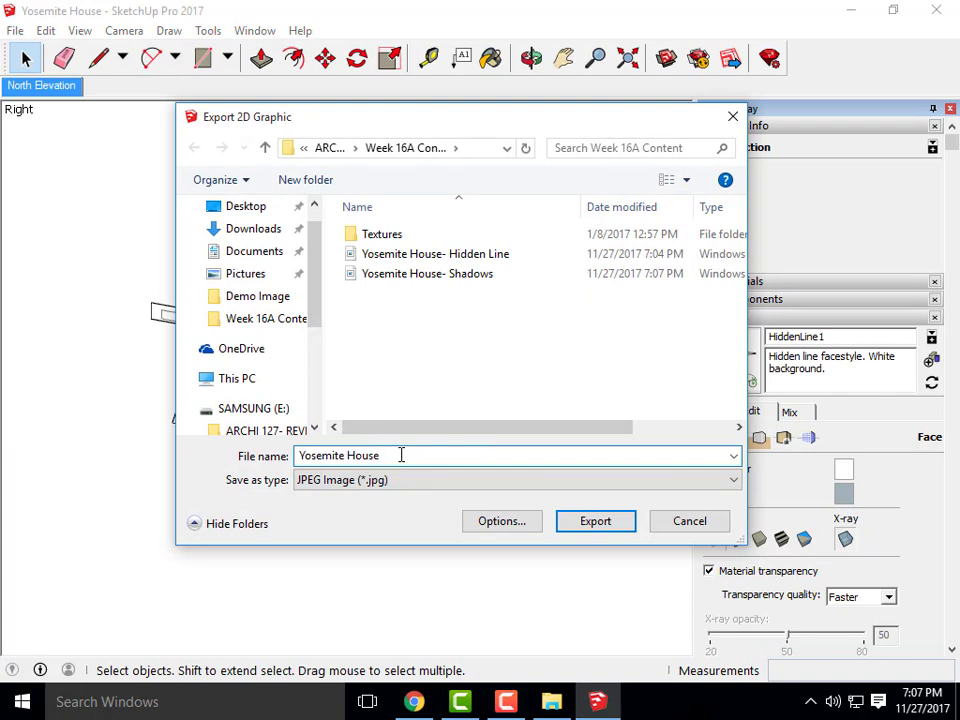
text(- )
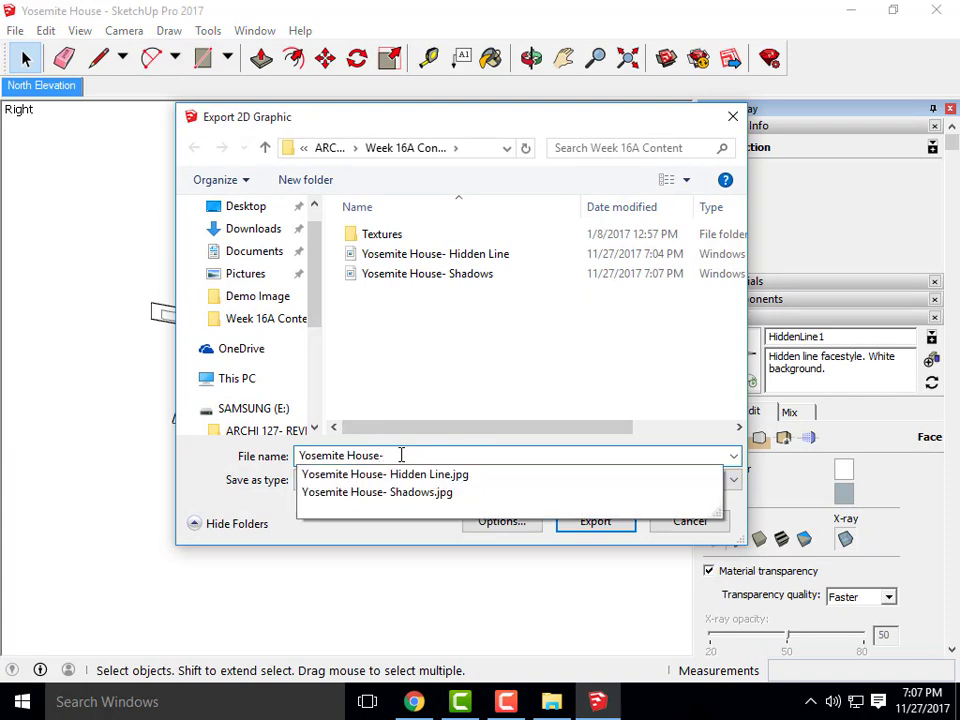
text(Xray)
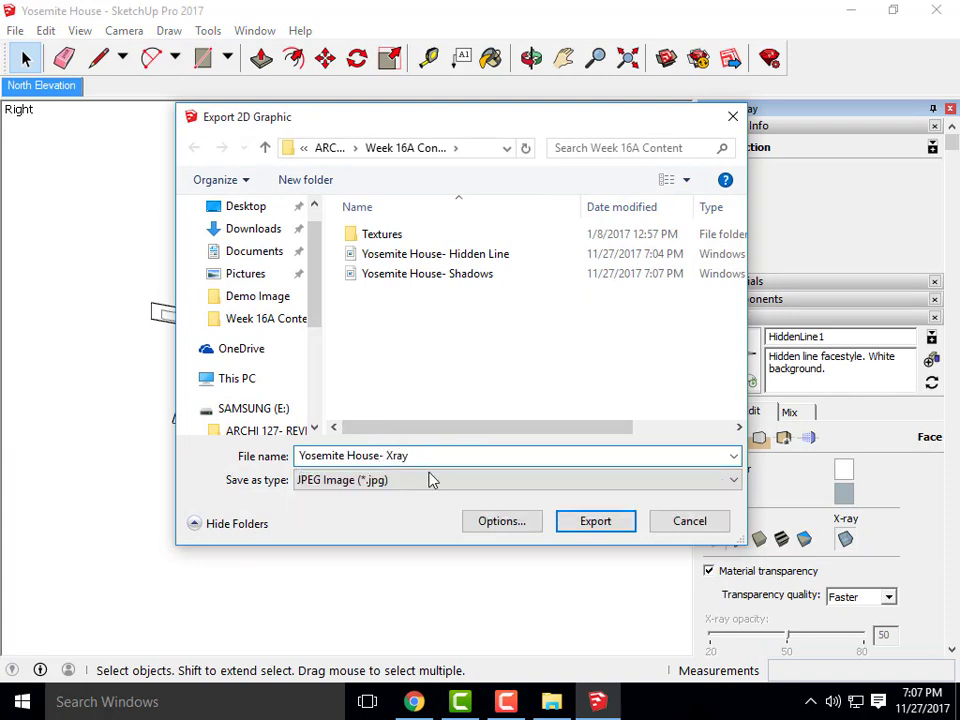
click(617, 524)
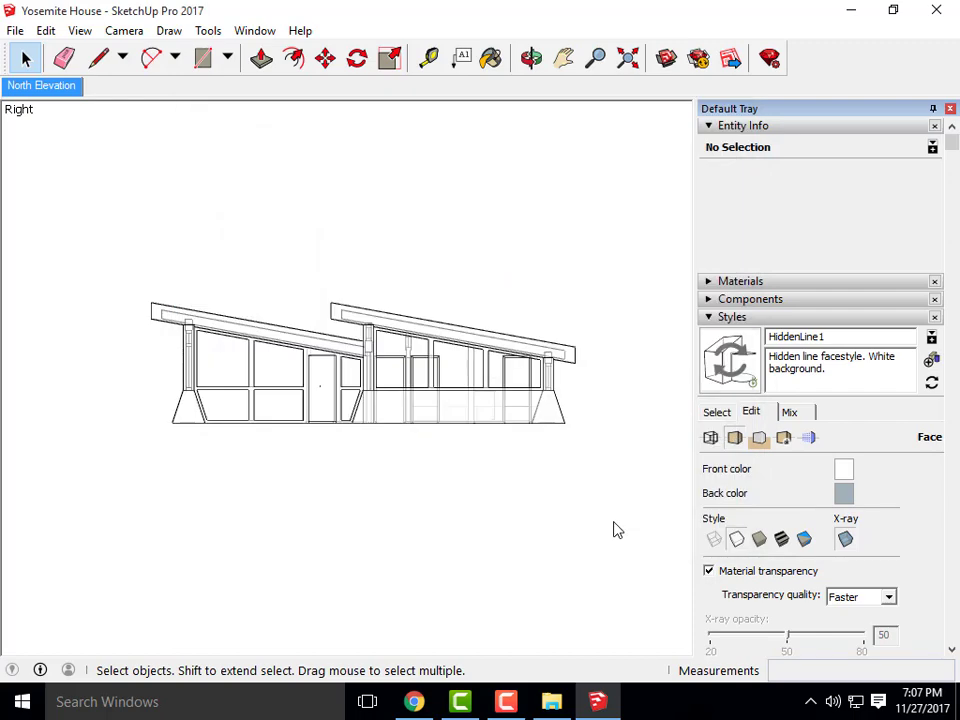
- Turn off X-ray in the style's face settings
click(712, 438)
click(735, 437)
click(845, 539)
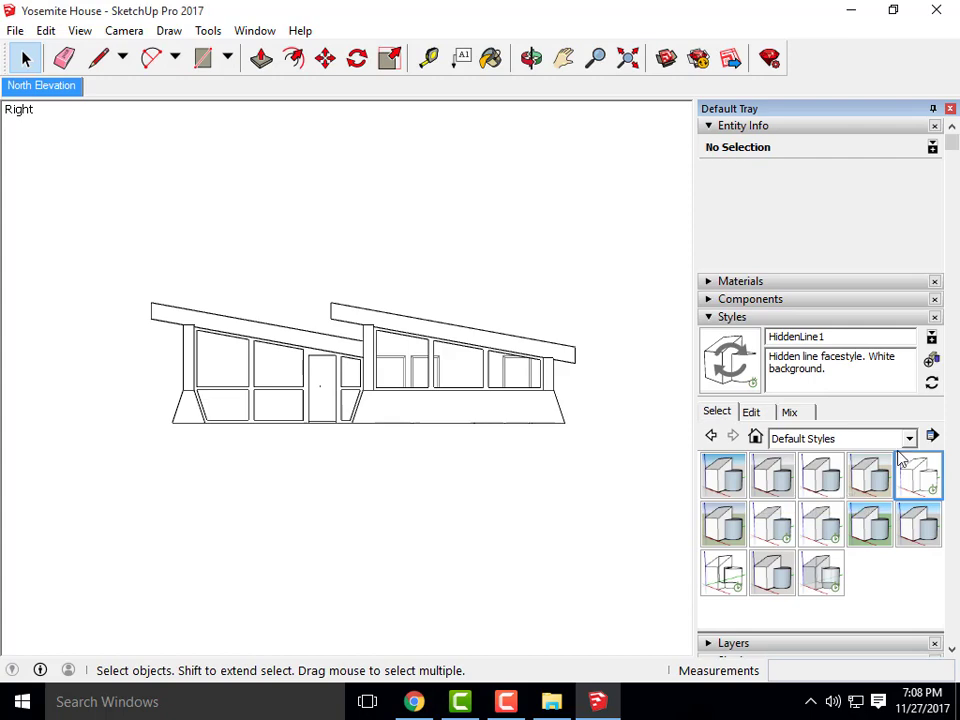
- Try sketchy styles from the Sketchy Edges collection on the elevation and settle on Pen Grey
click(910, 440)
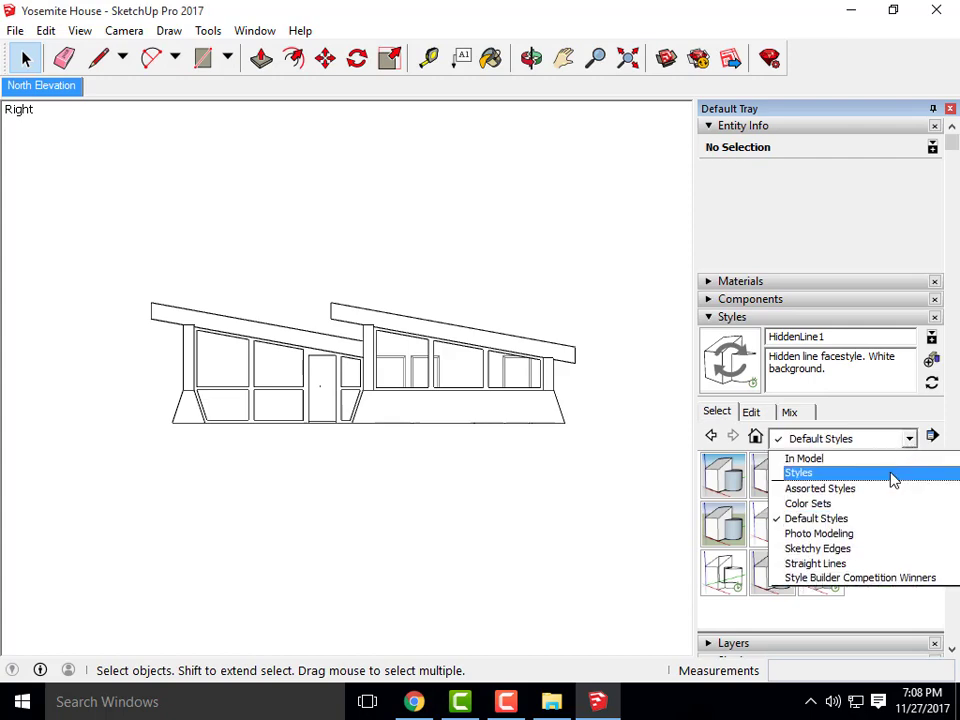
click(842, 548)
click(884, 538)
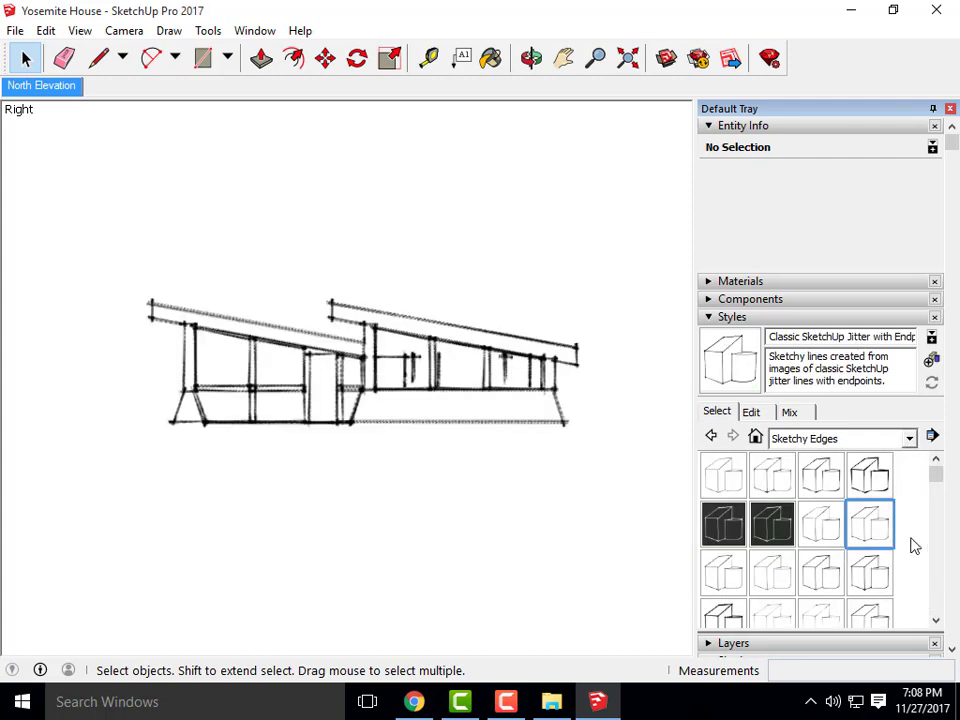
drag(936, 476, 936, 519)
click(840, 510)
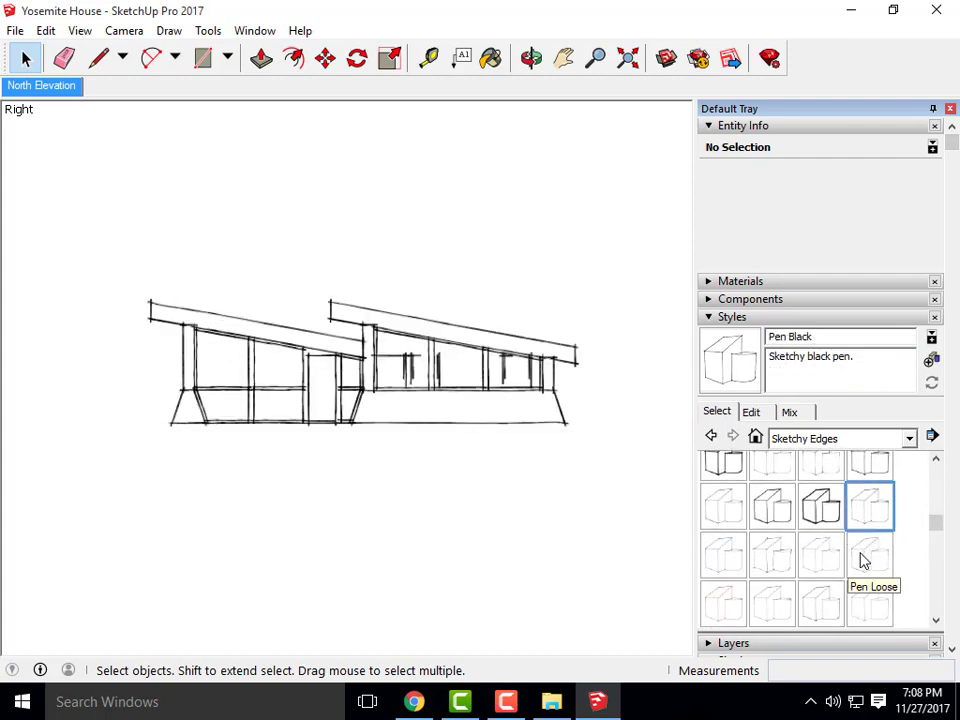
click(840, 558)
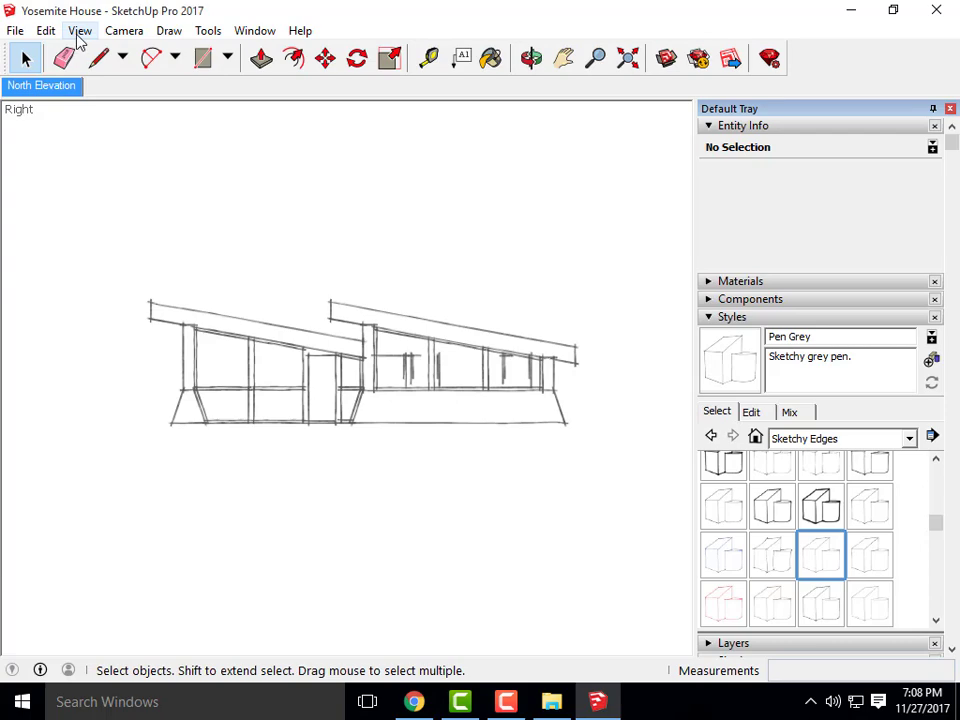
- Export the sketchy elevation as a JPEG named "Yosemite House- Pen Grey" in the Week 16A Content folder
click(15, 31)
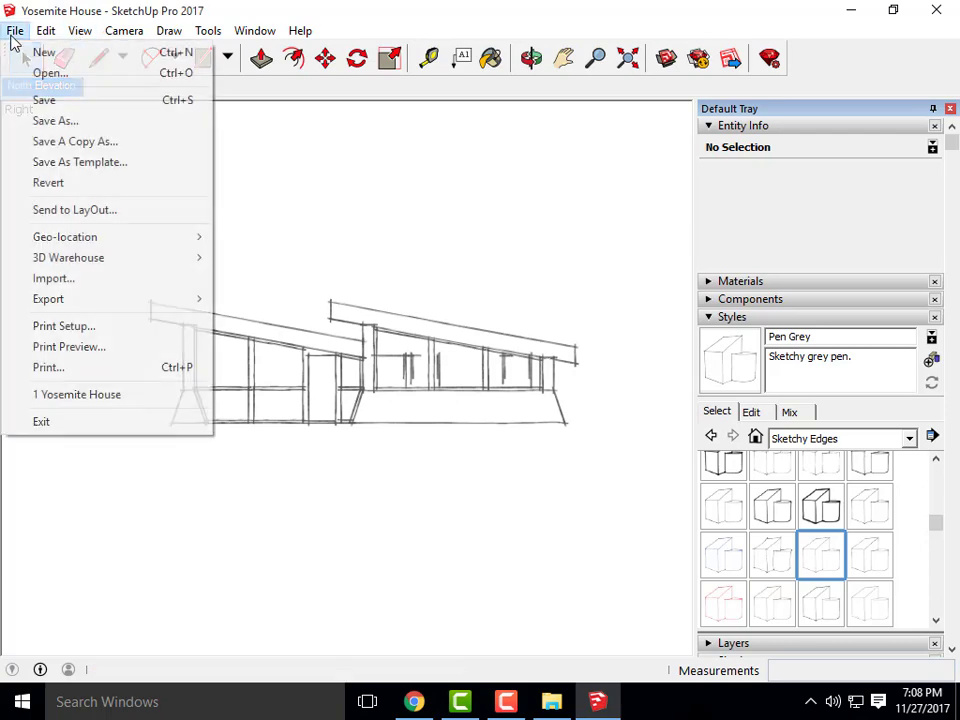
mouse_move(203, 302)
click(262, 319)
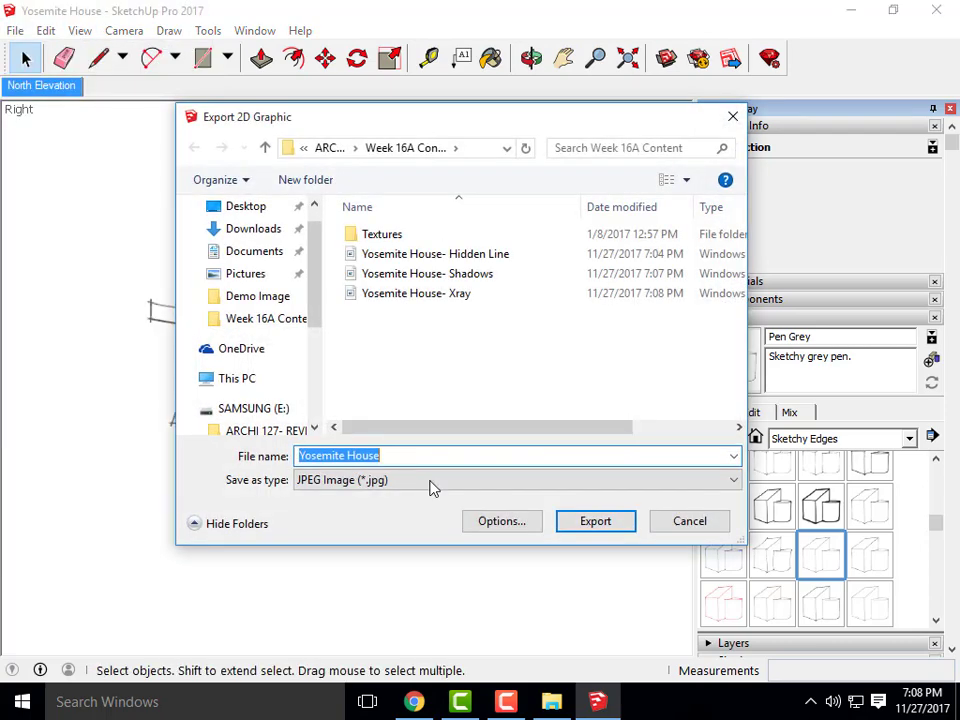
click(407, 453)
text(- Pen)
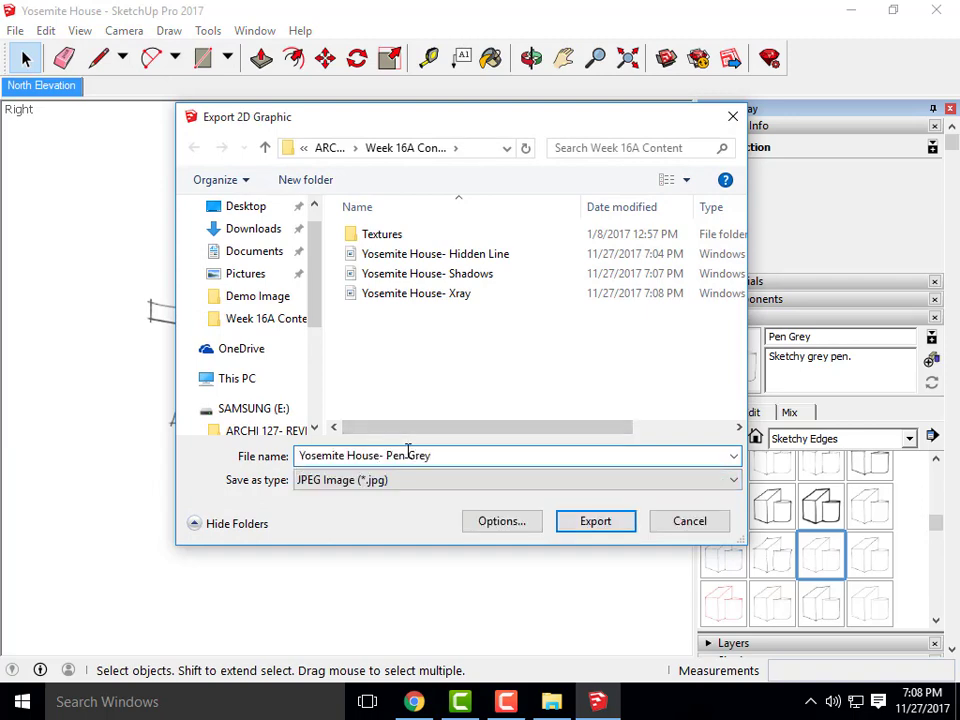
text( Grey)
click(580, 521)
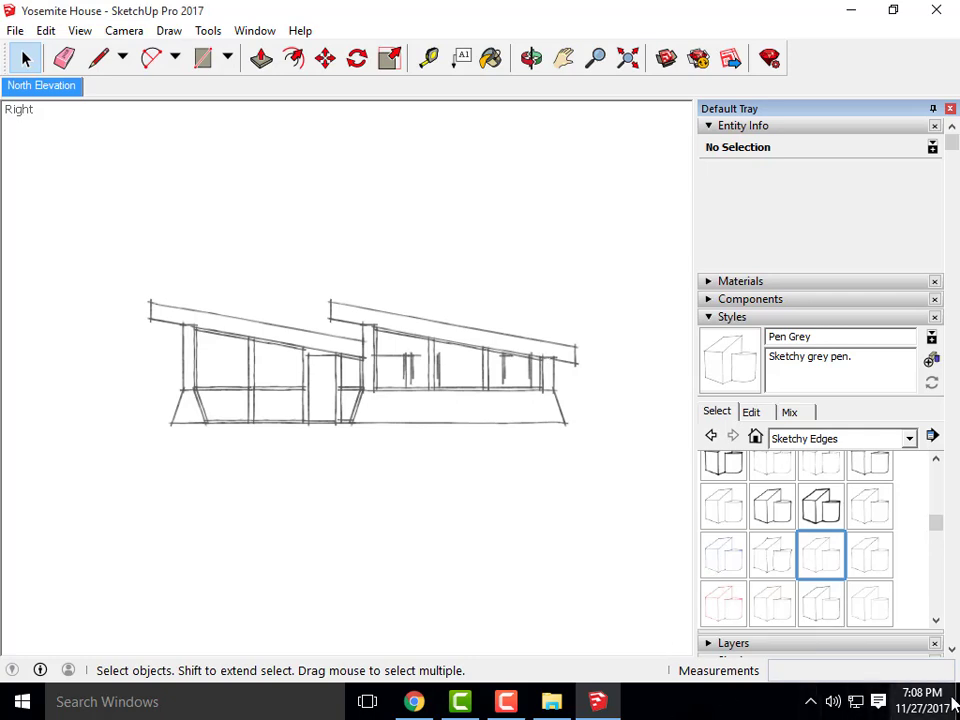
click(507, 703)
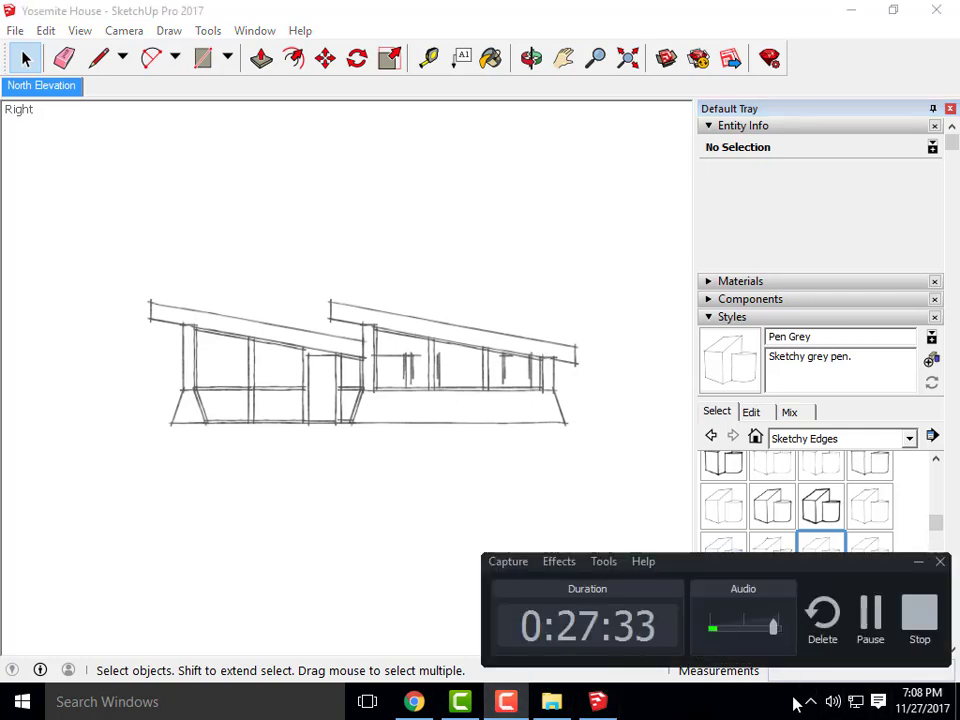
click(872, 636)
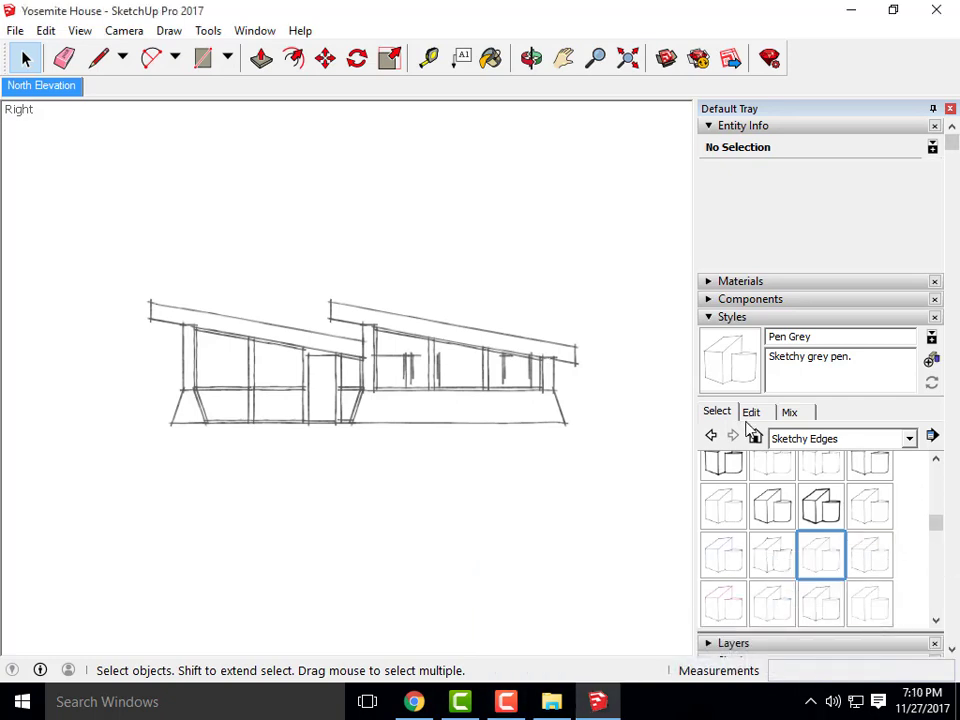
click(505, 702)
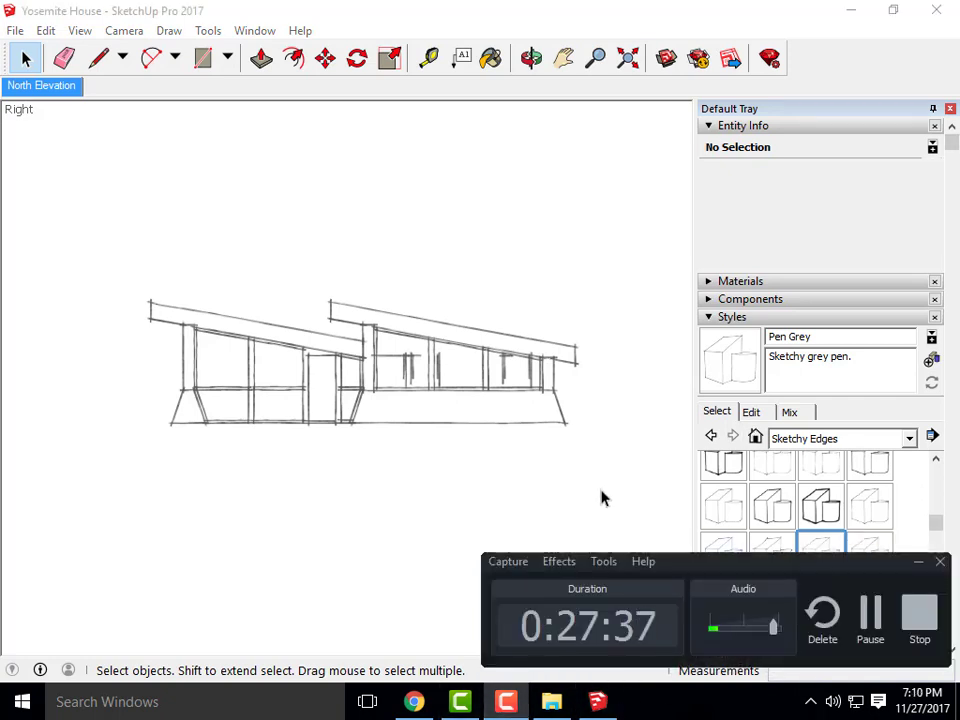
click(920, 566)
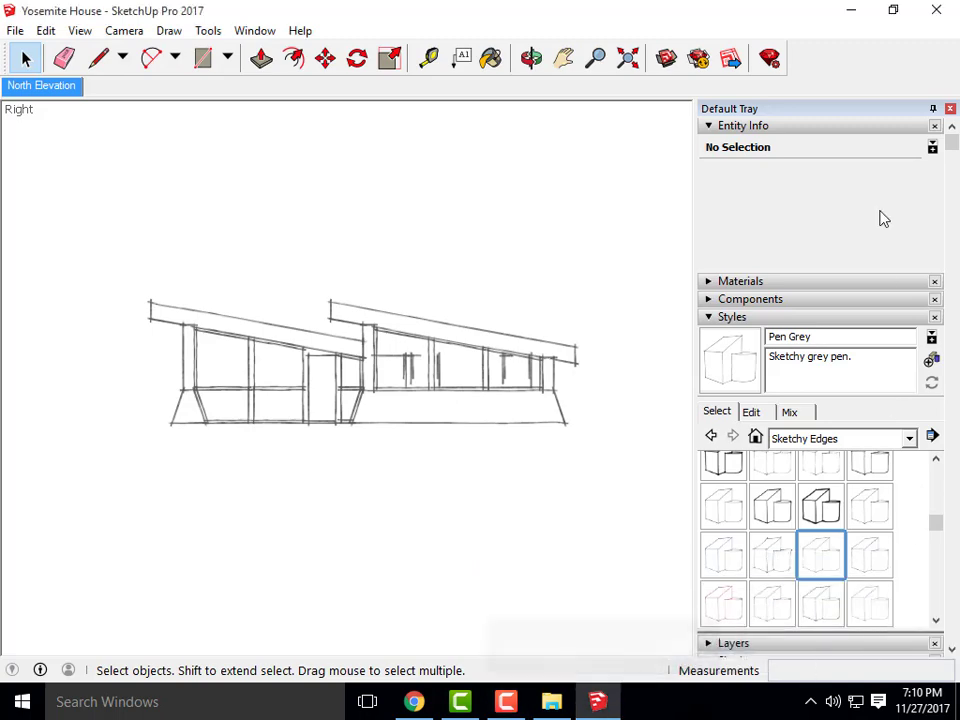
- Minimize SketchUp, search Windows for "photo" and launch Adobe Photoshop CS6 (64 Bit)
click(850, 11)
click(140, 701)
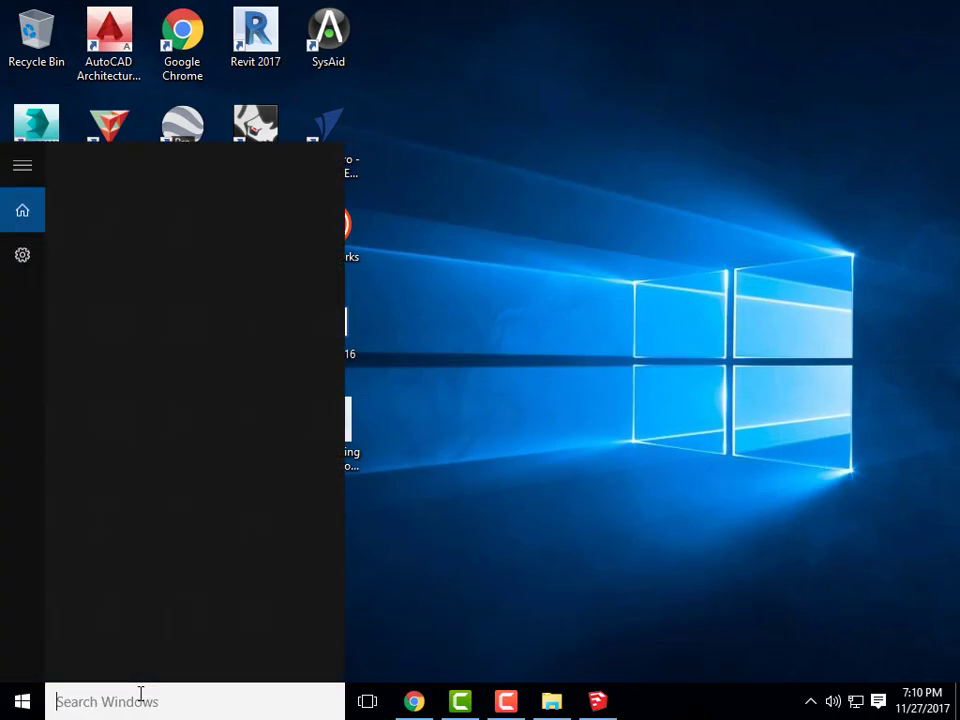
text(phot)
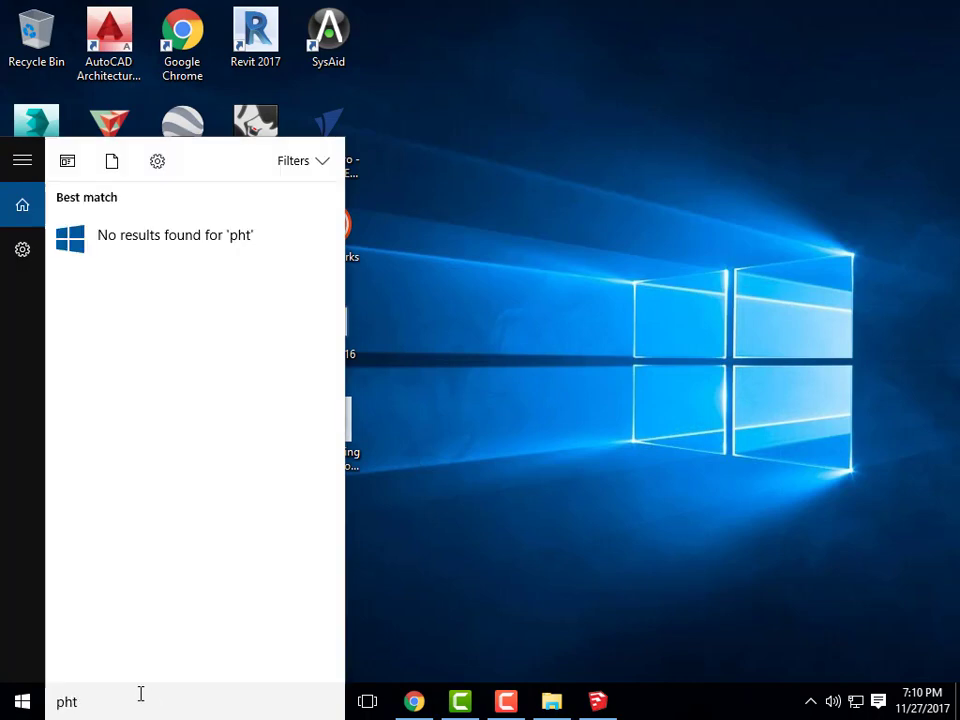
key(BackSpace)
text(oto)
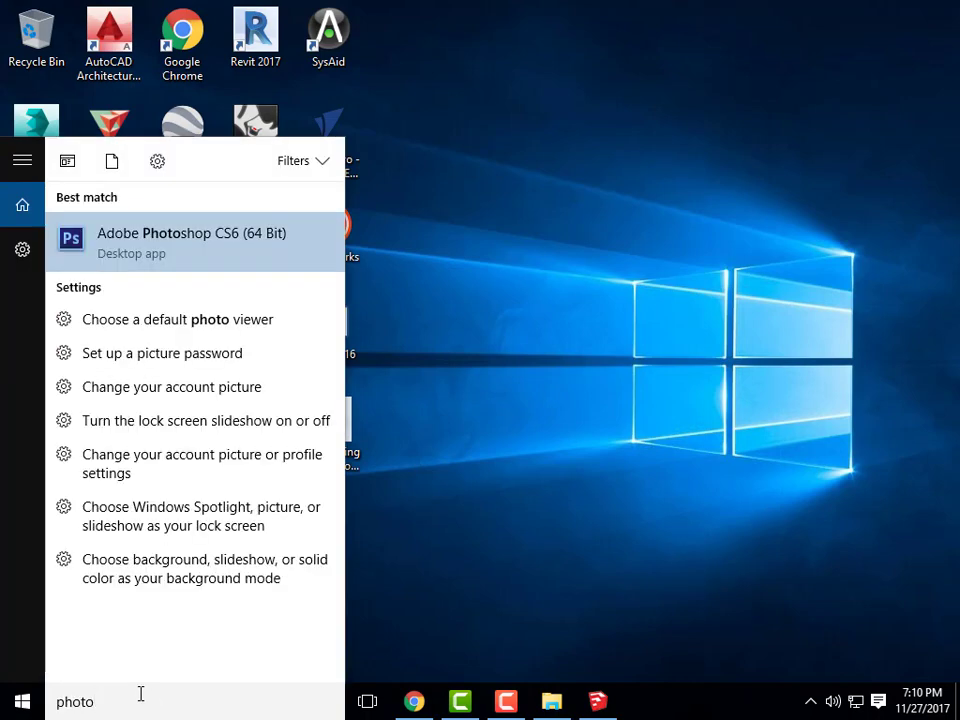
click(242, 259)
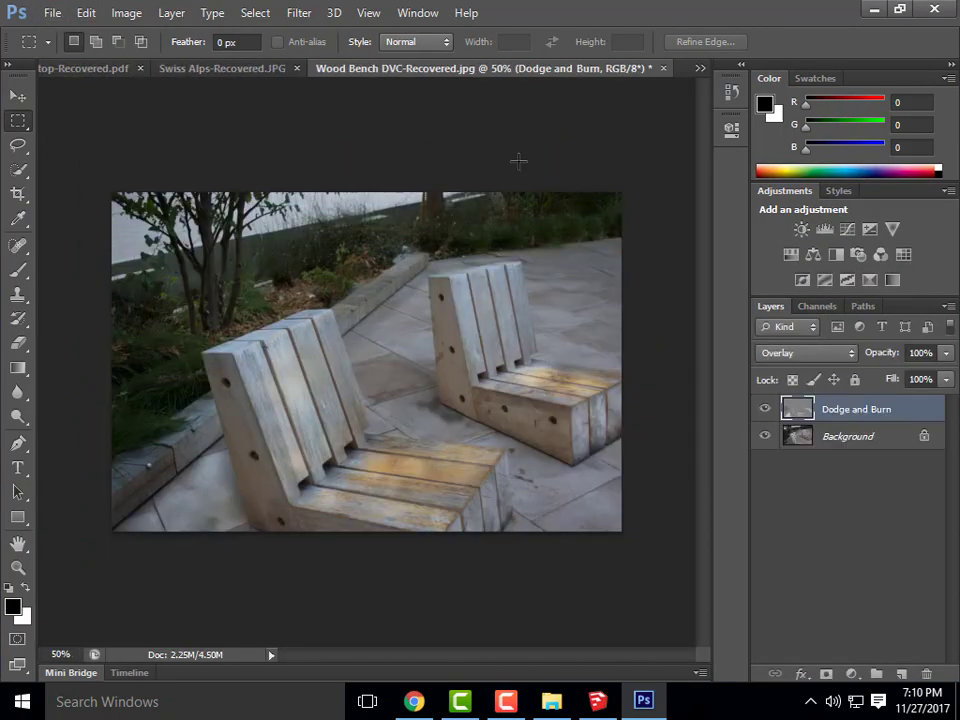
- Close the recovered Wood Bench DVC, Swiss Alps and Italian Rooftop documents without saving their changes
click(662, 68)
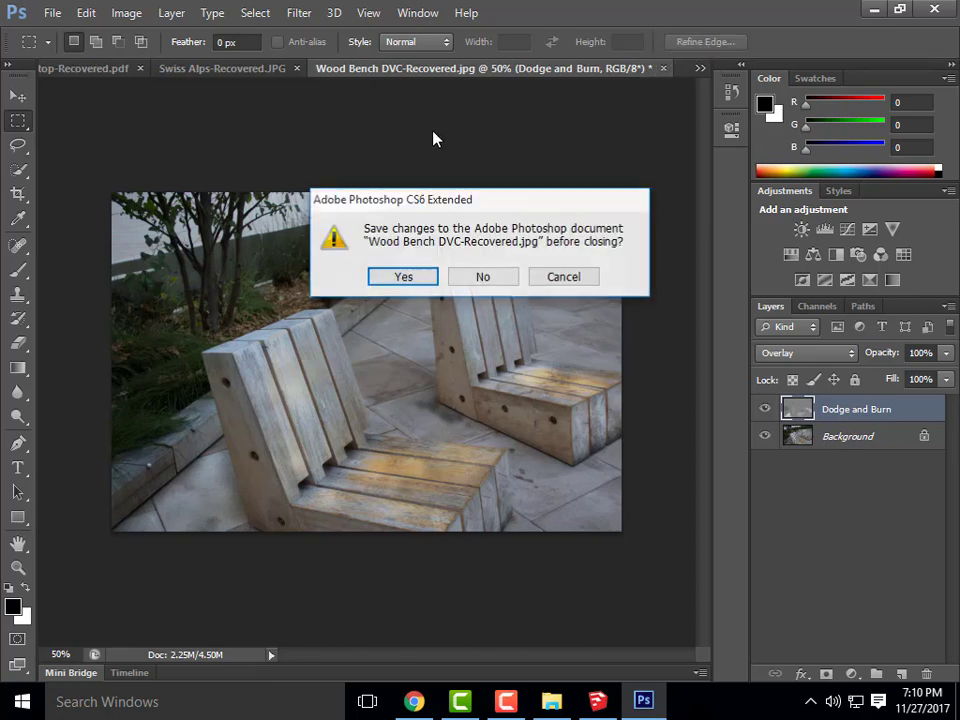
click(485, 276)
click(662, 68)
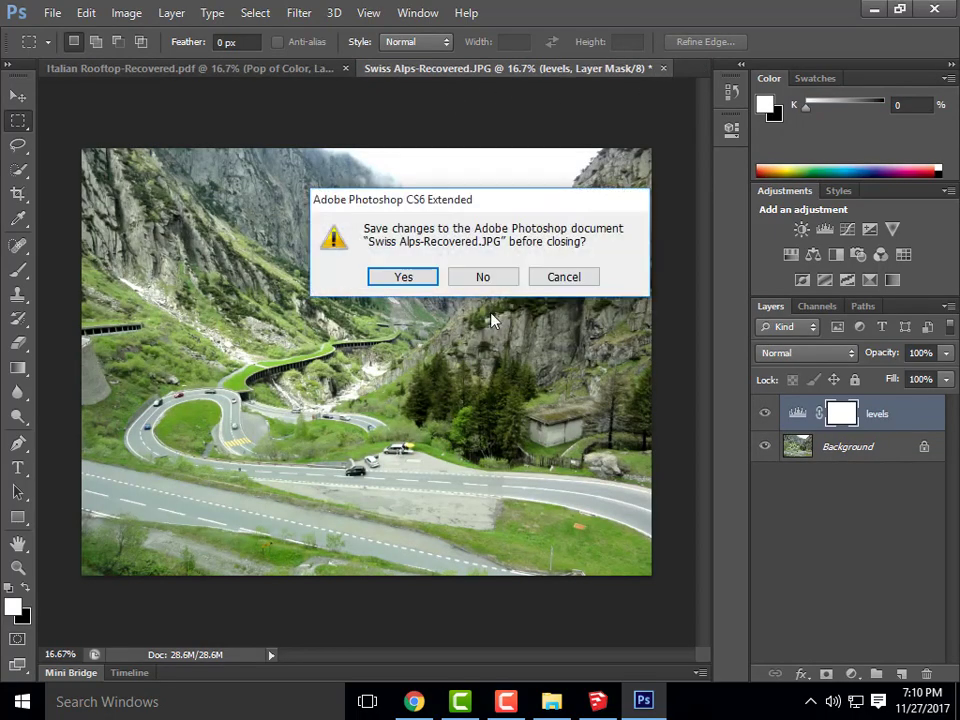
click(482, 276)
click(402, 68)
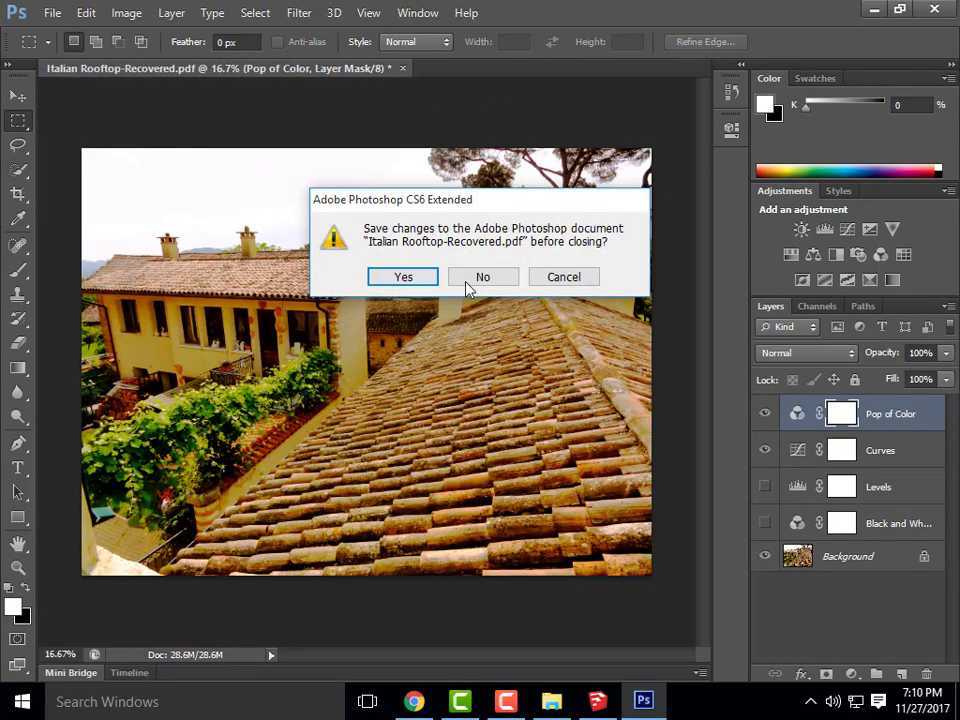
click(482, 276)
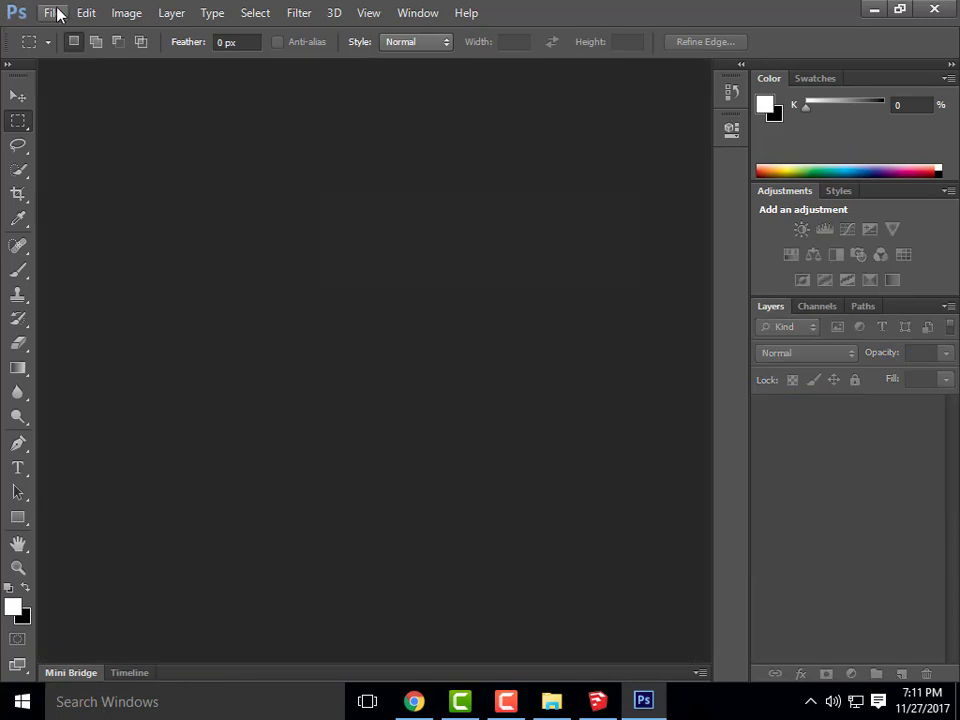
- Open the "Yosemite House- Hidden Line" image from the Week 16A Content folder in ARCHI 135- DIGITAL TOOLS- FALL 2017 on drive E
click(52, 13)
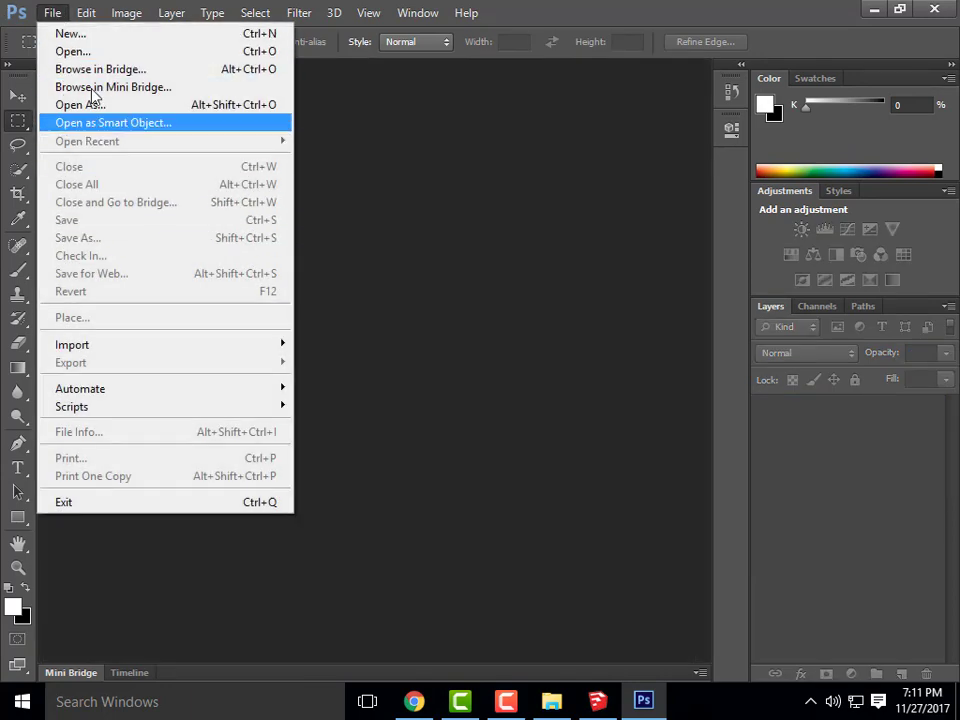
click(92, 52)
click(484, 80)
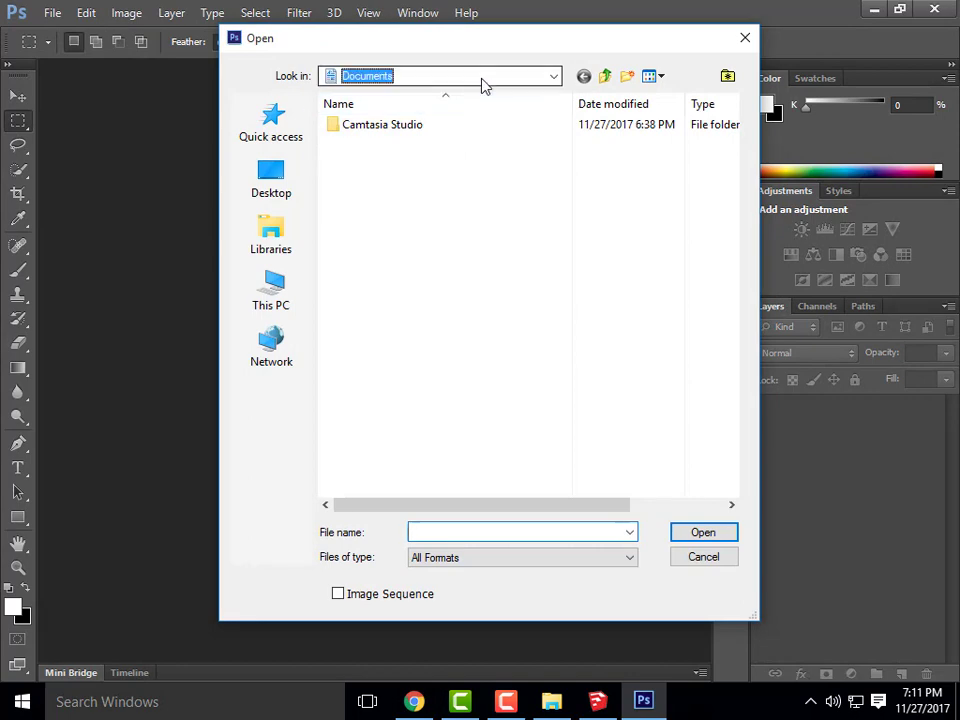
click(402, 349)
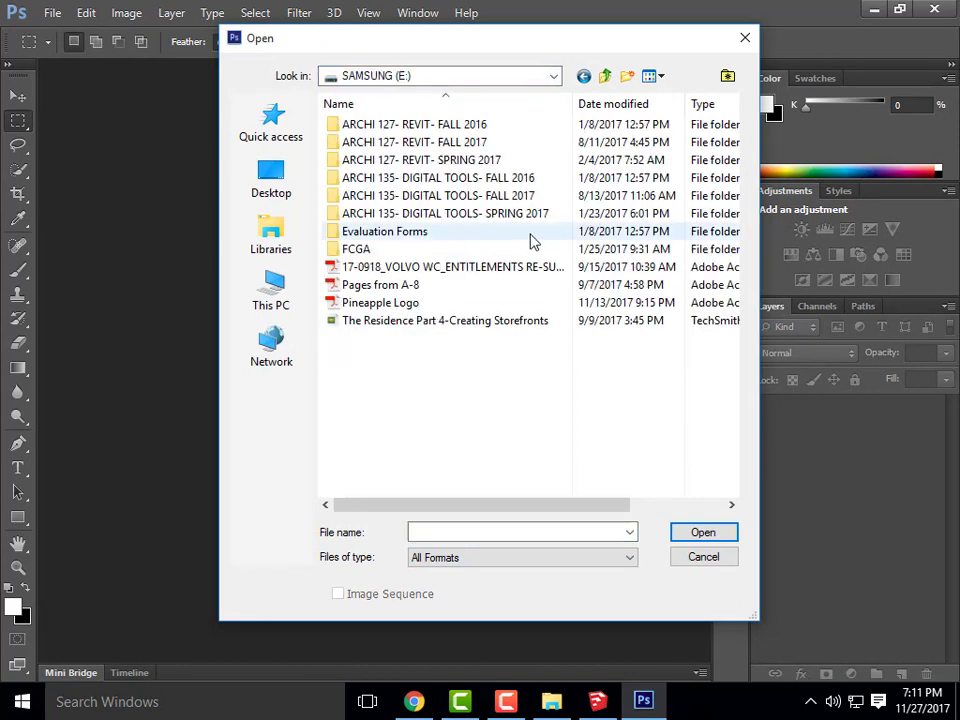
double_click(510, 197)
scroll(450, 400, down, 3)
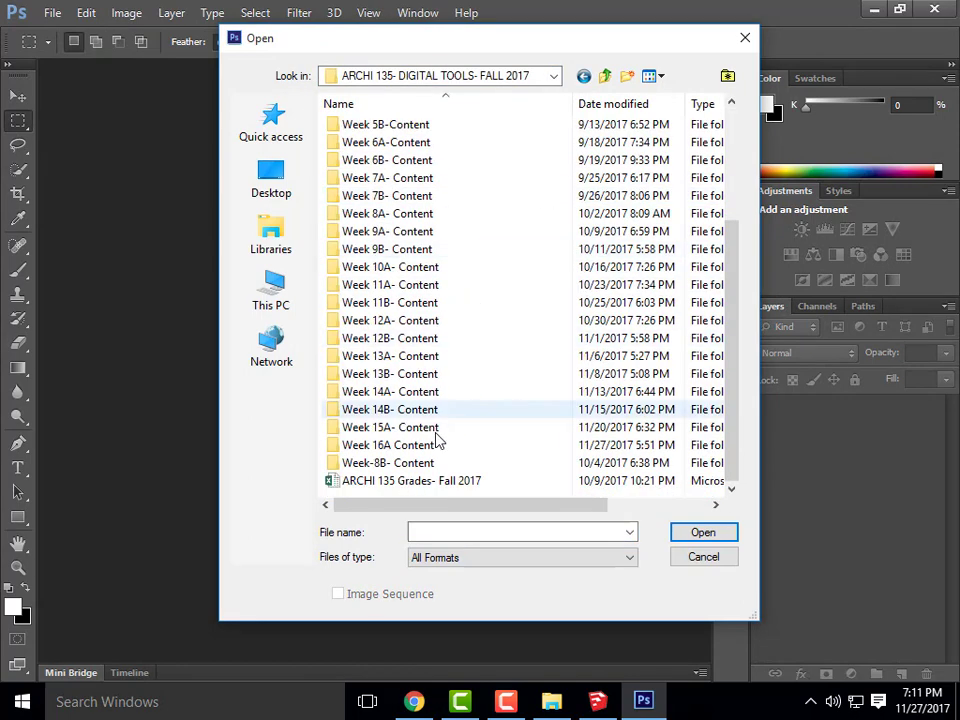
double_click(420, 446)
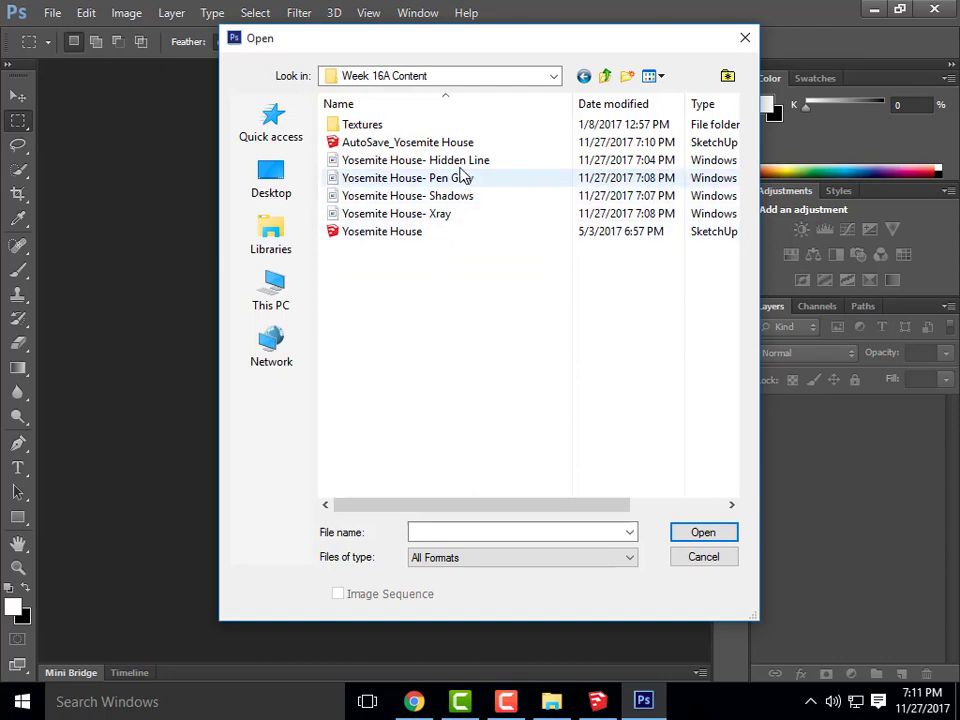
click(440, 160)
click(710, 539)
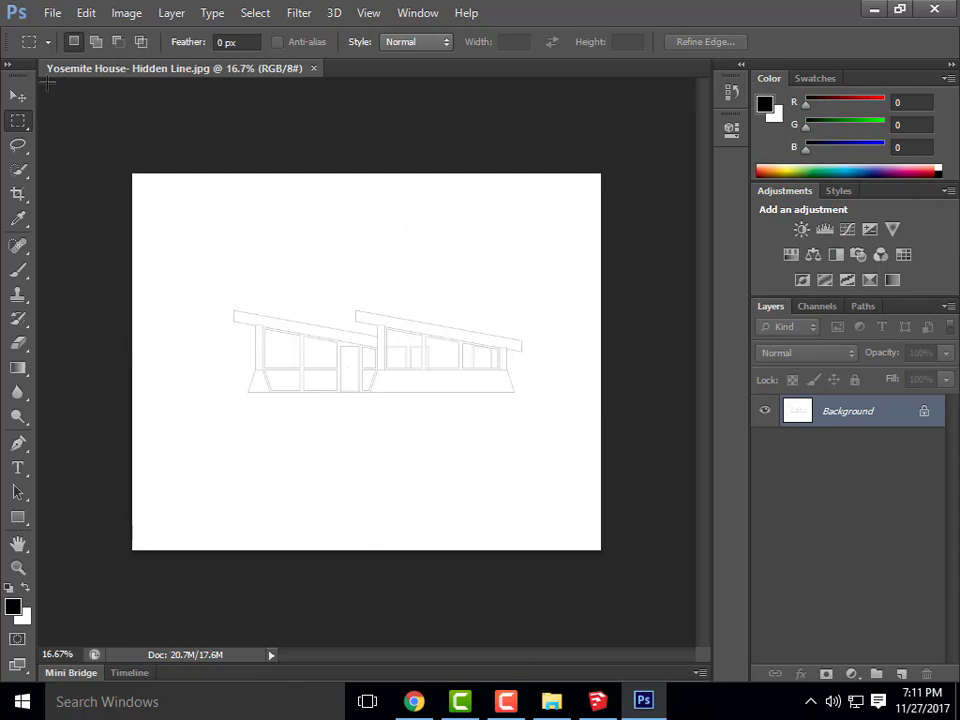
- Place the "Yosemite House- Xray" image at full size as a layer above the hidden line background
click(46, 13)
click(127, 318)
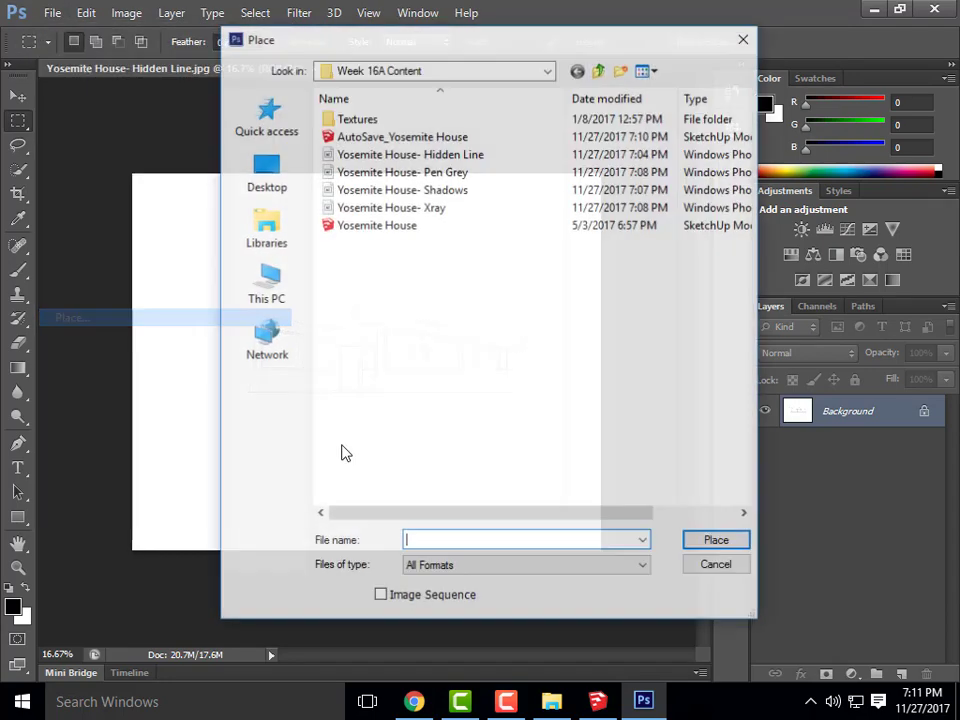
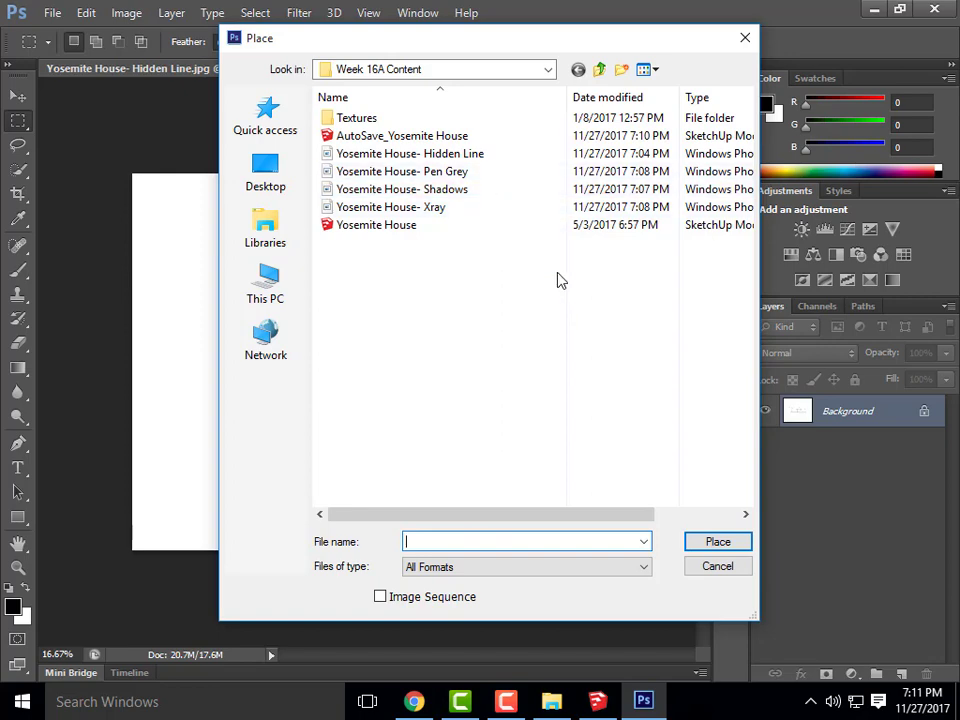
click(463, 209)
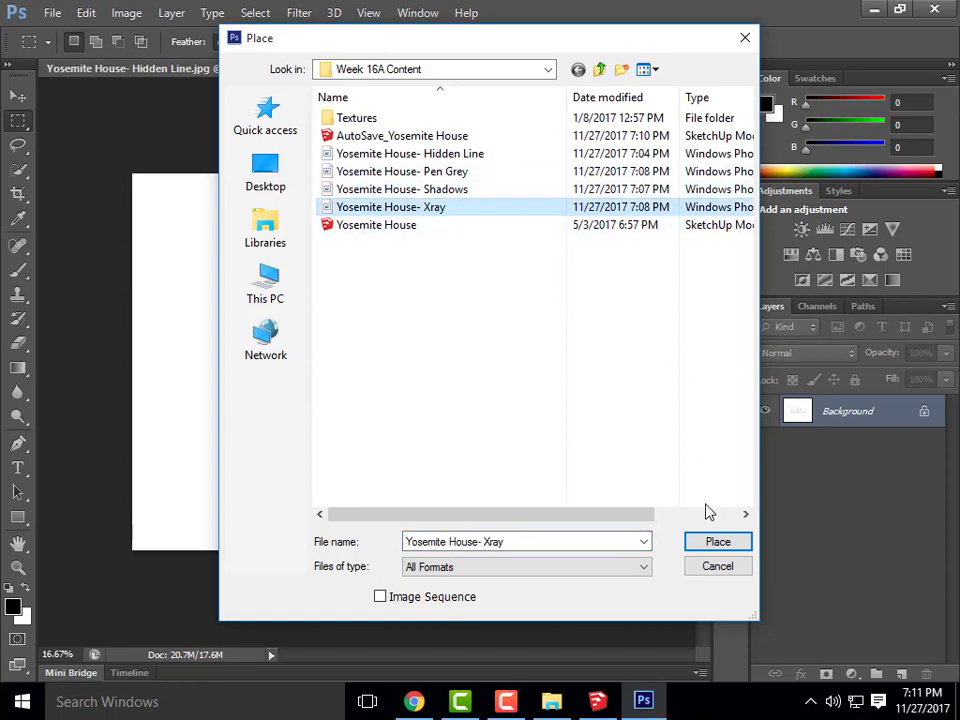
click(718, 541)
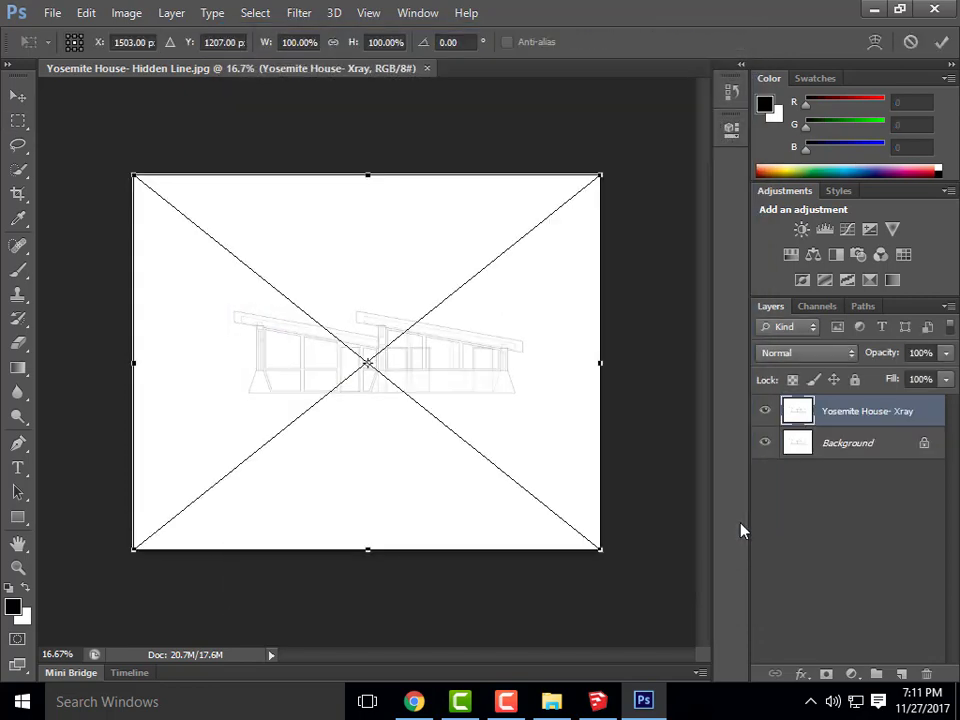
click(18, 96)
click(410, 276)
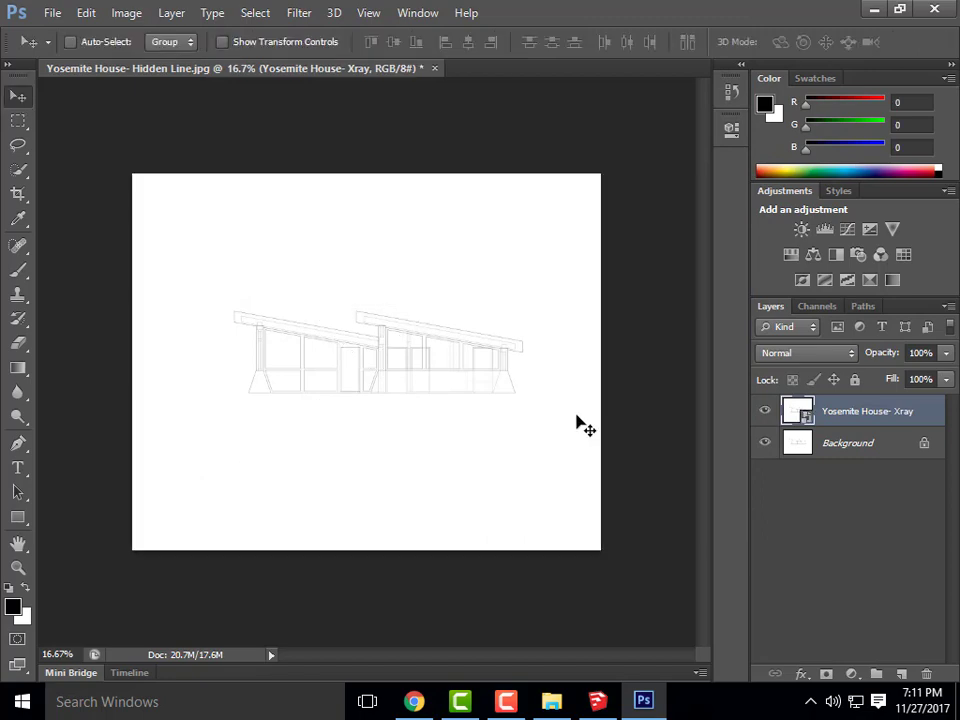
- Place the "Yosemite House- Pen Grey" image at full size as a layer above the Xray layer
click(58, 12)
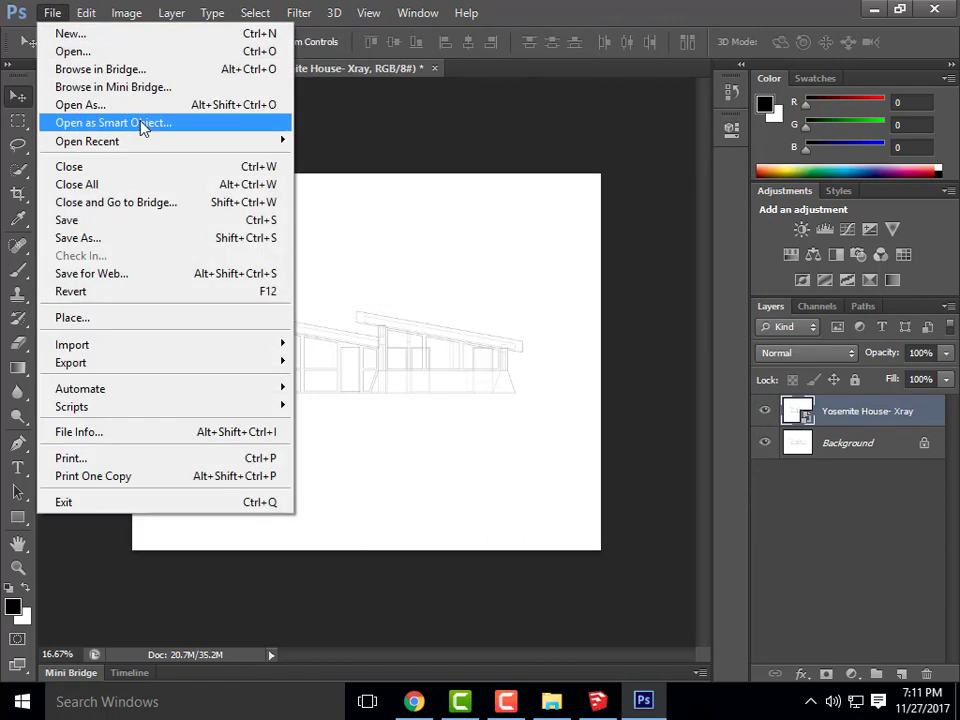
click(107, 318)
click(445, 173)
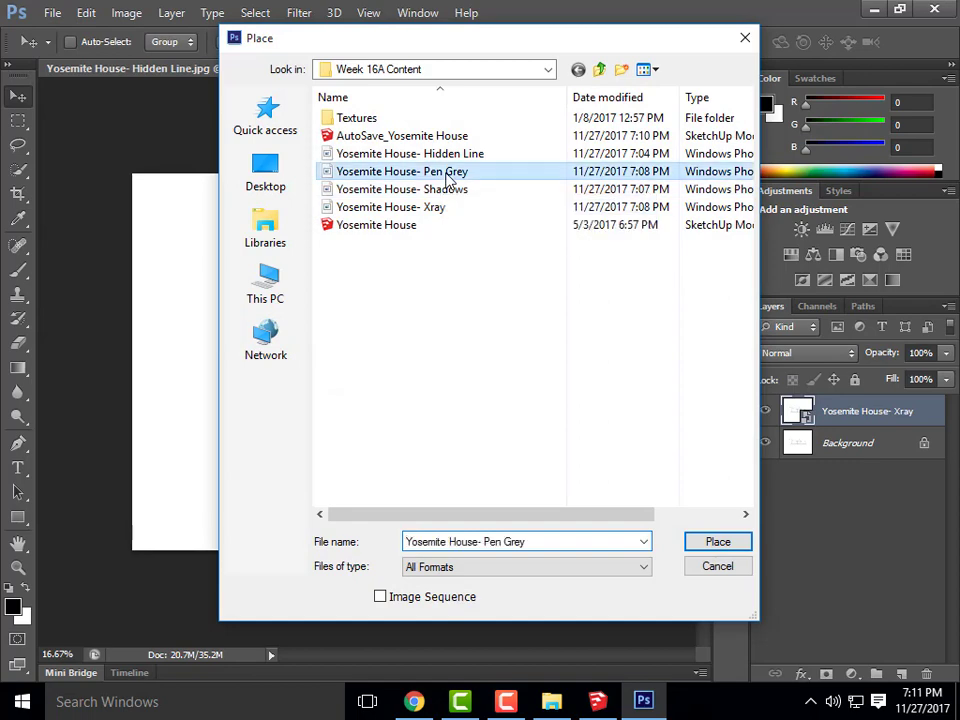
click(718, 541)
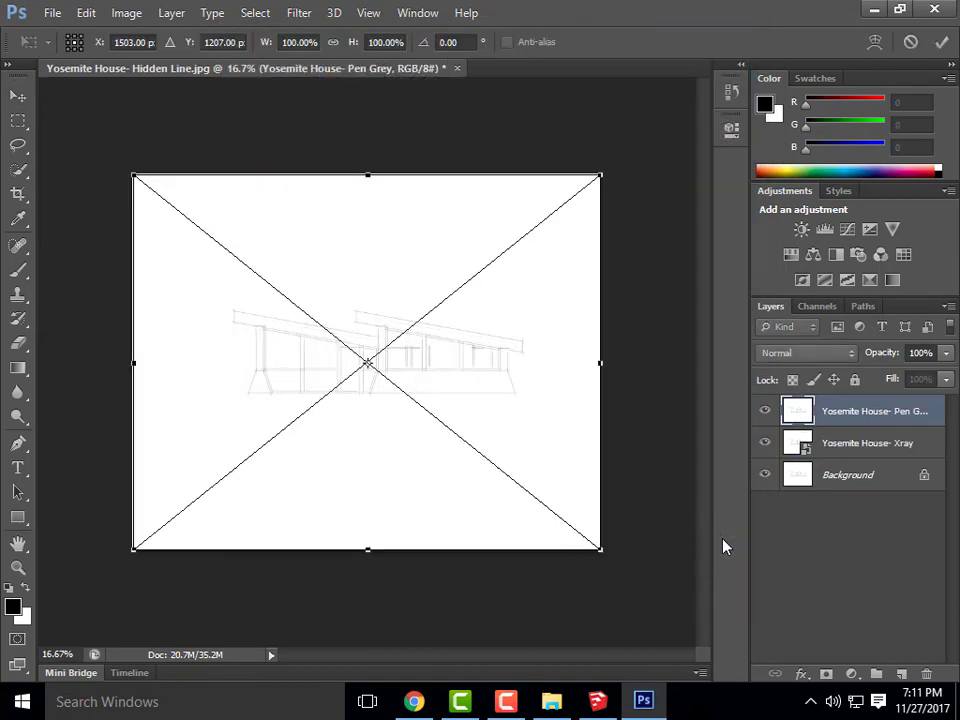
click(942, 43)
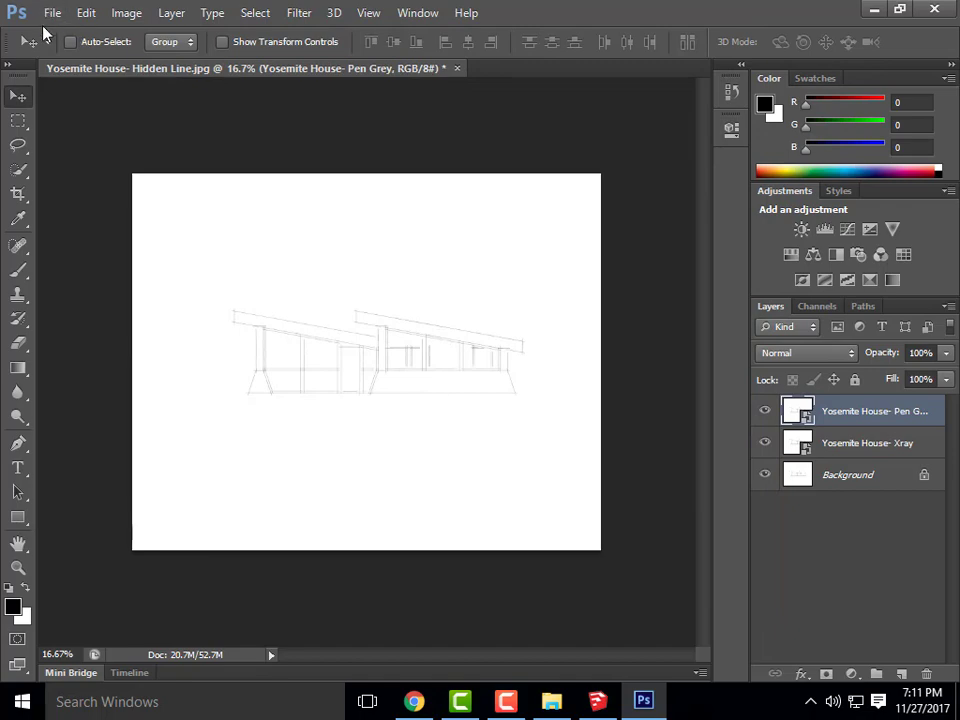
- Place the "Yosemite House- Shadows" image at full size as a layer above the Pen Grey layer
click(47, 13)
click(160, 327)
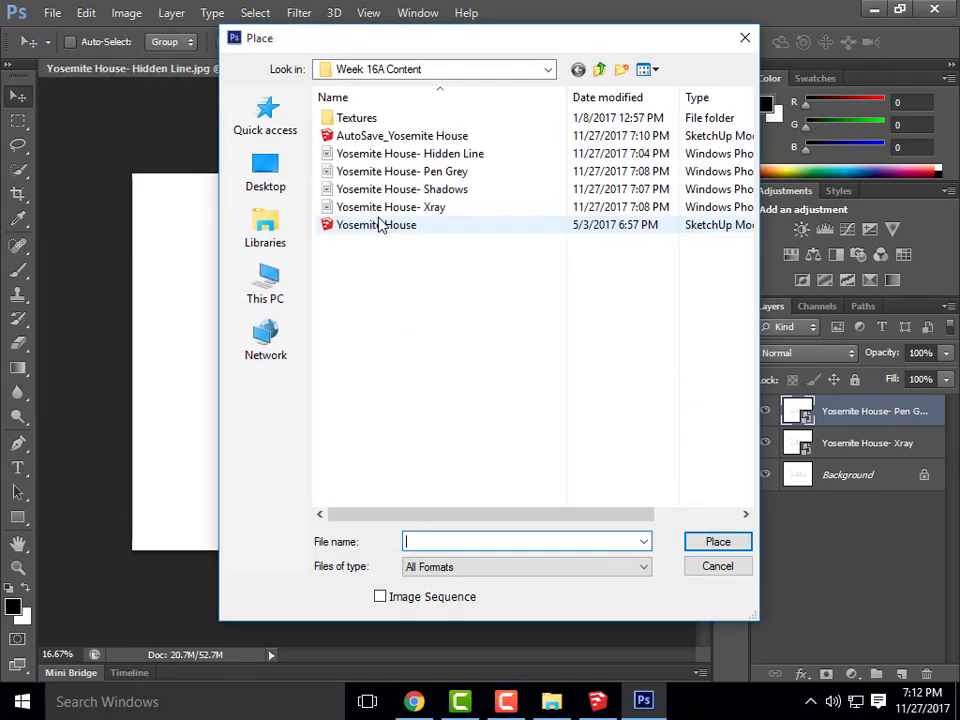
click(403, 190)
click(717, 542)
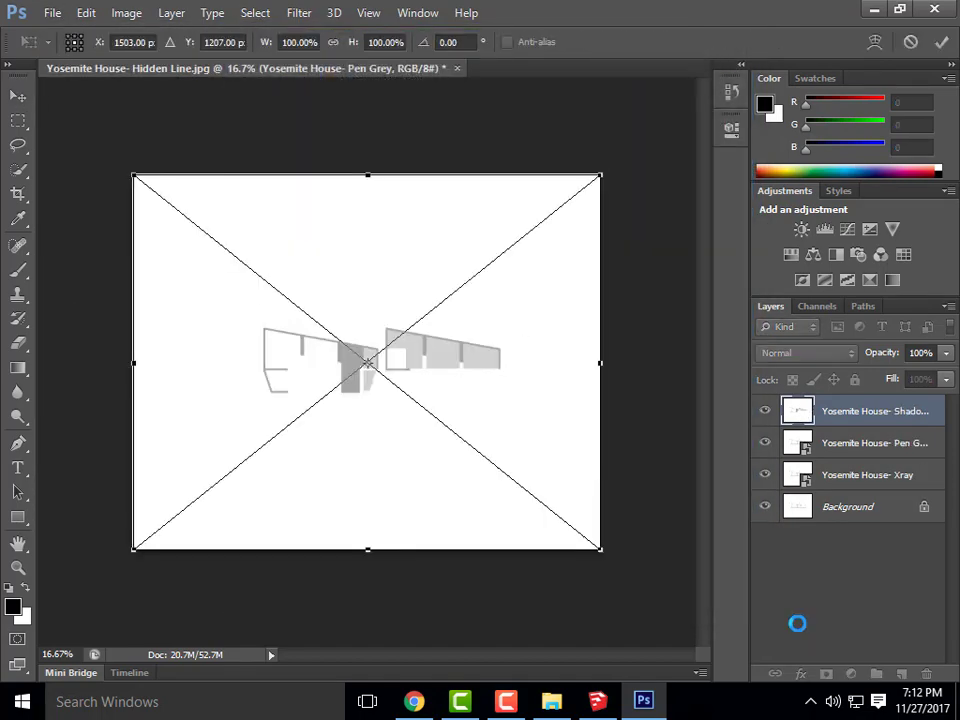
click(19, 96)
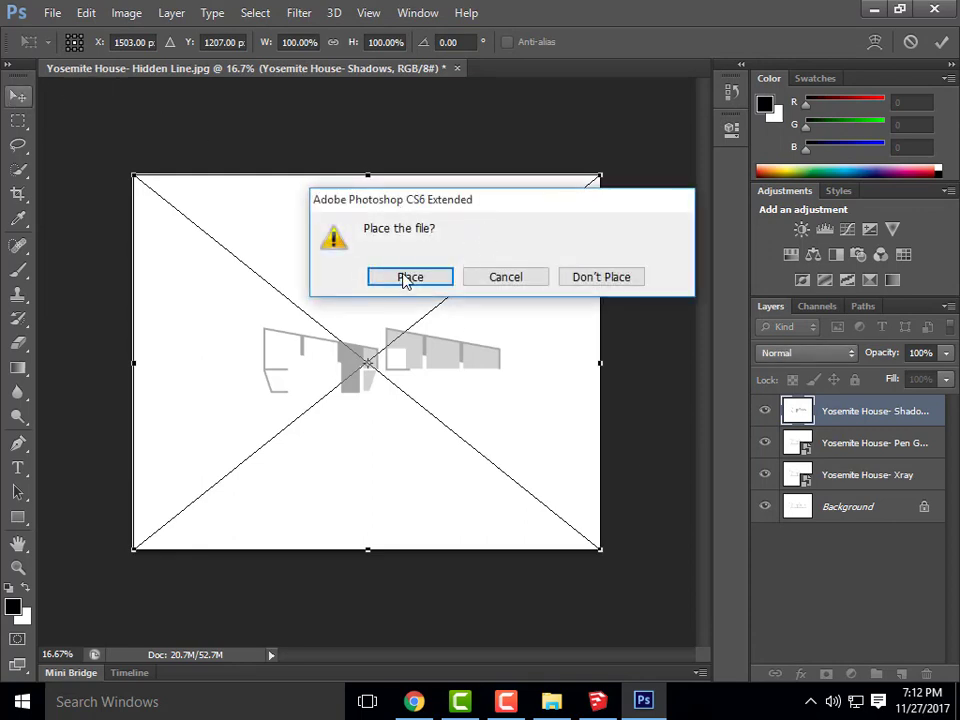
click(405, 279)
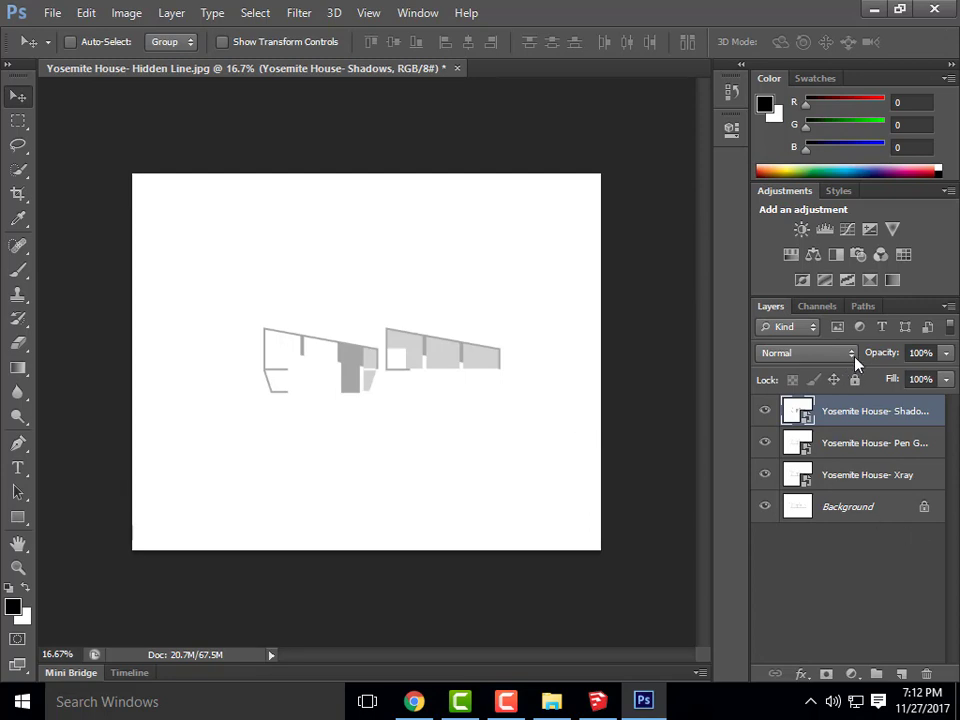
- Rasterize the Yosemite House- Xray layer and set its blend mode to Multiply
click(932, 636)
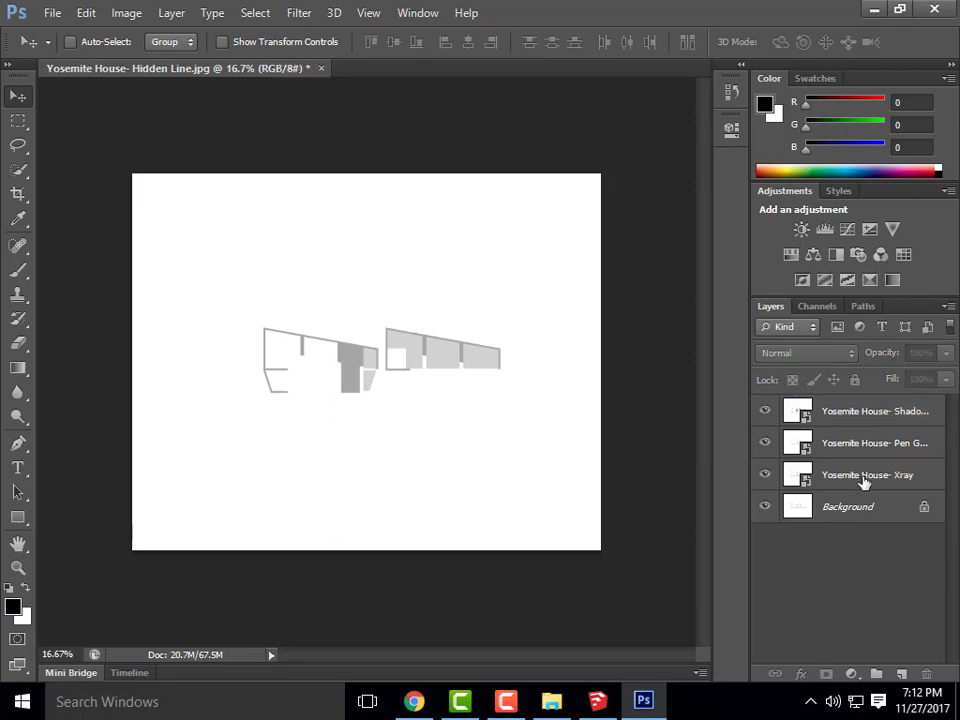
click(865, 480)
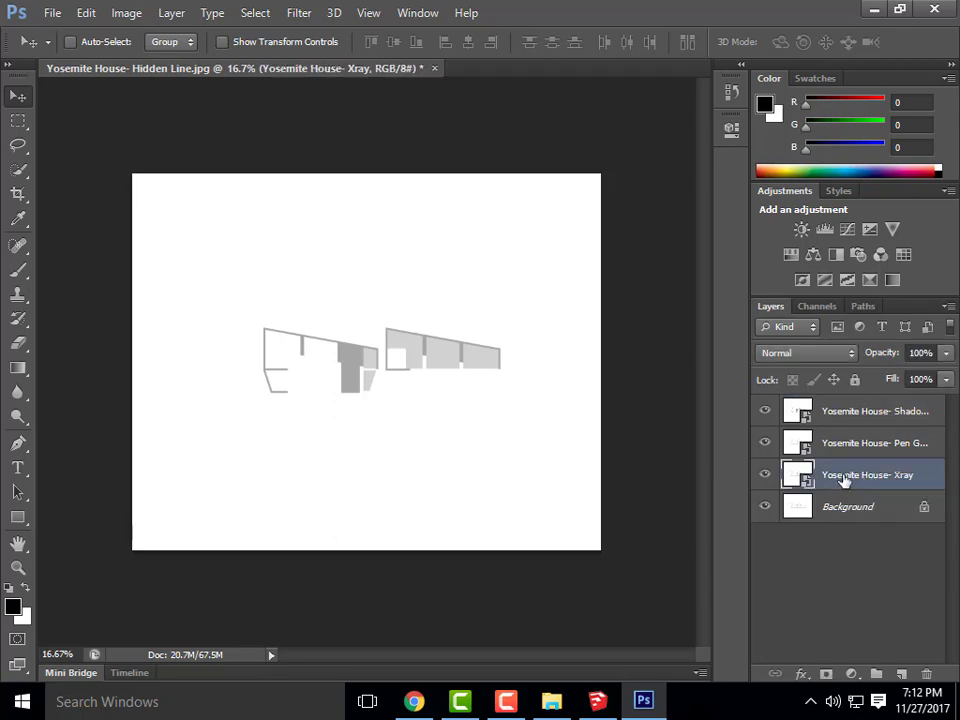
right_click(843, 481)
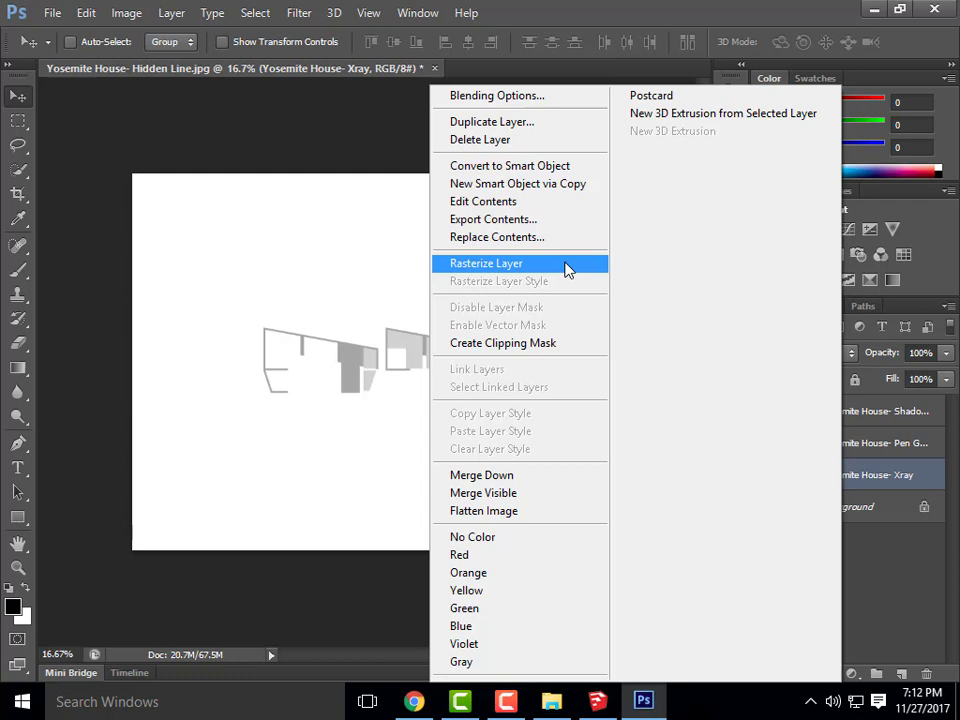
click(565, 265)
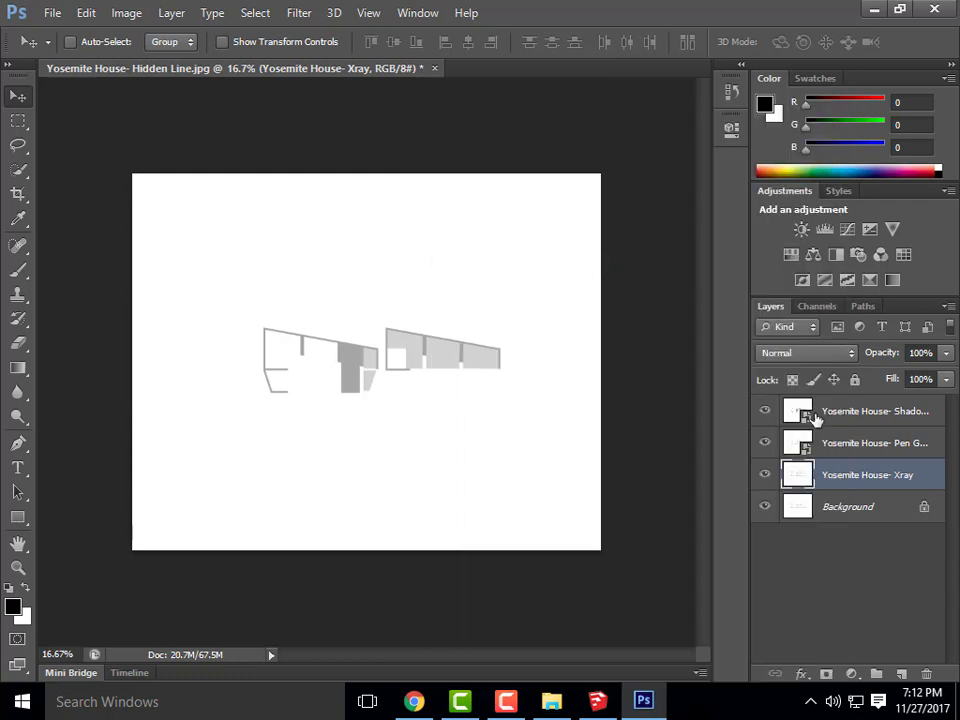
click(811, 360)
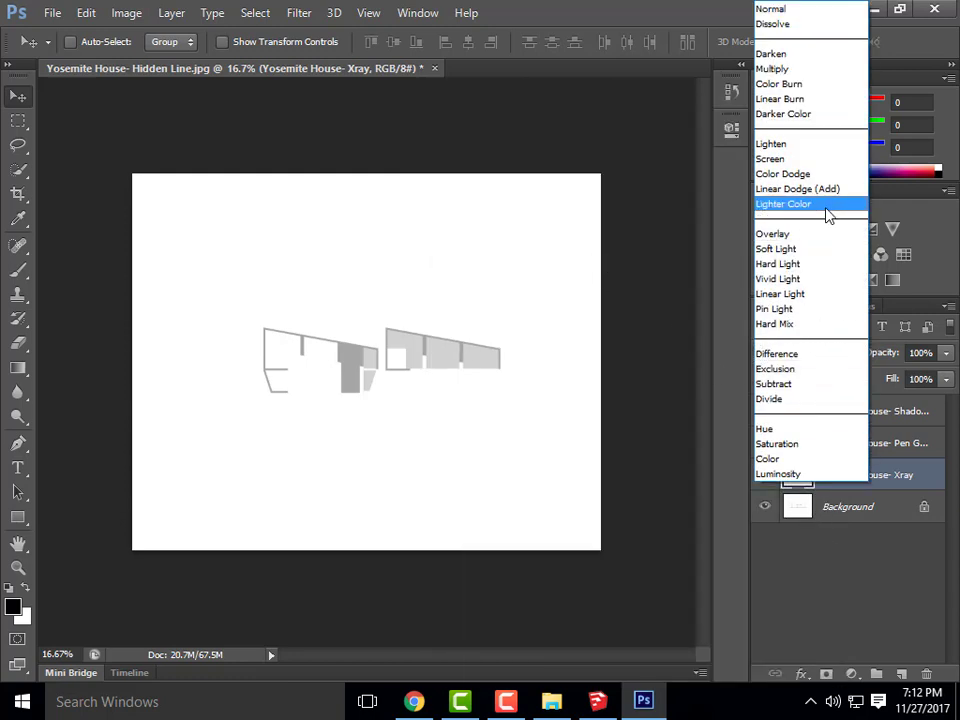
click(808, 69)
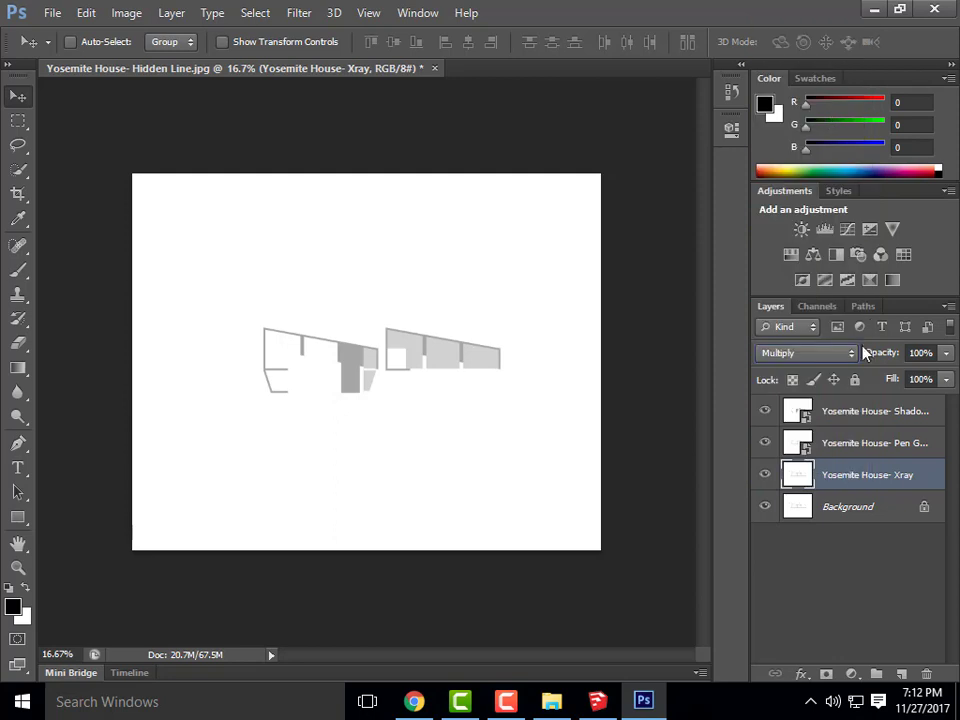
- Rasterize the Yosemite House- Pen Grey layer and set its blend mode to Multiply
click(860, 447)
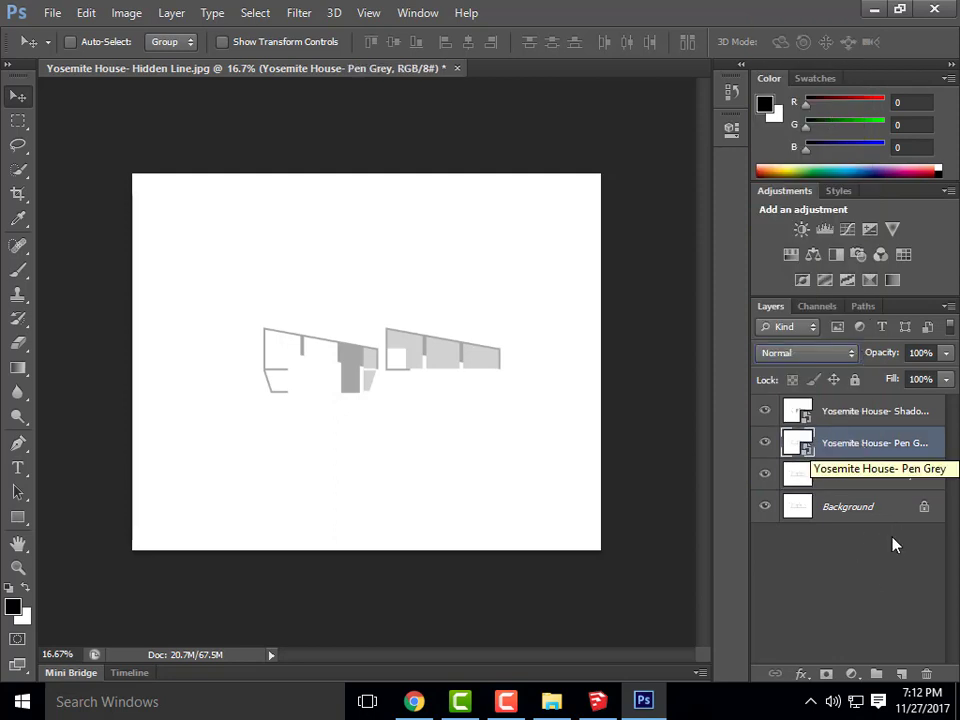
right_click(843, 449)
click(555, 266)
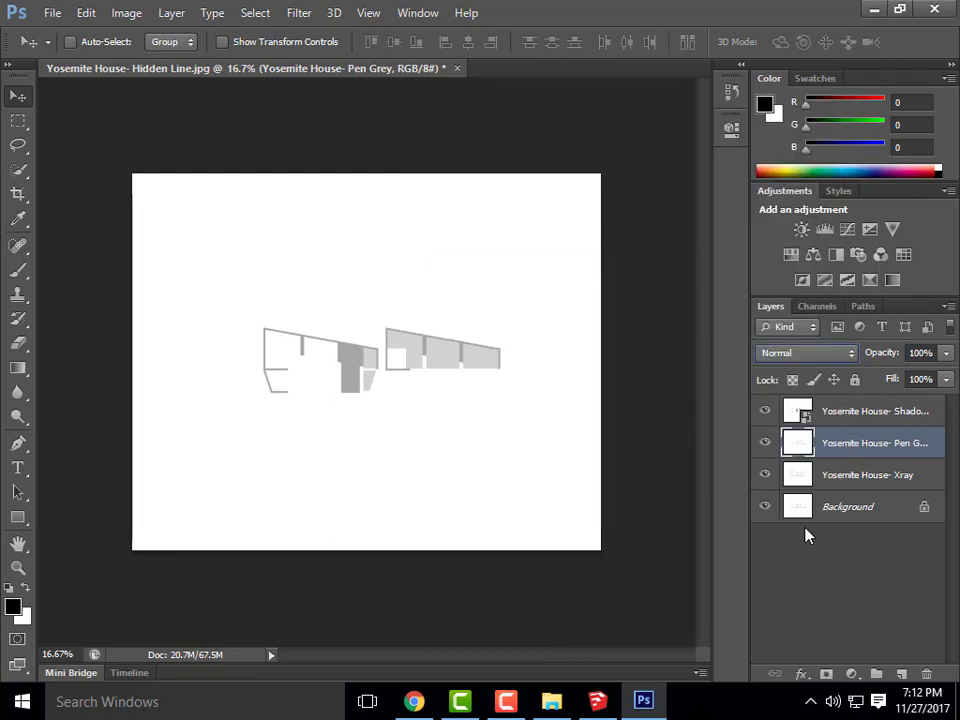
click(820, 353)
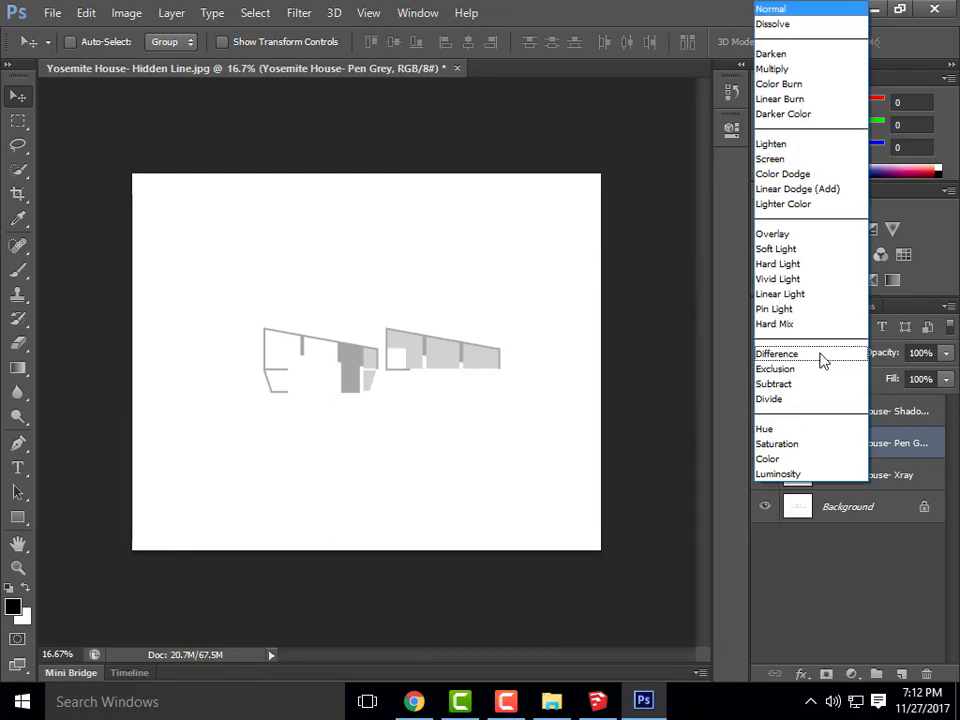
click(793, 71)
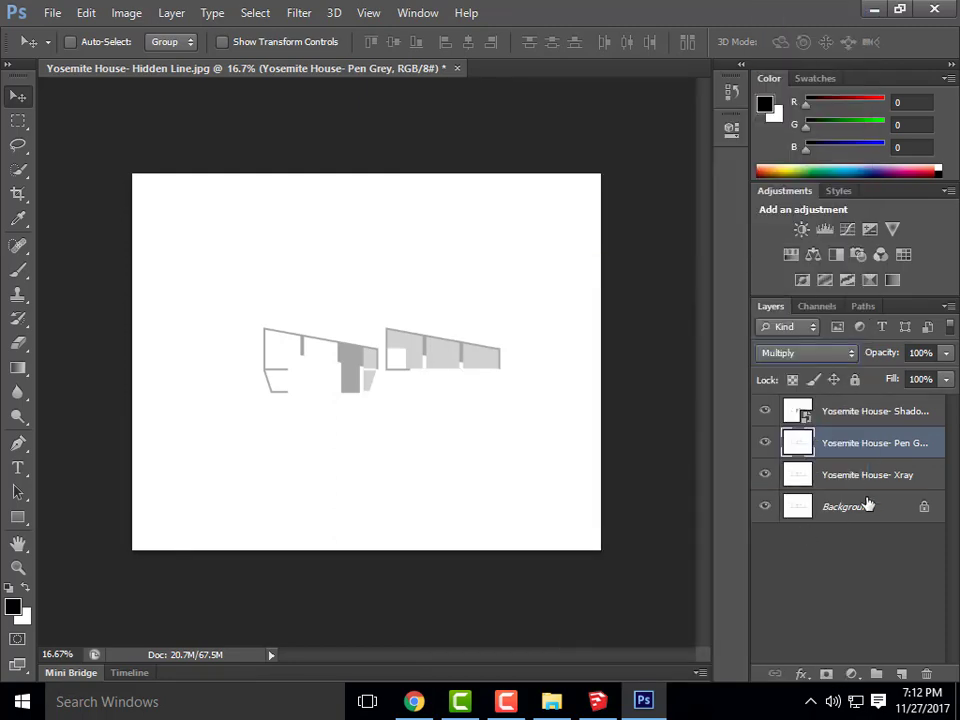
- Rasterize the Yosemite House- Shadows layer and set its blend mode to Multiply
click(876, 414)
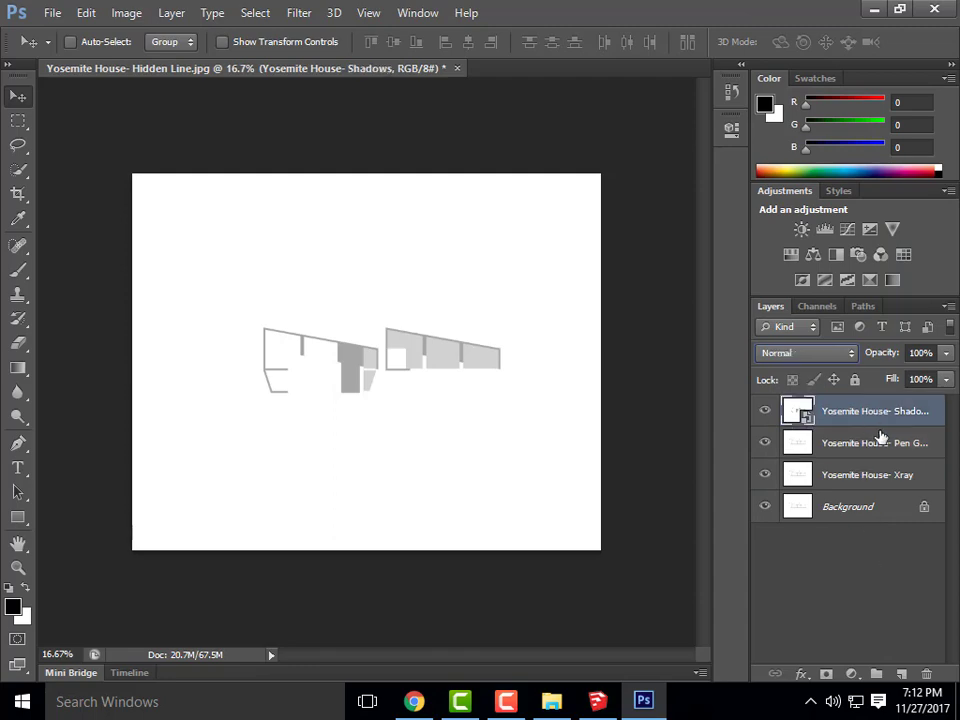
right_click(808, 418)
click(540, 263)
click(826, 356)
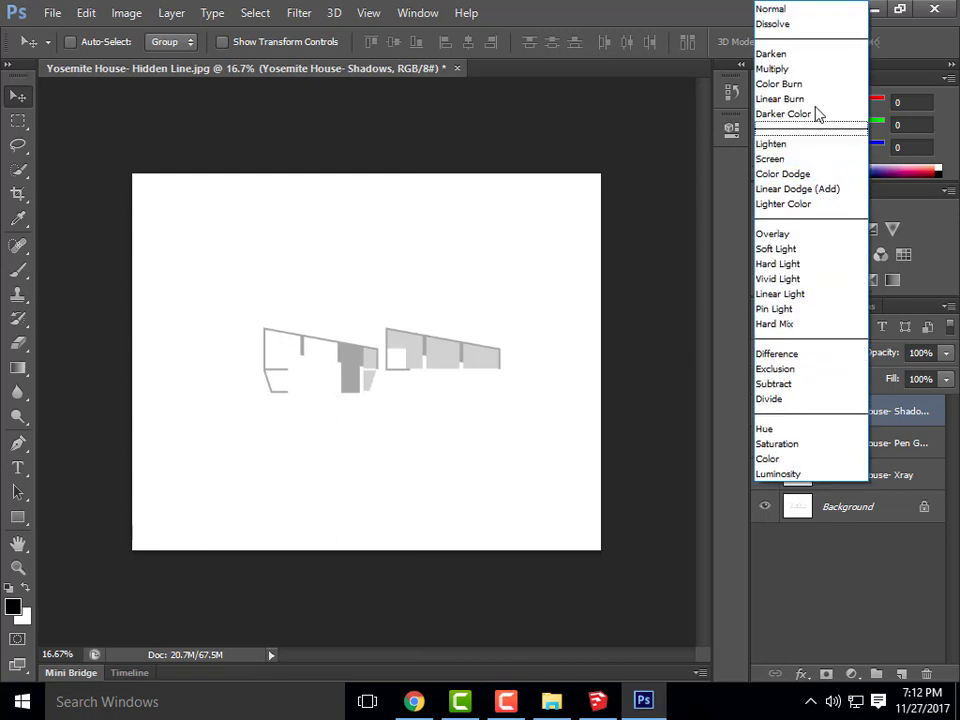
click(810, 67)
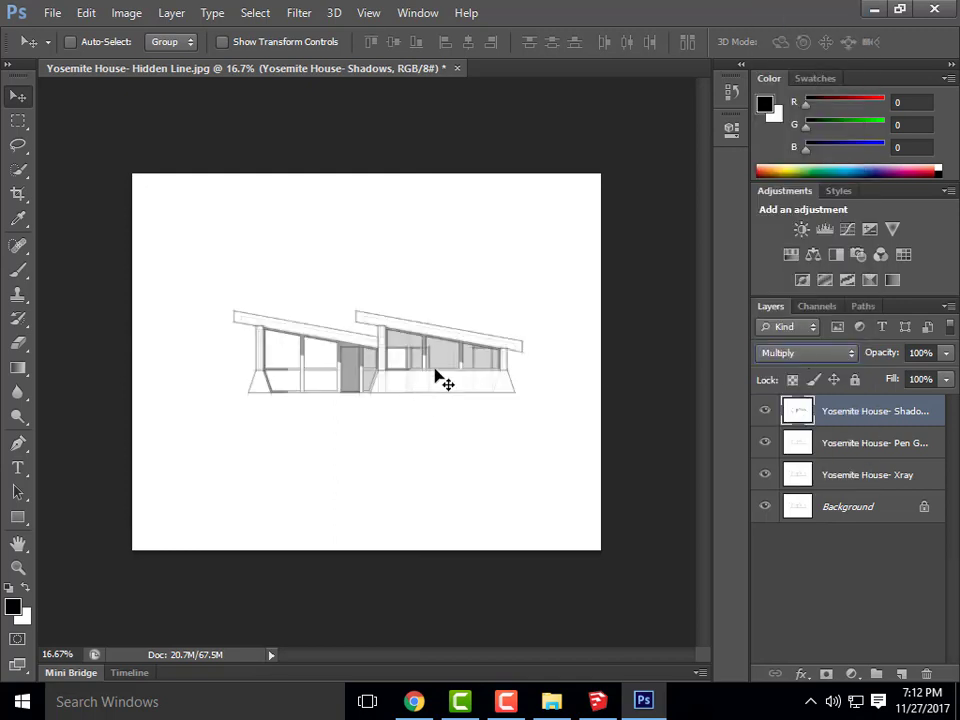
- Examine the blended elevation's overlapping linework and shadows up close around the roof, columns and windows
key(alt)
key(alt)
scroll(593, 407, up, 4)
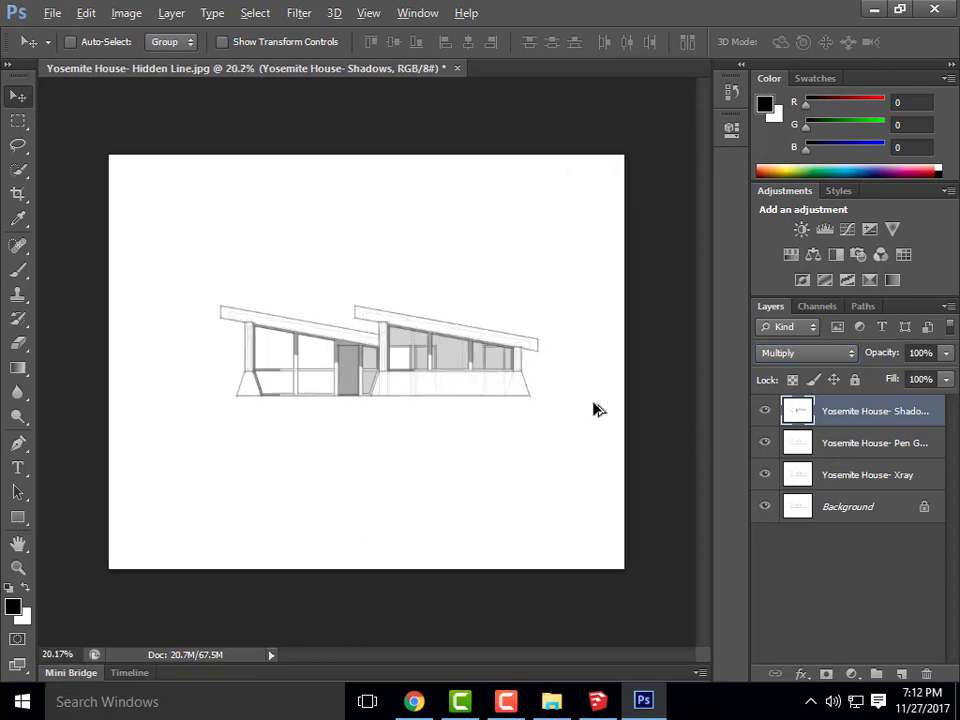
scroll(409, 339, down, 3)
scroll(193, 336, up, 4)
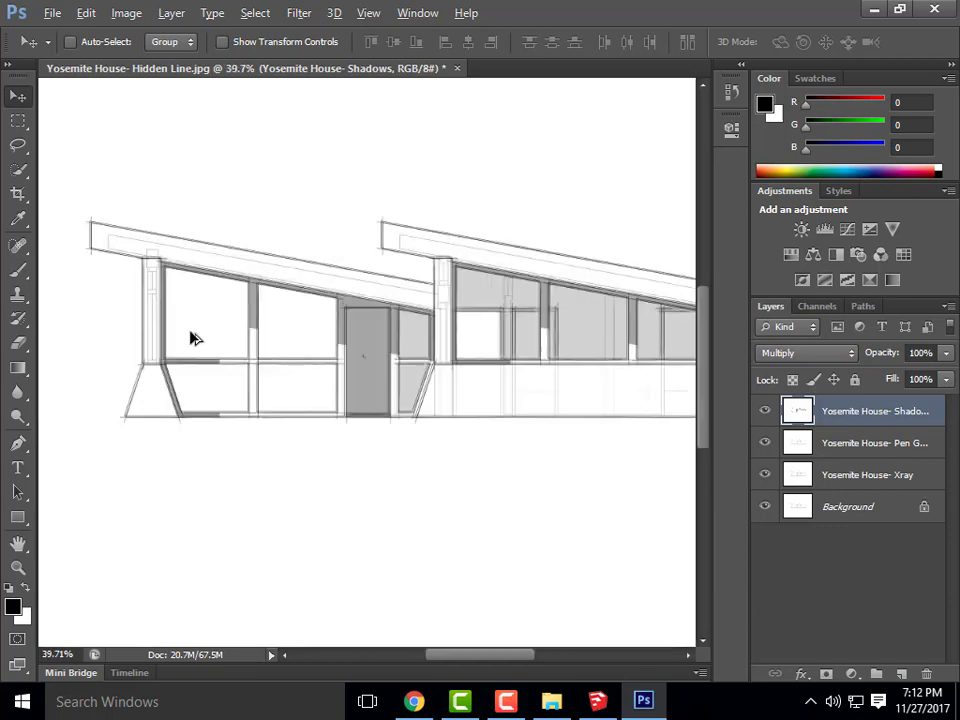
scroll(92, 248, down, 2)
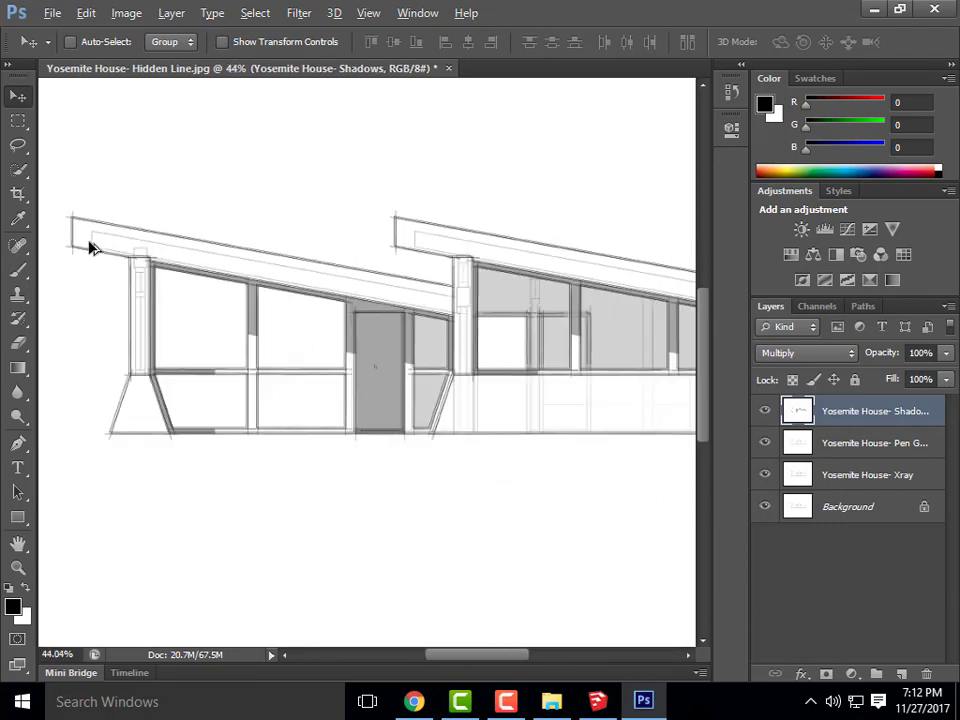
- Examine the blended elevation's roof edges, columns and X-ray lines up close and as a whole
scroll(88, 245, down, 2)
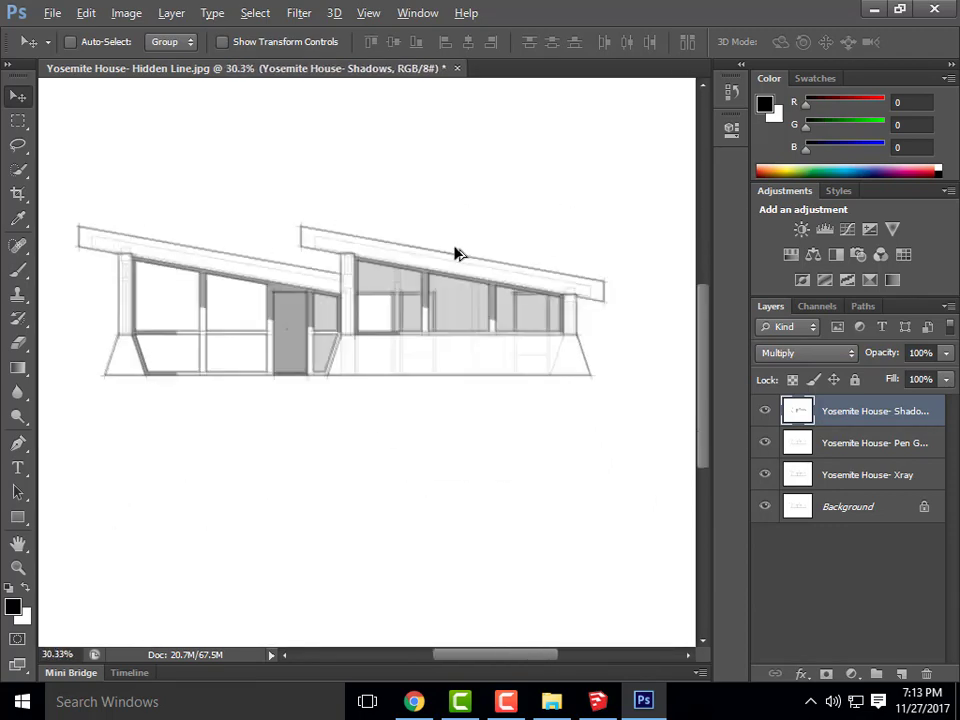
scroll(338, 245, up, 4)
scroll(281, 212, up, 3)
scroll(236, 178, down, 2)
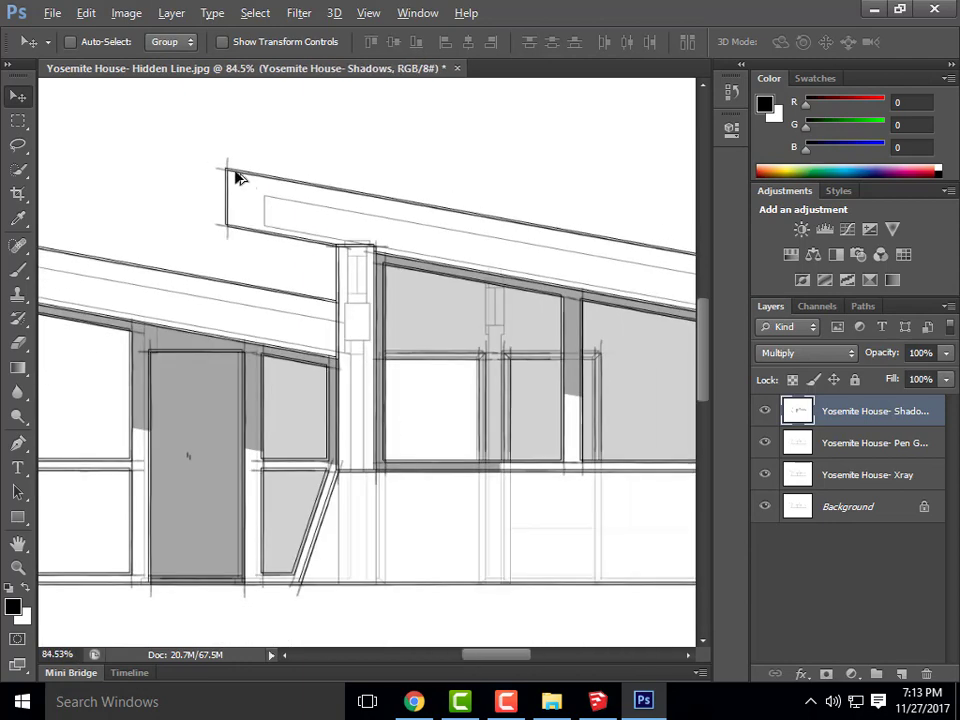
scroll(238, 176, up, 2)
scroll(236, 178, up, 1)
scroll(228, 177, down, 2)
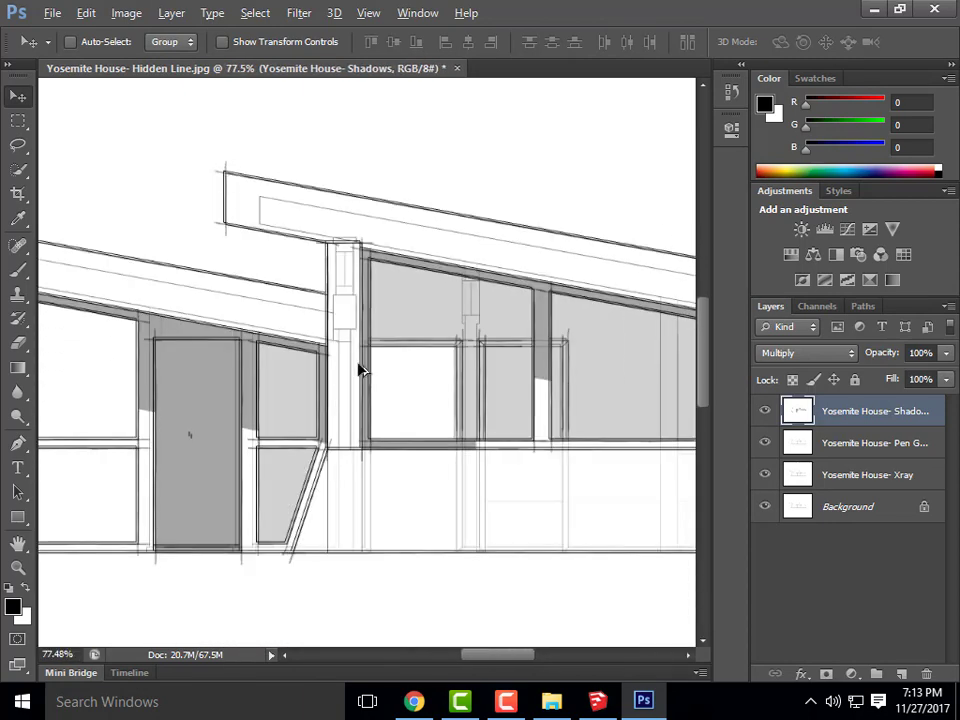
scroll(411, 348, down, 4)
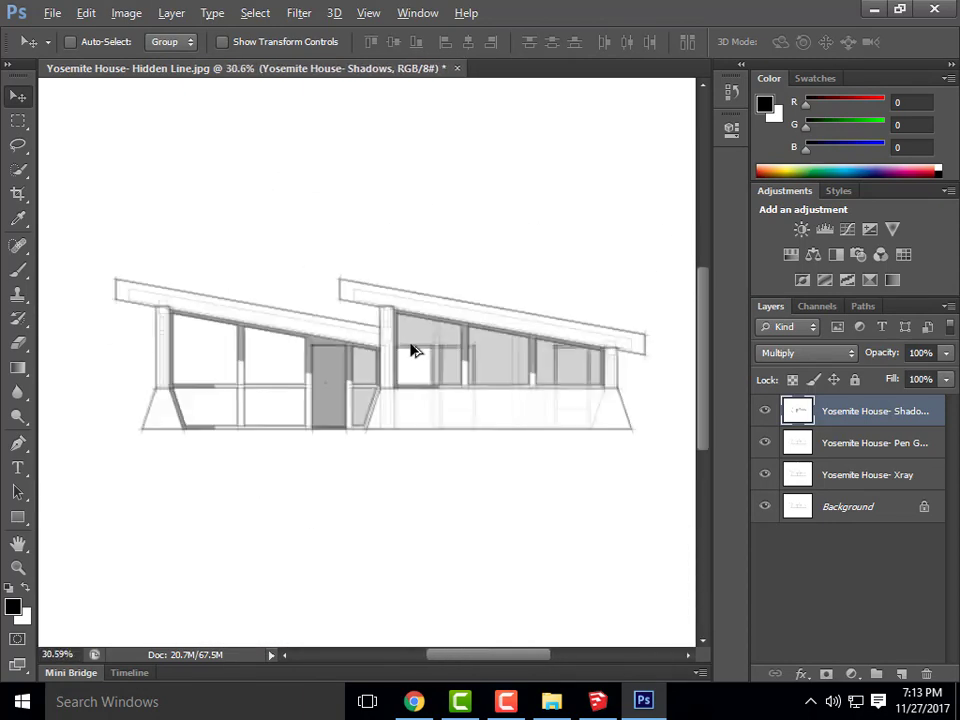
scroll(196, 306, up, 2)
scroll(40, 282, up, 3)
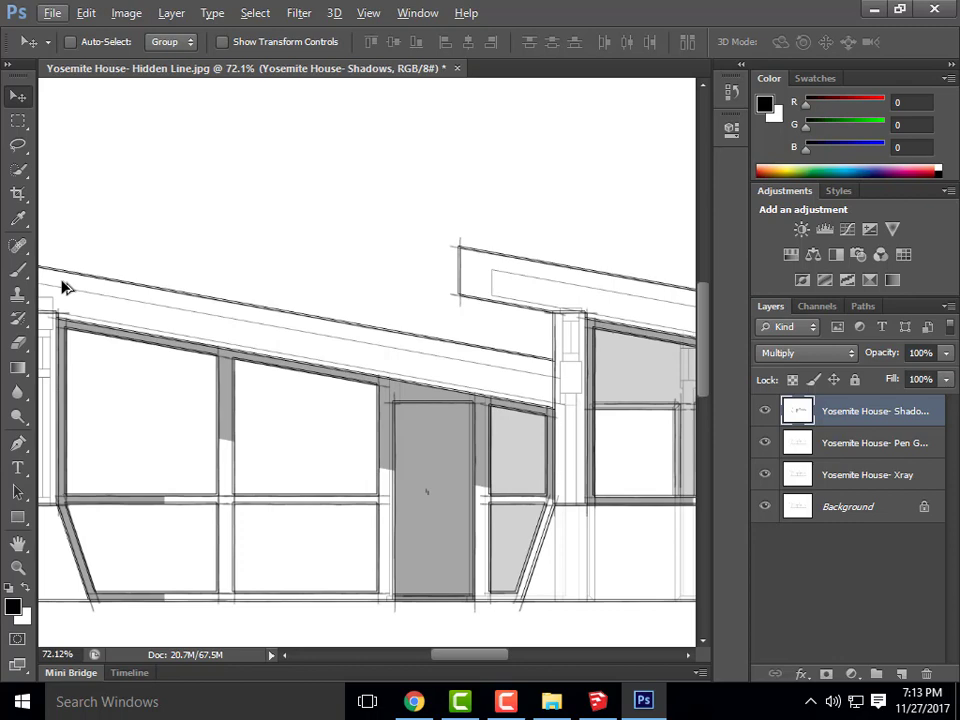
key(alt)
scroll(304, 268, down, 1)
scroll(463, 272, up, 3)
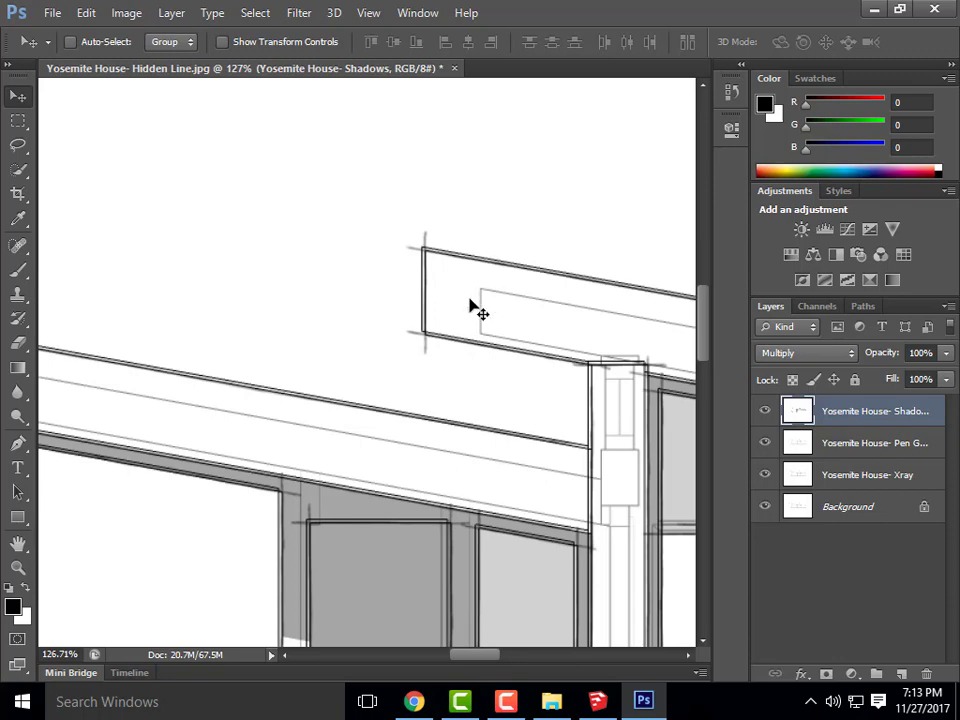
scroll(453, 253, down, 5)
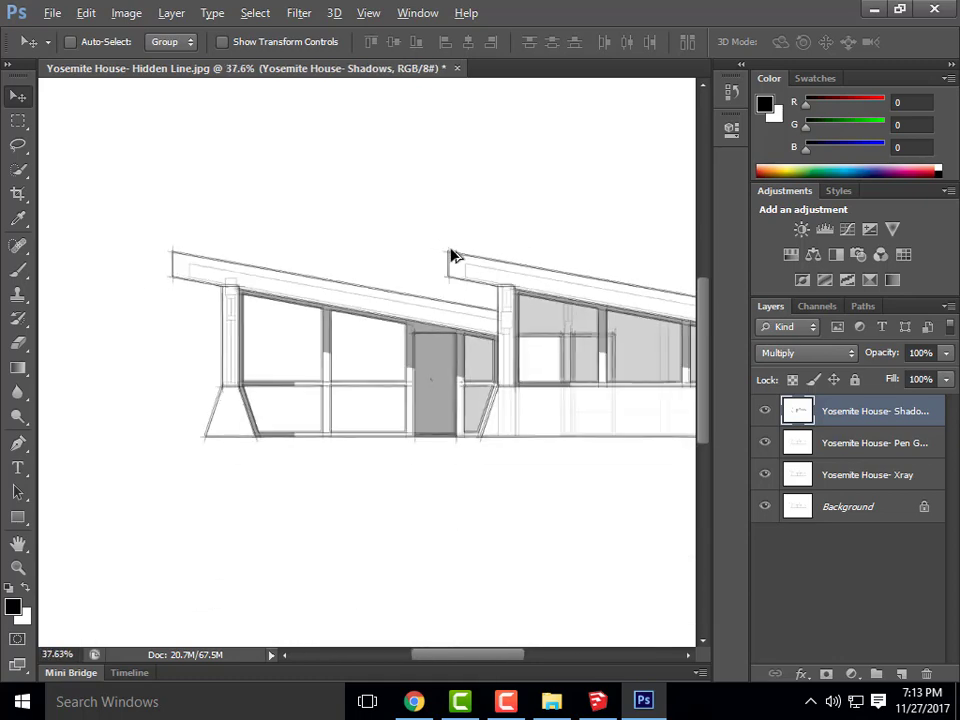
key(alt)
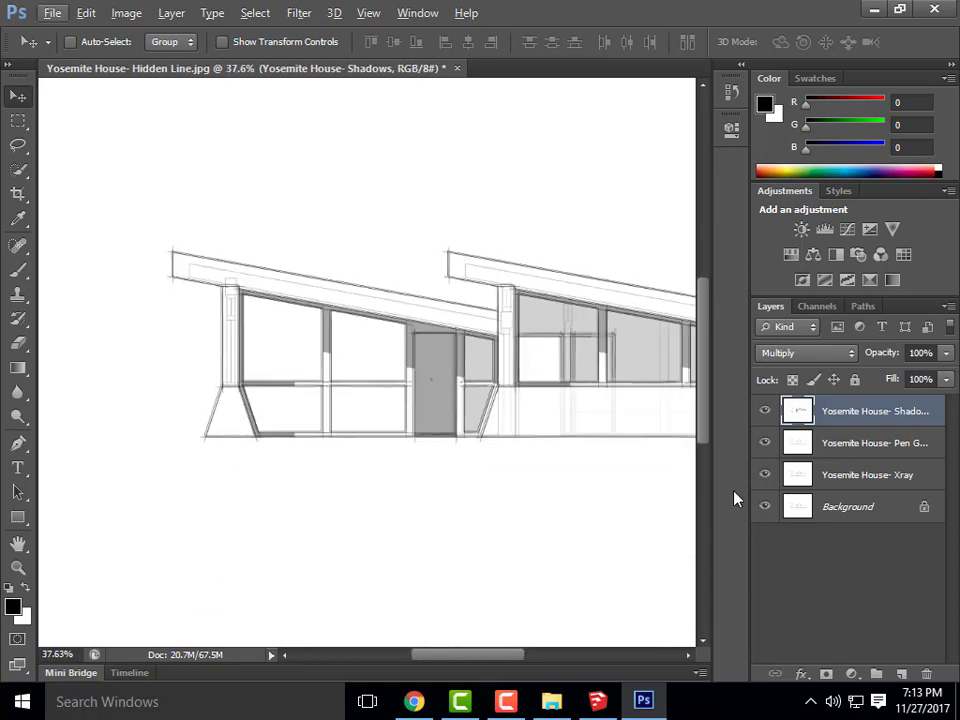
- Reduce the opacity of the Yosemite House- Xray layer, trying 50% and settling on 40%
click(872, 476)
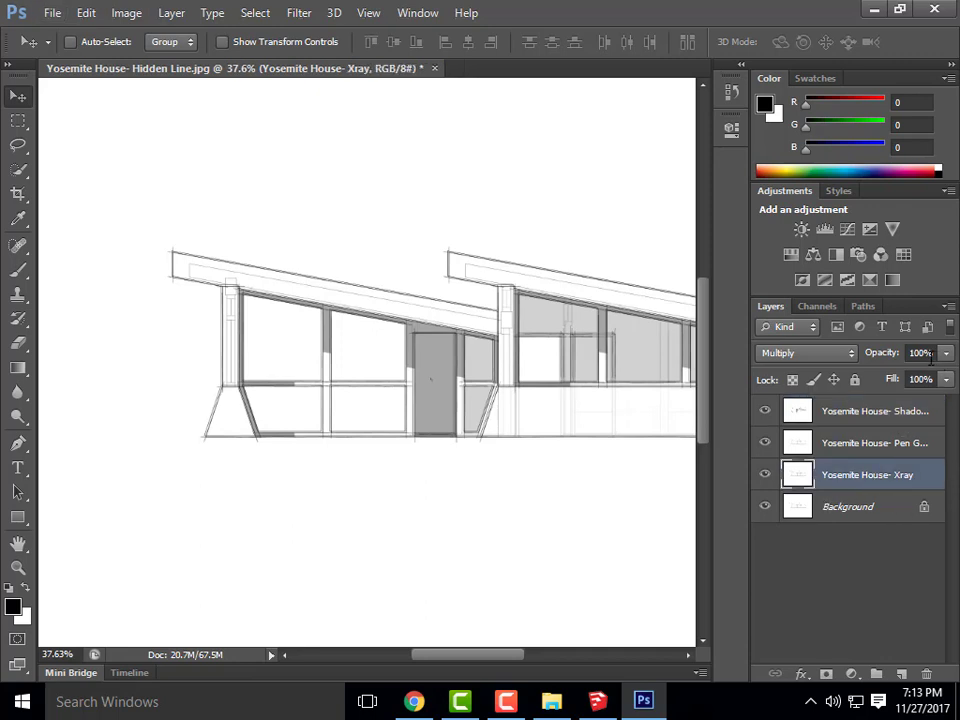
click(918, 353)
text(50)
key(Return)
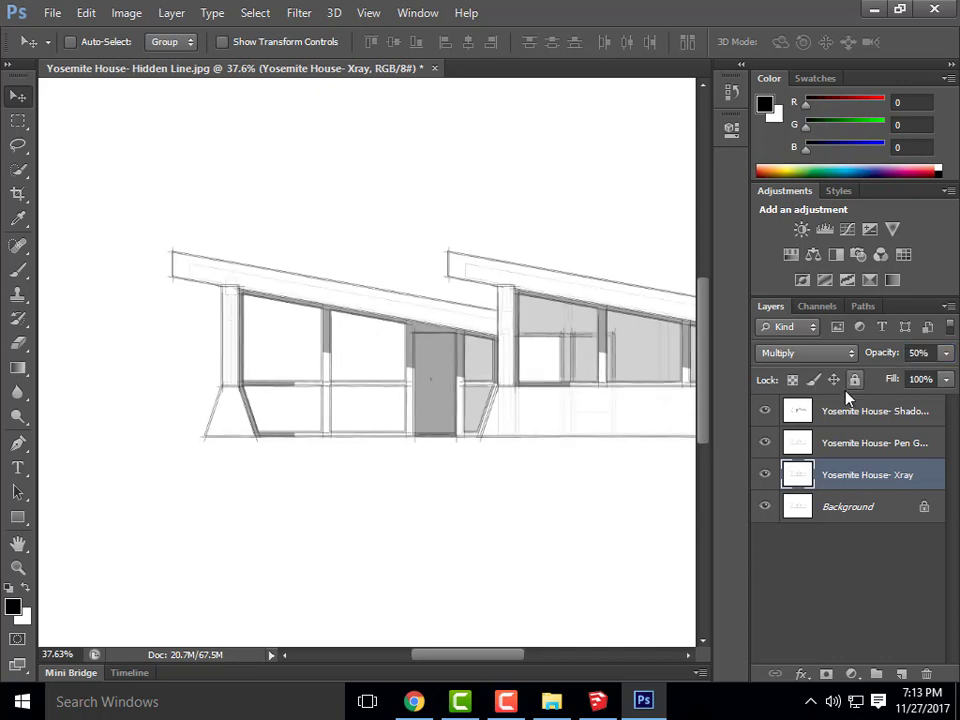
click(895, 356)
text(40)
key(Return)
scroll(493, 309, up, 6)
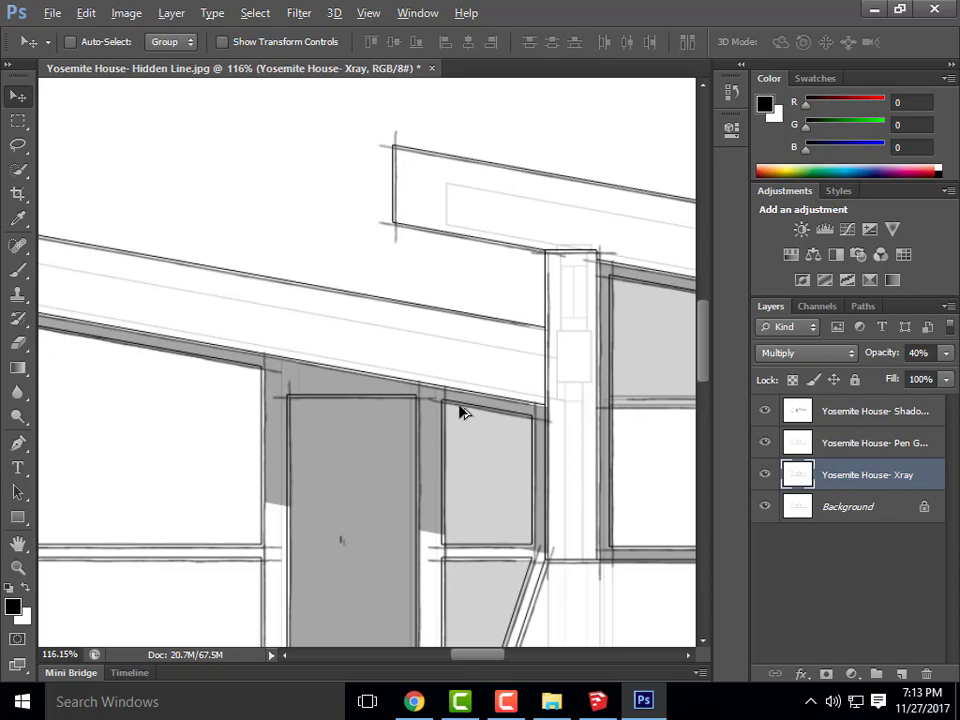
key(alt)
- Convert the locked Background into an editable layer named Layer 0 with Normal mode and 100% opacity
click(847, 507)
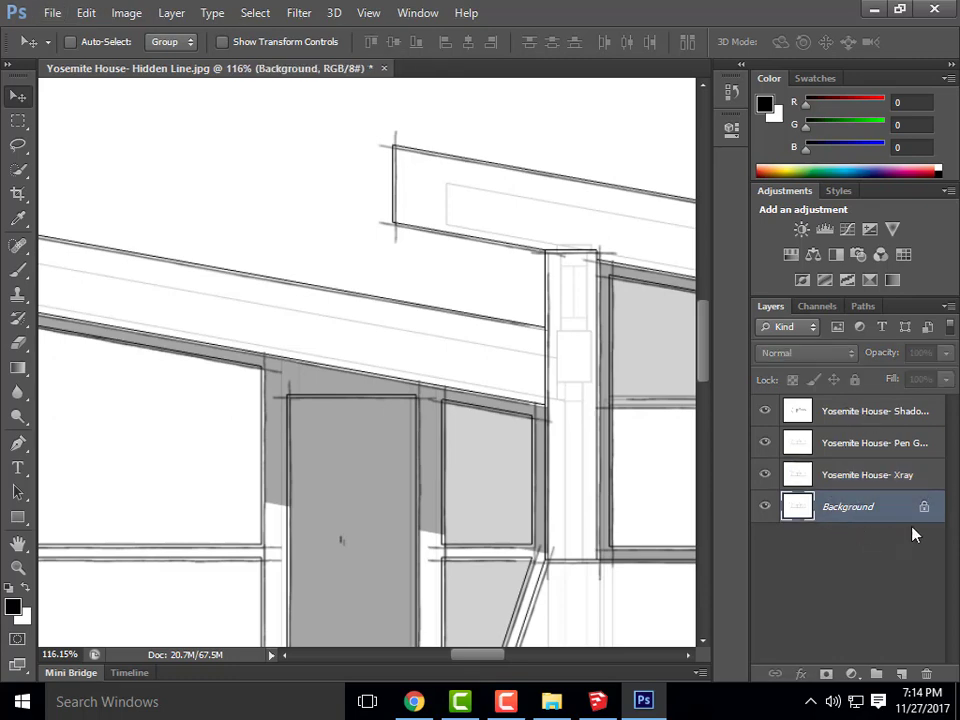
right_click(857, 512)
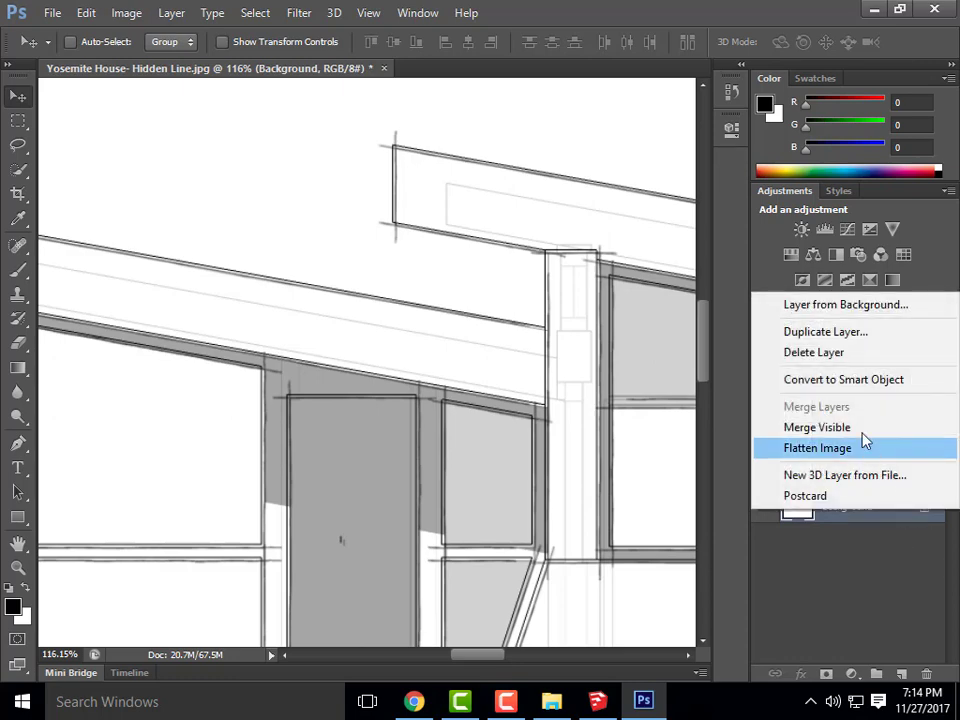
click(863, 568)
double_click(928, 510)
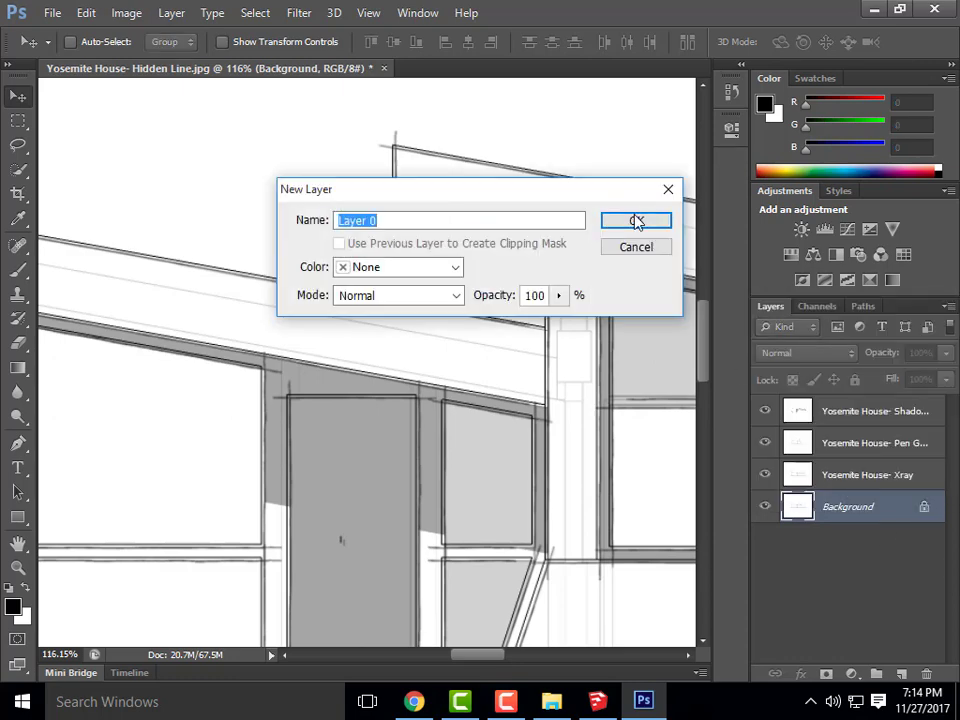
click(636, 221)
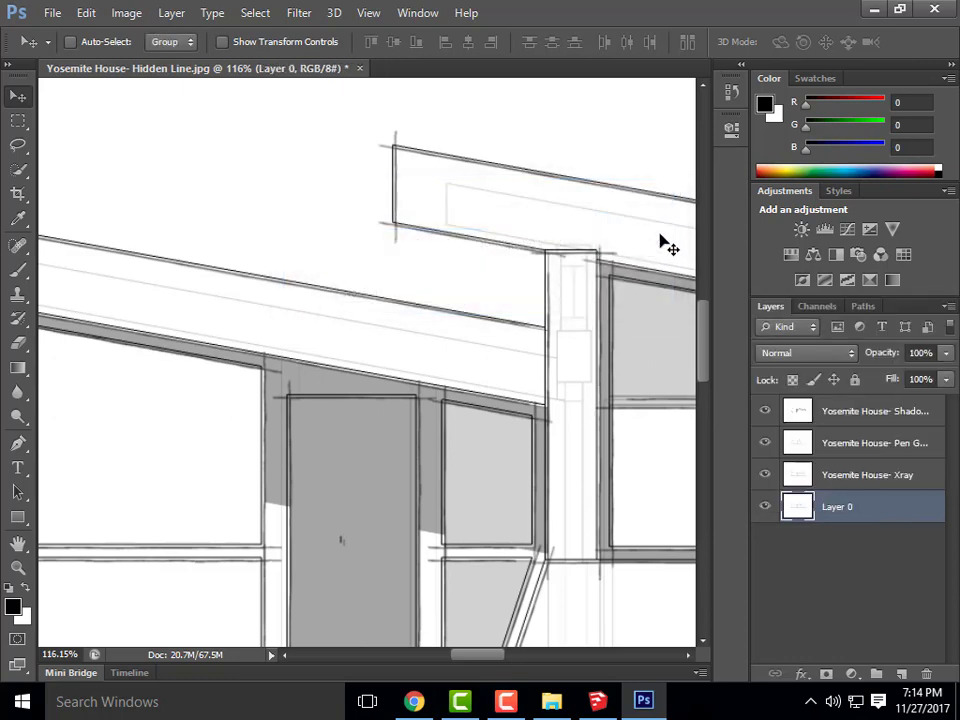
- Duplicate Layer 0 as Layer 0 copy and move the copy to the top of the layer stack
right_click(857, 512)
click(558, 154)
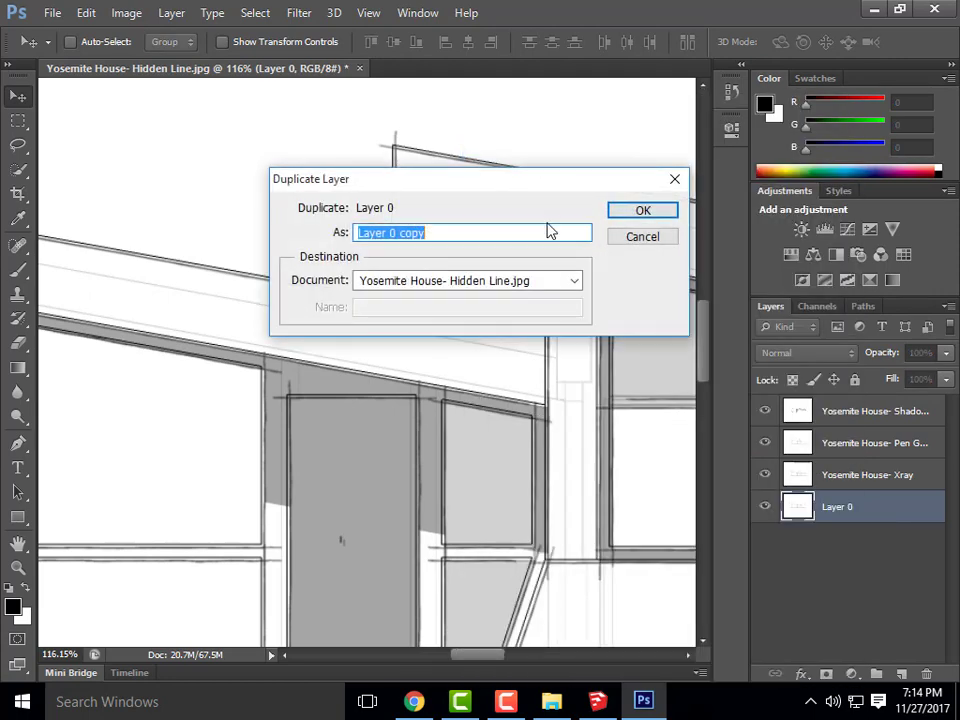
click(645, 210)
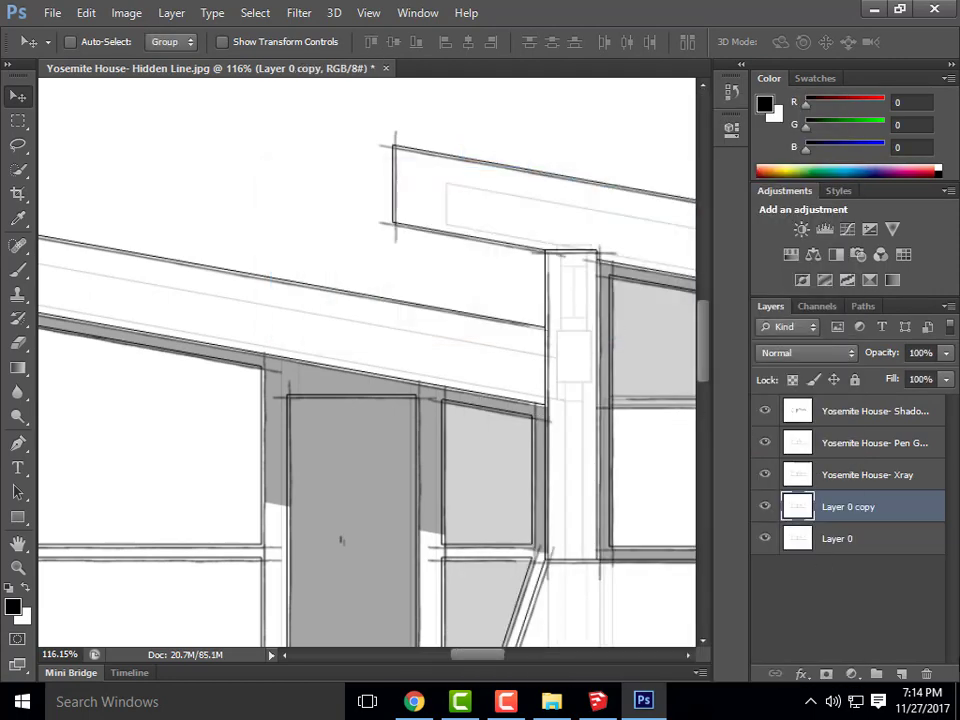
drag(874, 516, 874, 406)
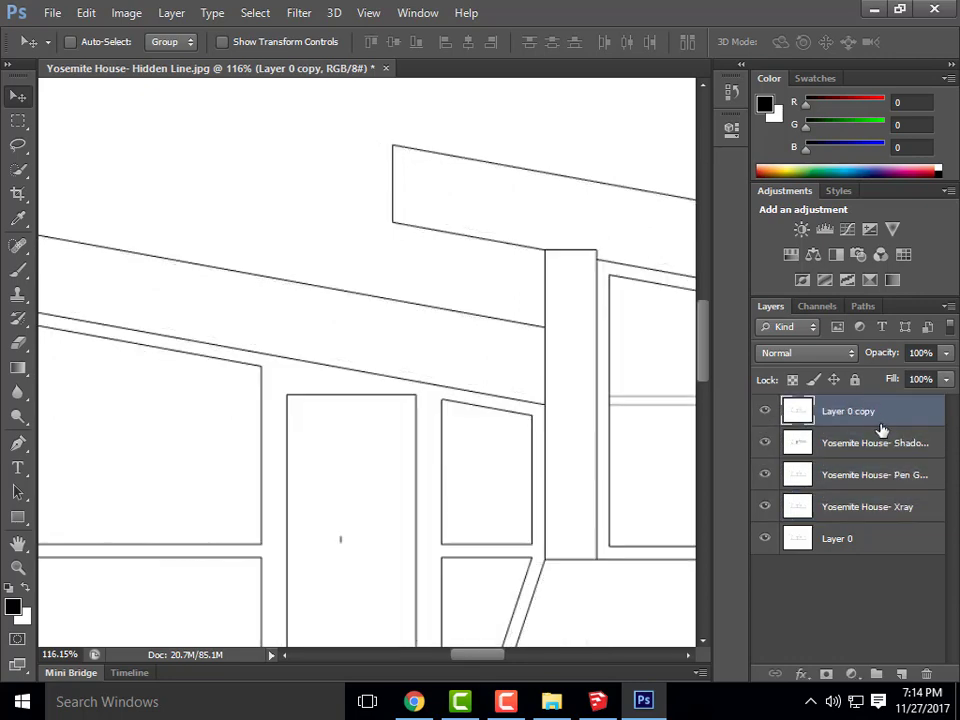
- Set Layer 0 copy's blend mode to Multiply and compare the linework with the copy hidden and shown
click(828, 356)
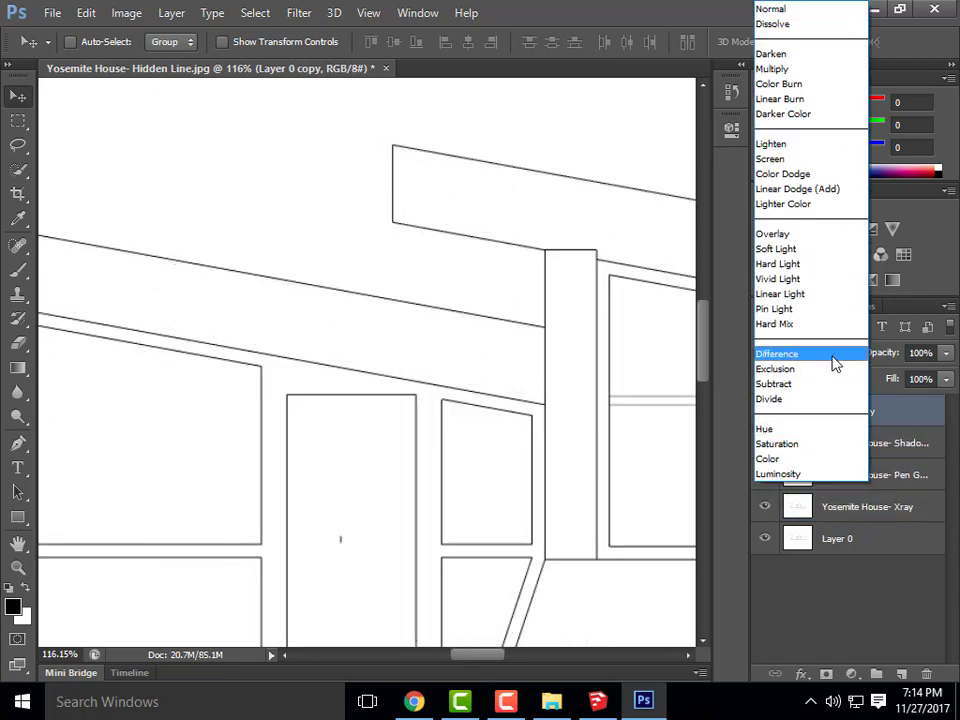
click(812, 68)
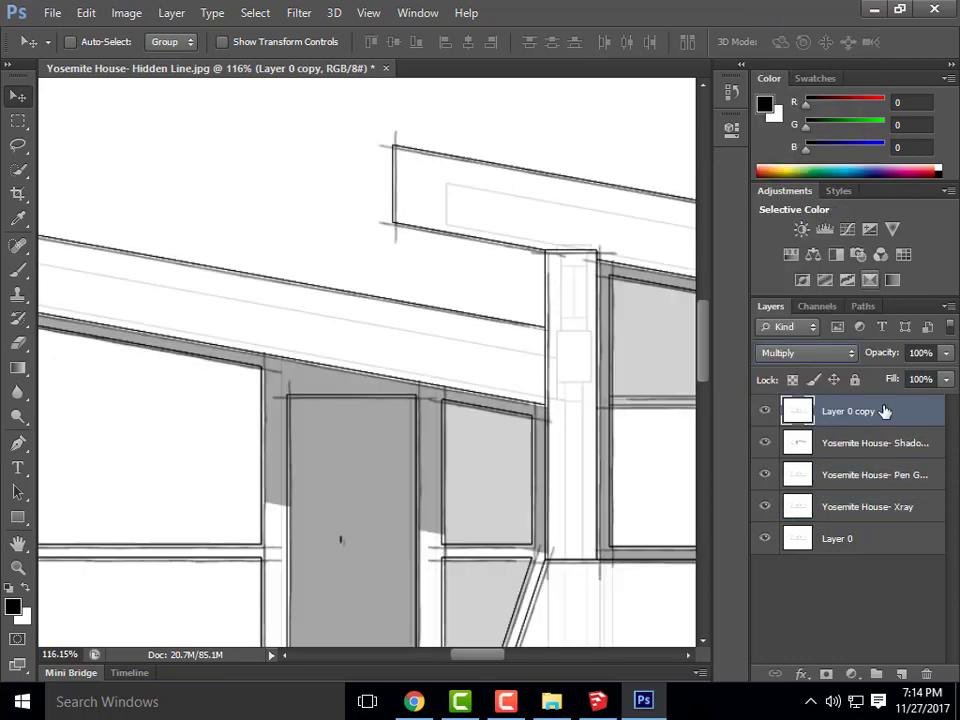
click(766, 411)
click(767, 411)
click(766, 411)
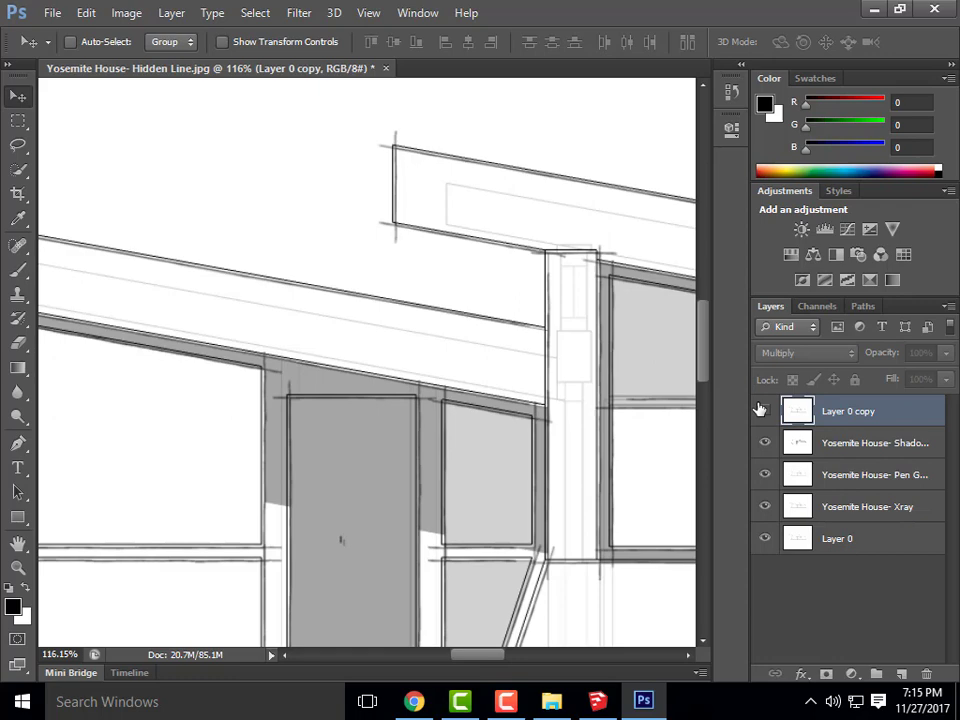
click(766, 411)
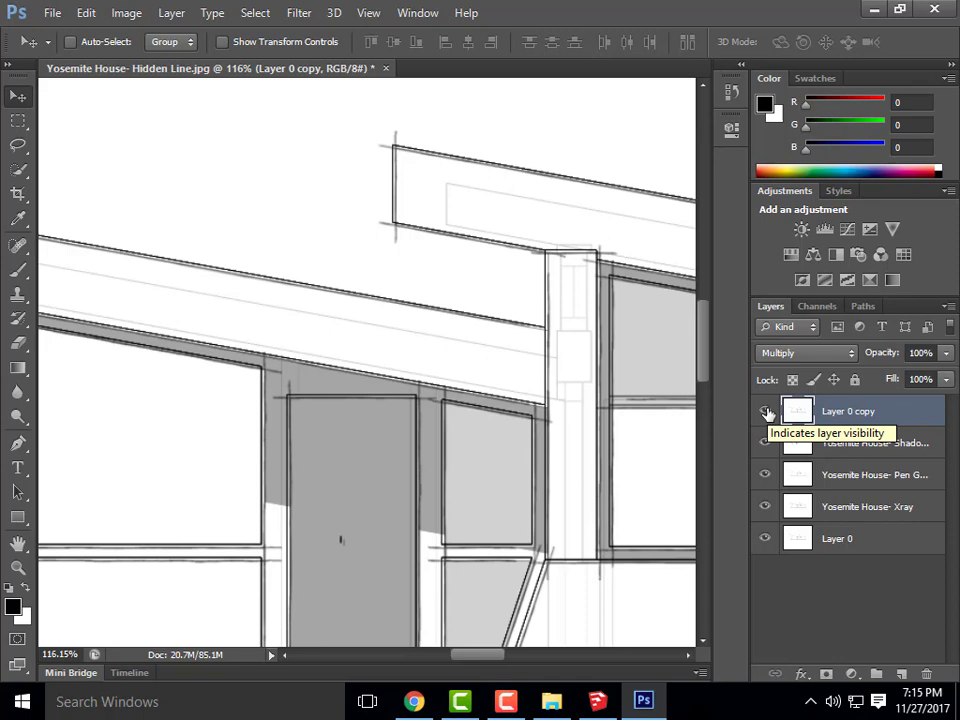
scroll(428, 273, down, 1)
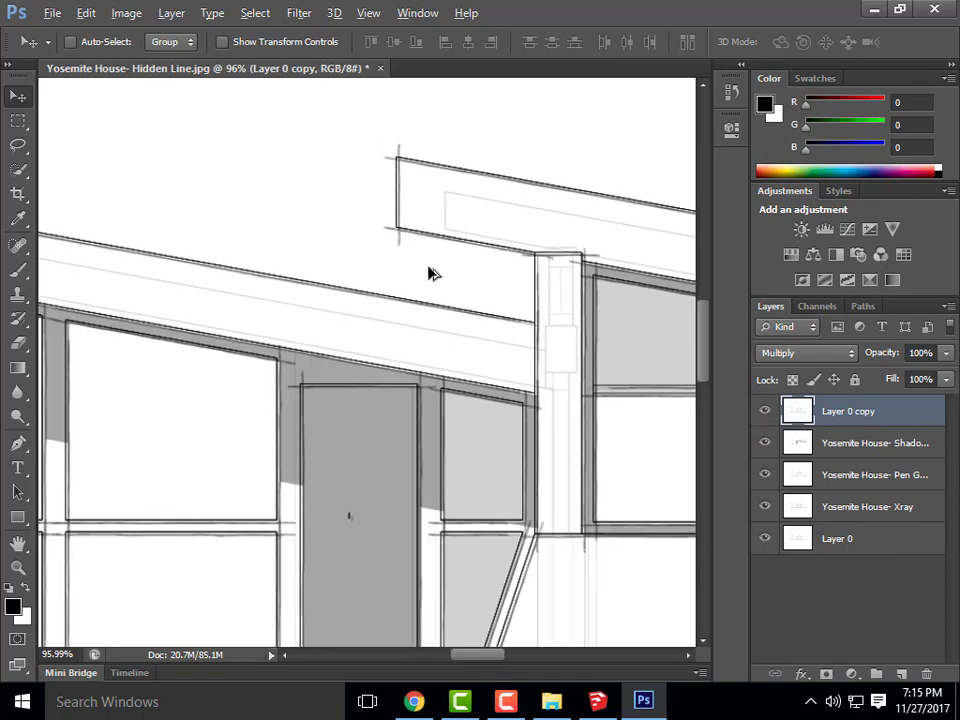
scroll(428, 273, down, 3)
scroll(380, 336, down, 1)
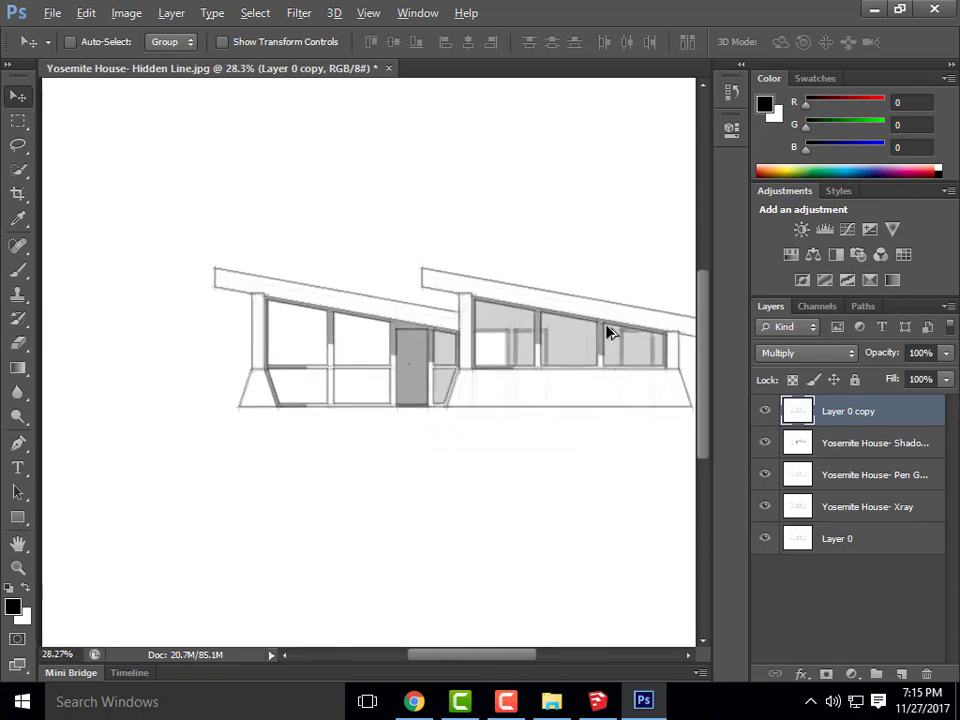
scroll(285, 354, down, 1)
scroll(426, 343, up, 1)
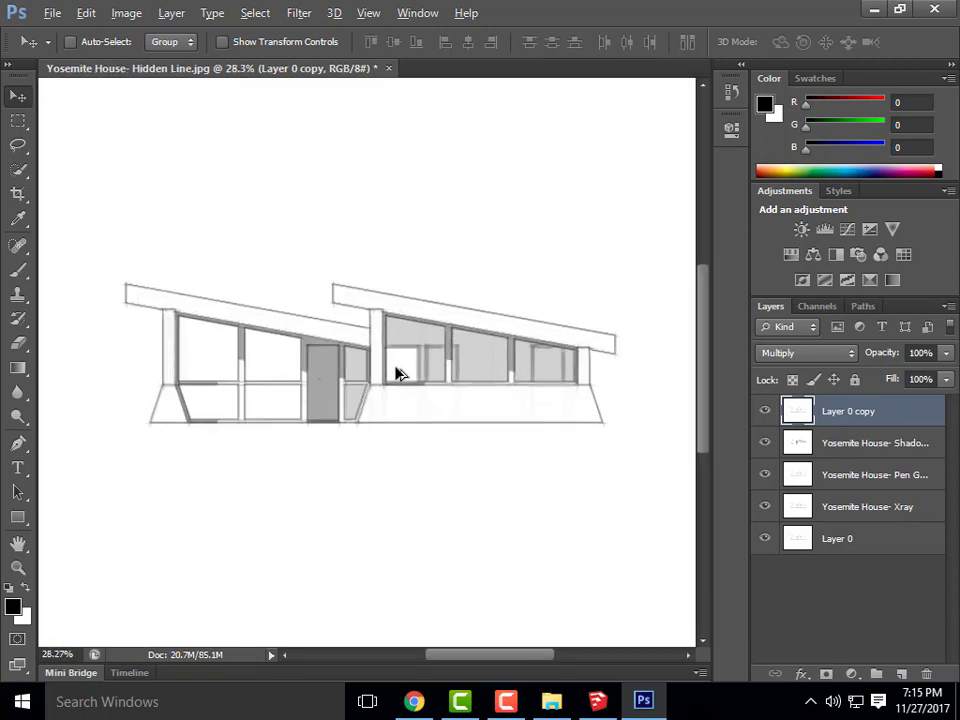
key(alt)
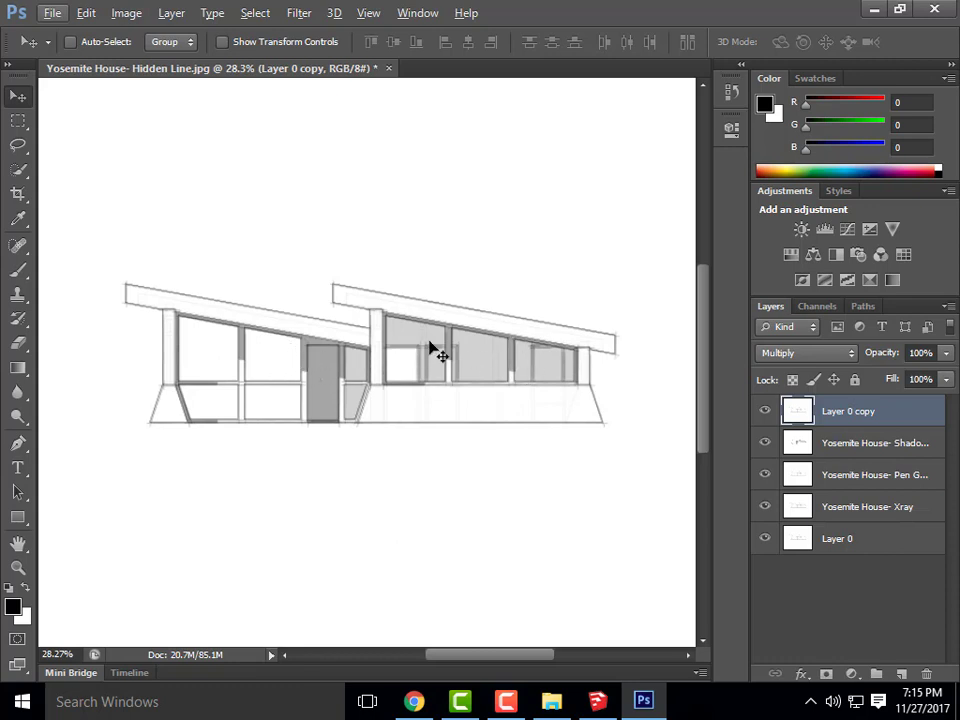
- Try a rectangular marquee selection over the whole ground area below the house, and deselect it
click(18, 120)
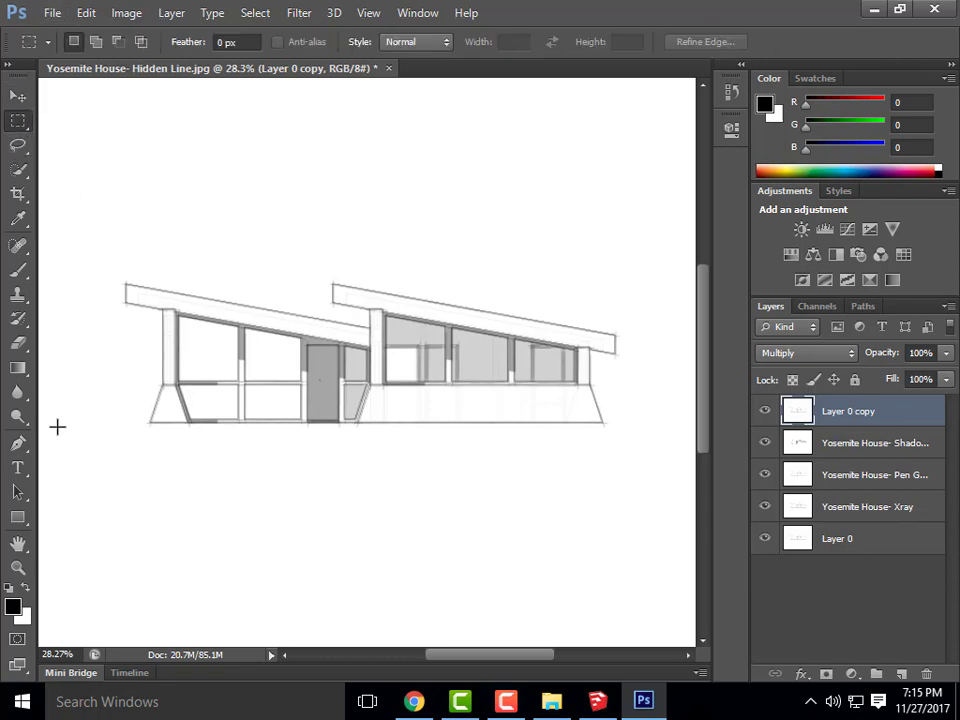
scroll(300, 419, down, 2)
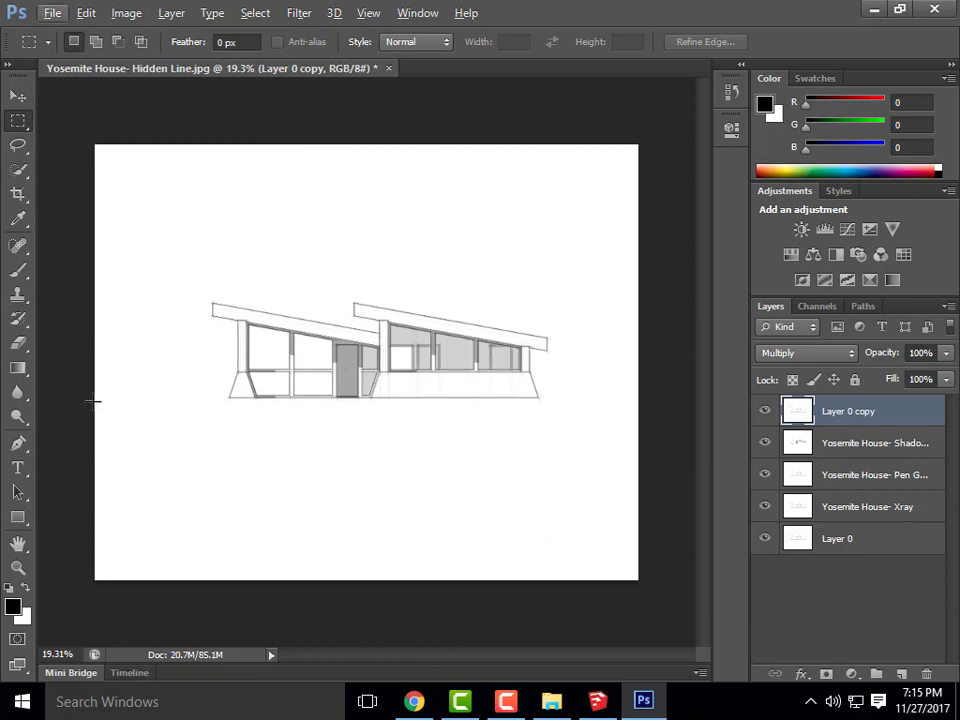
drag(92, 400, 666, 641)
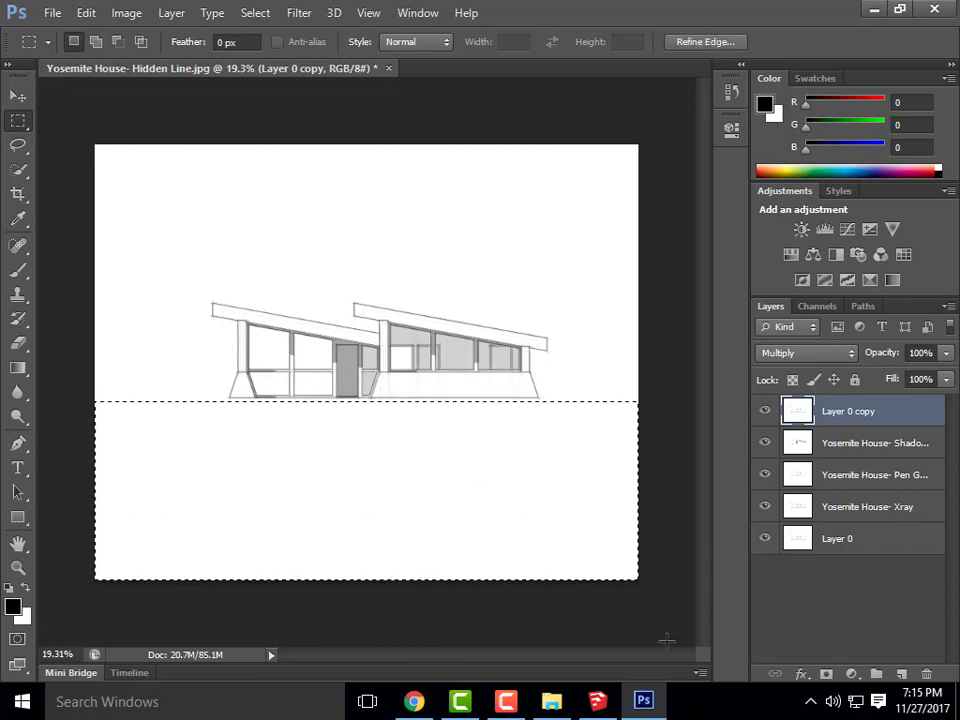
click(483, 575)
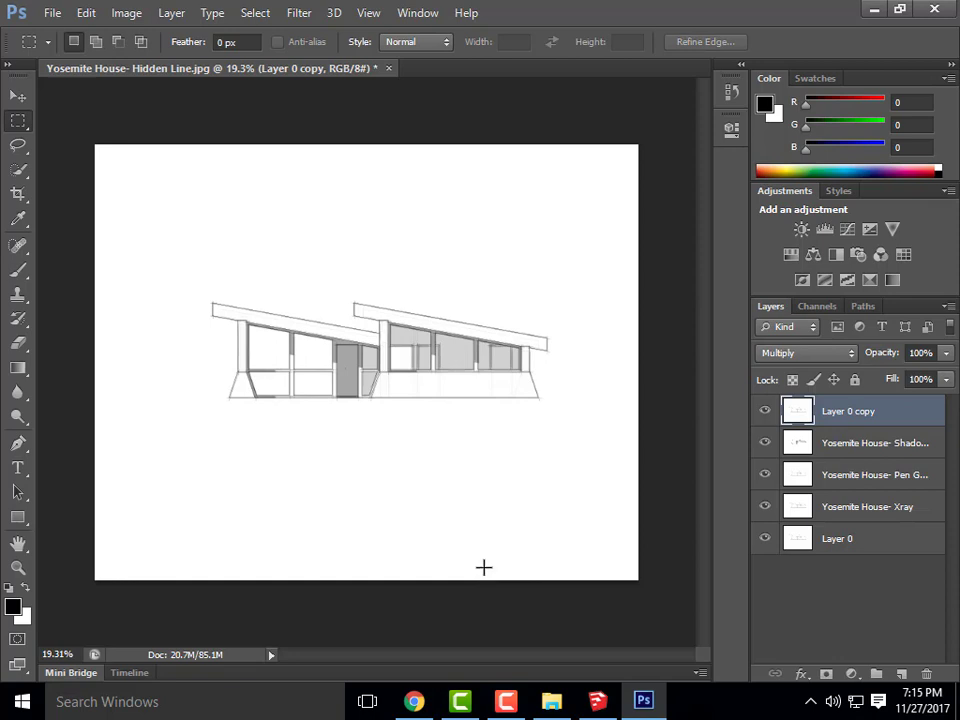
- Activate the freehand Lasso tool with the whole house elevation in view
scroll(345, 394, up, 1)
scroll(377, 416, up, 1)
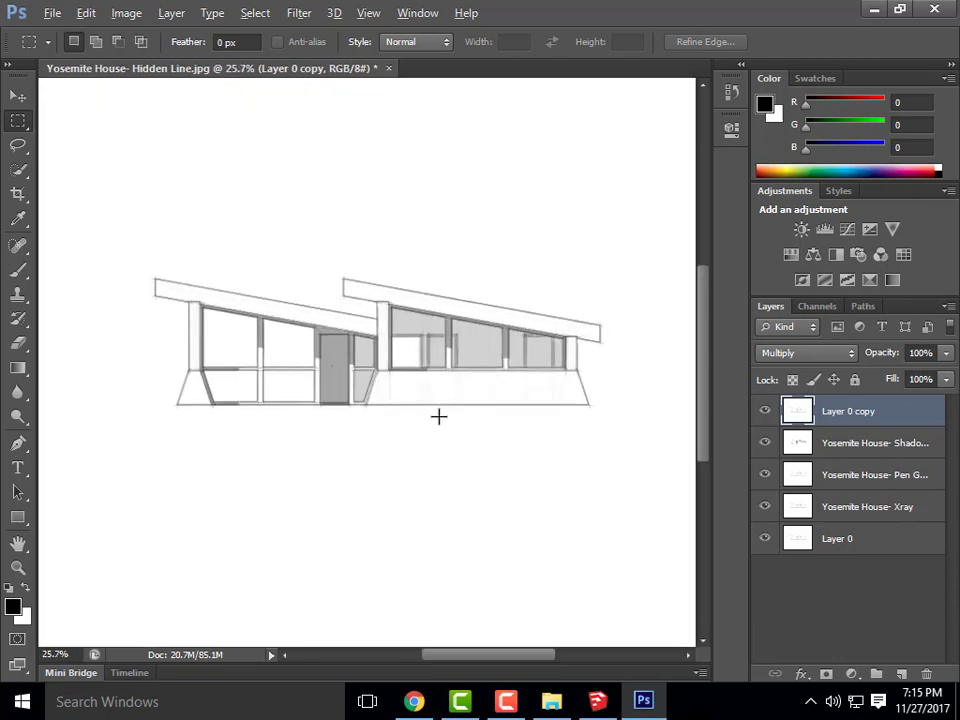
scroll(399, 407, down, 1)
scroll(399, 407, up, 1)
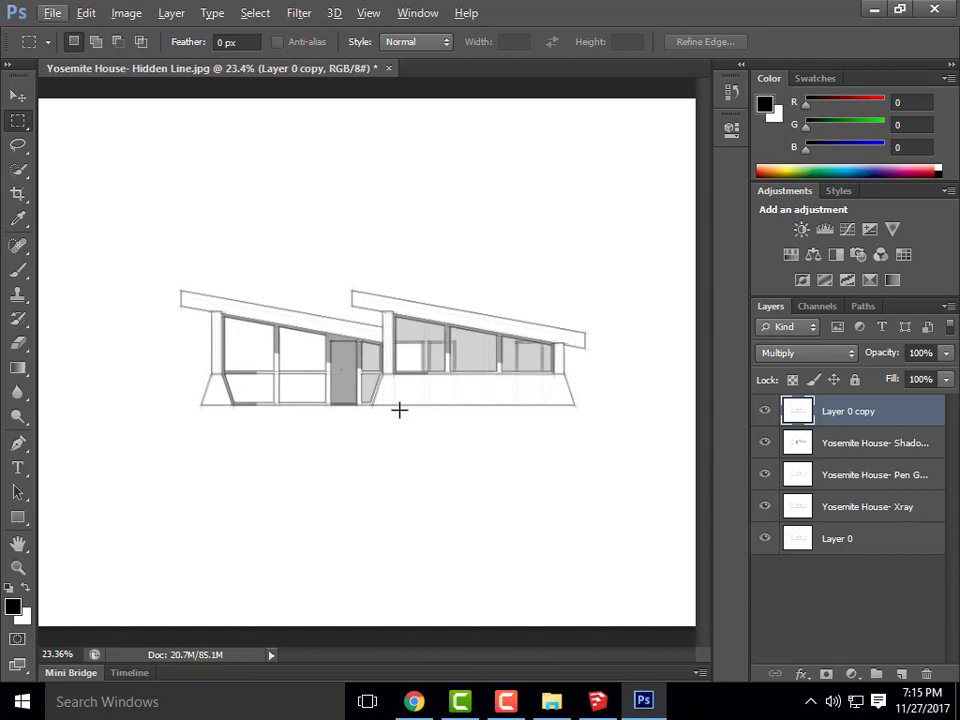
click(13, 148)
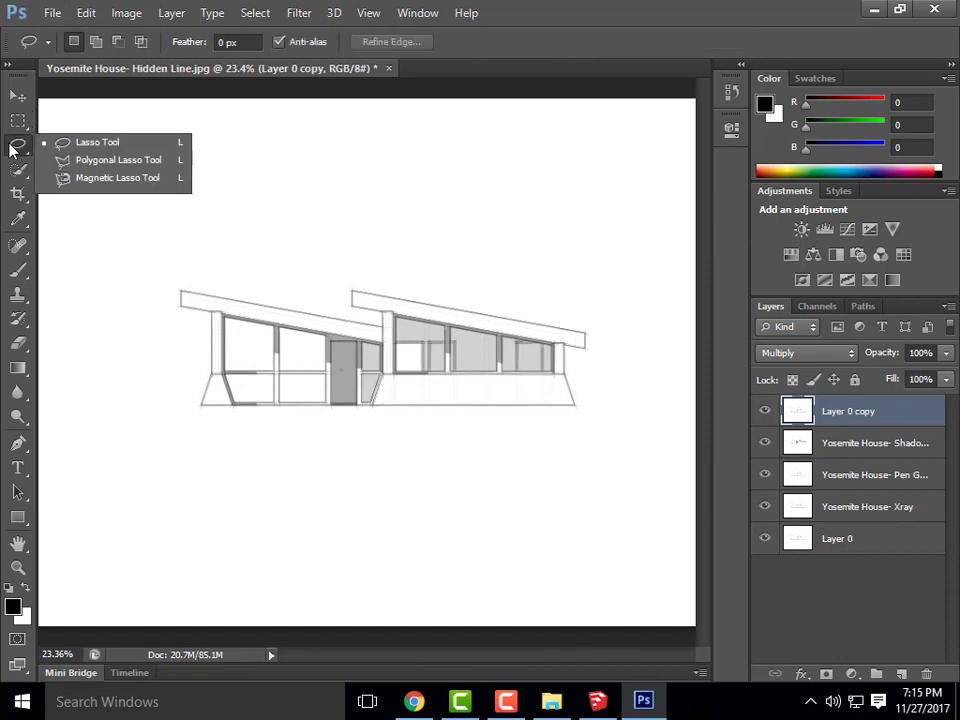
click(83, 146)
scroll(443, 440, down, 1)
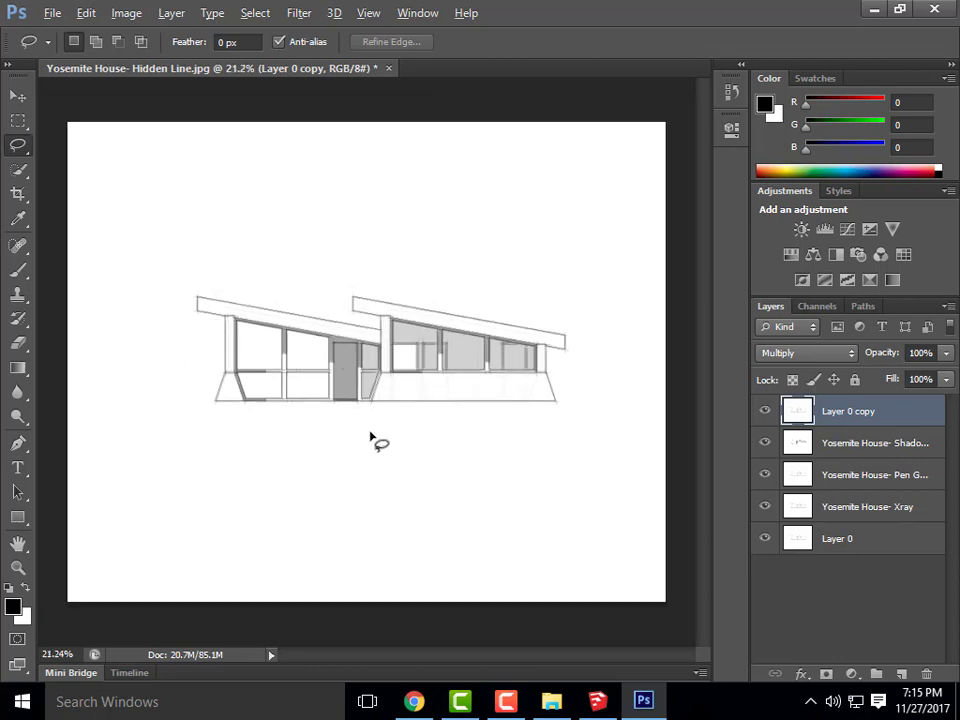
key(alt)
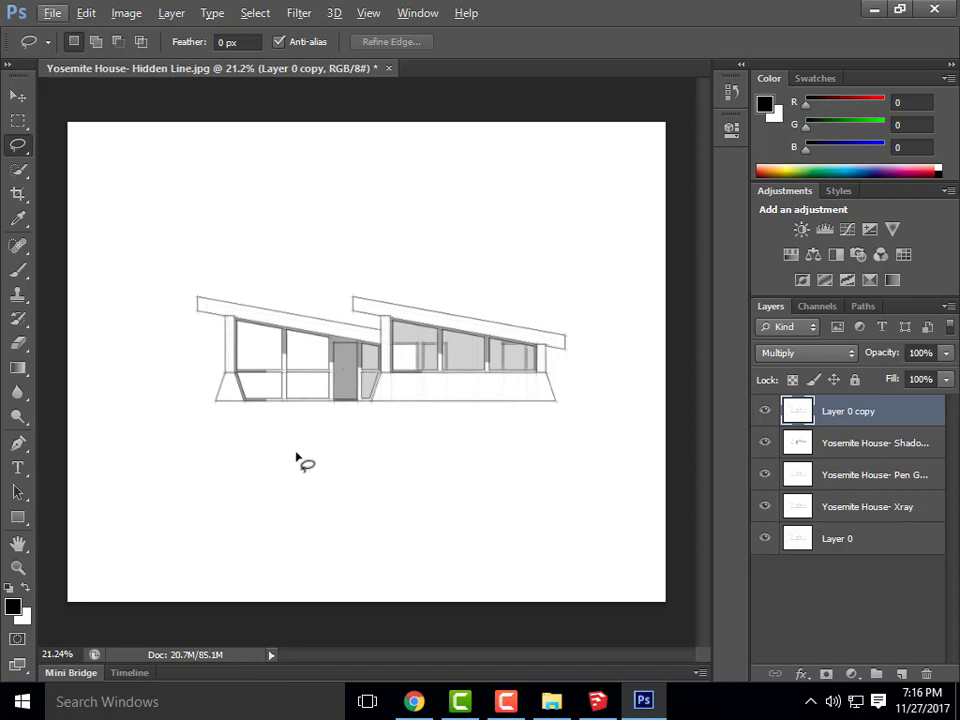
- Add a new layer above Layer 0 copy and name it Ground Plane, keeping the Lasso tool active
click(902, 675)
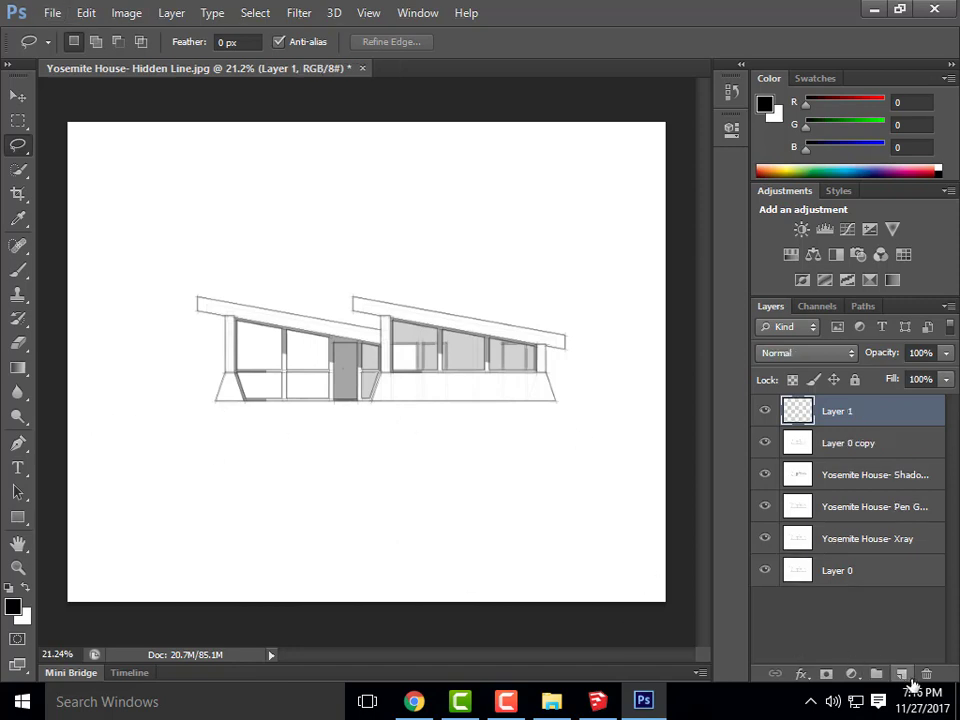
double_click(833, 415)
text(Ground Plane)
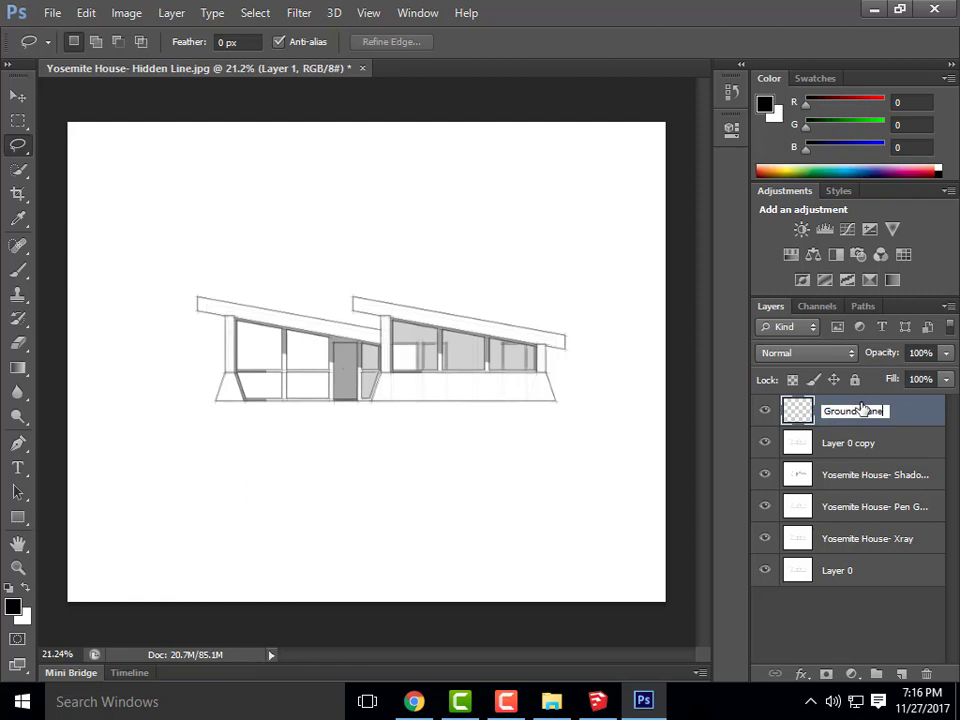
click(17, 147)
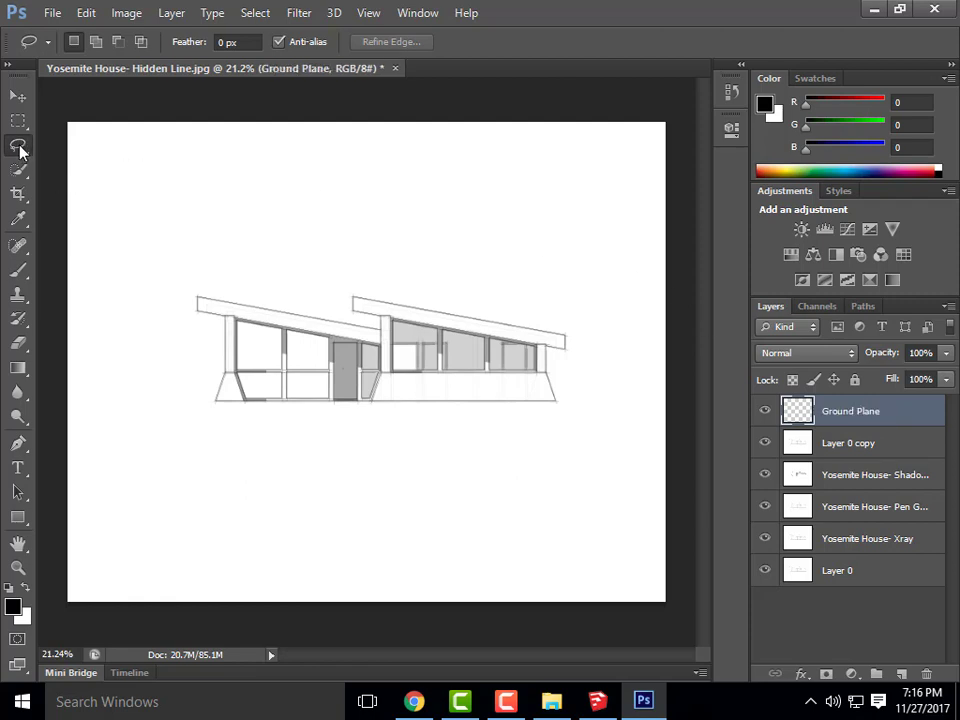
- Try a freehand lasso selection along the ground line at the base of the house, and deselect it
mouse_move(60, 400)
mouse_down()
mouse_move(67, 389)
mouse_move(161, 400)
mouse_up()
mouse_move(186, 404)
mouse_down()
mouse_move(544, 399)
mouse_move(666, 418)
mouse_move(662, 545)
mouse_up()
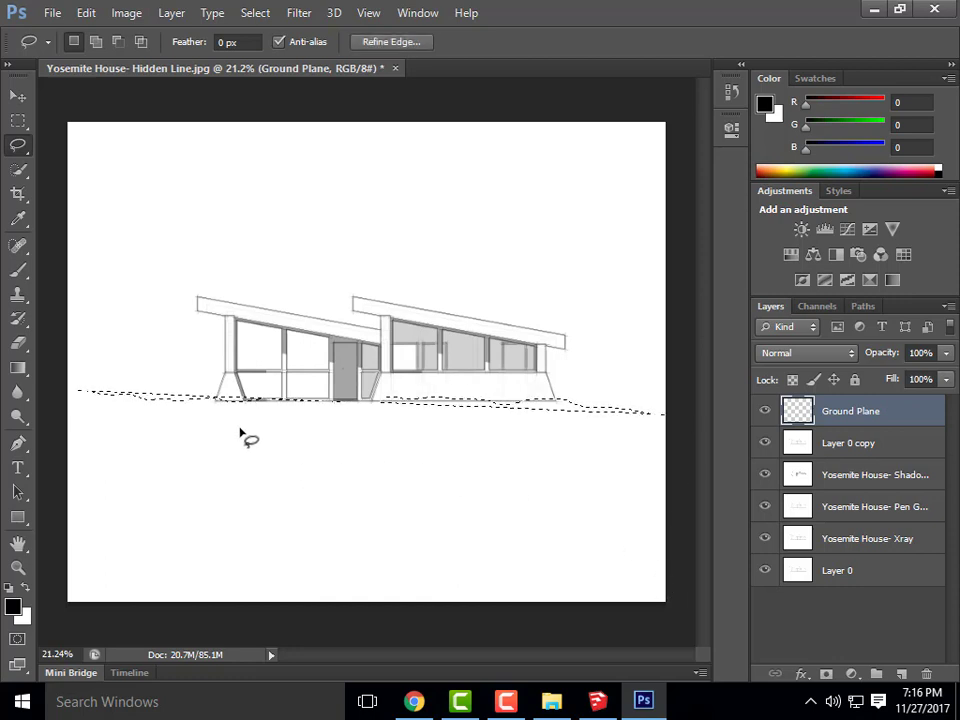
key(ctrl+d)
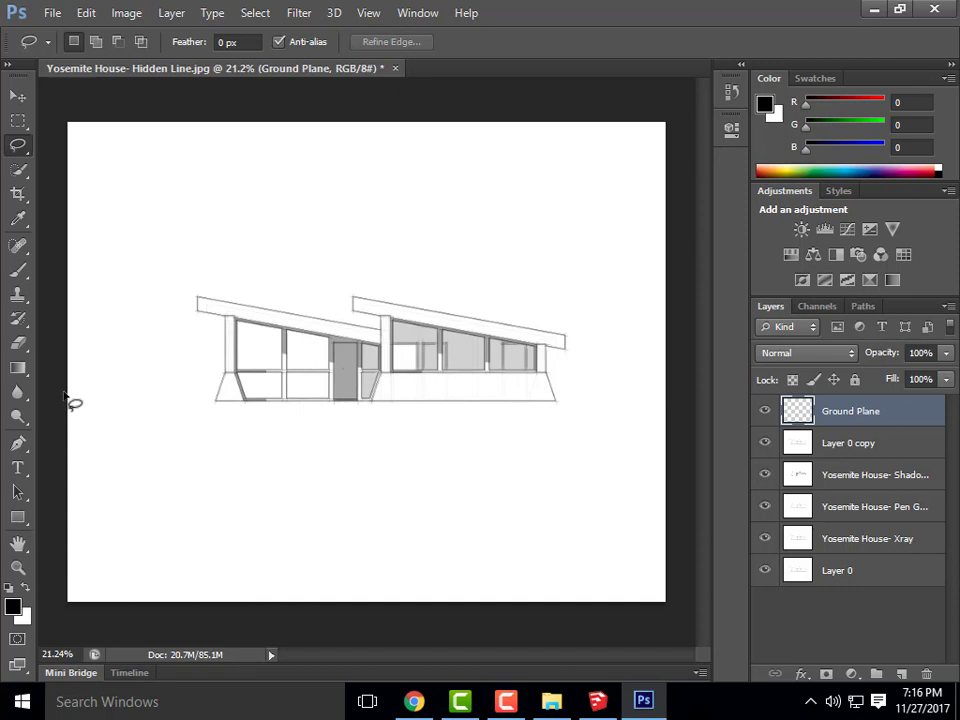
- Lasso the whole ground area below the house freehand, and add a rectangular marquee patch to square off its right end at the image edge
mouse_move(64, 393)
mouse_down()
mouse_move(652, 411)
mouse_move(677, 453)
mouse_move(676, 583)
mouse_move(640, 610)
mouse_move(115, 610)
mouse_move(40, 556)
mouse_move(64, 483)
mouse_move(72, 400)
mouse_up()
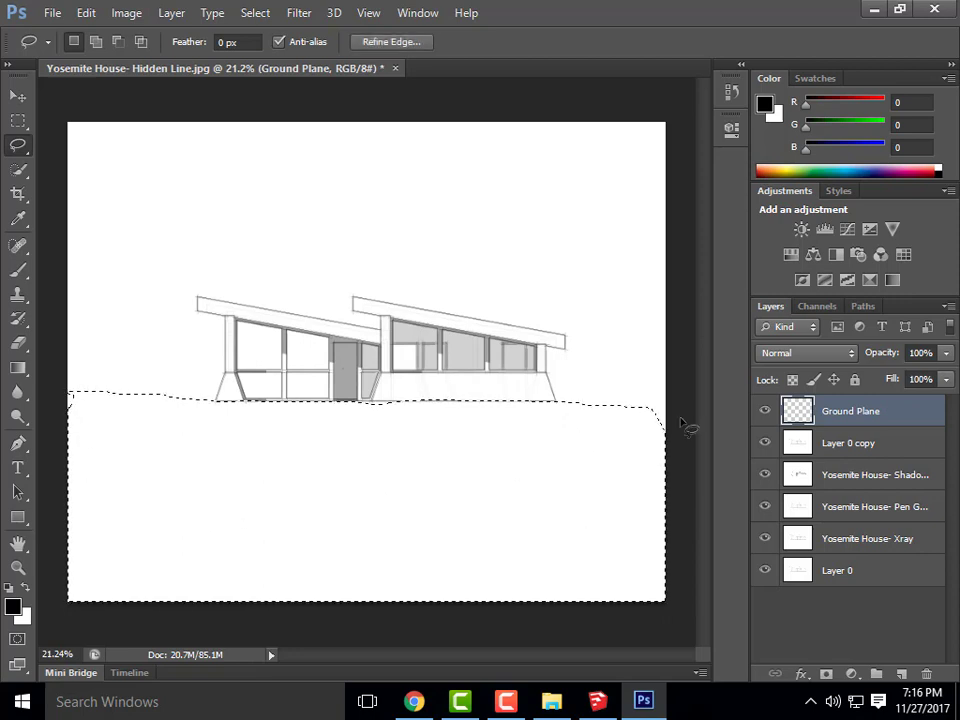
click(18, 121)
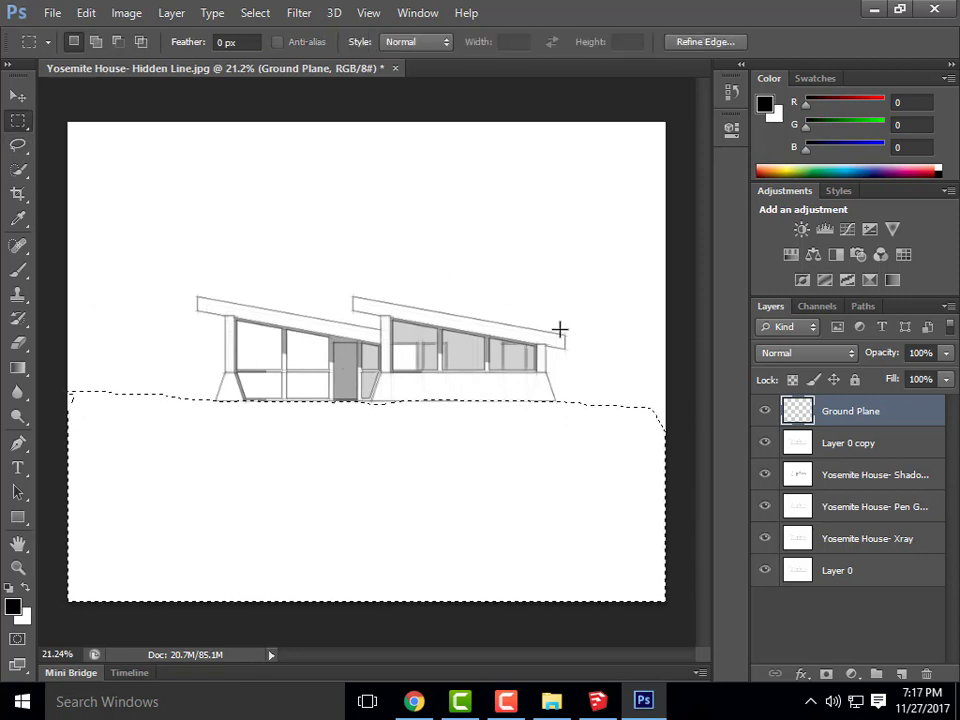
scroll(575, 370, up, 2)
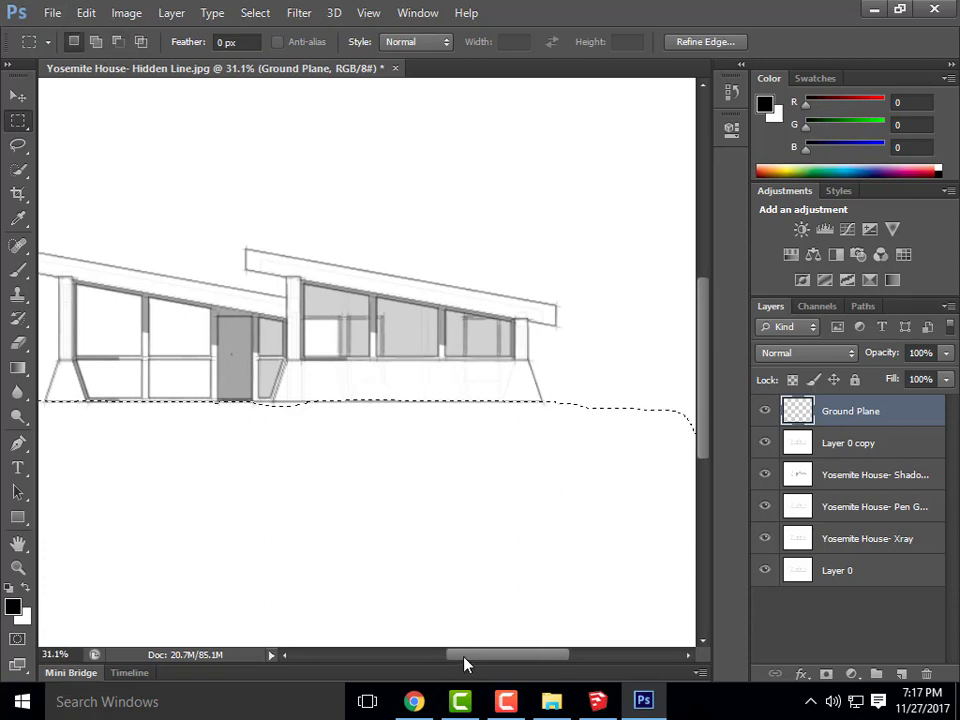
drag(465, 655, 505, 655)
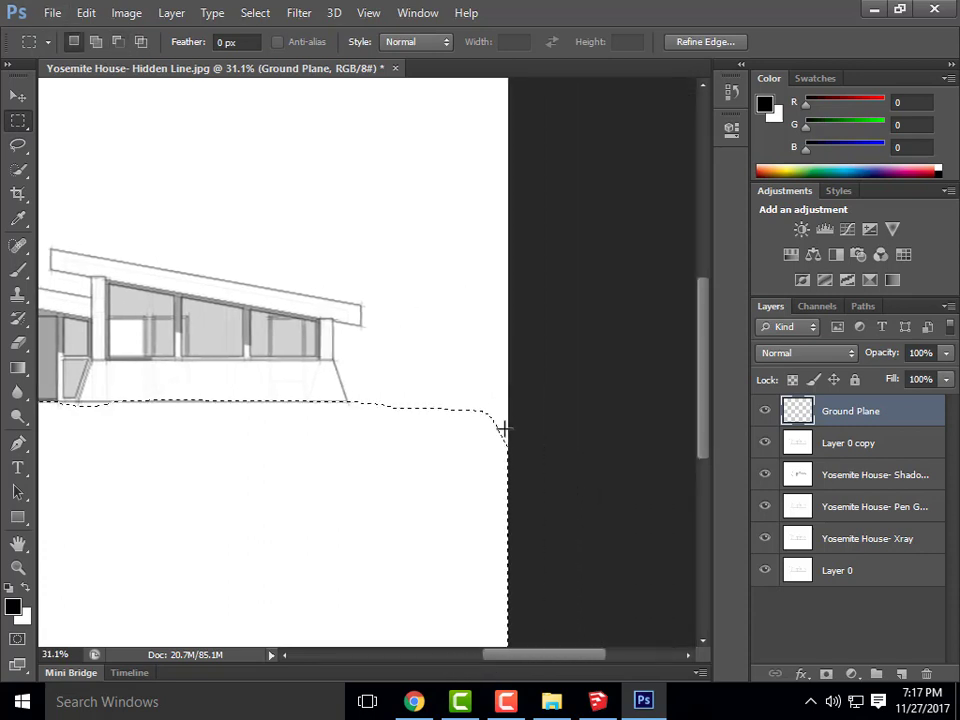
key(shift)
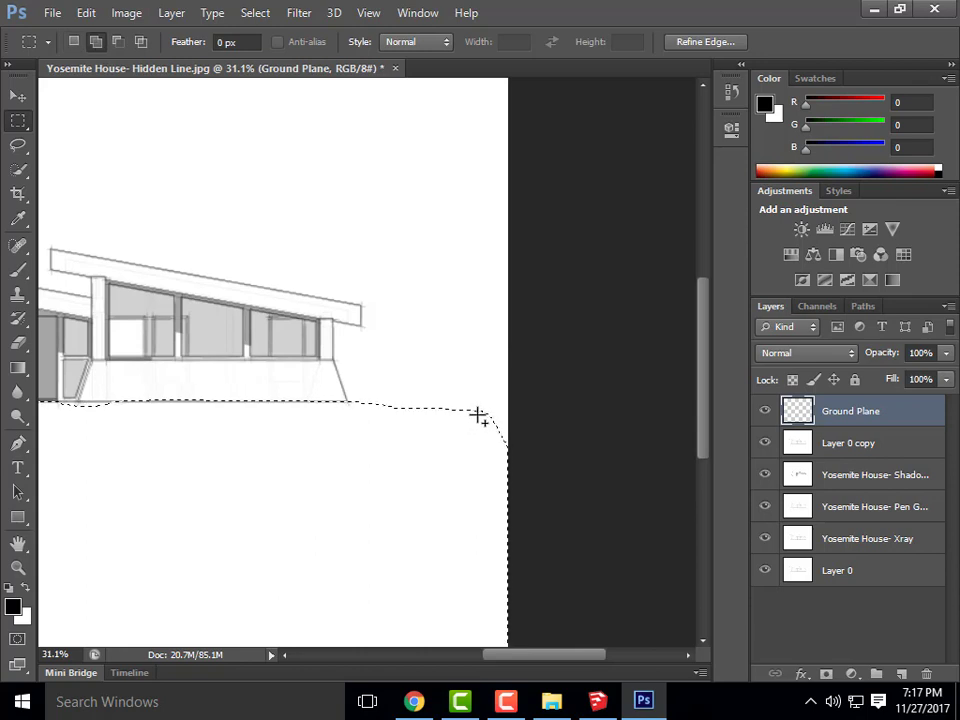
drag(482, 418, 535, 445)
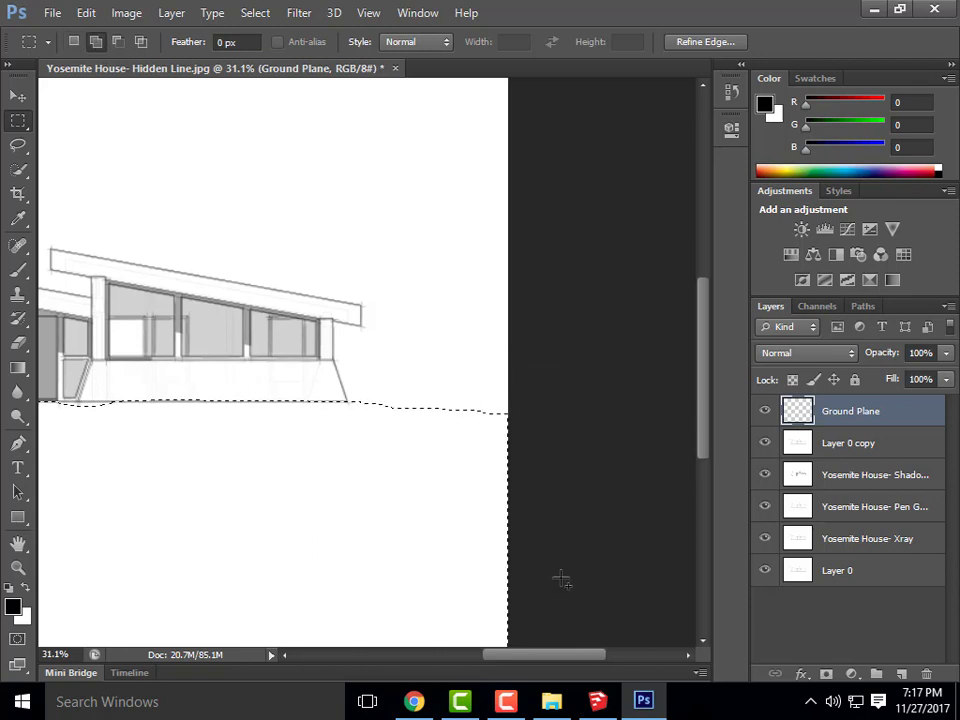
- Add rectangular marquee patches to the ground selection, covering the dip beside the door and the notch at the left image edge
mouse_move(505, 690)
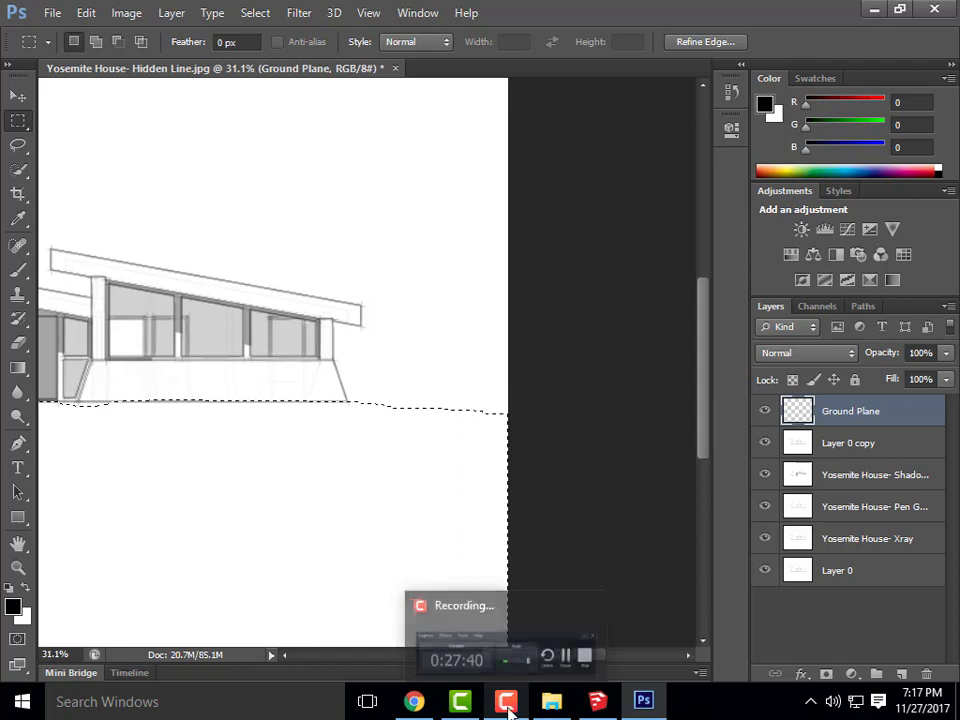
mouse_move(459, 700)
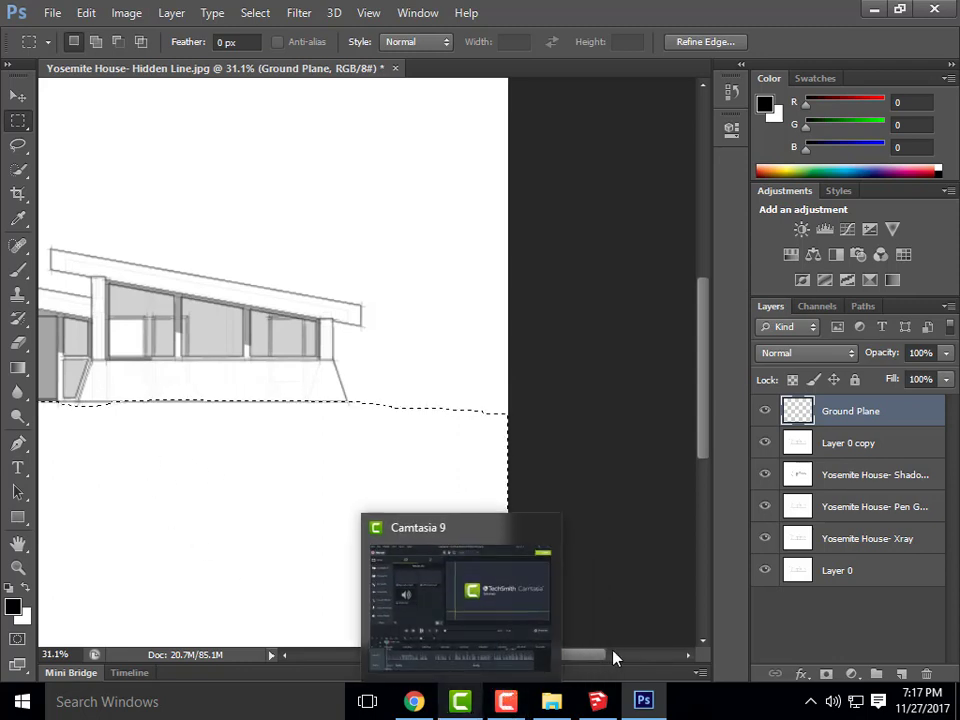
drag(600, 657, 515, 664)
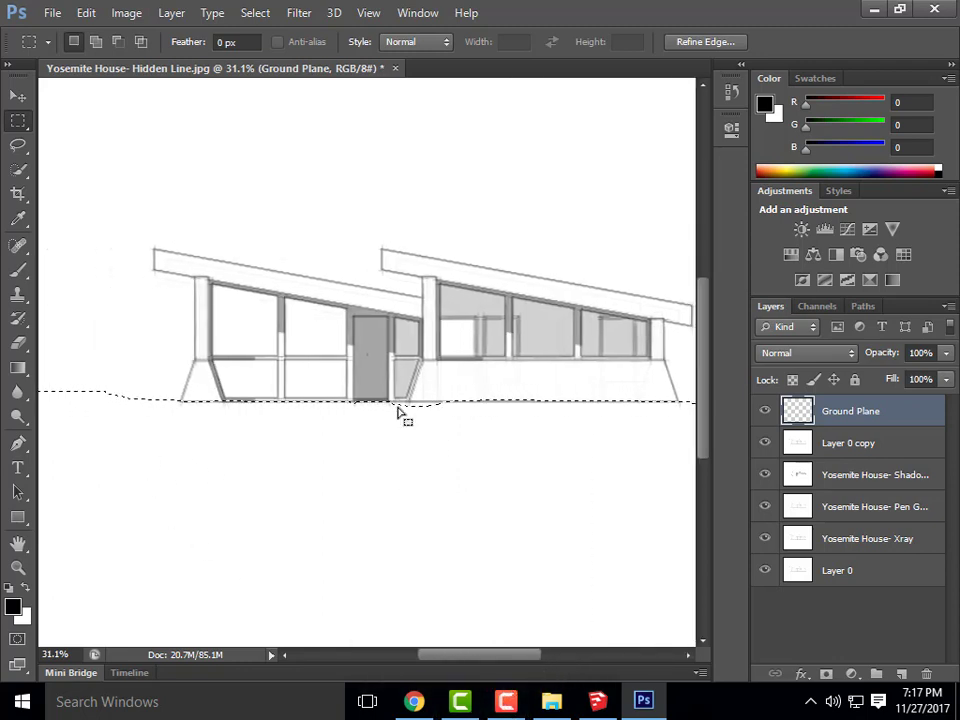
drag(380, 404, 462, 422)
scroll(349, 416, down, 2)
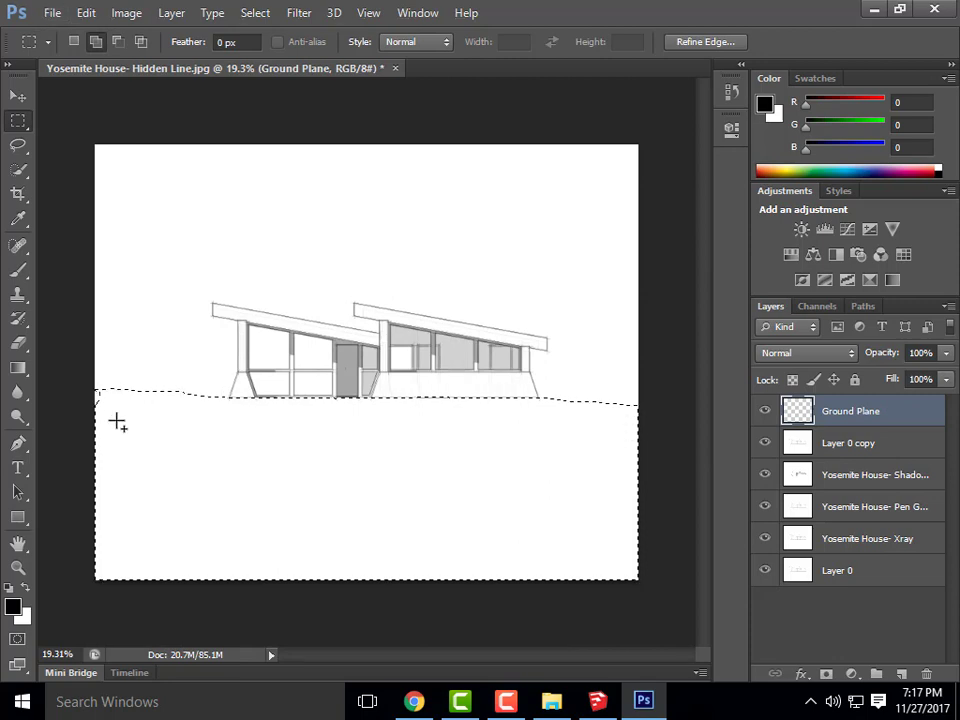
drag(80, 400, 80, 393)
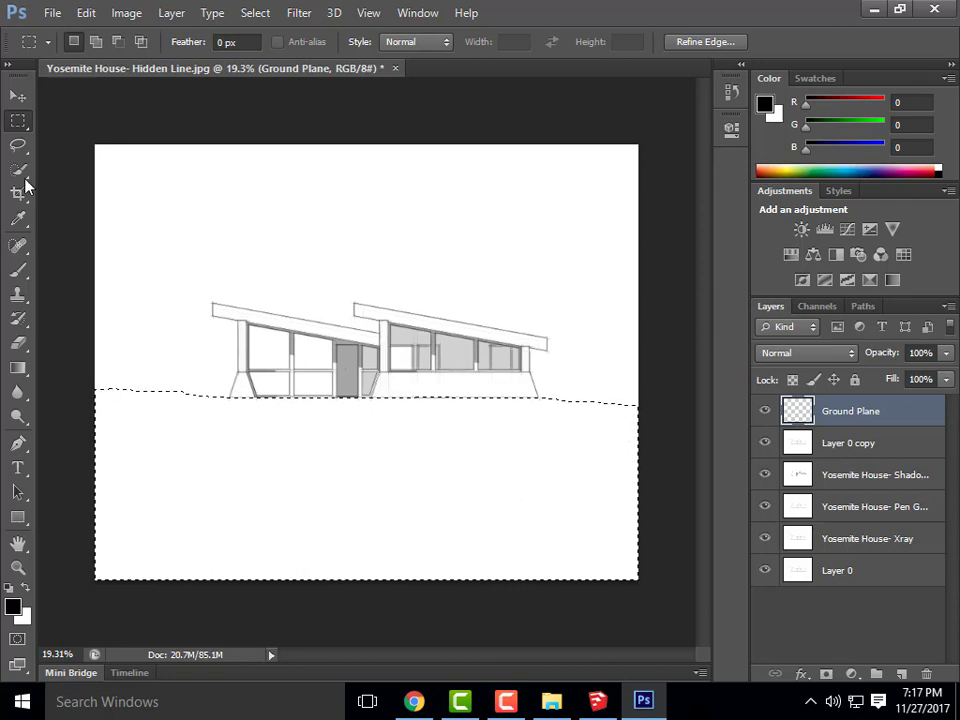
- Try filling the ground selection with a new Solid Color fill layer in black, 000000
click(19, 272)
click(96, 43)
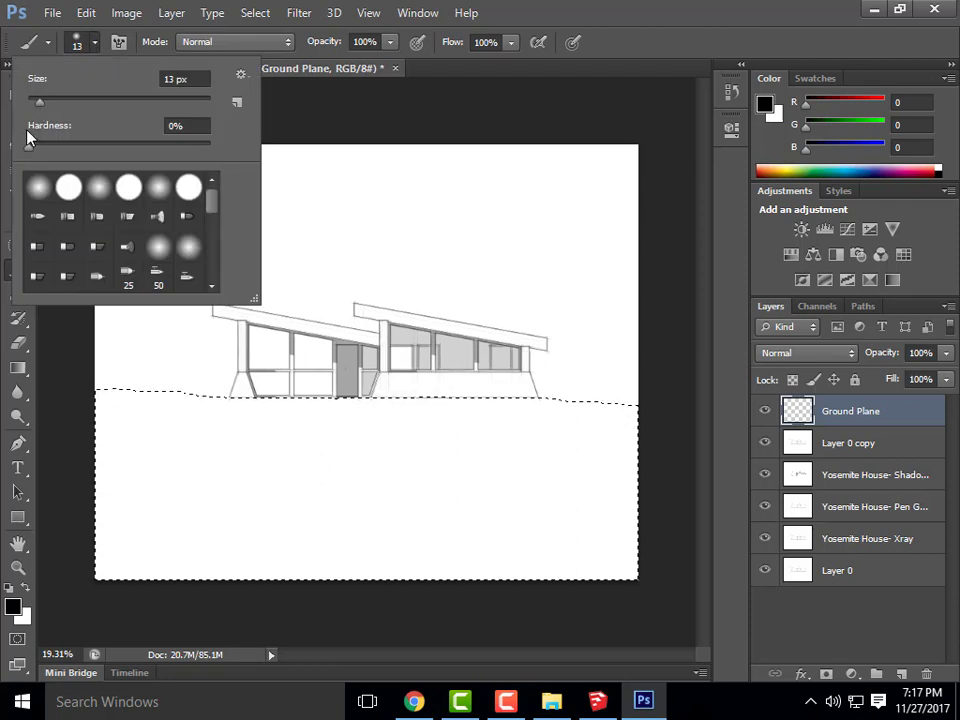
click(168, 15)
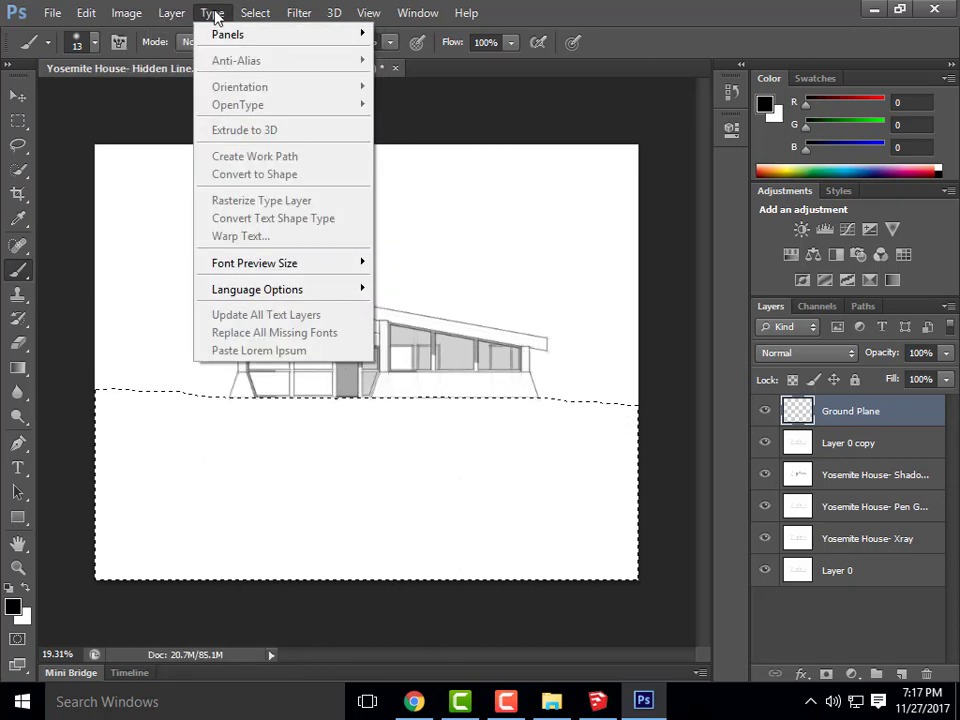
mouse_move(253, 37)
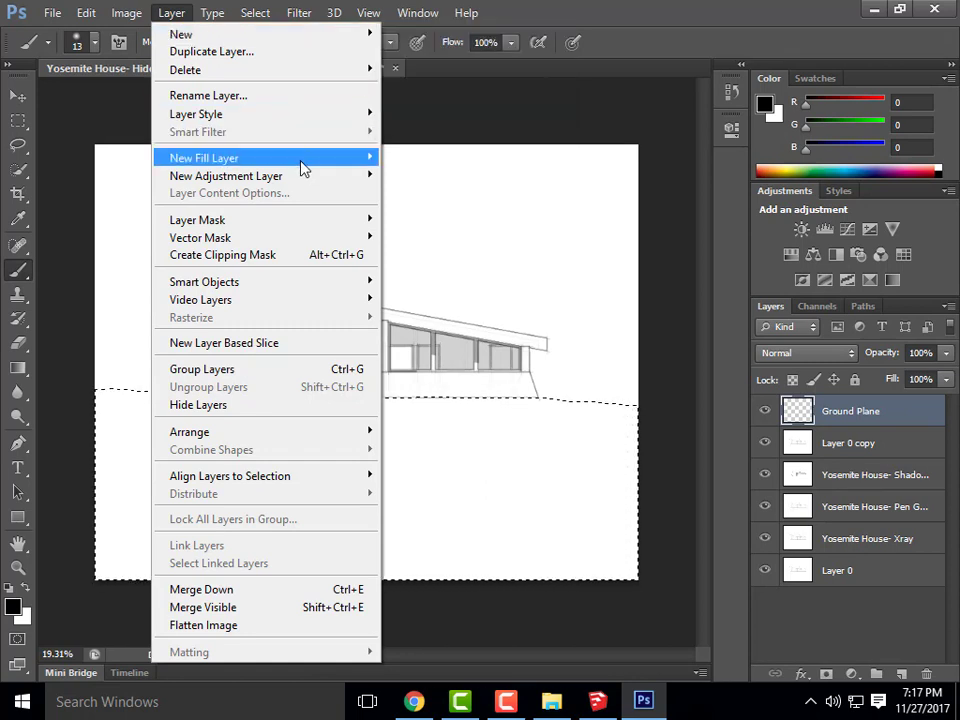
mouse_move(303, 168)
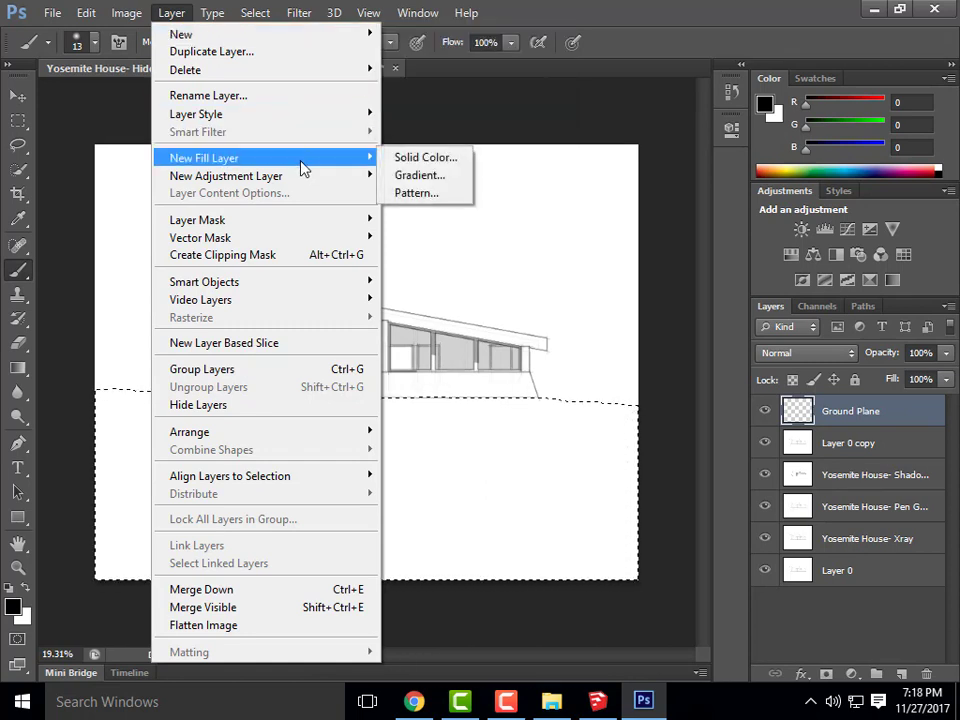
click(410, 158)
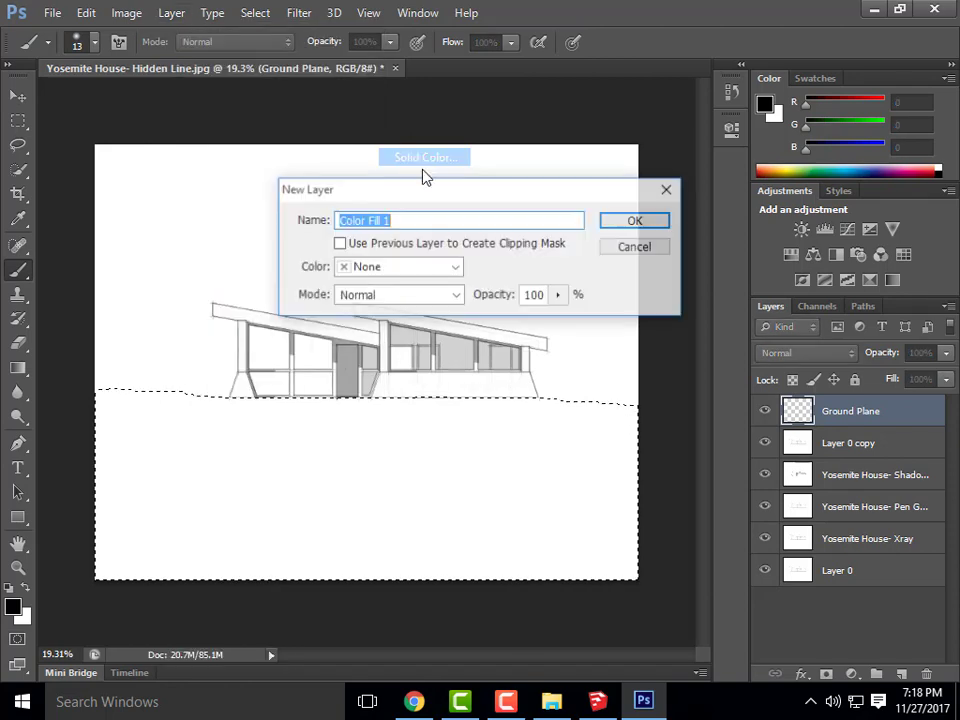
click(636, 221)
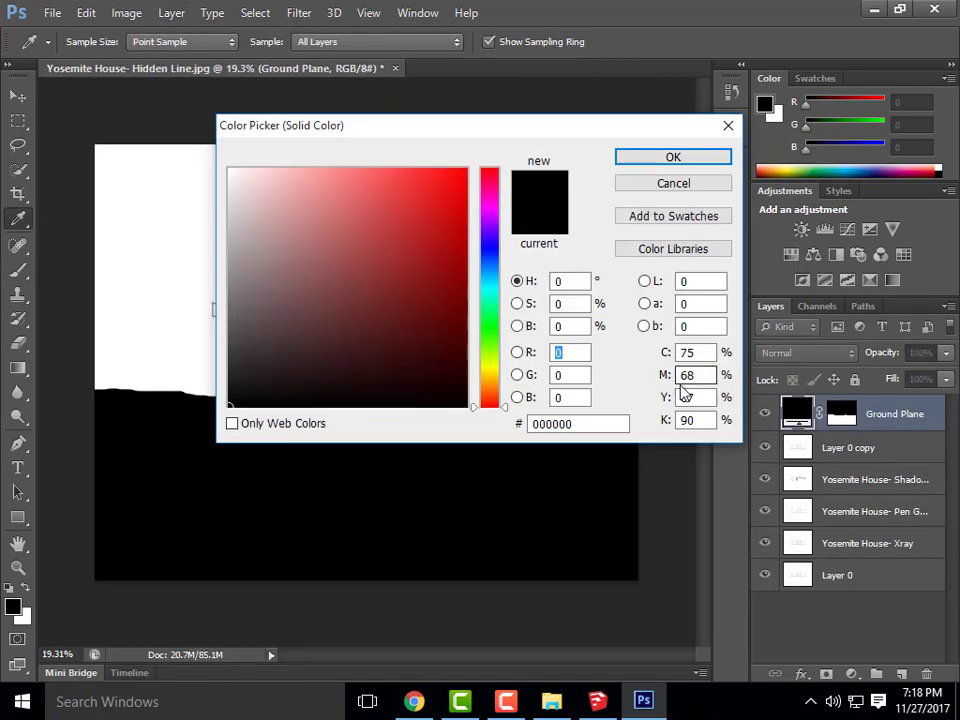
mouse_move(639, 131)
mouse_down()
mouse_move(857, 372)
mouse_move(949, 574)
mouse_move(908, 424)
mouse_move(730, 222)
mouse_move(705, 218)
mouse_up()
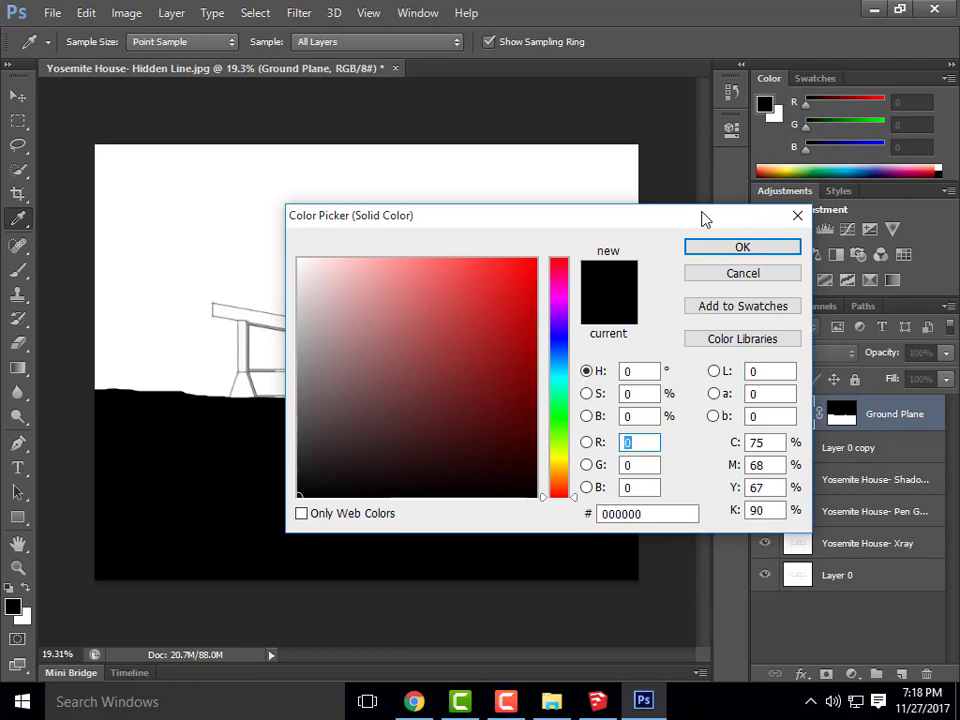
drag(705, 218, 561, 219)
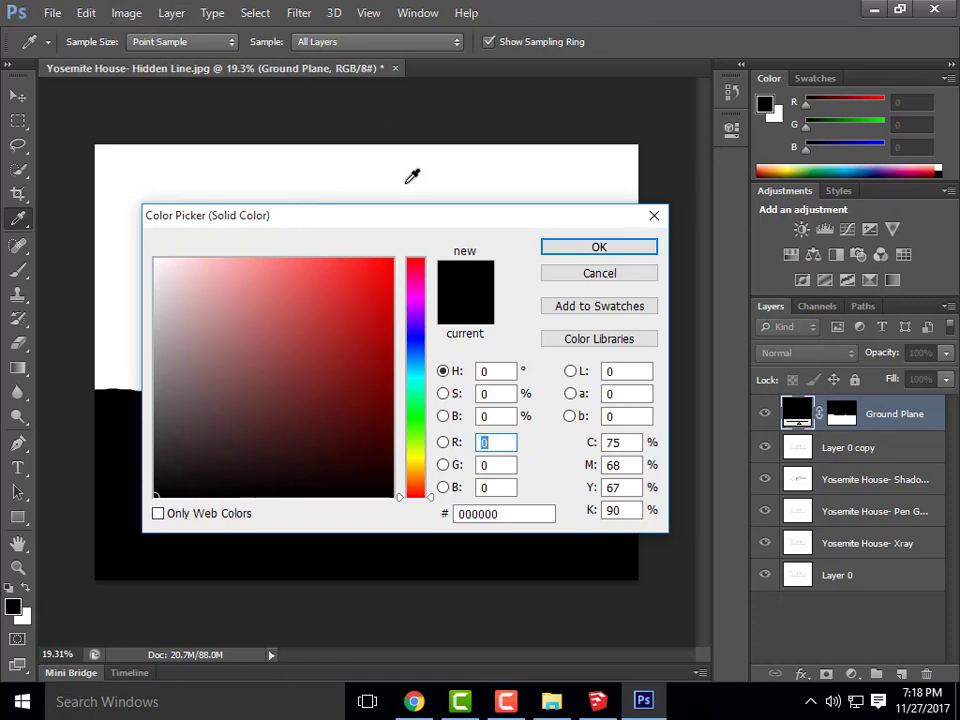
click(590, 248)
key(b)
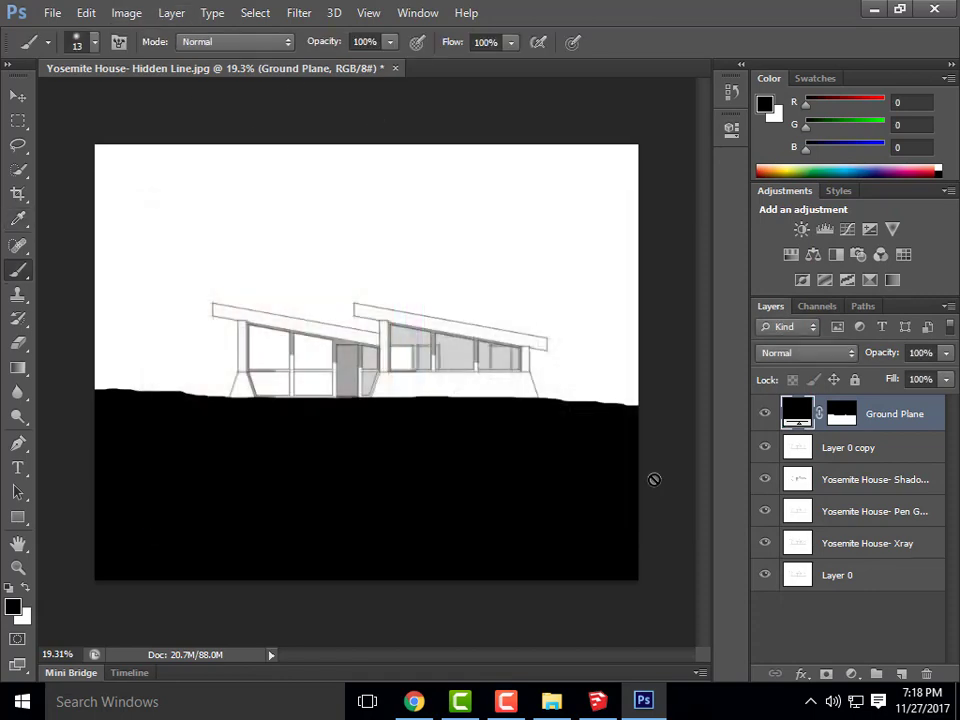
- Preview the ground fill in dark gray 5e5a5a, set it back to black, and undo the Solid Color fill layer
double_click(795, 413)
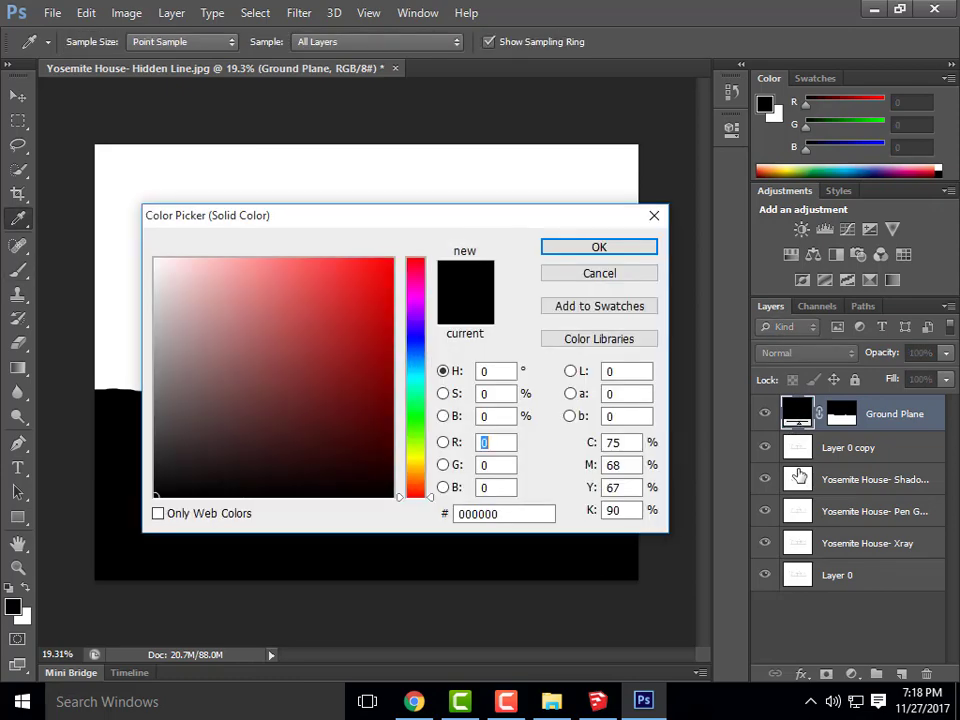
click(163, 409)
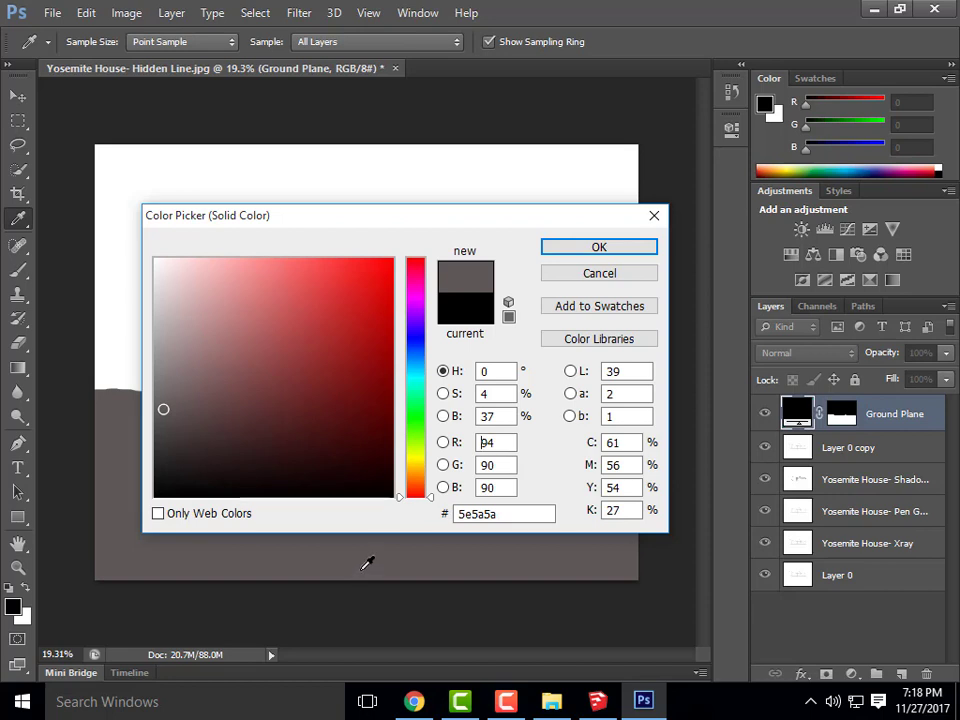
click(157, 497)
click(574, 253)
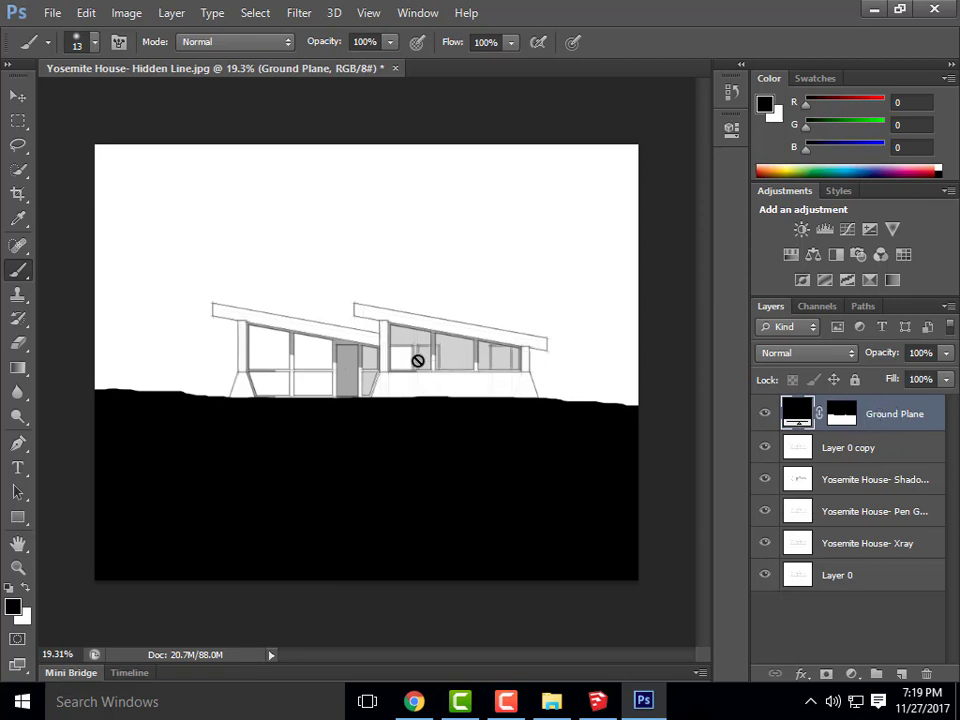
key(ctrl+z)
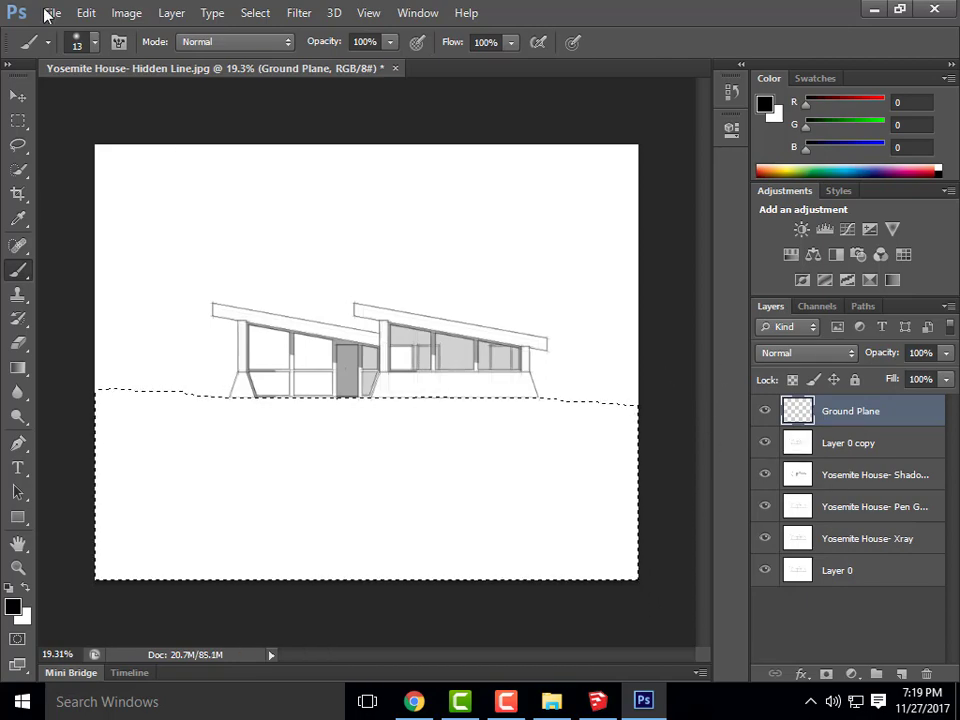
- Fill the ground selection on the Ground Plane layer with black at 100% opacity in Normal mode, and deselect it
click(86, 13)
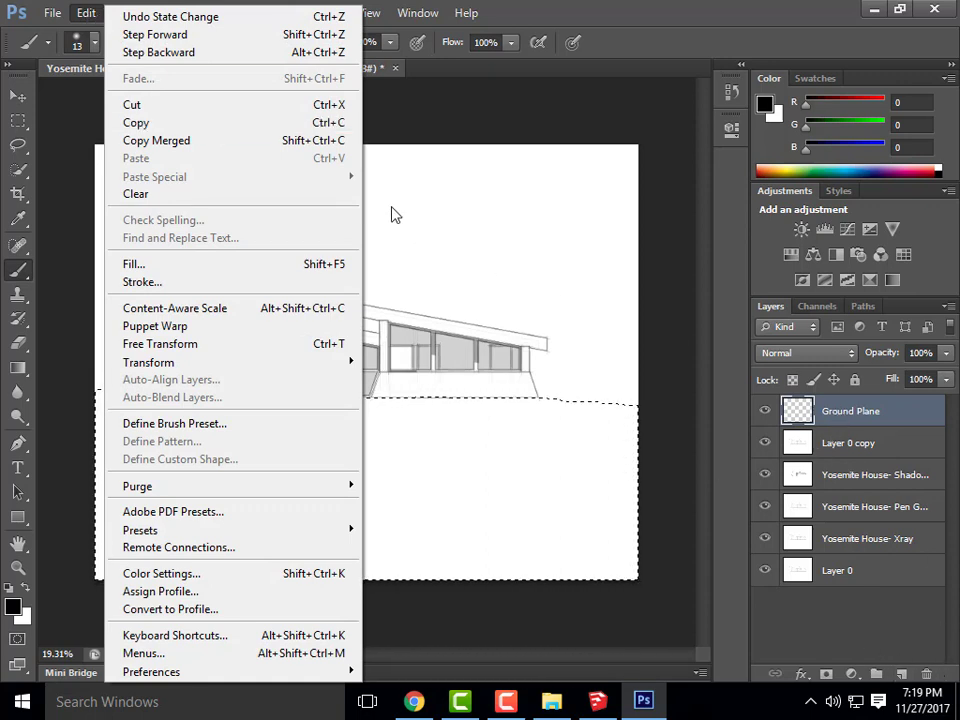
click(232, 264)
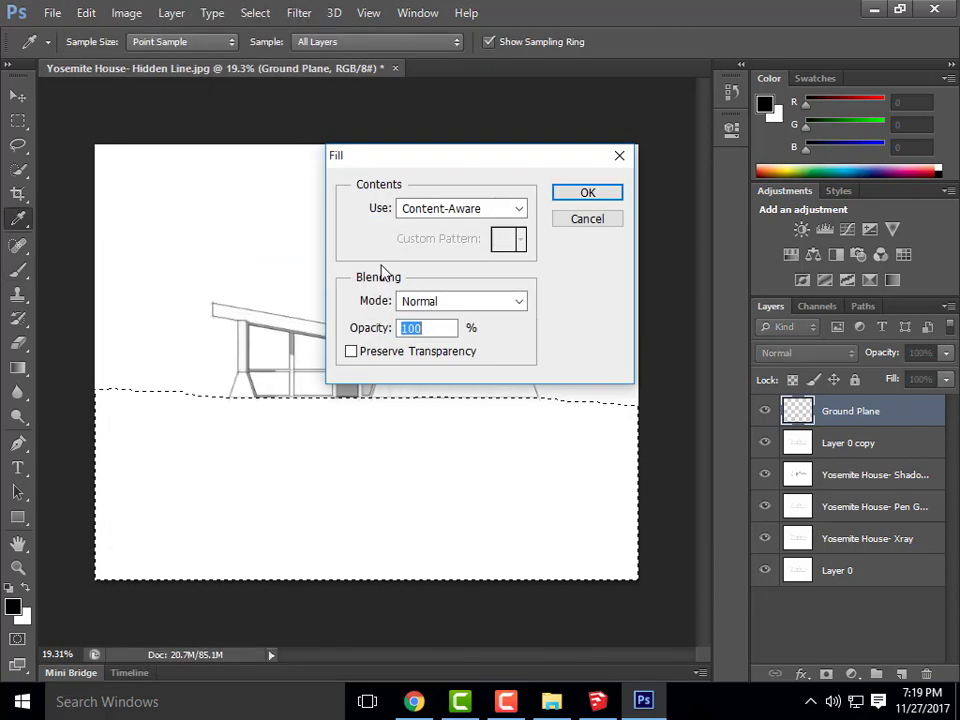
click(512, 210)
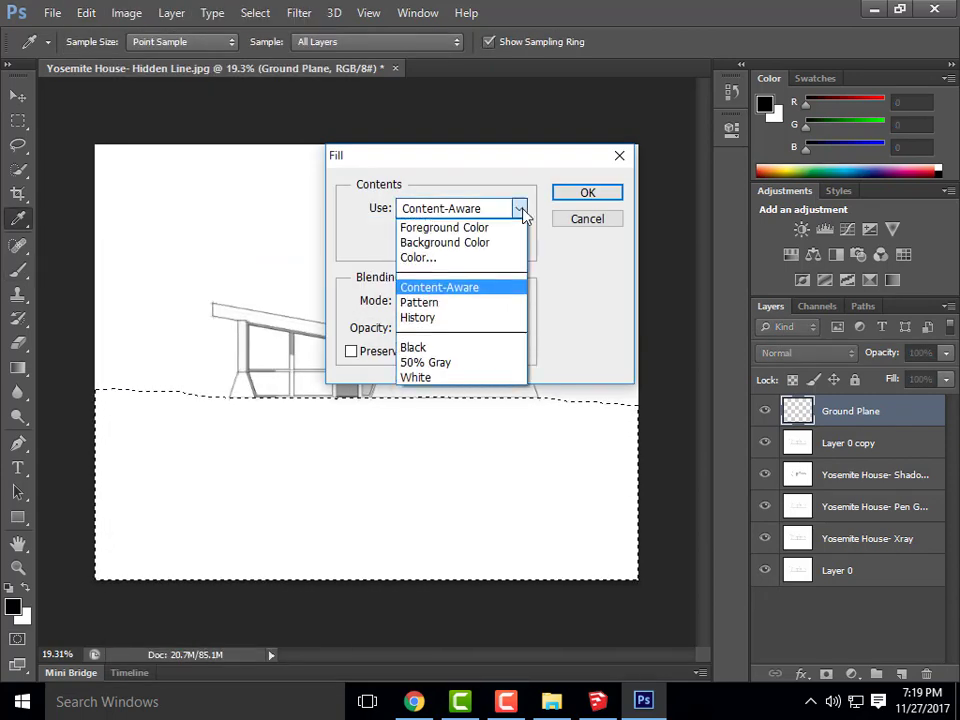
click(431, 347)
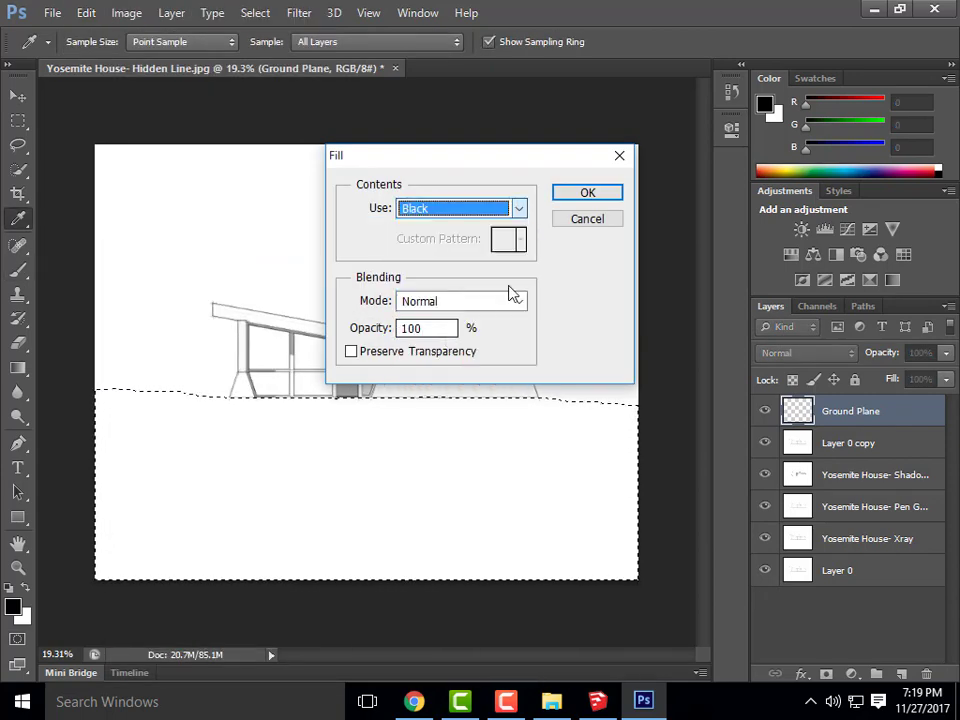
click(572, 196)
key(b)
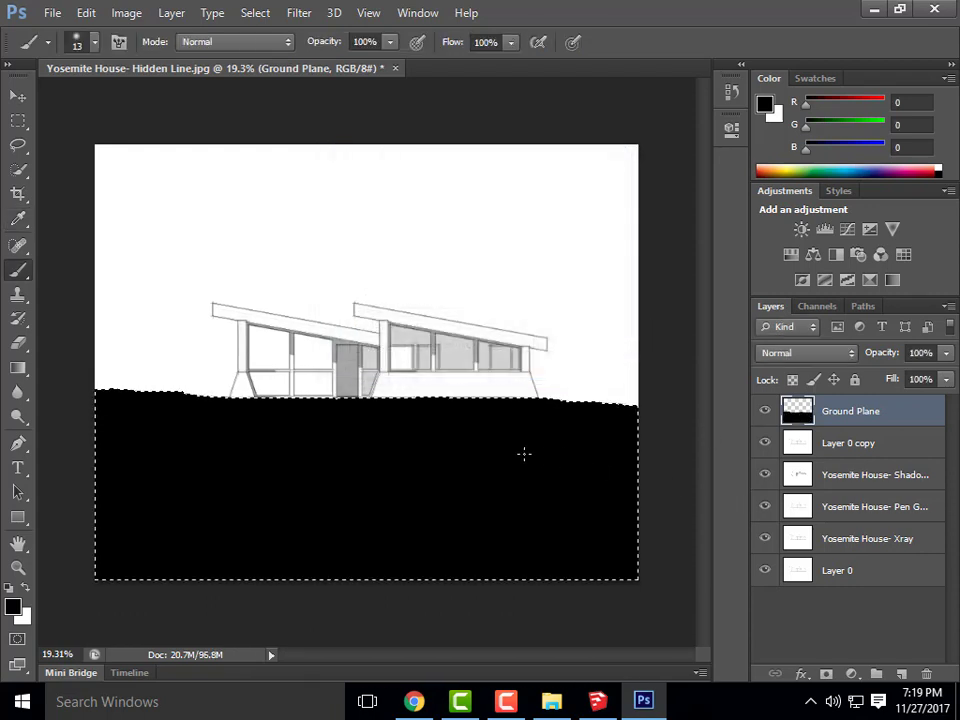
key(ctrl+d)
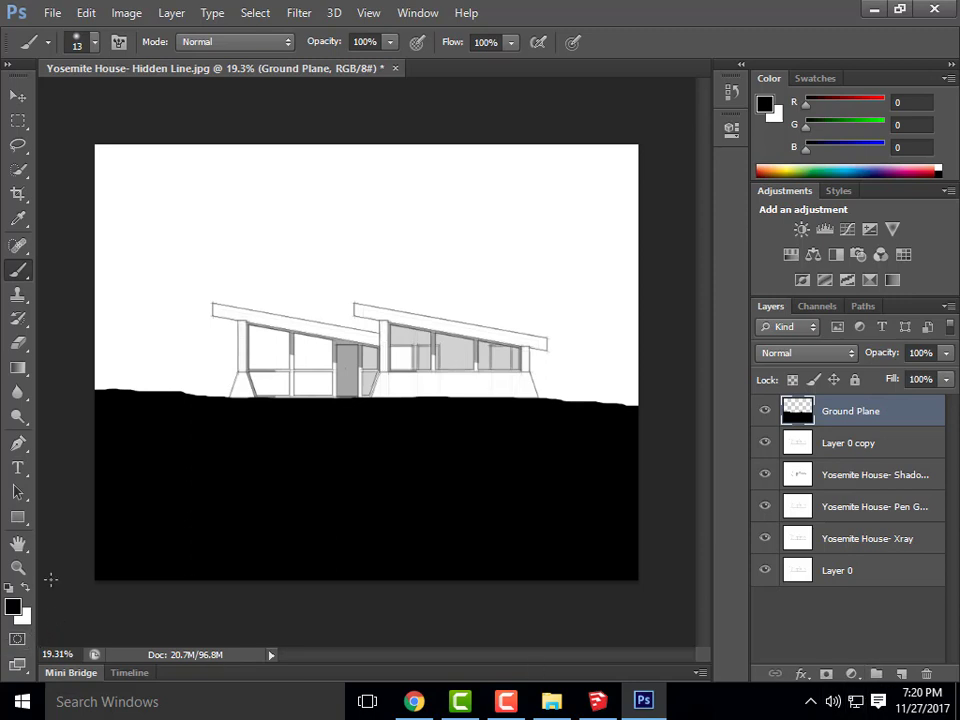
- Select the Clone Stamp Tool for working on the black ground's upper edge beside the house
click(19, 297)
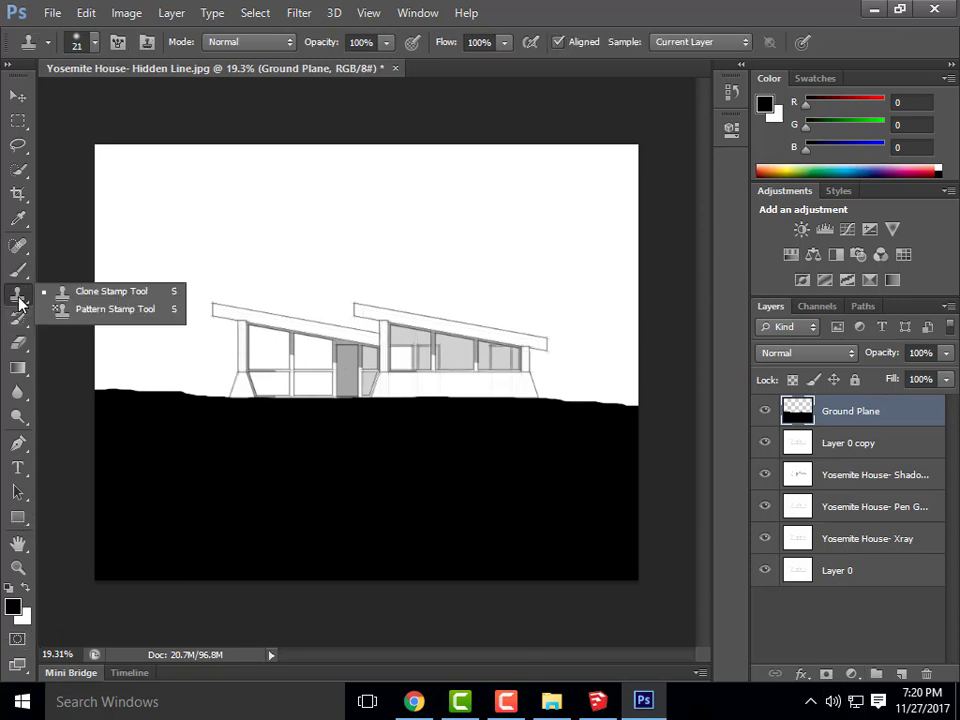
click(109, 294)
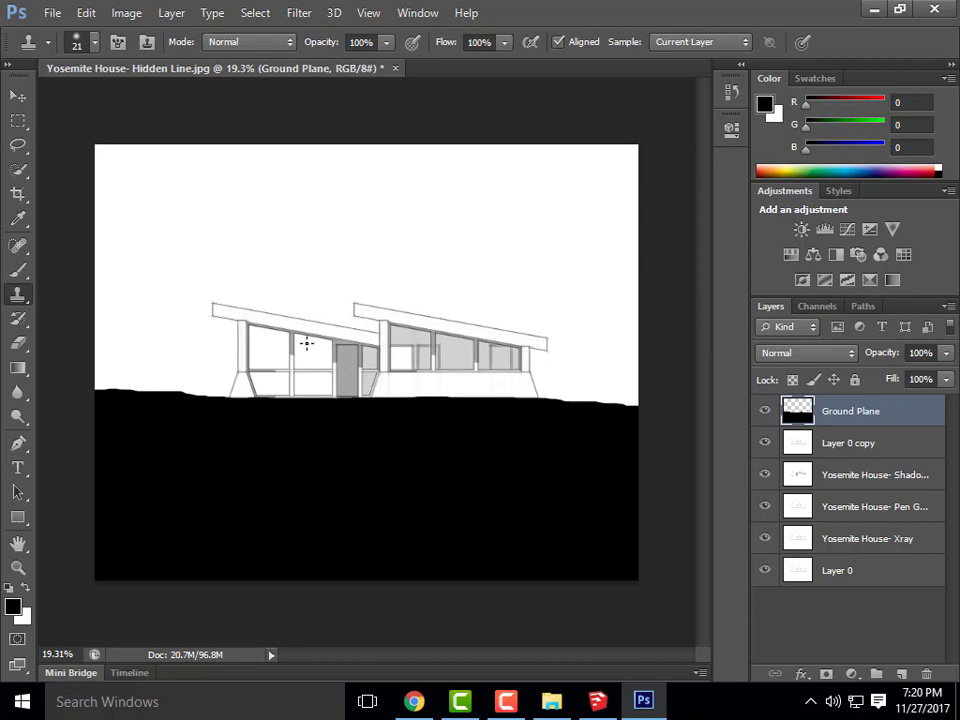
scroll(120, 398, up, 2)
scroll(381, 392, down, 2)
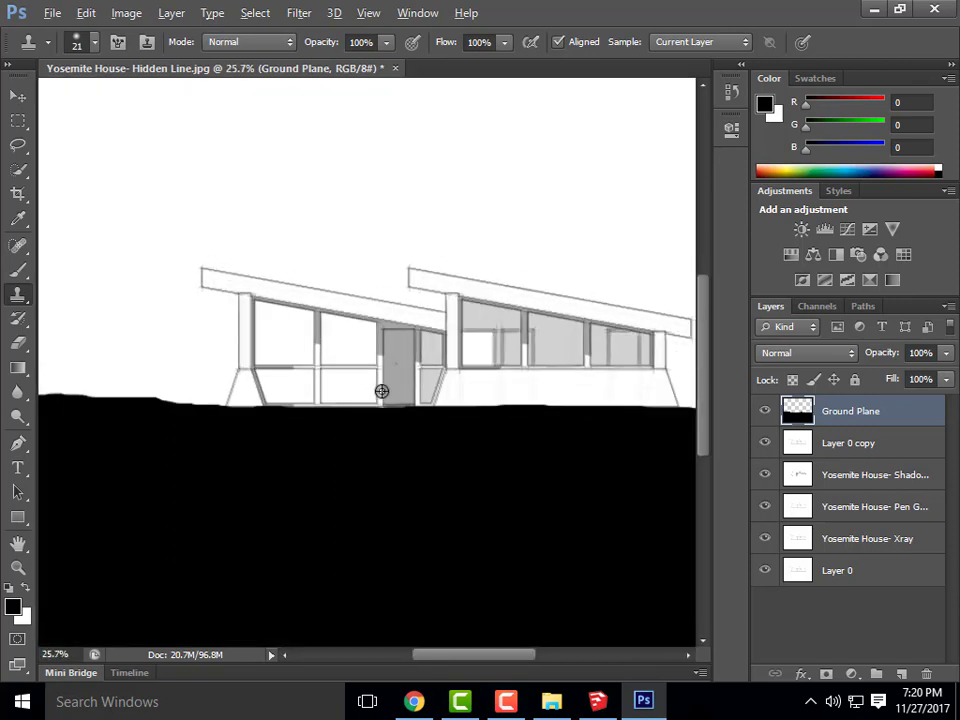
scroll(153, 387, up, 4)
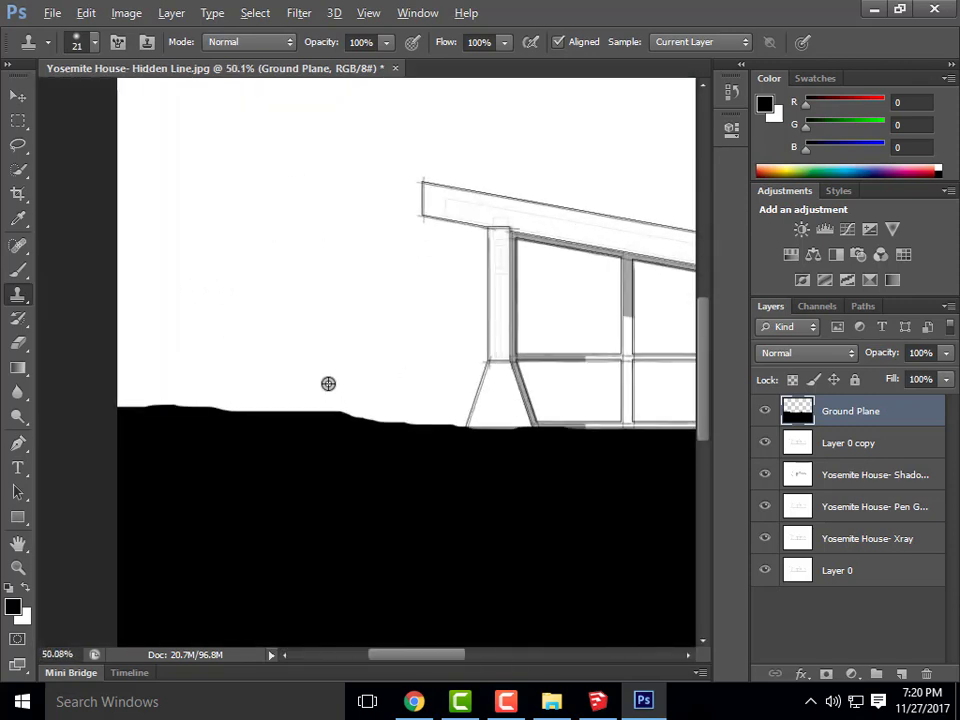
- Choose the 134 px grass brush tip for the Clone Stamp tool and reduce its size to 68 px
click(97, 44)
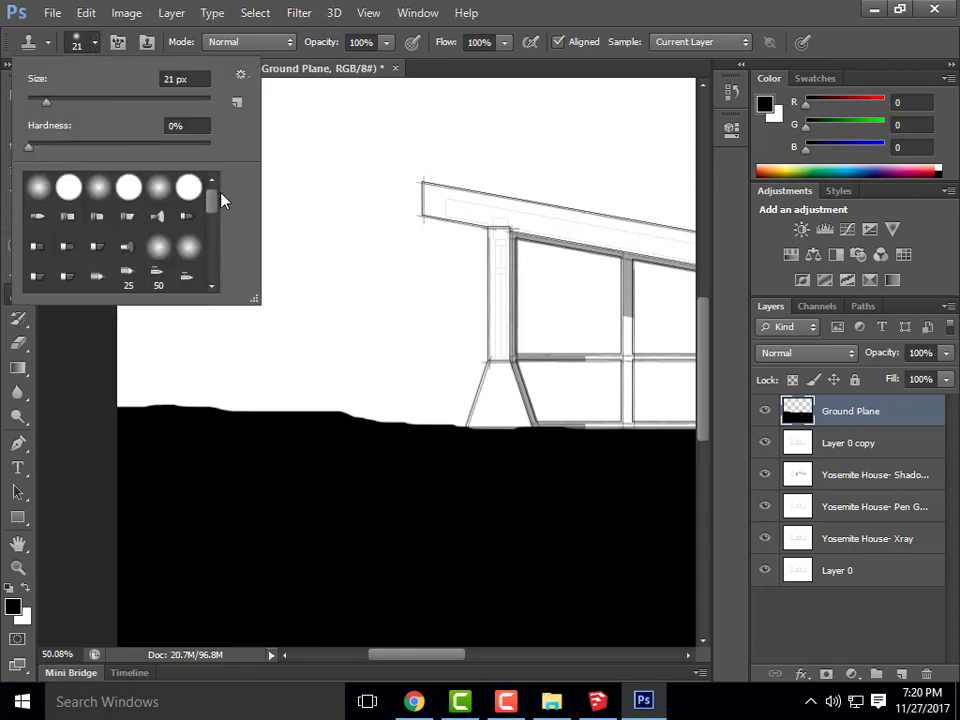
drag(212, 201, 208, 249)
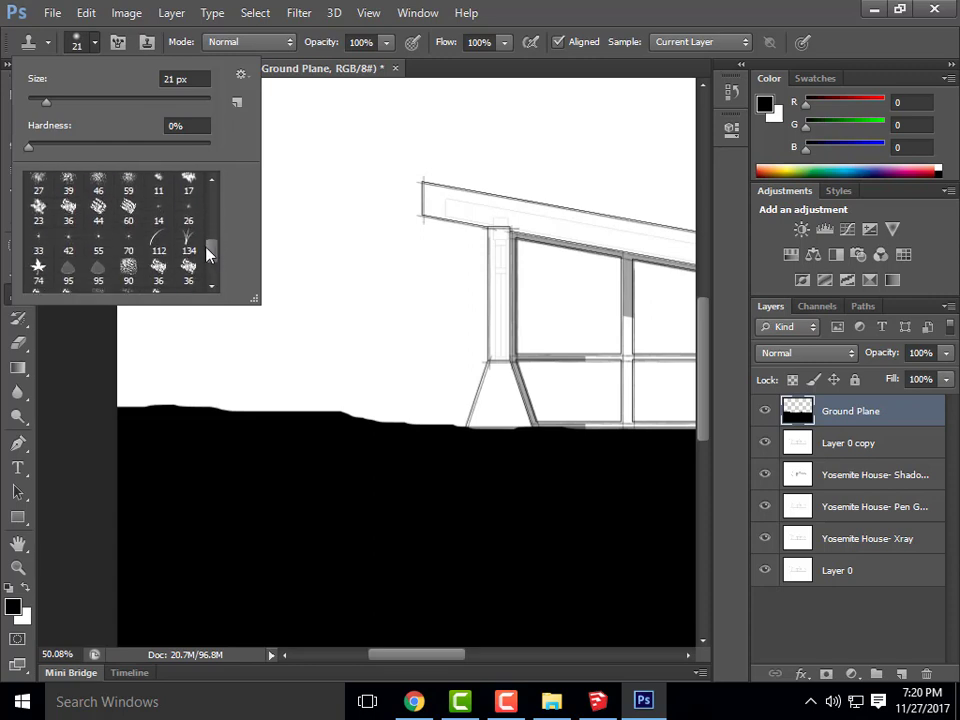
click(190, 245)
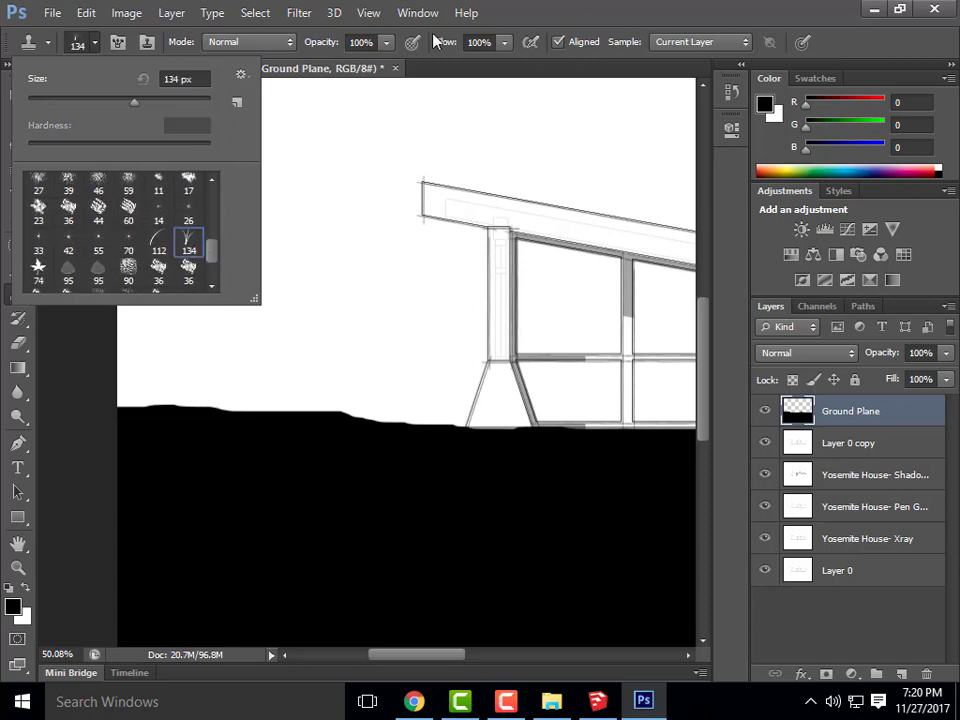
click(568, 8)
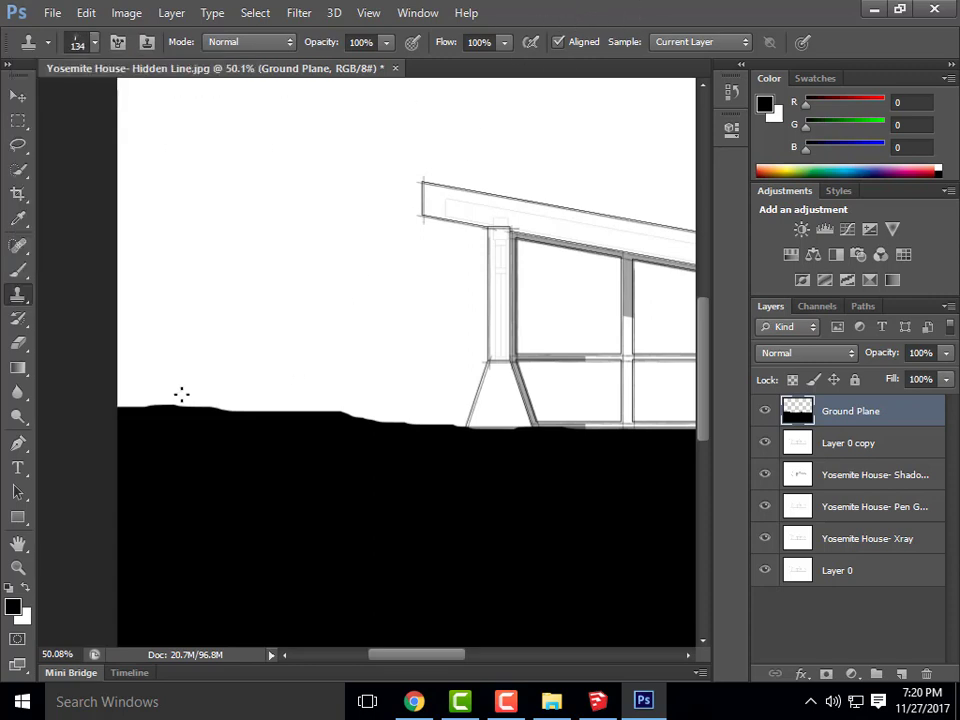
key(alt)
click(94, 42)
drag(119, 99, 90, 115)
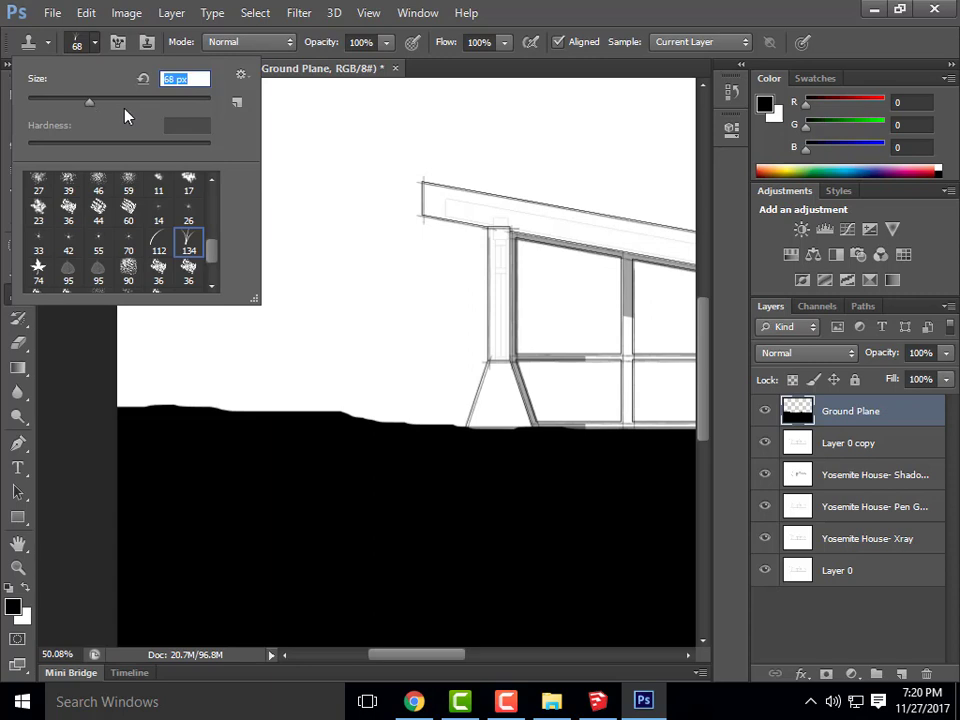
click(530, 16)
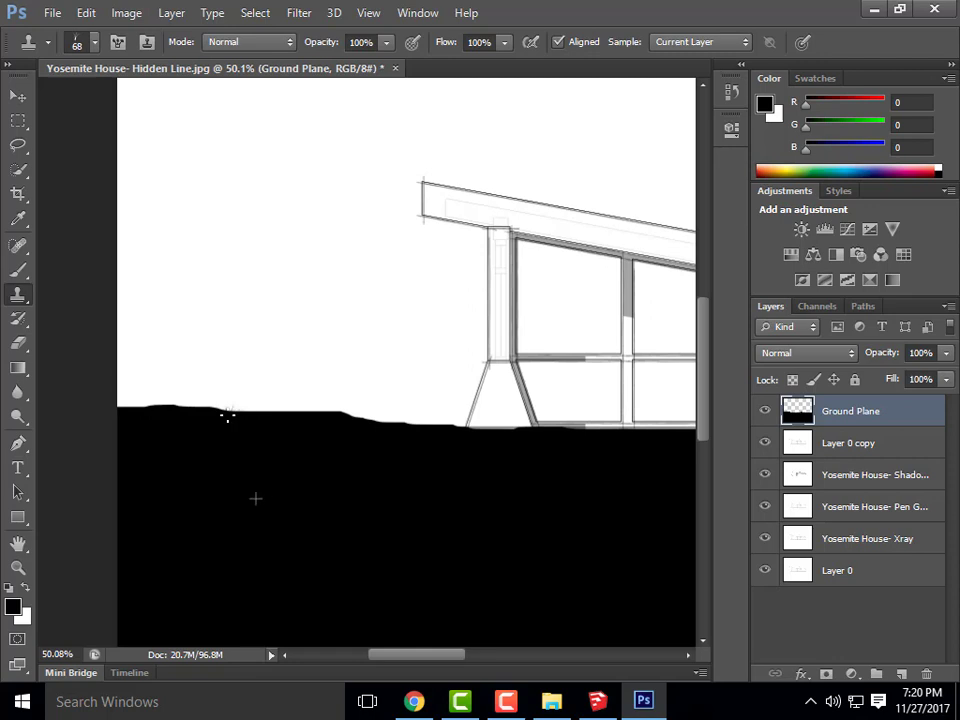
- Clone black grass blades along the Ground Plane's upper edge, from the image's left end to below the right wing's windows
mouse_move(228, 416)
mouse_down()
mouse_move(107, 412)
mouse_move(229, 407)
mouse_move(129, 407)
mouse_move(223, 409)
mouse_move(258, 428)
mouse_up()
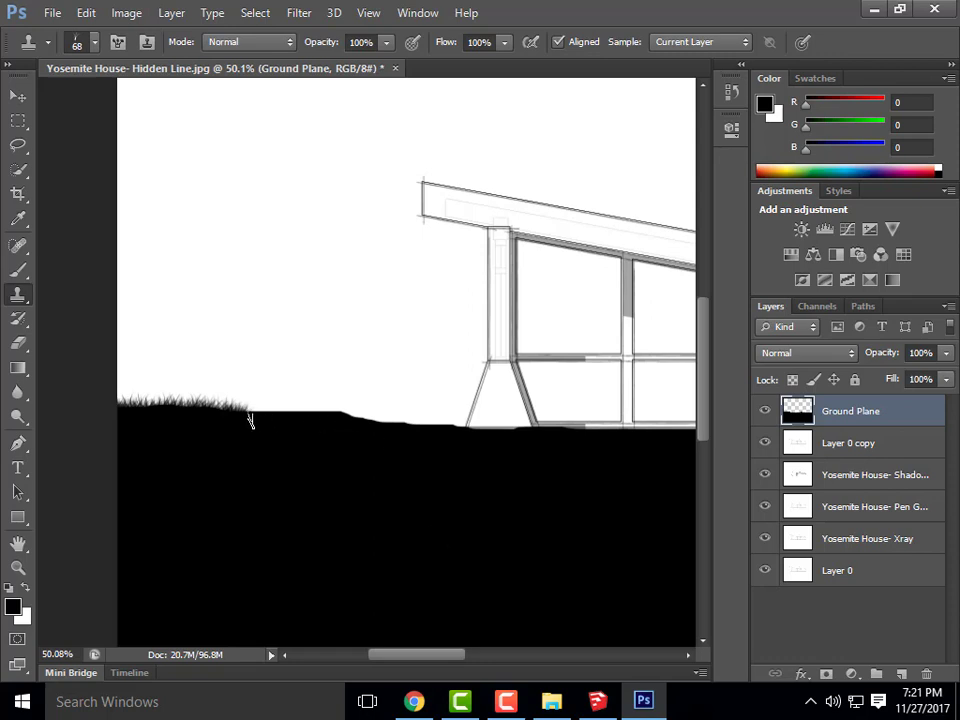
mouse_move(250, 420)
mouse_down()
mouse_move(316, 414)
mouse_move(238, 415)
mouse_move(356, 422)
mouse_move(294, 416)
mouse_move(327, 416)
mouse_move(410, 438)
mouse_move(352, 431)
mouse_move(407, 433)
mouse_move(342, 415)
mouse_move(455, 430)
mouse_move(414, 428)
mouse_move(422, 434)
mouse_move(509, 435)
mouse_move(435, 429)
mouse_move(457, 427)
mouse_move(543, 438)
mouse_move(479, 438)
mouse_move(642, 445)
mouse_move(575, 440)
mouse_move(633, 432)
mouse_up()
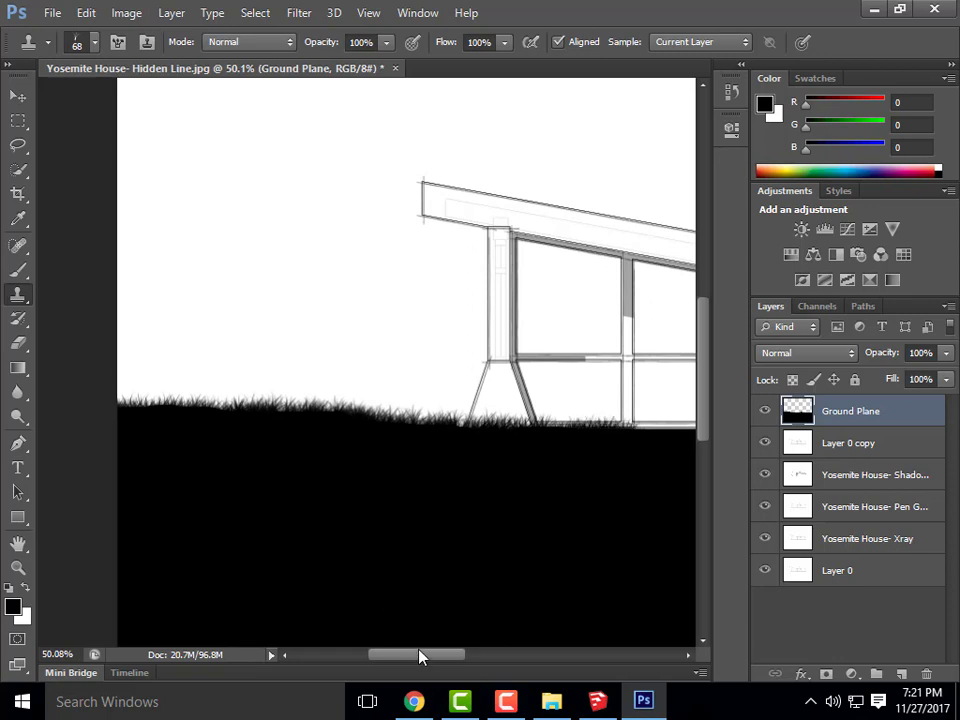
drag(419, 656, 478, 665)
mouse_move(250, 432)
mouse_down()
mouse_move(534, 438)
mouse_move(485, 431)
mouse_move(657, 427)
mouse_move(609, 429)
mouse_move(648, 430)
mouse_up()
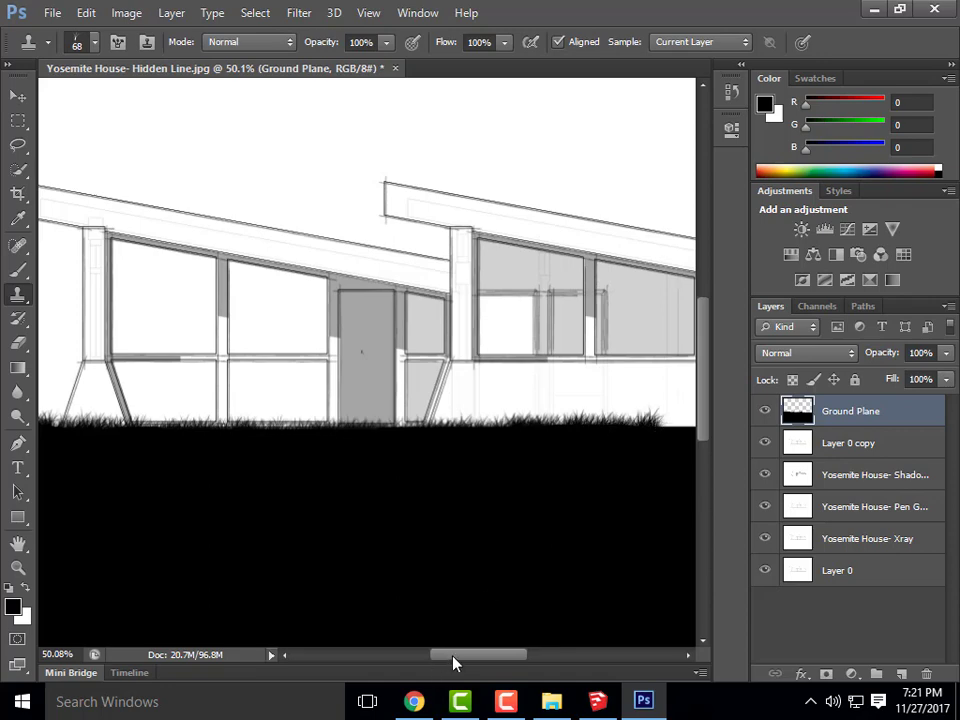
- Continue cloning grass along the ground edge from the house's right wing to the right end of the image
drag(453, 663, 515, 663)
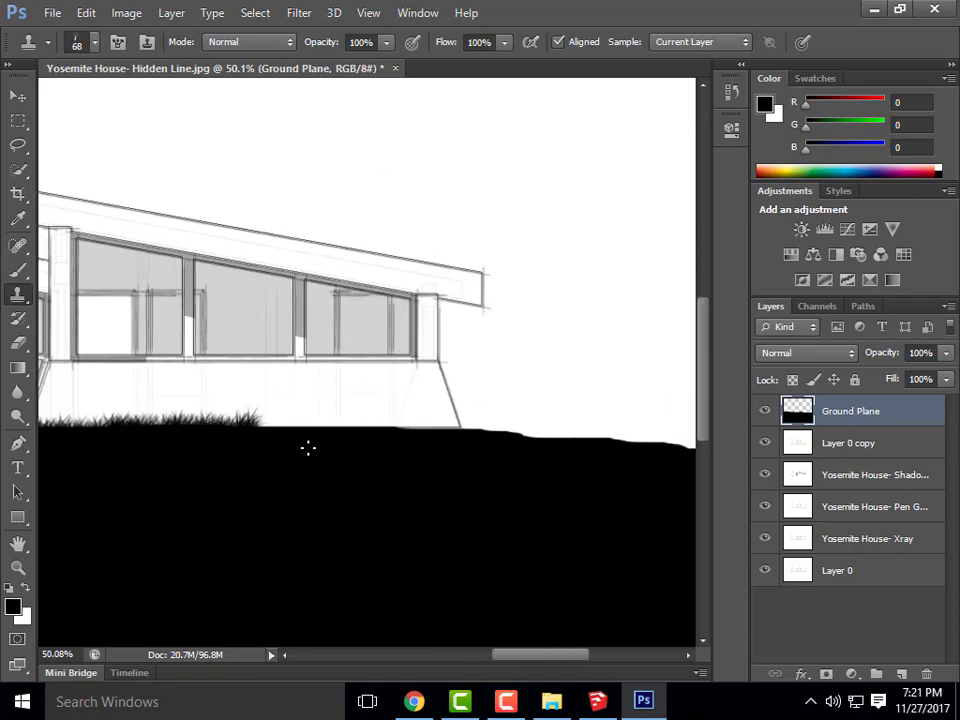
mouse_move(275, 433)
mouse_down()
mouse_move(246, 426)
mouse_move(272, 430)
mouse_up()
drag(275, 428, 287, 429)
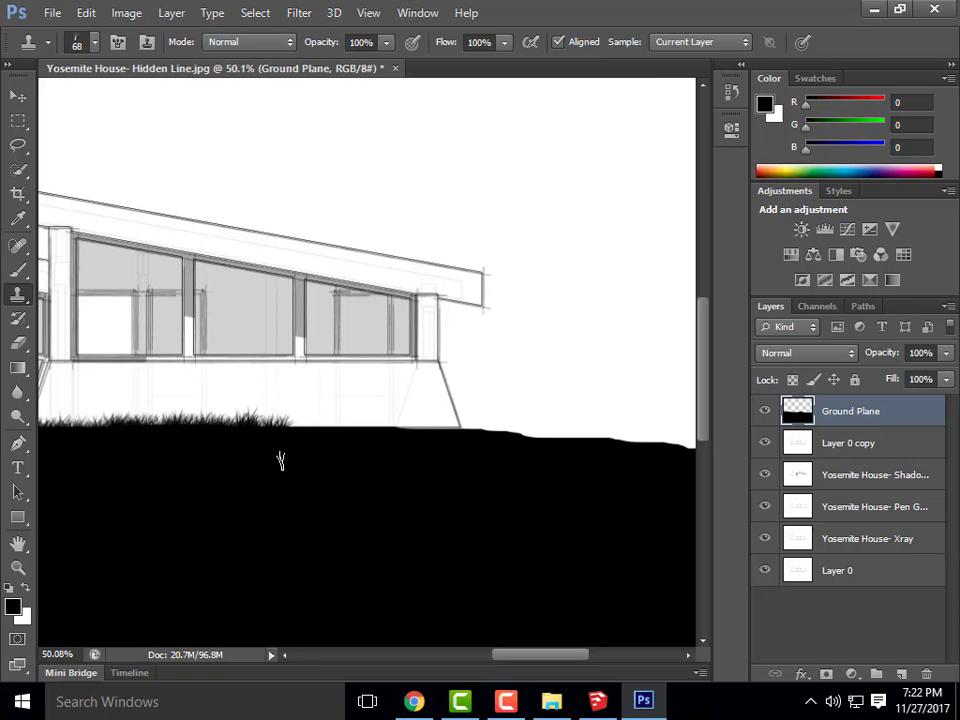
mouse_move(304, 437)
mouse_down()
mouse_move(296, 430)
mouse_move(456, 444)
mouse_move(378, 432)
mouse_move(612, 441)
mouse_move(540, 443)
mouse_move(586, 444)
mouse_up()
drag(557, 663, 610, 660)
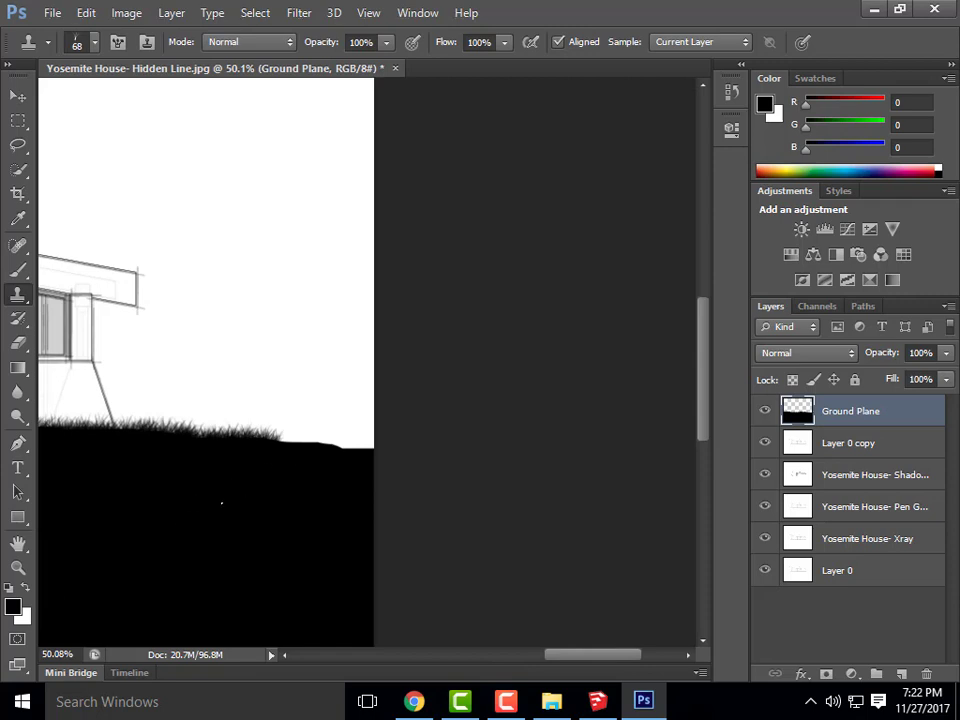
mouse_move(278, 448)
mouse_down()
mouse_move(337, 448)
mouse_move(303, 448)
mouse_move(373, 450)
mouse_up()
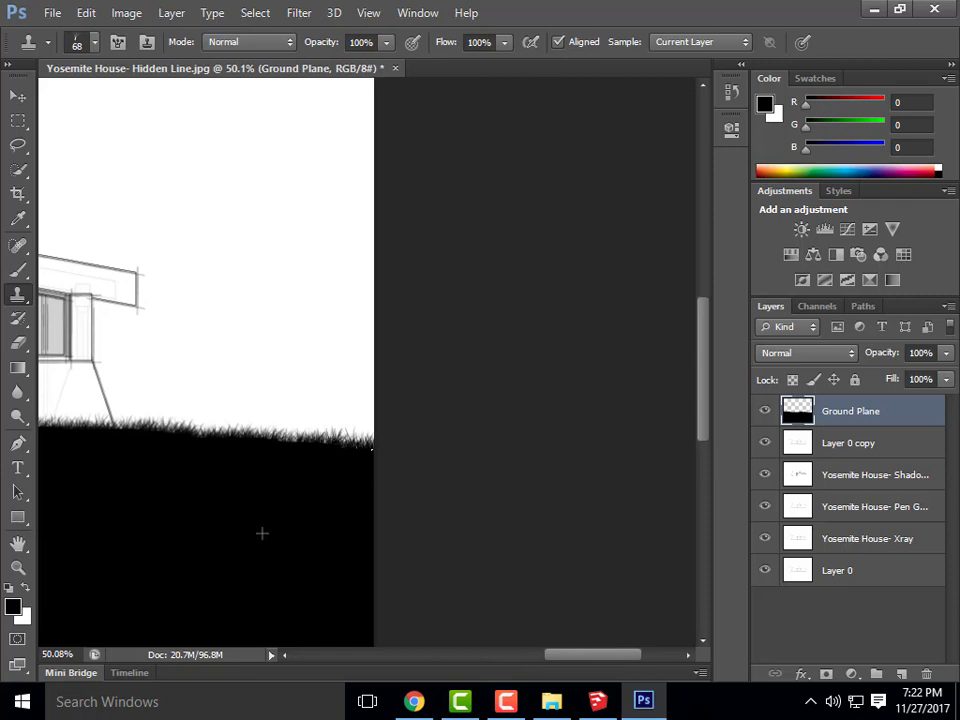
- Enlarge the grass brush to 119 px and clone taller tufts left of the house, below the right wing and beside its right wall
scroll(479, 460, down, 9)
scroll(346, 424, up, 1)
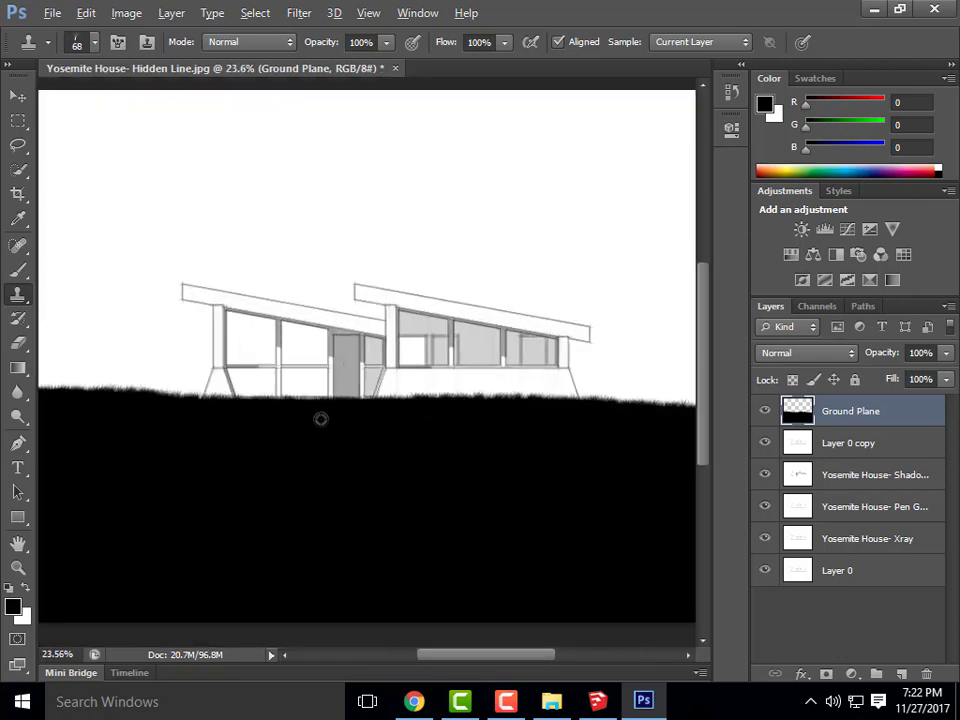
click(95, 44)
drag(100, 100, 124, 101)
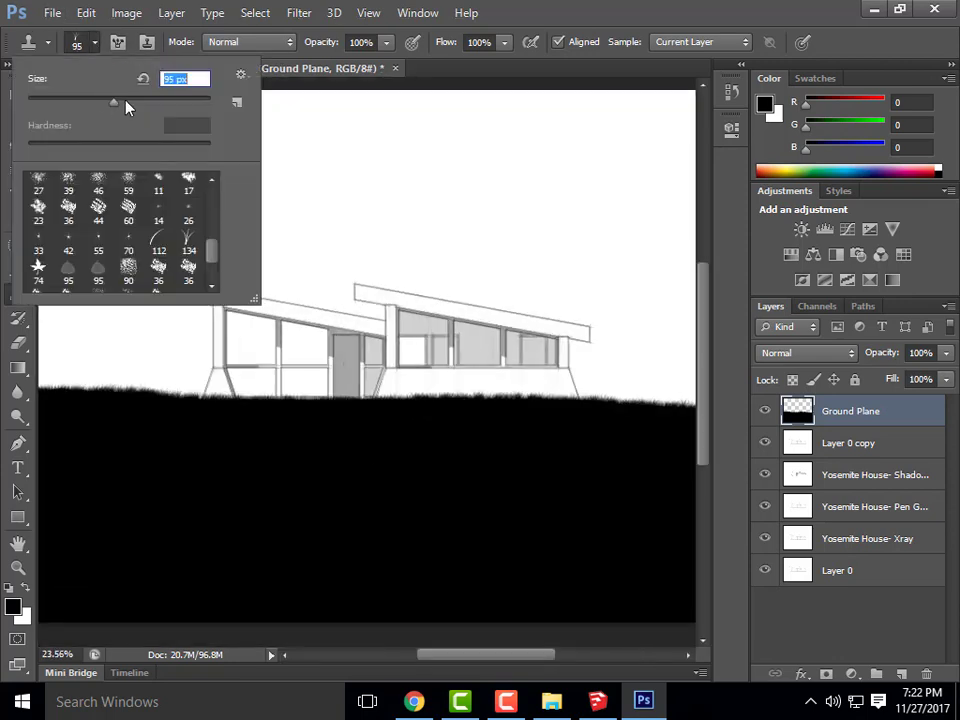
key(Return)
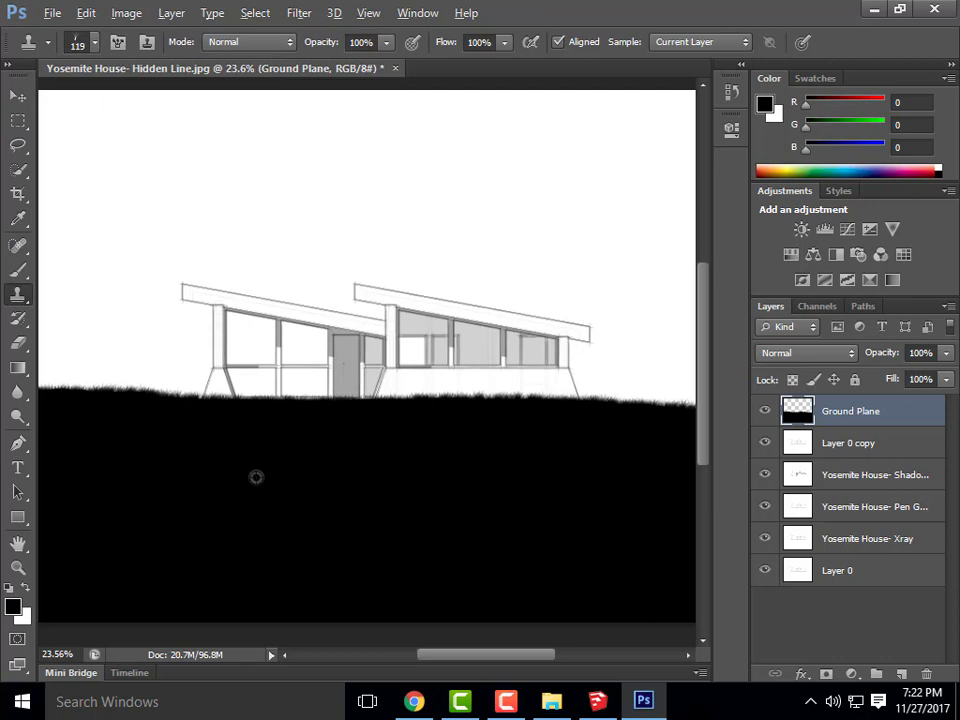
scroll(276, 477, down, 1)
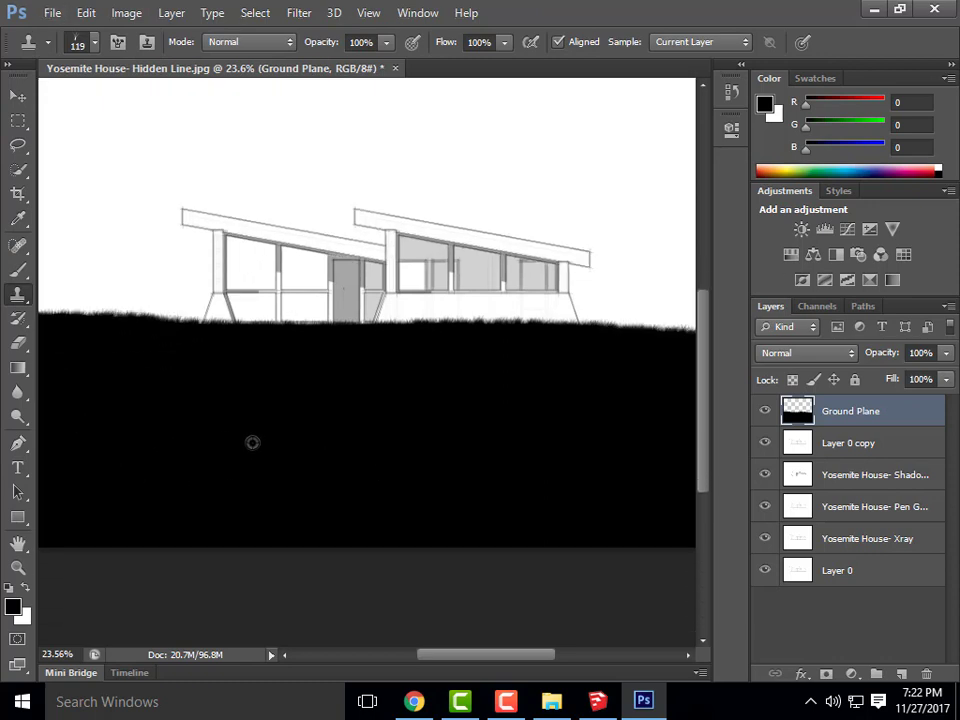
scroll(252, 443, down, 2)
scroll(168, 387, up, 4)
mouse_move(113, 398)
mouse_down()
mouse_move(75, 395)
mouse_move(183, 407)
mouse_move(255, 398)
mouse_up()
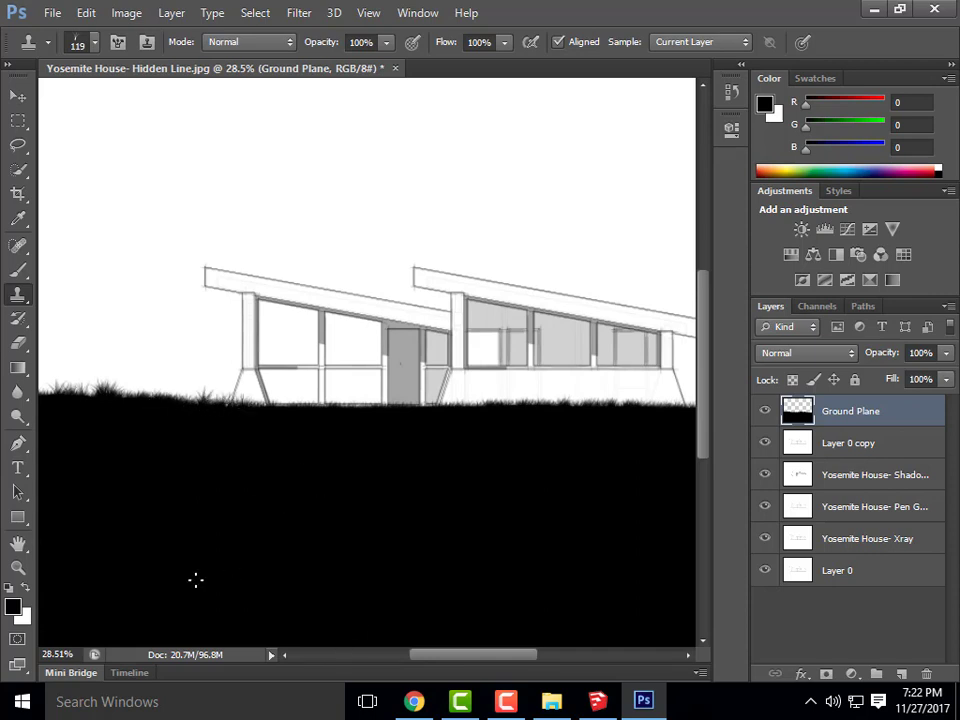
drag(429, 660, 478, 655)
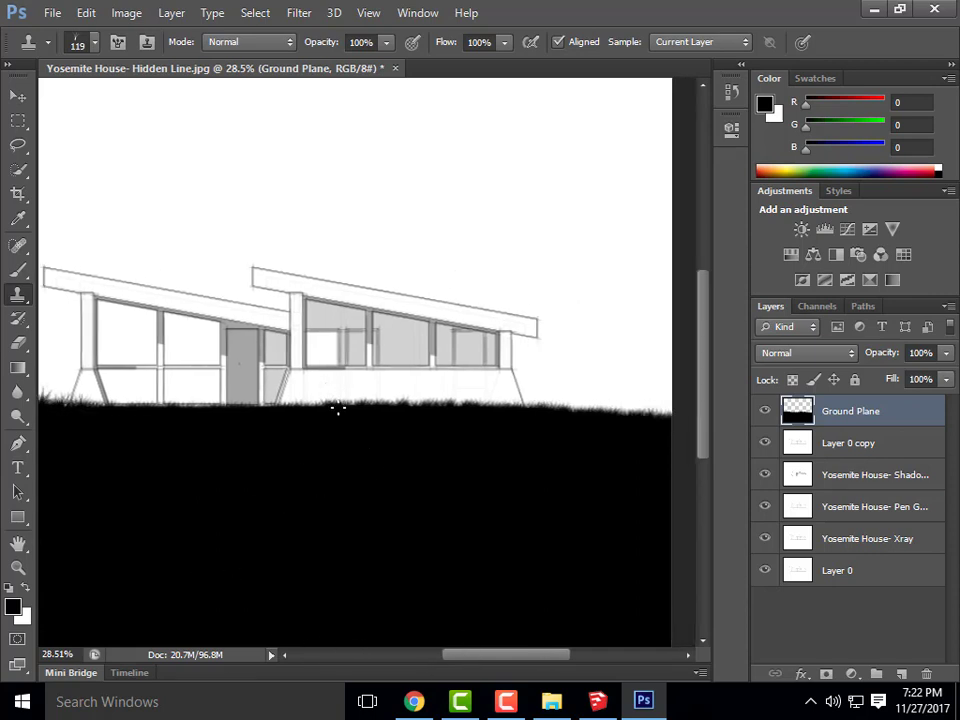
drag(338, 408, 383, 405)
mouse_move(557, 402)
mouse_down()
mouse_move(574, 406)
mouse_move(509, 417)
mouse_up()
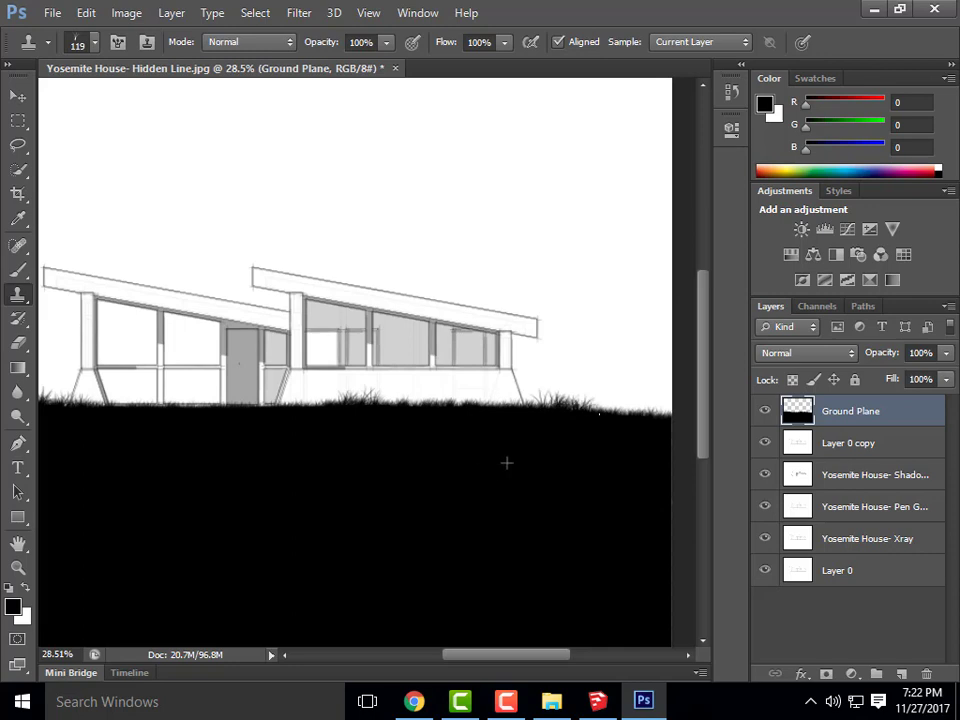
- Hide the Ground Plane layer so that only the house drawing layers are shown
scroll(610, 480, down, 3)
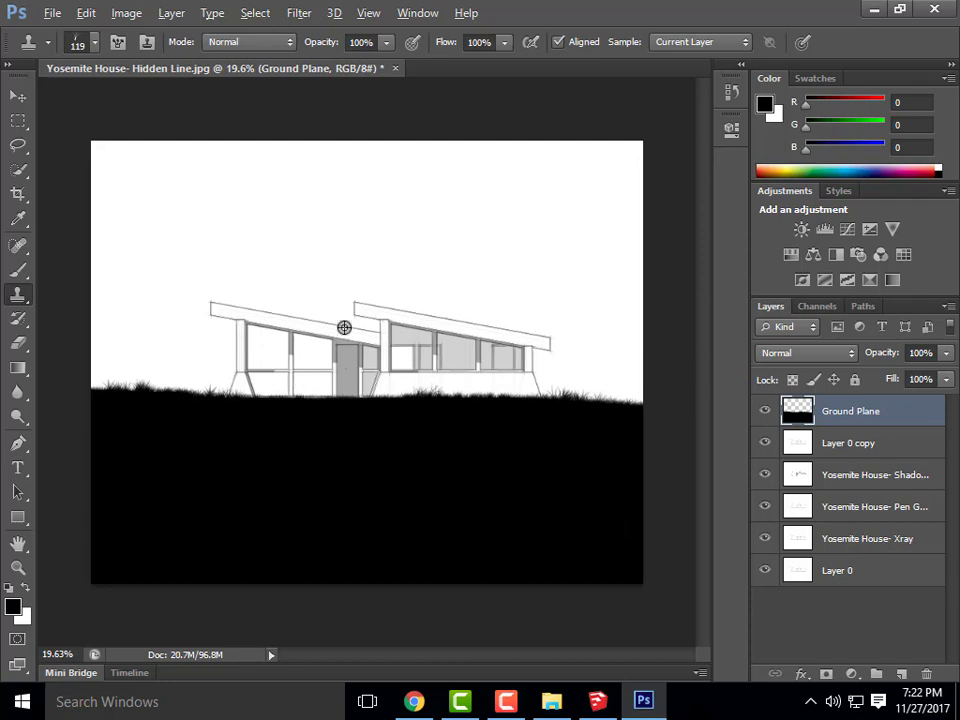
scroll(344, 327, up, 1)
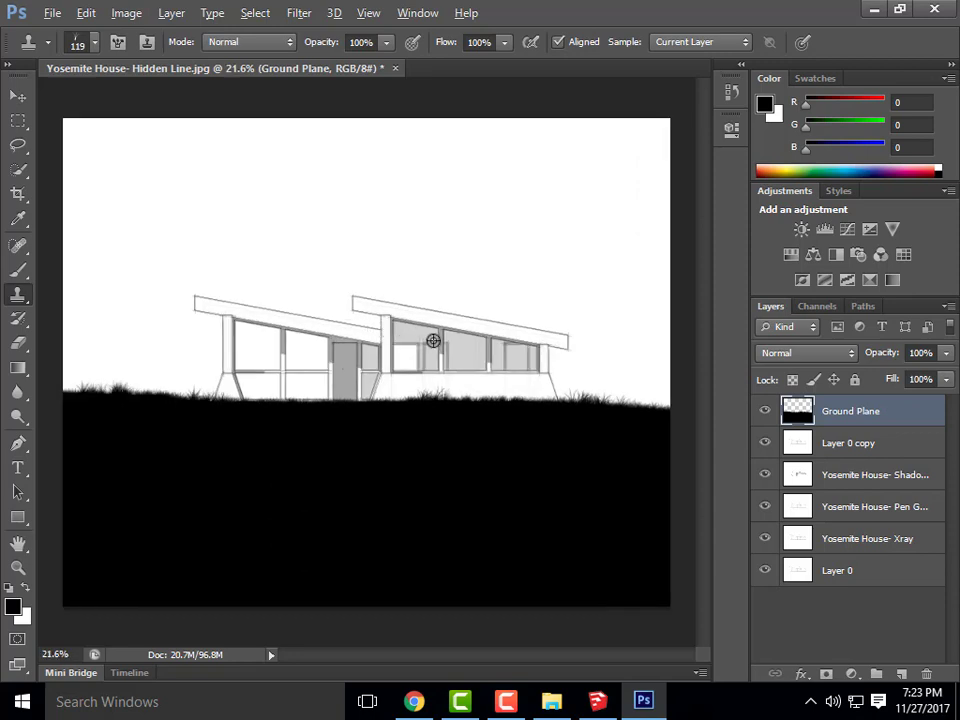
key(alt)
click(764, 411)
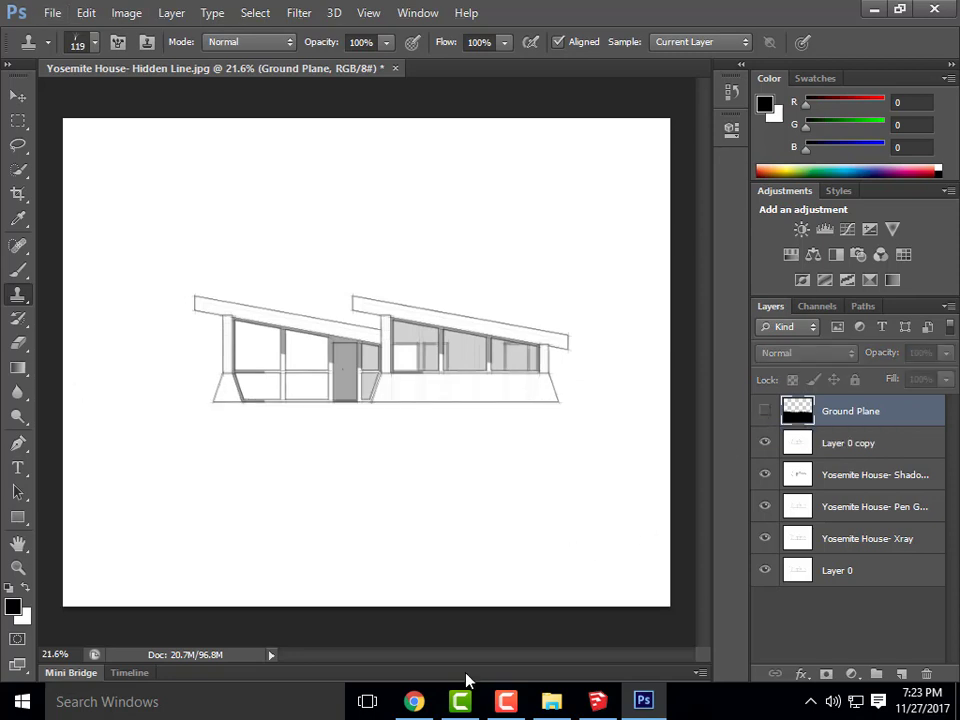
- Switch to Chrome and enter "creativecommons" as the address in a new tab
click(414, 701)
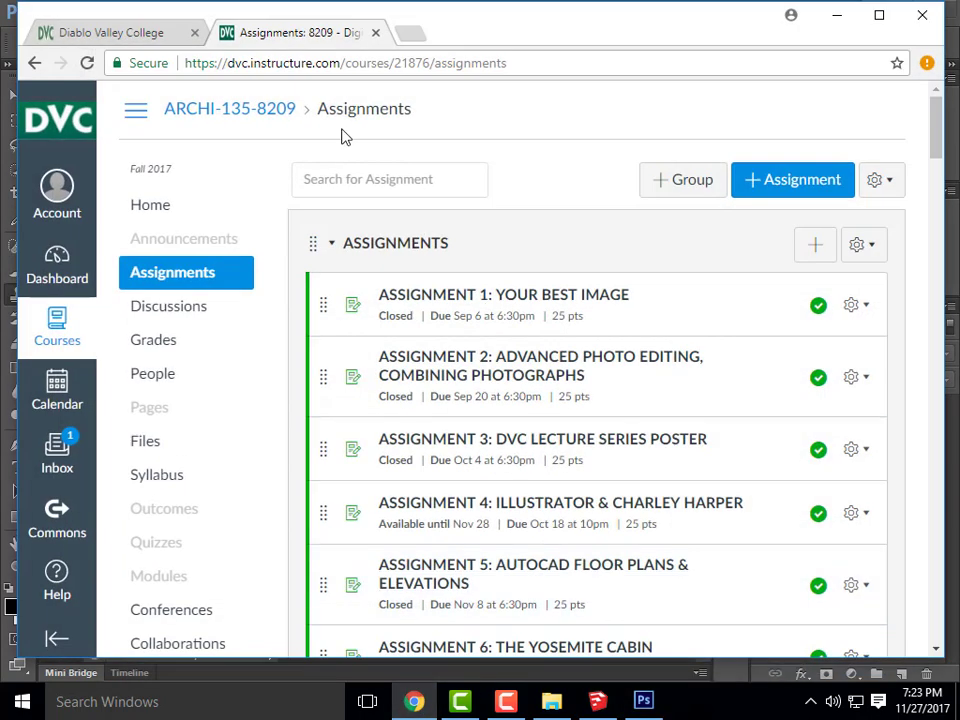
click(410, 37)
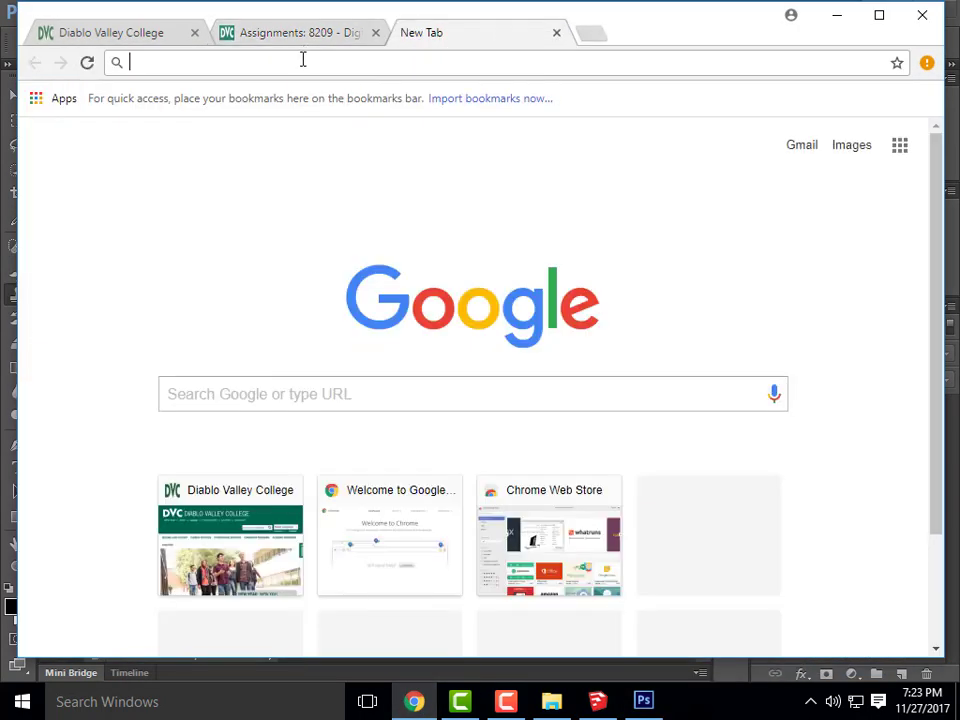
text(creativecomm)
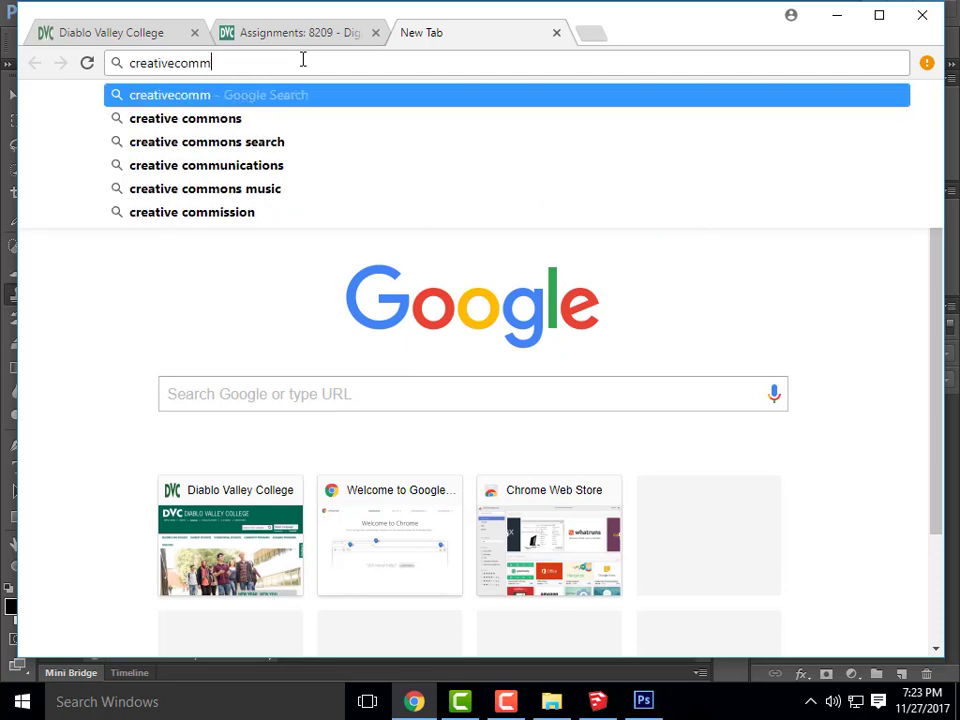
text(ons)
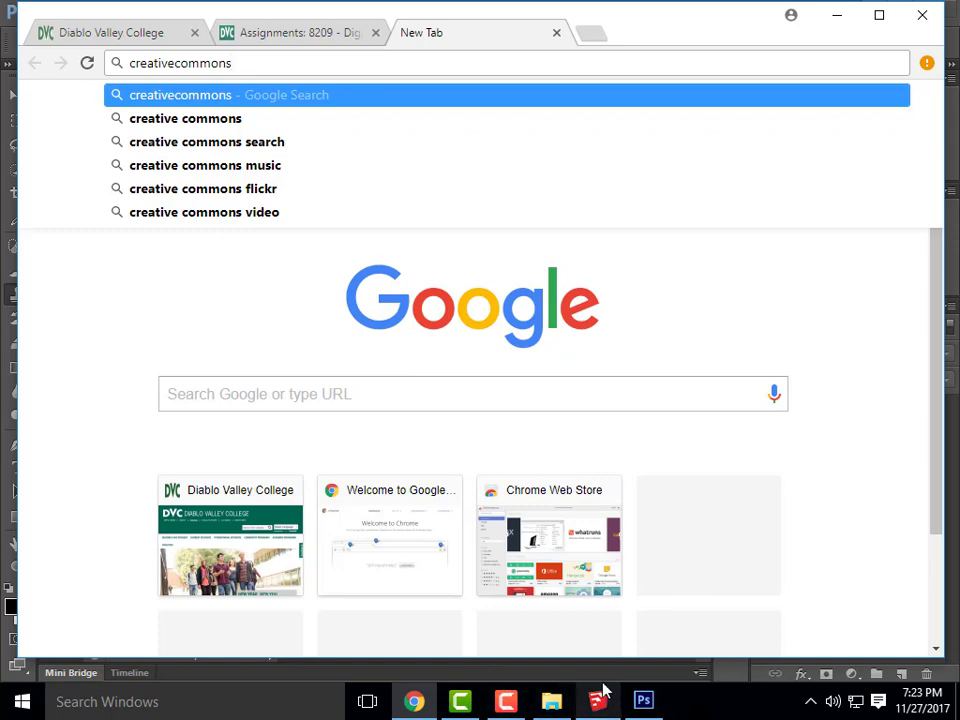
- View the house's North Elevation in SketchUp, minimize that window and switch back to the Photoshop drawing
mouse_move(598, 705)
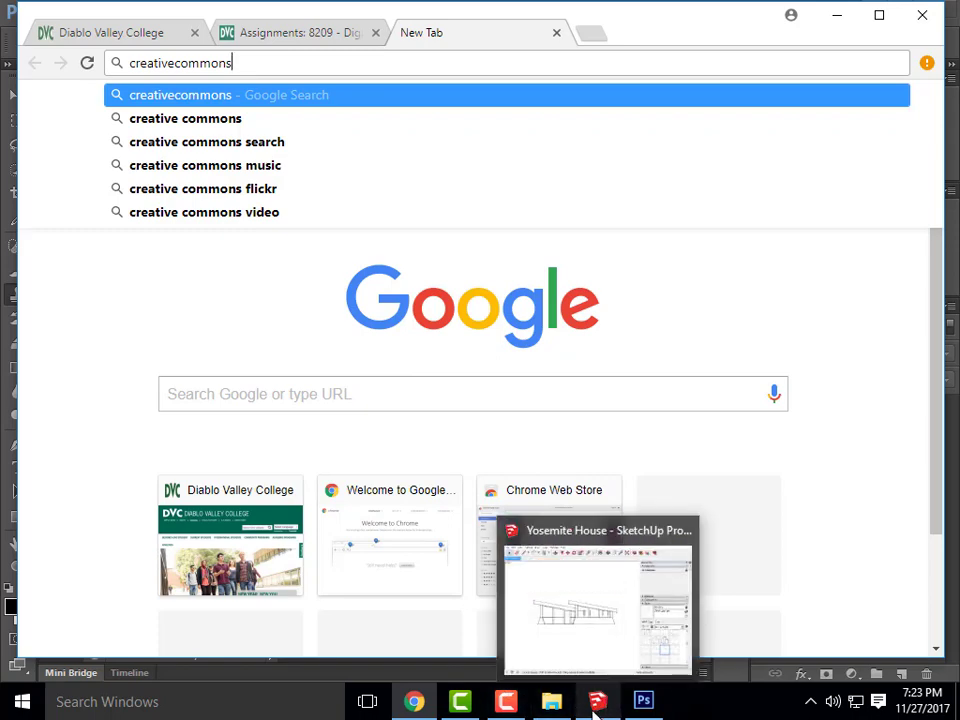
click(590, 632)
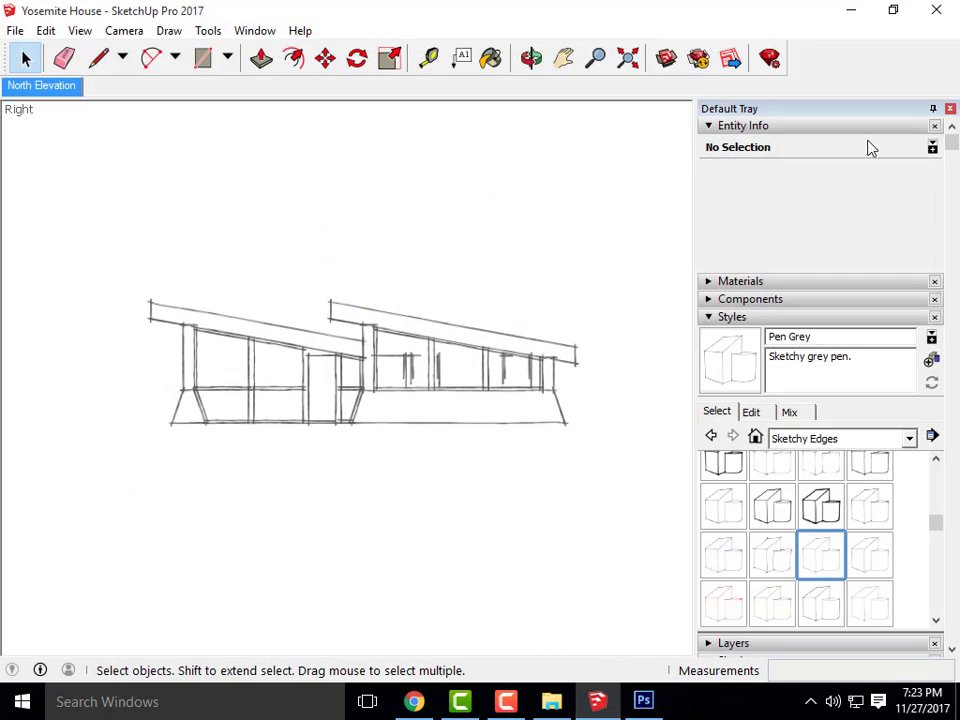
click(851, 10)
click(643, 701)
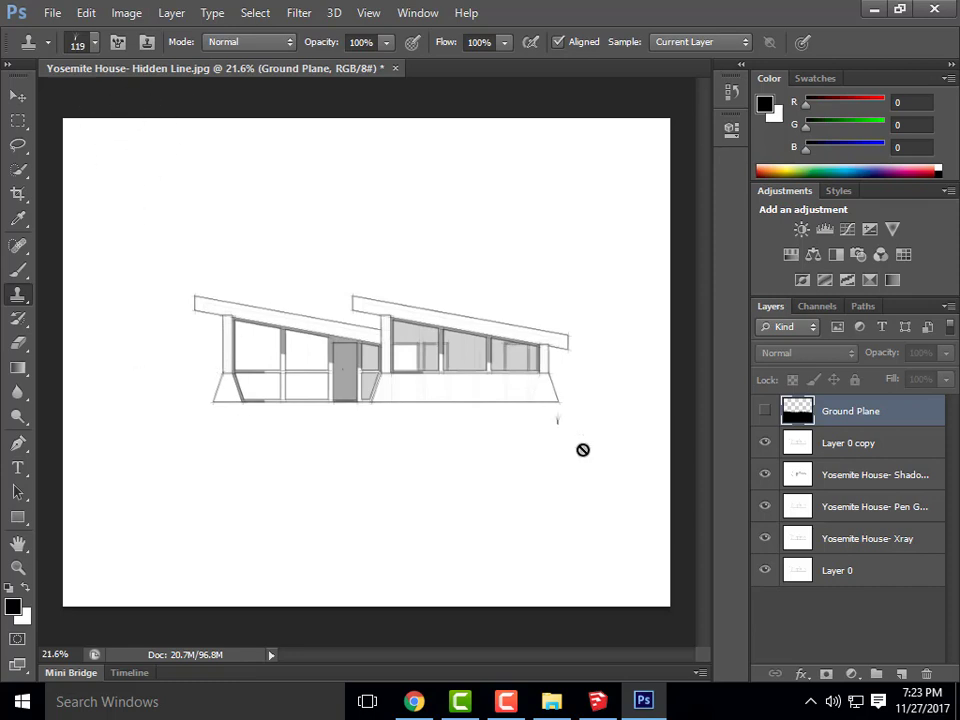
- Return to Chrome, load creativecommons.org and dismiss the newsletter subscription pop-up
click(412, 701)
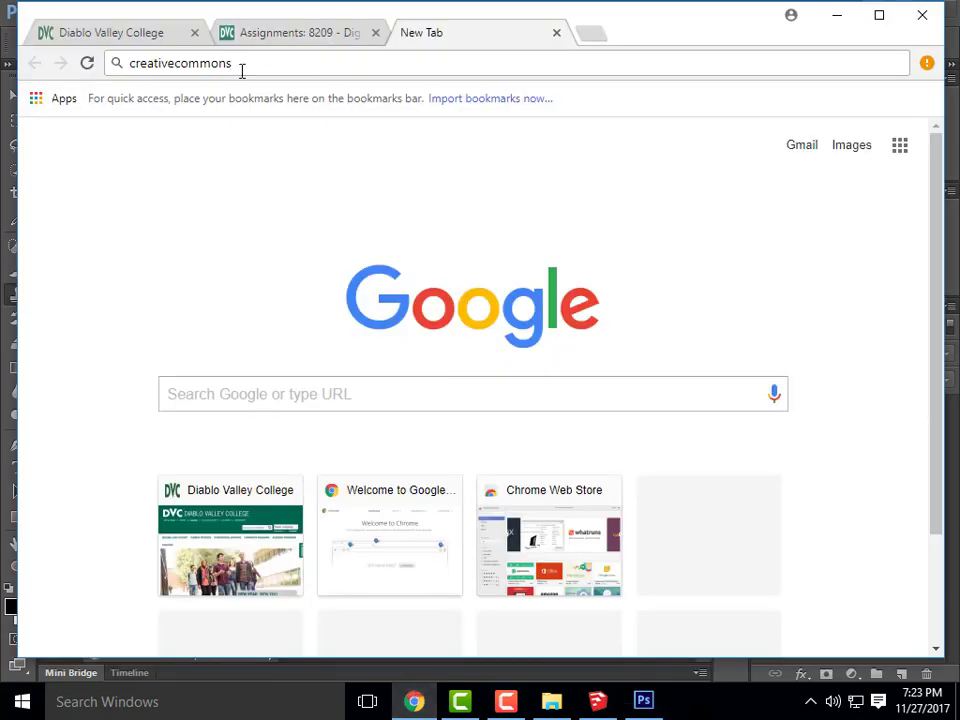
text(.)
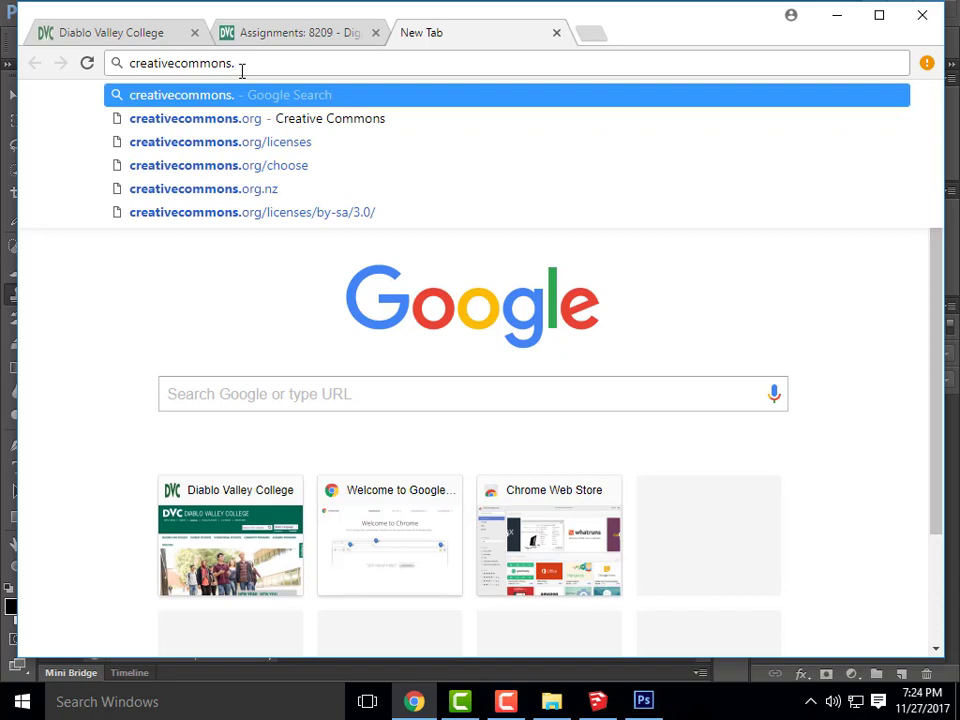
text(org)
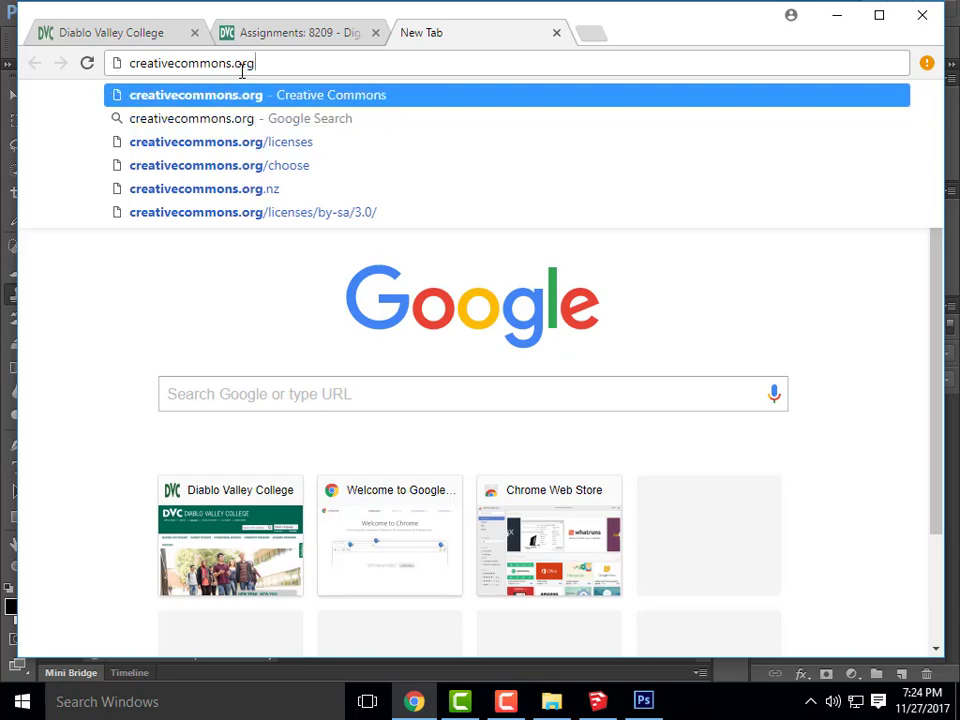
key(Return)
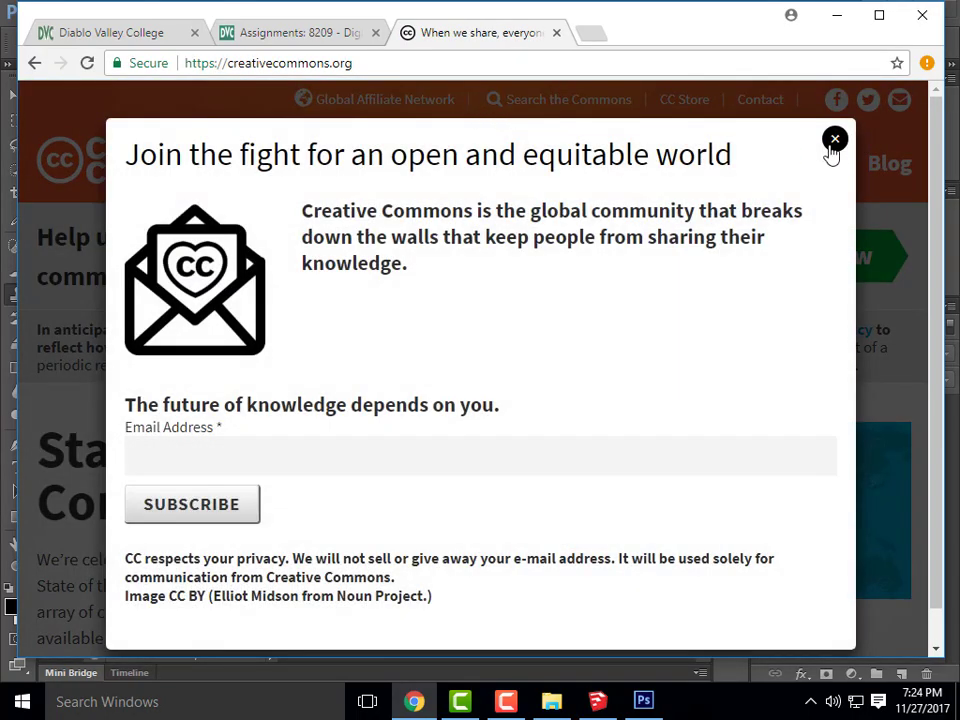
click(834, 140)
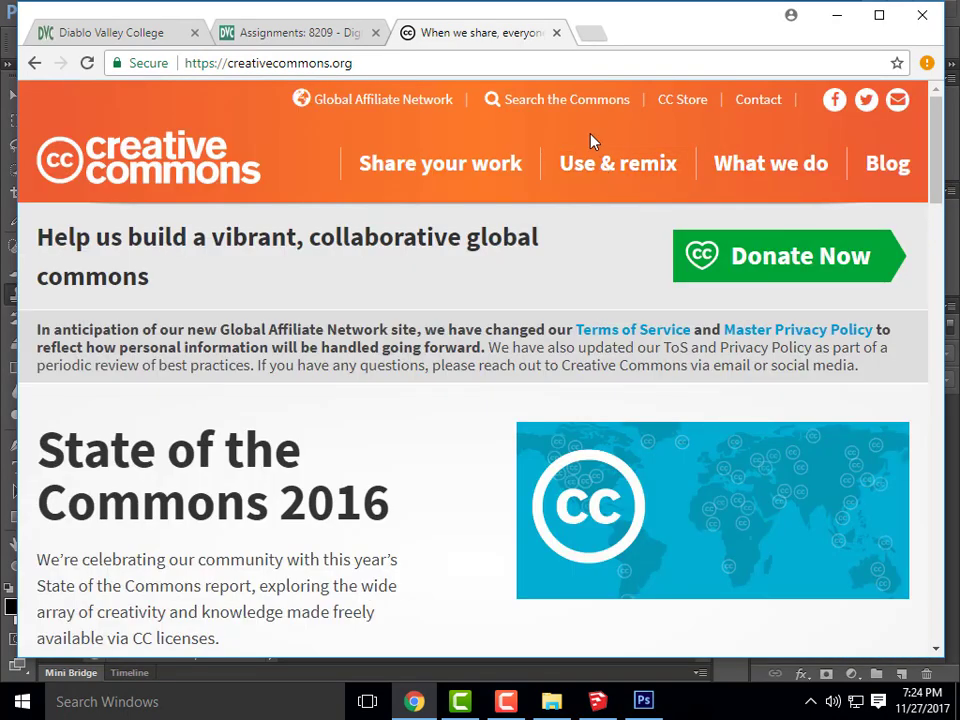
- Open the Creative Commons search page, dismiss its pop-up and search Flickr for "yosemite meadow"
click(600, 108)
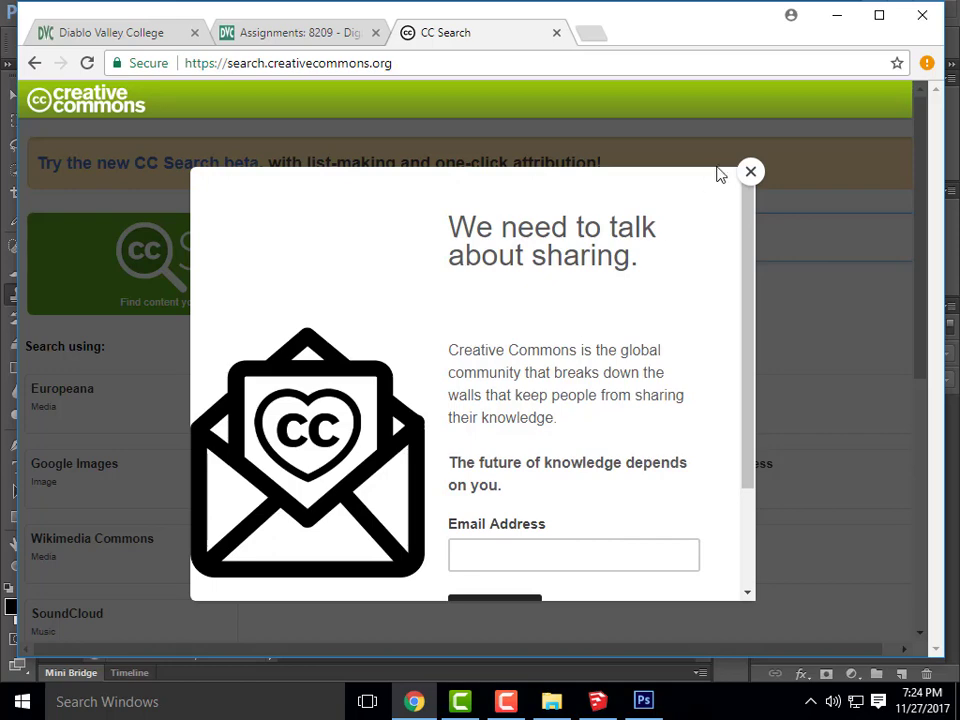
click(750, 172)
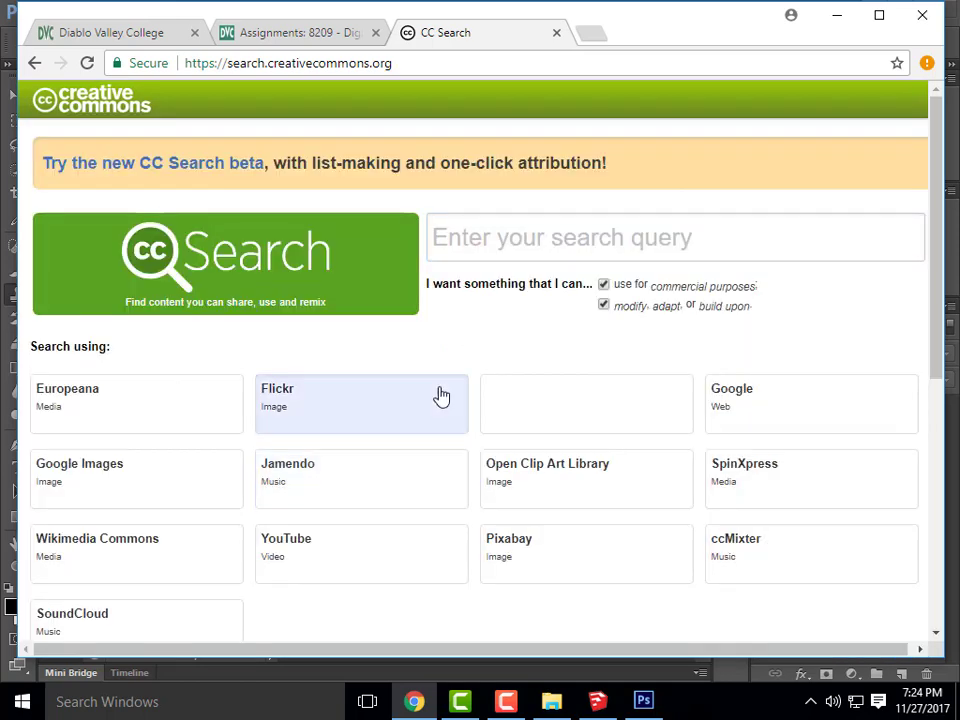
click(494, 250)
text(yo)
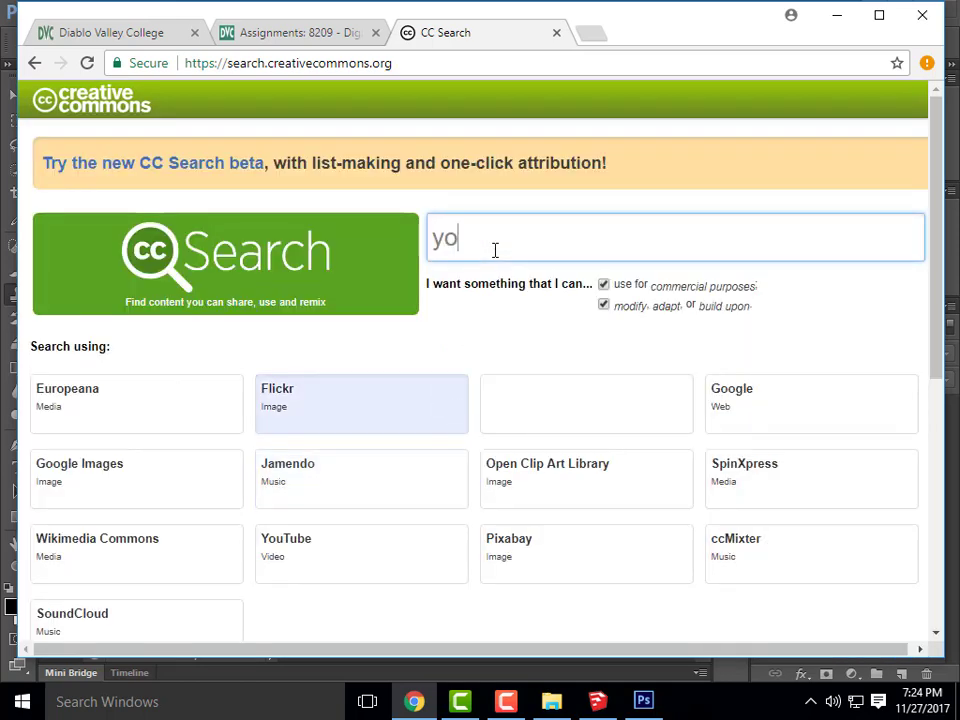
text(semite mead)
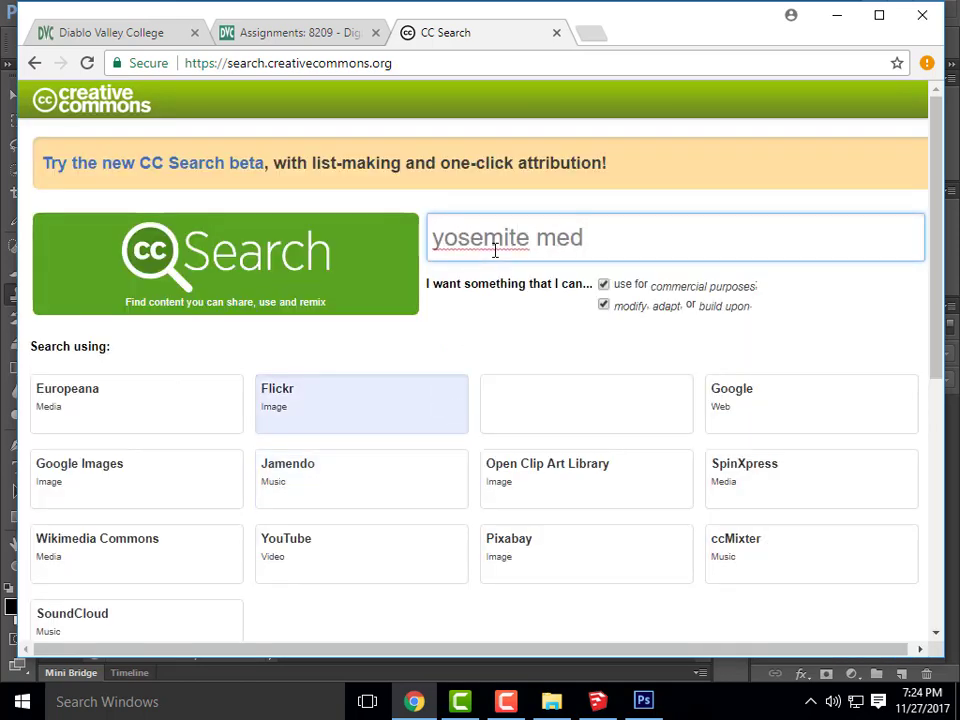
text(ow)
key(BackSpace)
key(BackSpace)
text(aow)
key(Return)
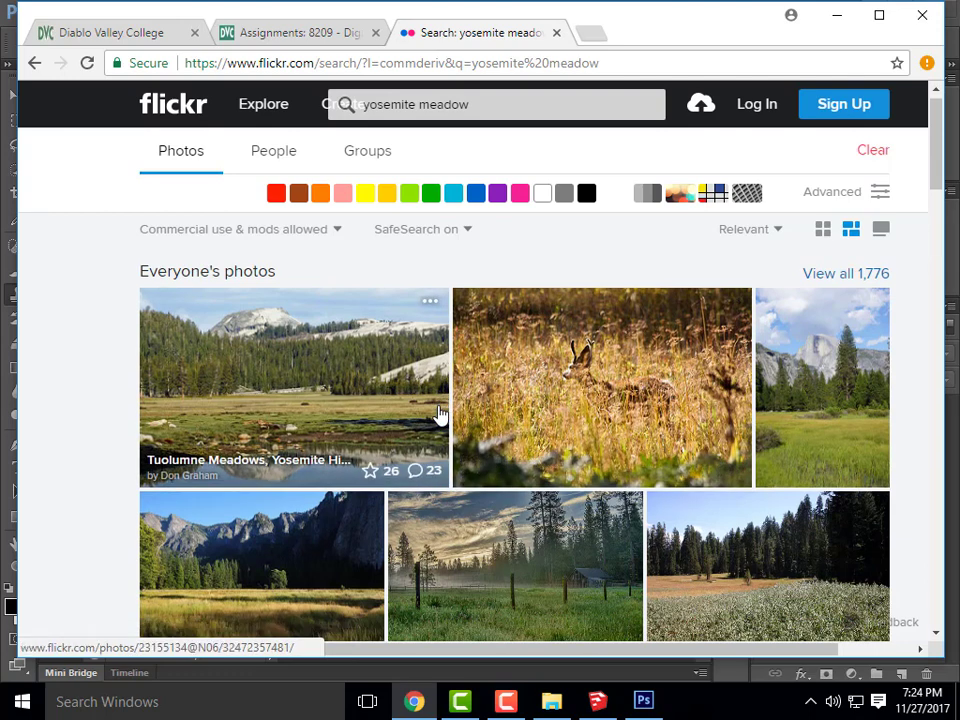
- Look through the yosemite meadow results and open the photo titled "Yosemite, CA (Unedited)"
scroll(435, 420, down, 2)
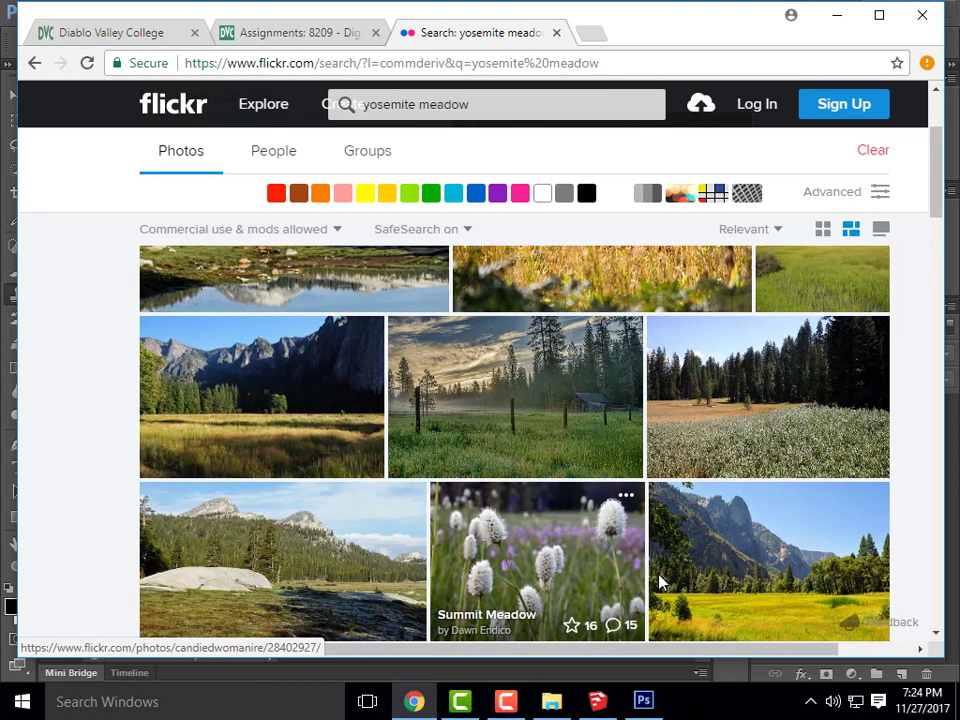
scroll(470, 478, down, 2)
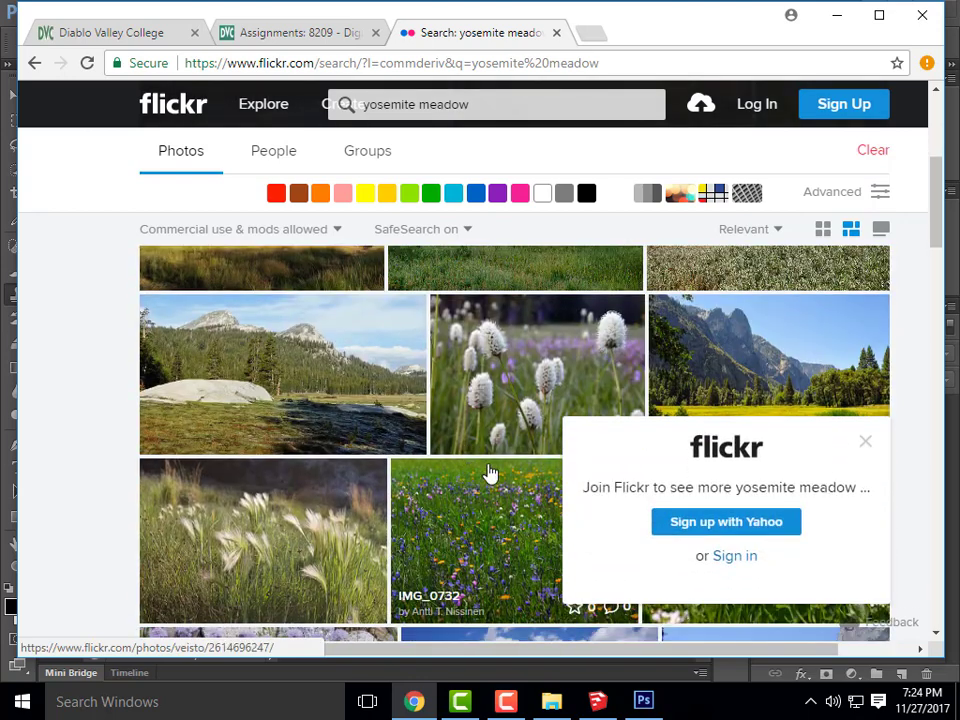
scroll(490, 475, up, 1)
scroll(489, 473, up, 1)
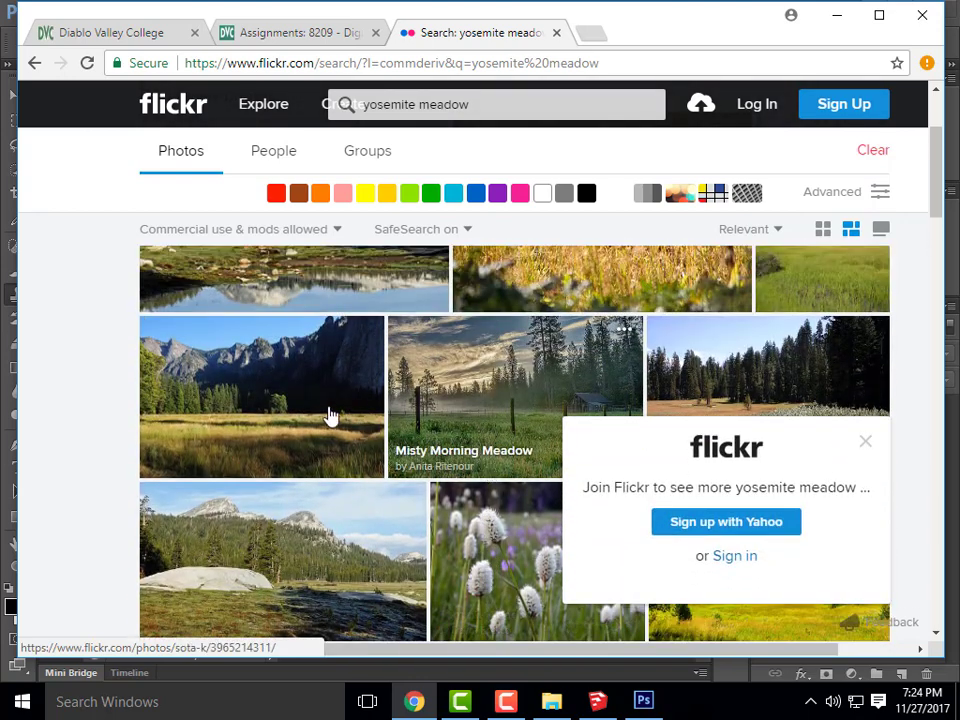
scroll(594, 317, up, 1)
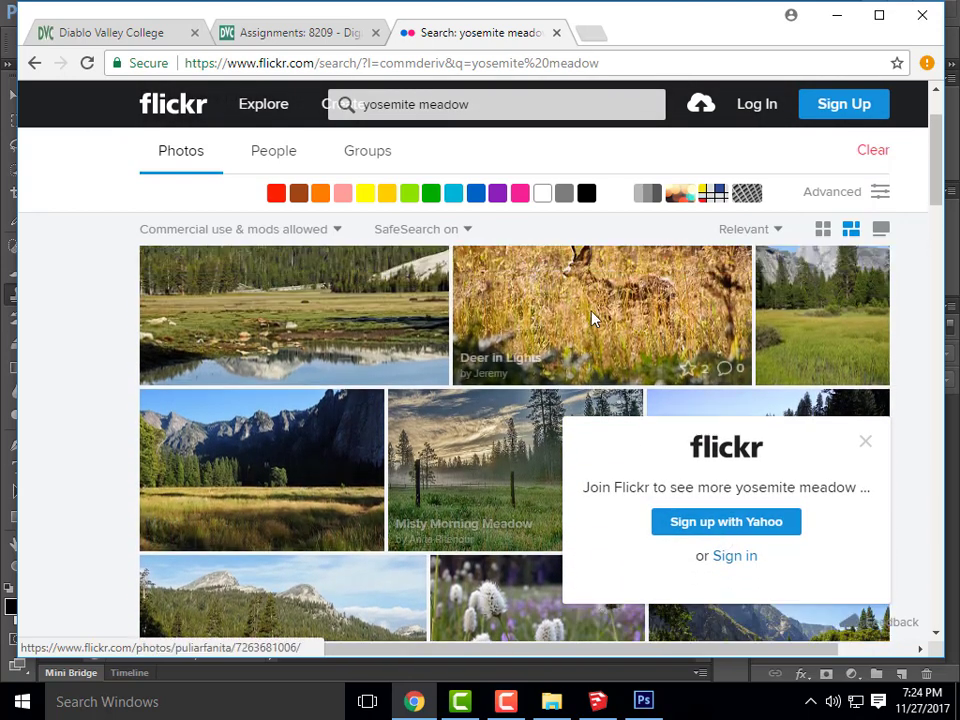
scroll(470, 340, down, 5)
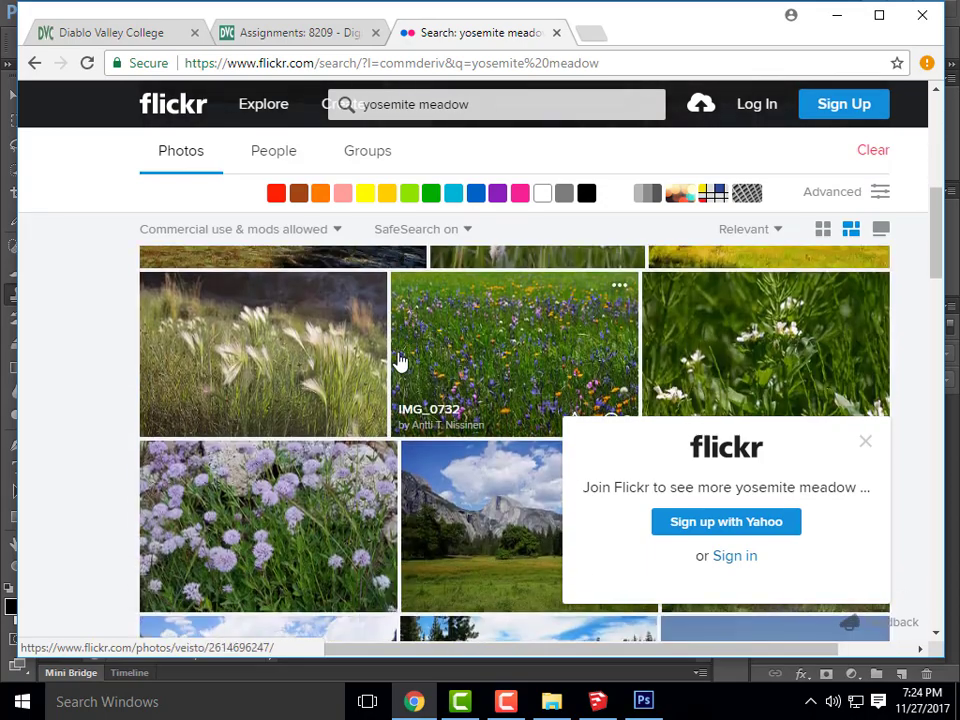
scroll(403, 345, up, 2)
scroll(403, 355, down, 5)
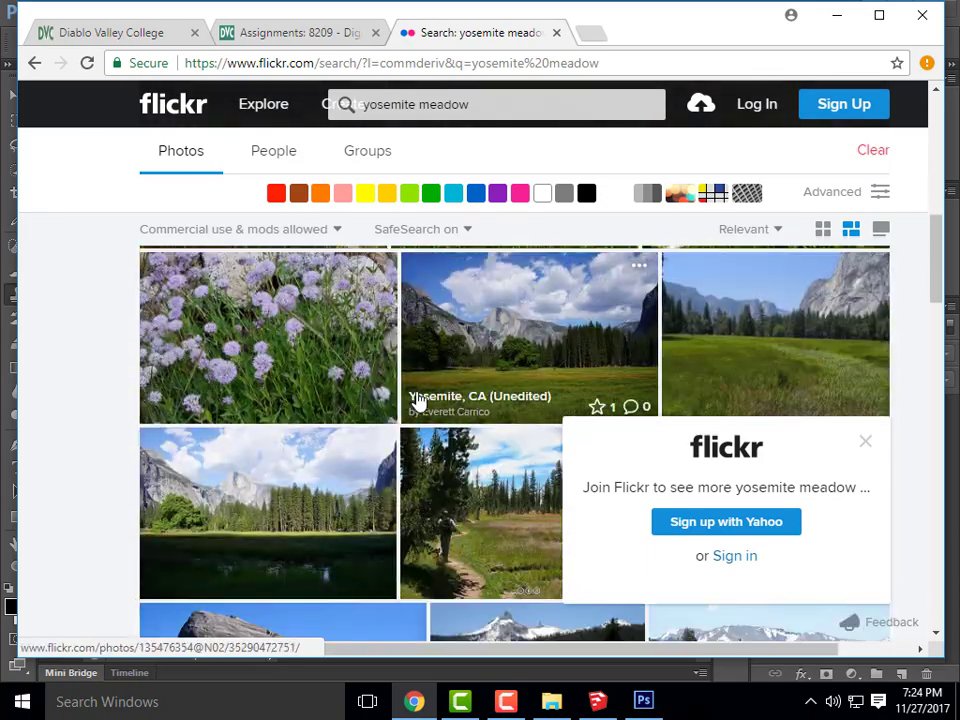
scroll(575, 430, up, 1)
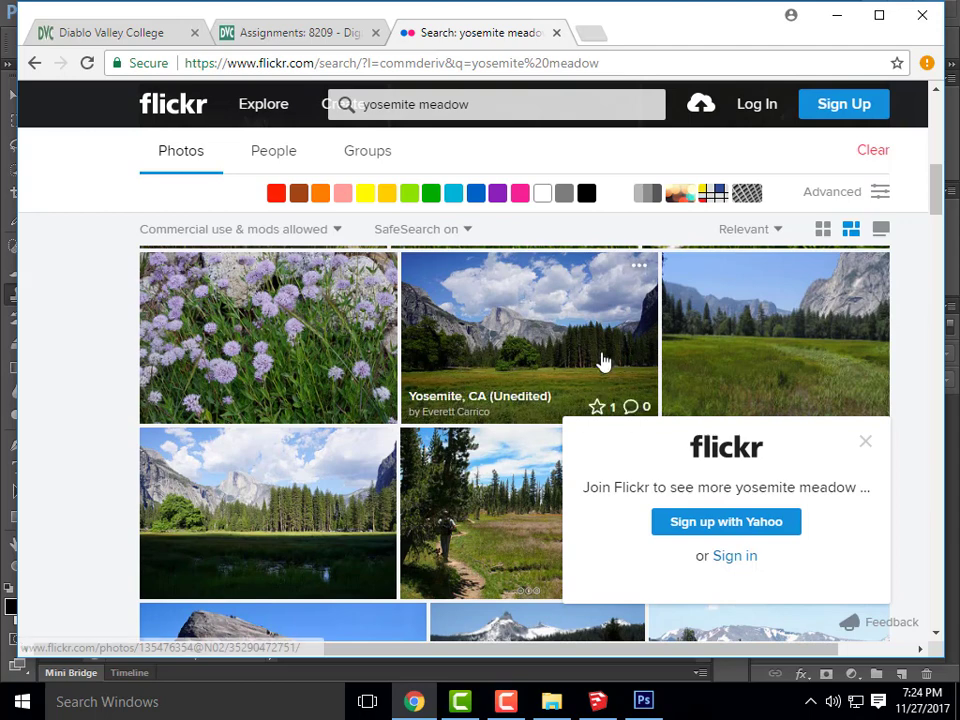
click(529, 332)
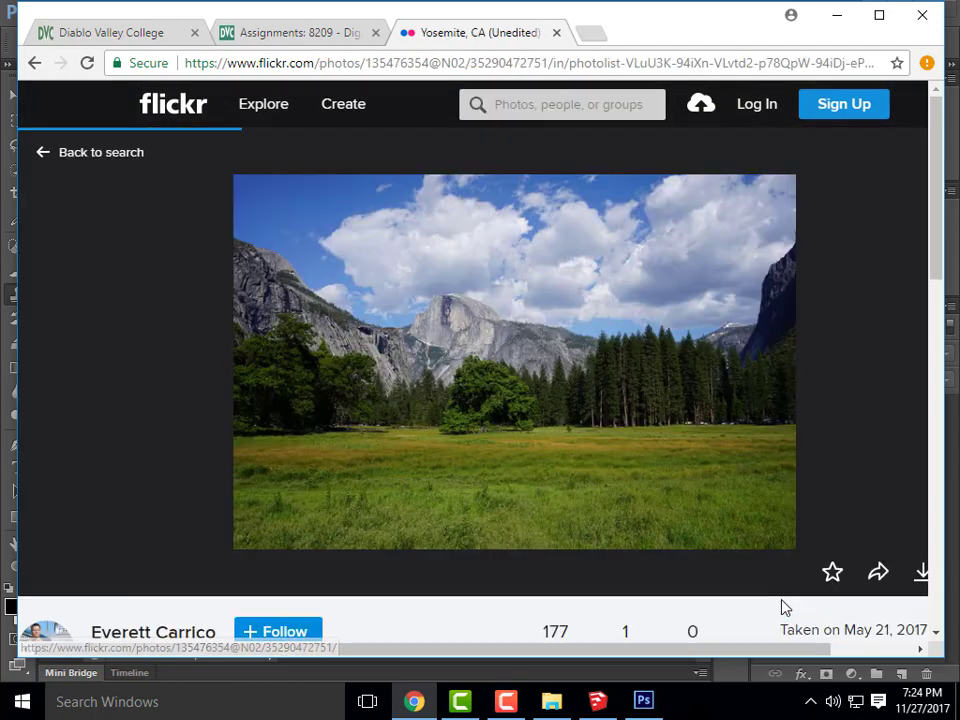
- Download the meadow photo in Original (6000 × 4000) size and switch back to the Photoshop drawing
click(921, 571)
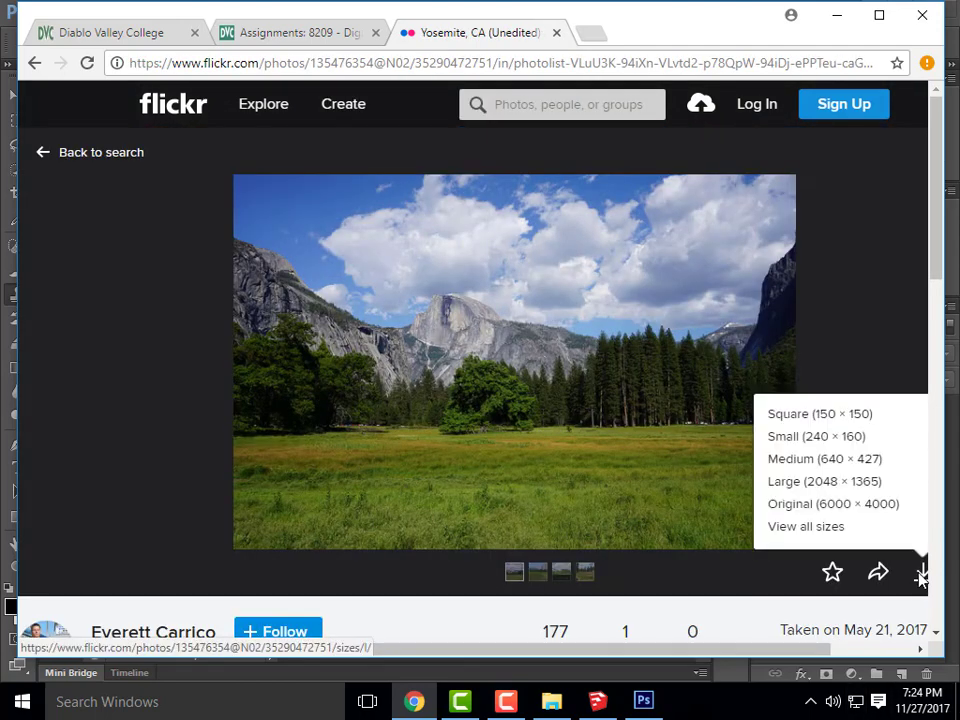
click(866, 512)
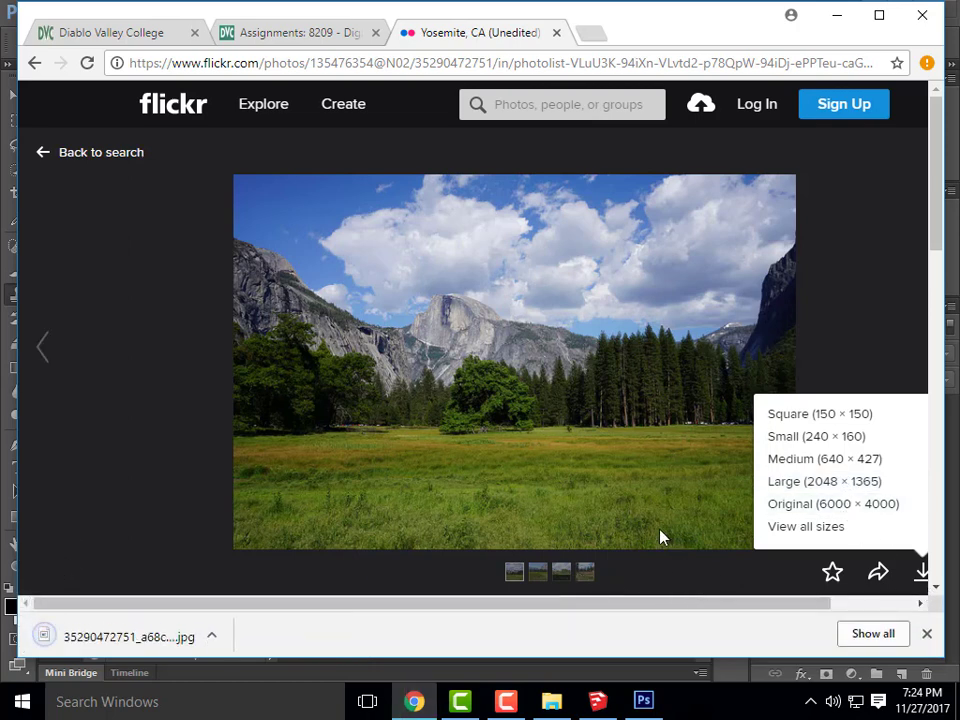
click(836, 28)
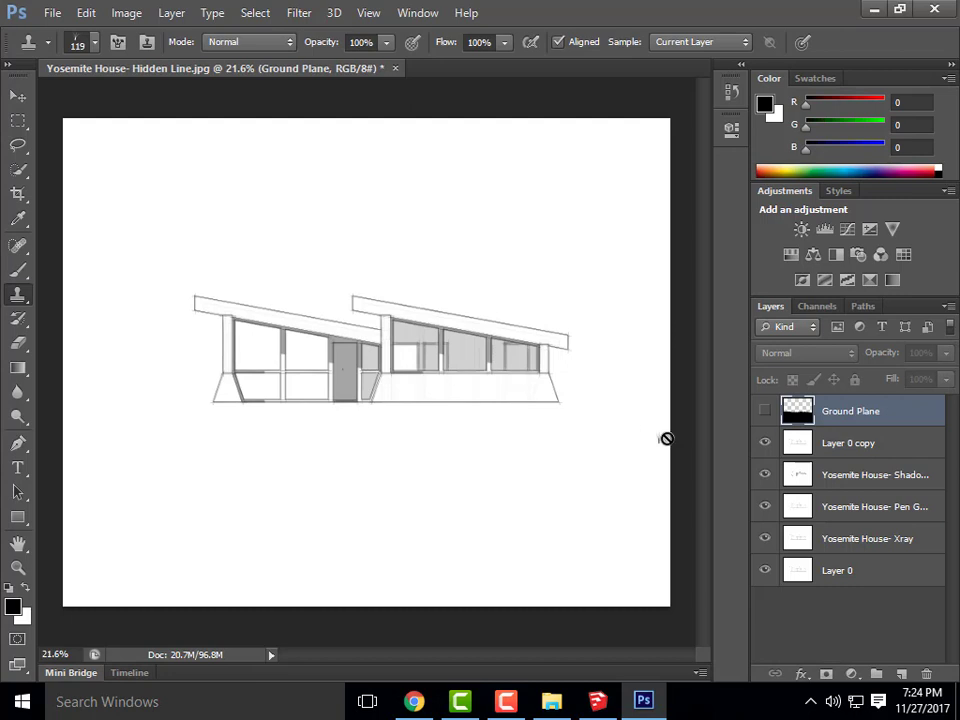
- Place the downloaded meadow photo from the Downloads folder into the house drawing
click(18, 95)
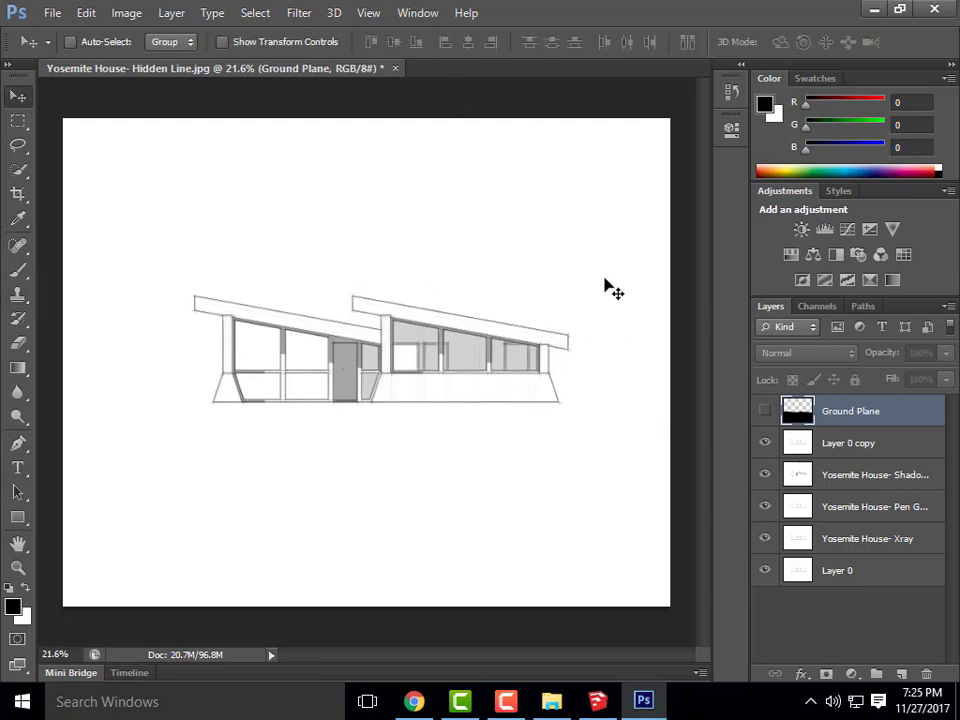
click(52, 14)
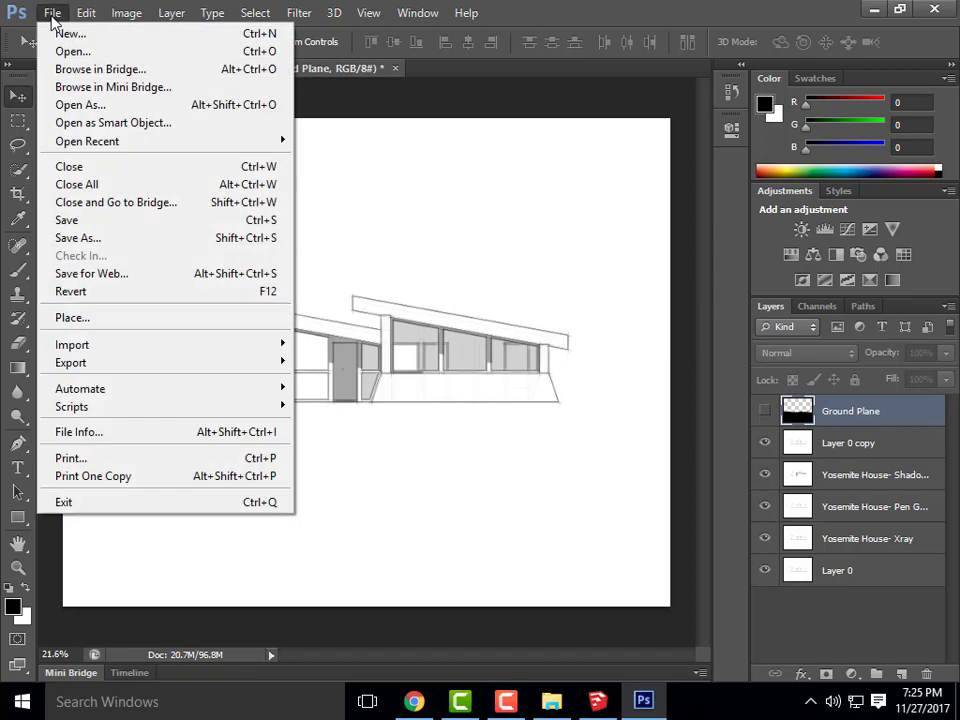
click(100, 317)
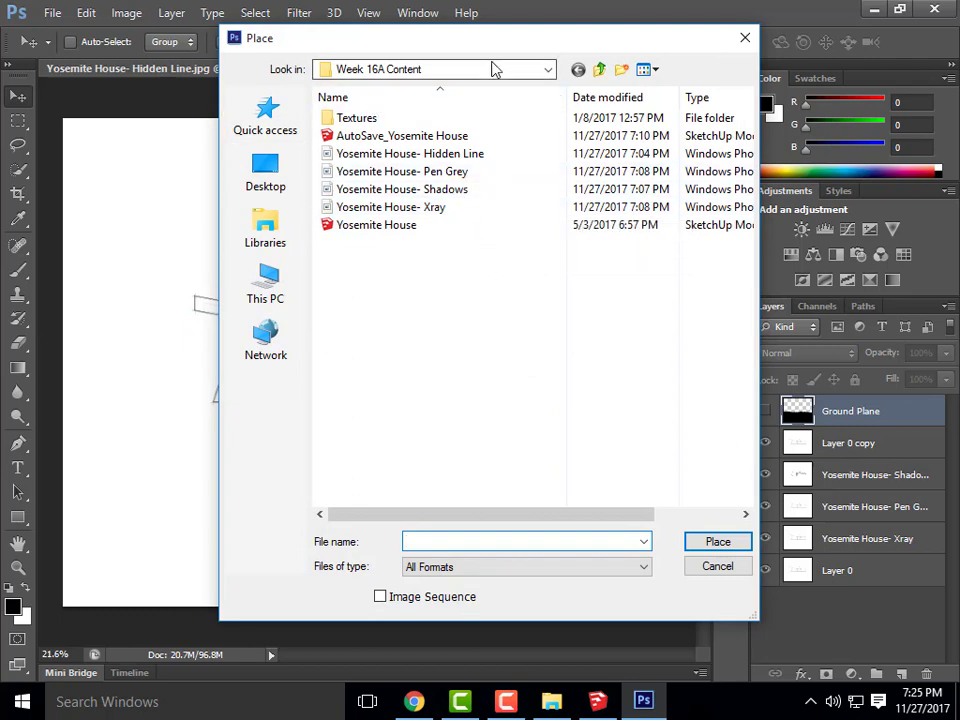
click(547, 69)
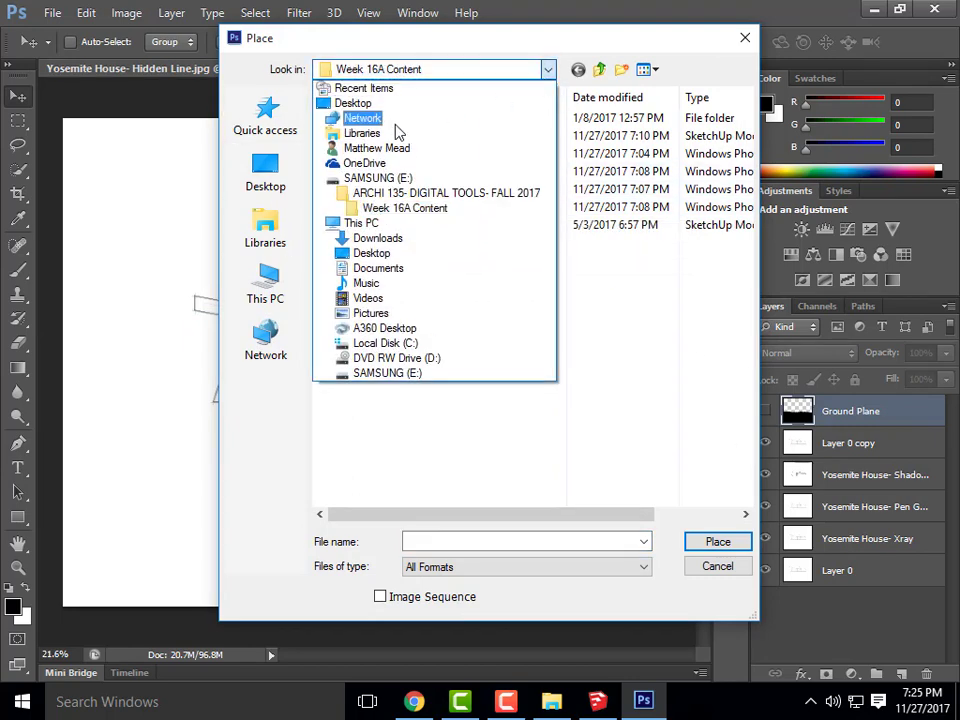
click(401, 240)
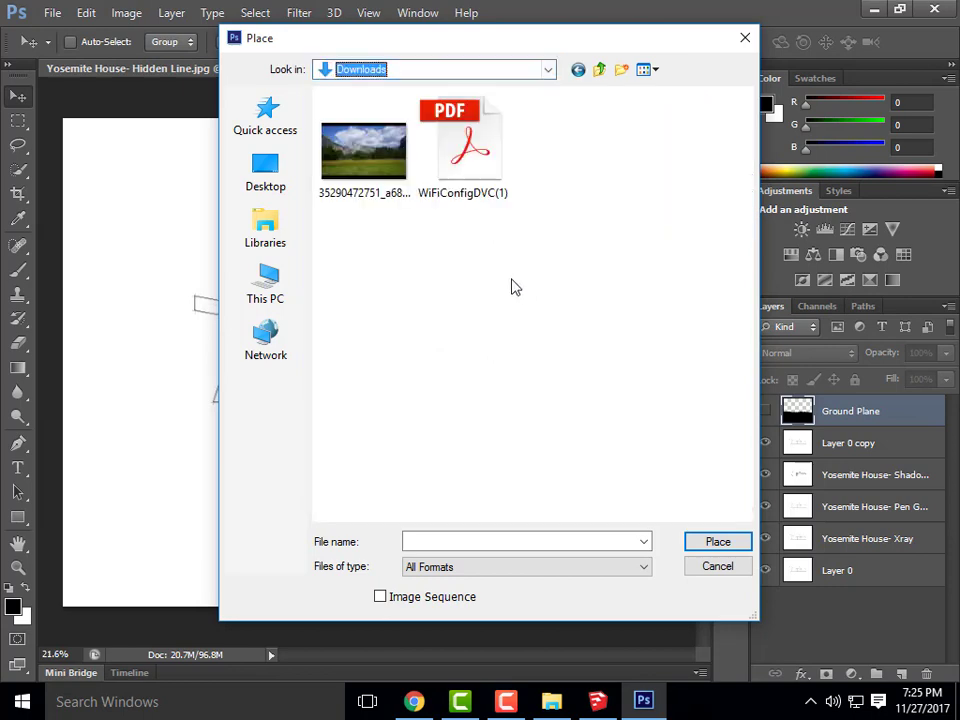
click(375, 150)
click(714, 543)
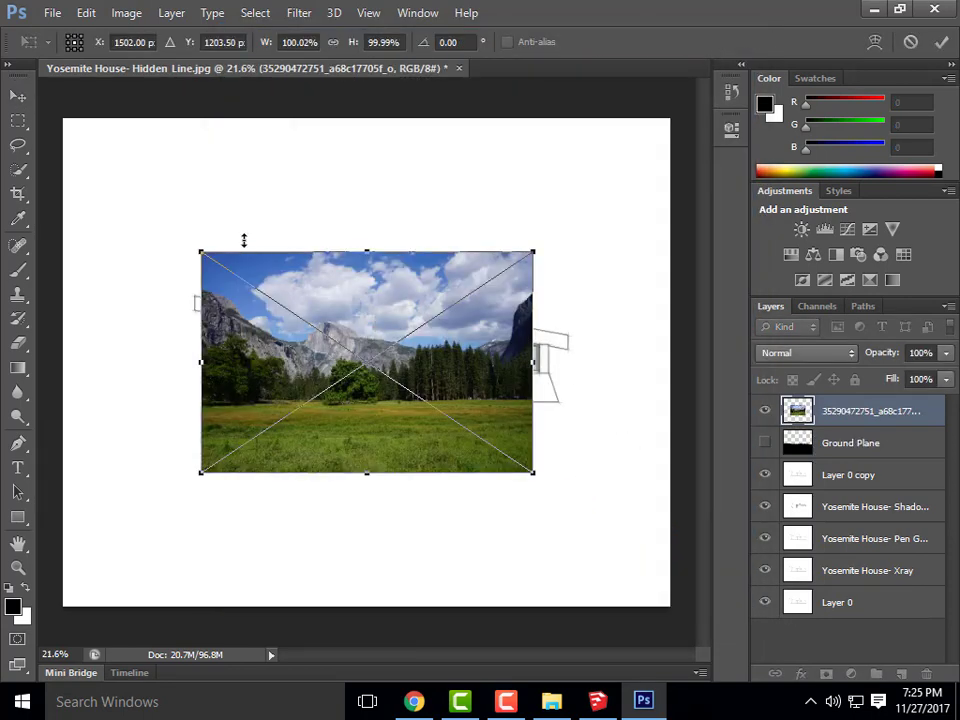
- Scale the placed photo to about 182% to span the canvas width, align it with the canvas's top edge and commit the placement
drag(198, 251, 65, 161)
drag(540, 479, 670, 566)
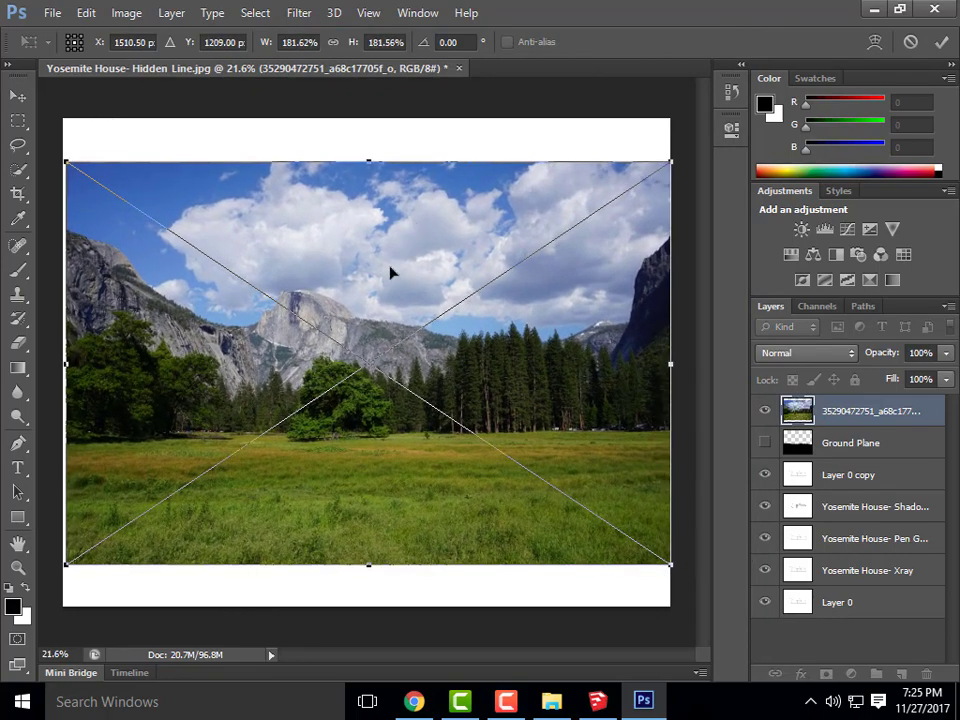
drag(389, 283, 388, 240)
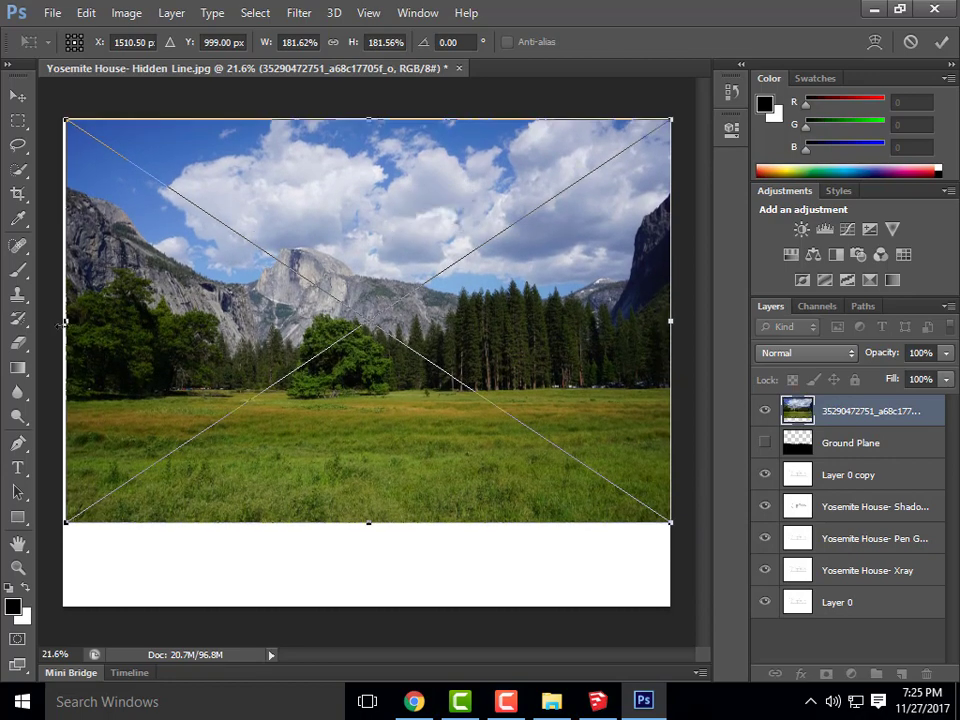
drag(61, 322, 59, 322)
drag(367, 125, 367, 123)
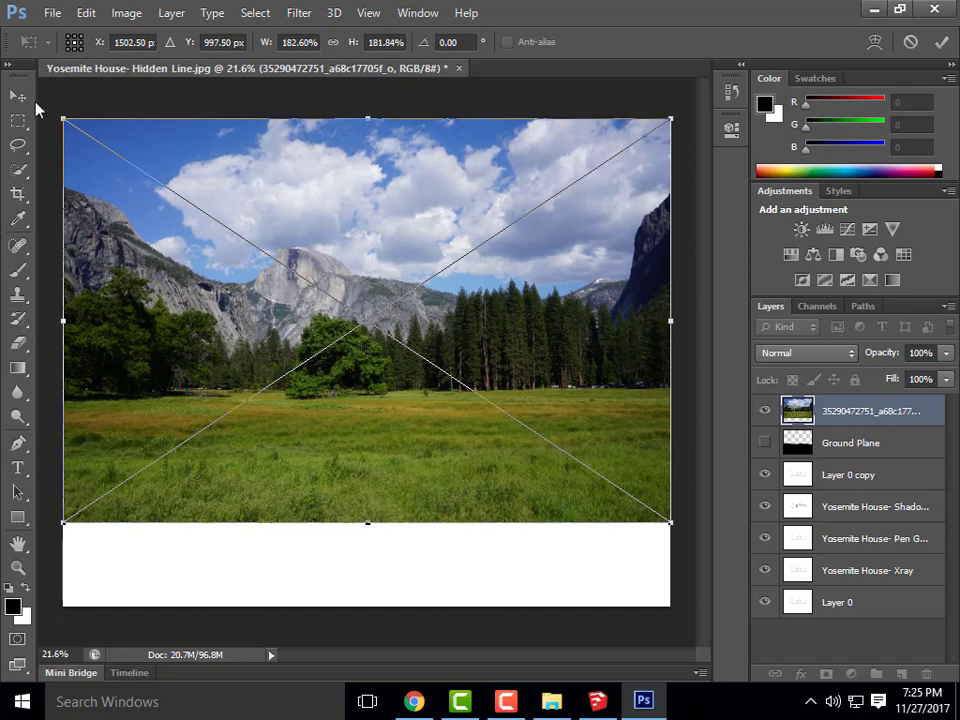
click(18, 95)
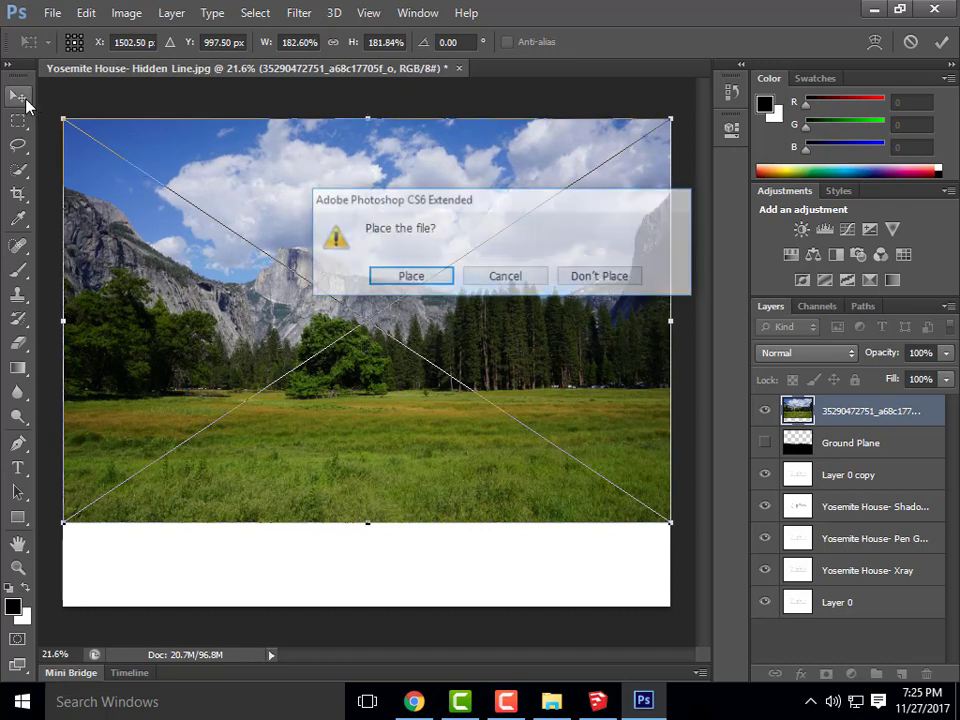
click(410, 277)
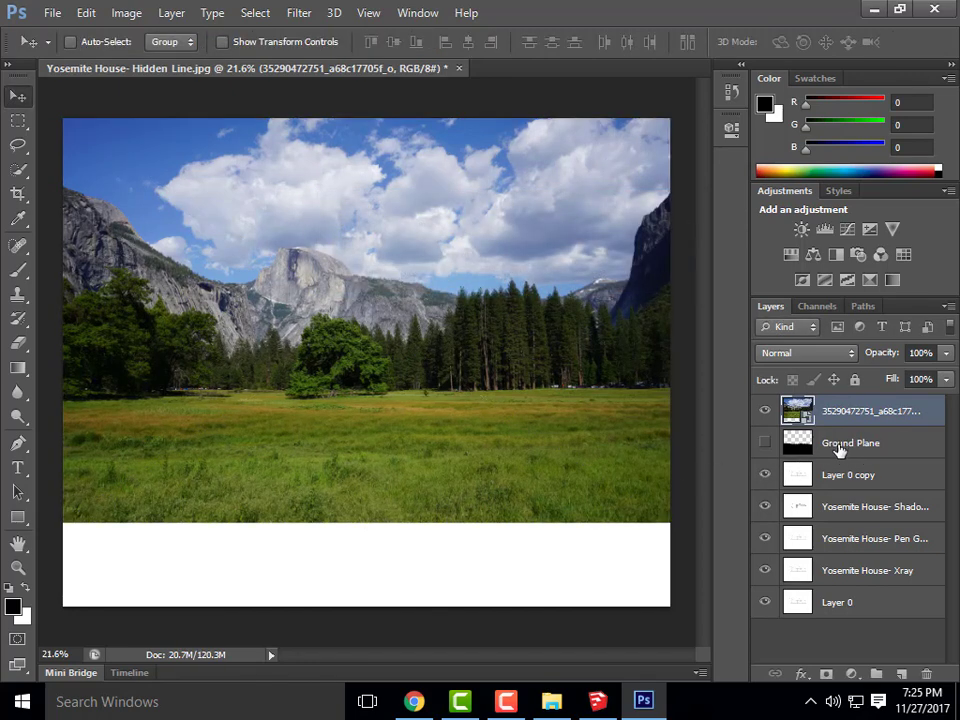
- Show the Ground Plane layer and move it above the photo layer
click(763, 443)
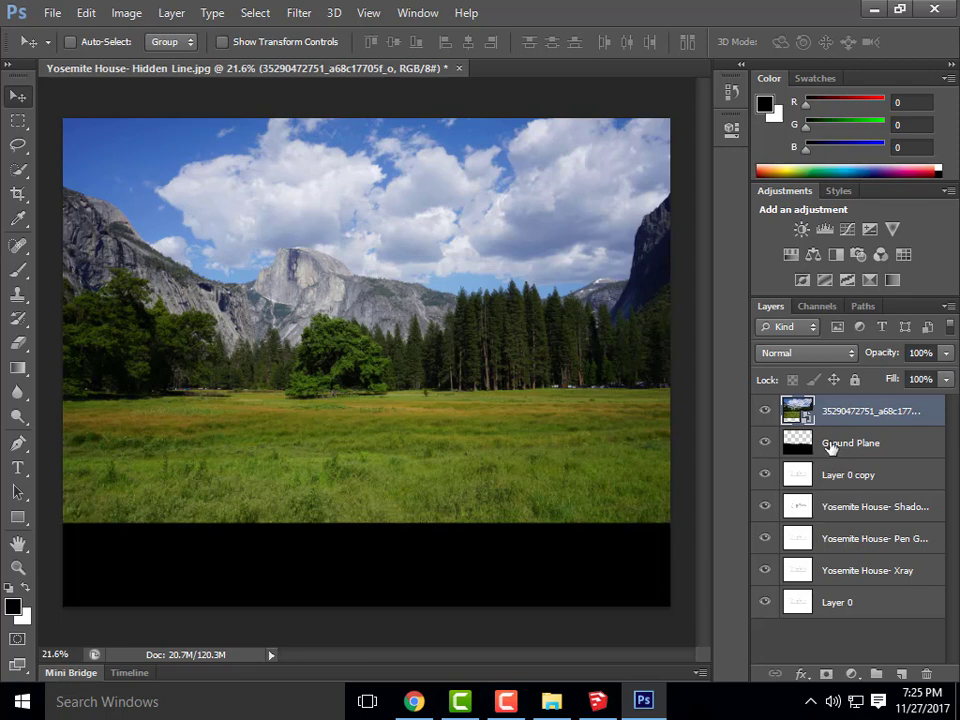
drag(830, 447, 833, 415)
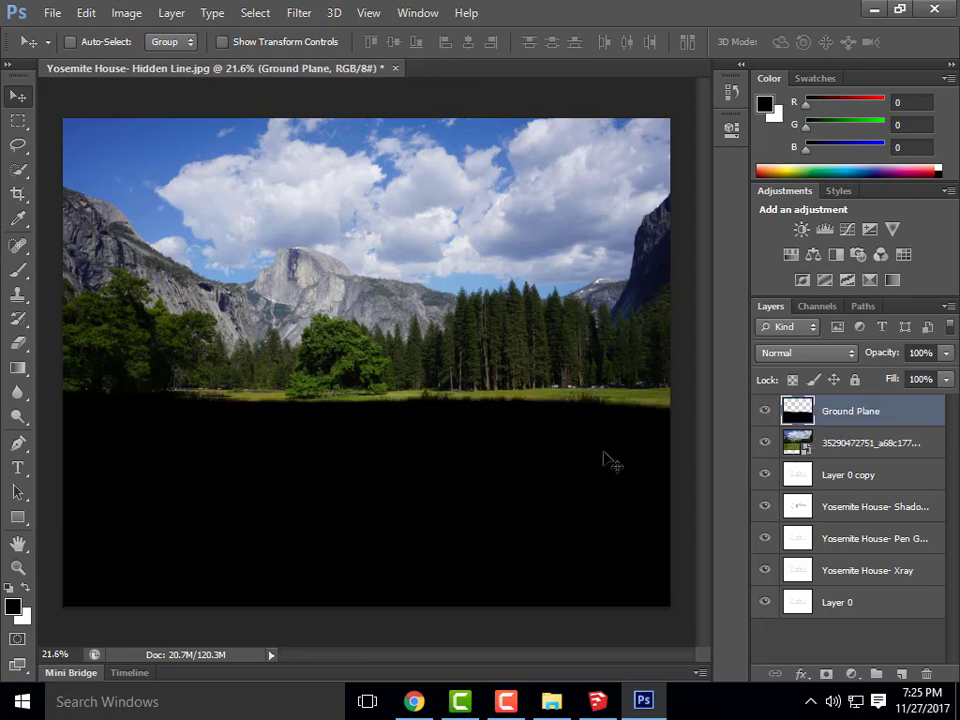
- Nudge the photo layer down about 60 px so its tree line meets the top of the ground plane
click(858, 442)
key(Down)
key(Down)
key(Down)
key(Down)
key(Down)
key(Down)
key(Down)
key(Down)
key(Down)
key(Down)
key(Down)
key(Down)
key(Down)
key(Down)
key(Down)
key(Down)
key(Down)
key(Down)
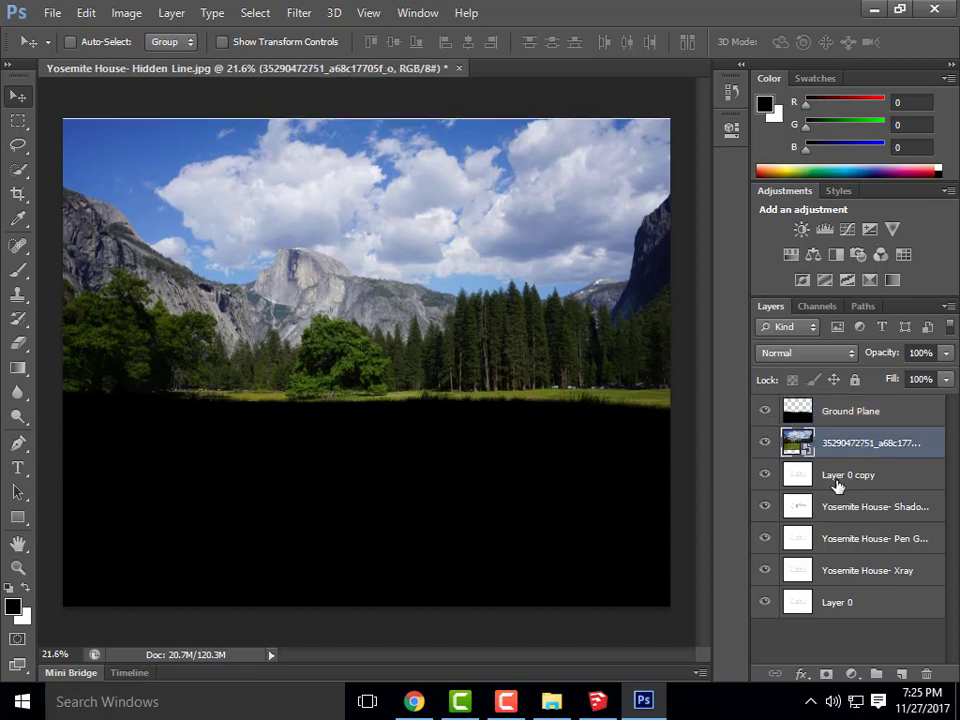
key(Down)
key(Down)
key(Down)
key(Down)
key(Down)
key(Down)
key(Down)
key(Down)
key(Down)
key(Down)
key(Down)
key(Down)
key(Down)
key(Down)
key(Down)
key(Down)
key(Down)
key(Down)
key(Down)
key(Down)
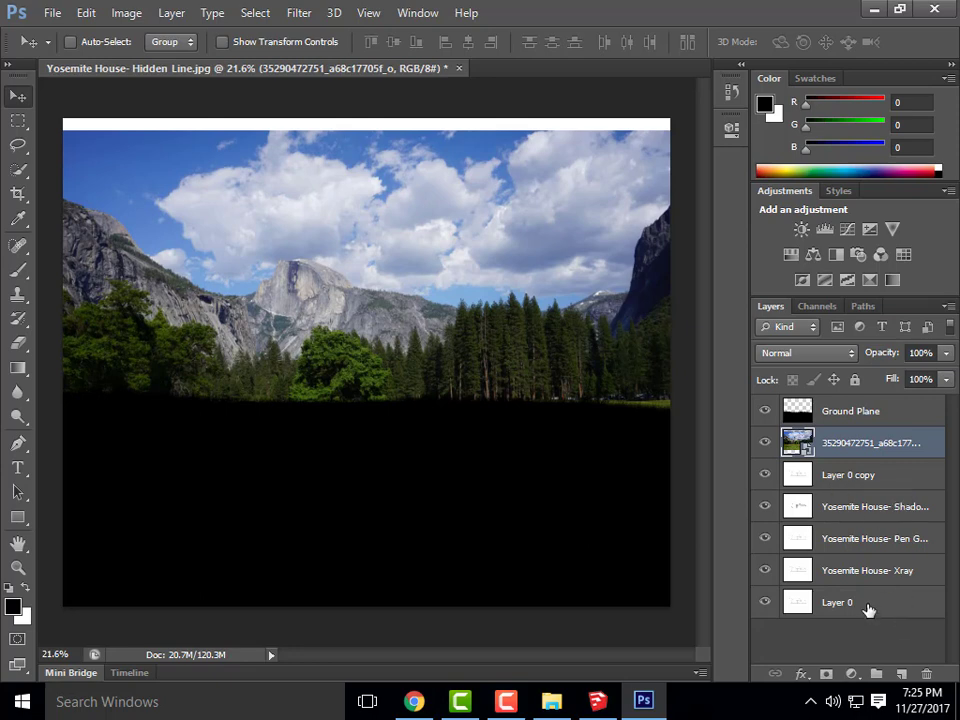
- Enlarge the photo to about 188% so it reaches the canvas's top edge, apply the transform and hide the Ground Plane layer
key(ctrl+t)
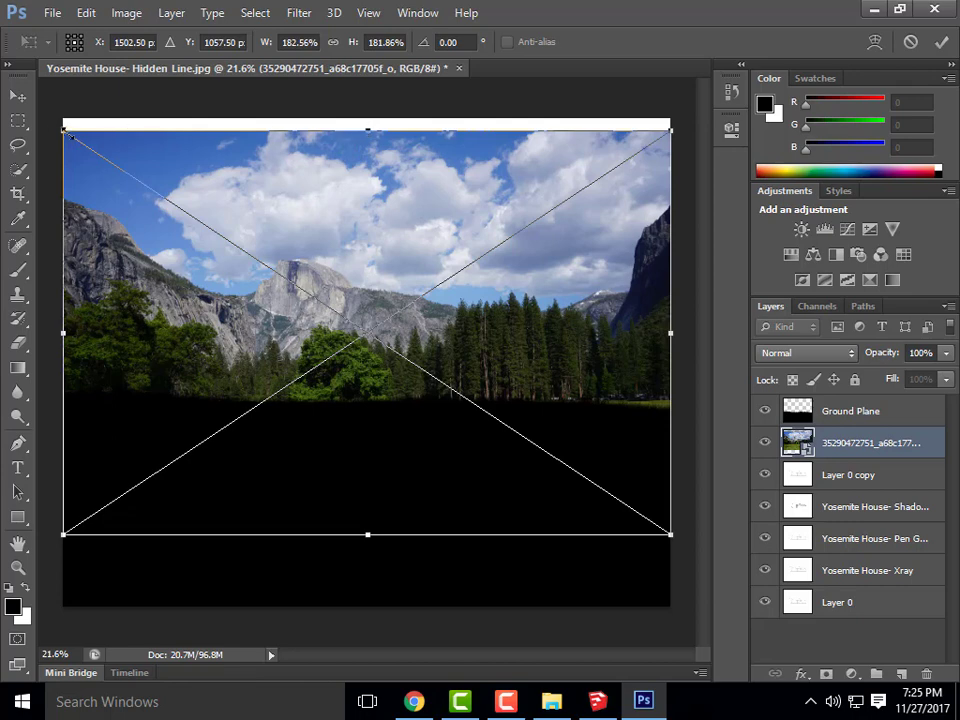
drag(65, 131, 43, 116)
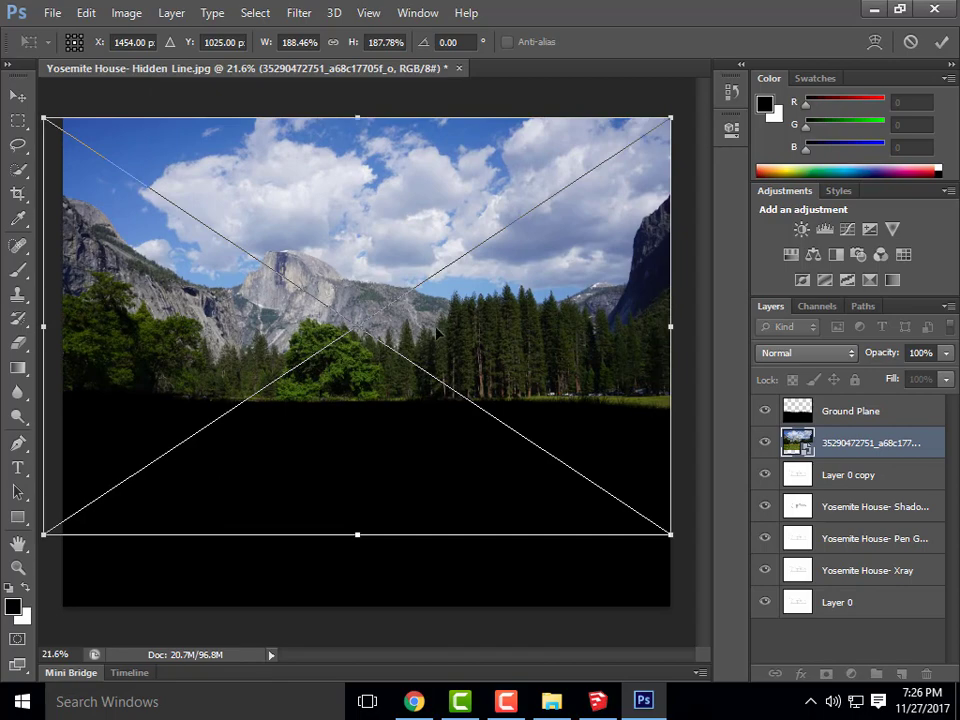
click(17, 95)
key(Return)
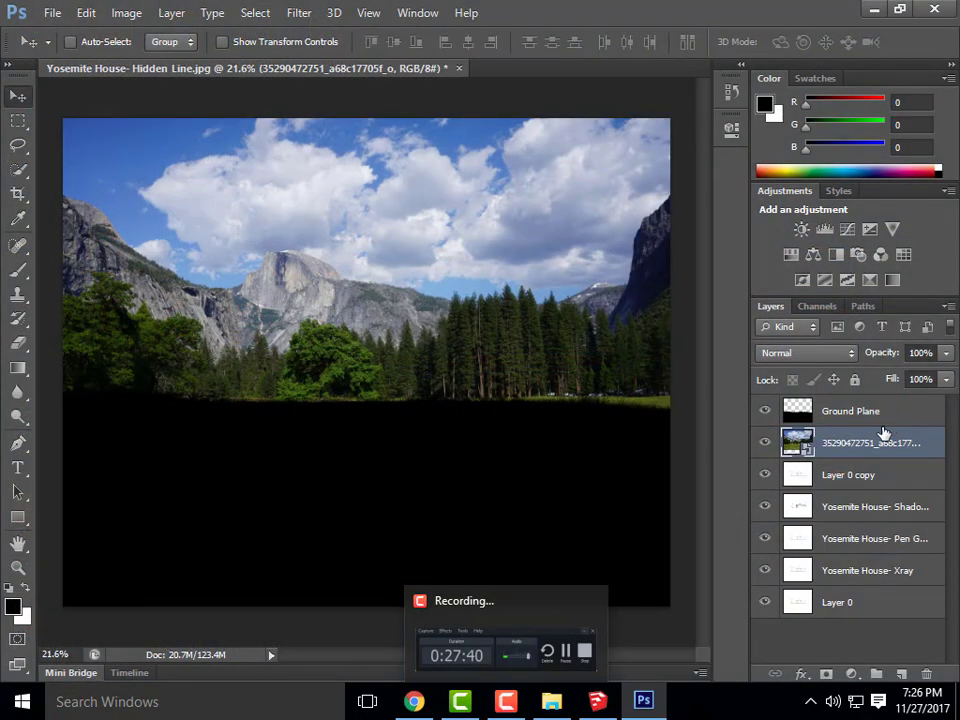
click(764, 413)
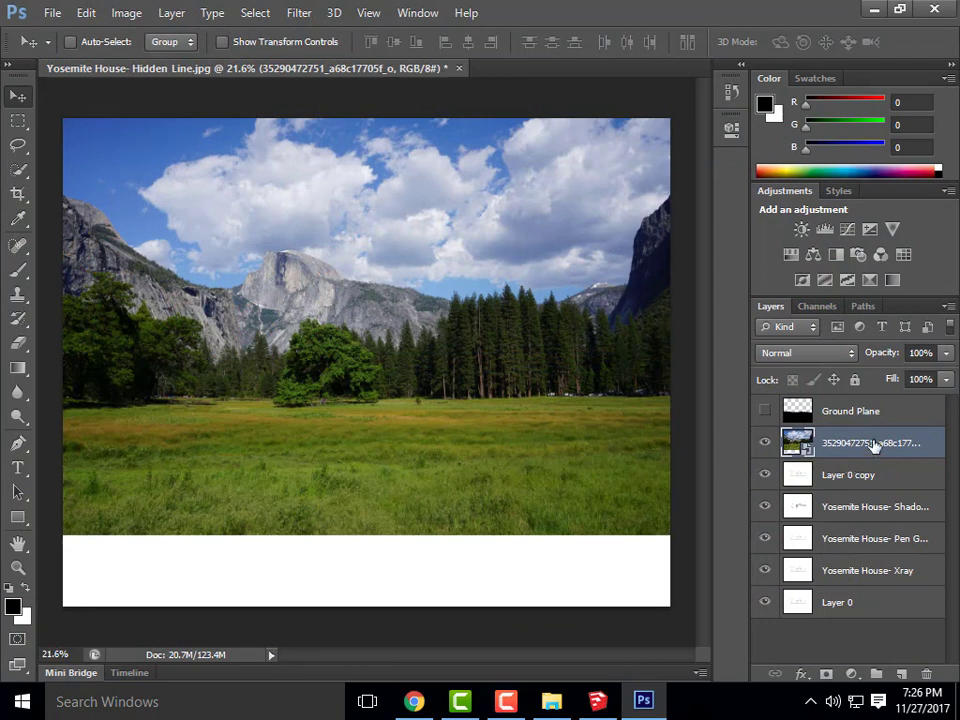
- Move the Yosemite photo layer to the bottom of the layer stack and set Layer 0's blending mode to Multiply
mouse_move(873, 444)
mouse_down()
mouse_move(870, 676)
mouse_move(806, 672)
mouse_up()
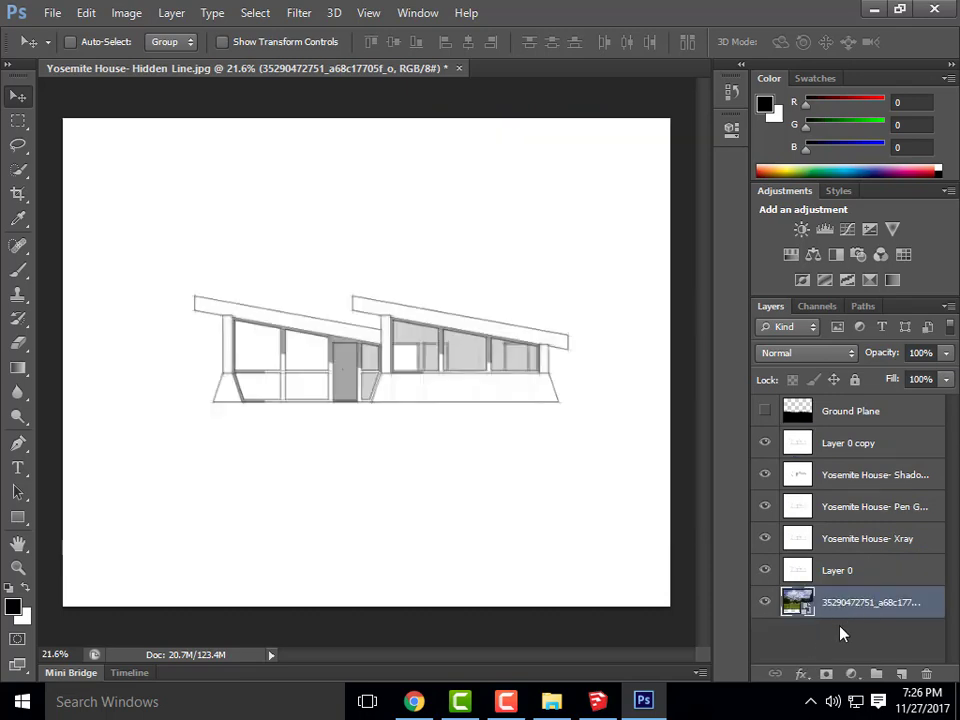
click(853, 571)
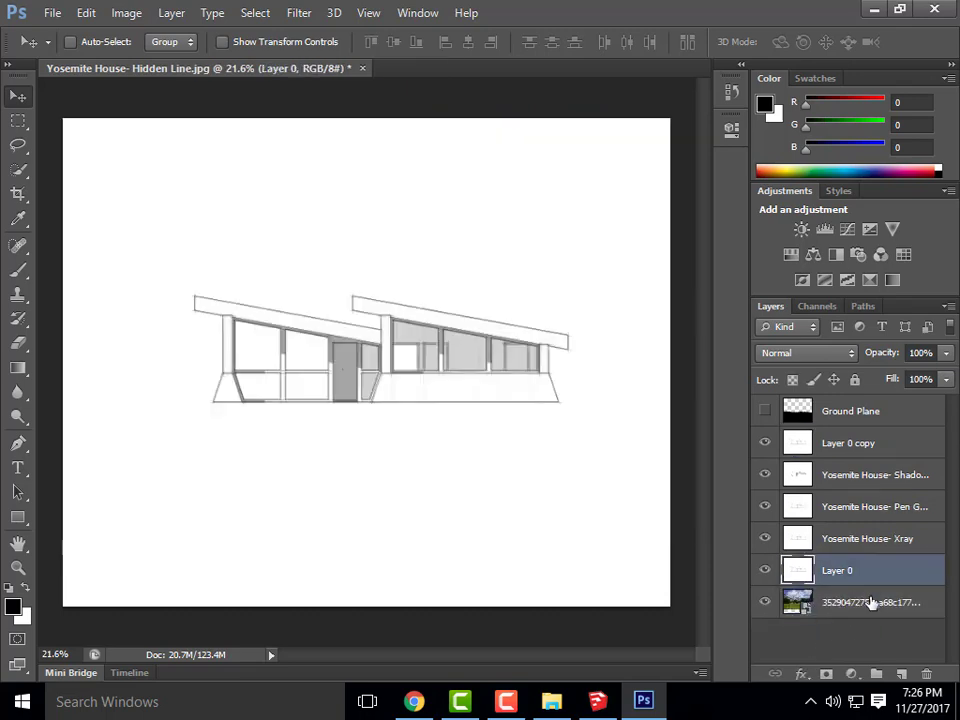
click(853, 362)
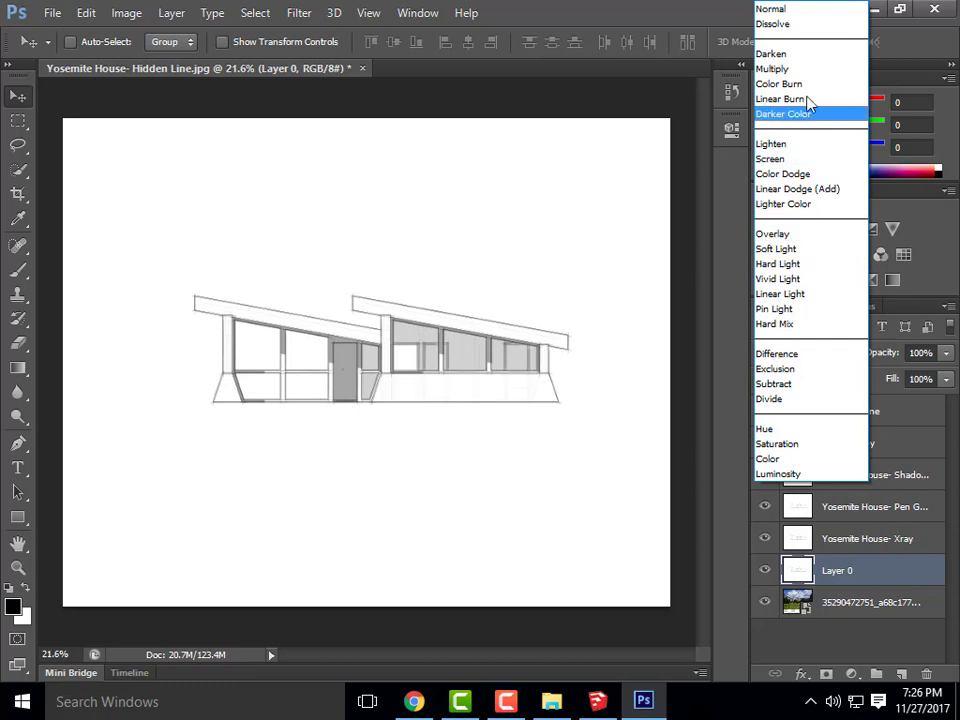
click(786, 69)
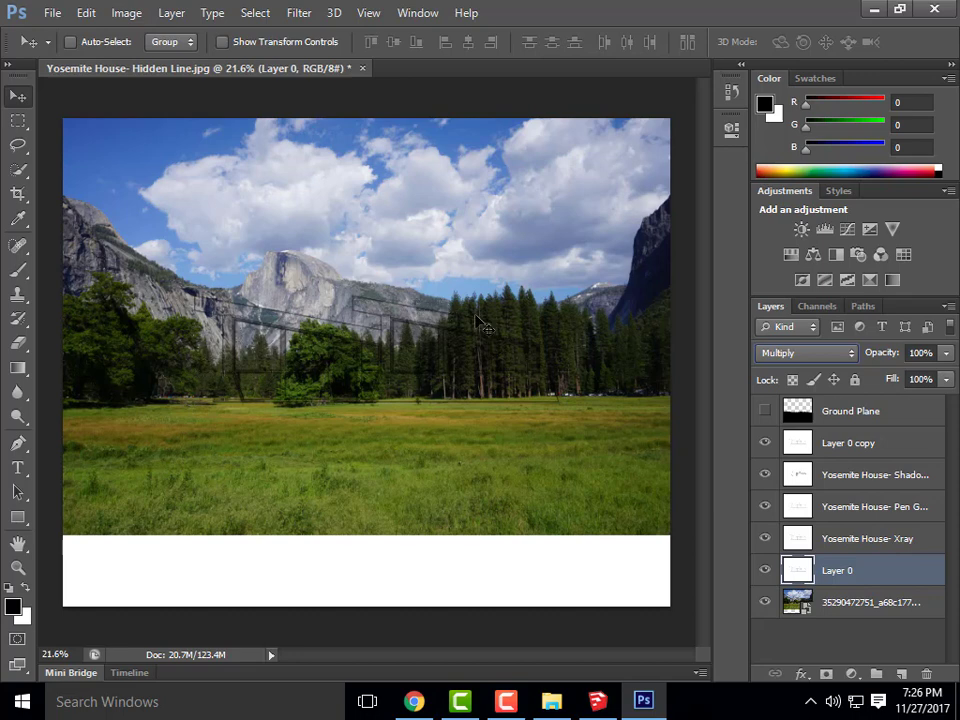
- Hide the photo layer and select the white area surrounding the house on Layer 0 with the Magic Wand
click(765, 604)
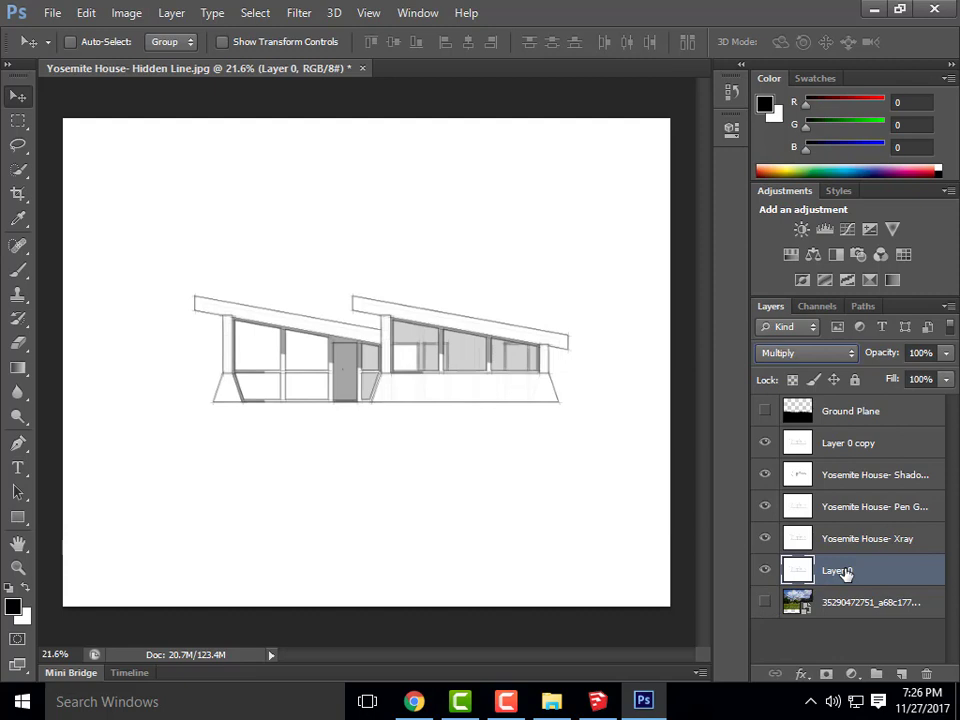
click(18, 169)
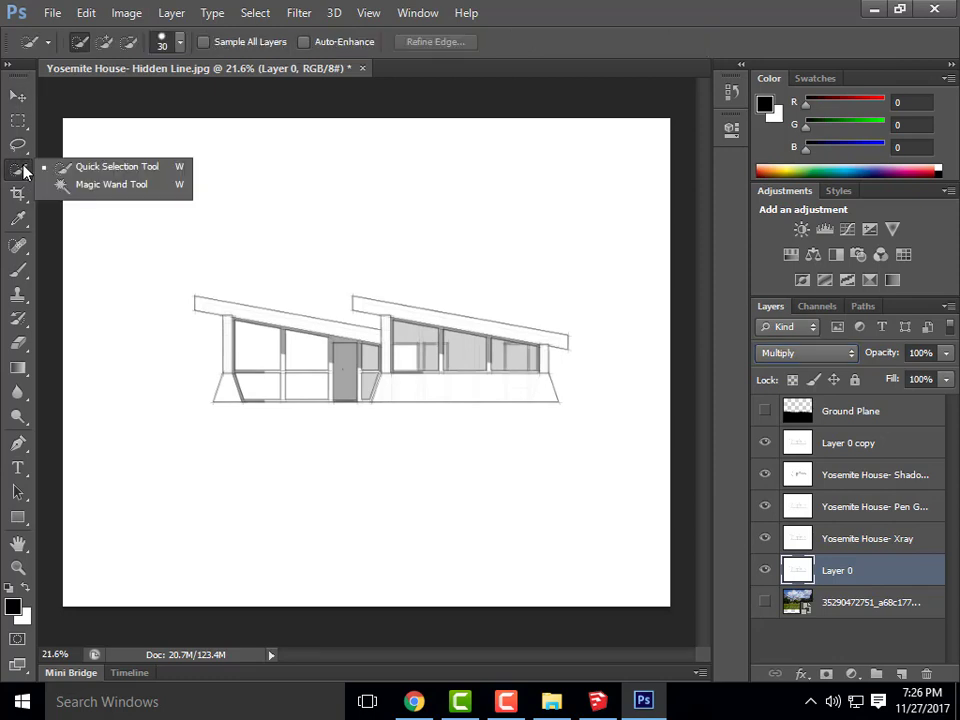
click(101, 187)
click(296, 208)
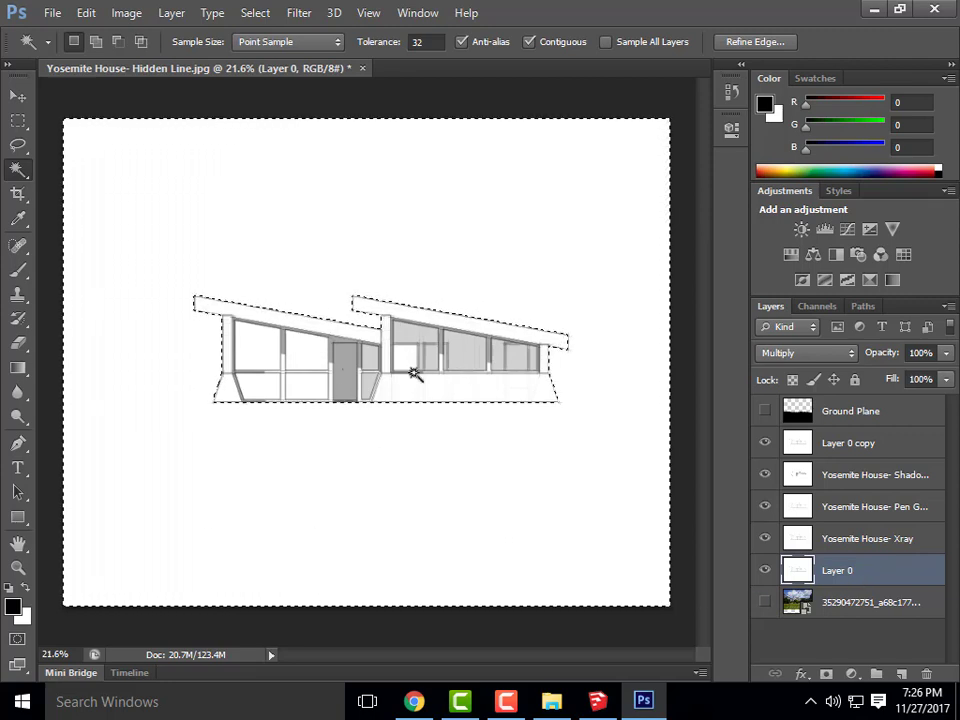
- Show the photo layer, mask it with the selection around the house, and show the Ground Plane layer
click(851, 608)
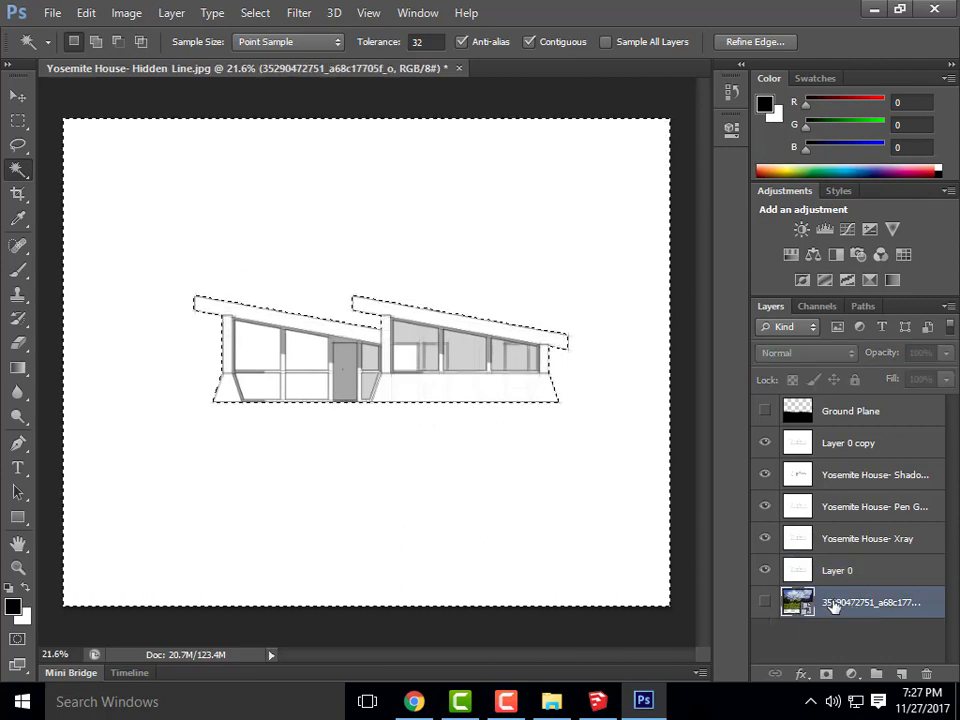
click(764, 603)
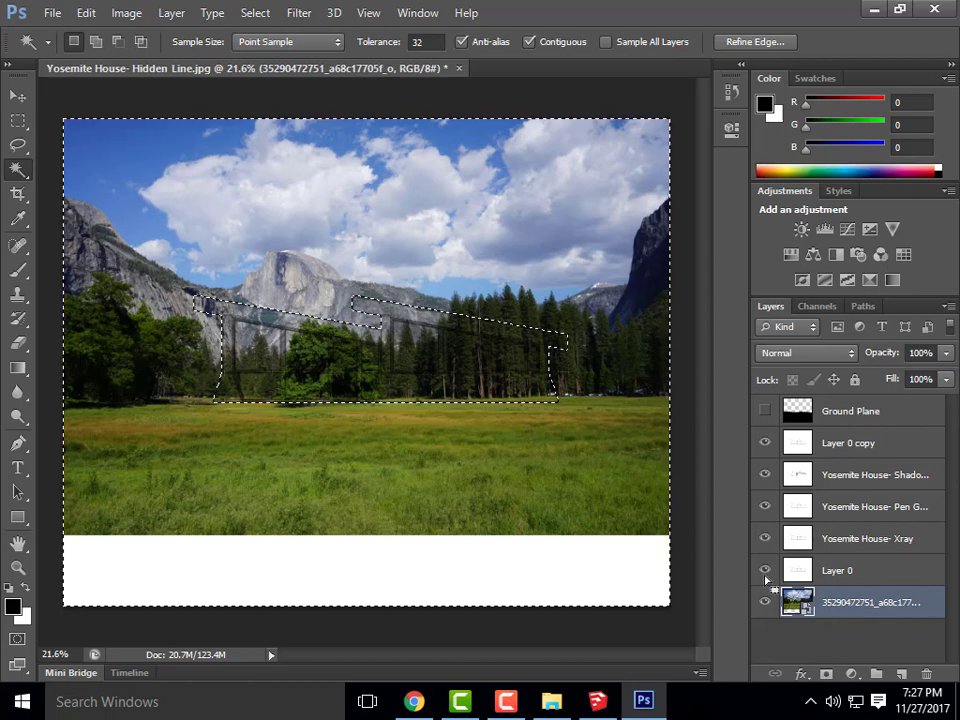
click(828, 676)
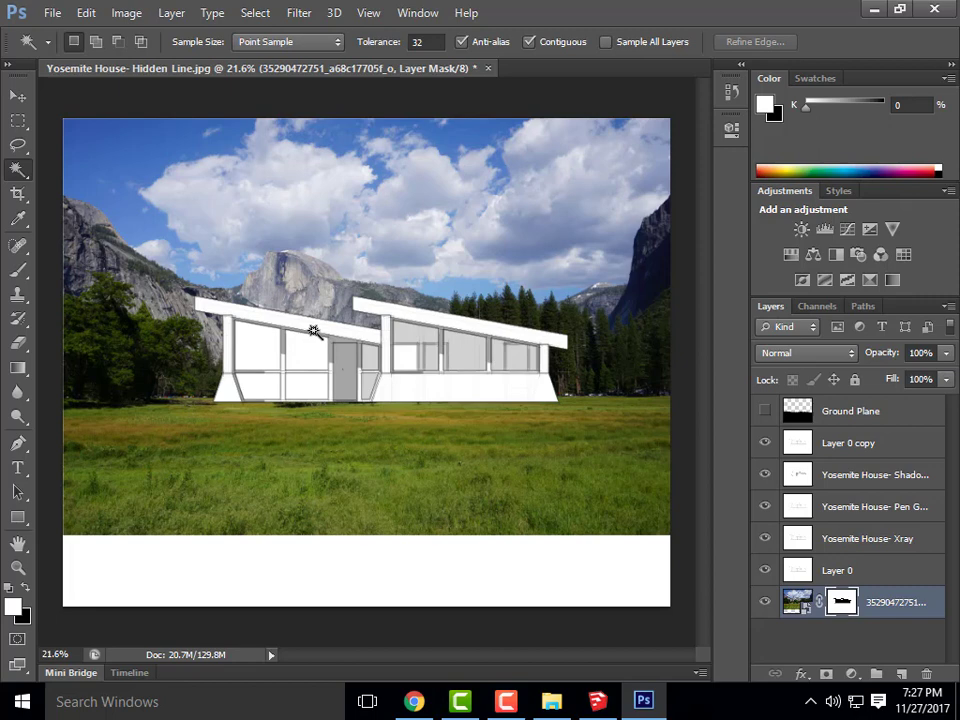
click(765, 411)
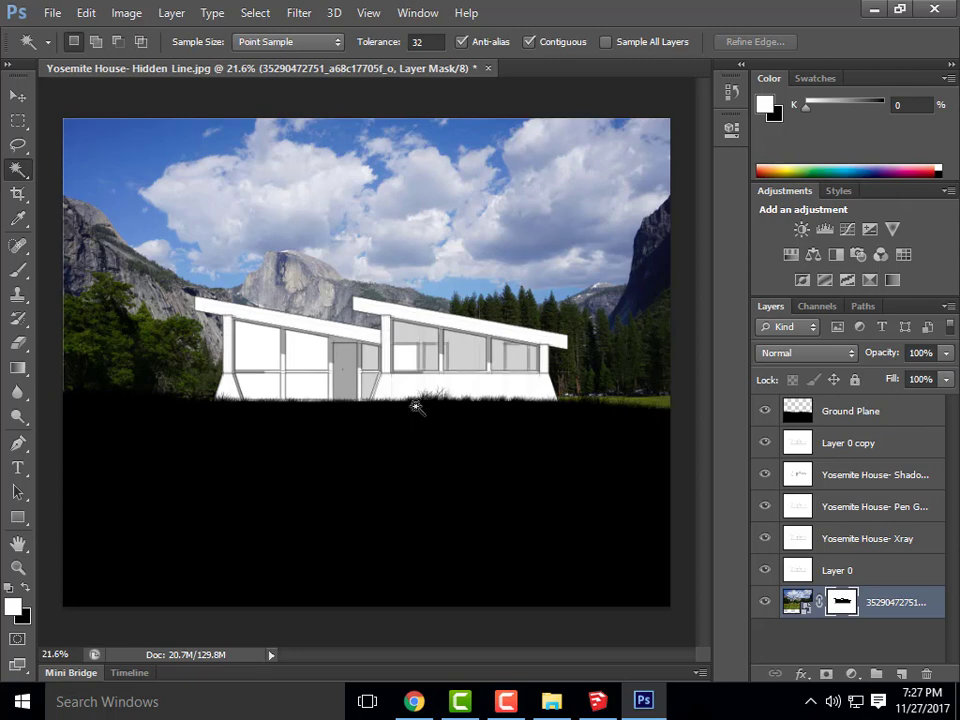
- Hide the photo, Ground Plane and all house drawing layers except Layer 0 to isolate the plain line drawing
click(767, 604)
click(765, 411)
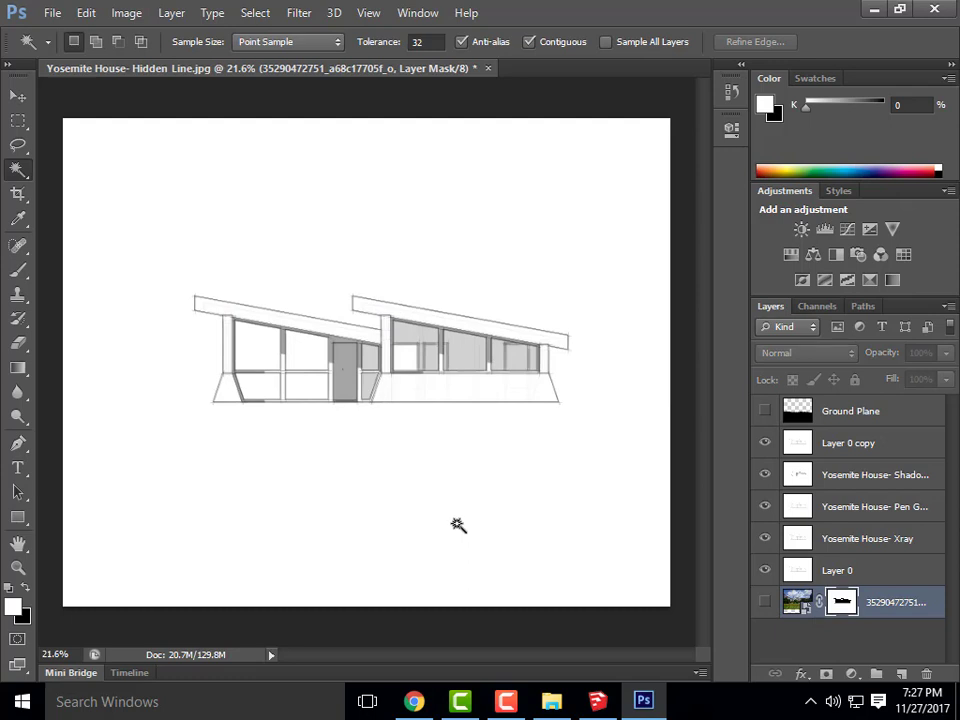
click(765, 537)
click(766, 444)
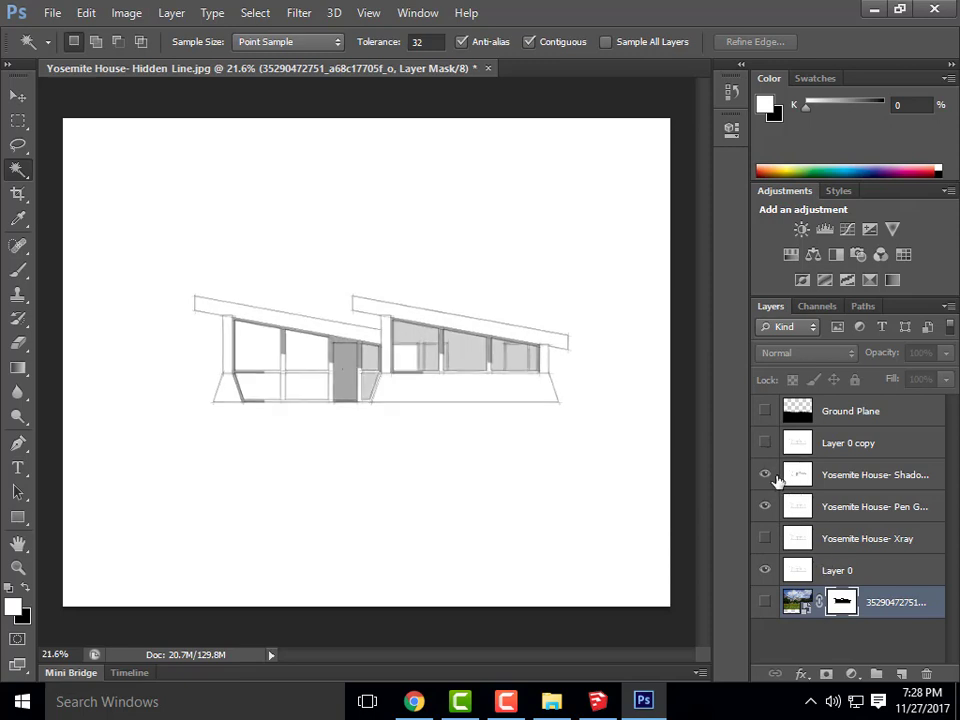
click(765, 475)
click(765, 506)
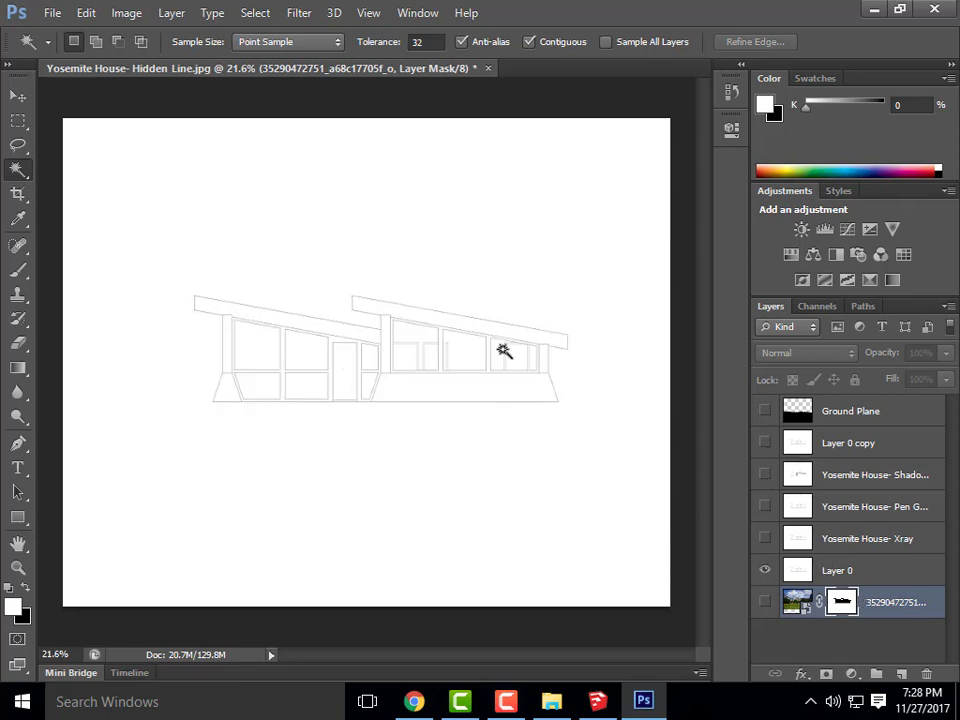
scroll(339, 336, up, 5)
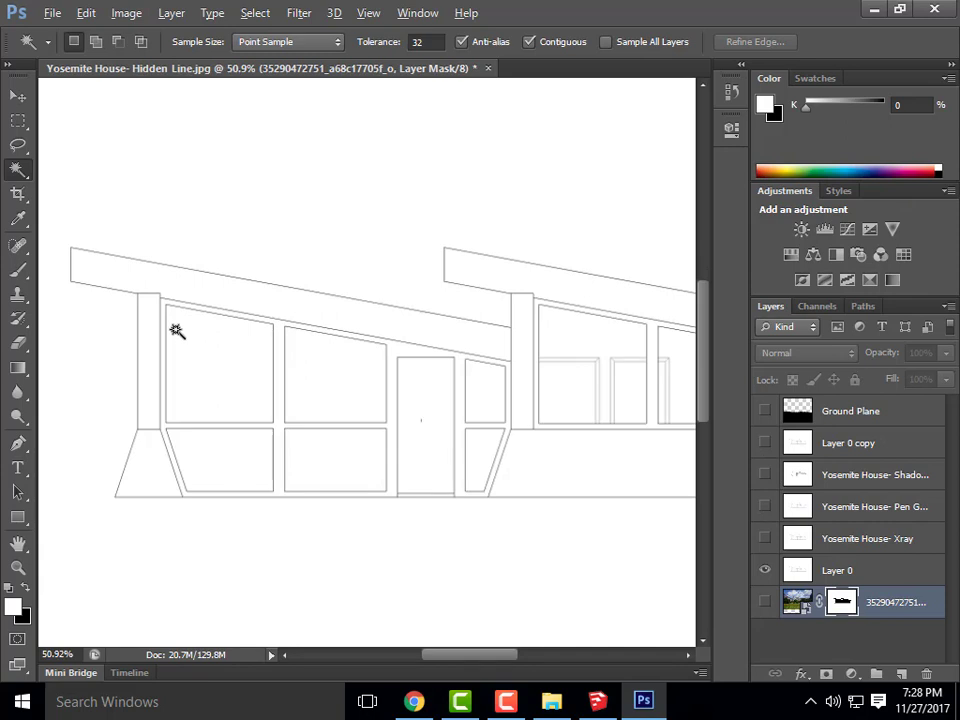
scroll(176, 331, down, 5)
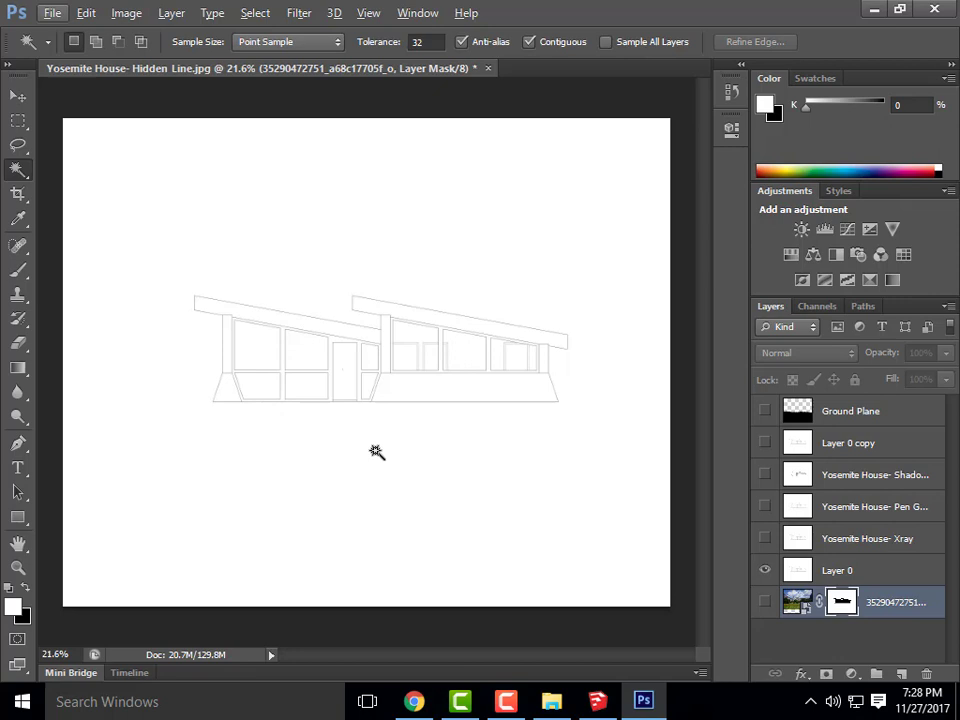
- Start placing an image and browse to SAMSUNG (E:), ARCHI 135- DIGITAL TOOLS- FALL 2017, Week 16A Content, Textures
click(45, 13)
click(150, 317)
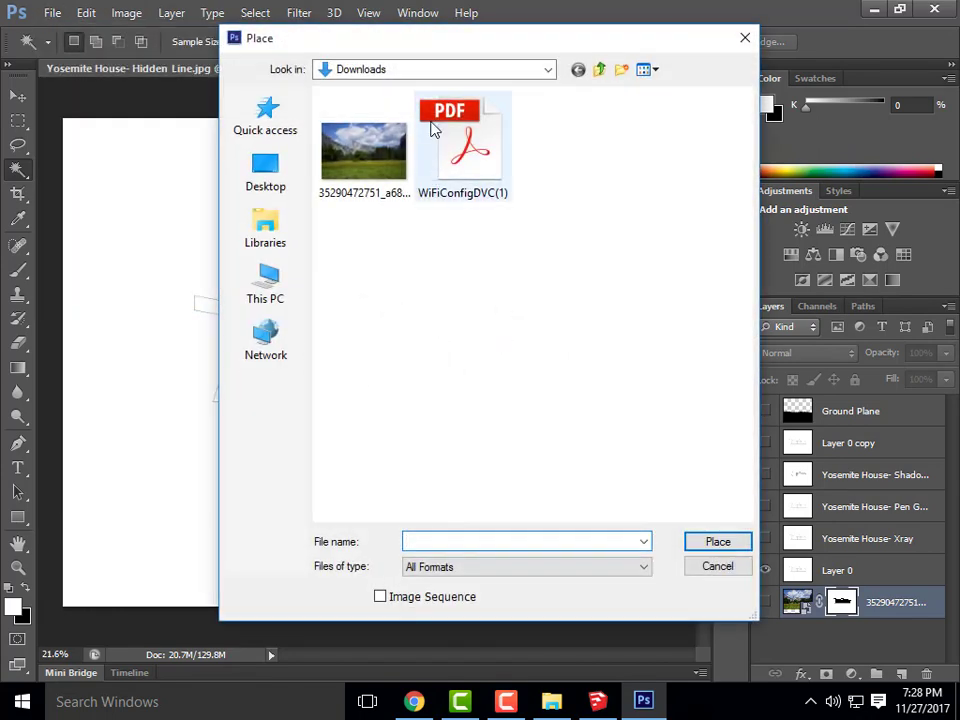
click(548, 69)
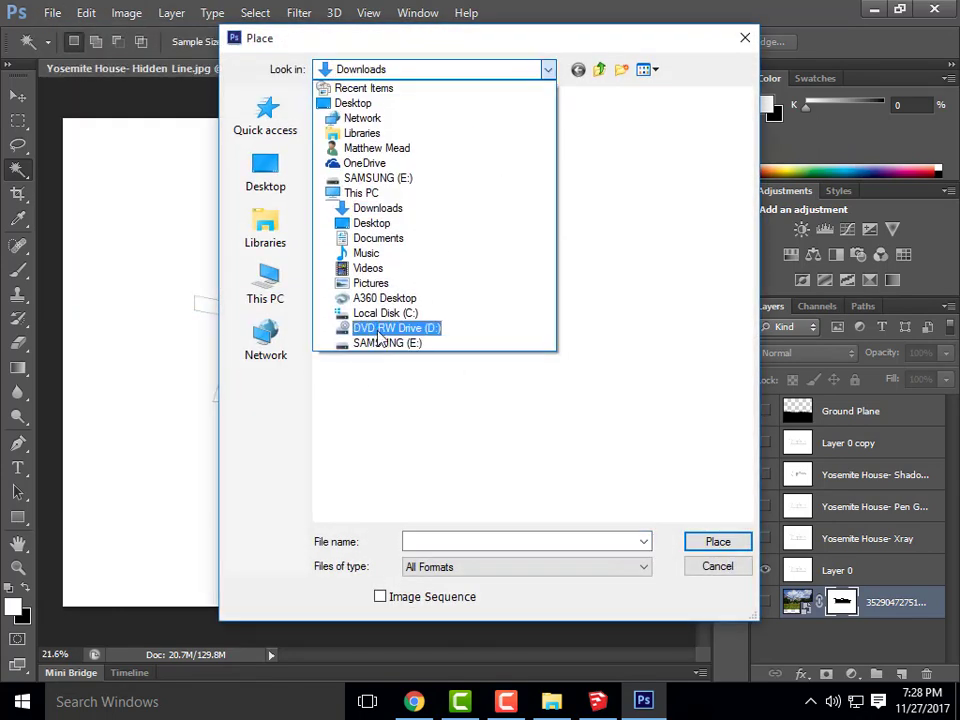
click(375, 402)
double_click(468, 189)
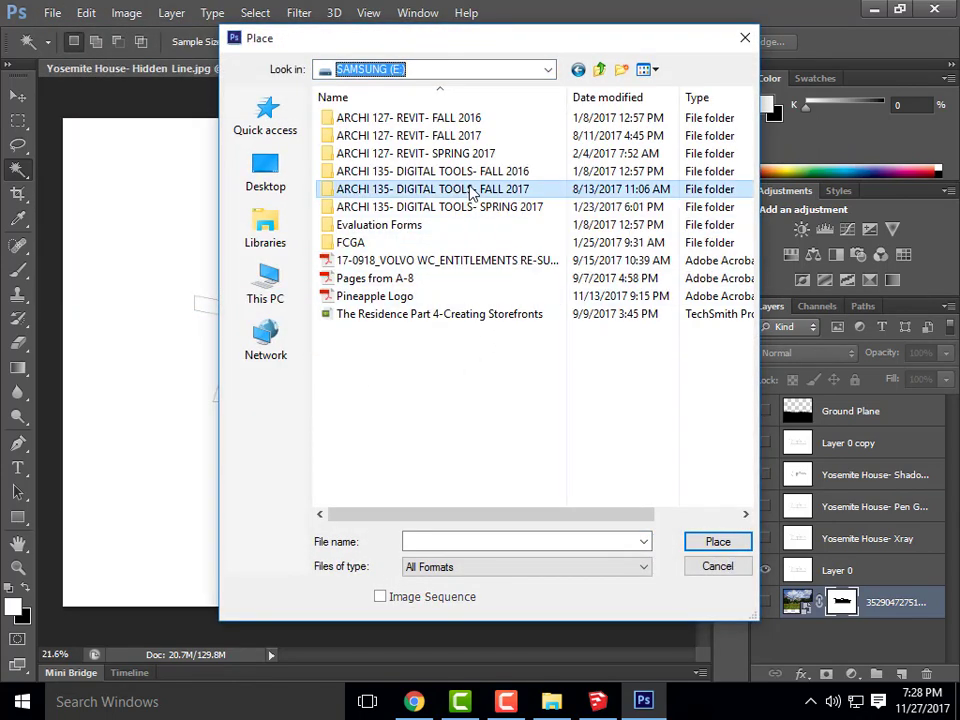
scroll(480, 300, down, 3)
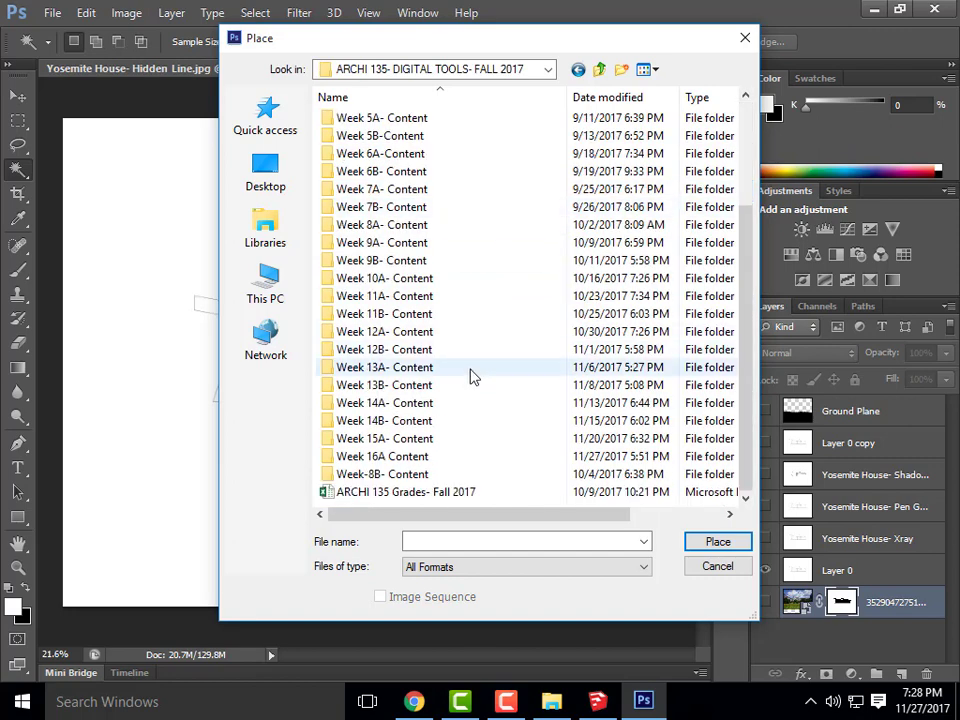
double_click(400, 452)
double_click(422, 122)
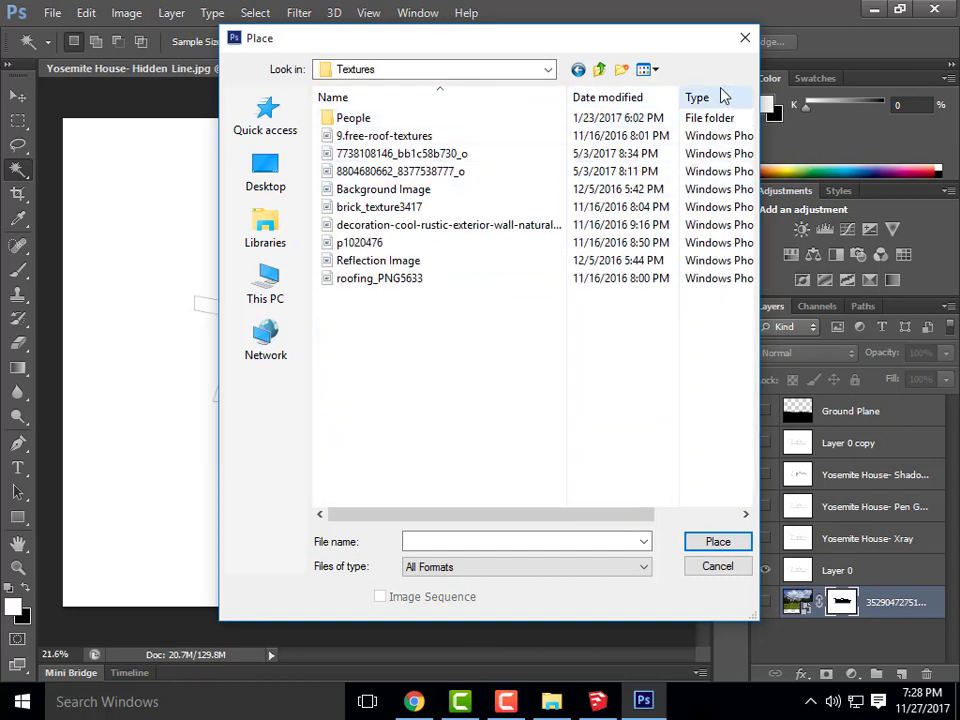
- Display the Textures folder as large icons and place the Reflection Image file in the document
click(653, 71)
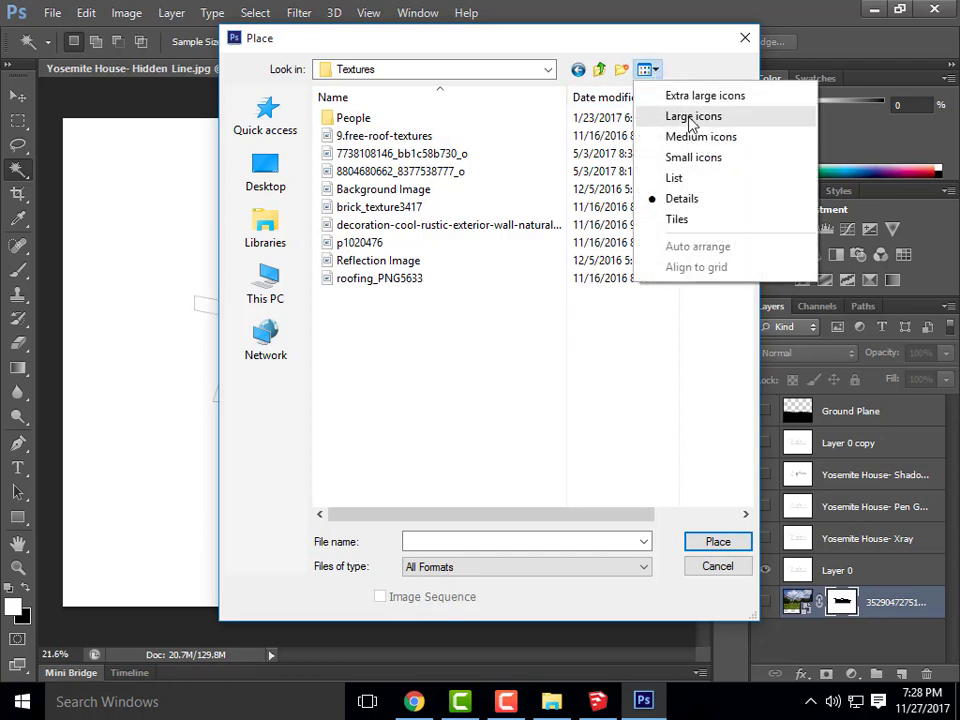
click(690, 118)
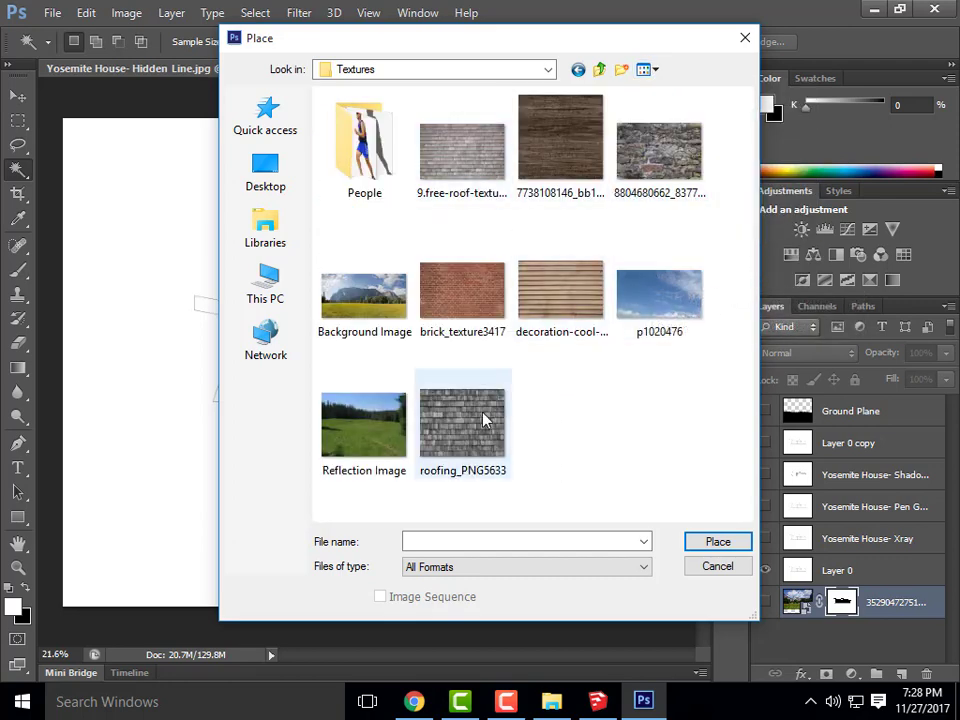
click(366, 420)
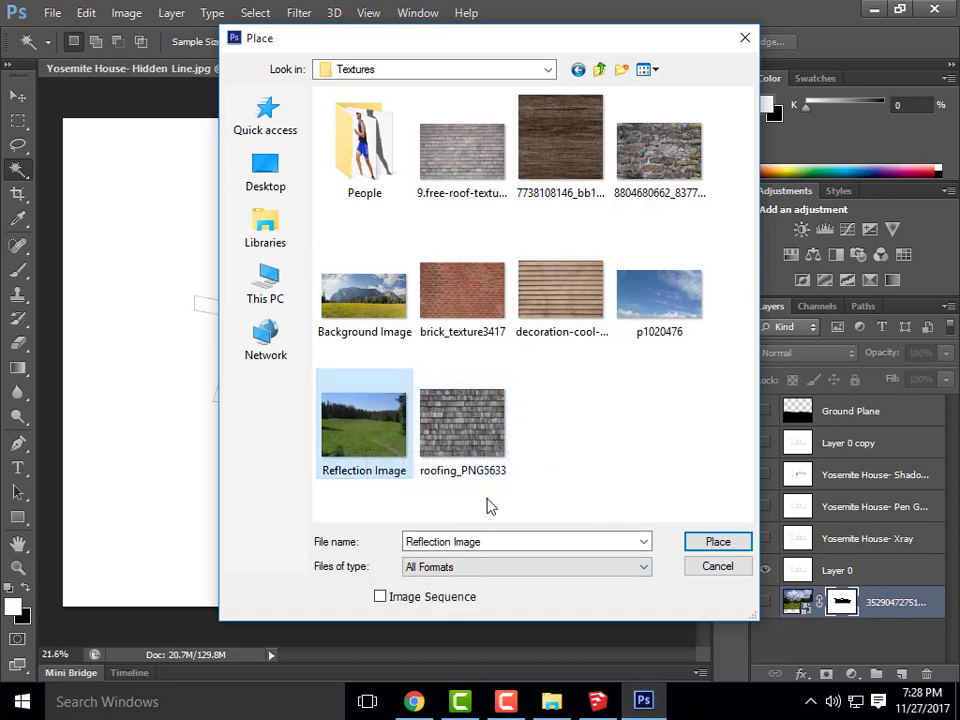
click(710, 543)
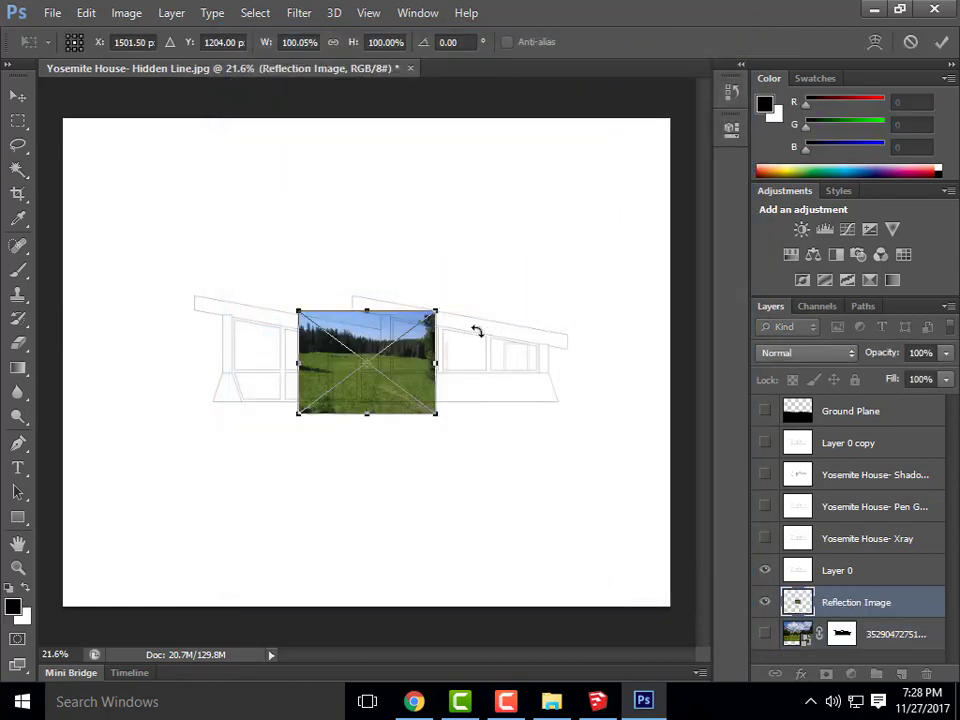
- Scale the Reflection Image to about 327%, rest it on the canvas's bottom edge behind the house, and commit the placement
drag(437, 312, 445, 445)
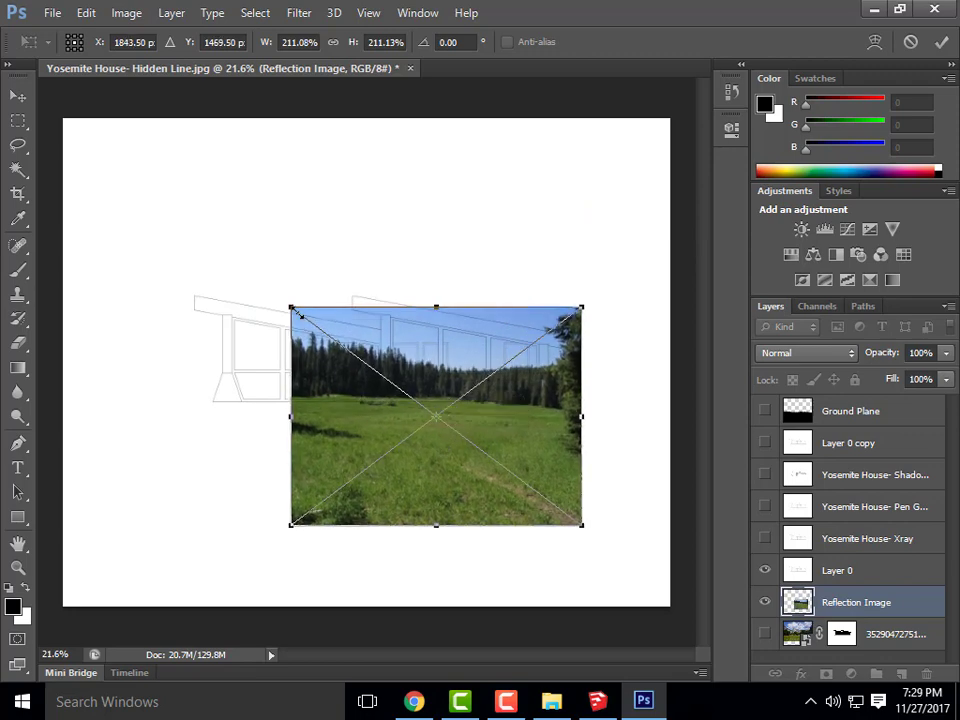
drag(294, 311, 299, 348)
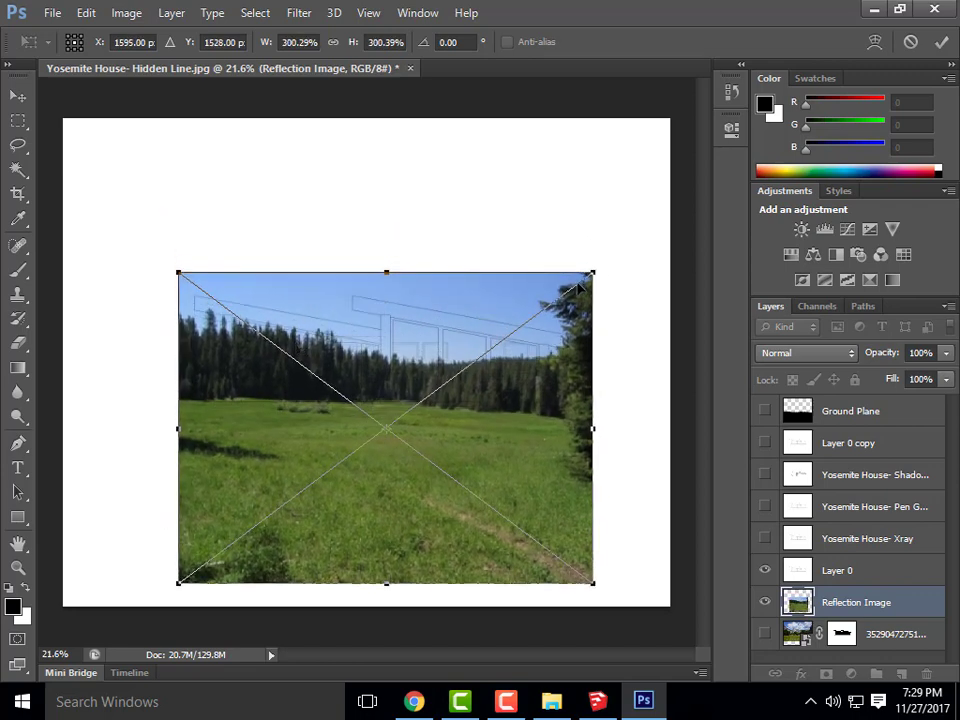
drag(592, 277, 620, 253)
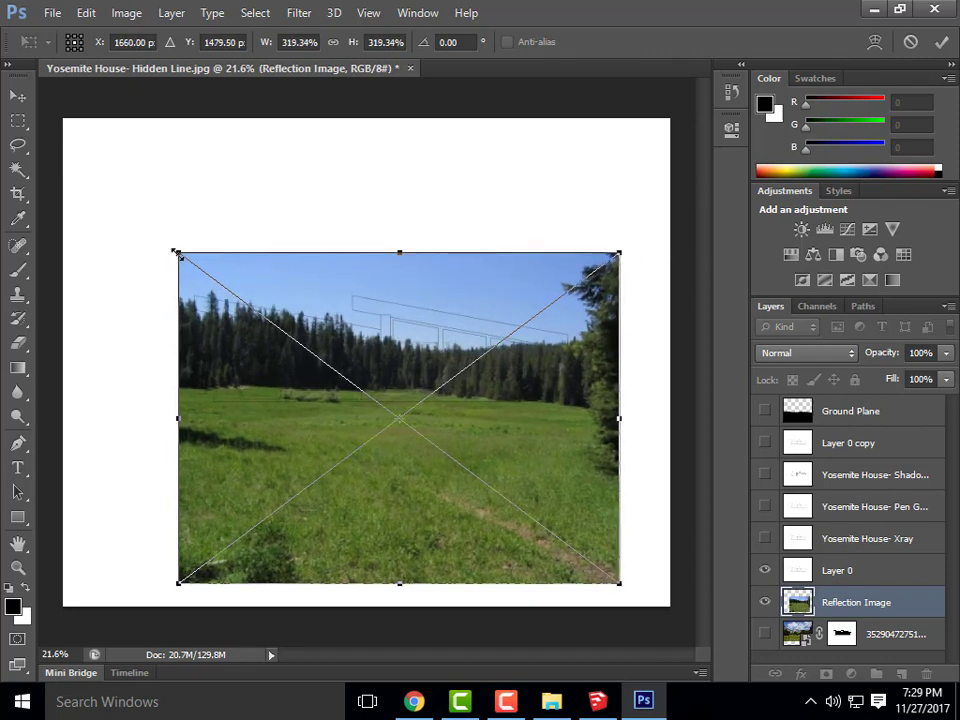
drag(169, 250, 159, 241)
drag(321, 307, 321, 327)
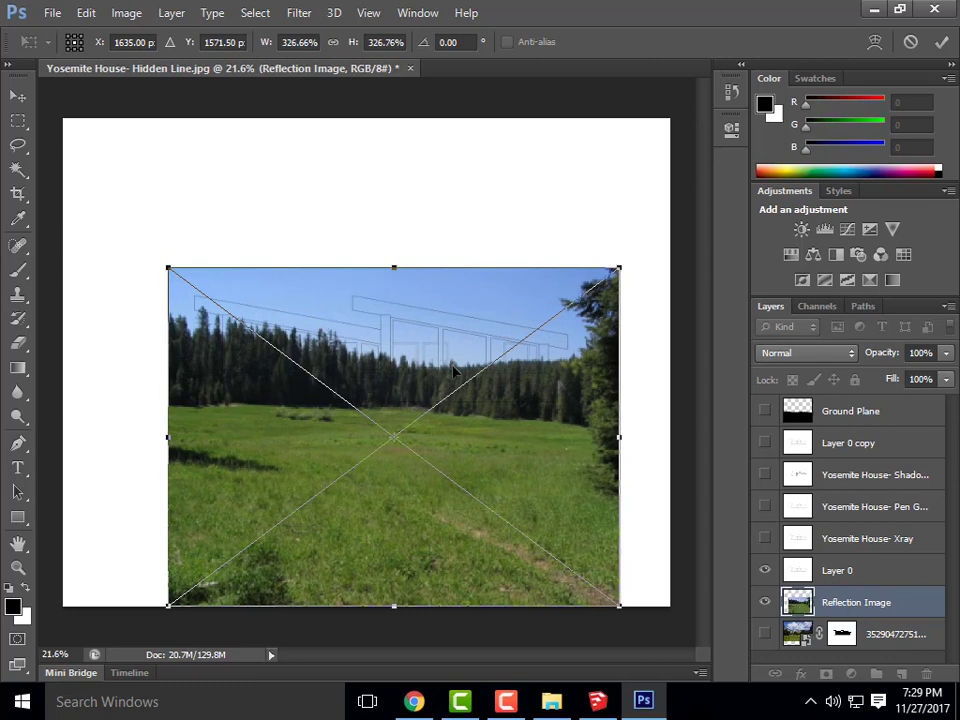
click(17, 96)
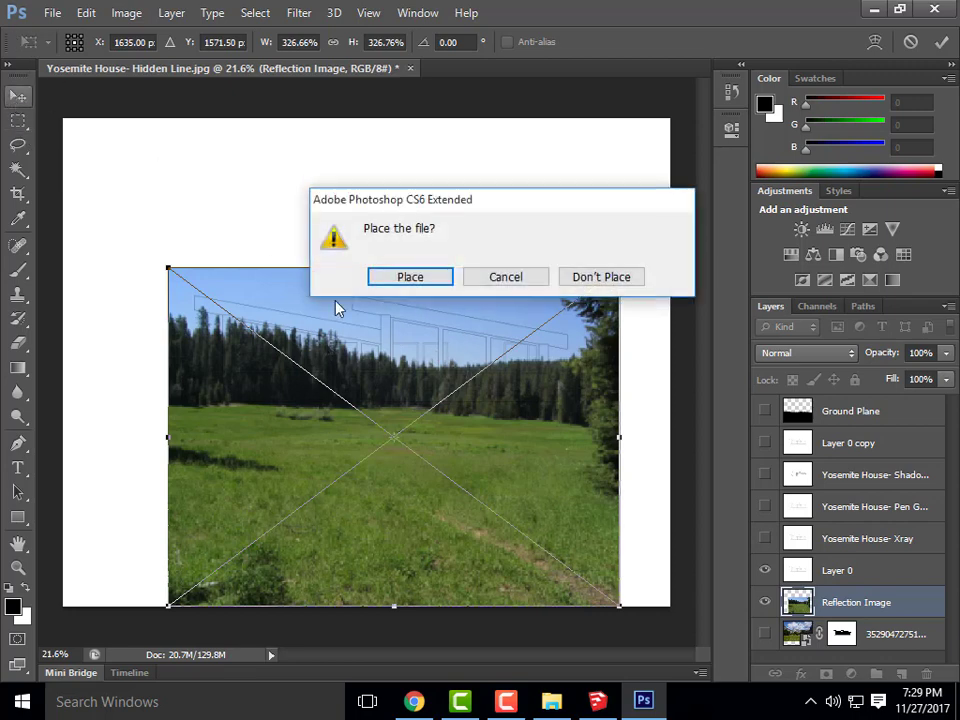
click(416, 277)
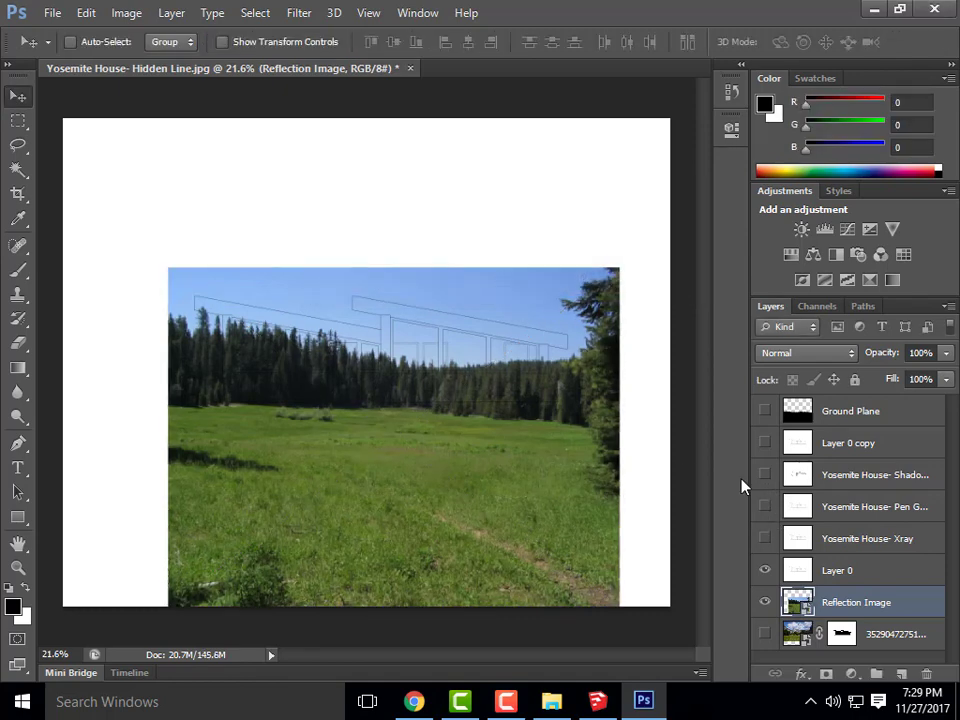
- Hide the Reflection Image layer and switch to the Magic Wand for the house's window panes
click(764, 602)
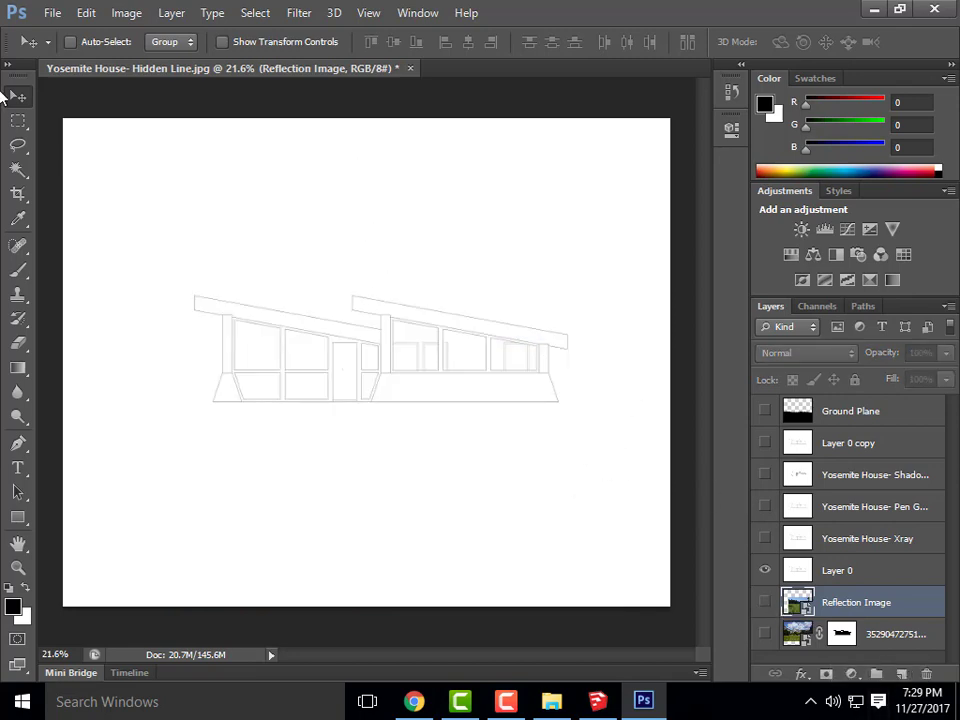
click(18, 169)
scroll(300, 388, up, 5)
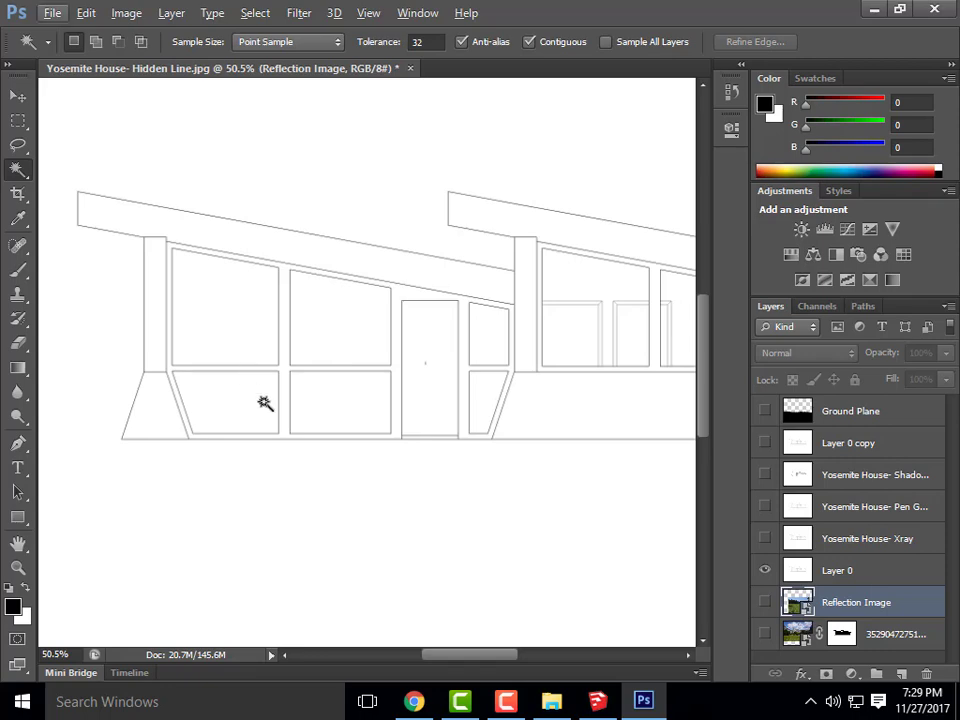
click(251, 373)
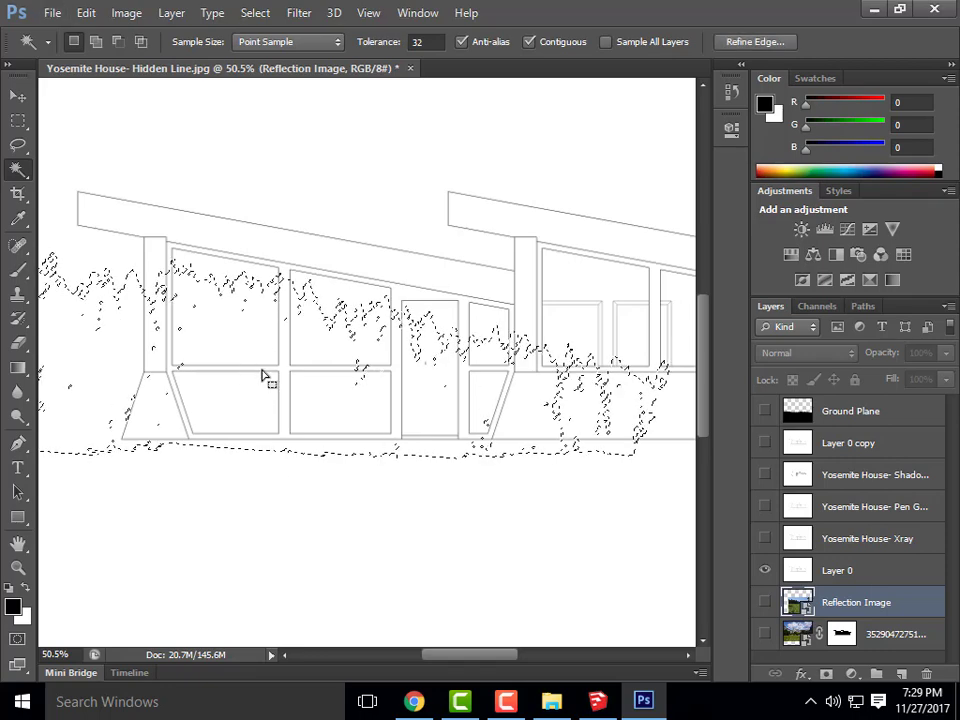
mouse_move(472, 693)
key(ctrl+d)
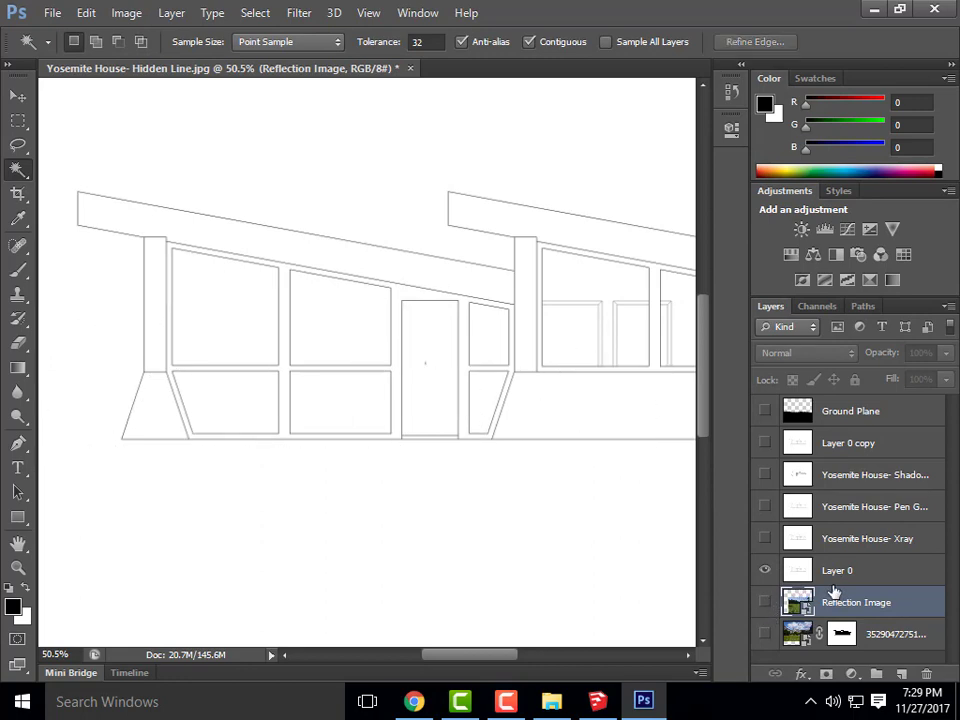
- Select all the window panes of the house's lower wing on Layer 0 with the Magic Wand, leaving out the door
click(846, 570)
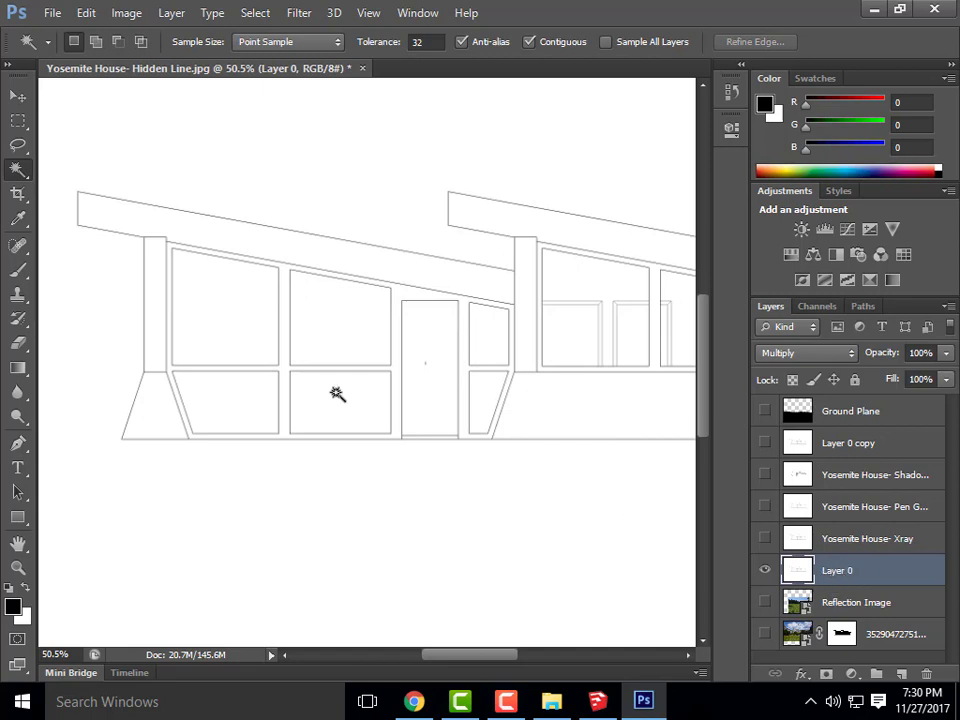
click(212, 322)
shift+click(272, 396)
shift+click(354, 403)
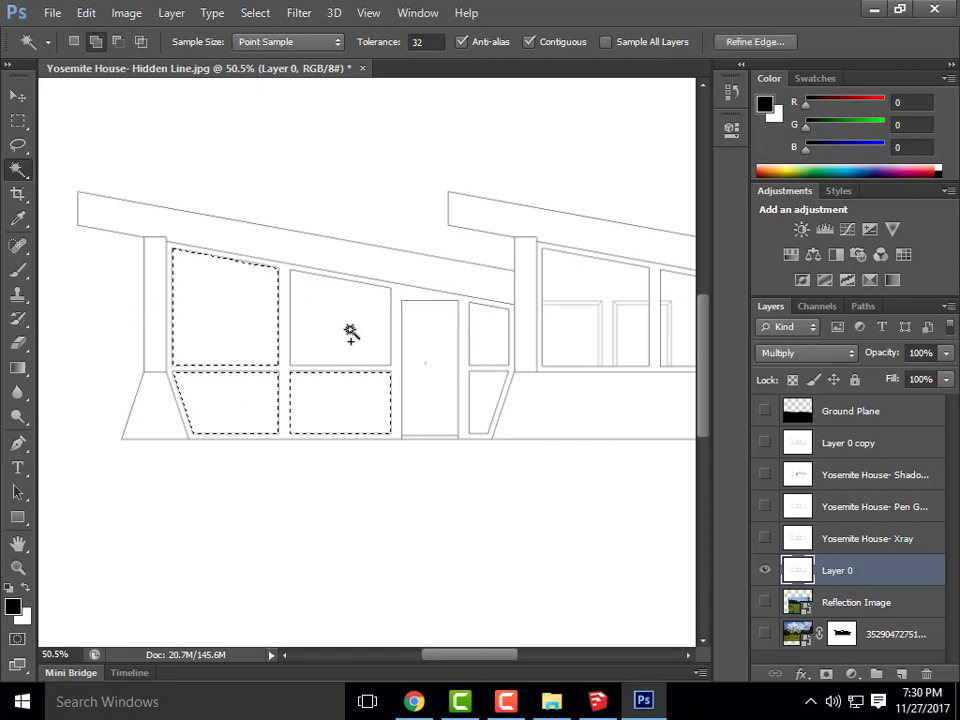
shift+click(343, 332)
shift+click(472, 408)
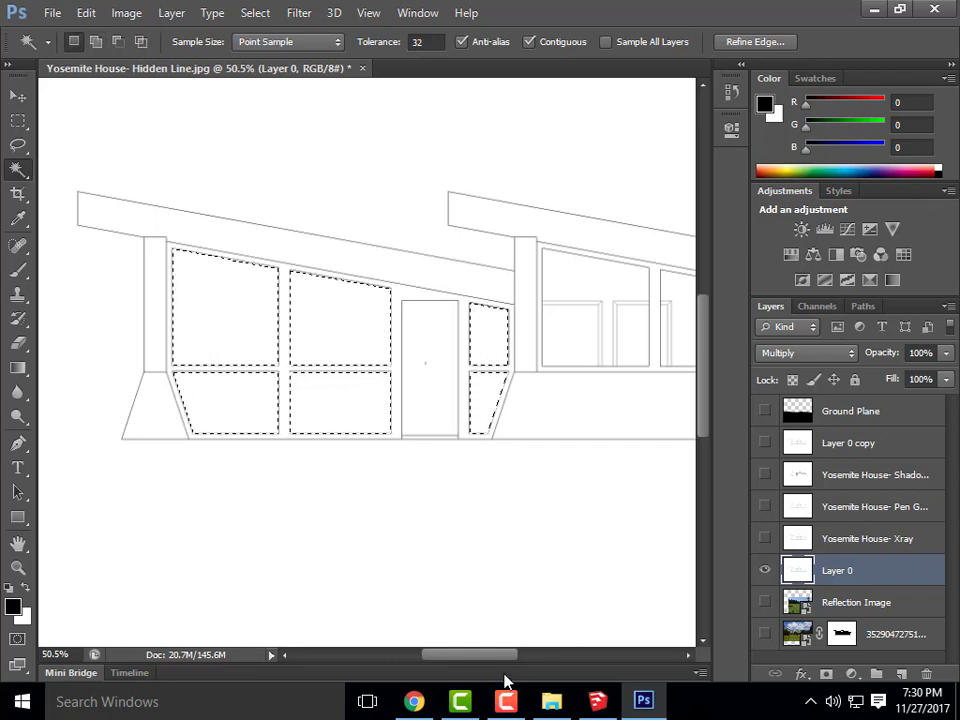
- Add the main areas of the right wing's three windows to the Magic Wand selection
drag(485, 663, 529, 660)
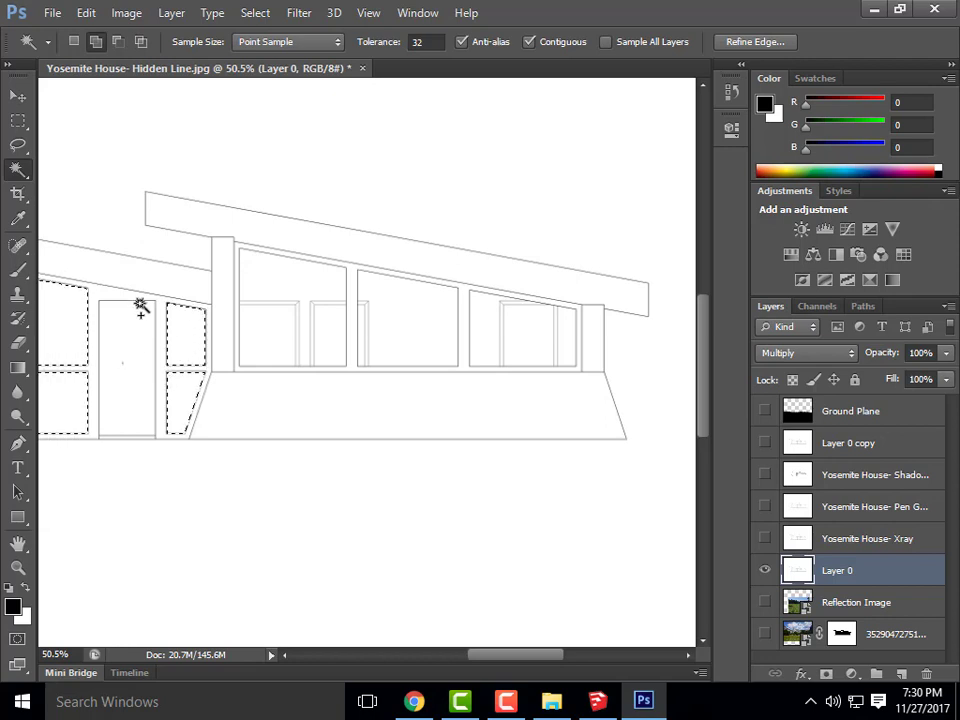
click(310, 285)
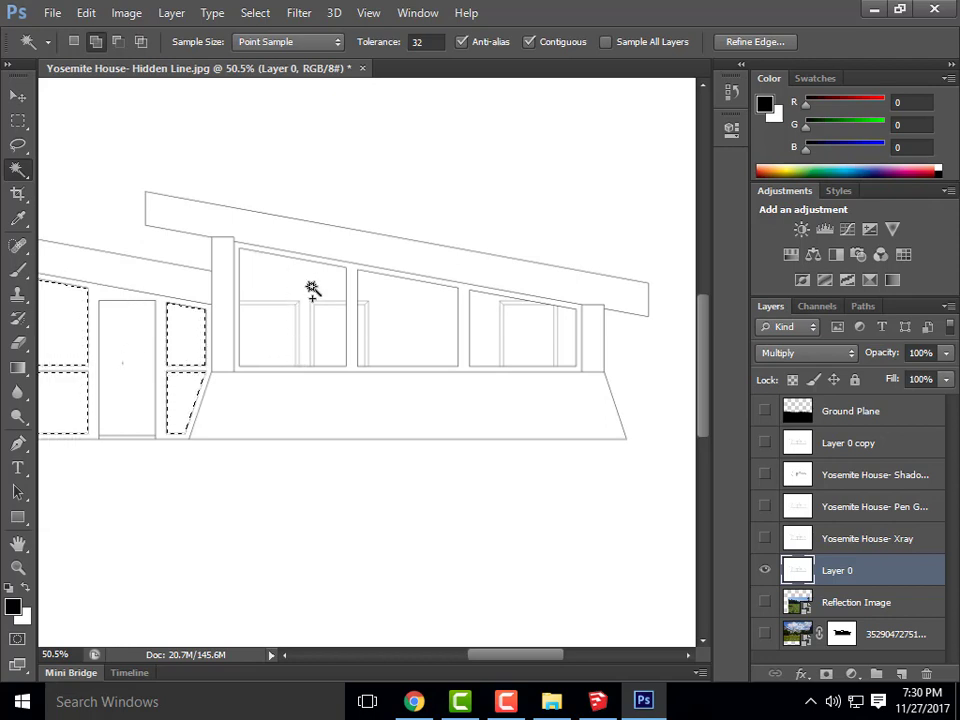
click(318, 343)
shift+click(429, 339)
shift+click(514, 336)
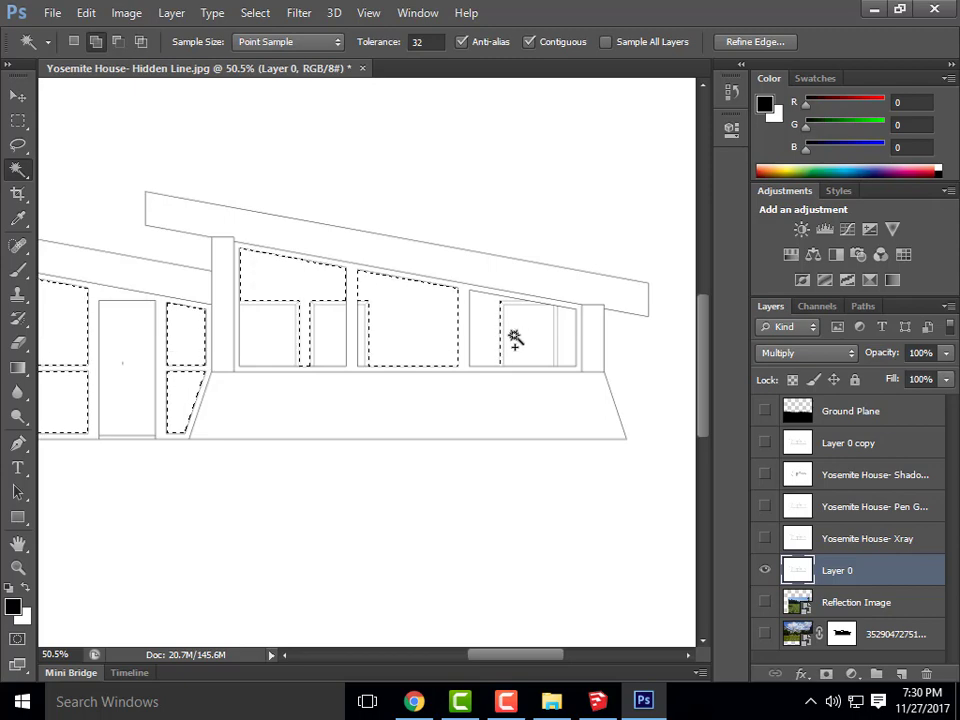
- Extend the selection over the whole first window of the right wing with the Quick Selection tool
alt+scroll(330, 343, up, 5)
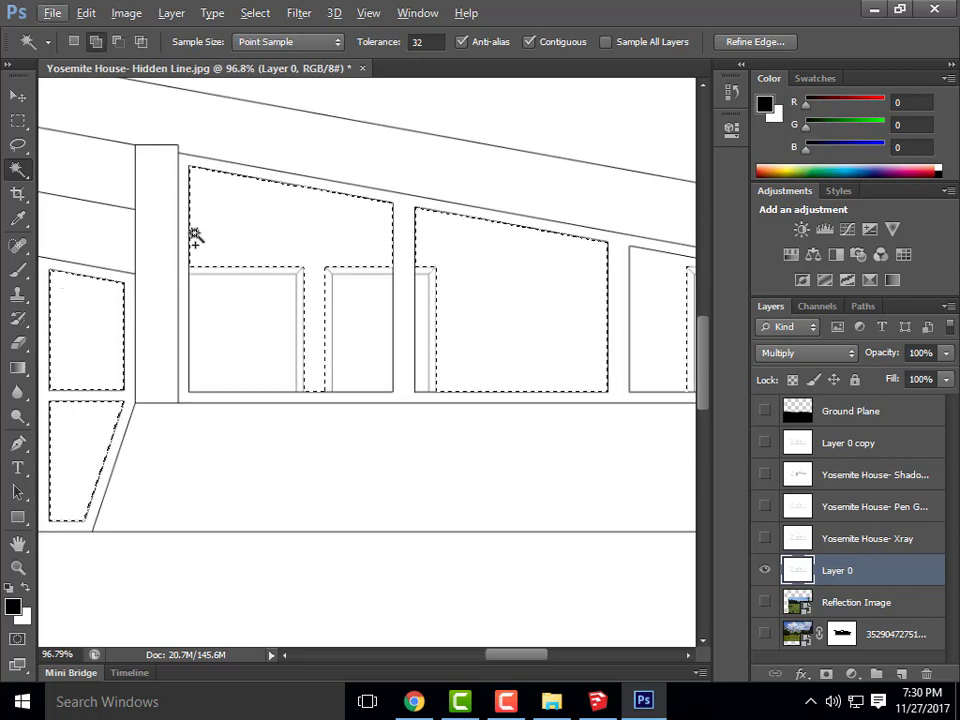
right_click(30, 175)
click(100, 166)
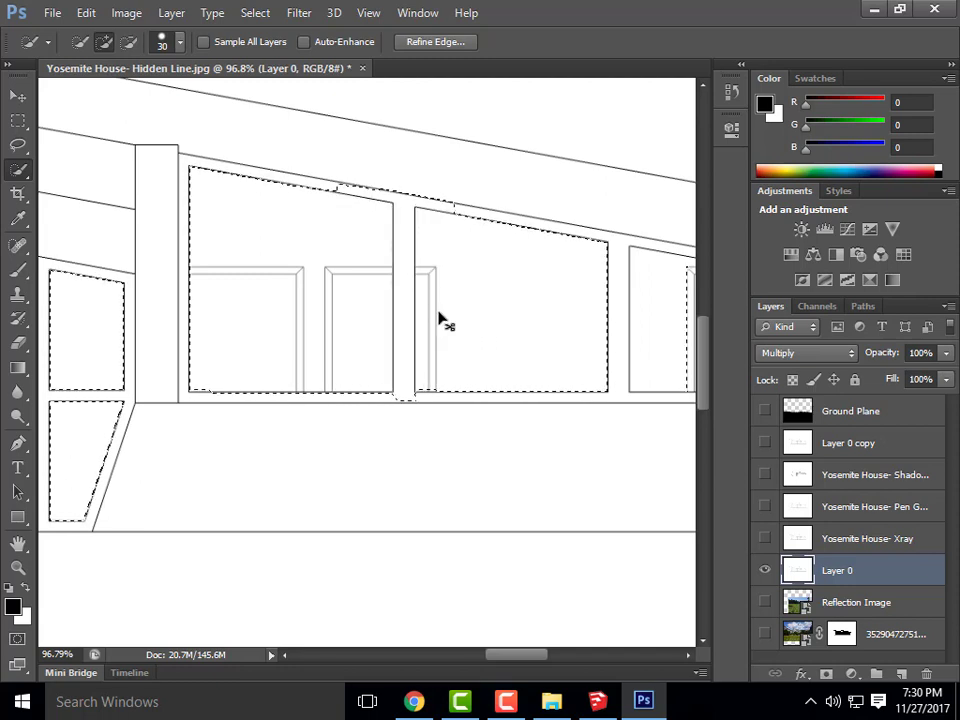
click(170, 45)
click(510, 12)
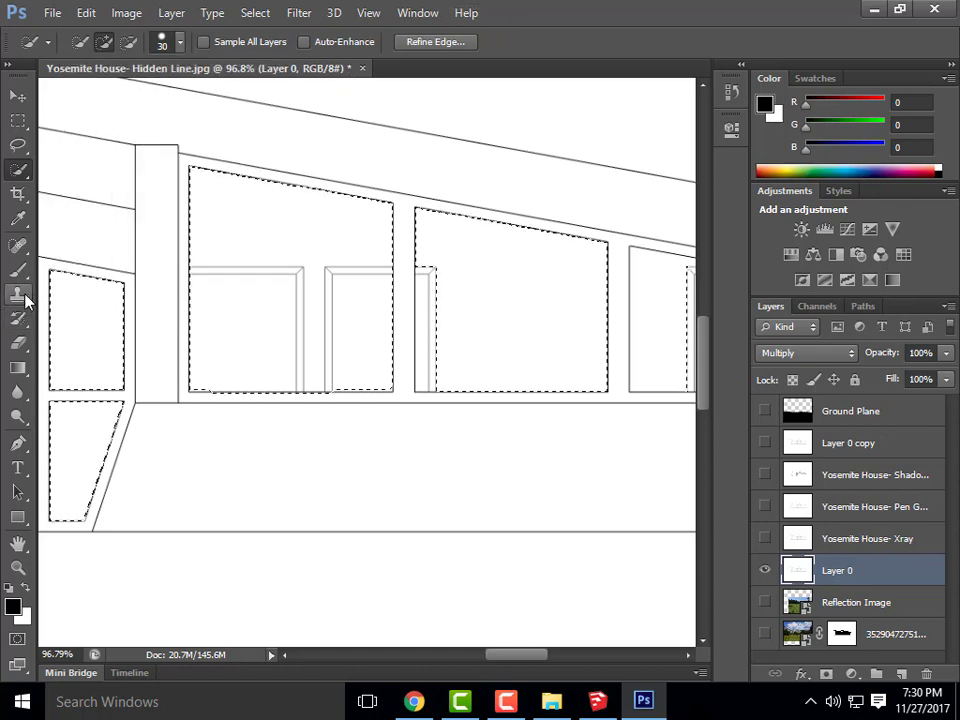
- Add the remaining areas of the right wing's middle and last windows to the selection with the Magic Wand
click(26, 172)
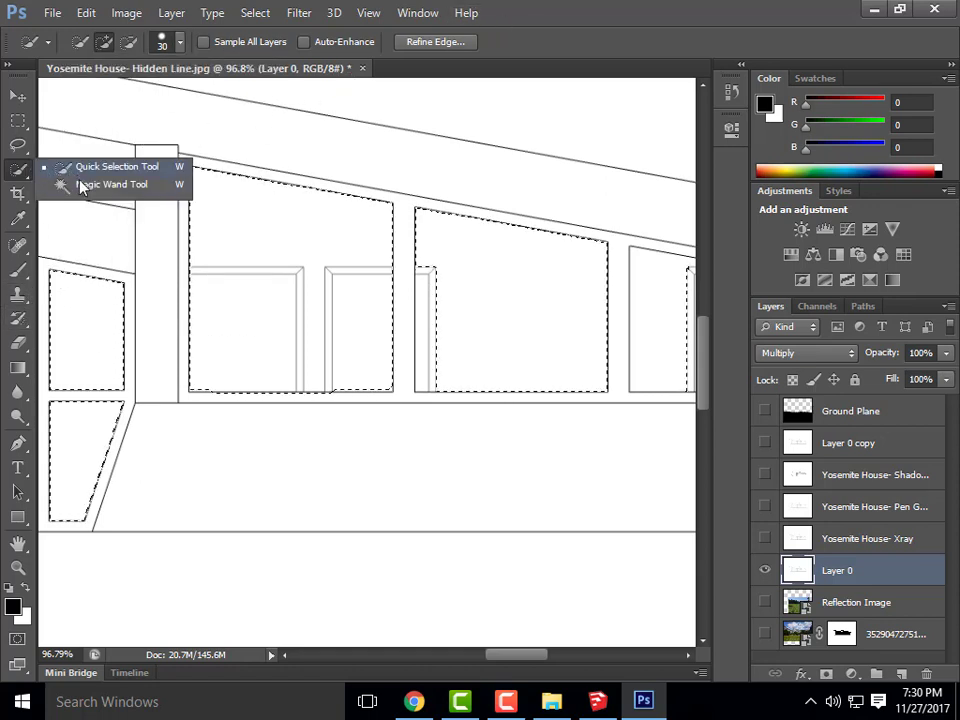
click(82, 185)
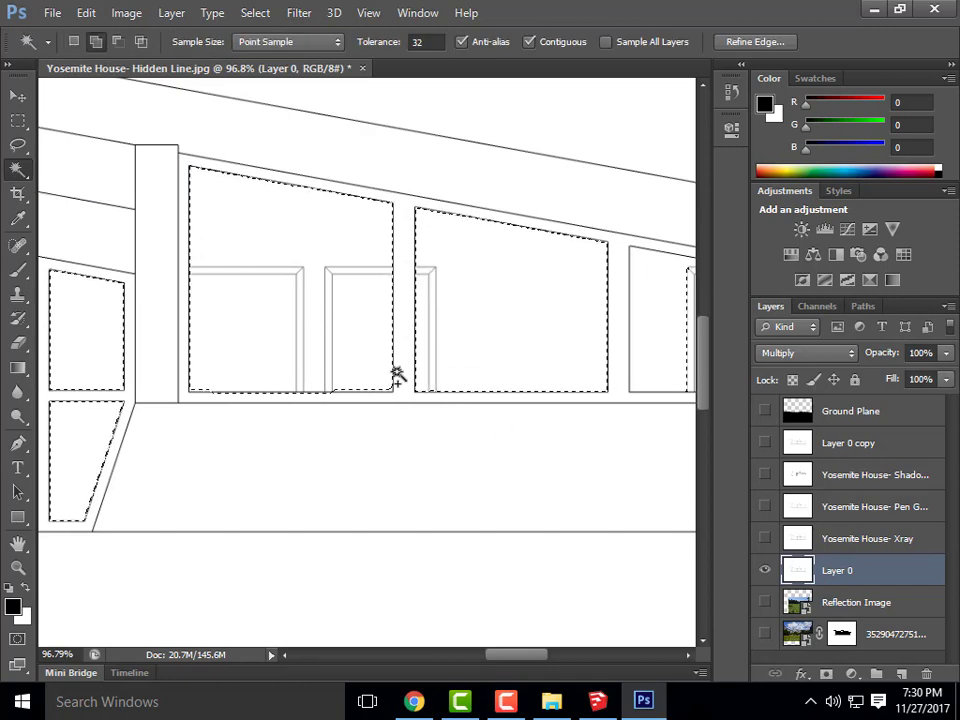
scroll(257, 364, down, 4)
scroll(256, 245, up, 1)
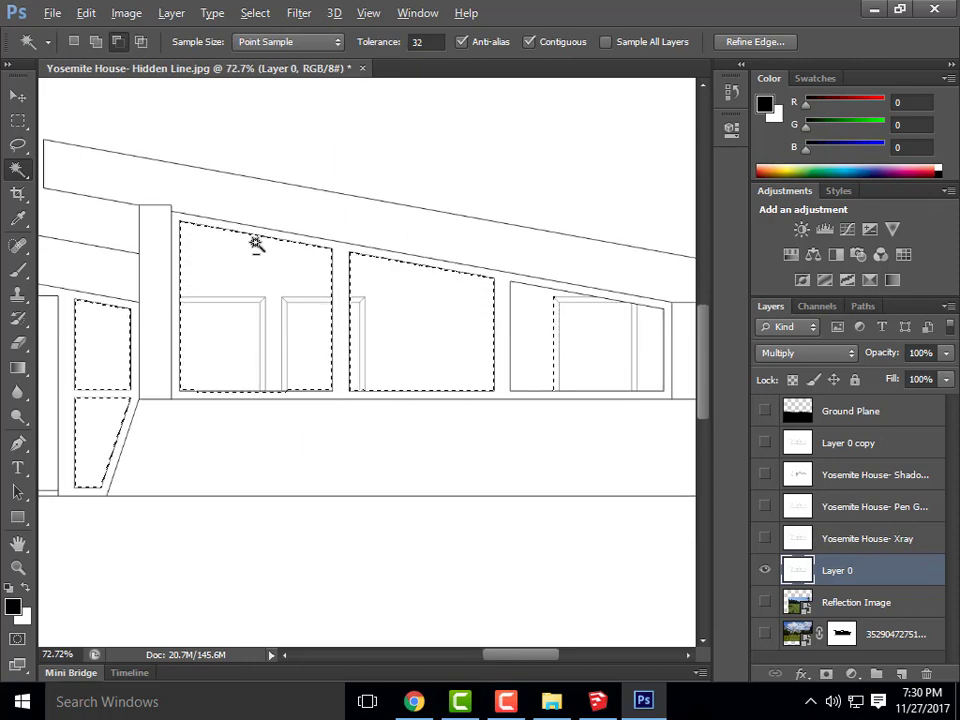
scroll(150, 279, down, 2)
scroll(450, 300, up, 4)
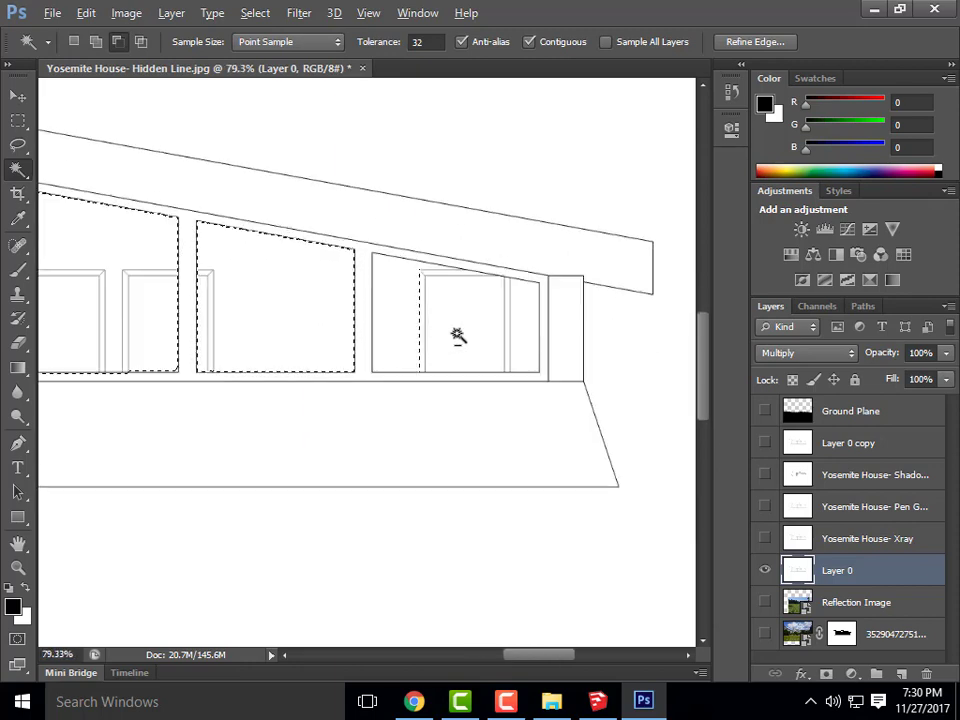
click(404, 285)
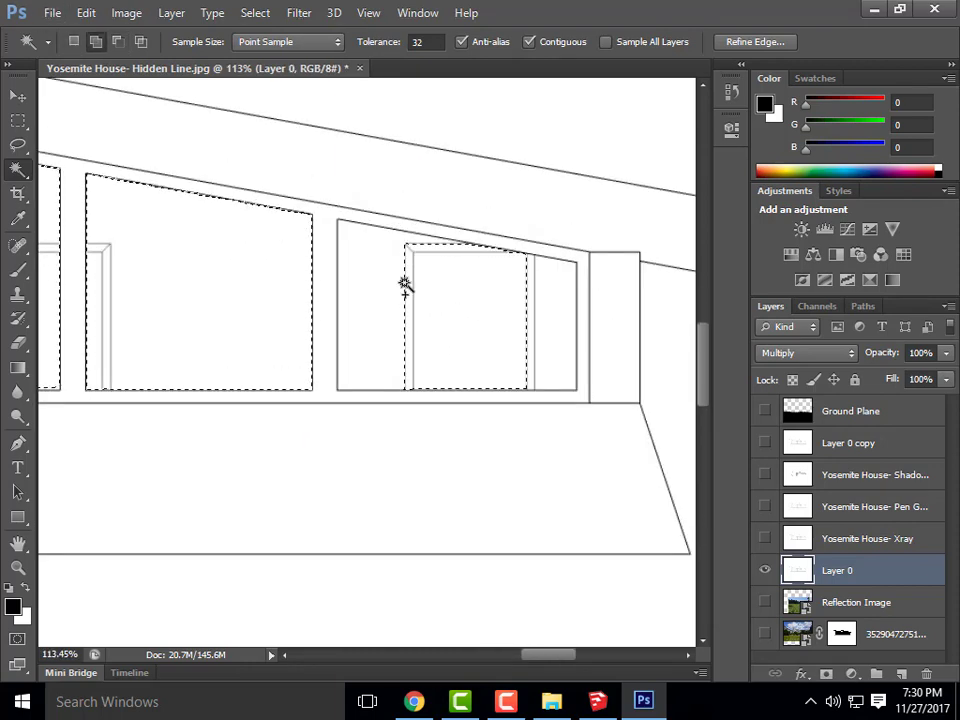
click(402, 285)
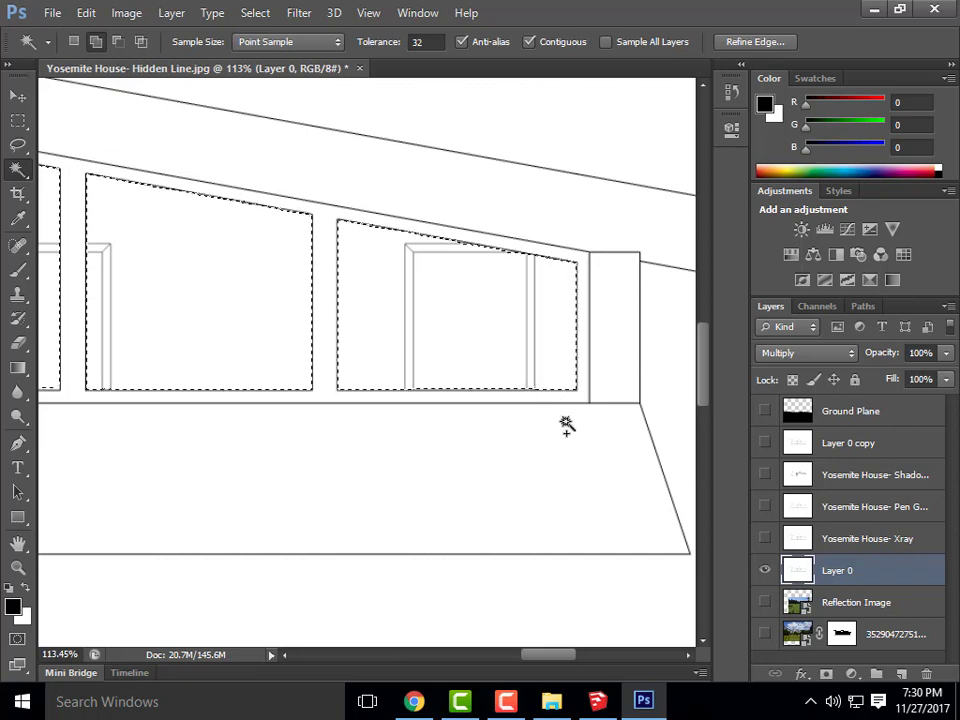
scroll(596, 343, down, 4)
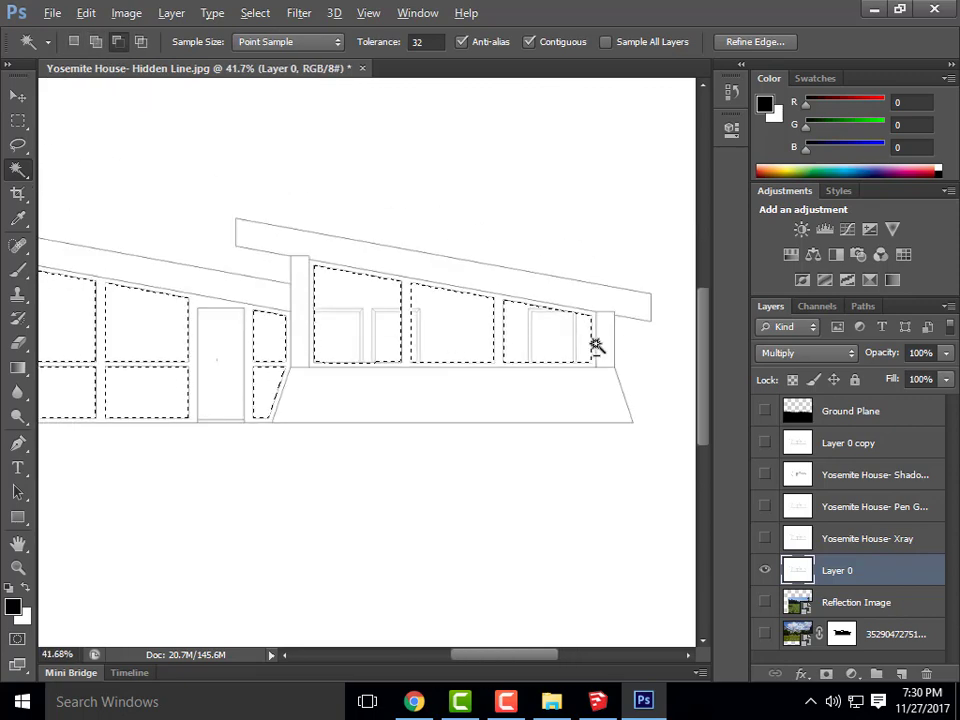
scroll(596, 343, down, 2)
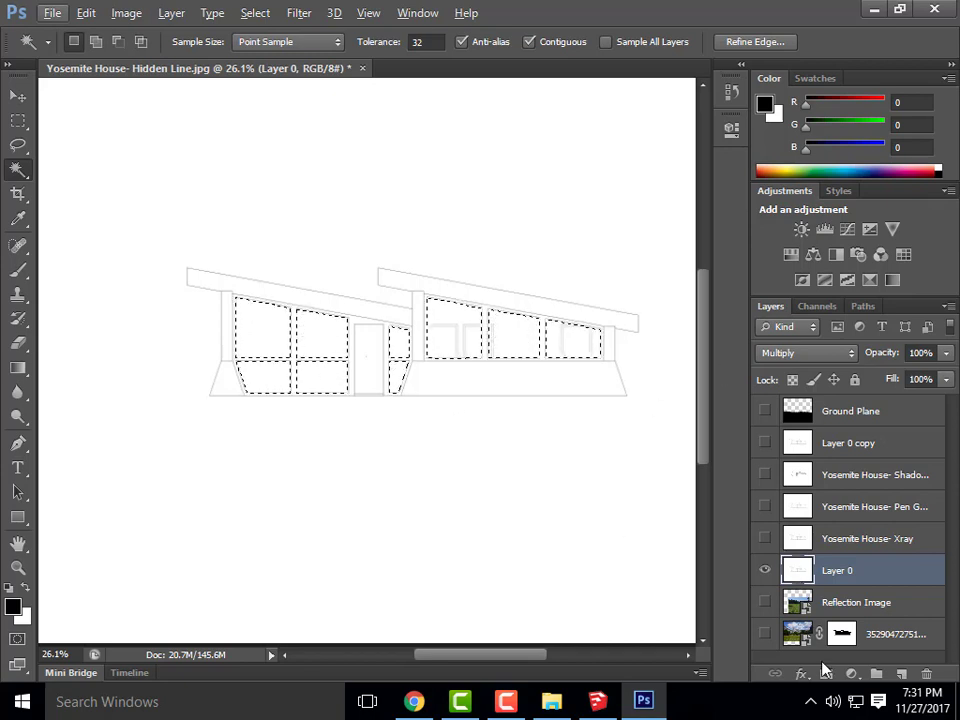
- Show the Reflection Image layer and move it directly below Ground Plane, above Layer 0 copy
click(766, 602)
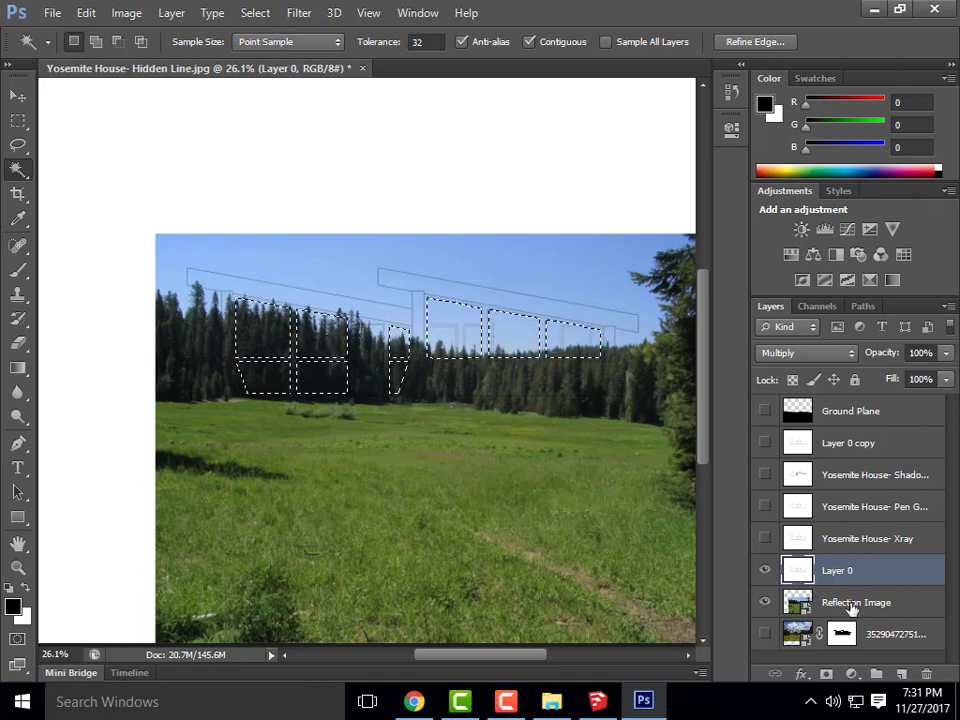
drag(851, 606, 851, 566)
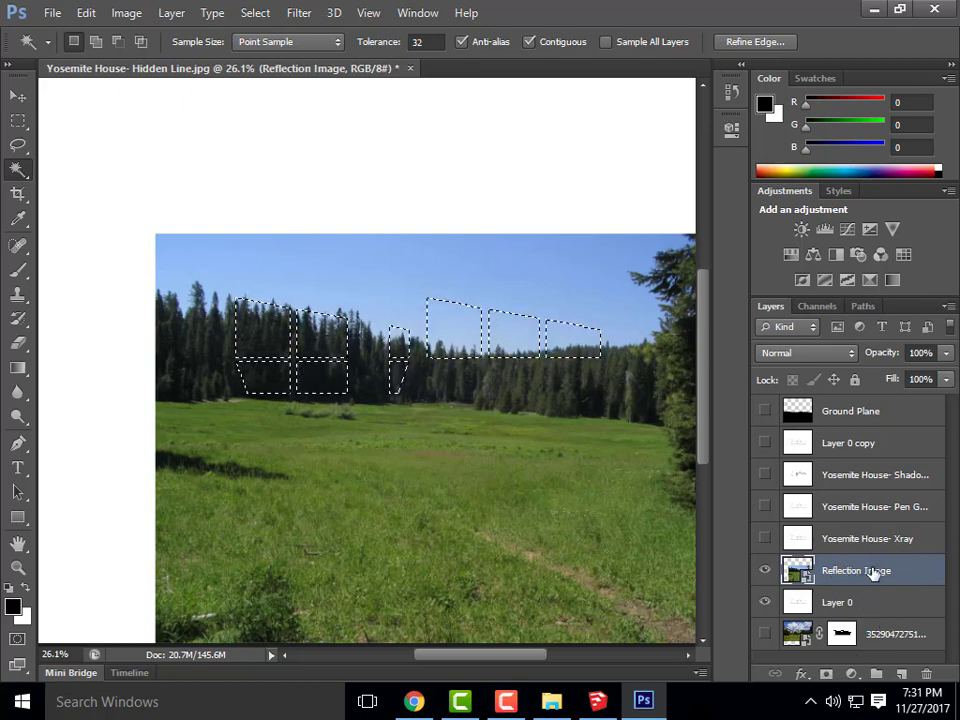
drag(873, 572, 857, 437)
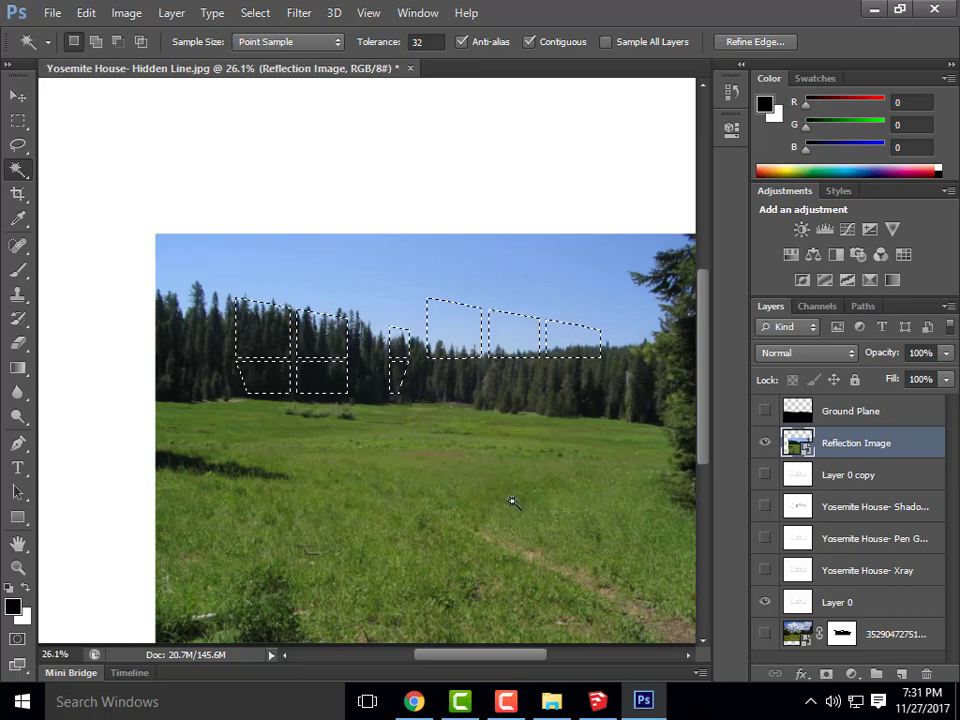
- Try to nudge the selected part of the Reflection Image upward with the Move tool, and undo the nudge
click(20, 96)
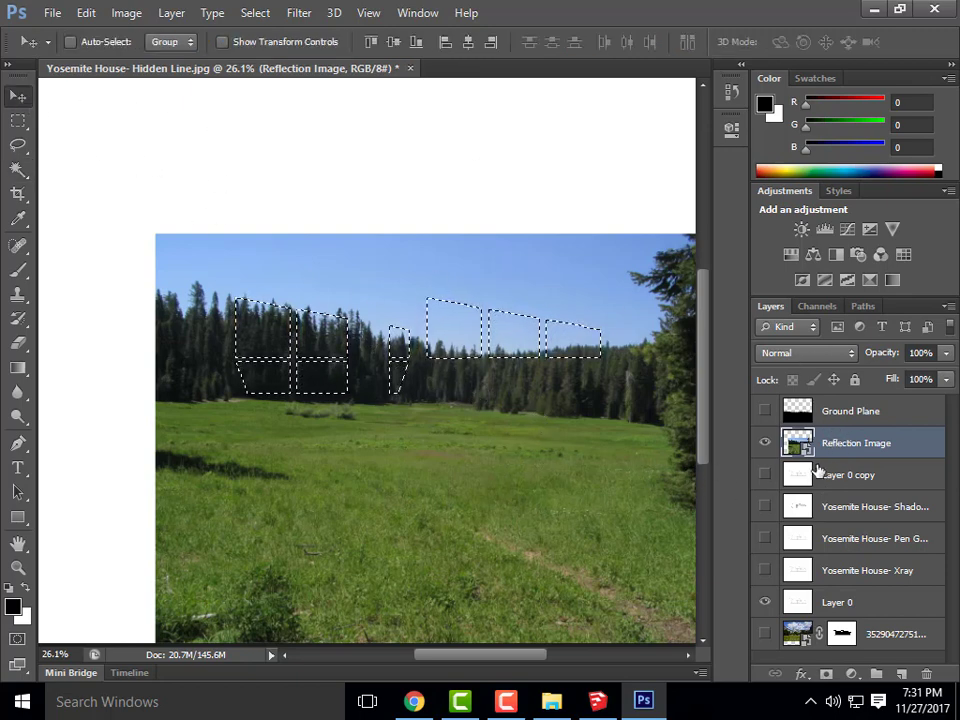
key(Up)
key(Up)
key(Up)
key(Up)
key(Up)
key(Up)
key(Up)
key(Up)
key(Up)
key(Up)
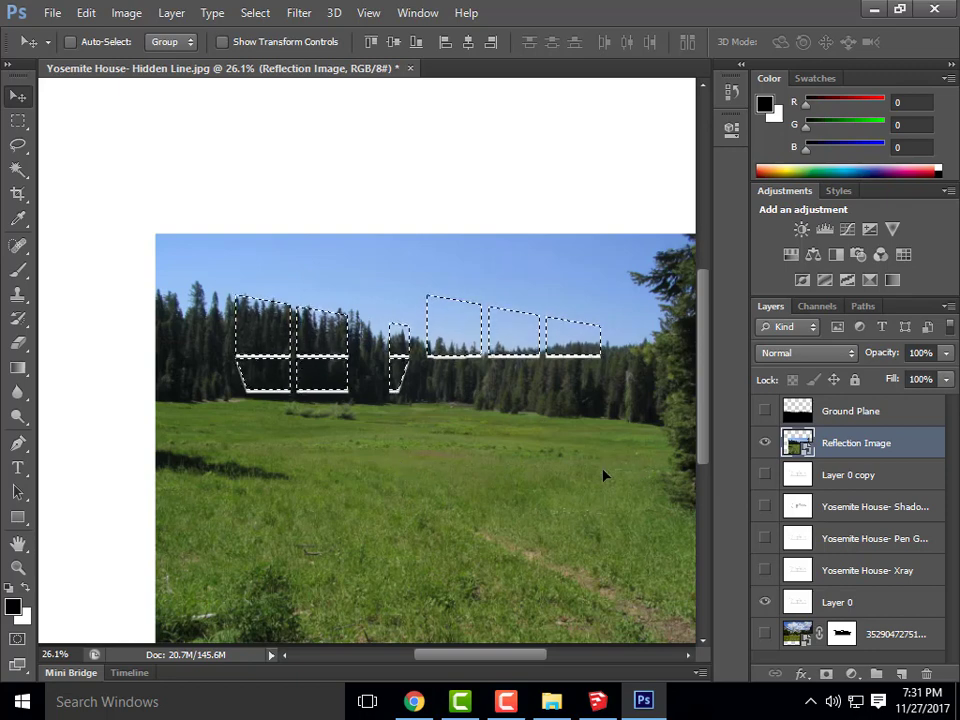
key(ctrl+z)
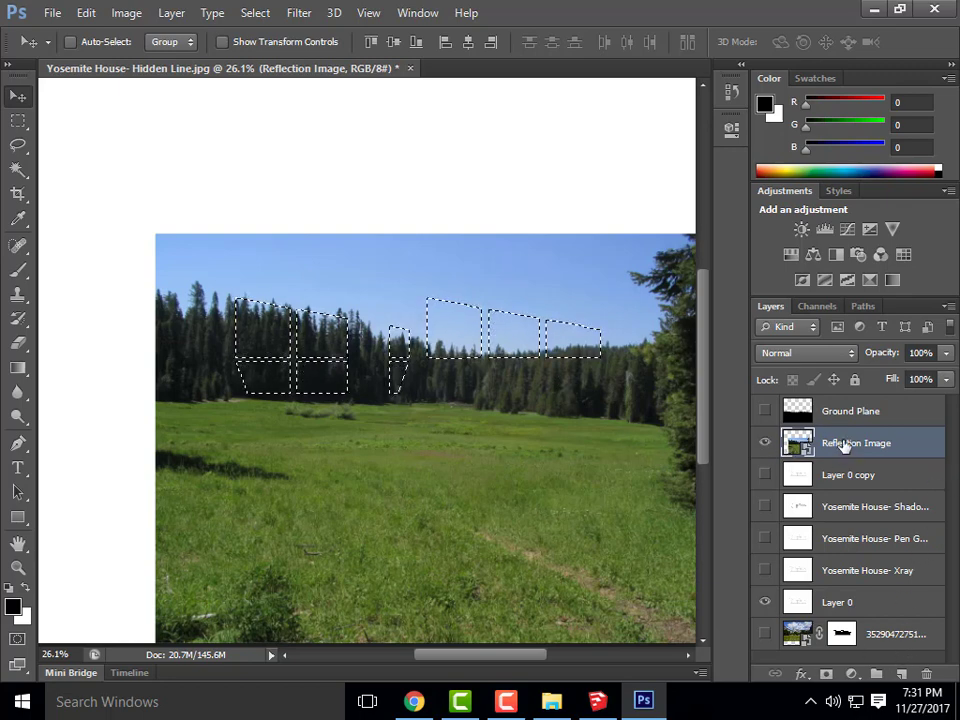
- Add a layer mask to Reflection Image from the window pane selection
click(824, 675)
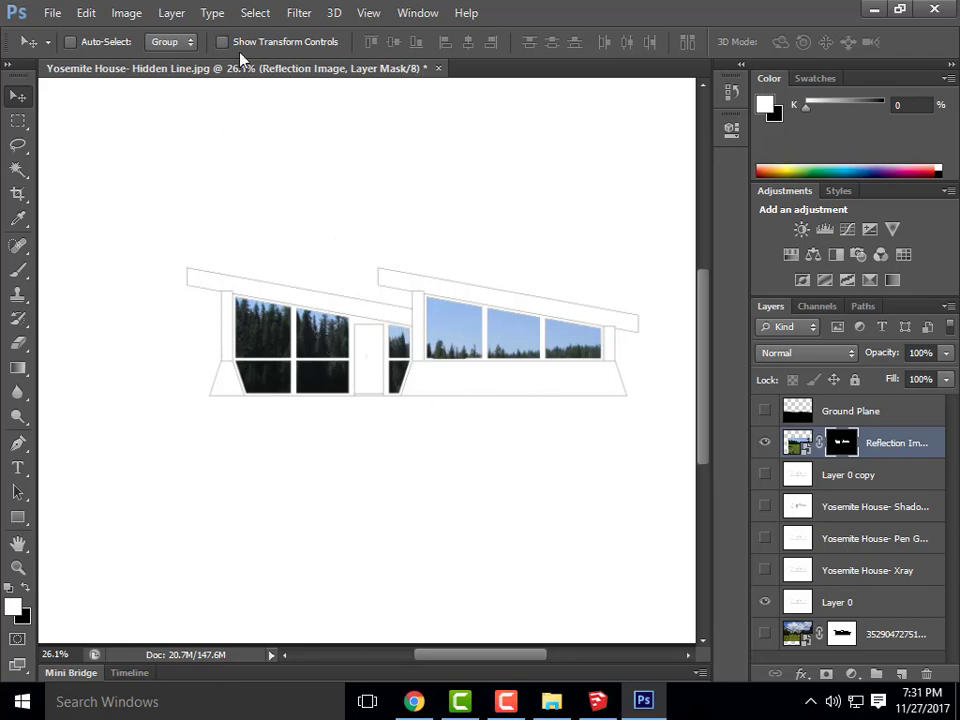
click(145, 13)
mouse_move(170, 66)
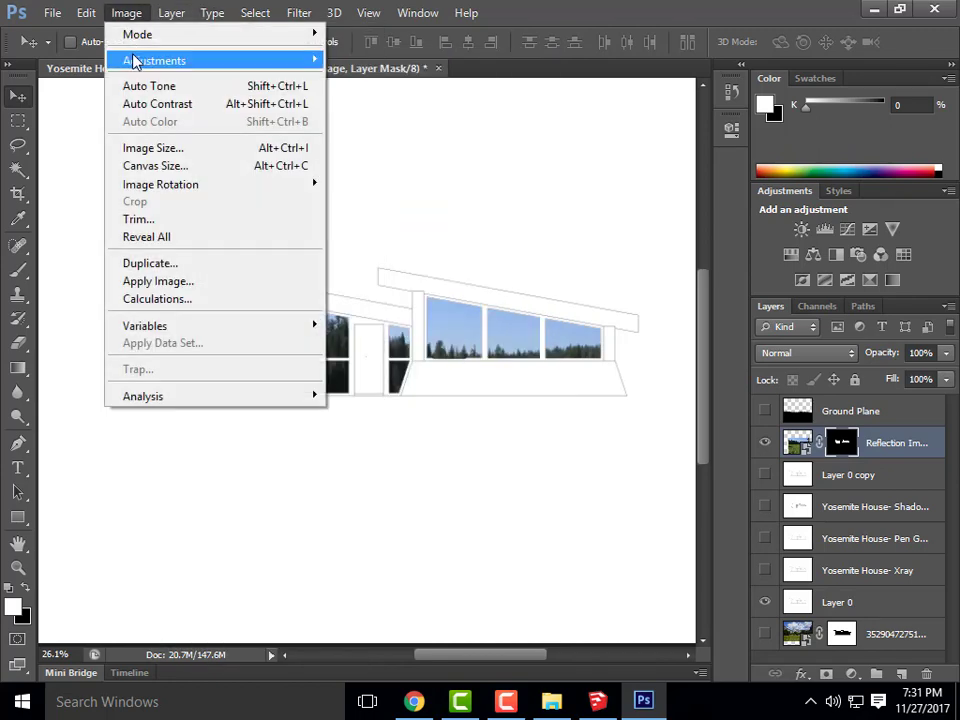
mouse_move(134, 62)
click(338, 60)
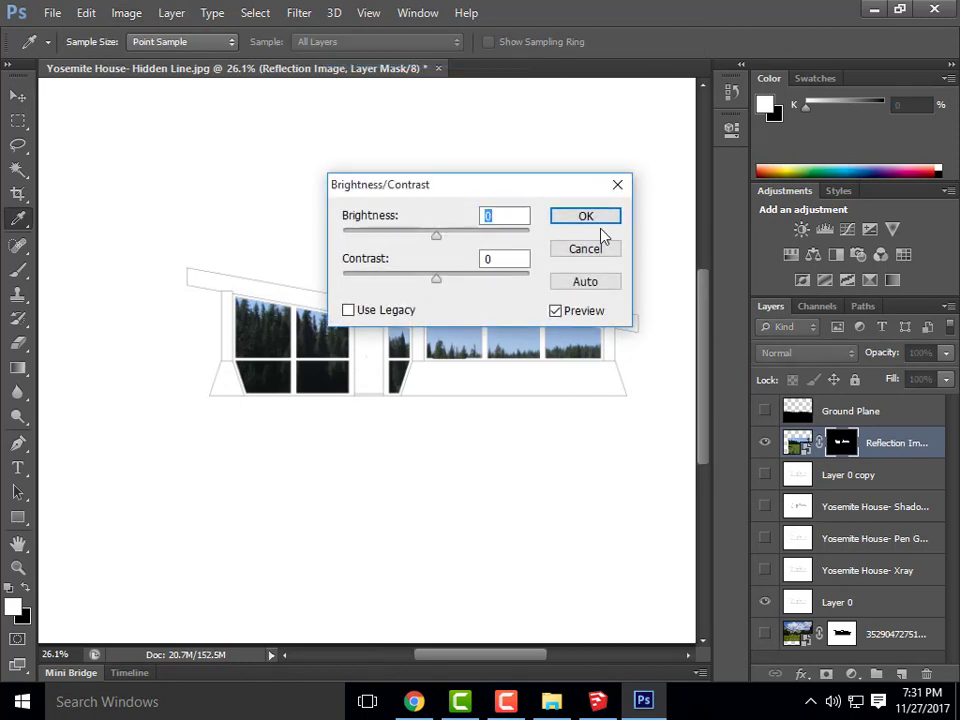
click(598, 218)
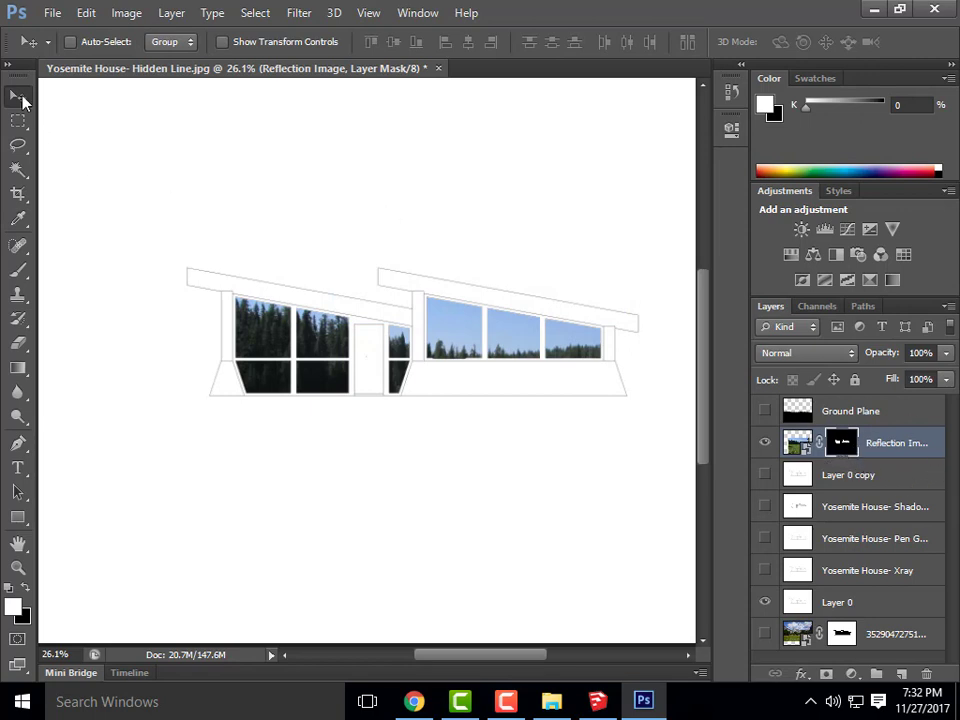
- Add a Brightness/Contrast adjustment layer directly above Reflection Image and clip it to that layer
click(872, 418)
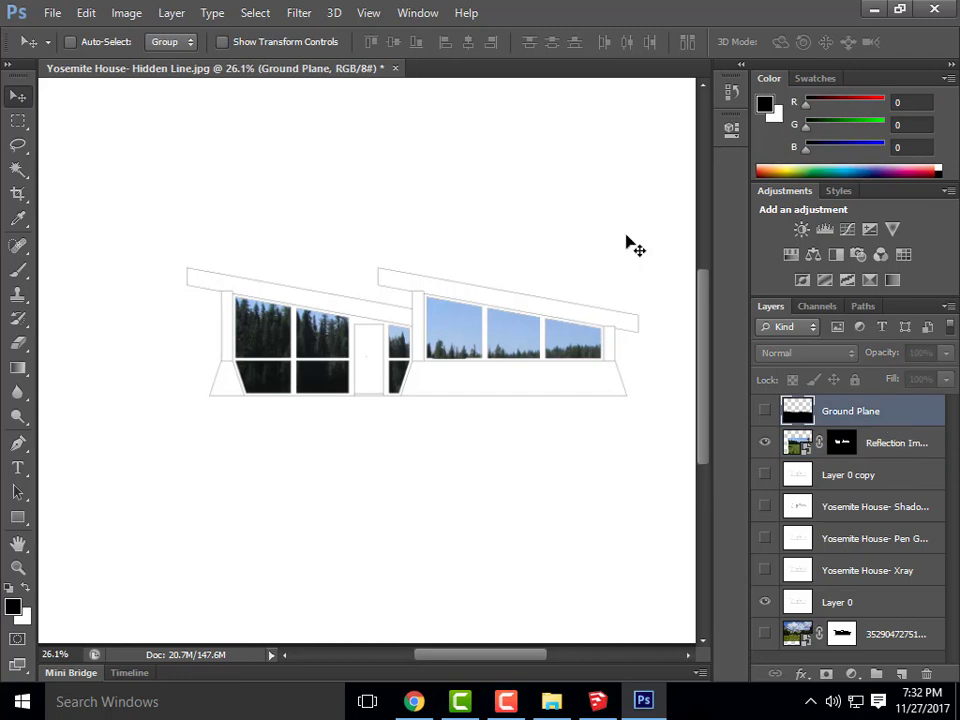
click(170, 13)
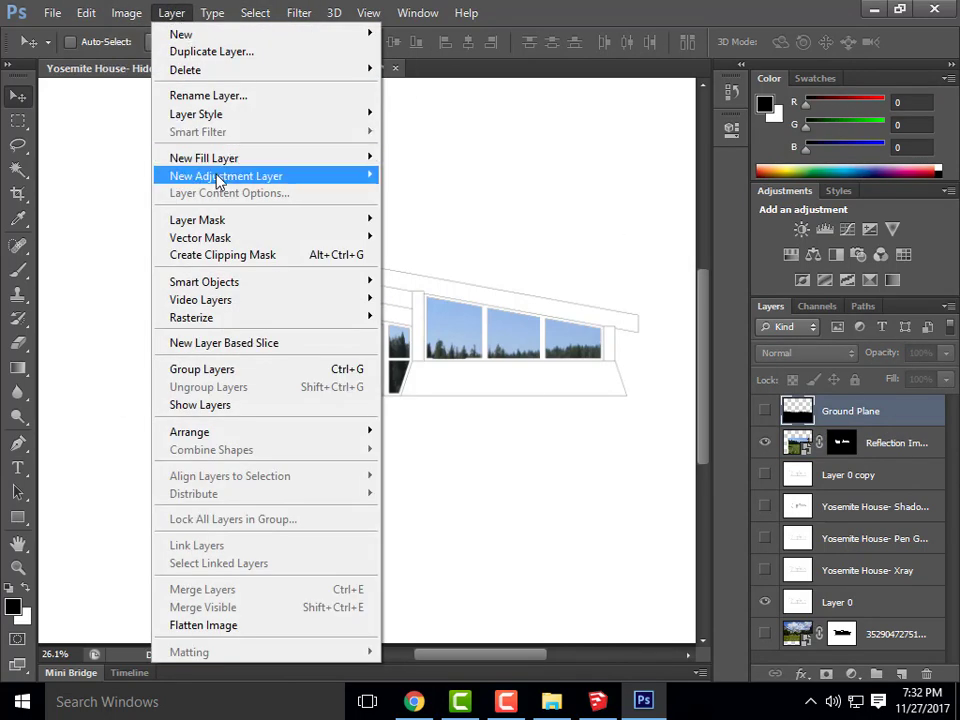
mouse_move(214, 178)
click(405, 175)
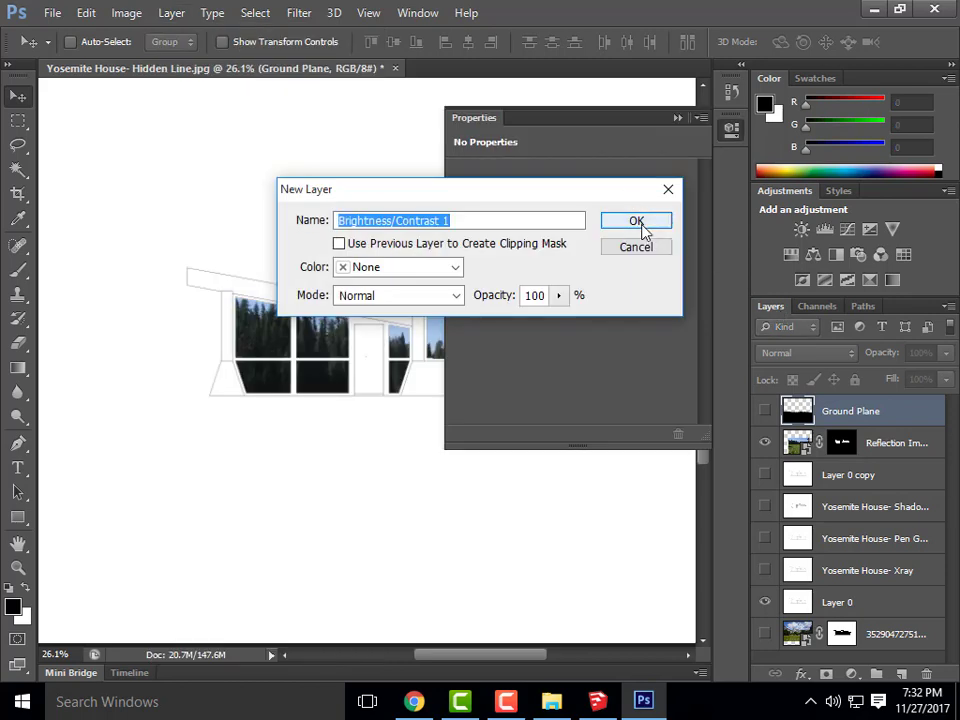
click(638, 223)
drag(834, 414, 838, 458)
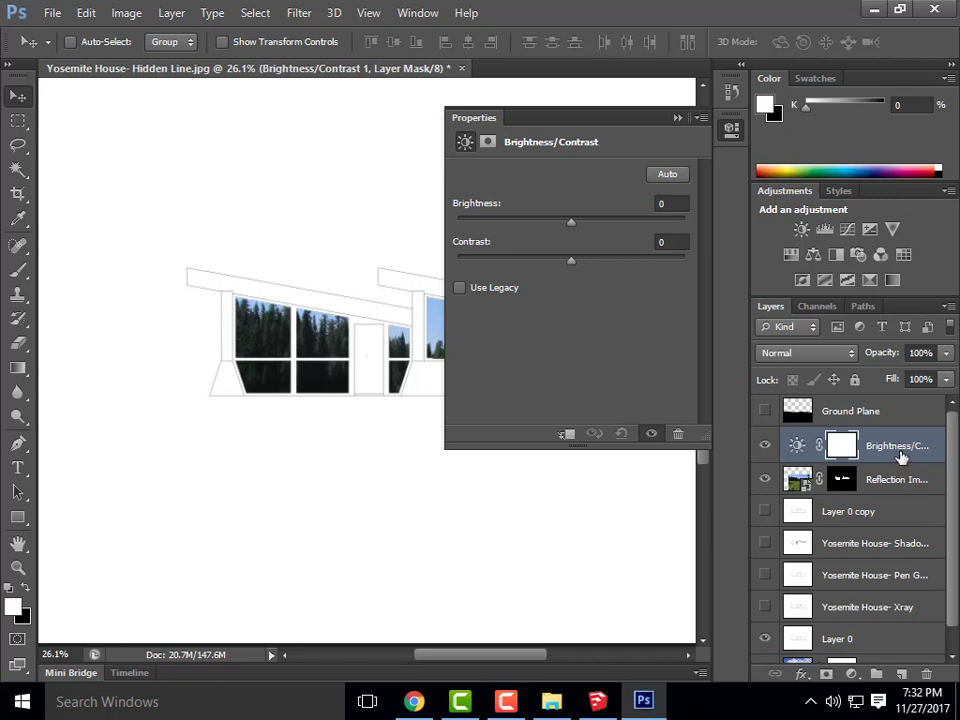
key(ctrl+alt+g)
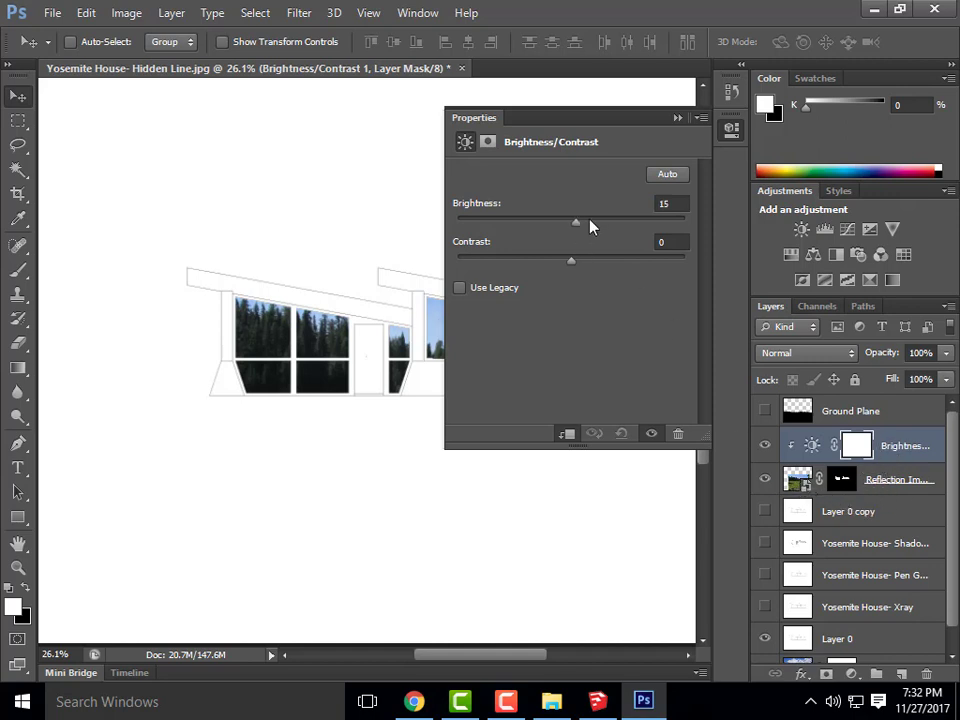
- Adjust the clipped layer's brightness and contrast to lighten the window reflections, and make the Reflection Image thumbnail active
drag(590, 227, 611, 223)
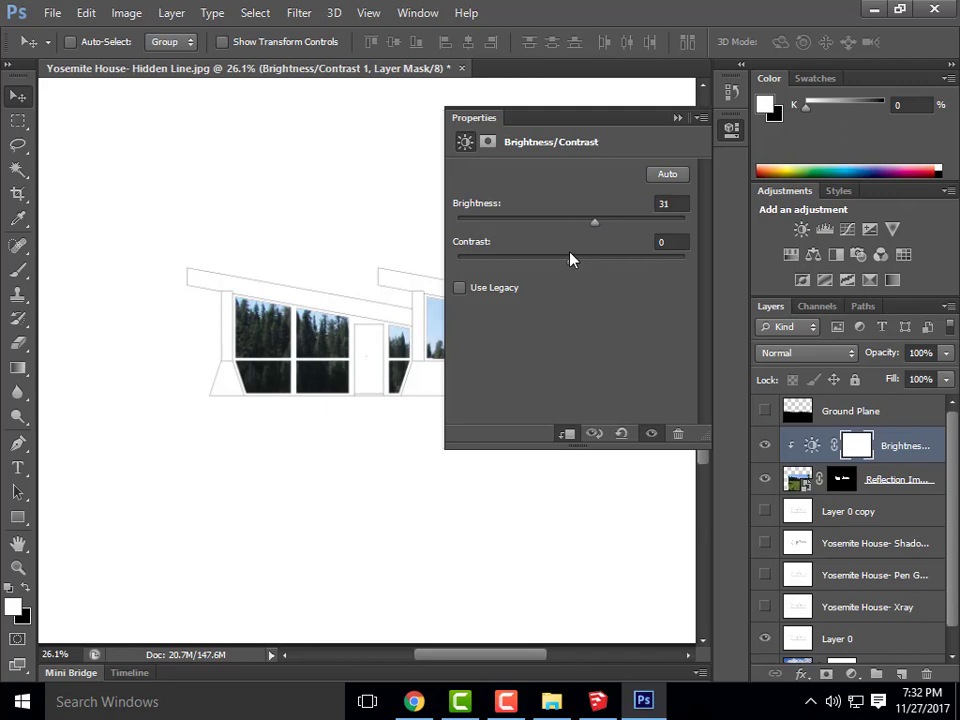
drag(578, 262, 604, 224)
click(677, 119)
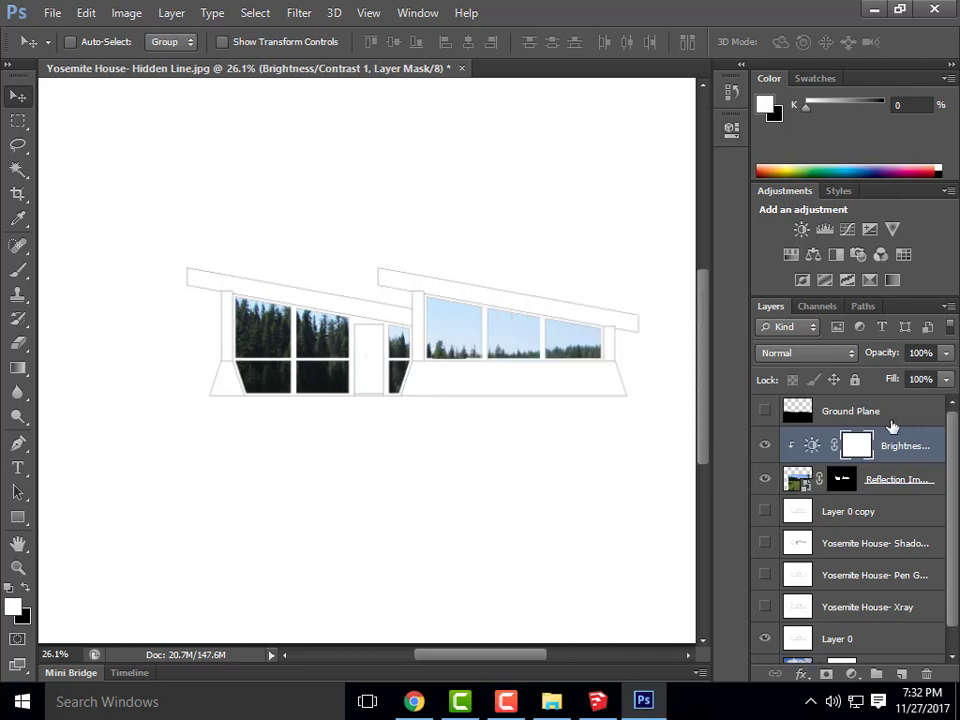
click(806, 484)
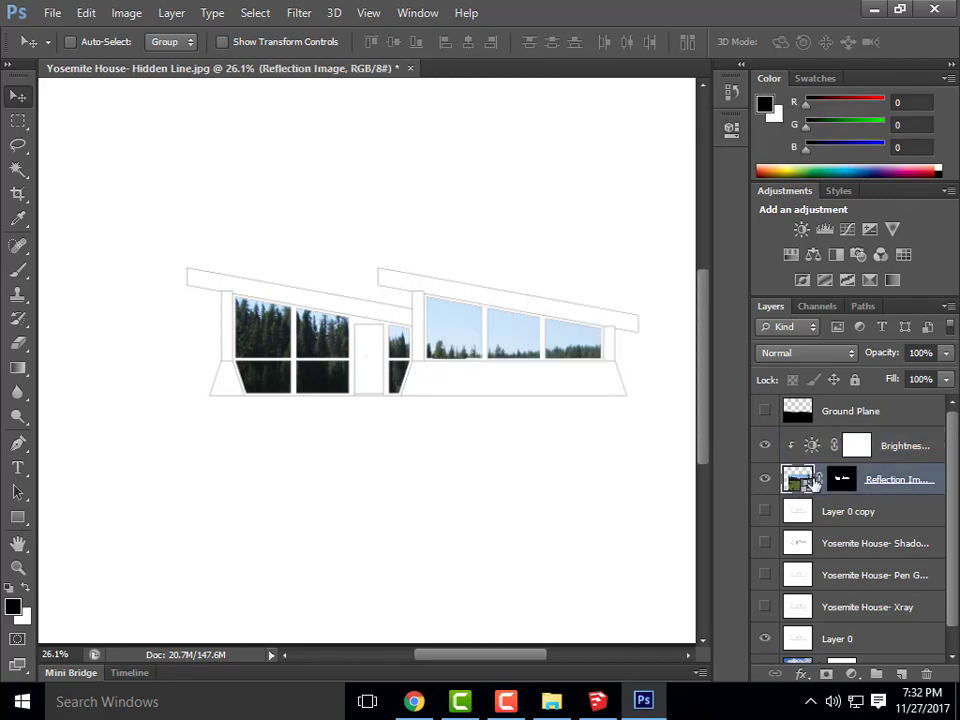
- Reduce the Reflection Image layer's opacity, trying 50% and settling on 30%
click(920, 352)
text(50)
key(Return)
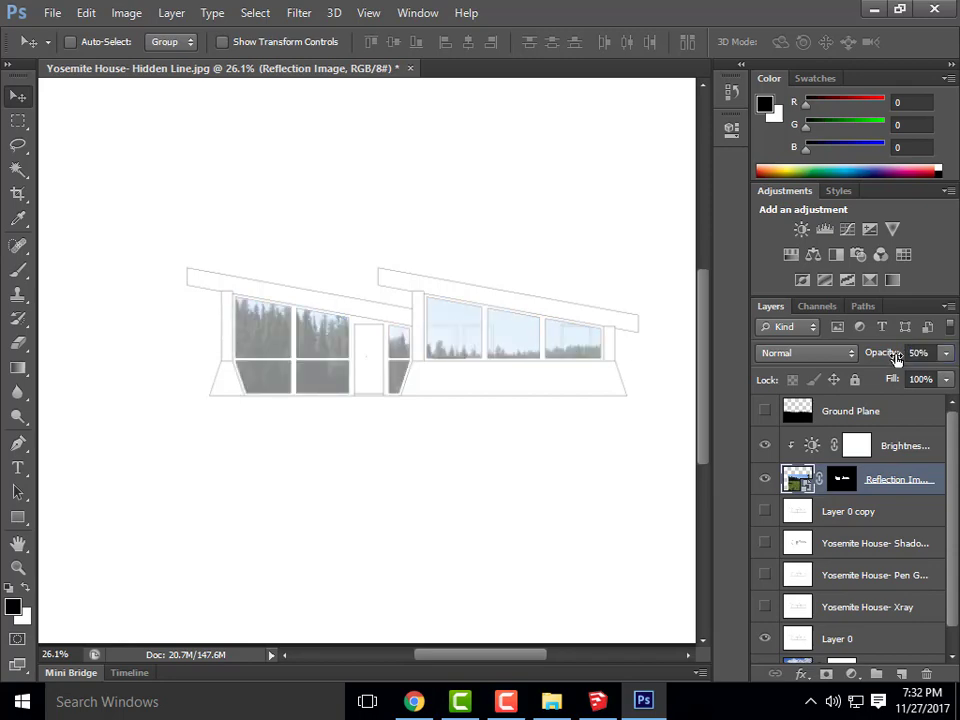
click(920, 352)
text(30)
key(Return)
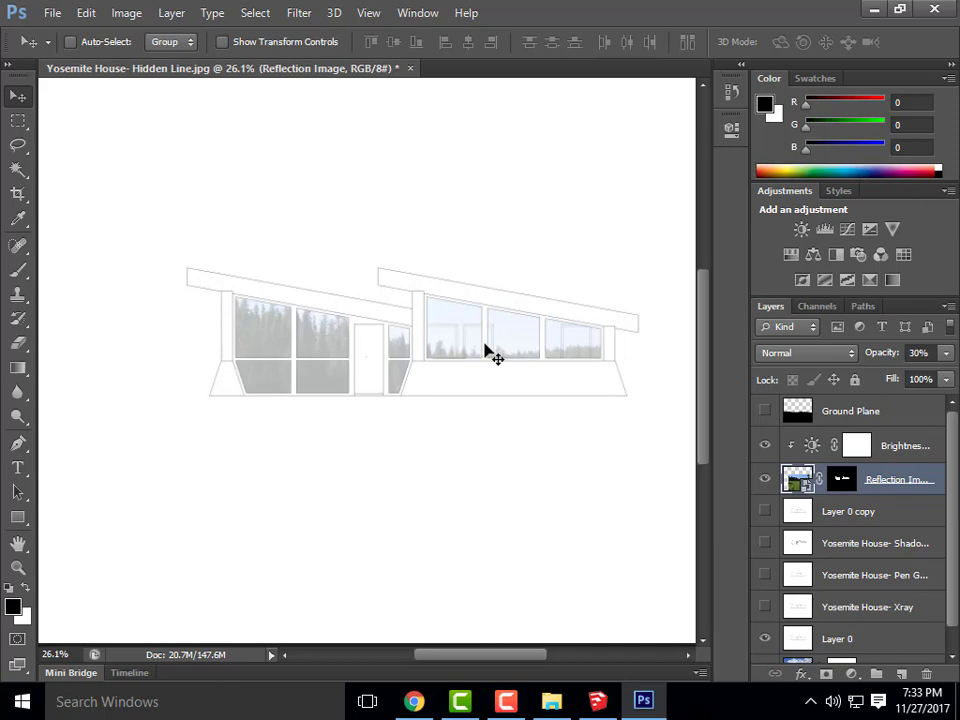
- Switch to the Flickr page in Chrome, return to the photo search results and search for "seamless brick texture"
click(425, 706)
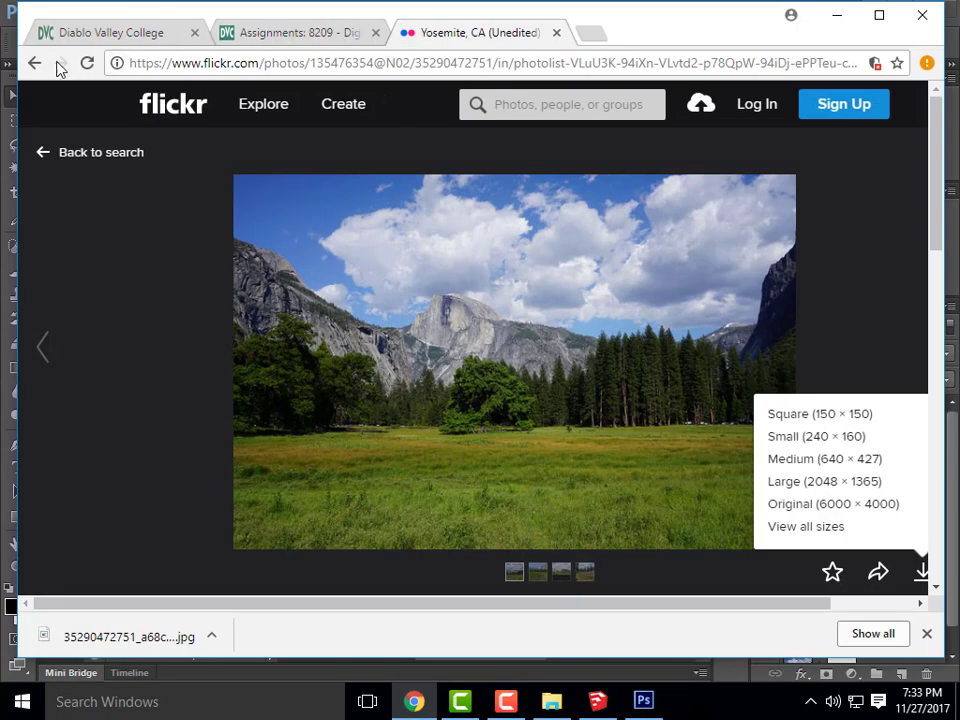
click(35, 63)
click(468, 107)
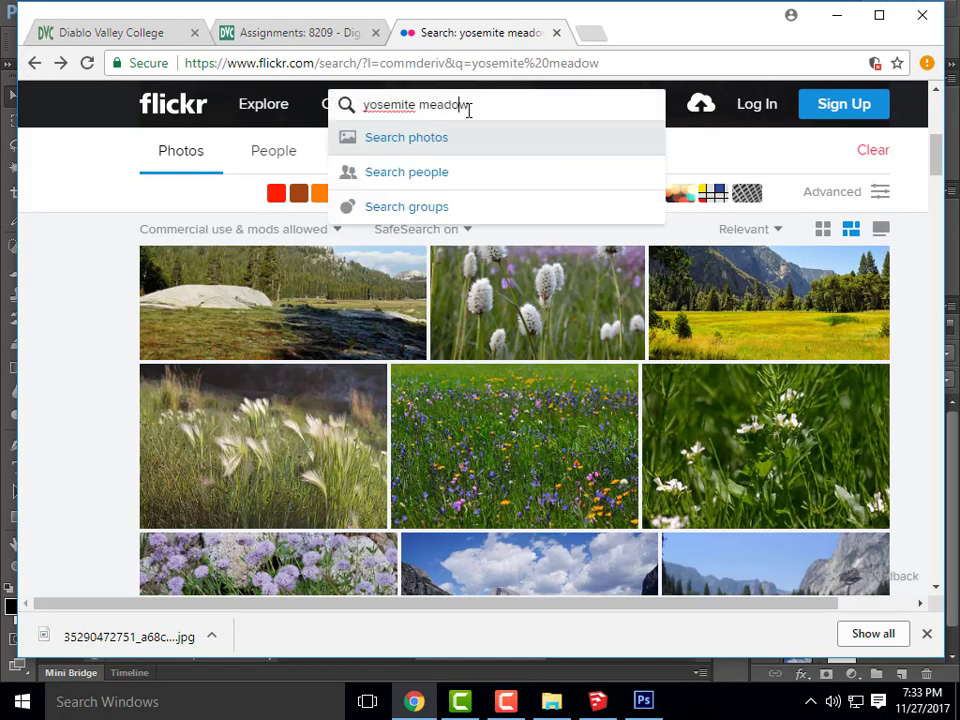
drag(468, 107, 364, 104)
text(seamless brick texture)
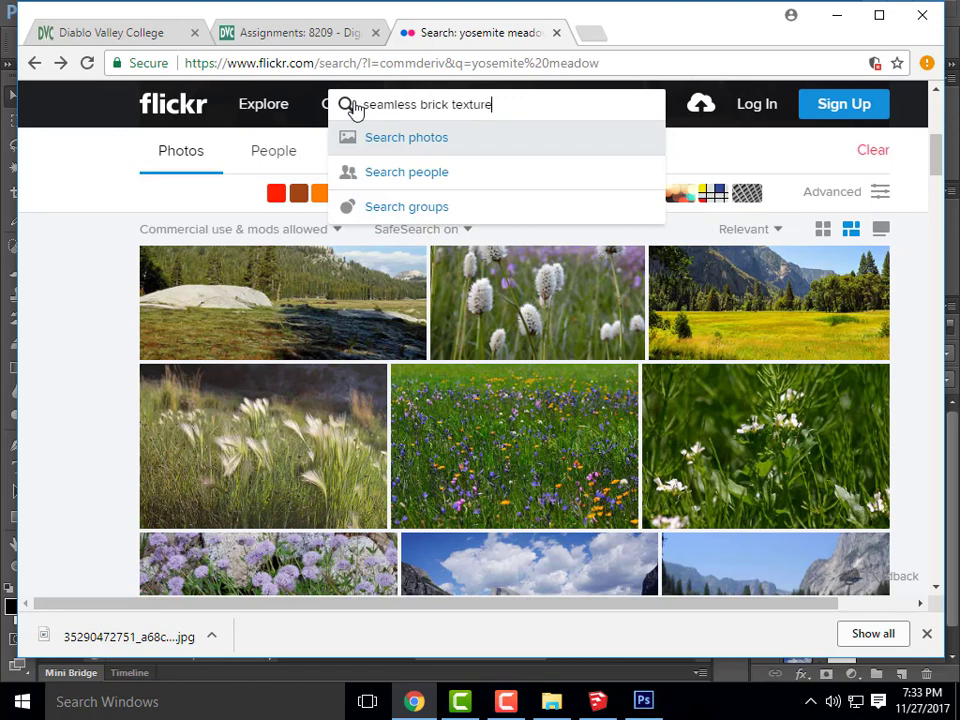
key(Return)
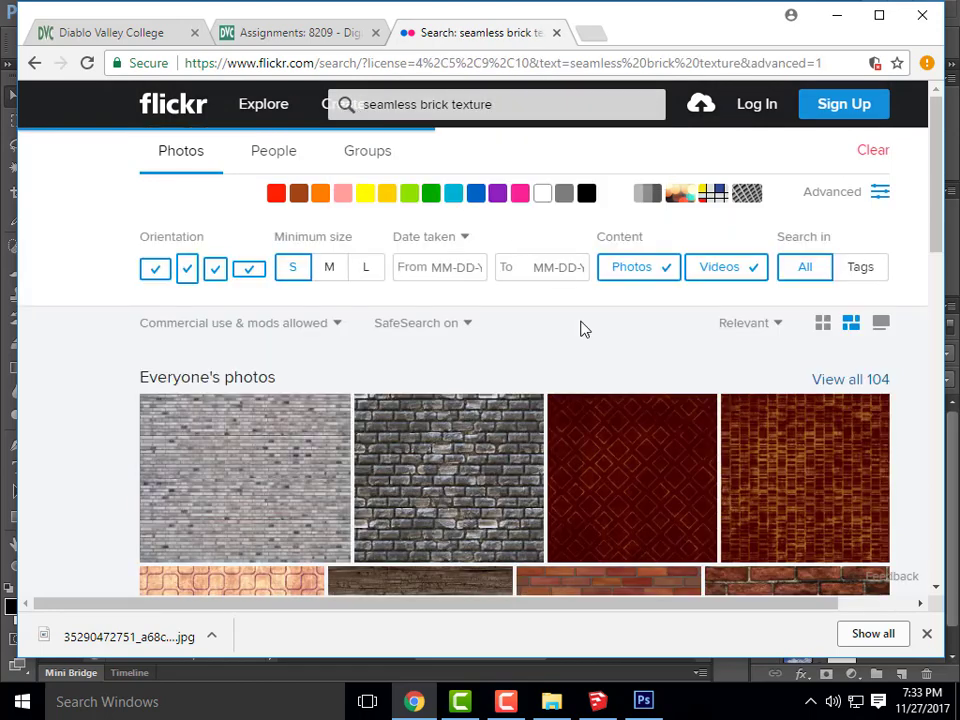
- Download the light grey brick texture in the Large (1024 × 819) size and return to Photoshop
scroll(330, 430, down, 1)
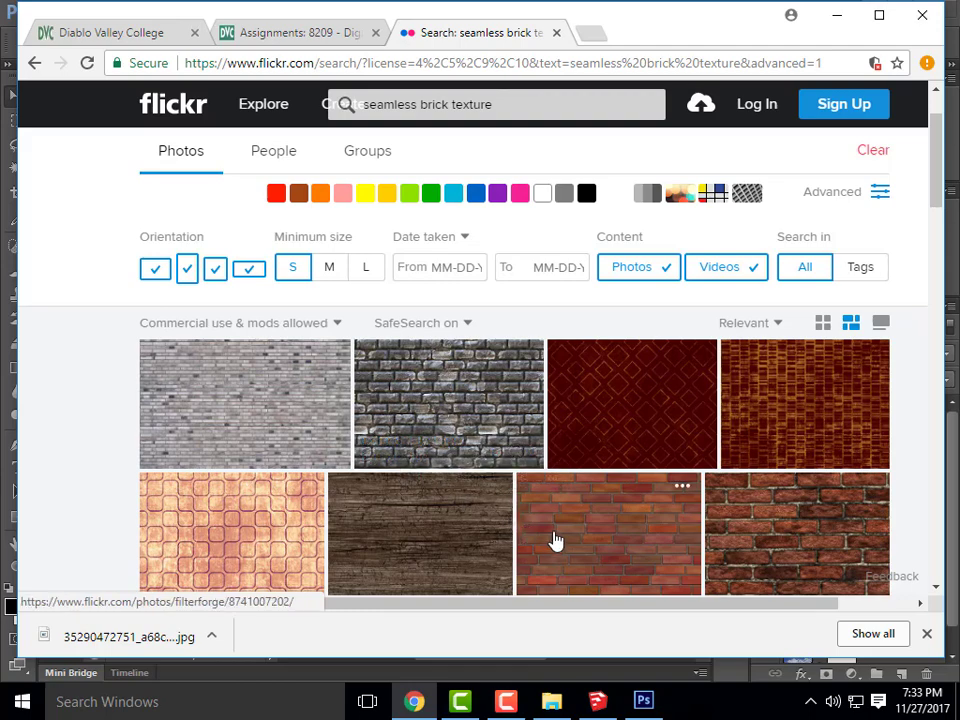
click(266, 390)
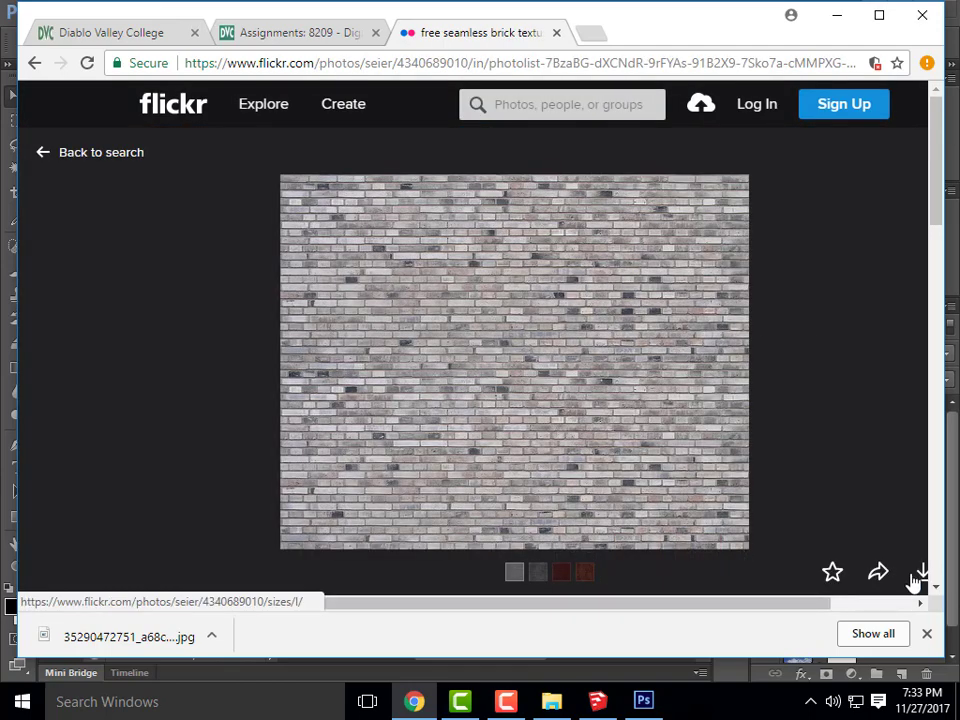
click(921, 574)
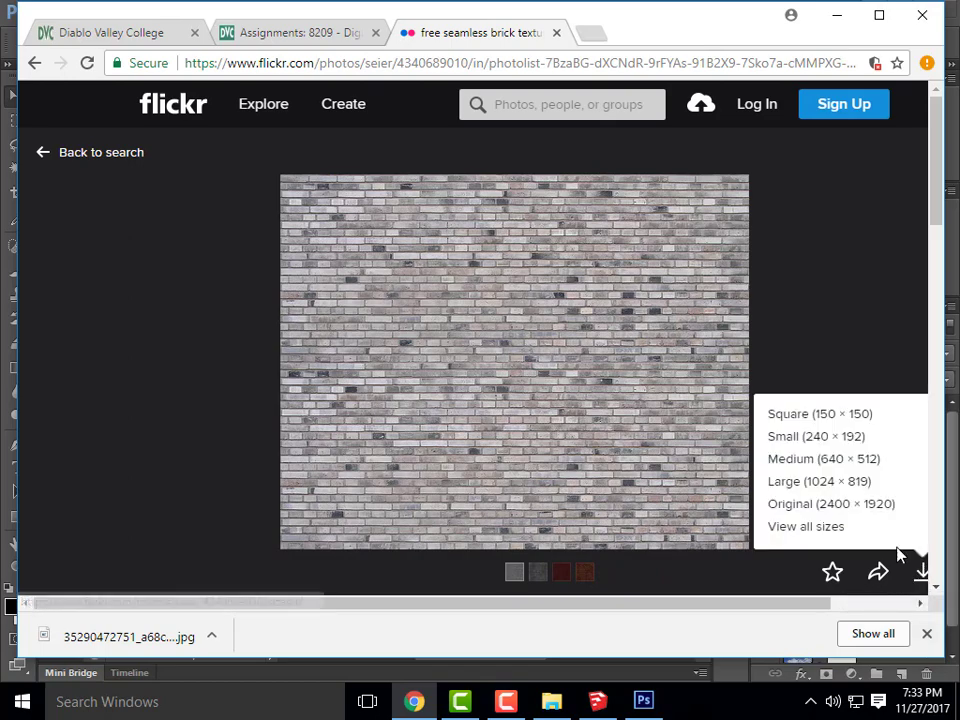
click(877, 486)
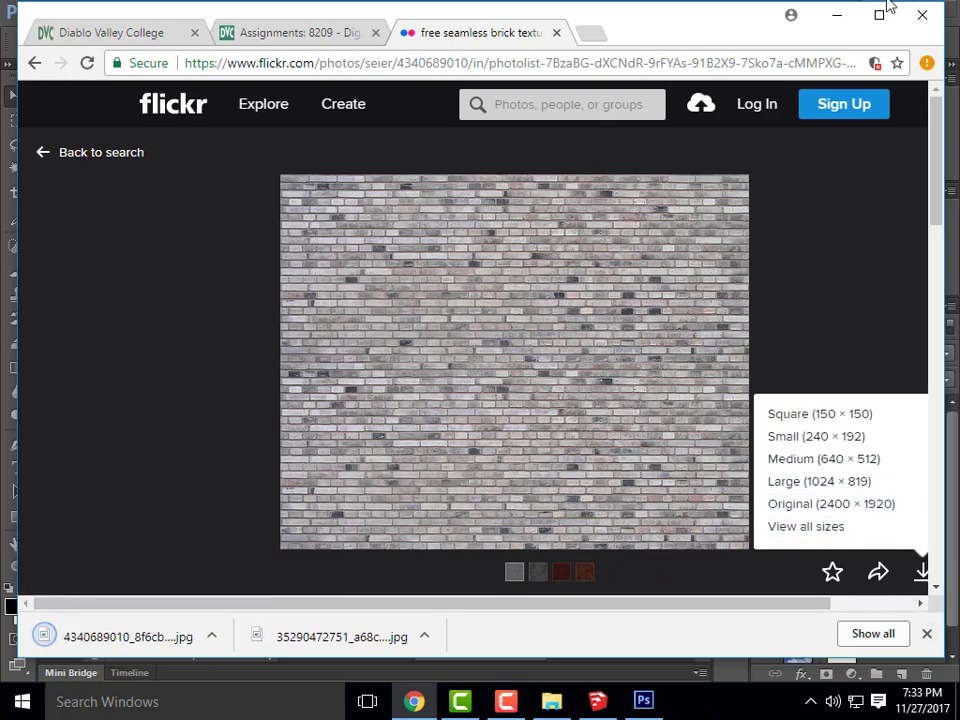
click(835, 18)
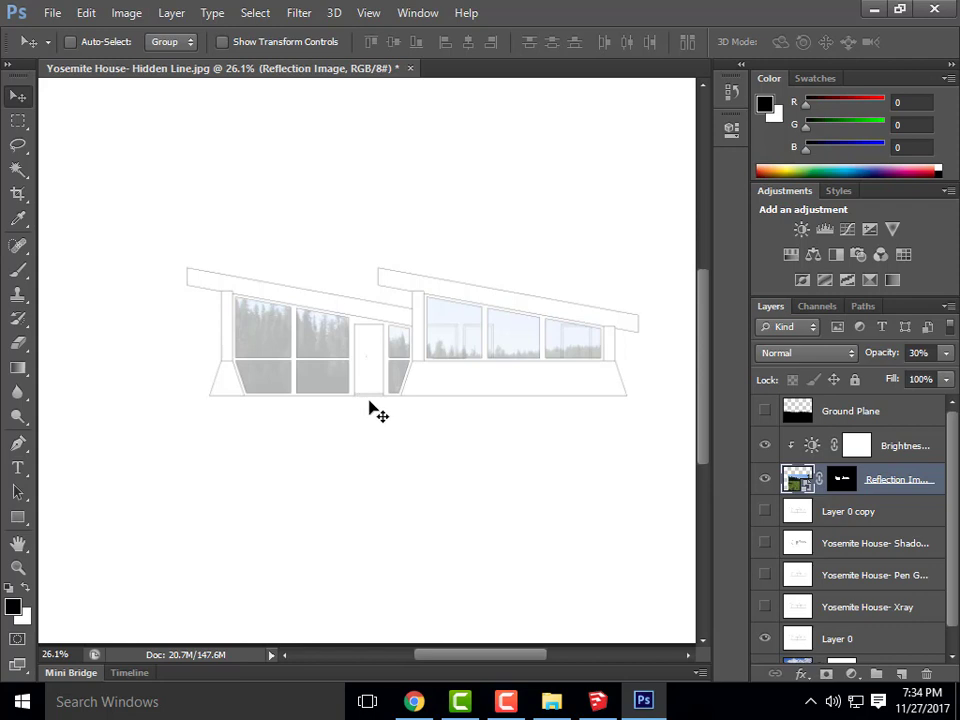
- Add a new layer directly above Layer 0 and name it "Detail Colors"
scroll(369, 402, up, 5)
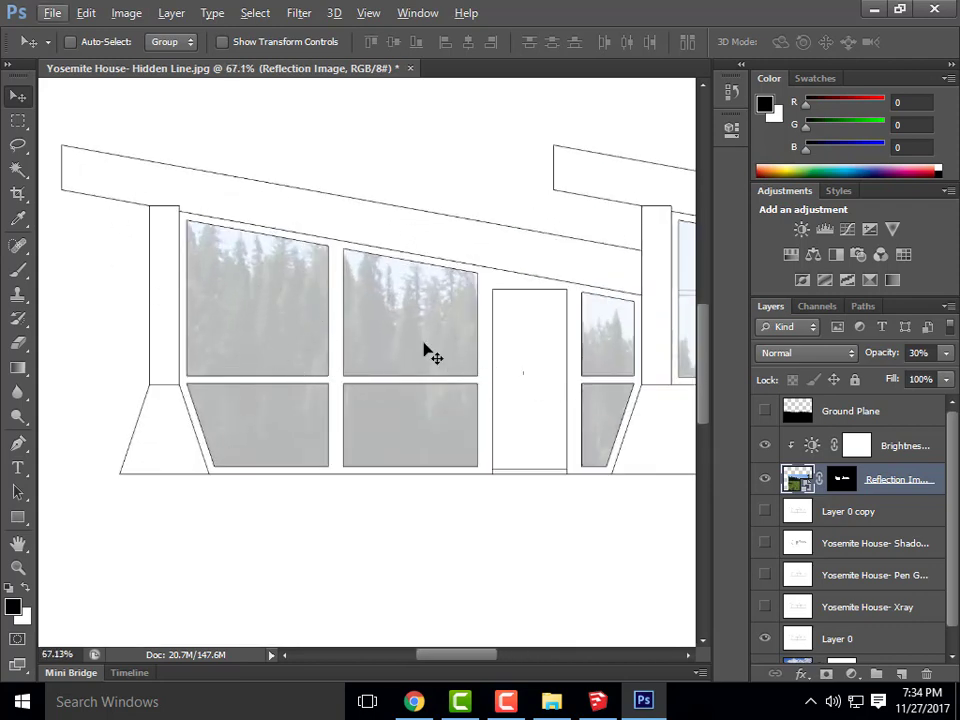
click(852, 516)
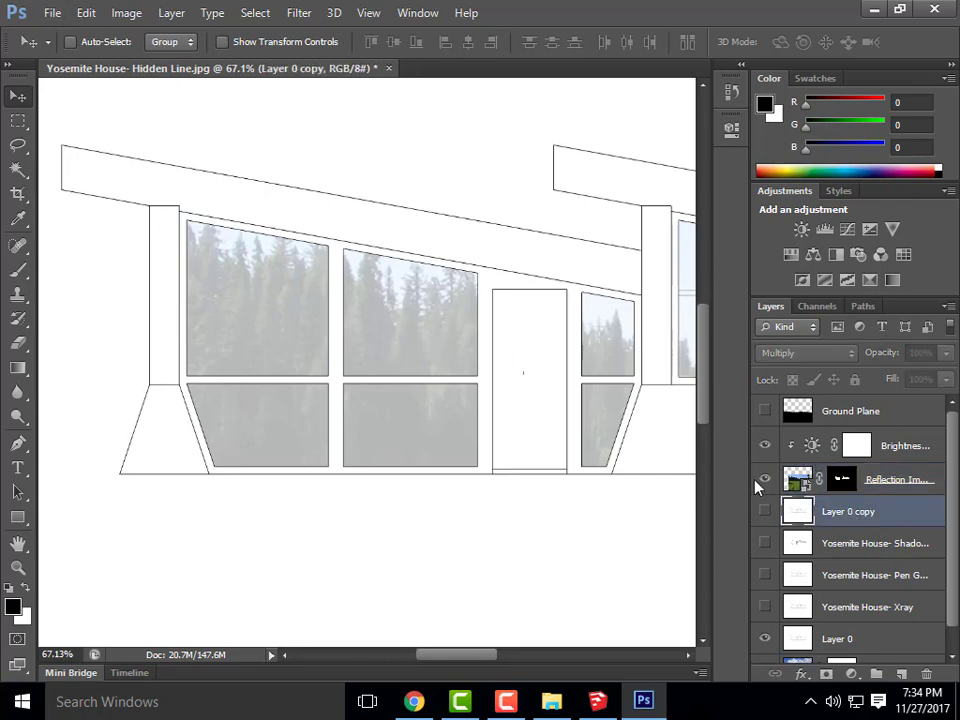
scroll(760, 490, down, 1)
click(806, 616)
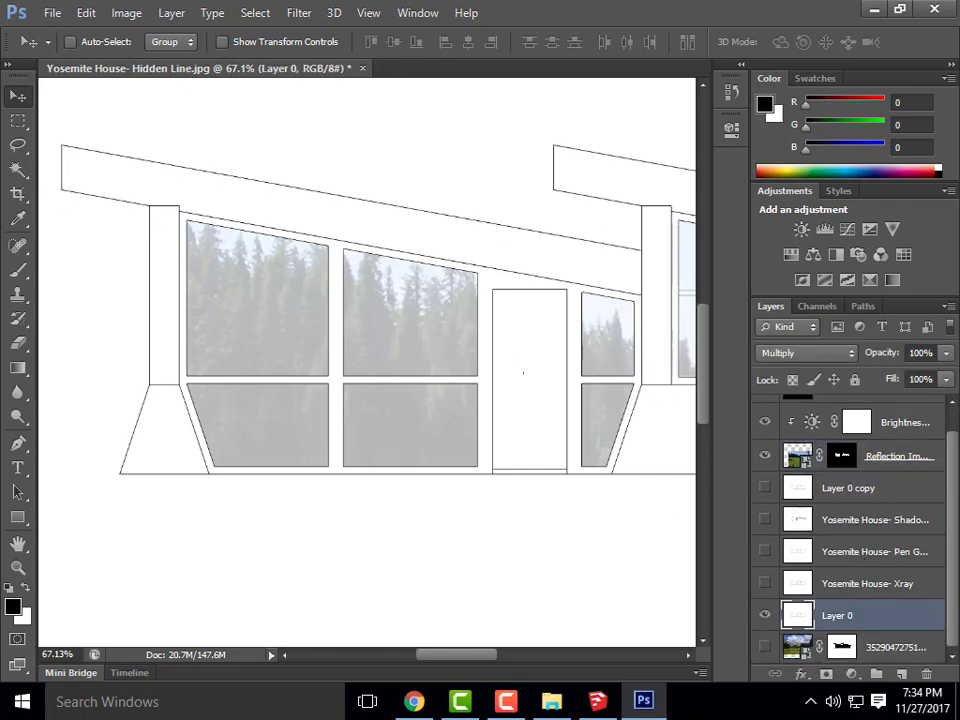
click(901, 674)
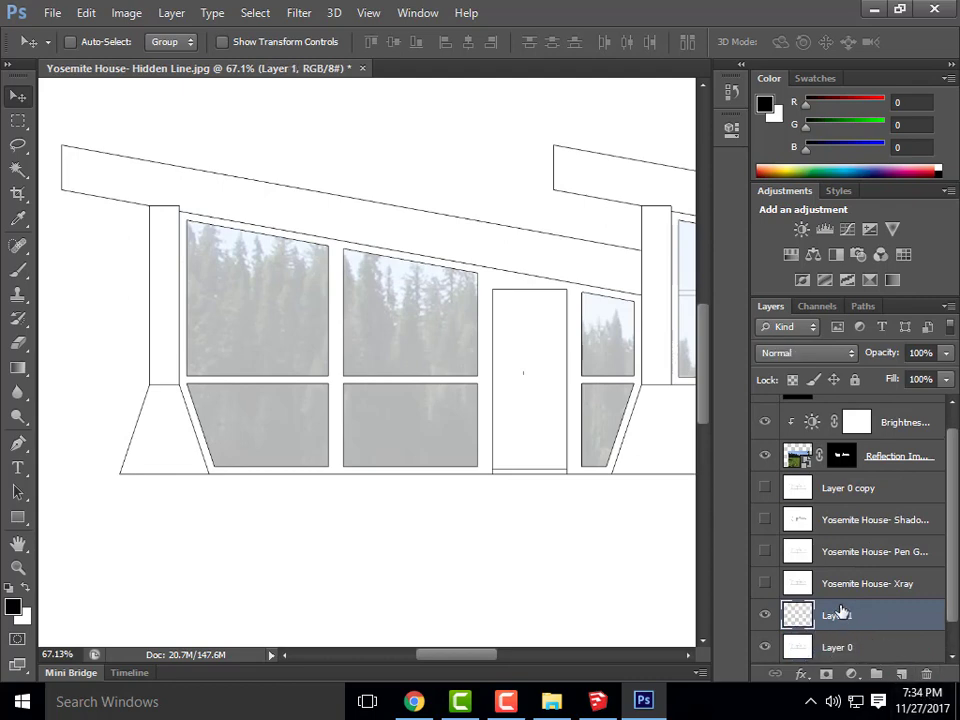
scroll(910, 640, down, 1)
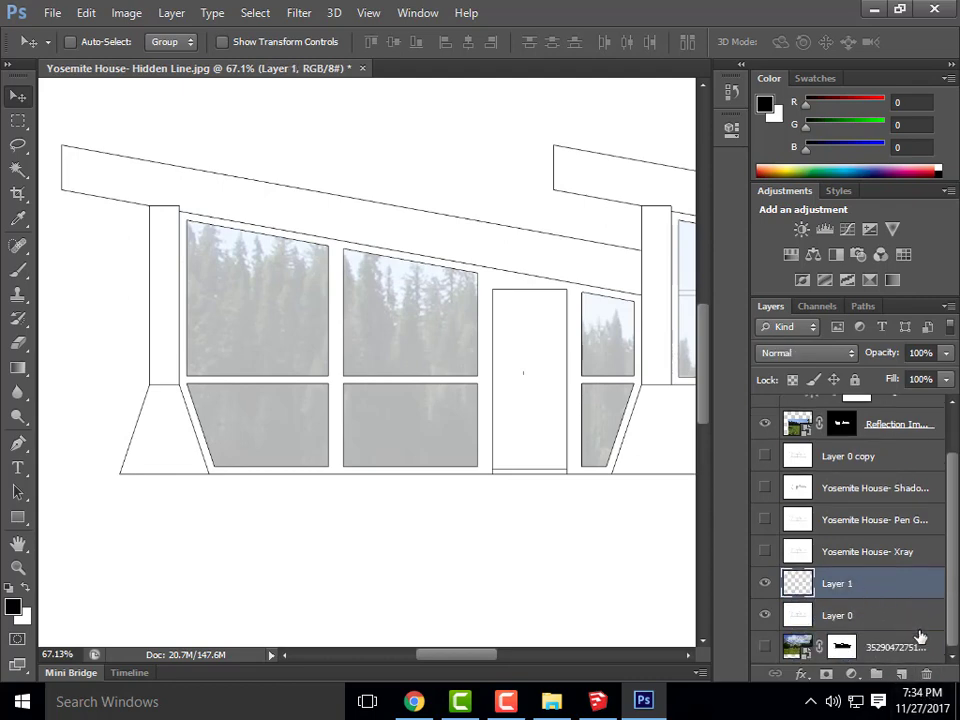
click(867, 626)
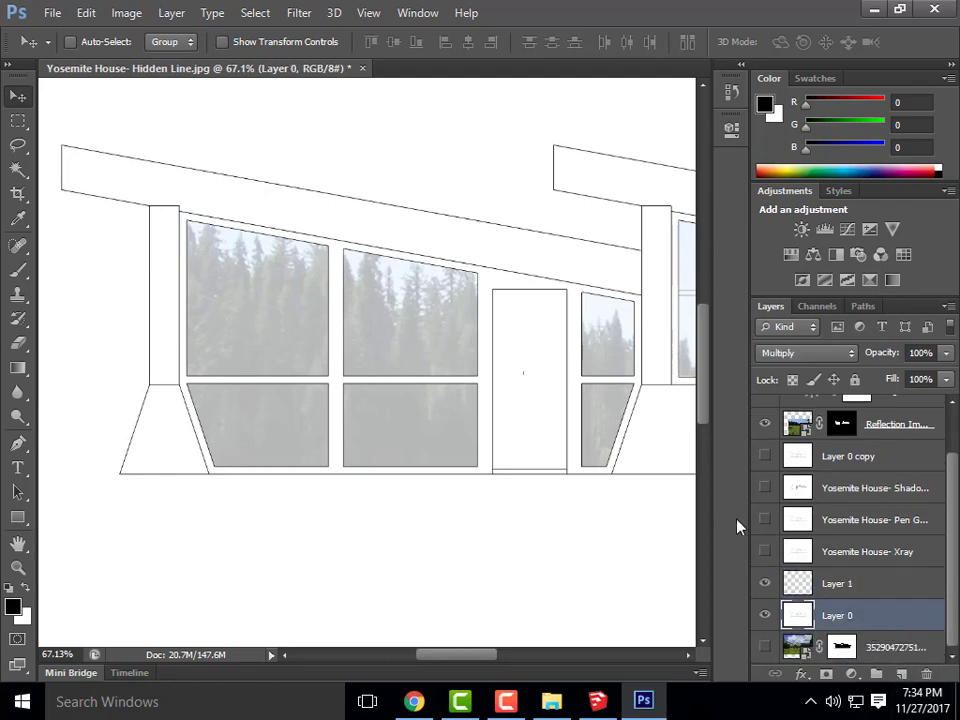
double_click(840, 583)
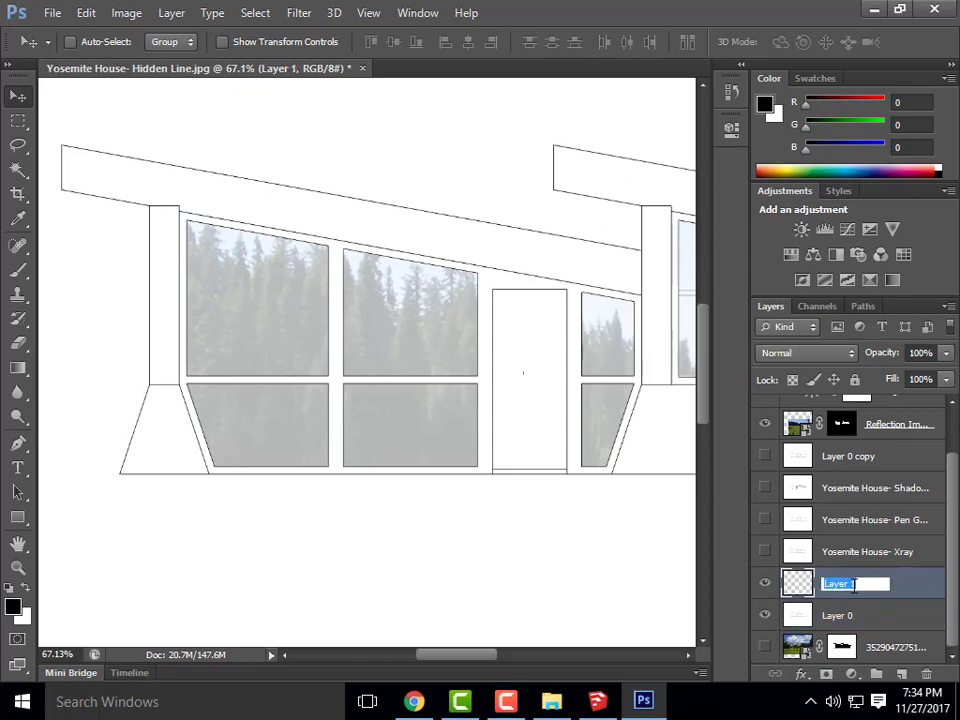
text(Detail Colors)
- Select the window frames of both house sections on Layer 0 with the Magic Wand tool
click(832, 622)
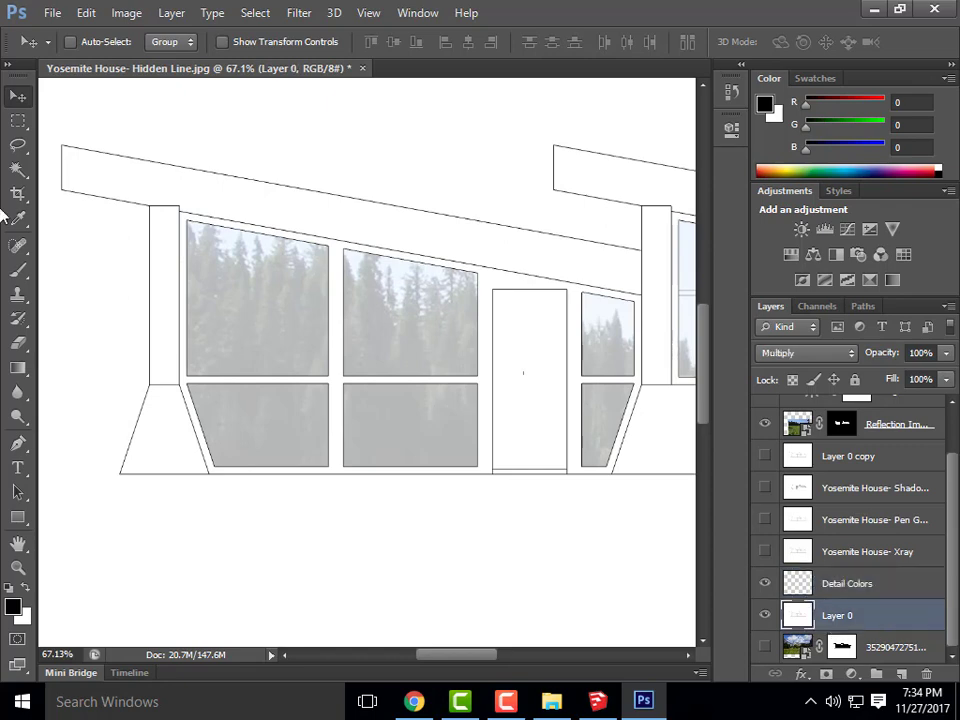
click(18, 168)
click(185, 246)
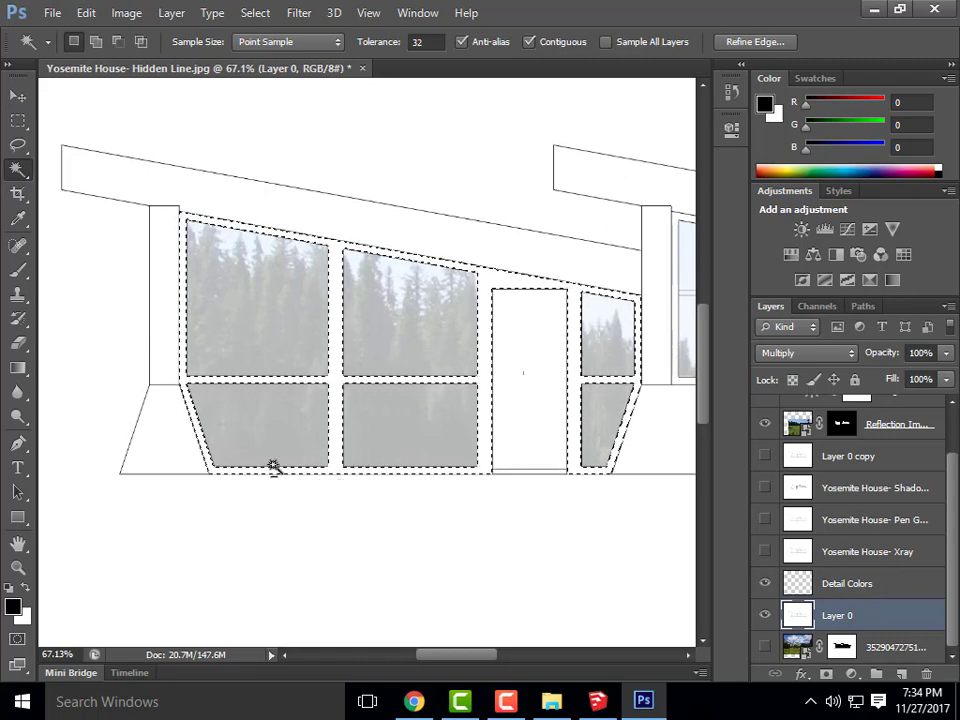
scroll(230, 450, down, 5)
scroll(690, 405, up, 1)
scroll(690, 405, up, 8)
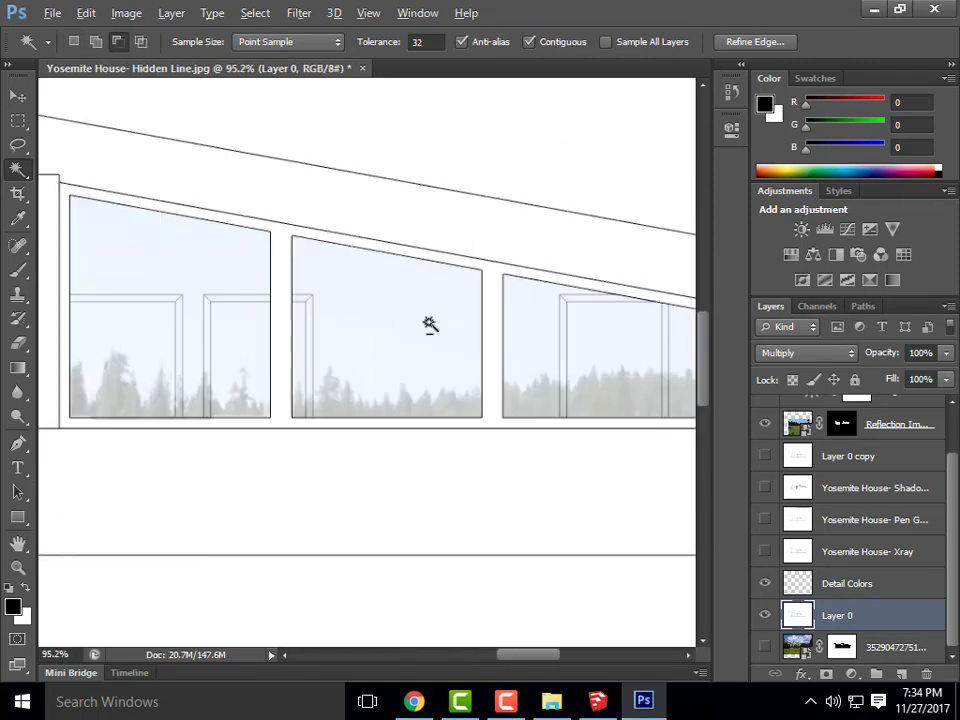
shift+click(266, 227)
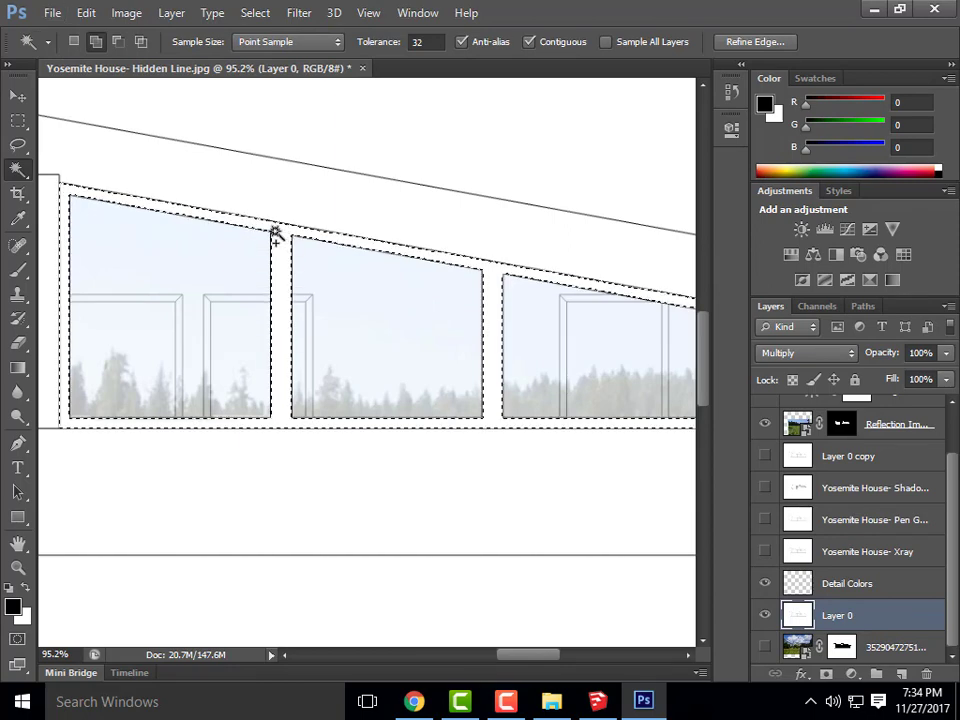
scroll(249, 388, down, 7)
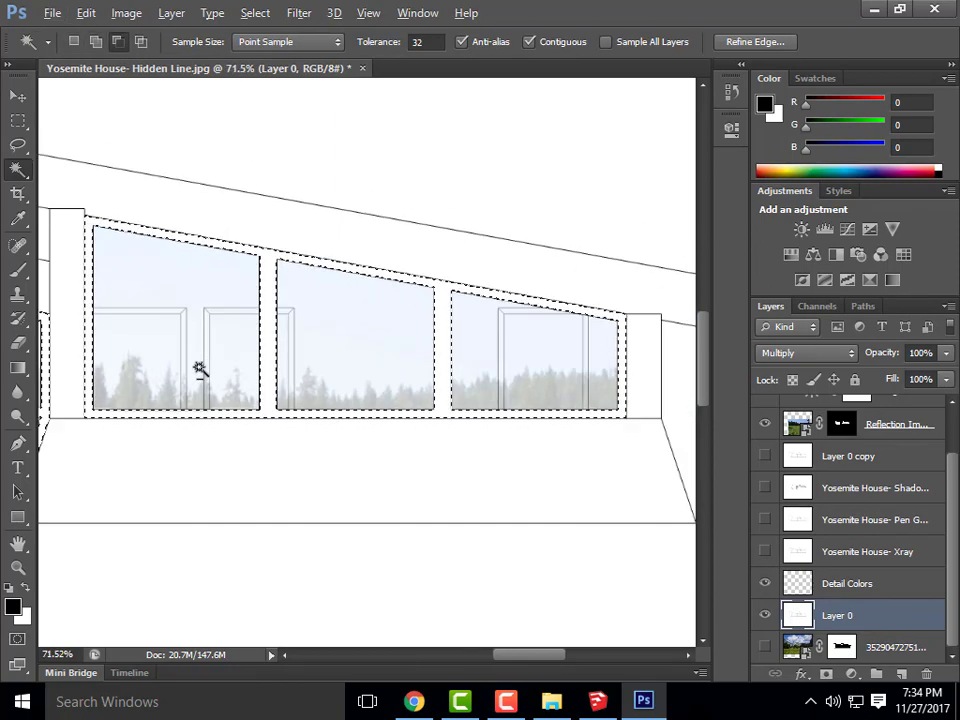
scroll(576, 407, down, 3)
scroll(189, 388, up, 4)
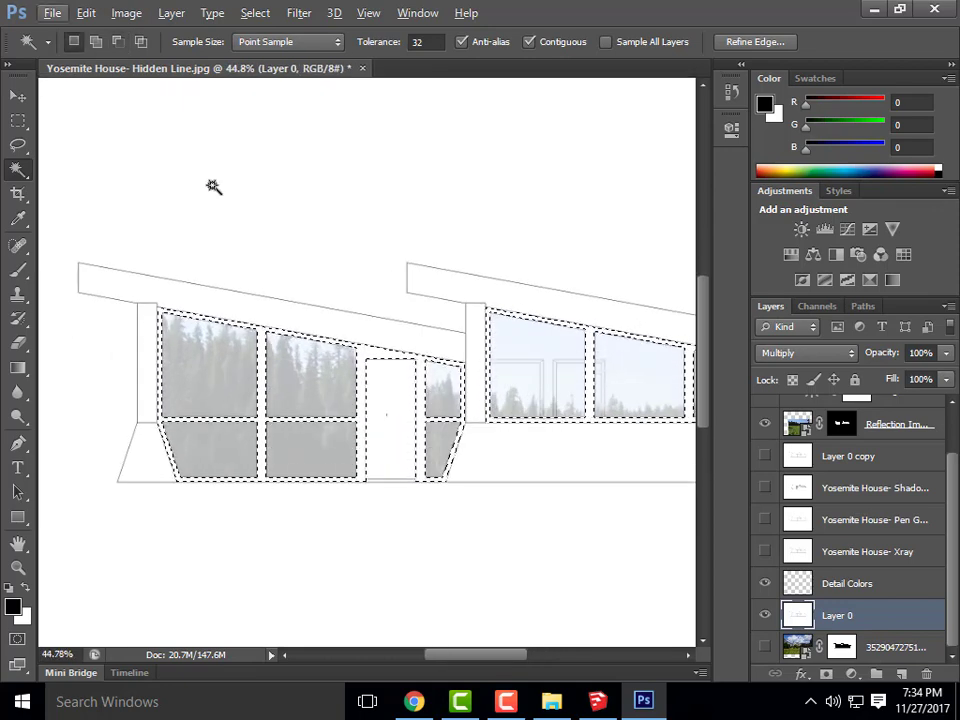
- Fill the window frame selection on the Detail Colors layer with grey a7a7a7 at 100% opacity, and undo the fill
click(848, 582)
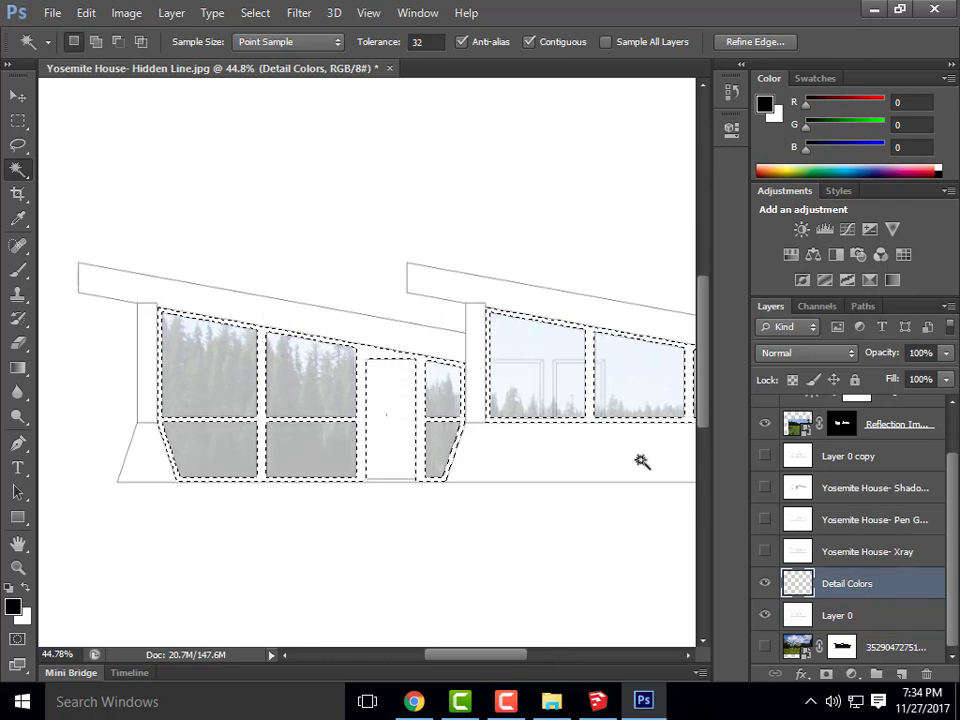
click(88, 14)
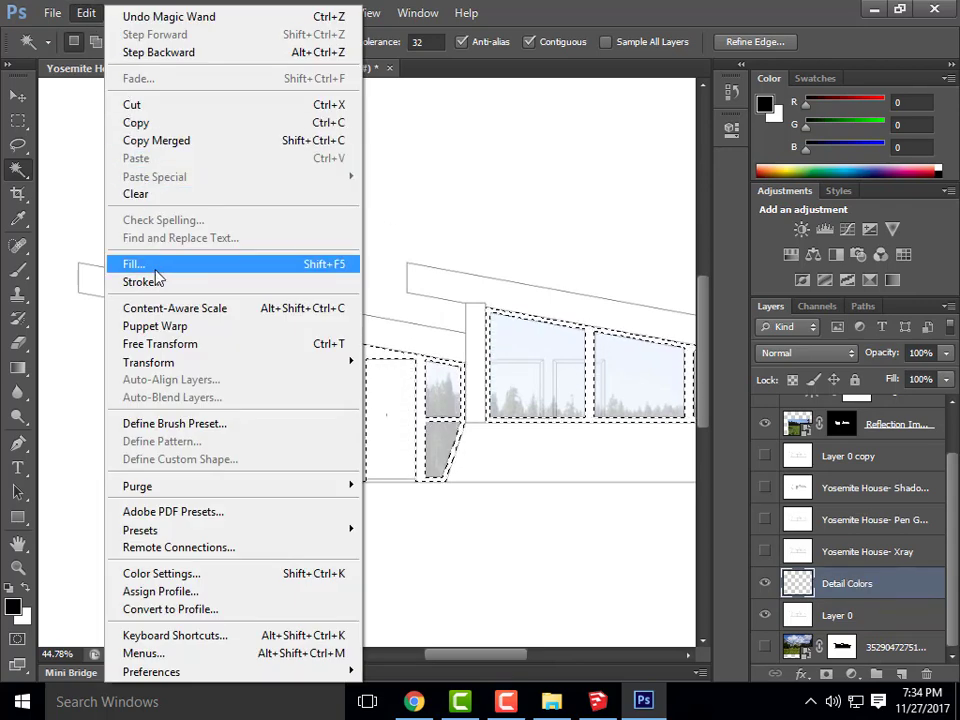
click(214, 266)
click(478, 212)
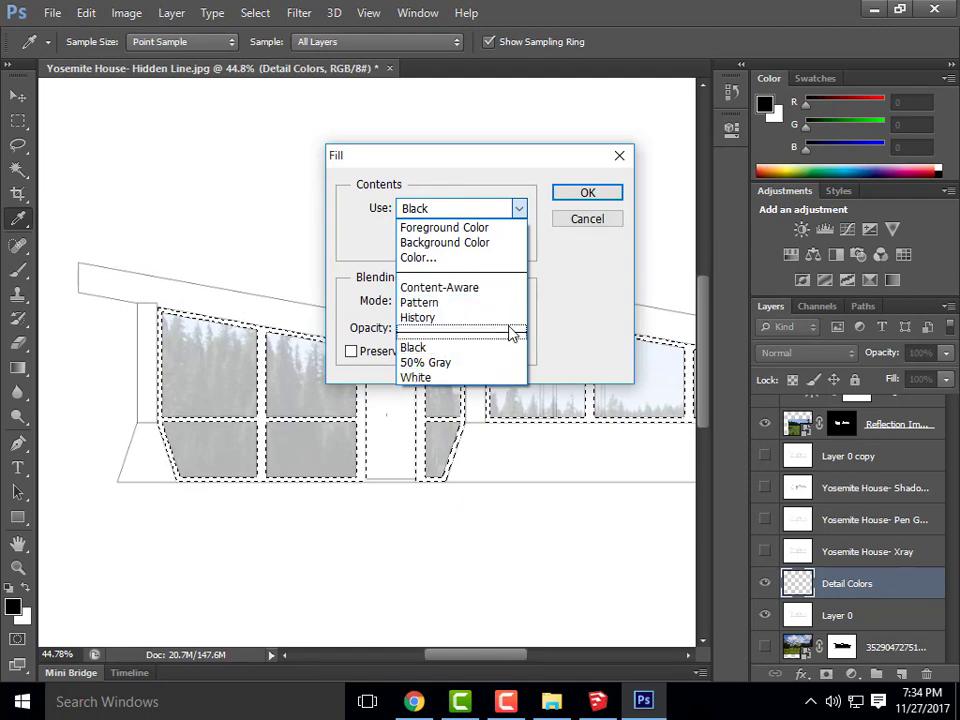
click(420, 258)
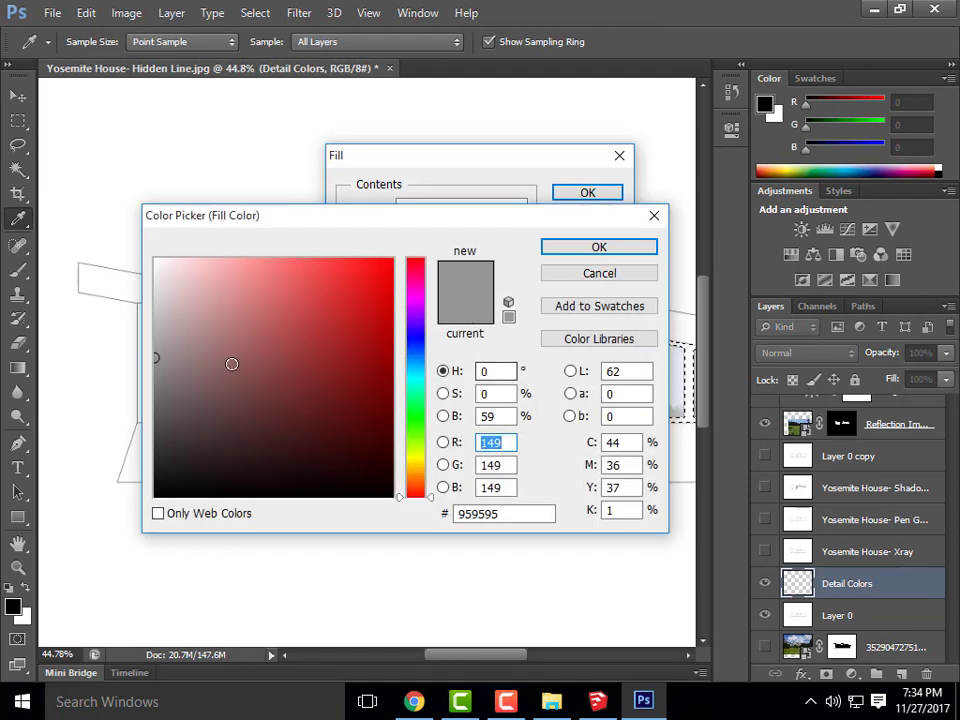
click(155, 339)
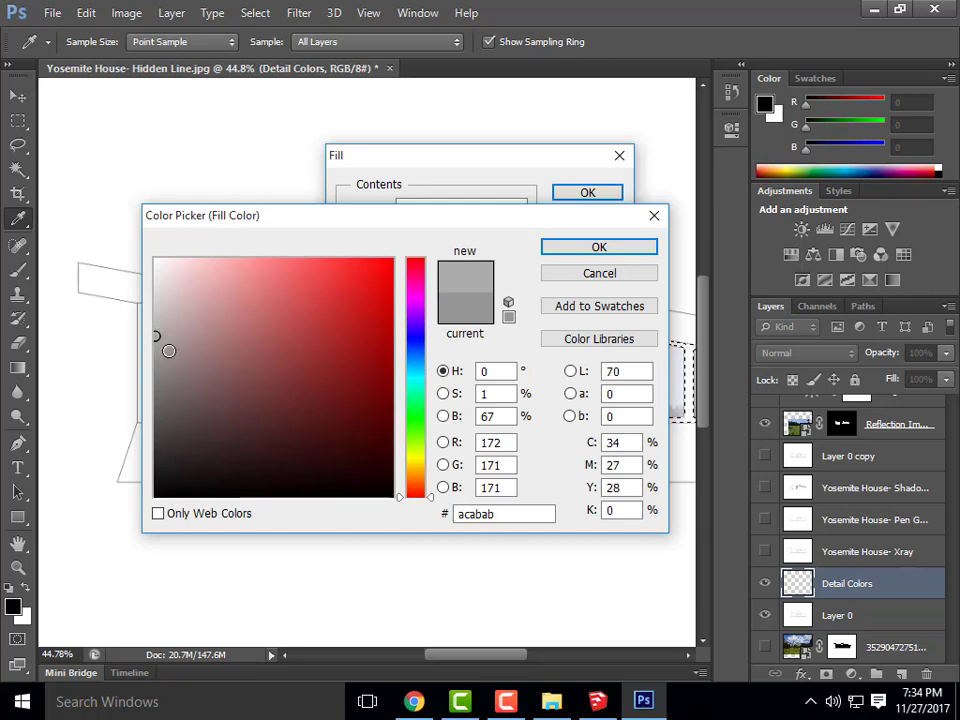
click(159, 344)
click(155, 340)
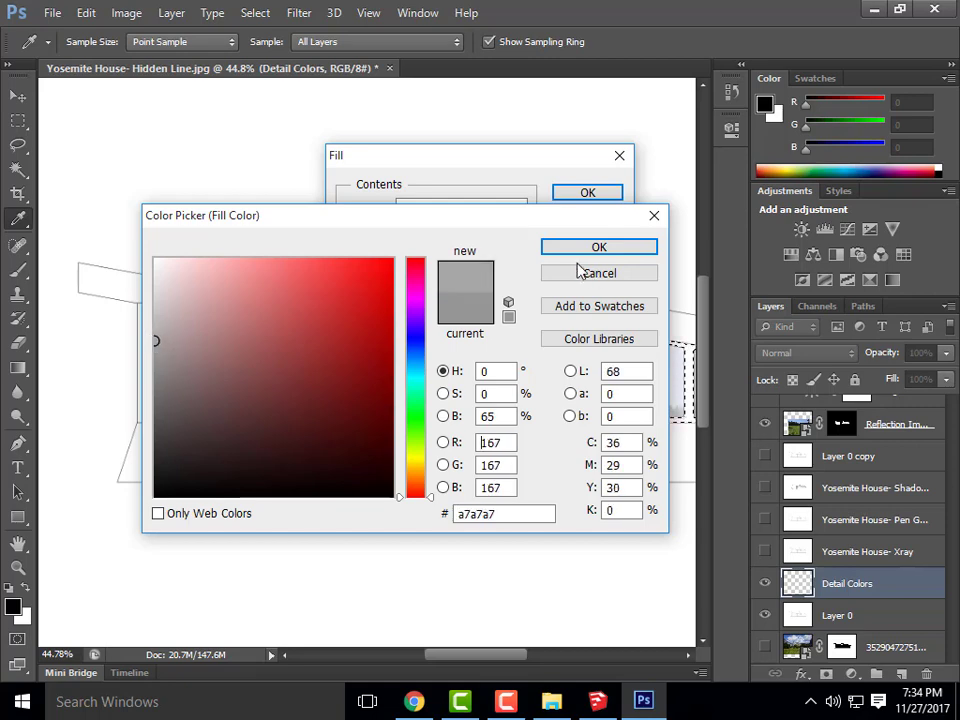
click(599, 248)
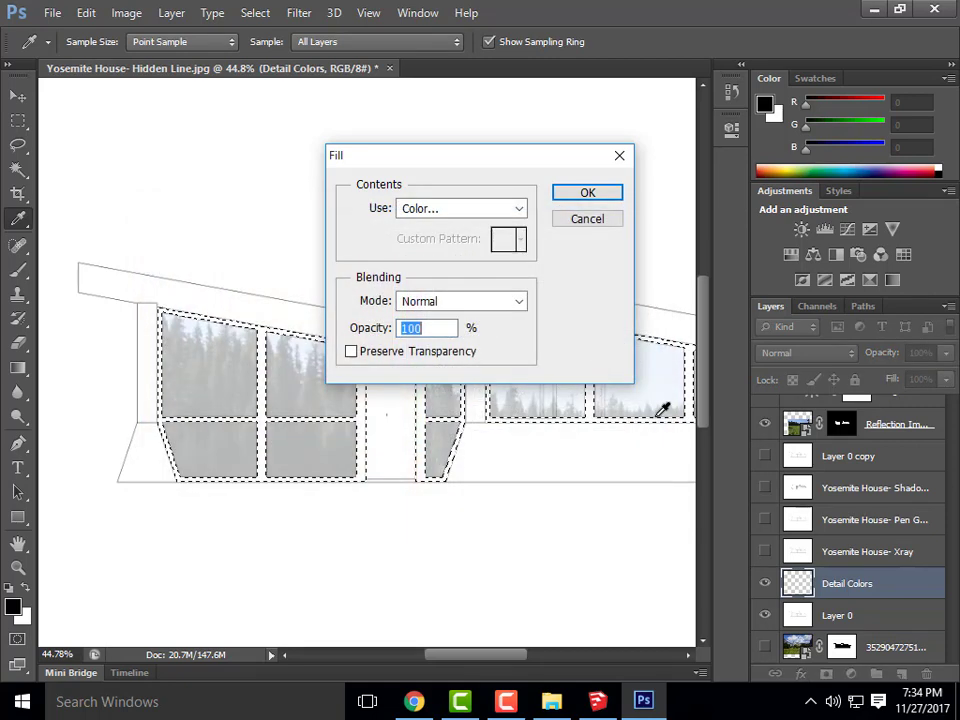
click(585, 194)
key(w)
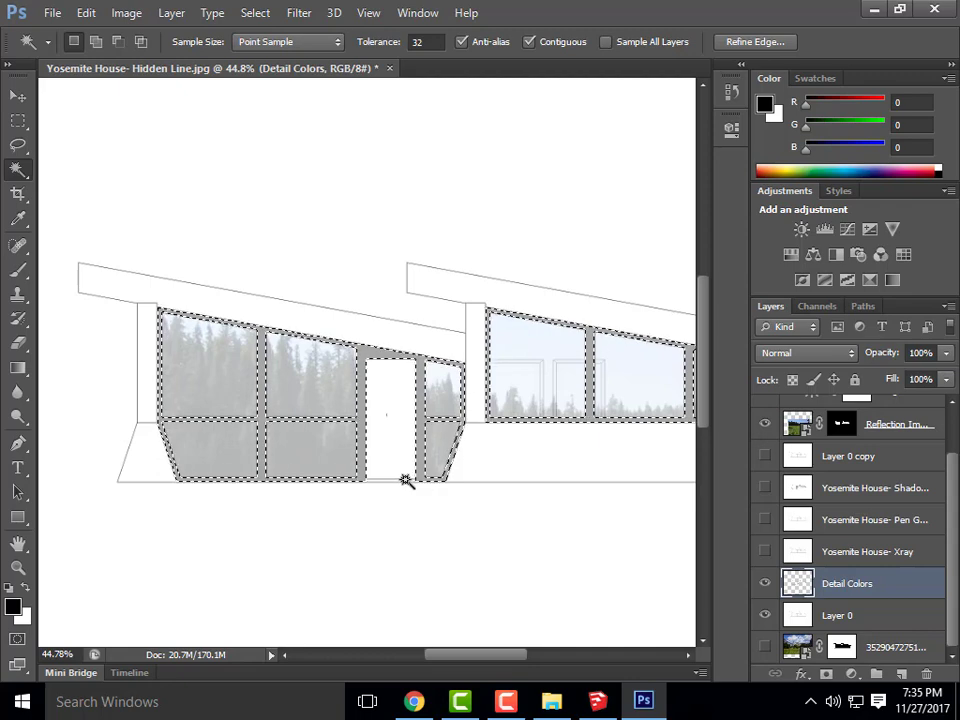
key(ctrl+z)
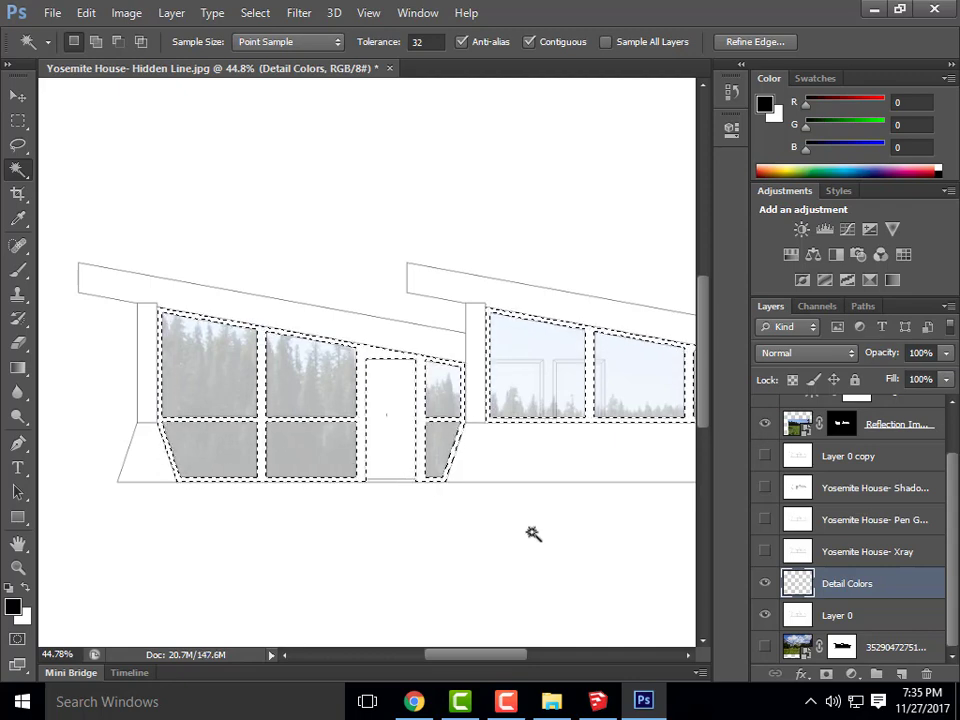
- Create a solid colour fill layer named "Window Mullions" above Layer 0 from the window frame selection, using grey 7b7979
click(850, 616)
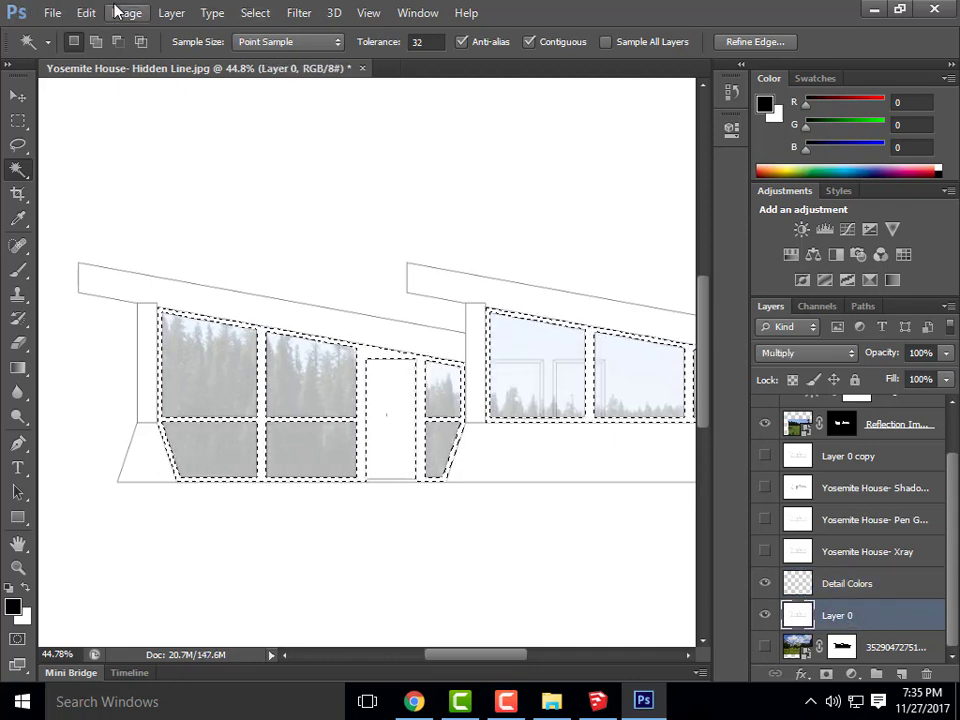
click(124, 12)
mouse_move(166, 16)
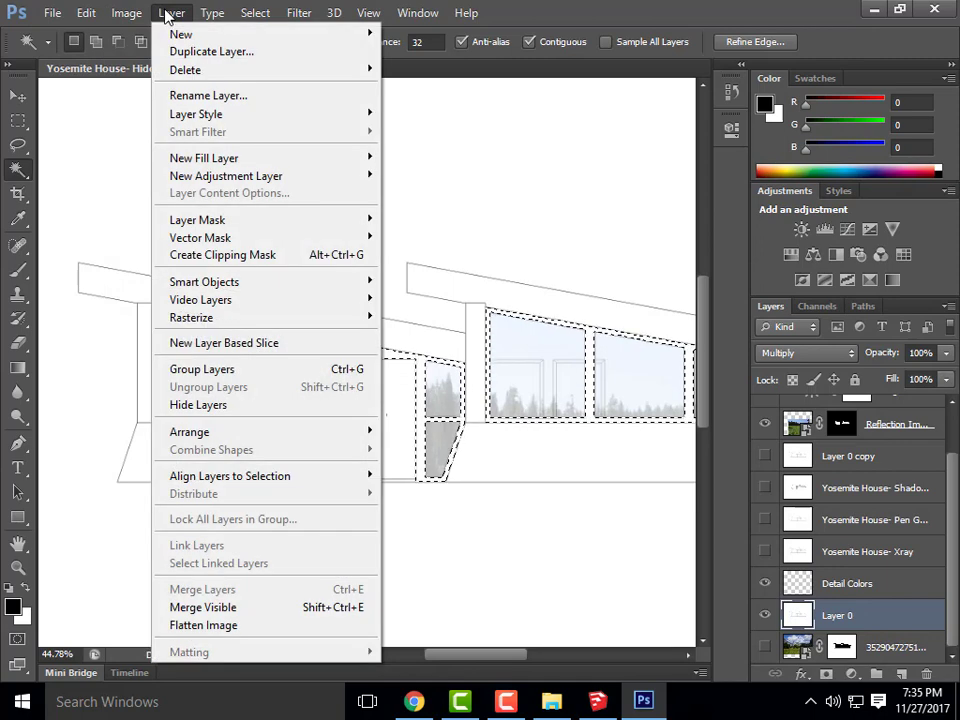
mouse_move(255, 165)
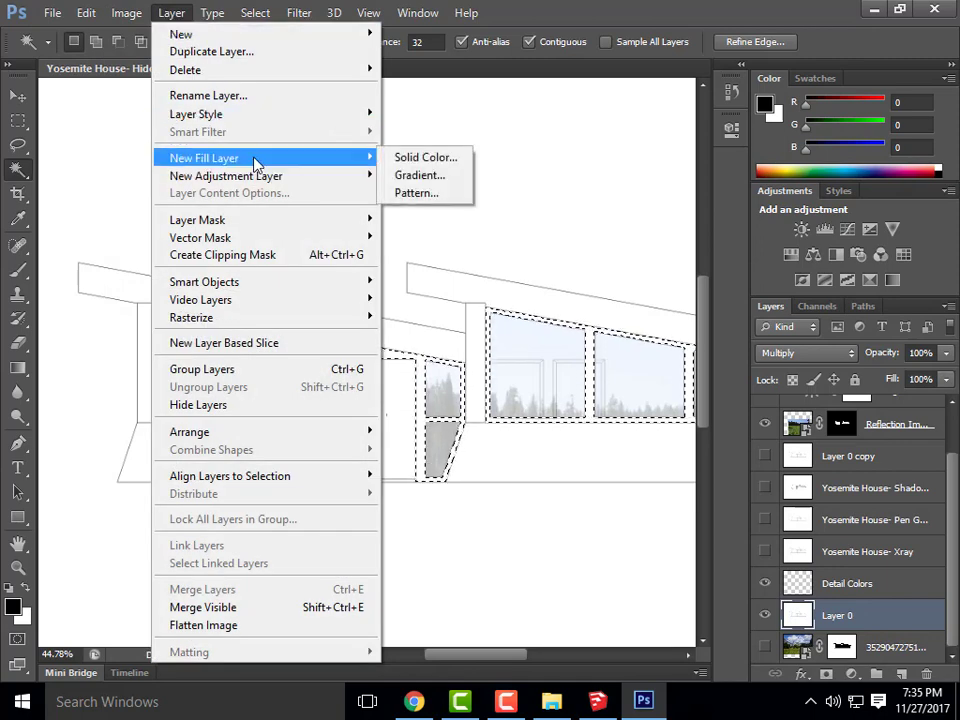
click(411, 160)
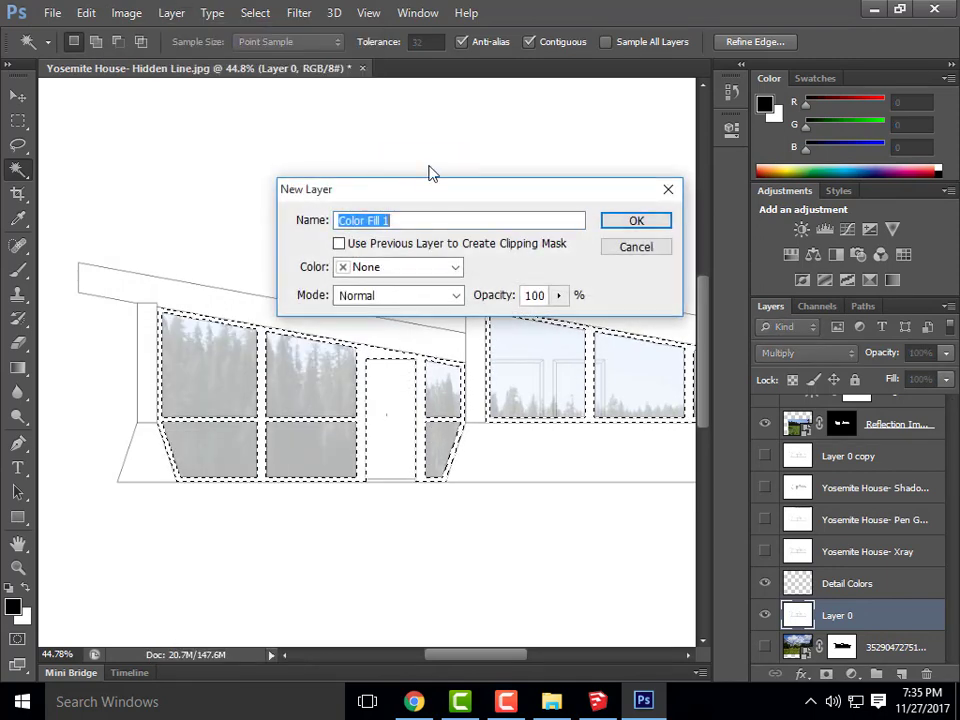
text(Wind)
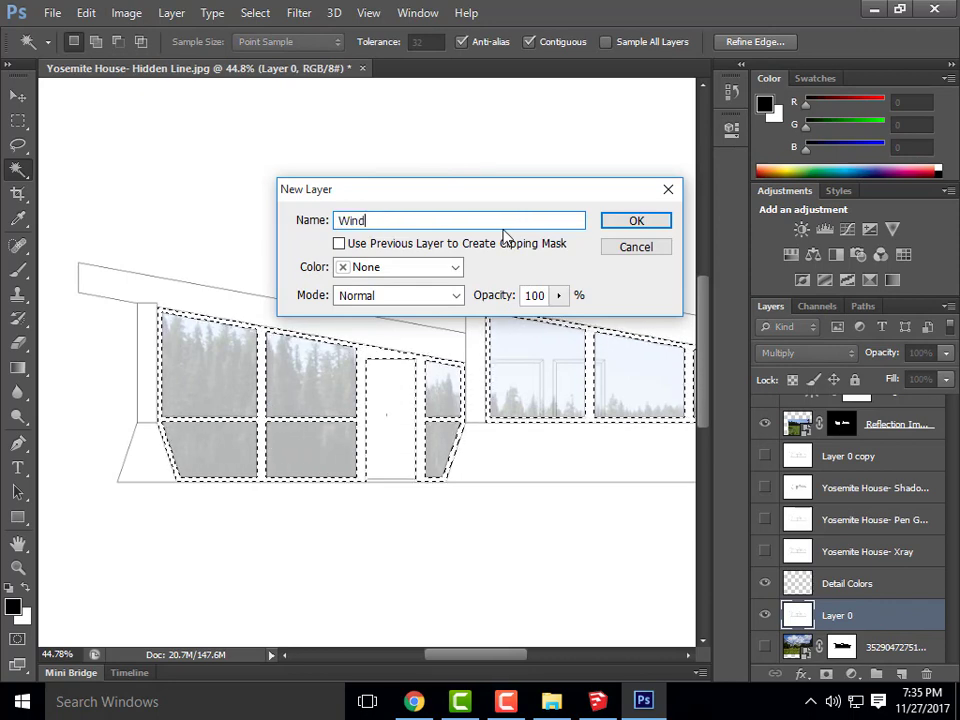
text(ow Mullions)
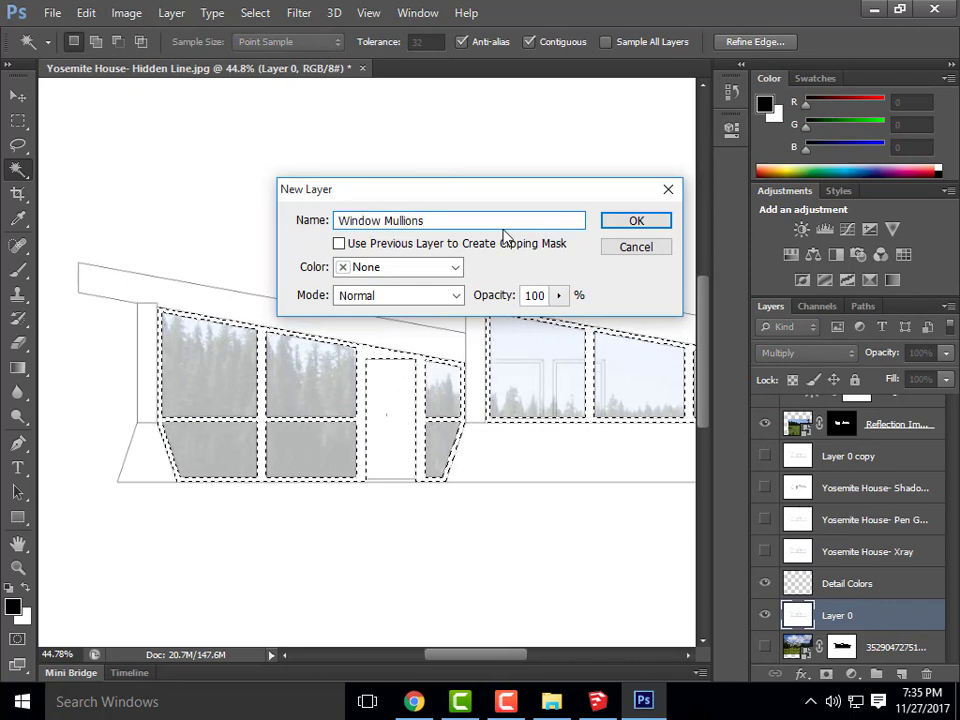
click(648, 222)
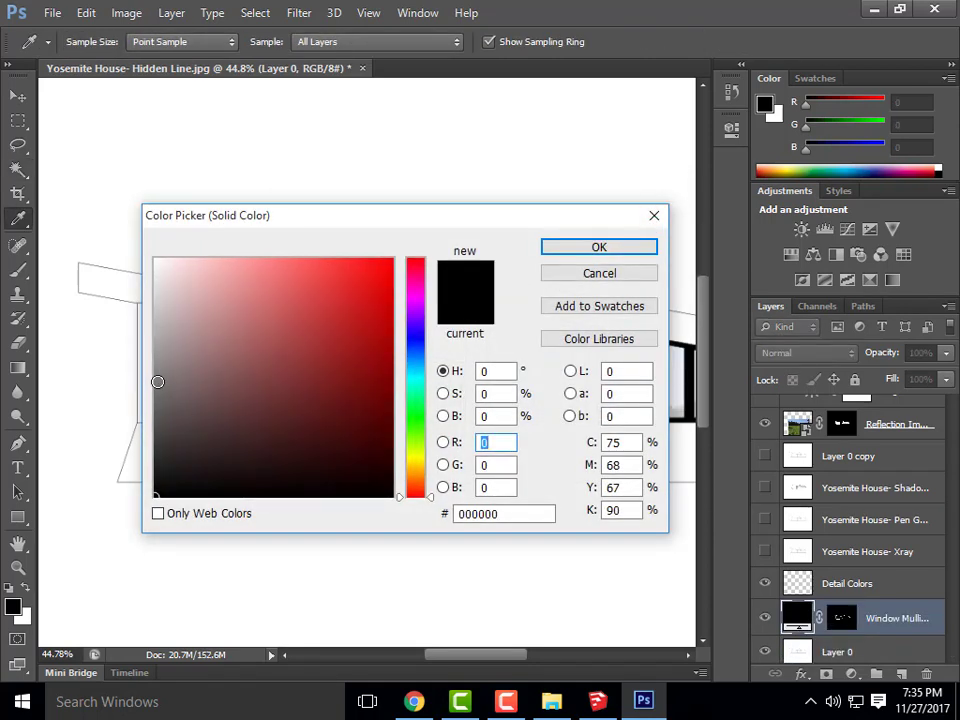
click(157, 381)
click(553, 252)
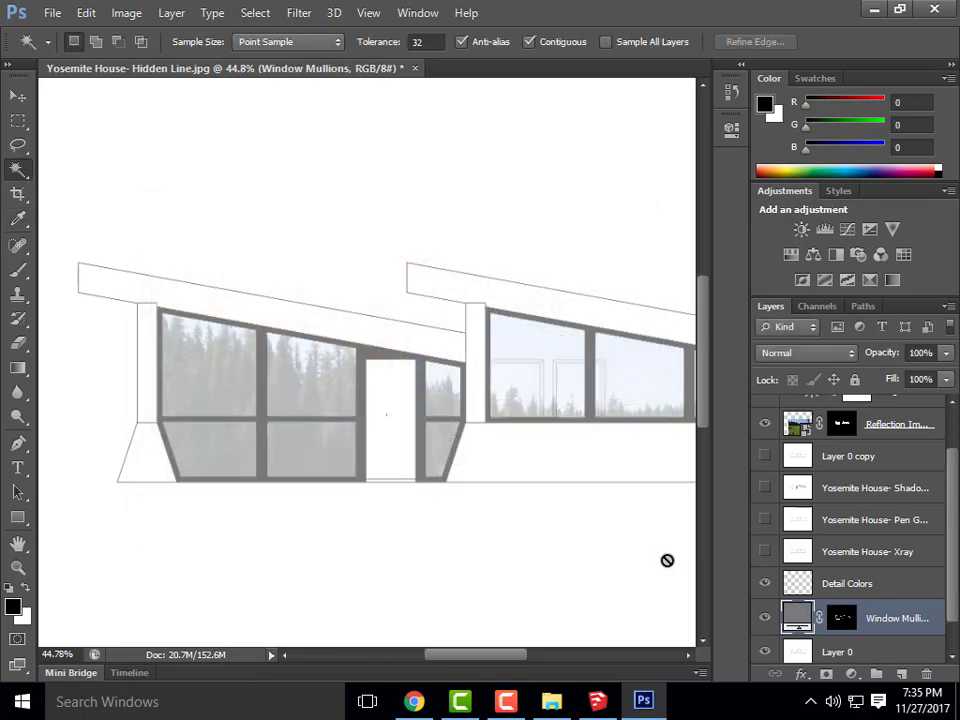
- Change the Window Mullions fill colour to a lighter neutral grey
double_click(798, 620)
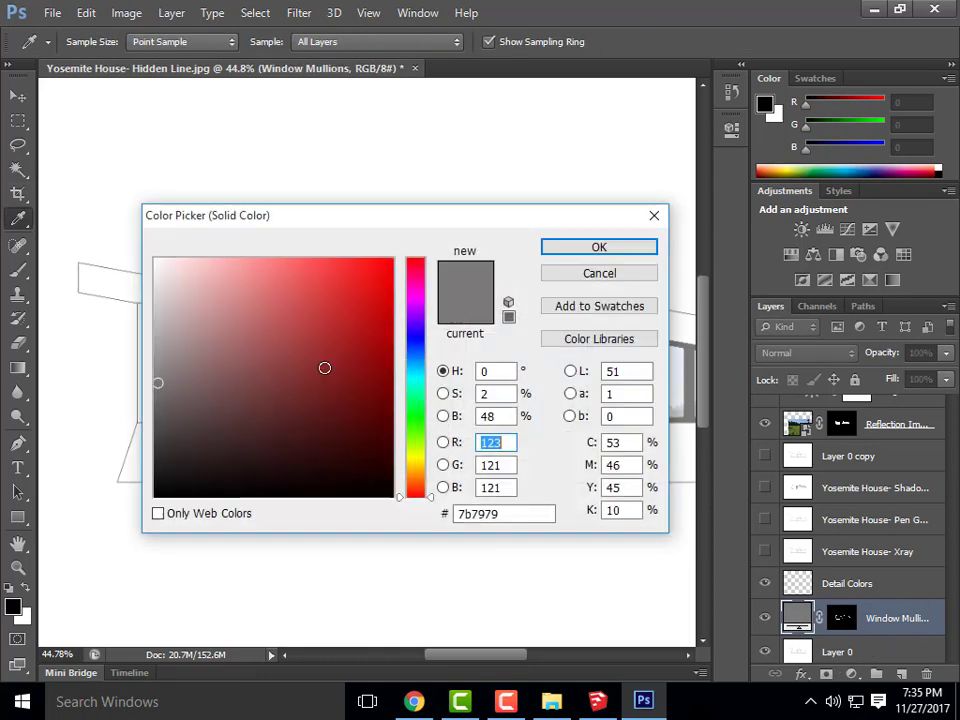
click(157, 334)
click(599, 247)
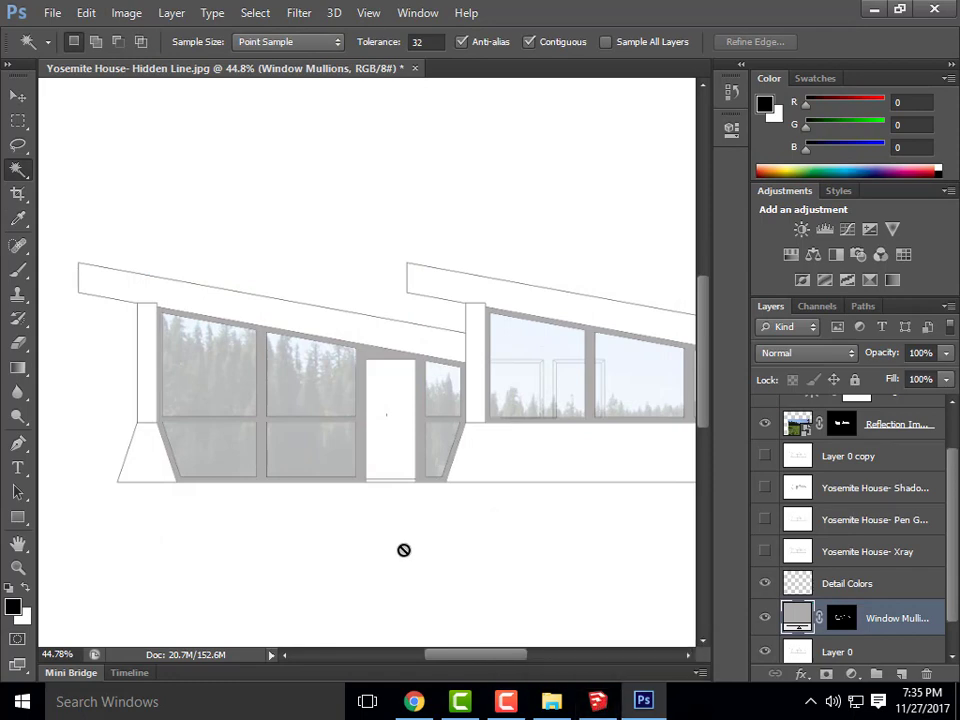
- Rename the Detail Colors layer as "Brick Texture" and keep it selected
click(18, 96)
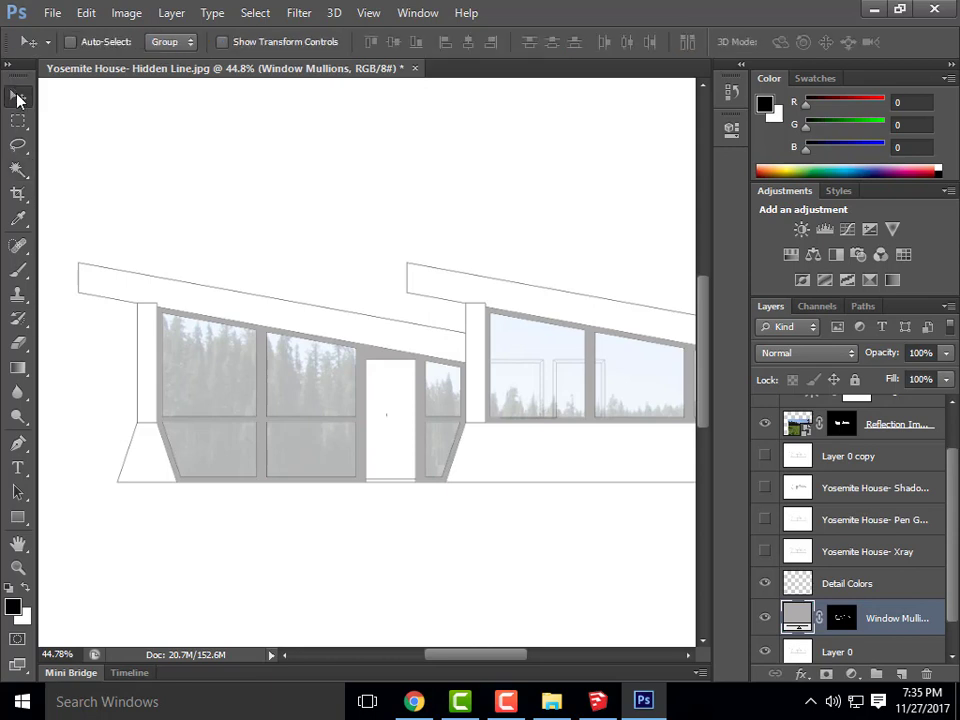
click(862, 586)
double_click(870, 584)
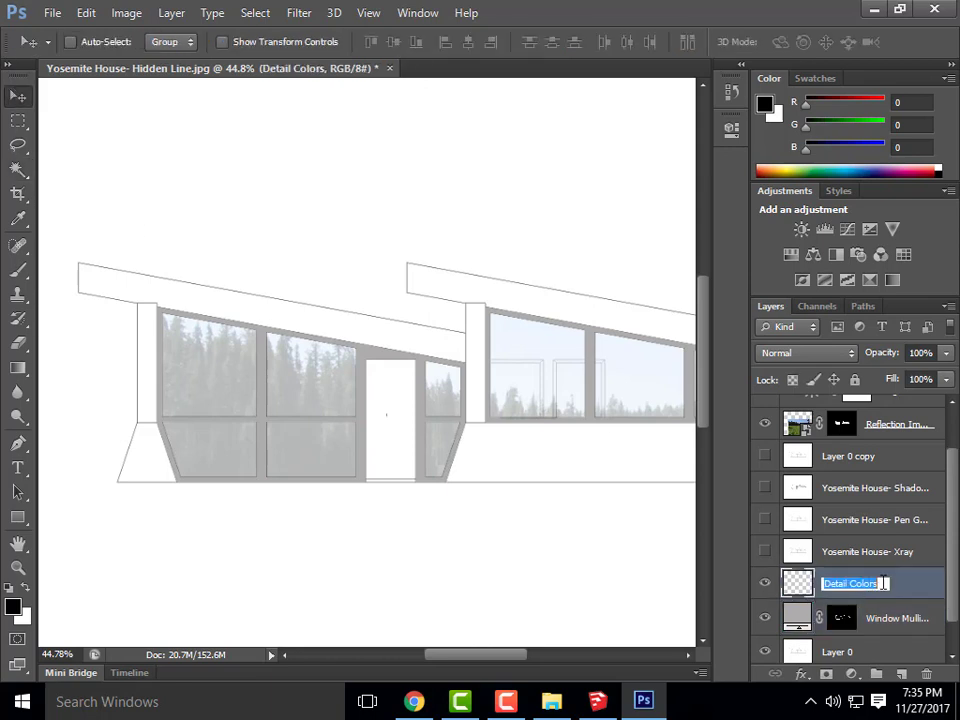
text(Brick Text)
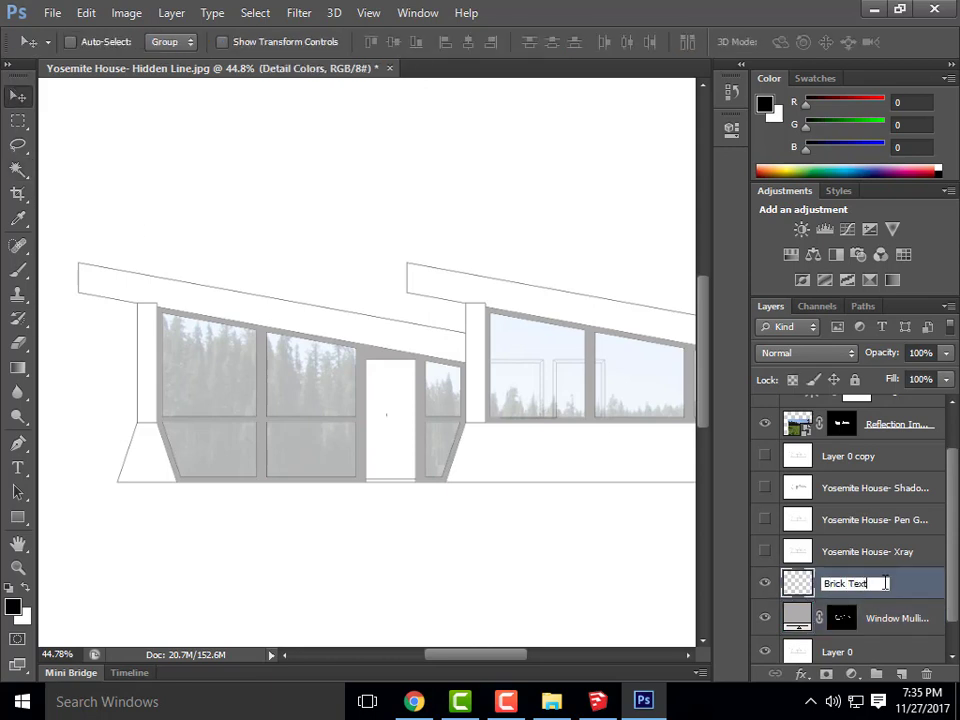
text(ure)
click(879, 645)
click(879, 579)
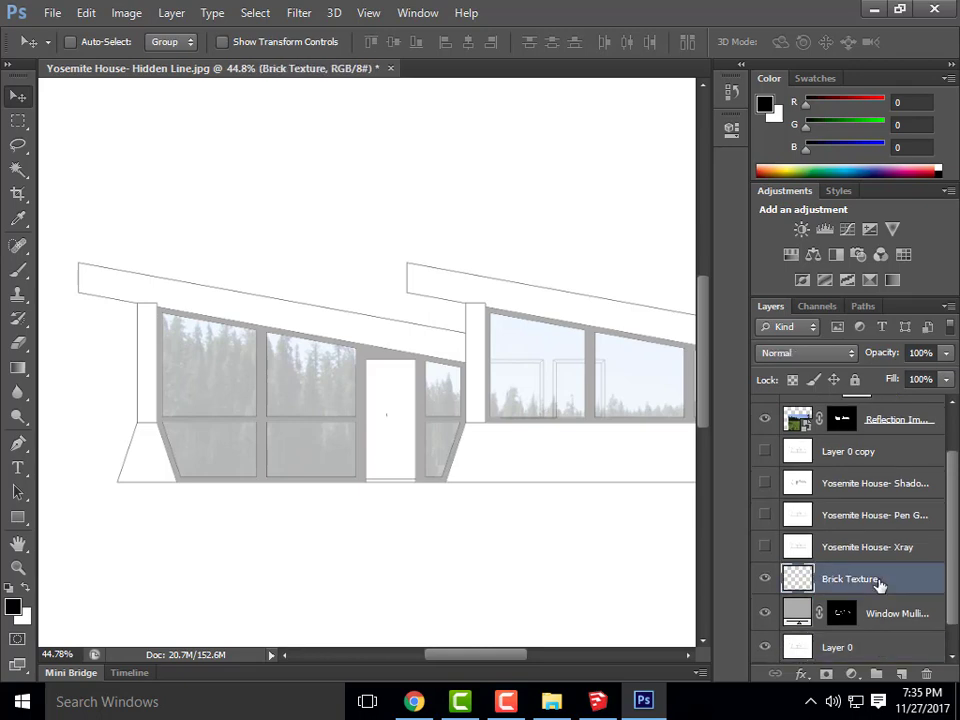
scroll(497, 395, down, 4)
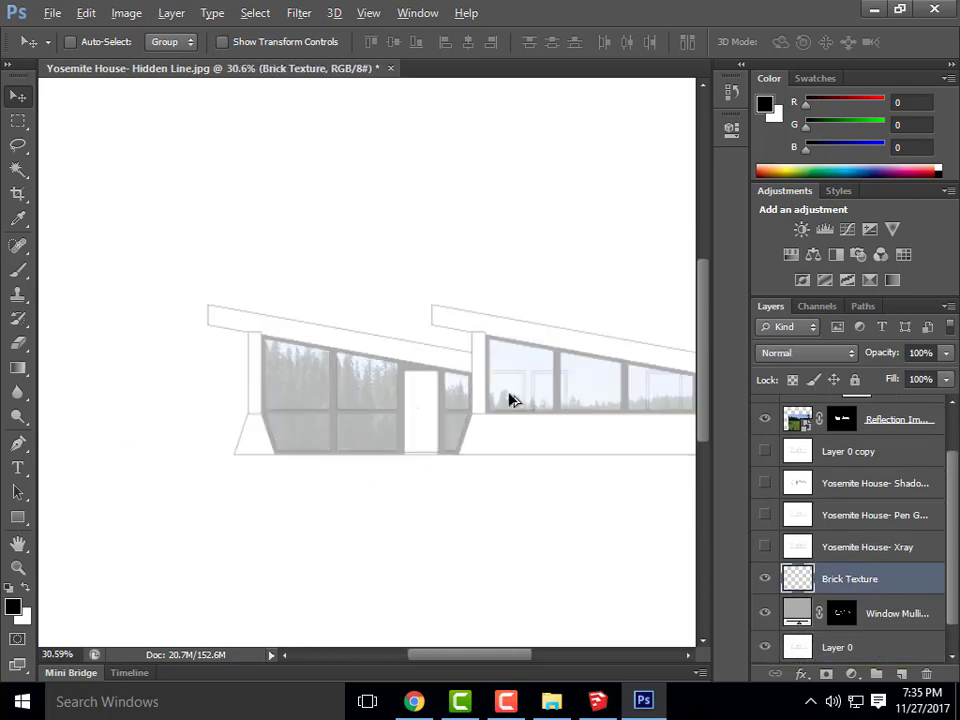
click(55, 14)
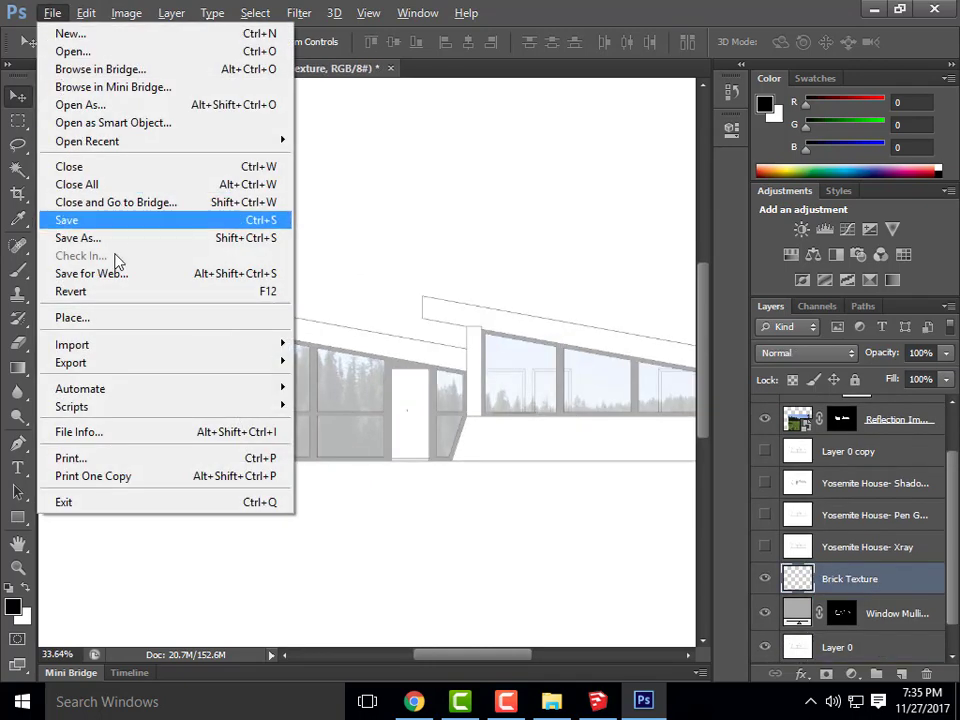
click(94, 320)
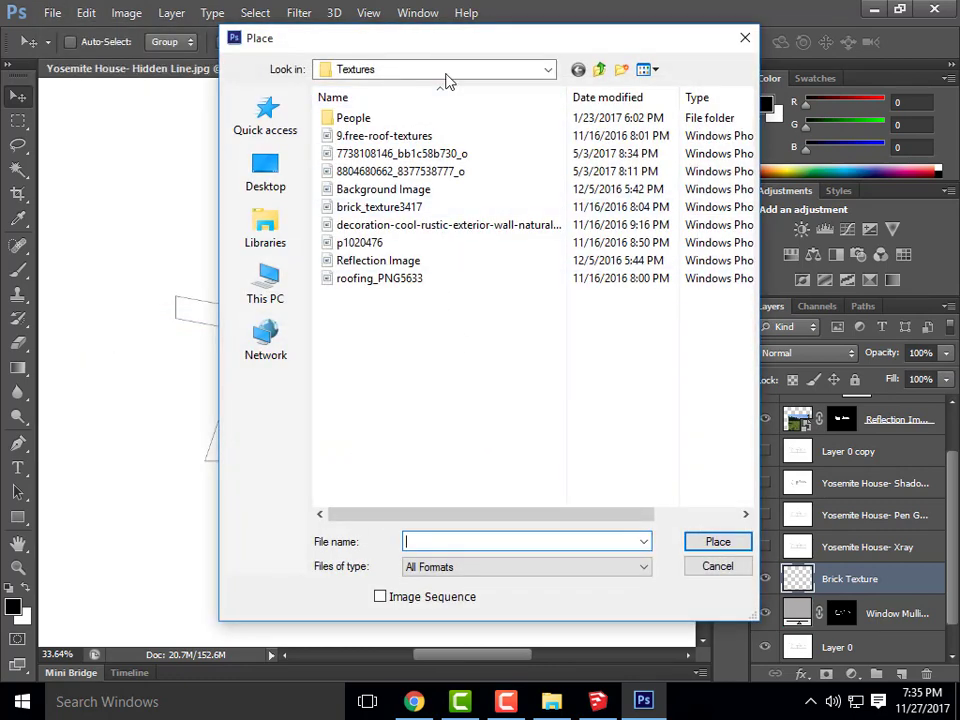
click(549, 70)
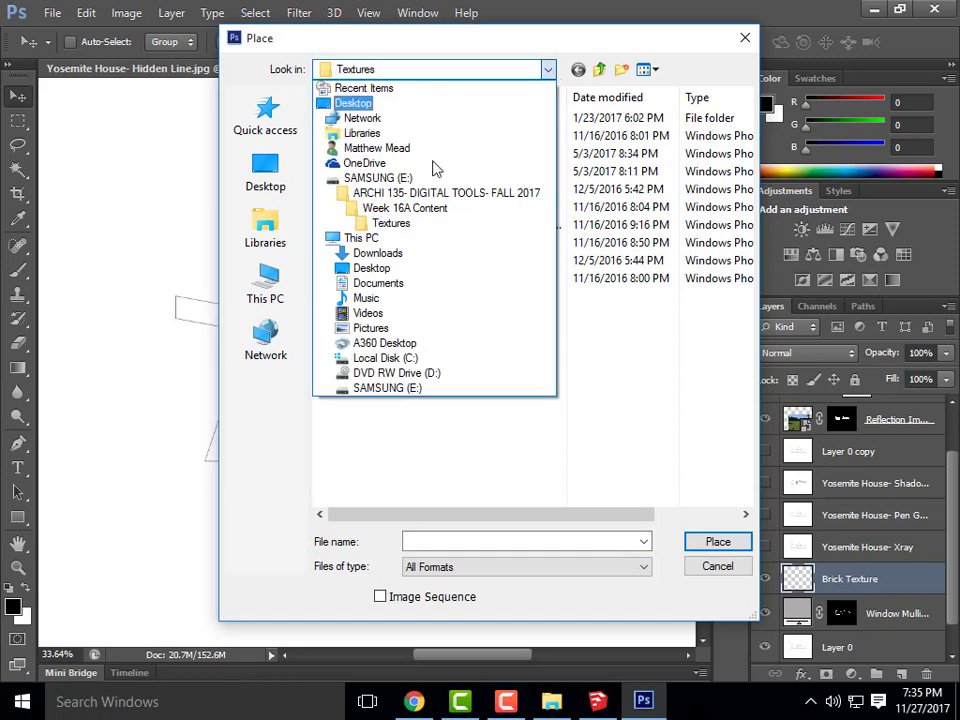
click(400, 254)
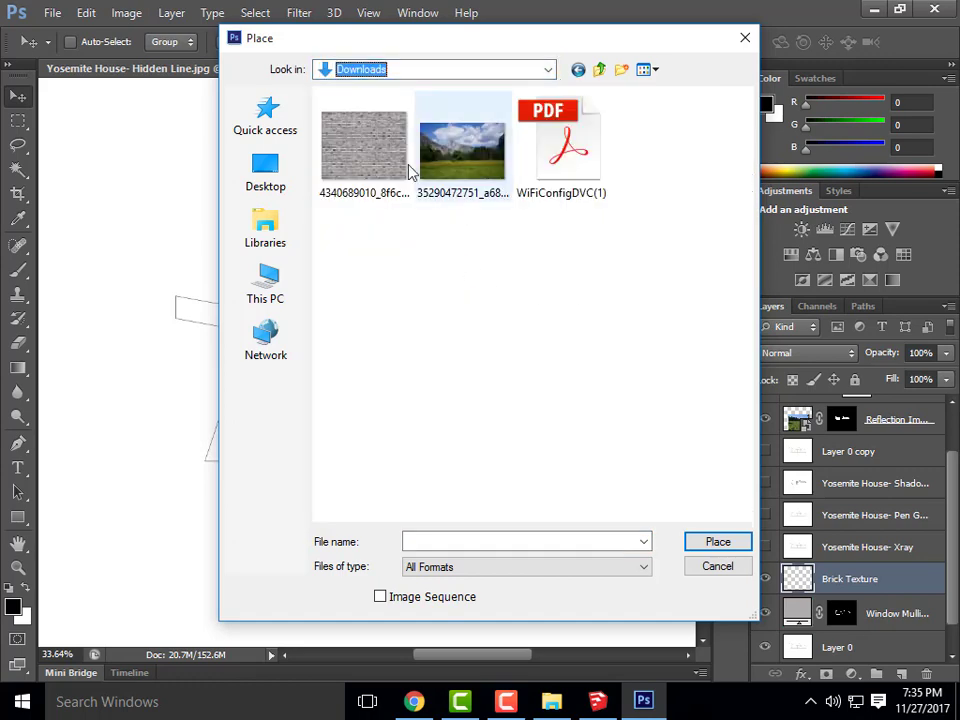
click(405, 172)
click(712, 540)
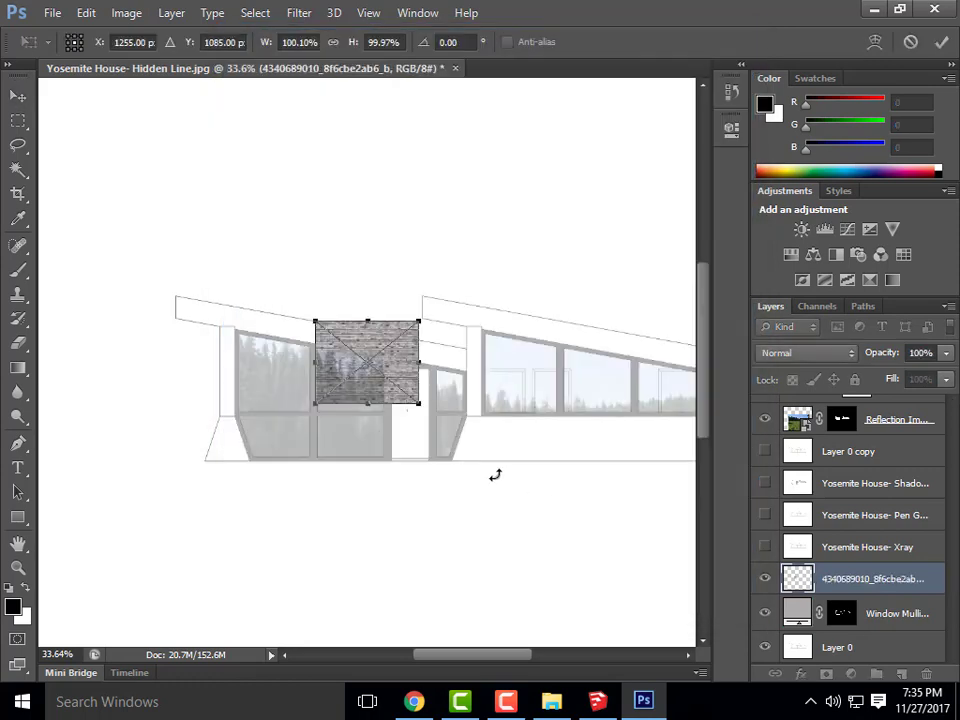
scroll(310, 424, up, 2)
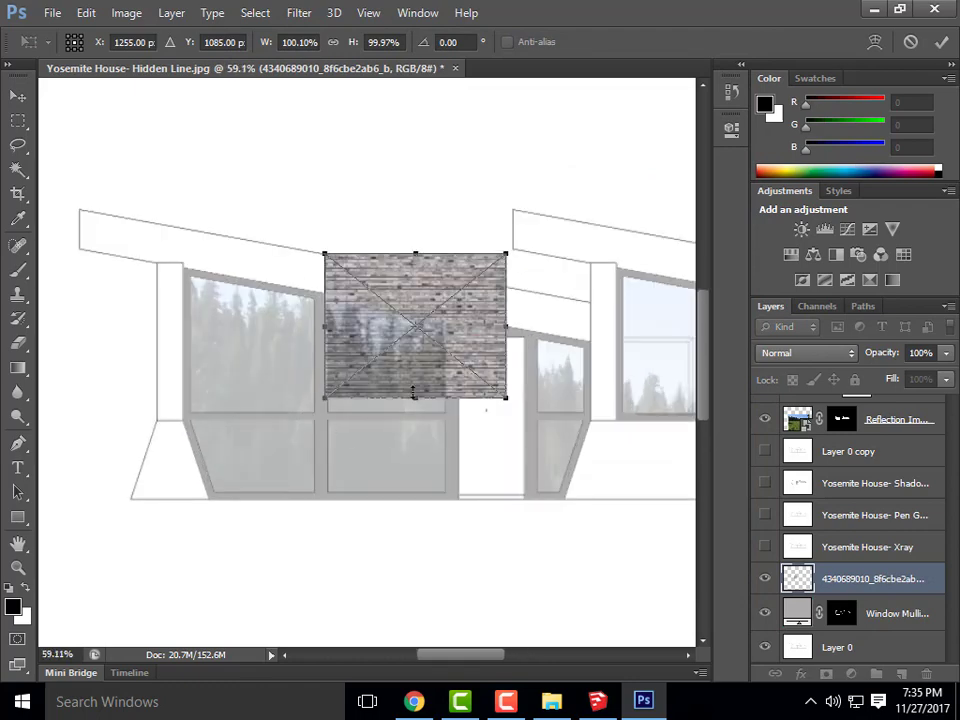
drag(432, 374, 398, 436)
scroll(157, 507, up, 3)
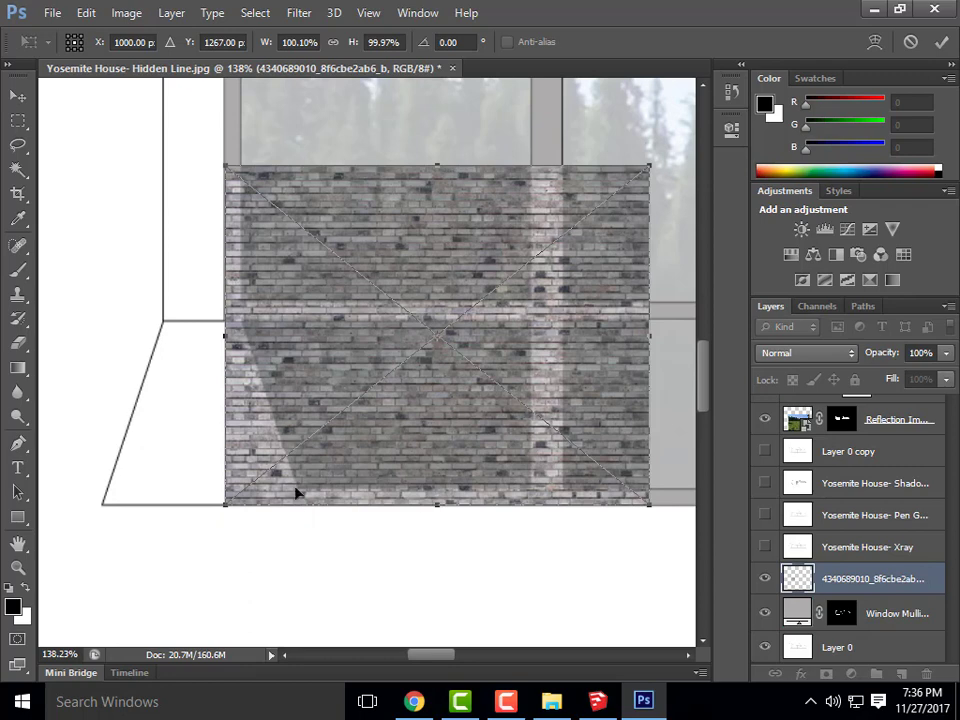
scroll(440, 476, down, 5)
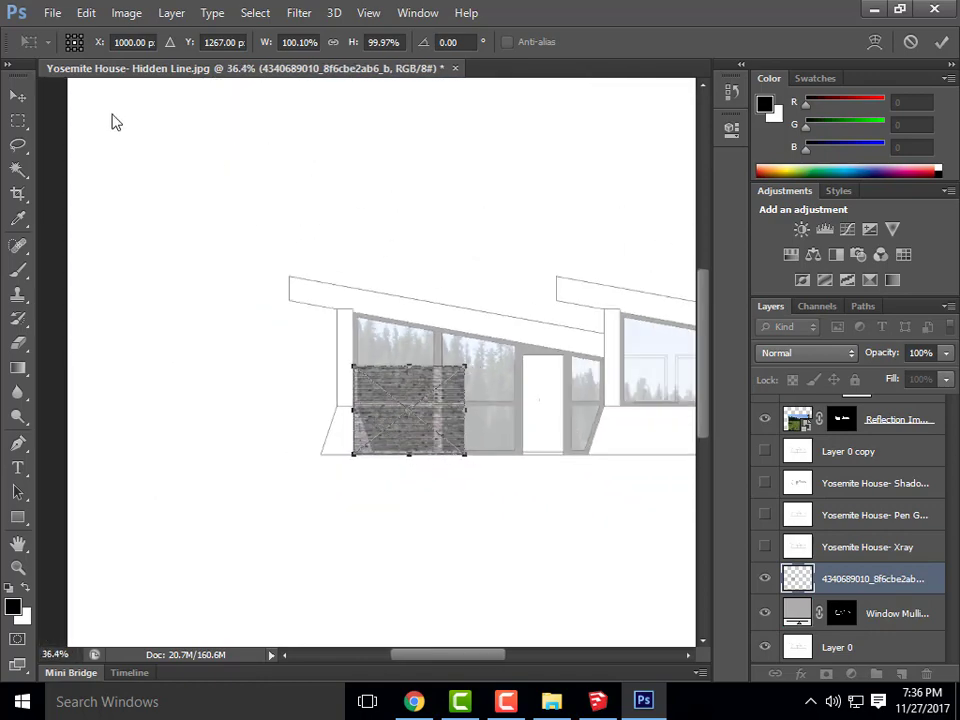
click(18, 95)
click(602, 276)
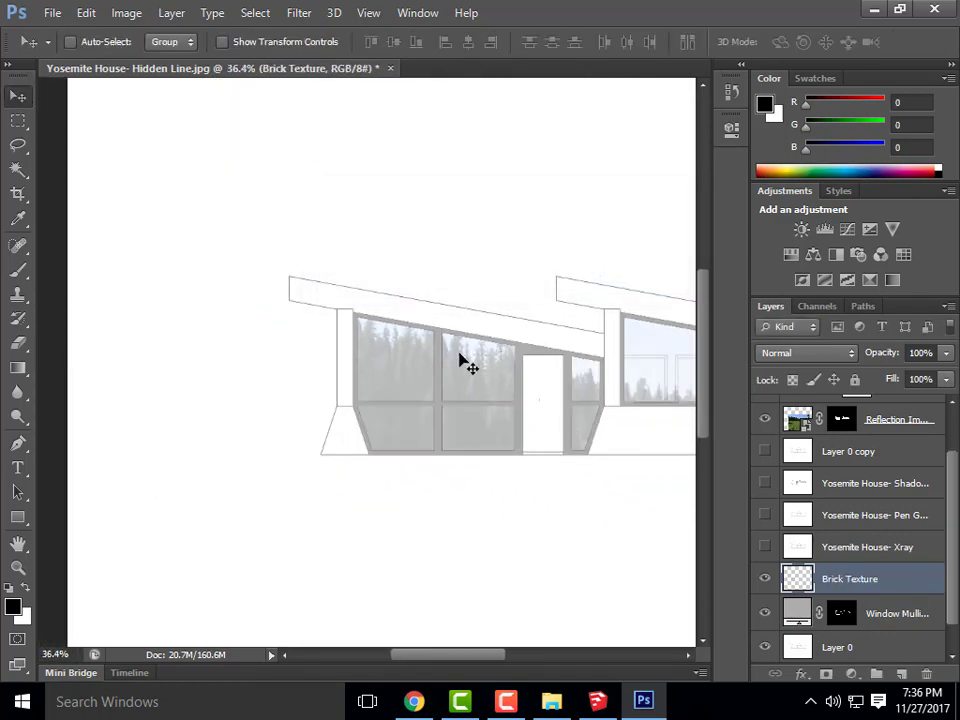
click(52, 14)
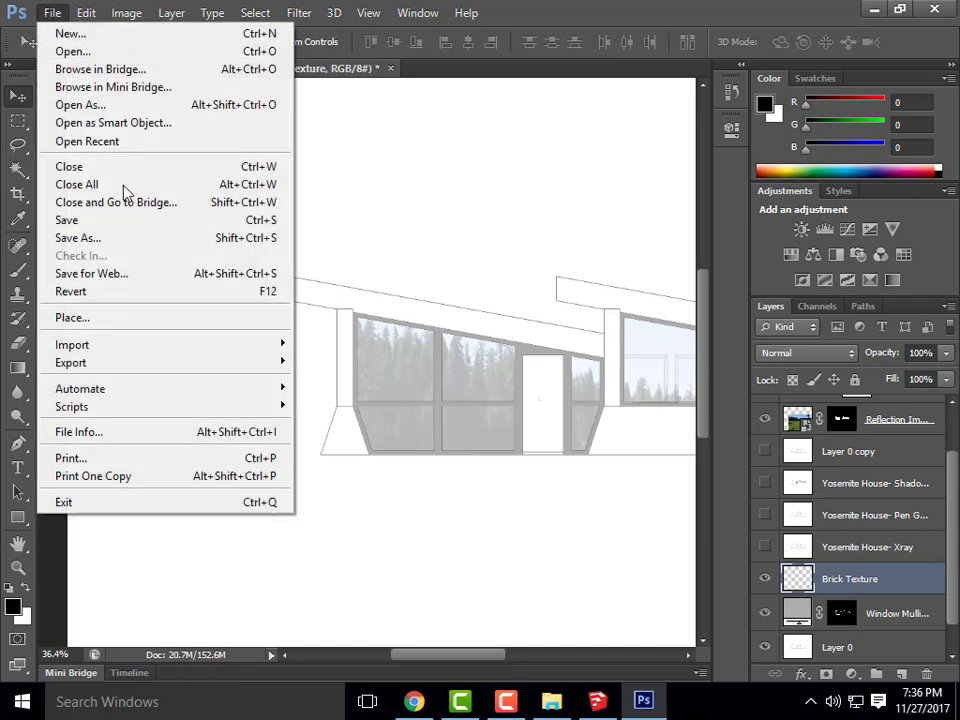
click(72, 317)
click(392, 176)
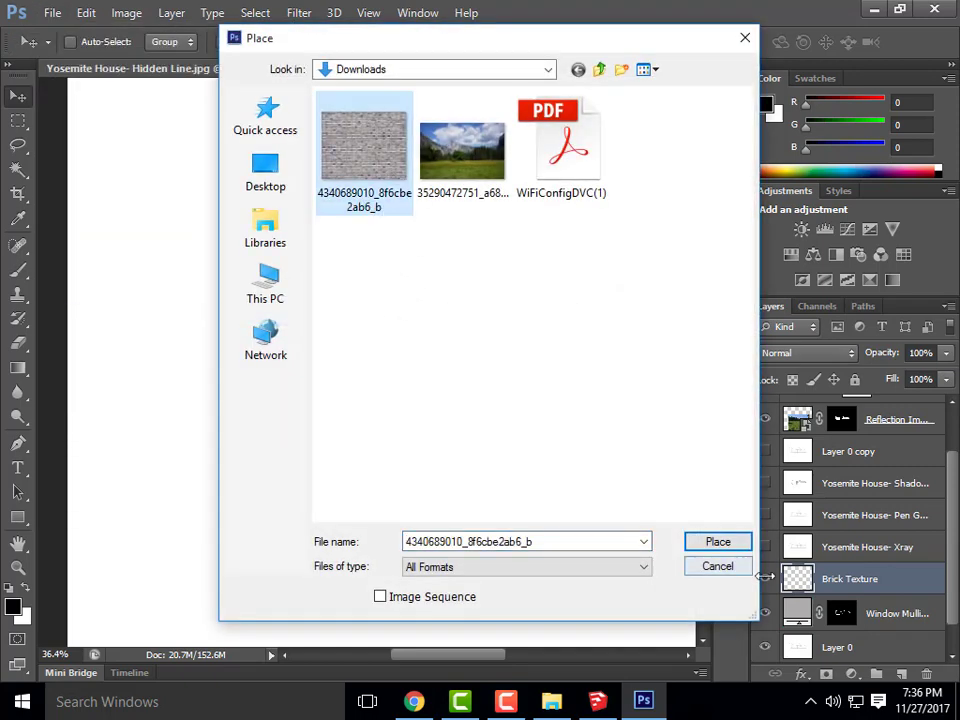
click(712, 538)
drag(426, 320, 617, 161)
drag(349, 336, 400, 399)
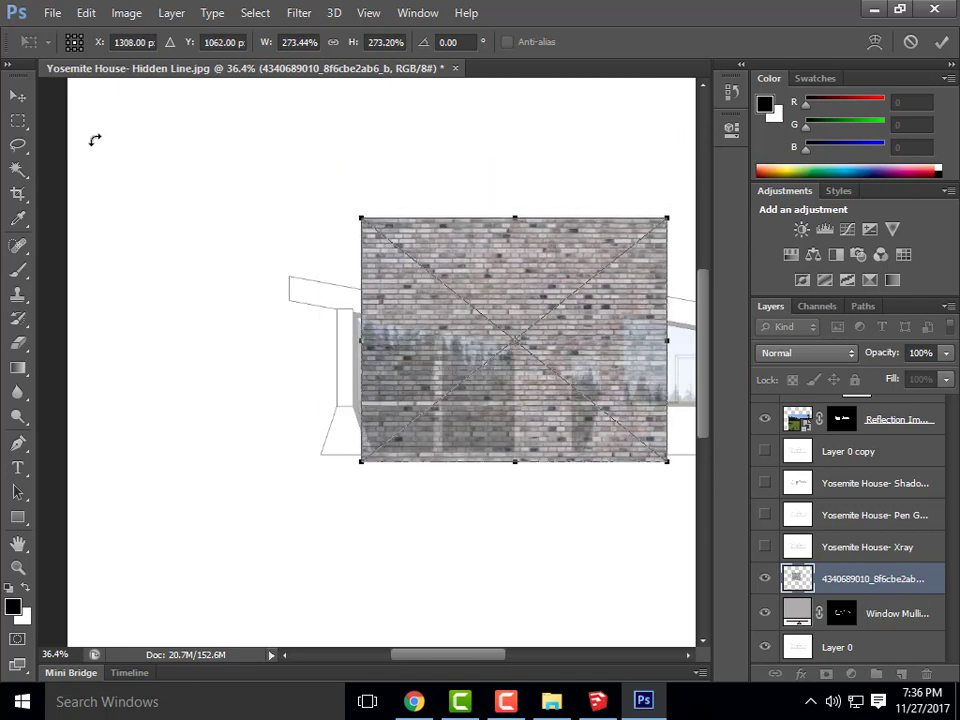
click(30, 103)
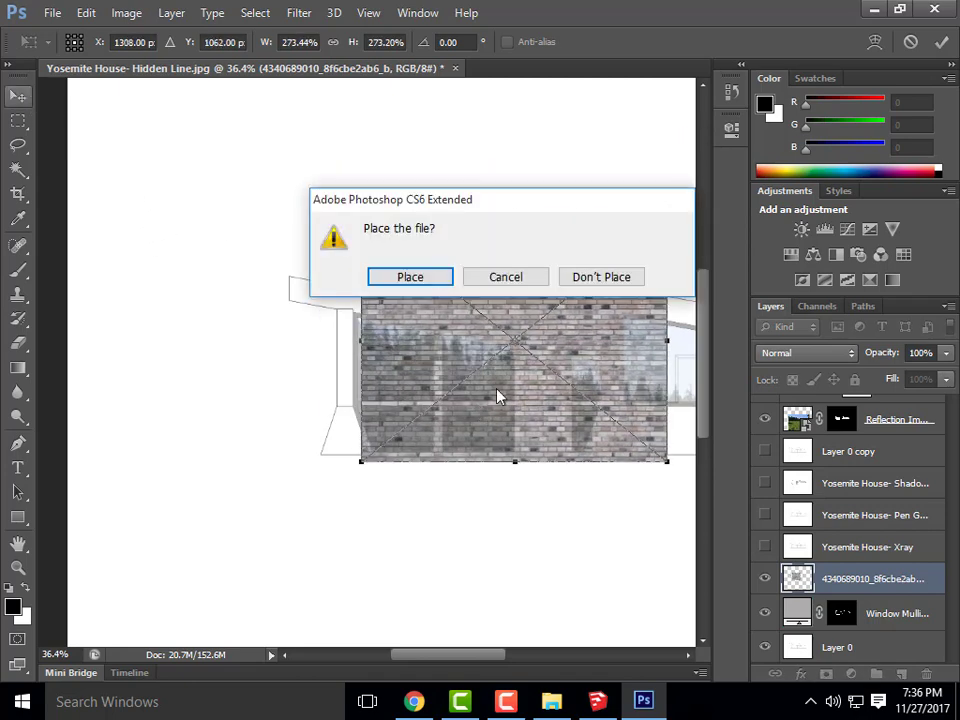
click(437, 280)
drag(463, 435, 406, 427)
- Duplicate the brick image layer and move the copy directly beside the original to cover the right house section
scroll(225, 446, down, 5)
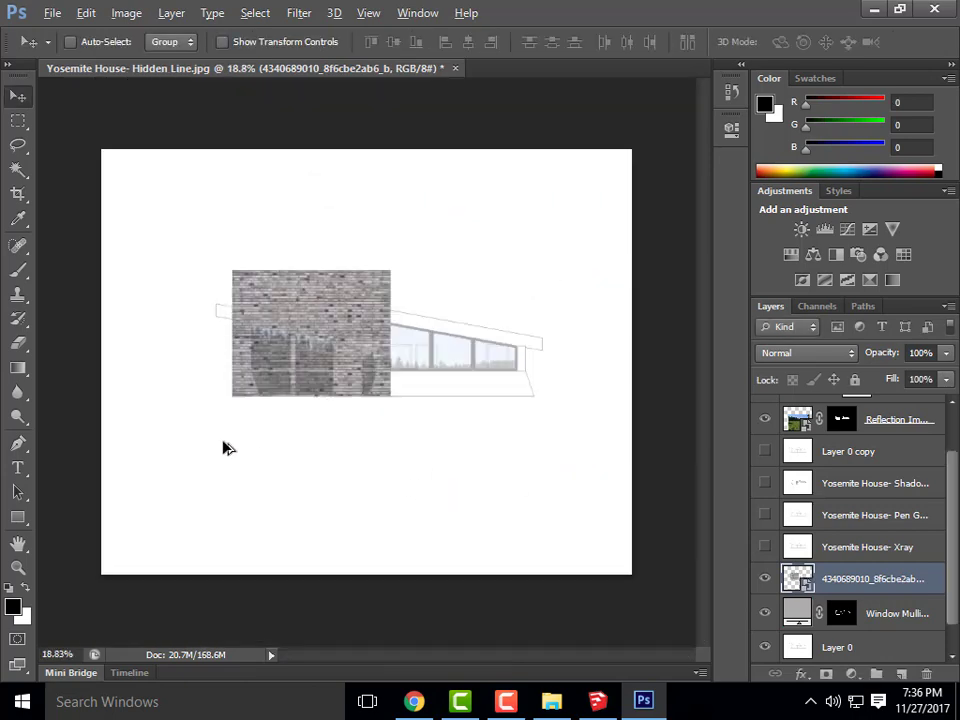
scroll(445, 398, up, 3)
right_click(868, 580)
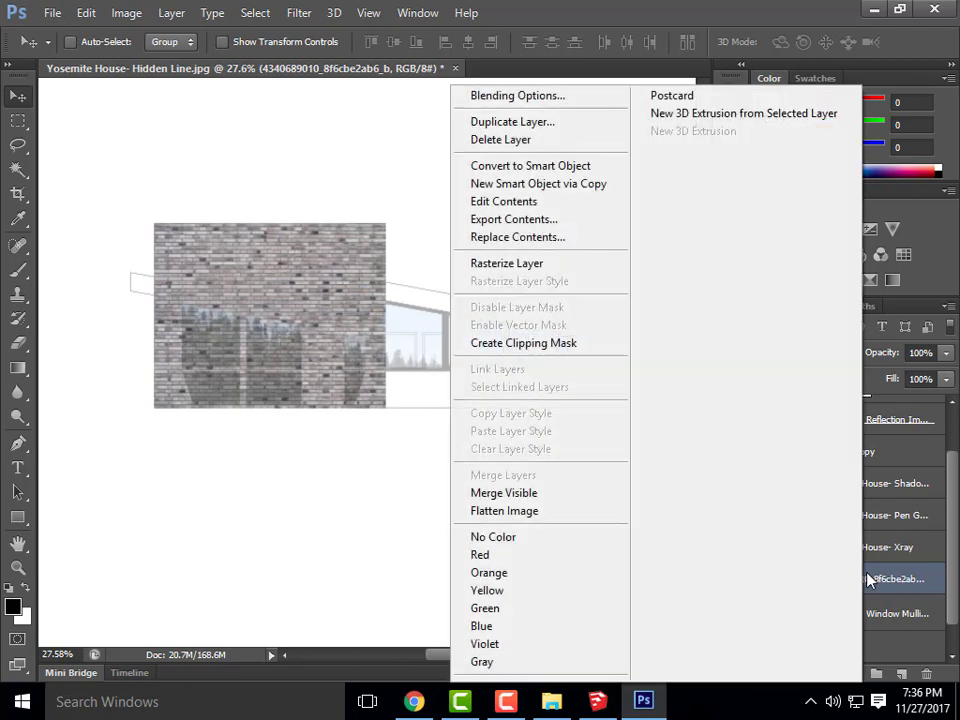
click(544, 124)
click(627, 214)
drag(332, 332, 568, 339)
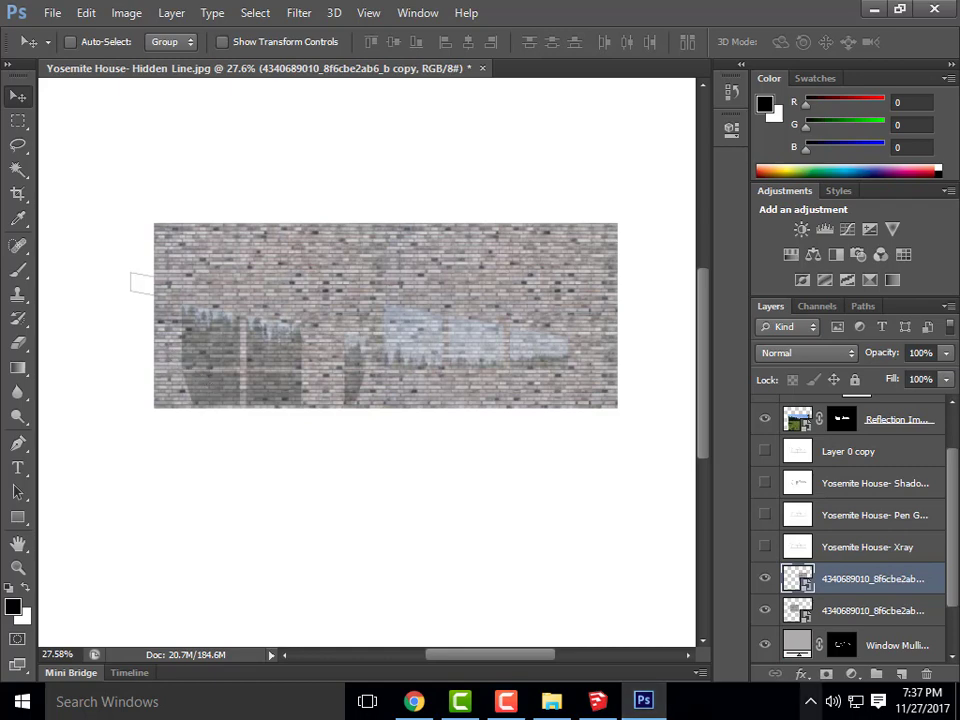
- Select both brick image layers and rasterize them
shift+click(895, 607)
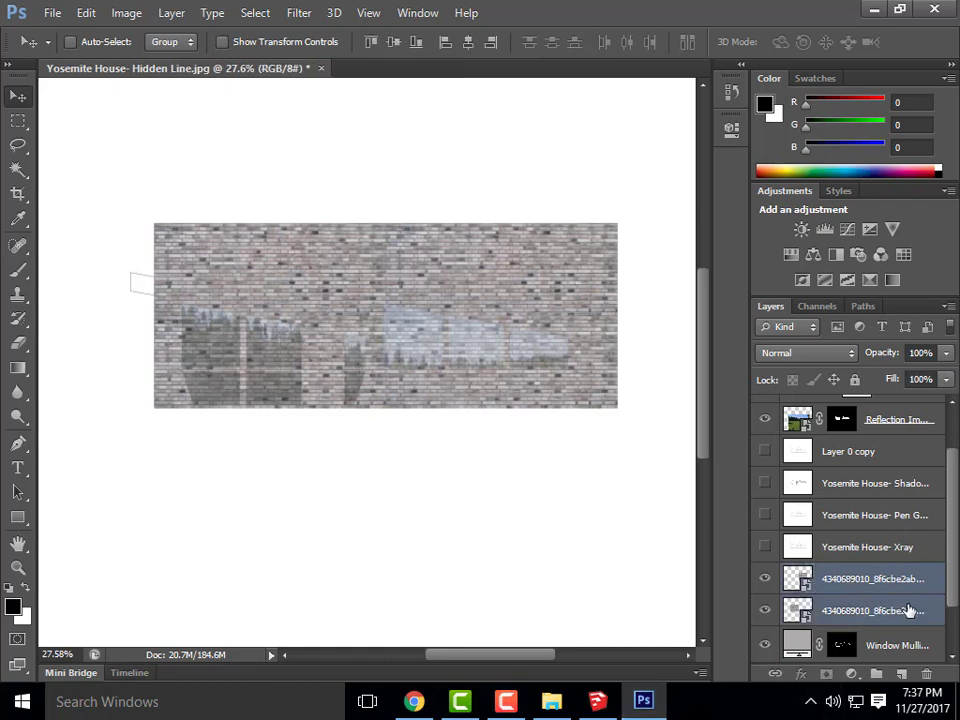
right_click(879, 608)
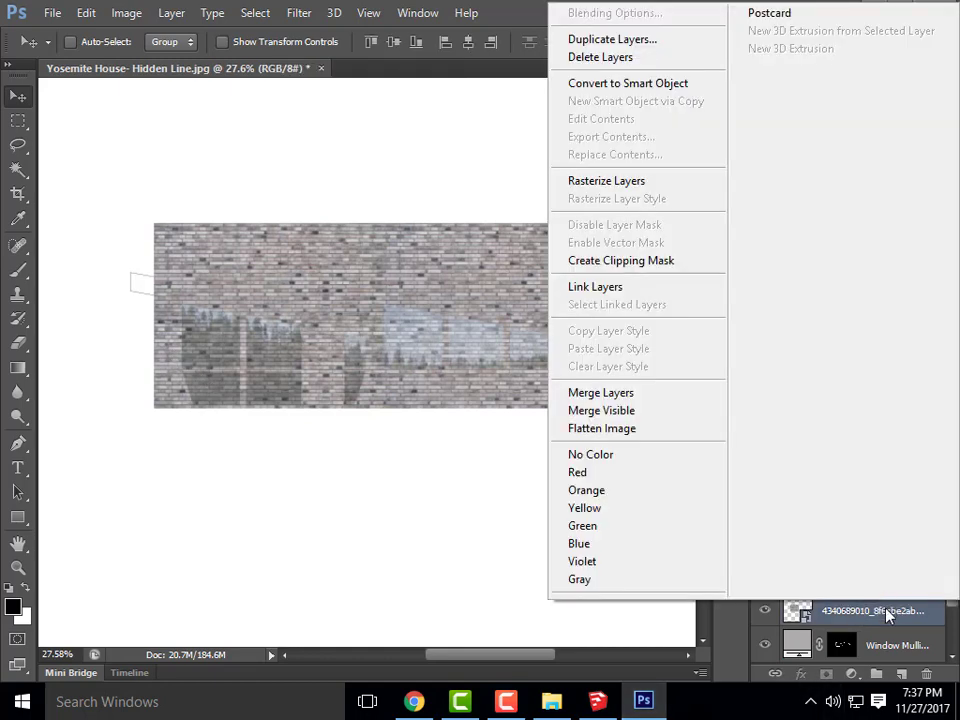
key(Escape)
right_click(866, 586)
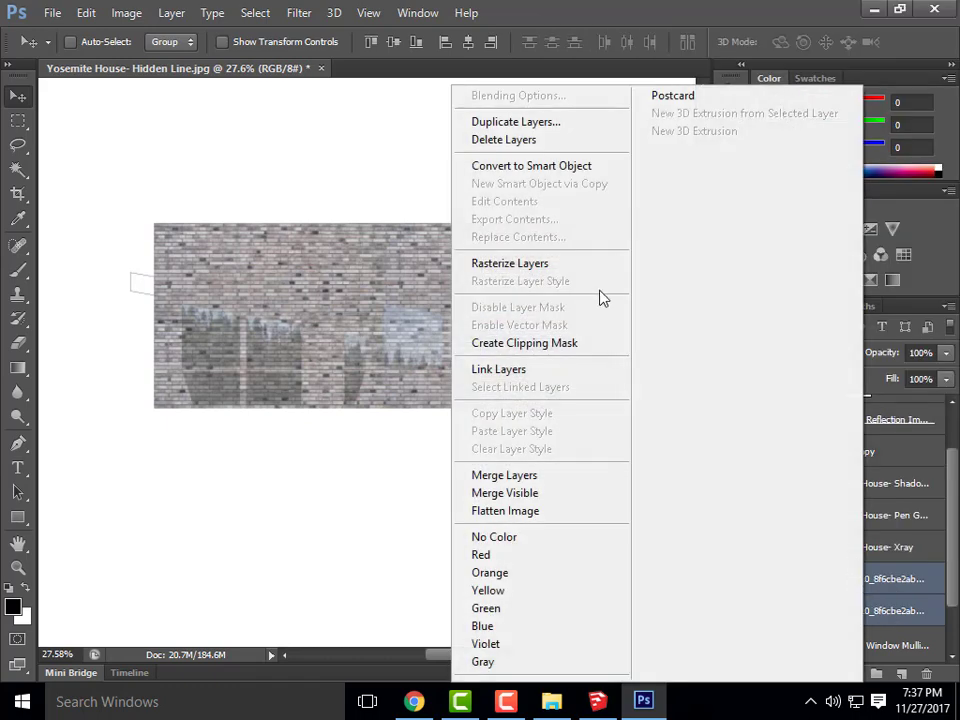
click(591, 264)
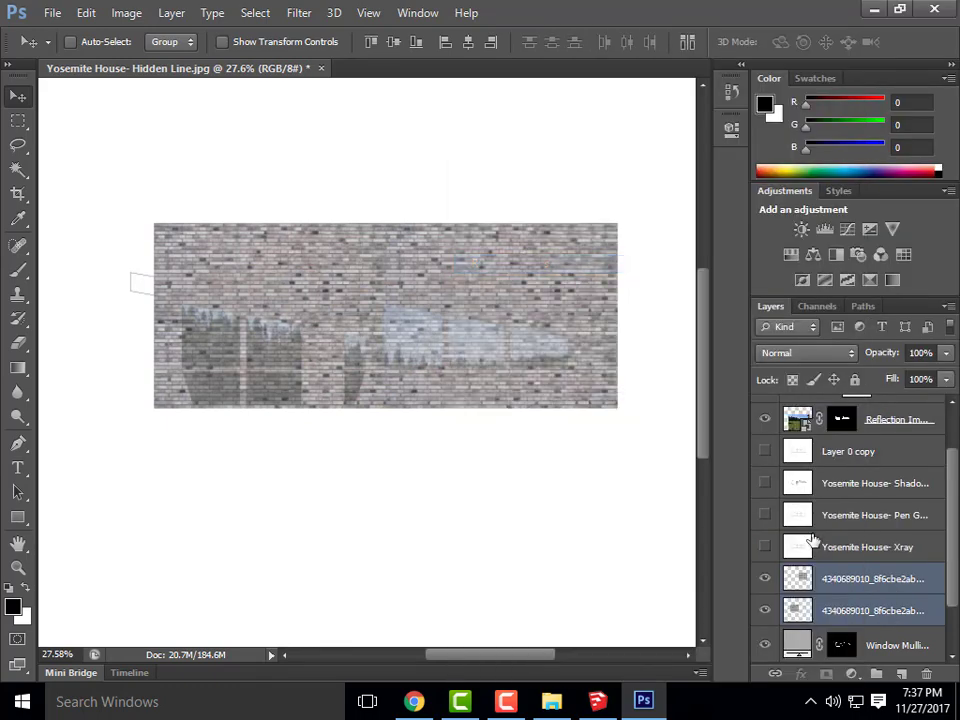
- Merge the two selected brick image layers into one layer and rename it "Brick Texture"
right_click(848, 580)
click(565, 477)
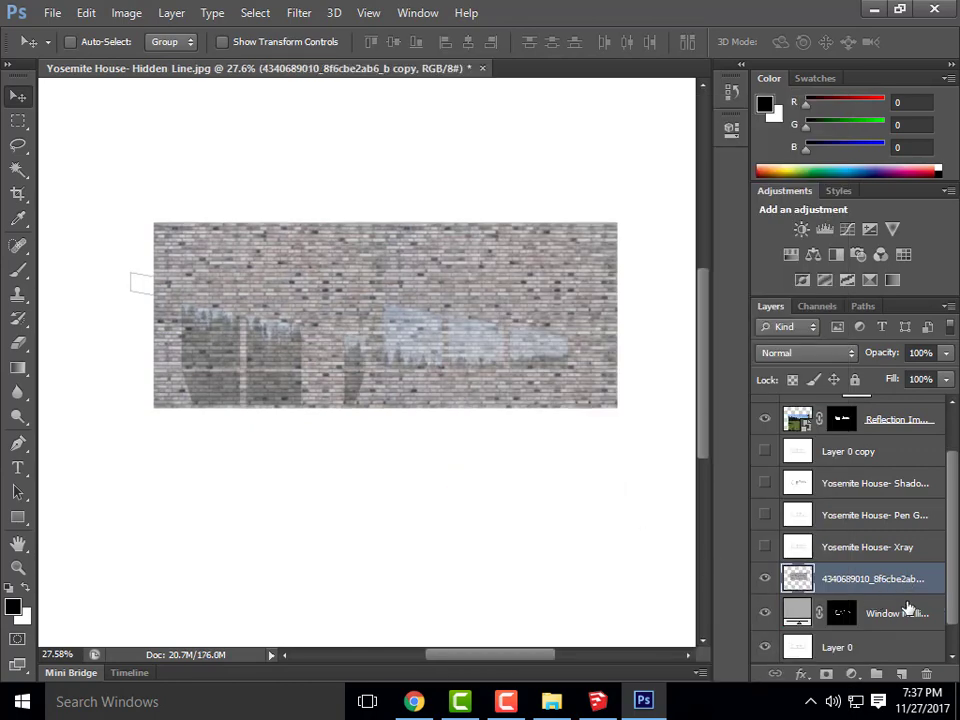
double_click(876, 579)
text(Brick Texture)
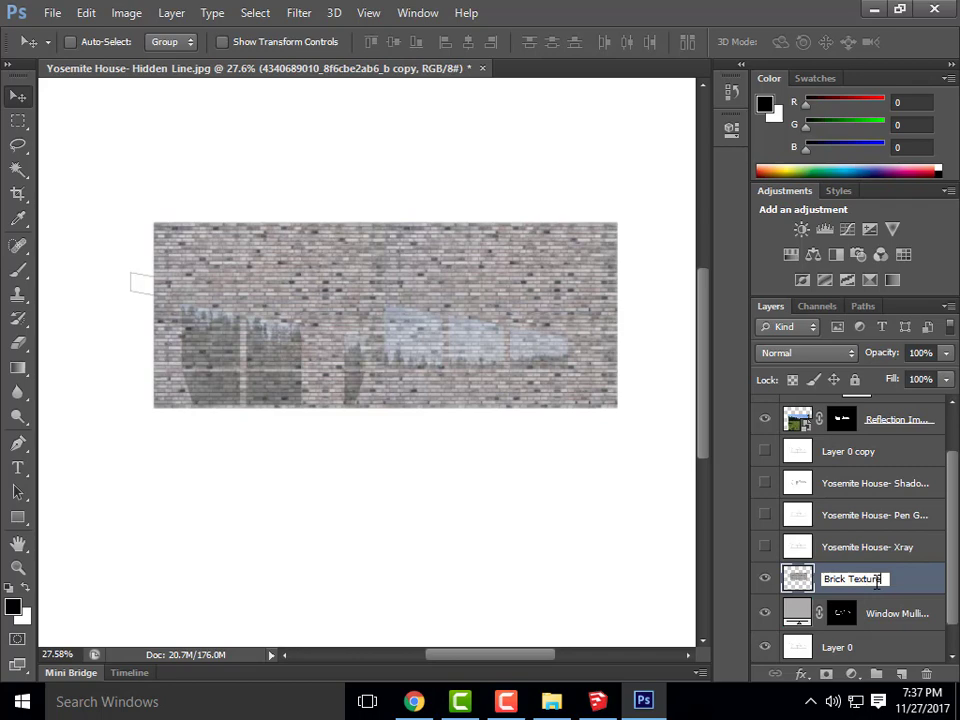
key(Return)
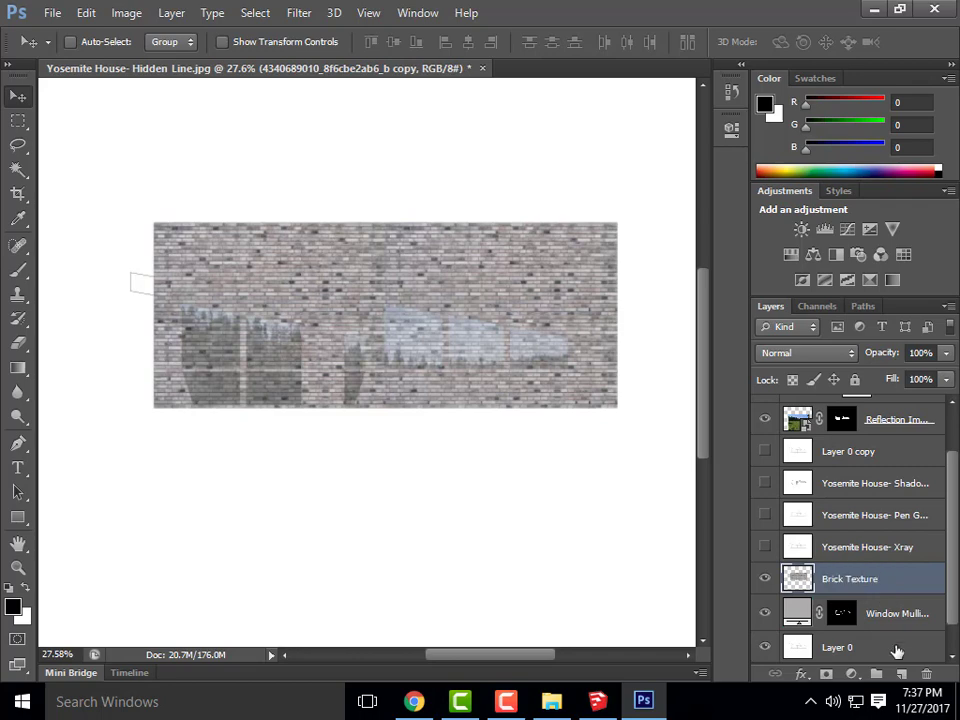
- Move the Brick Texture layer directly above Layer 0 copy, make Layer 0 copy visible and hide the brick
click(896, 647)
click(868, 579)
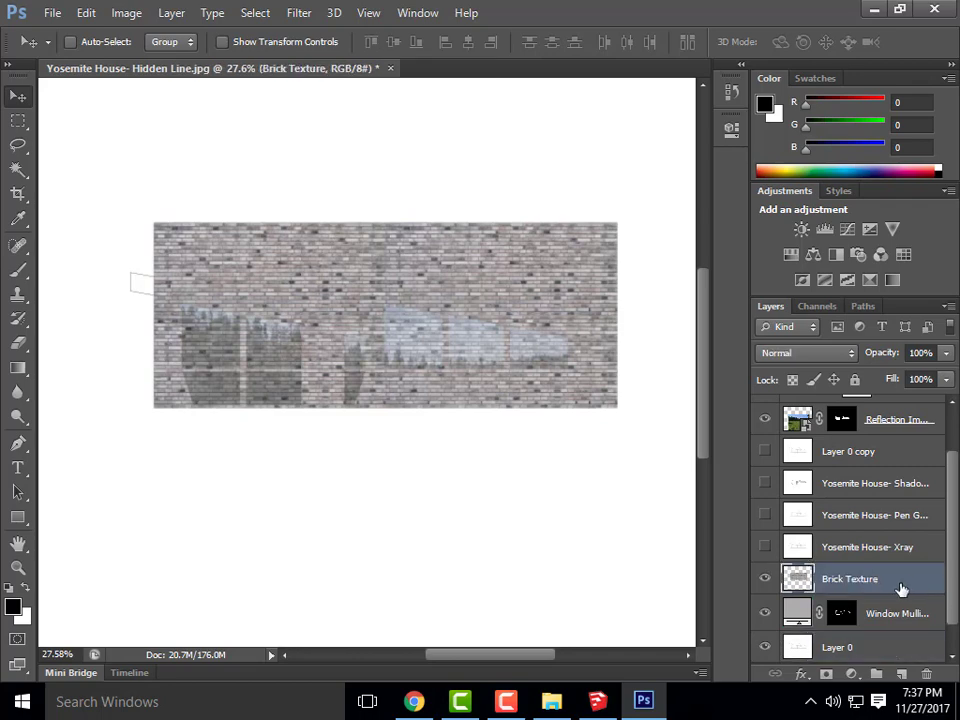
scroll(890, 590, up, 2)
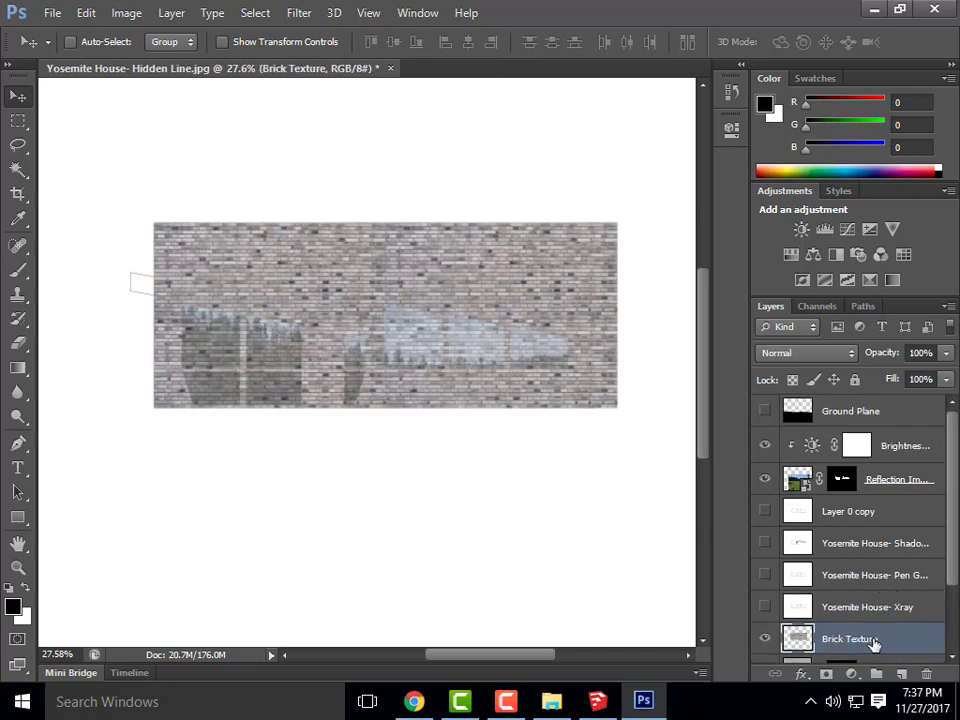
drag(872, 645, 870, 507)
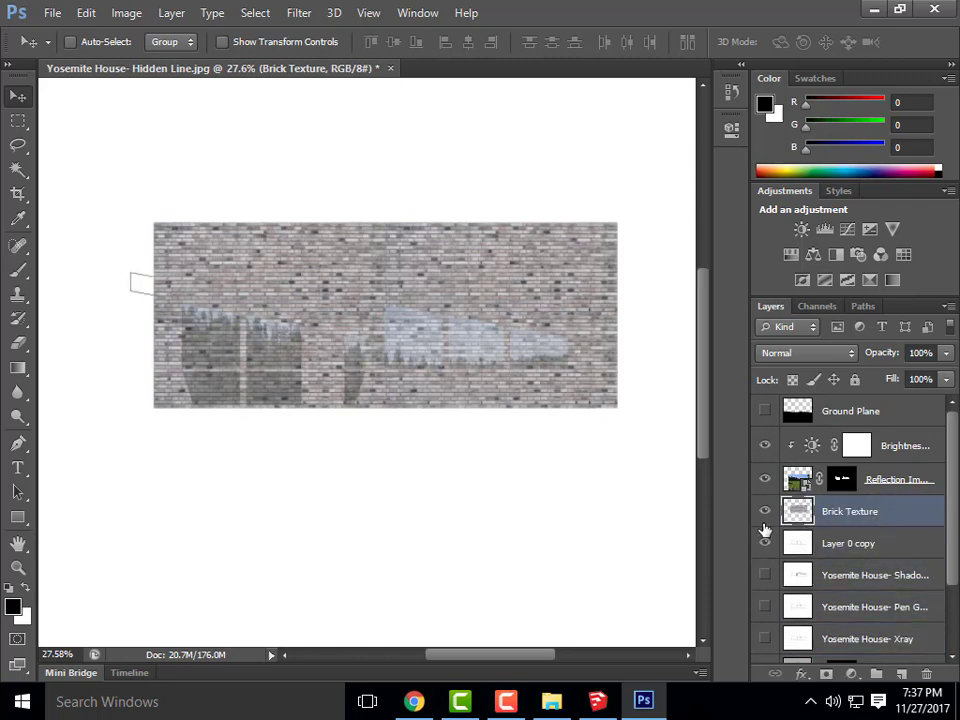
click(765, 511)
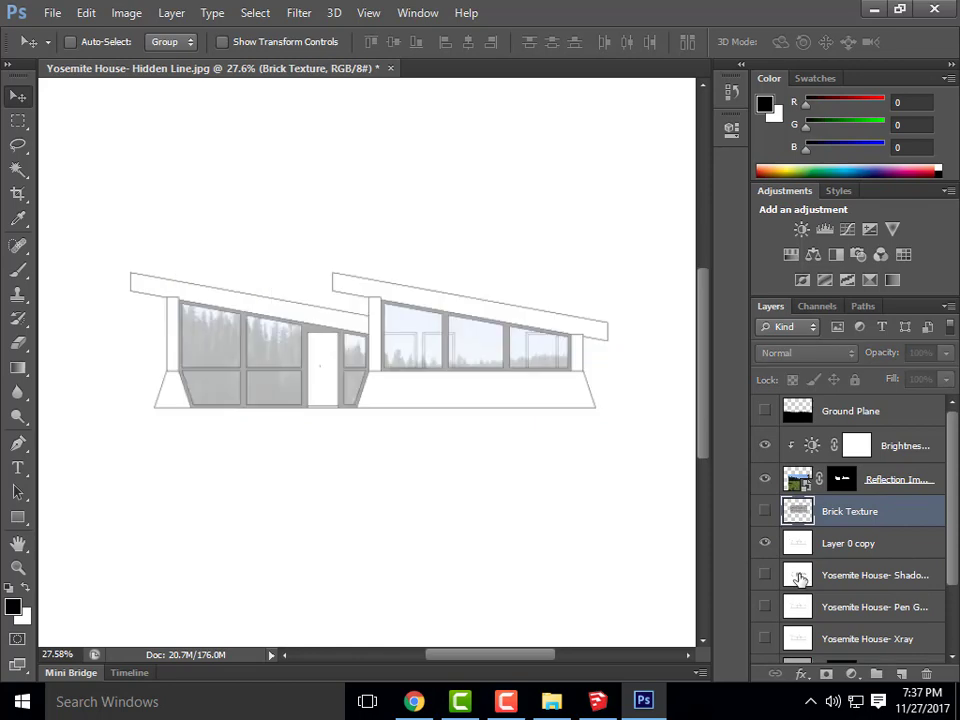
- Select the left and right sloped base wall areas together with the Magic Wand on Layer 0 copy
click(18, 168)
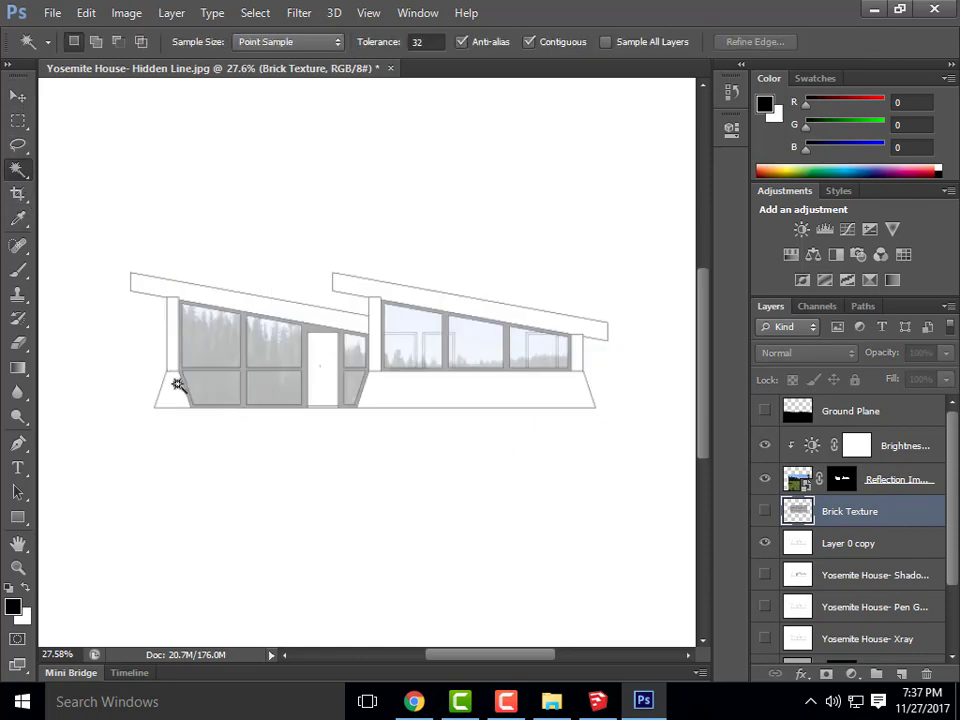
click(175, 389)
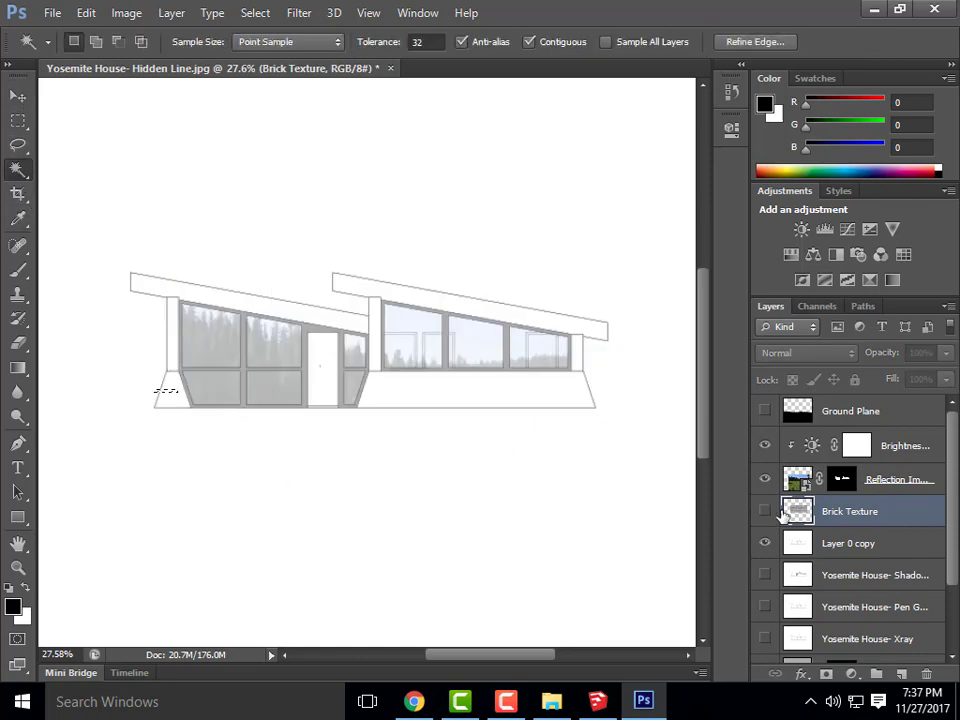
click(842, 552)
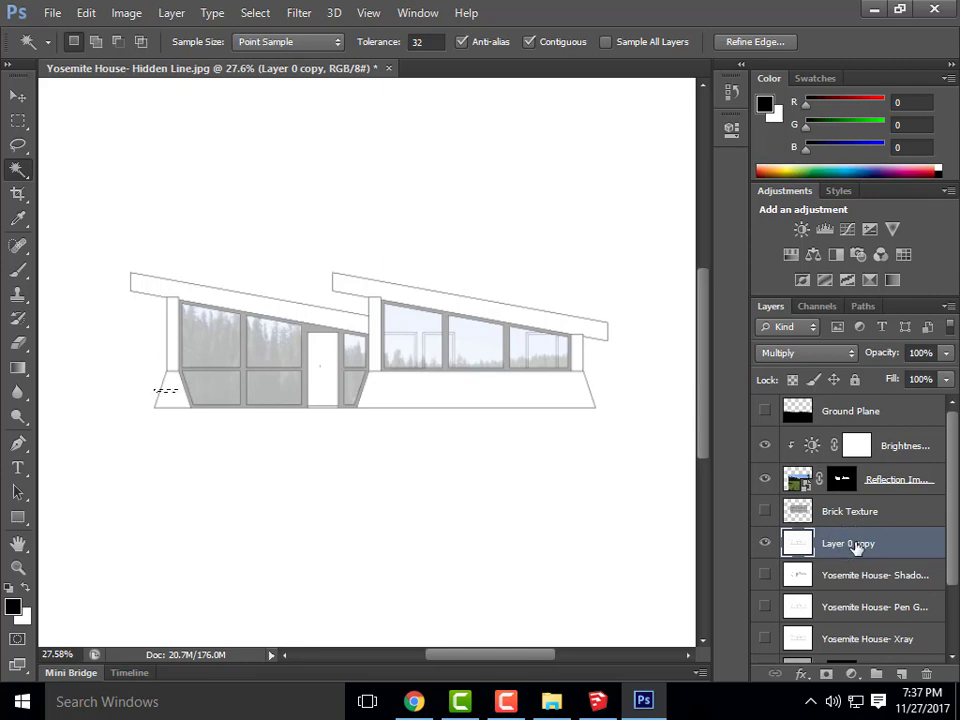
key(ctrl+d)
click(172, 404)
shift+click(420, 396)
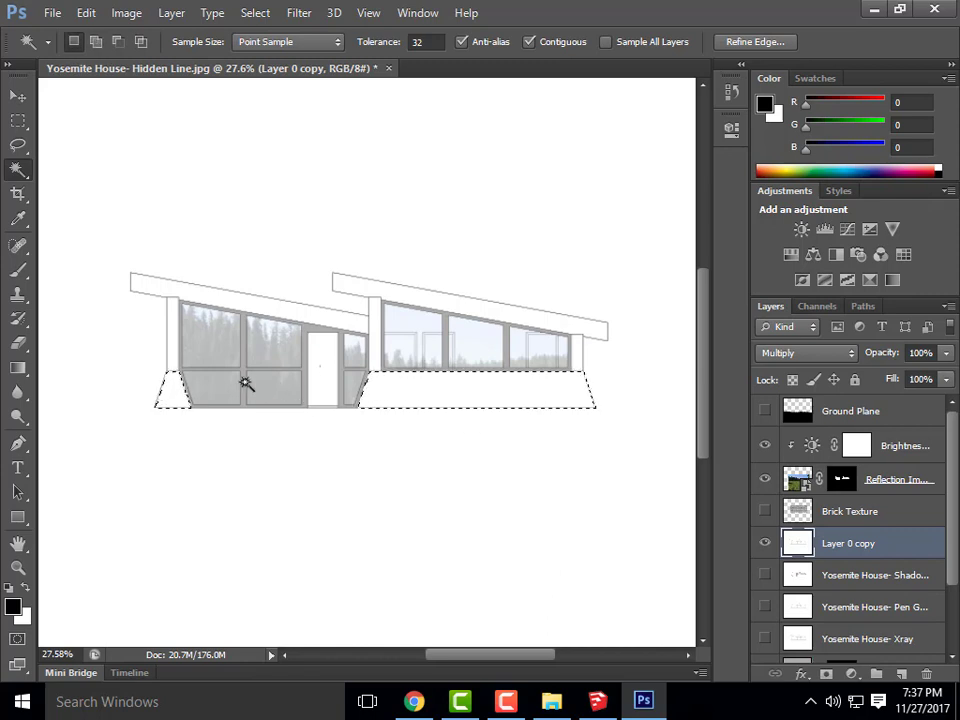
- Show the Brick Texture layer again and mask it to the selected base wall areas
click(848, 511)
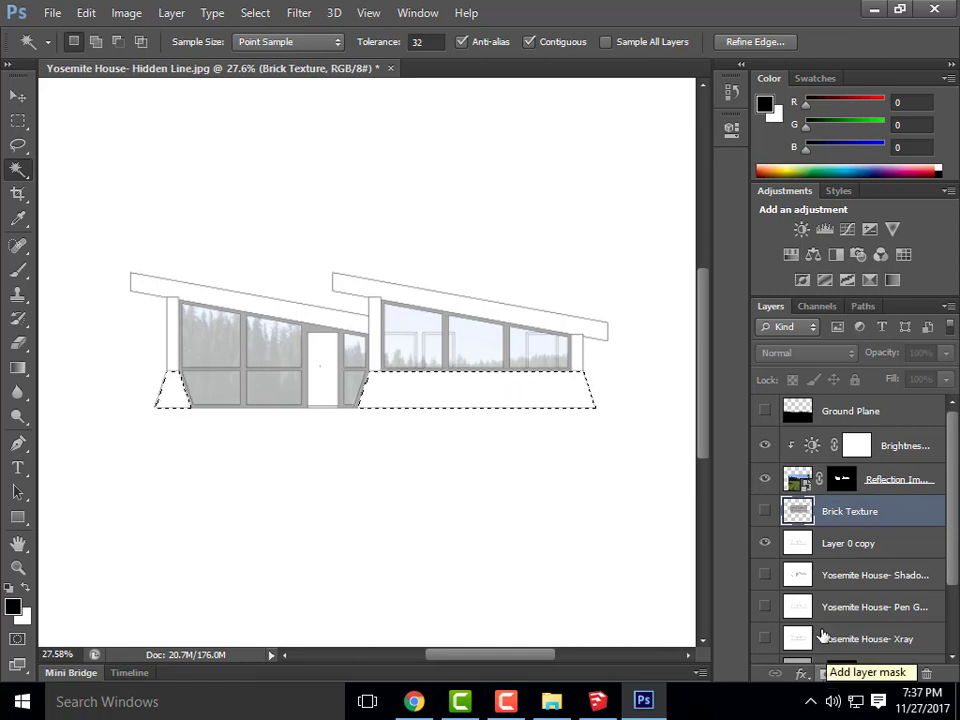
click(765, 511)
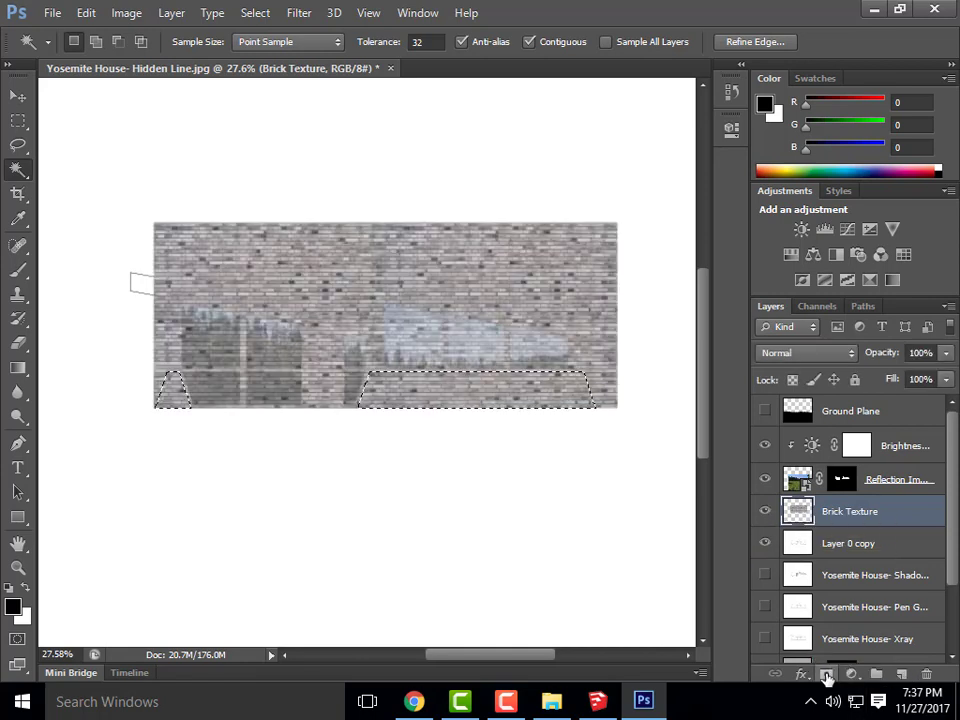
click(826, 676)
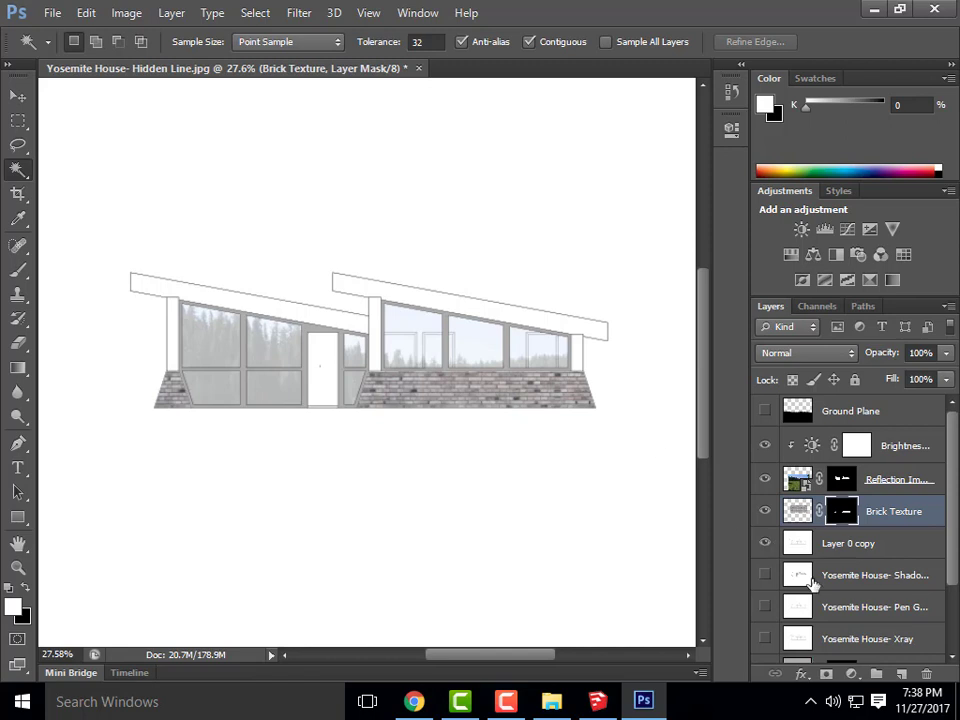
- Turn on the visibility of the Yosemite House- Shadows layer
scroll(872, 533, down, 2)
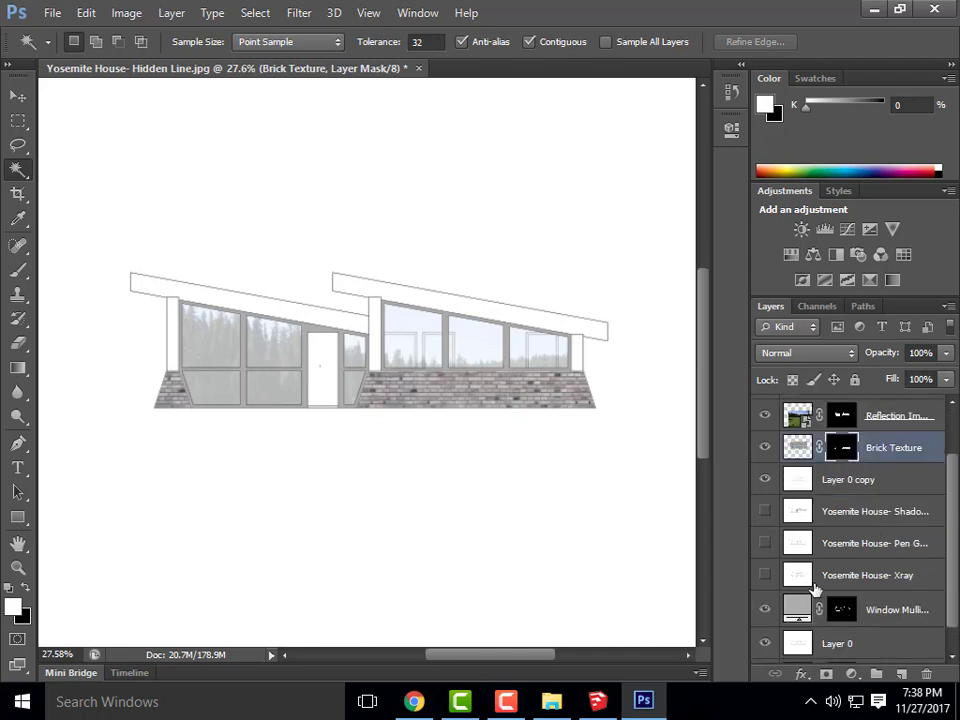
click(764, 511)
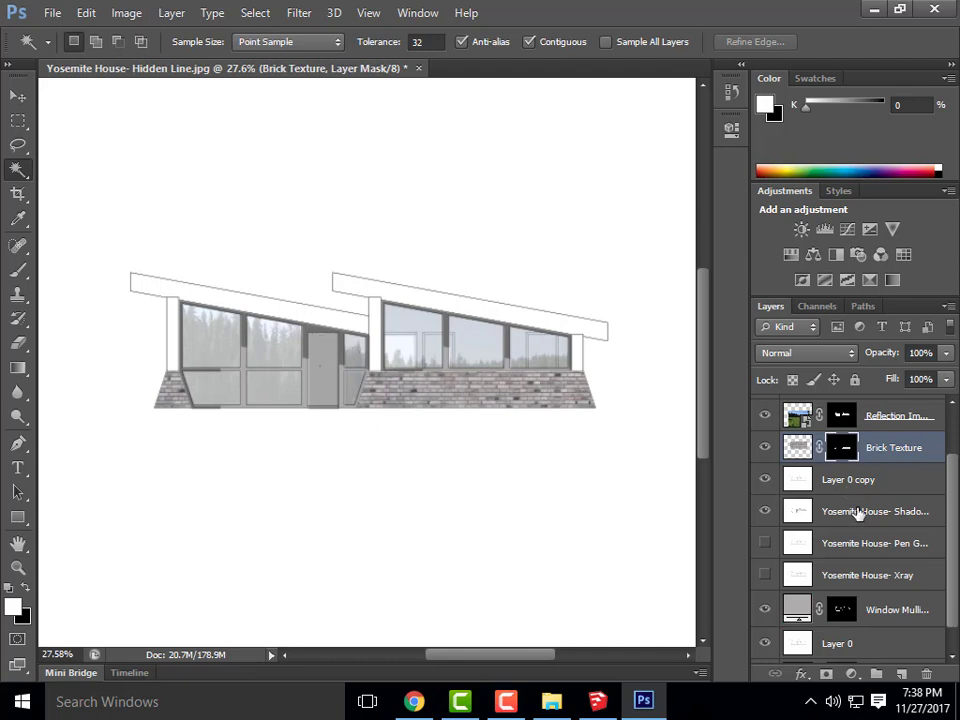
scroll(895, 545, up, 2)
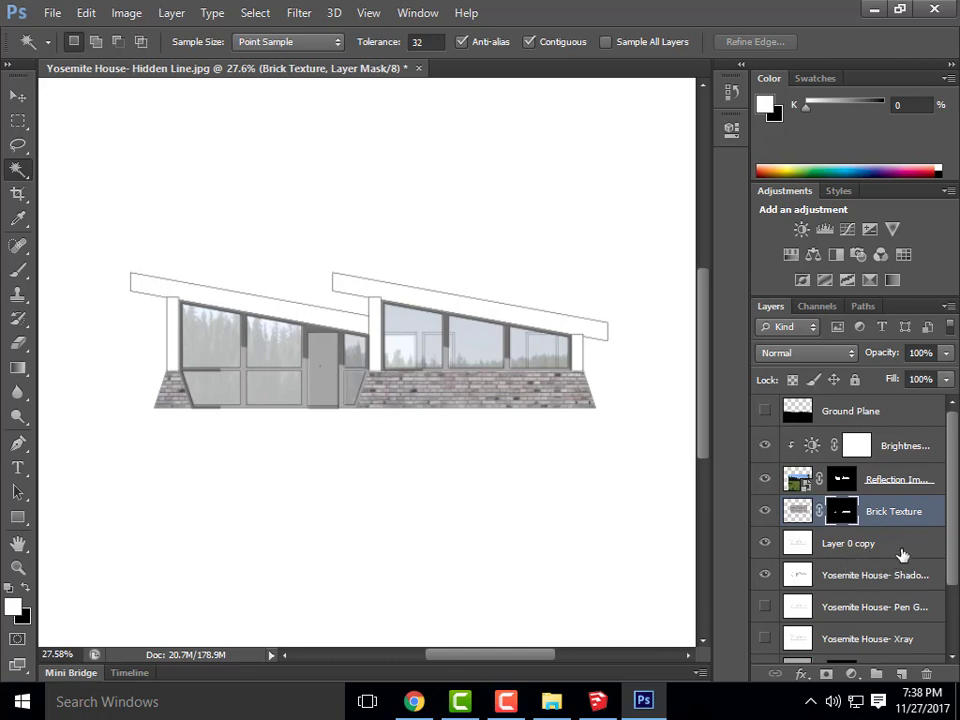
scroll(880, 540, down, 1)
scroll(890, 560, down, 2)
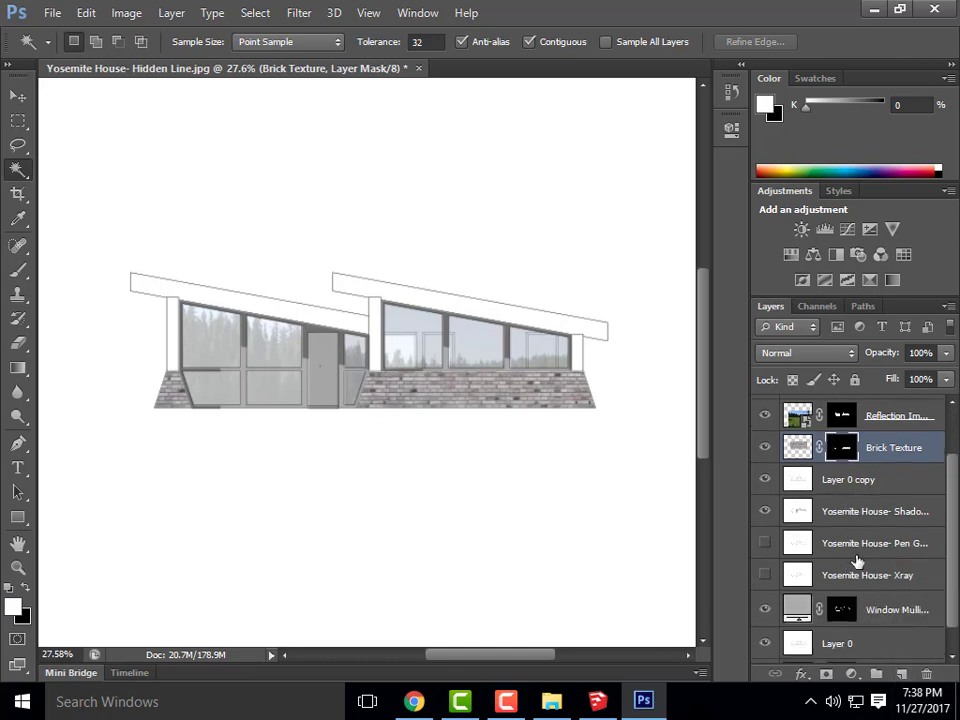
- Add an Overlay layer filled with 50% gray above the Yosemite House- Shadows layer and clip it to that layer
click(888, 494)
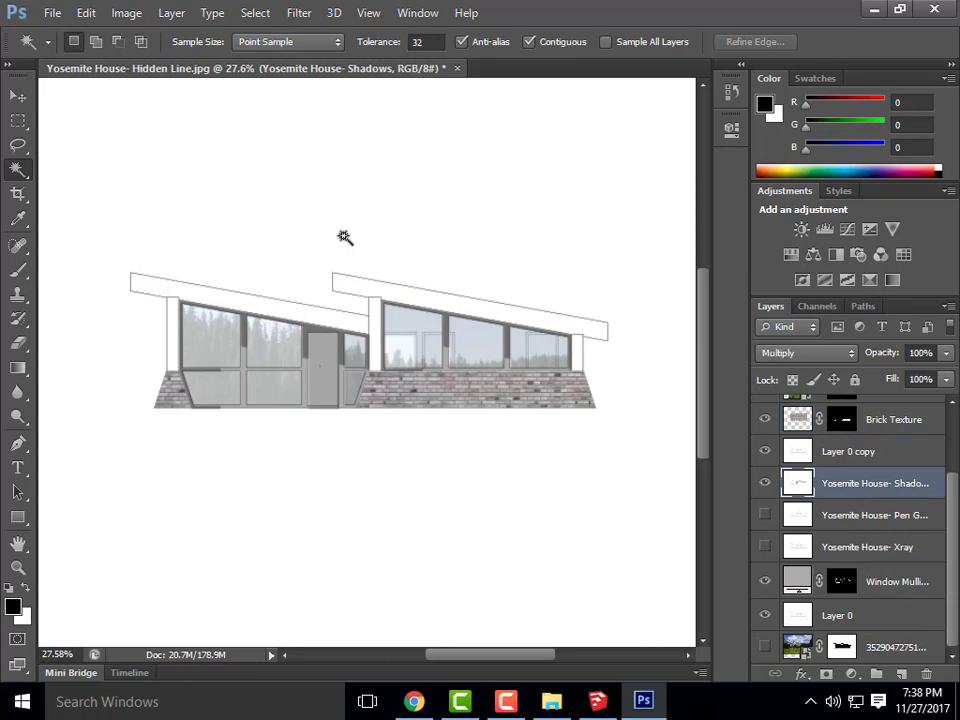
click(170, 13)
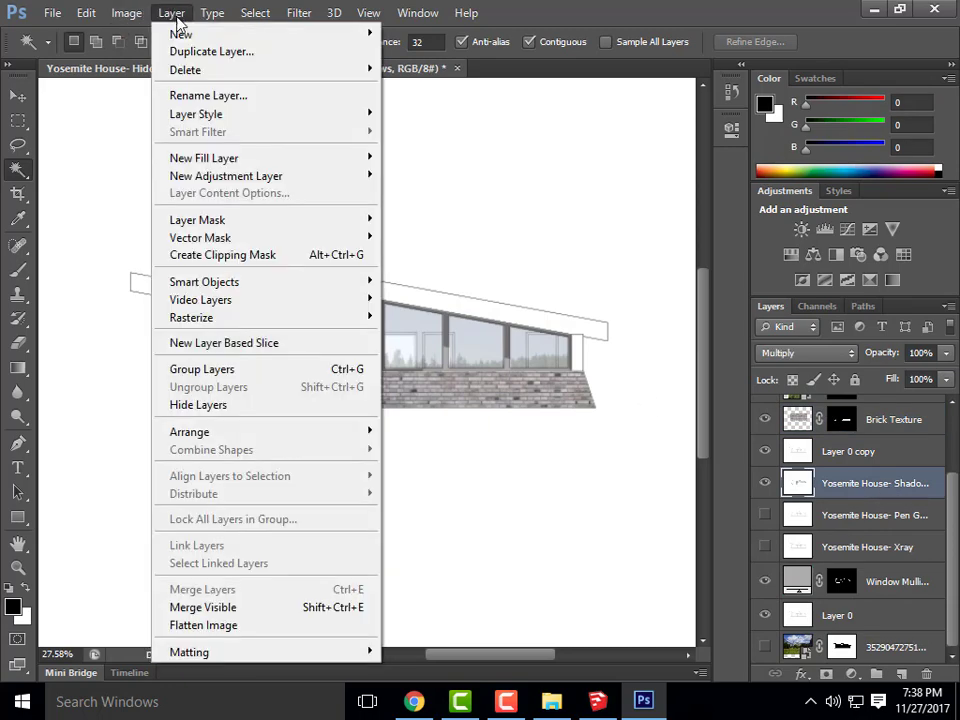
mouse_move(182, 34)
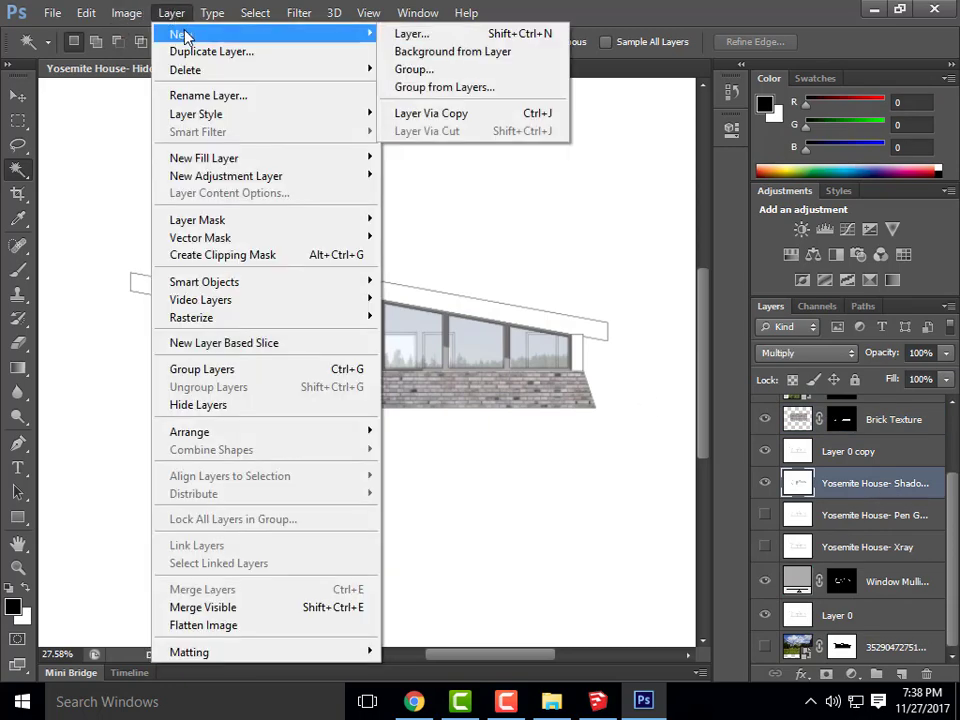
click(427, 36)
click(382, 297)
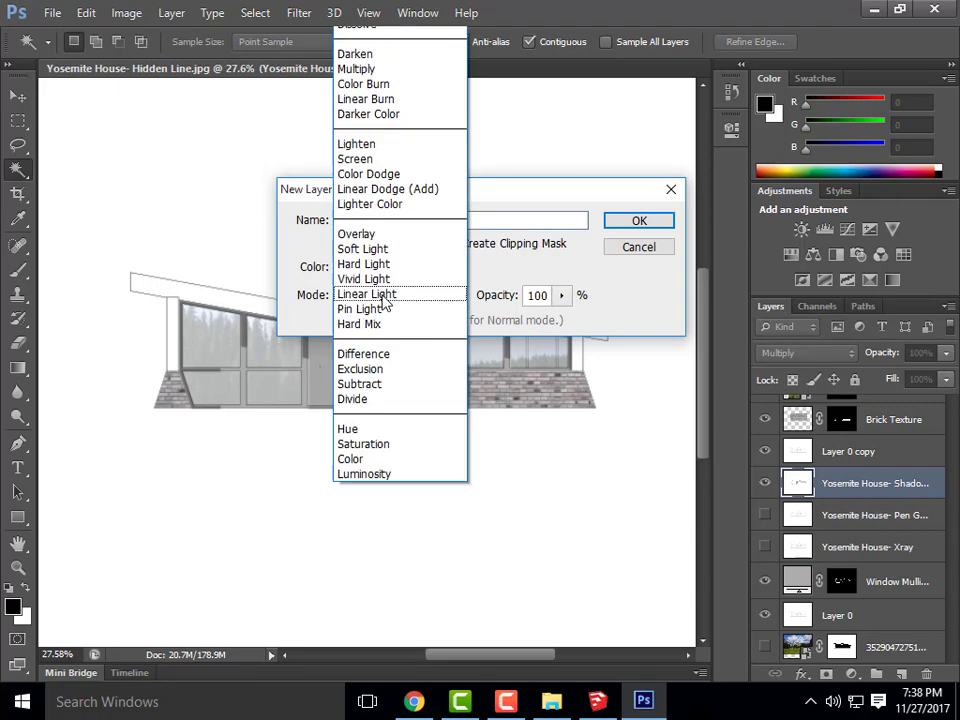
click(380, 237)
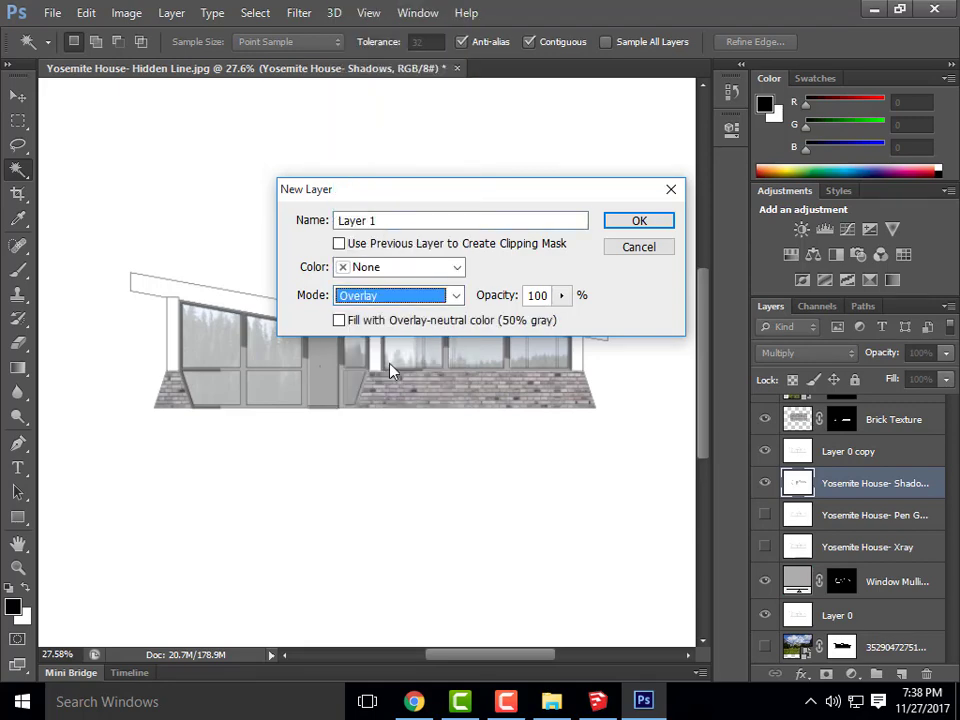
click(339, 321)
click(657, 226)
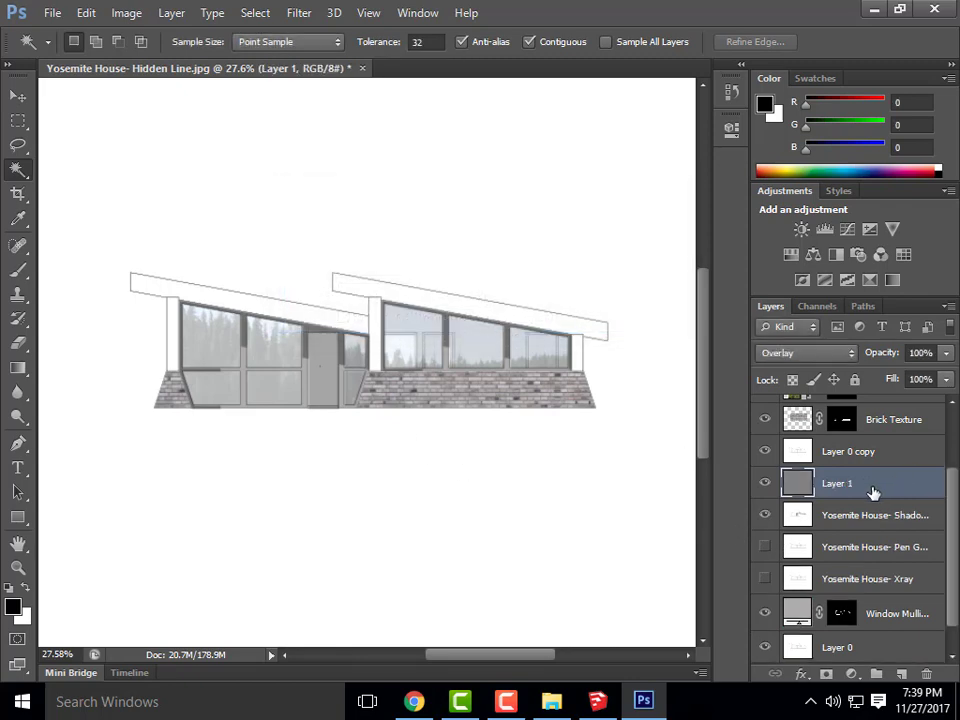
key(ctrl+alt+g)
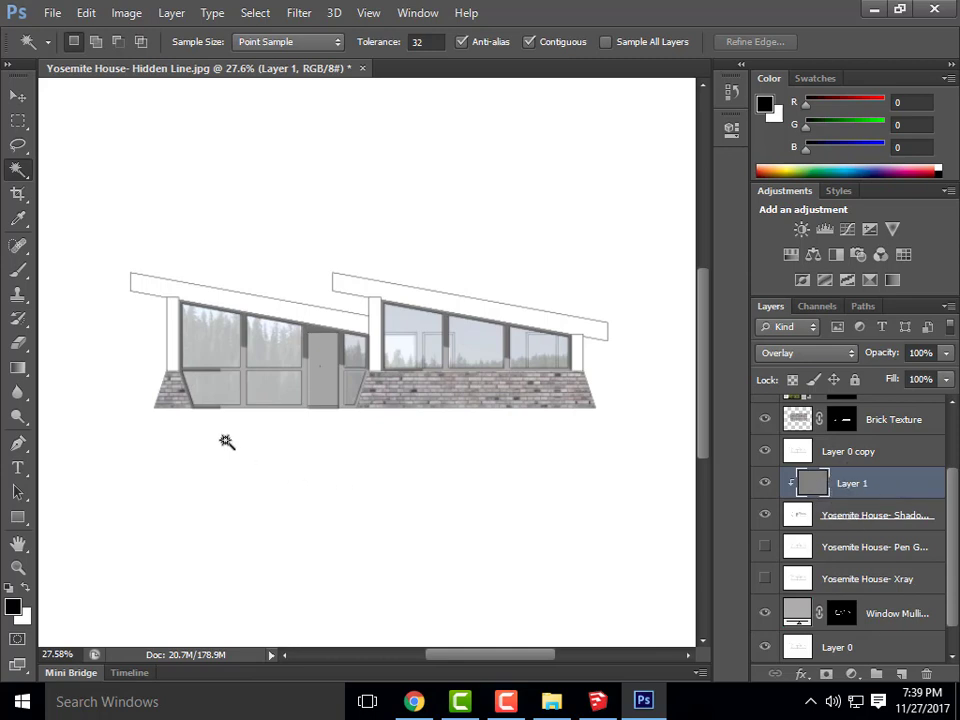
- Set up the Burn tool with a soft 96 px brush for shading the left house section's shadows
scroll(135, 295, up, 5)
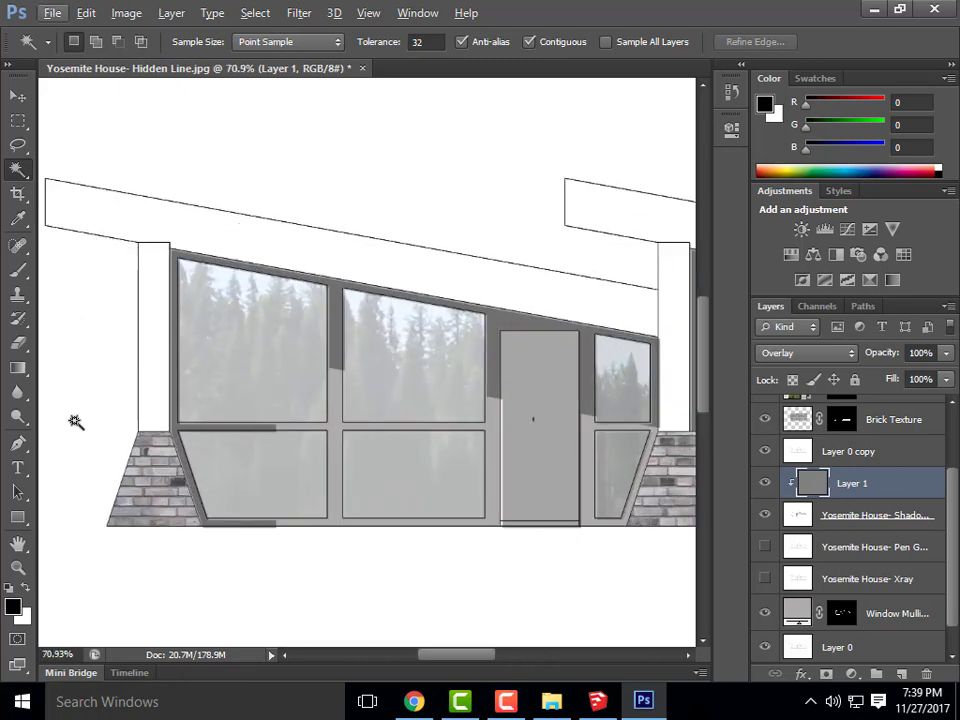
click(18, 392)
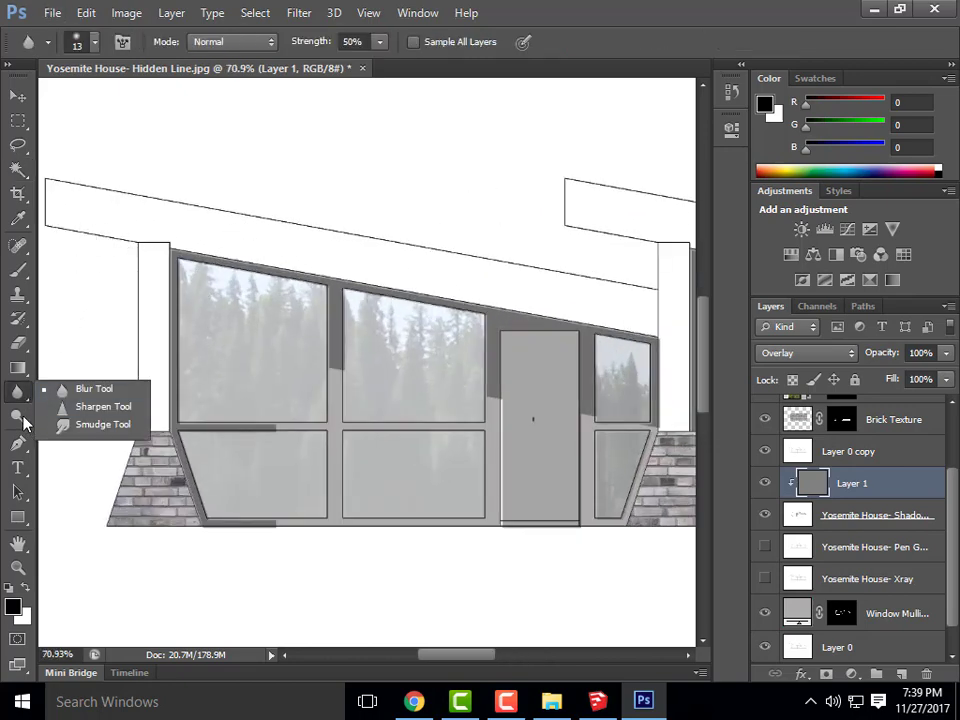
click(22, 420)
click(104, 440)
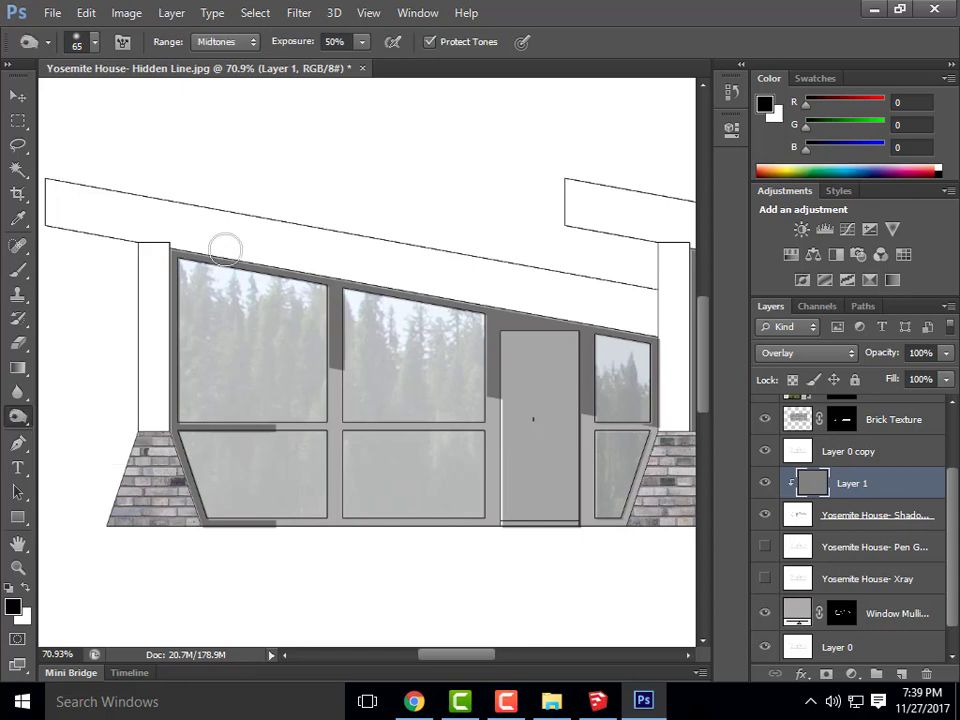
click(96, 42)
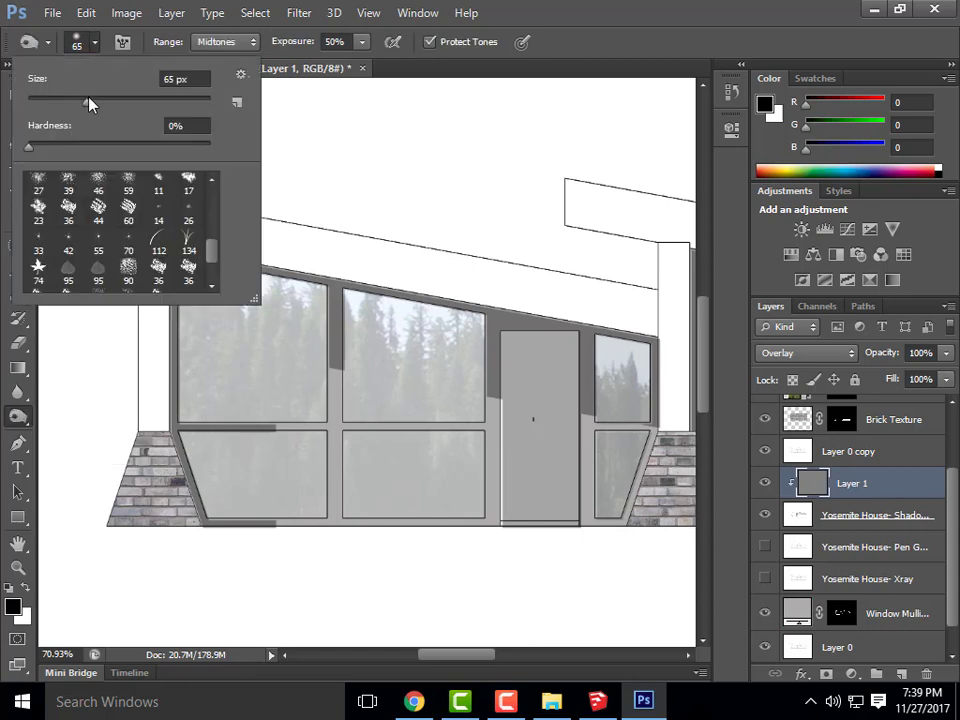
drag(88, 99, 111, 102)
drag(58, 150, 64, 150)
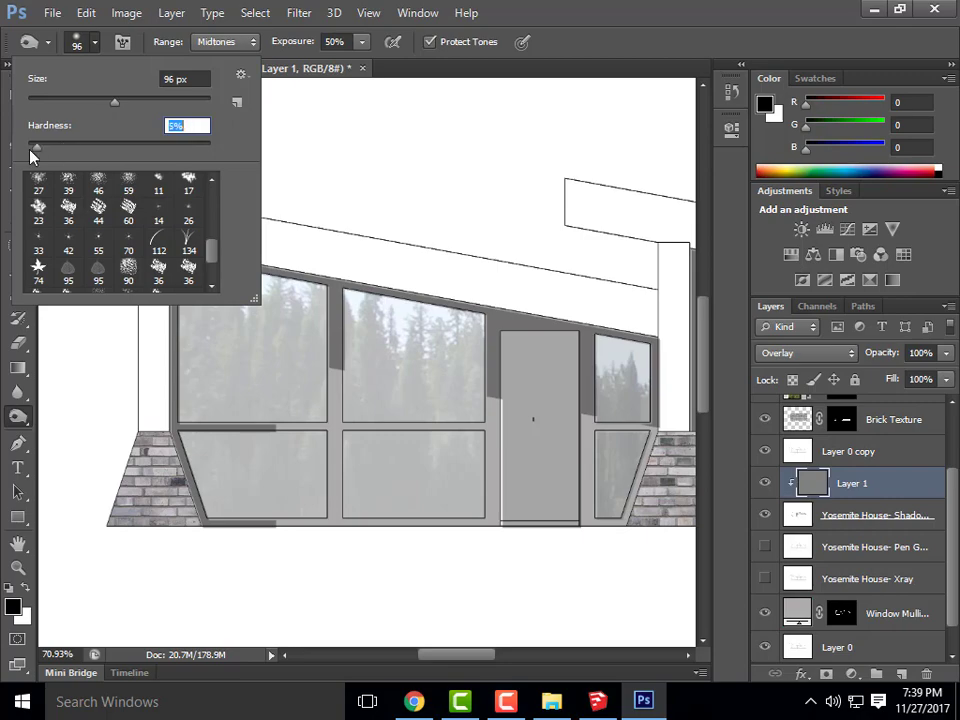
double_click(527, 6)
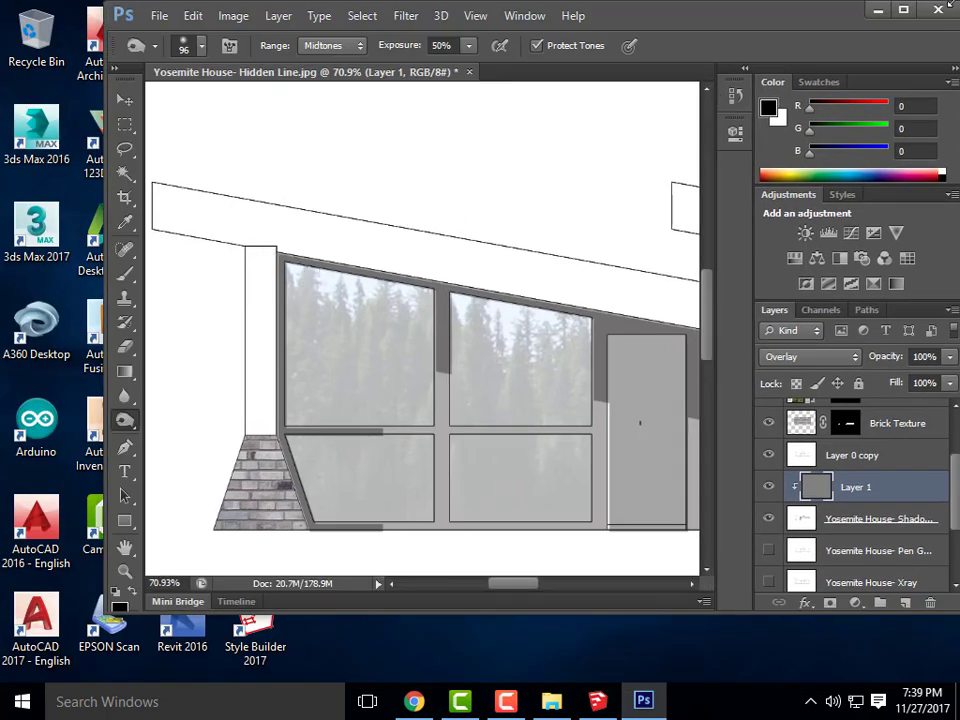
click(900, 11)
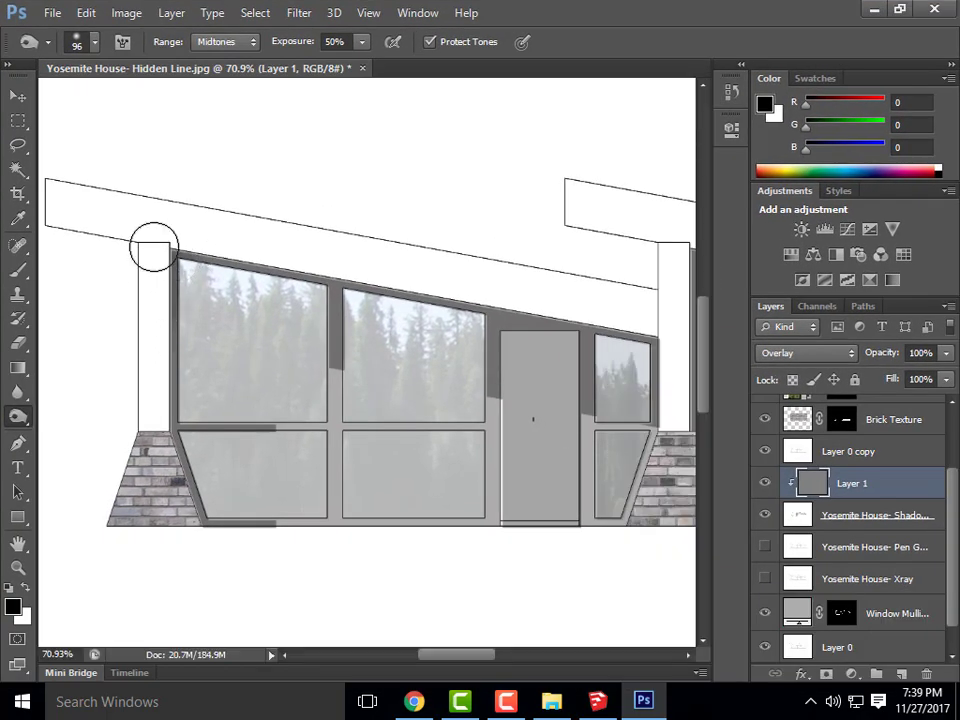
- Burn the shadow band under the sloping roof across the windows and door of the left and right house sections
click(187, 253)
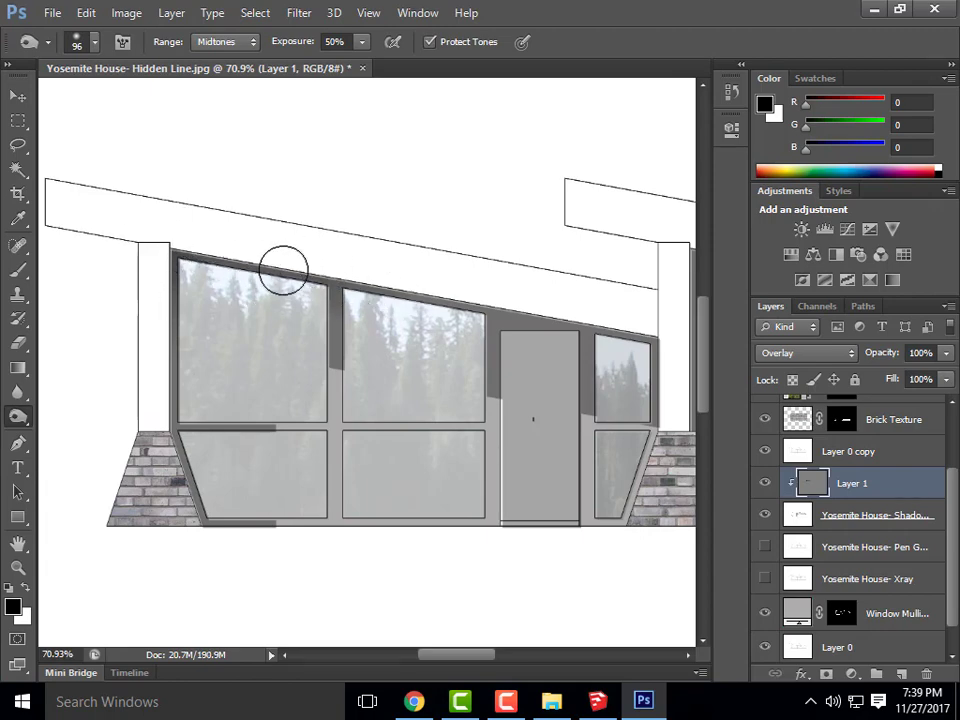
mouse_move(167, 279)
mouse_down()
mouse_move(224, 258)
mouse_move(420, 285)
mouse_move(547, 316)
mouse_move(374, 297)
mouse_move(555, 331)
mouse_move(236, 248)
mouse_move(632, 336)
mouse_move(540, 317)
mouse_move(598, 322)
mouse_move(636, 337)
mouse_move(654, 359)
mouse_move(642, 330)
mouse_move(458, 291)
mouse_move(636, 339)
mouse_up()
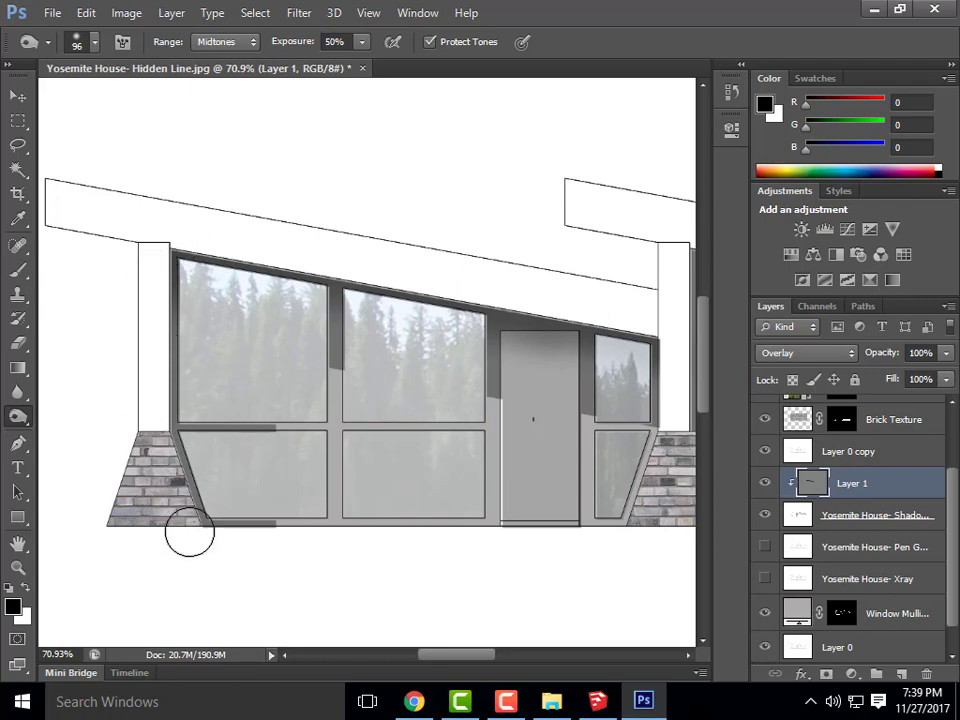
scroll(120, 379, down, 3)
scroll(495, 369, up, 4)
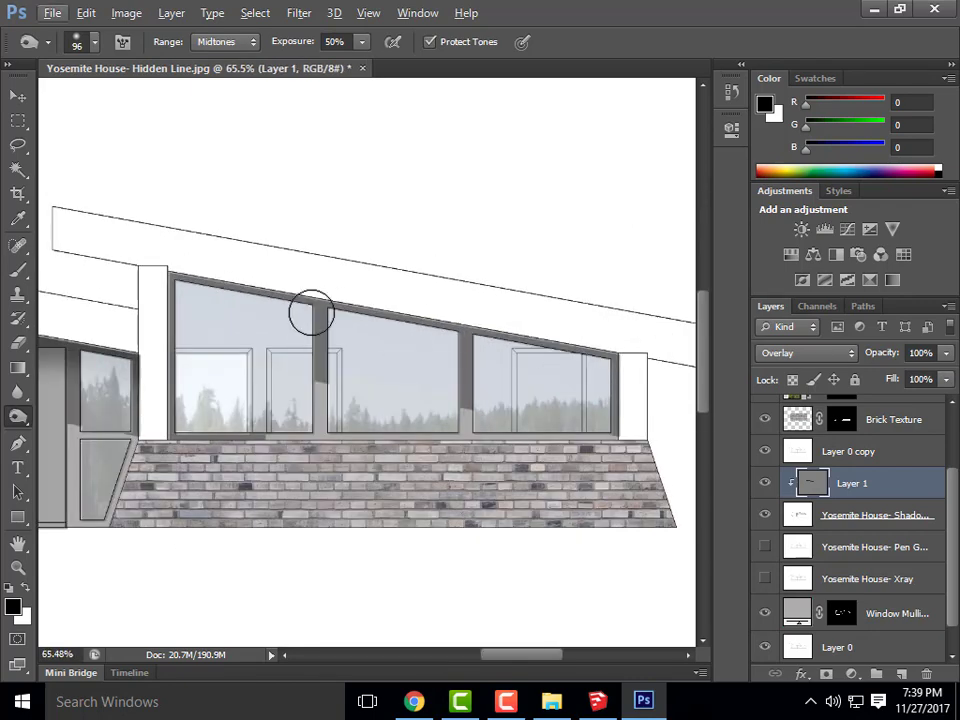
scroll(187, 291, down, 1)
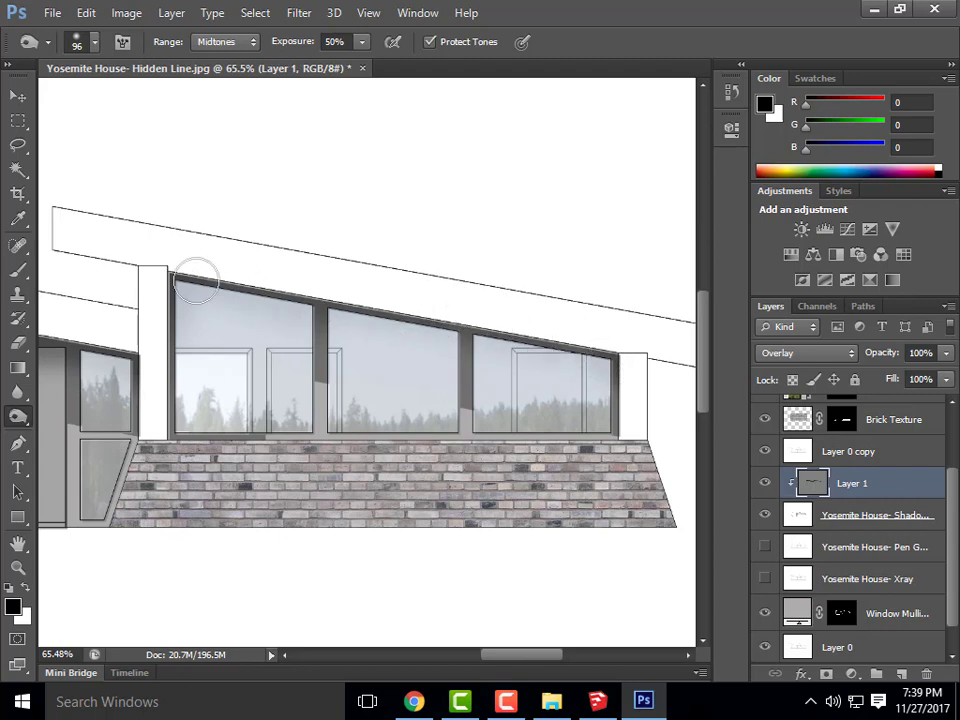
- Switch to the Dodge tool and enlarge its soft brush to 267 px at 0% hardness
scroll(437, 283, down, 5)
scroll(377, 336, up, 2)
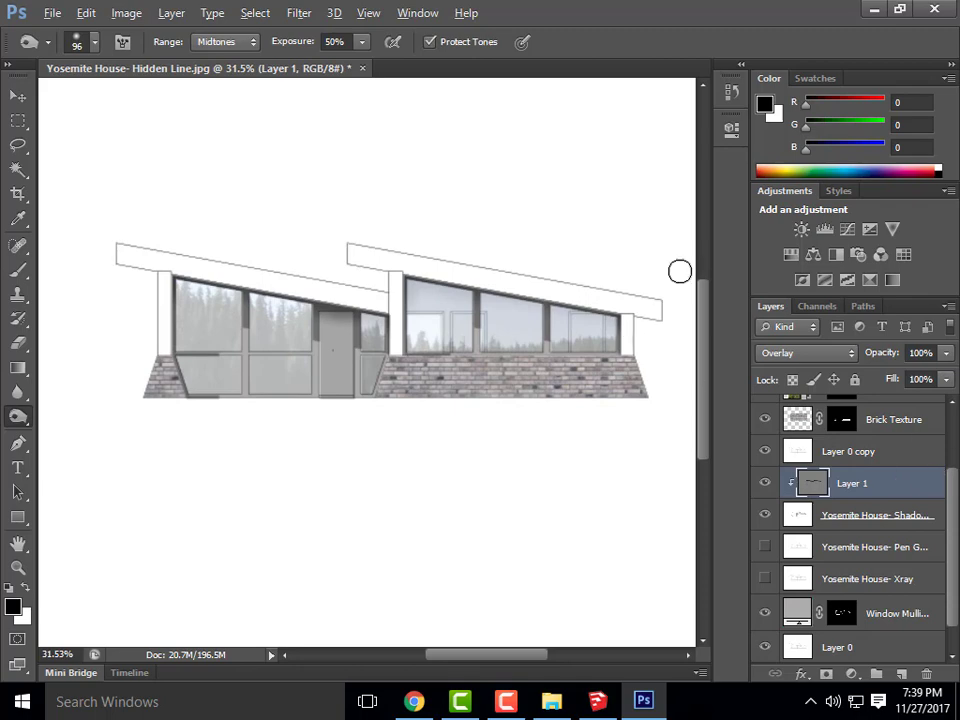
scroll(497, 336, up, 3)
scroll(486, 381, up, 1)
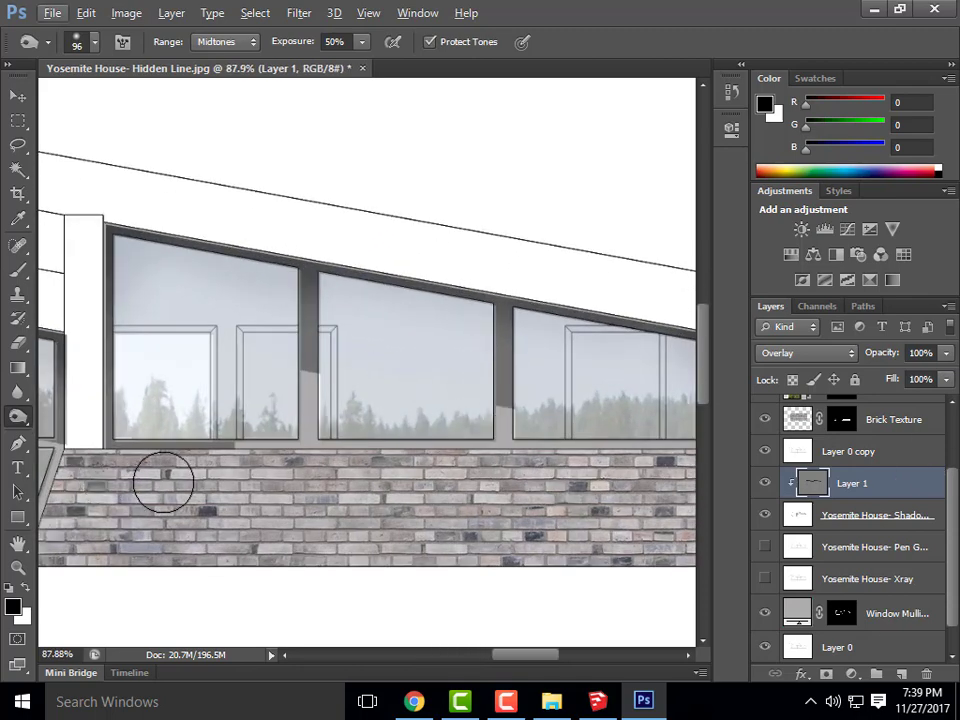
right_click(19, 418)
click(100, 413)
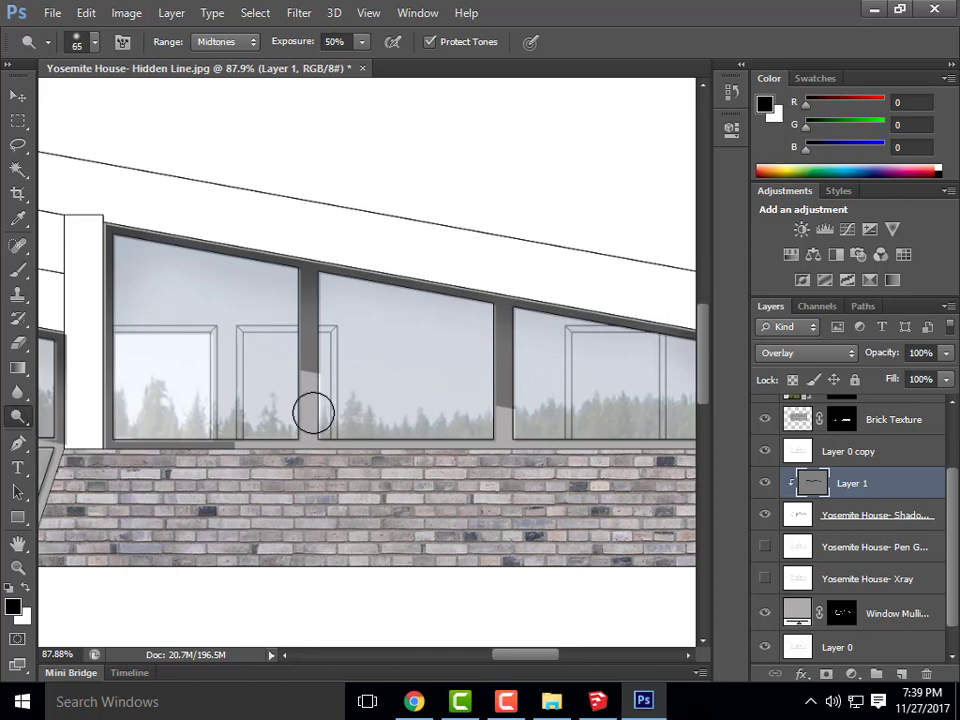
click(95, 43)
drag(88, 103, 171, 101)
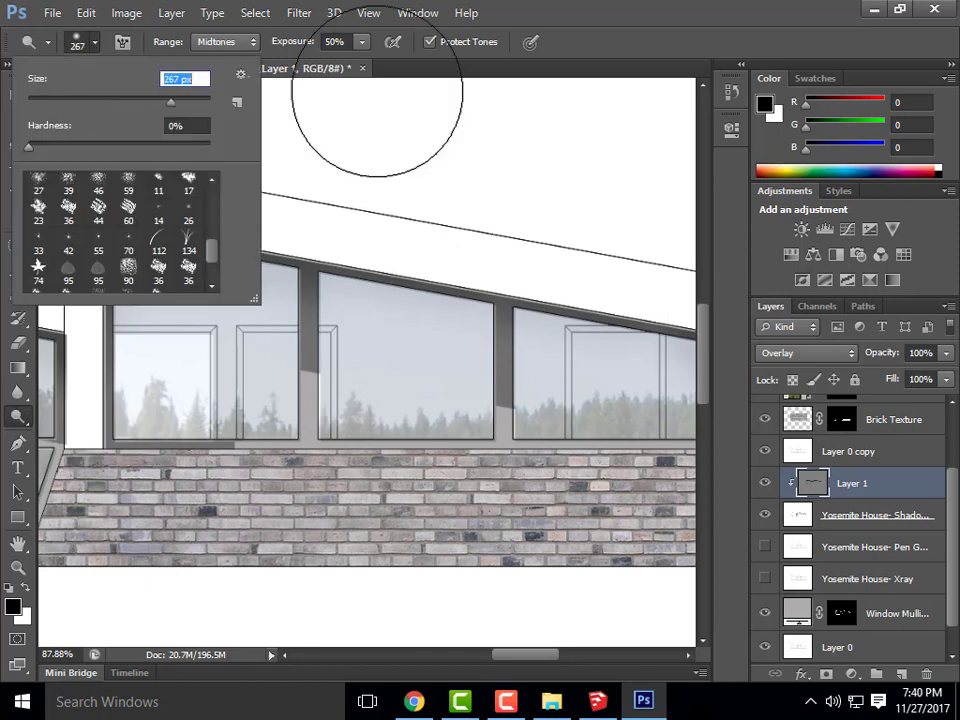
click(545, 16)
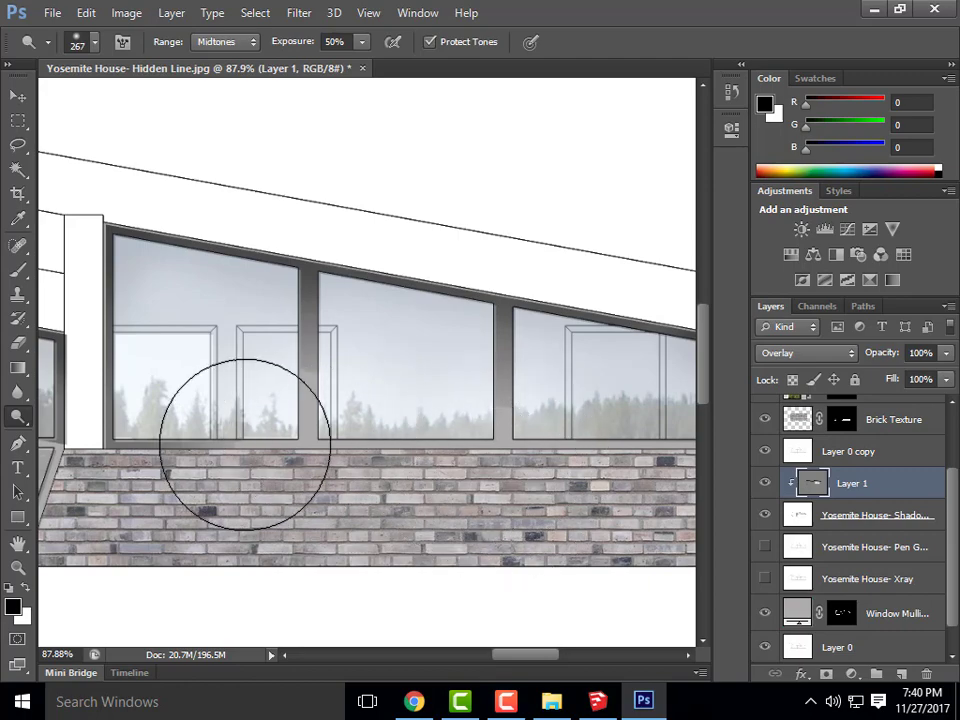
- Dodge the lower mullions and sill below the windows of the right house section to lighten them
scroll(236, 450, down, 4)
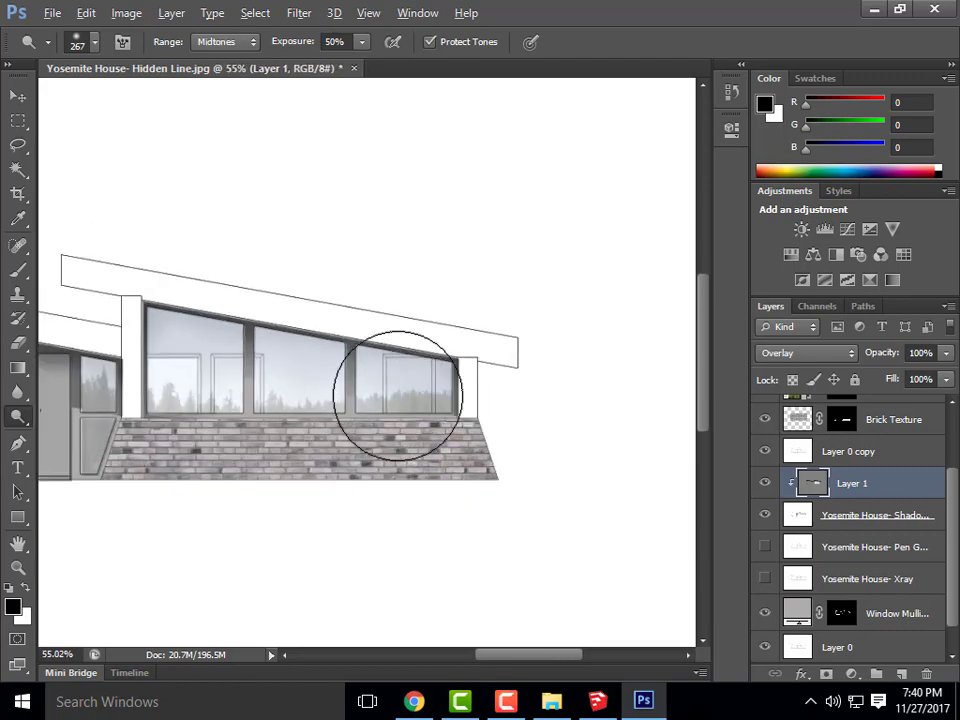
scroll(398, 395, up, 2)
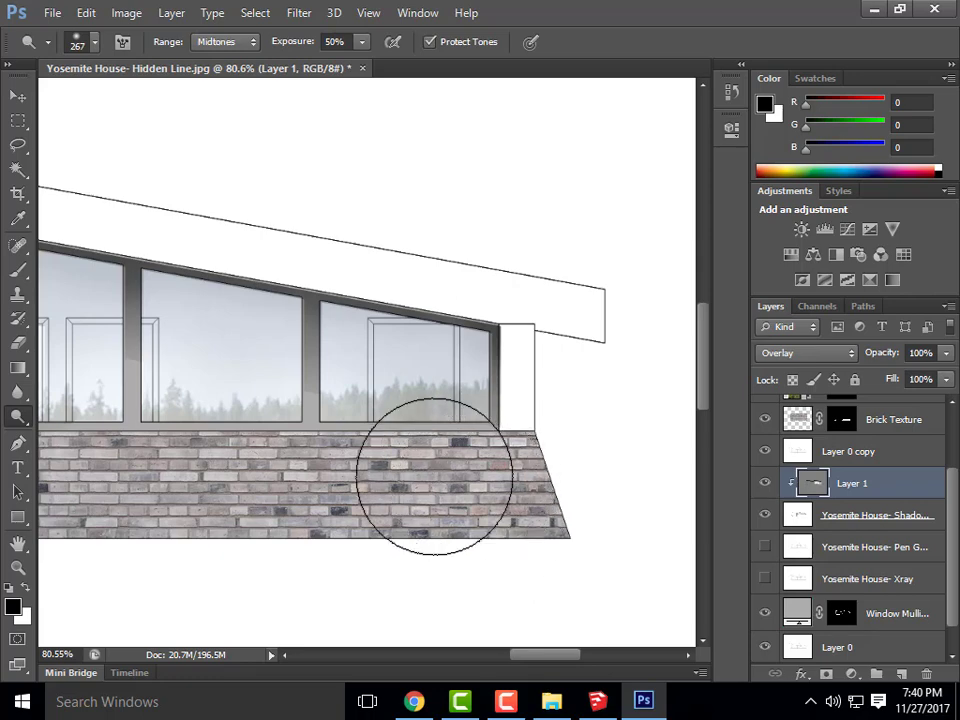
scroll(561, 422, down, 4)
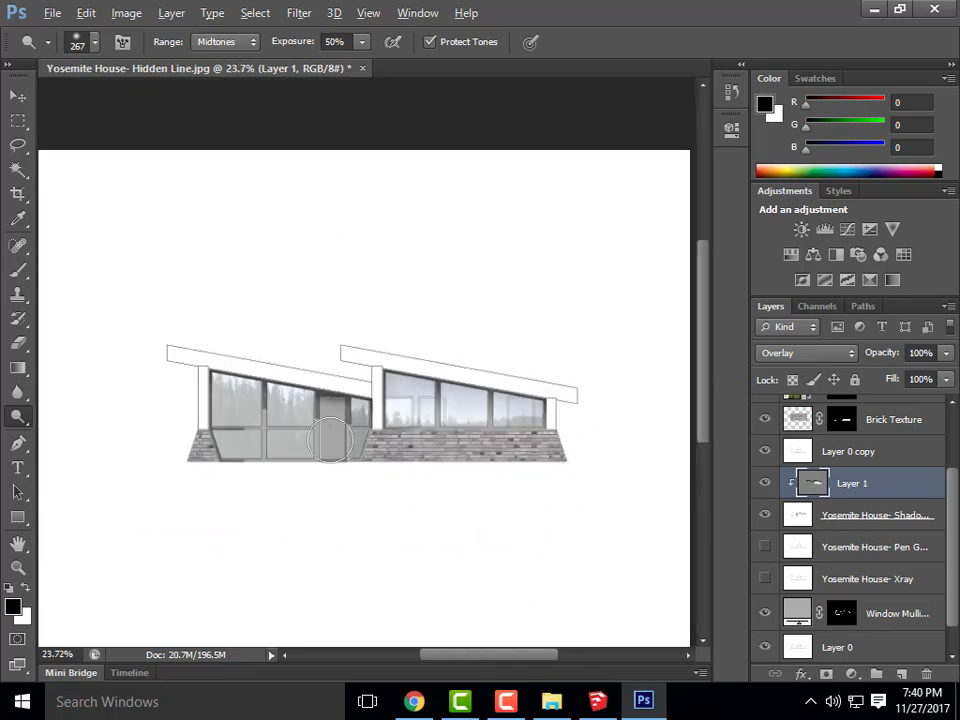
scroll(331, 439, up, 2)
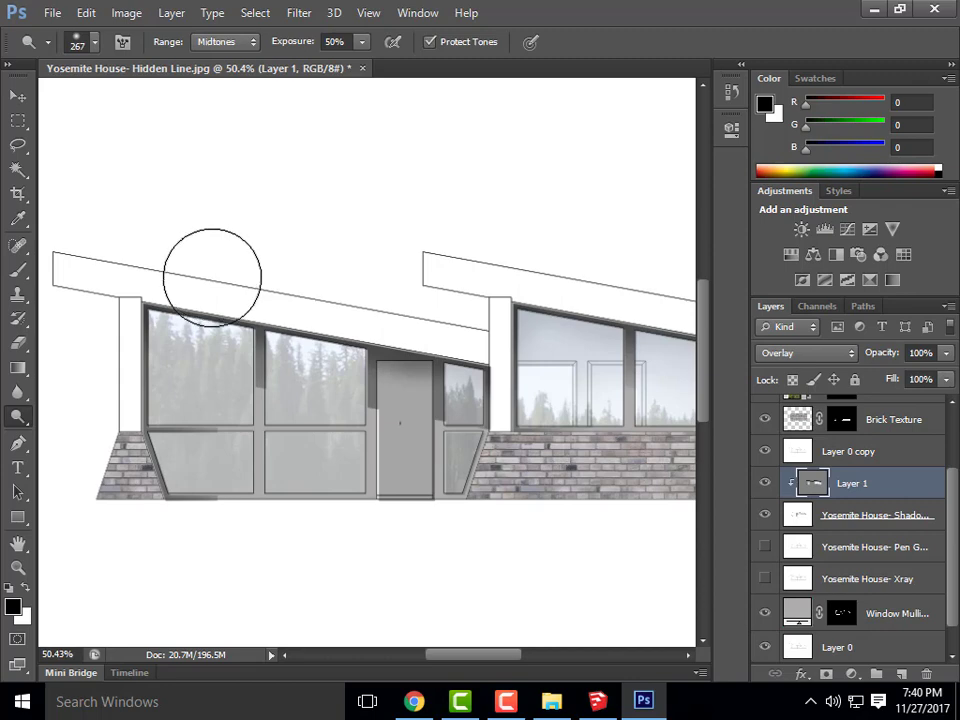
- Try the hard round preset for the Dodge brush and return to the soft round preset at 267 px
click(95, 44)
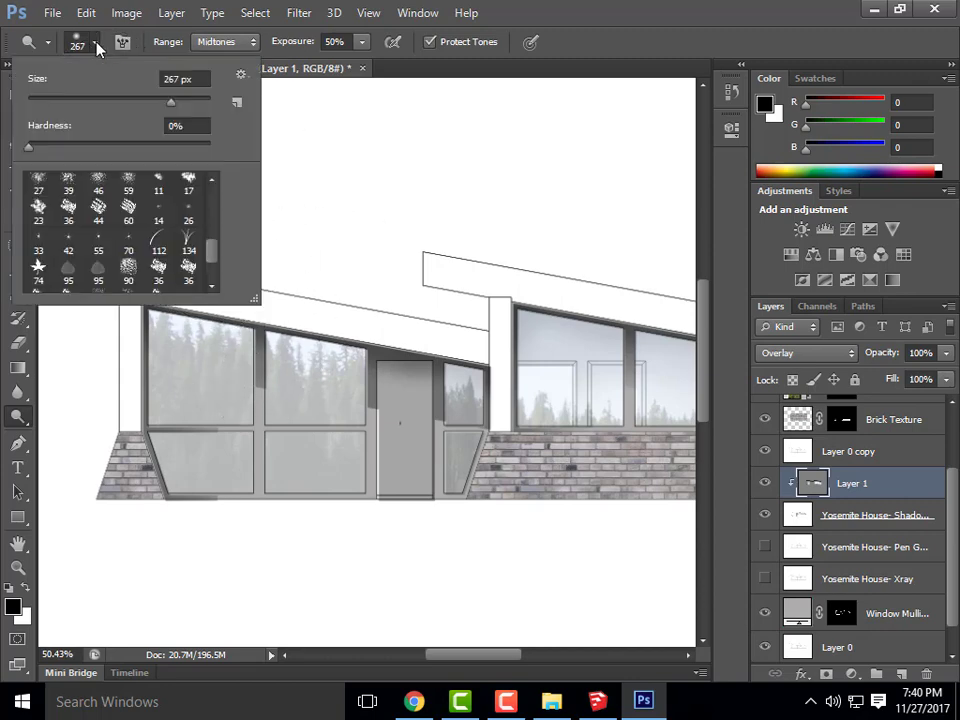
drag(212, 258, 215, 203)
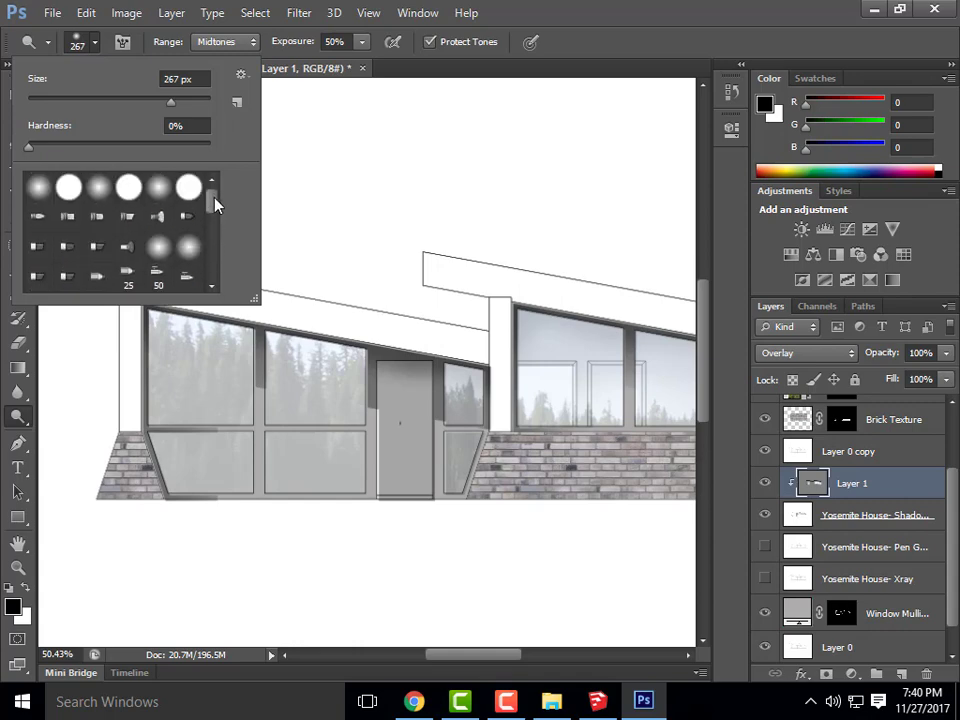
double_click(37, 188)
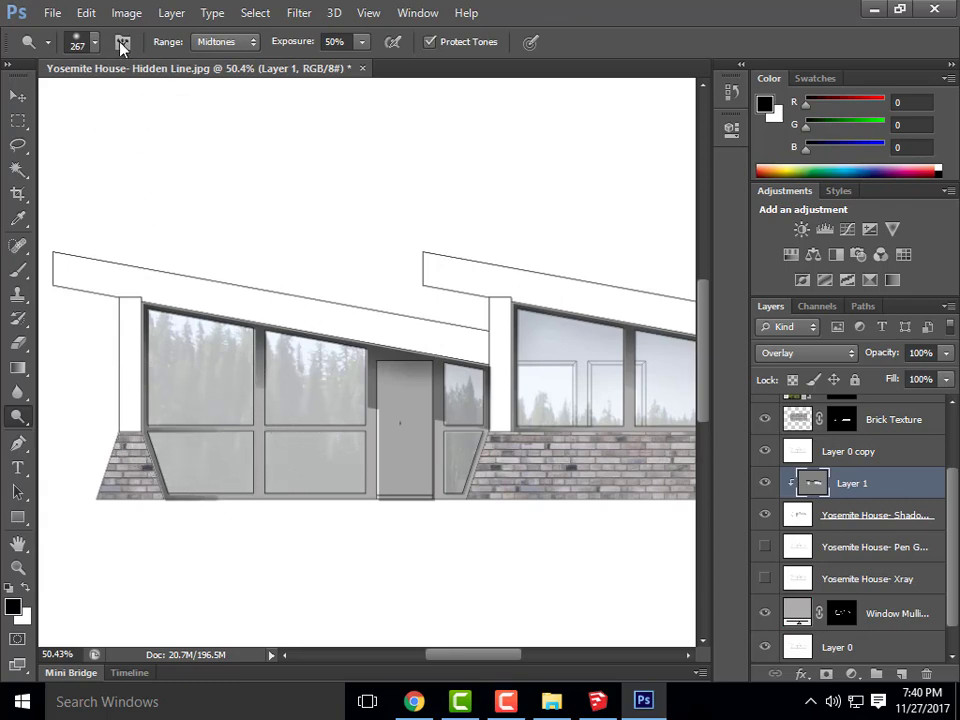
click(90, 44)
click(70, 188)
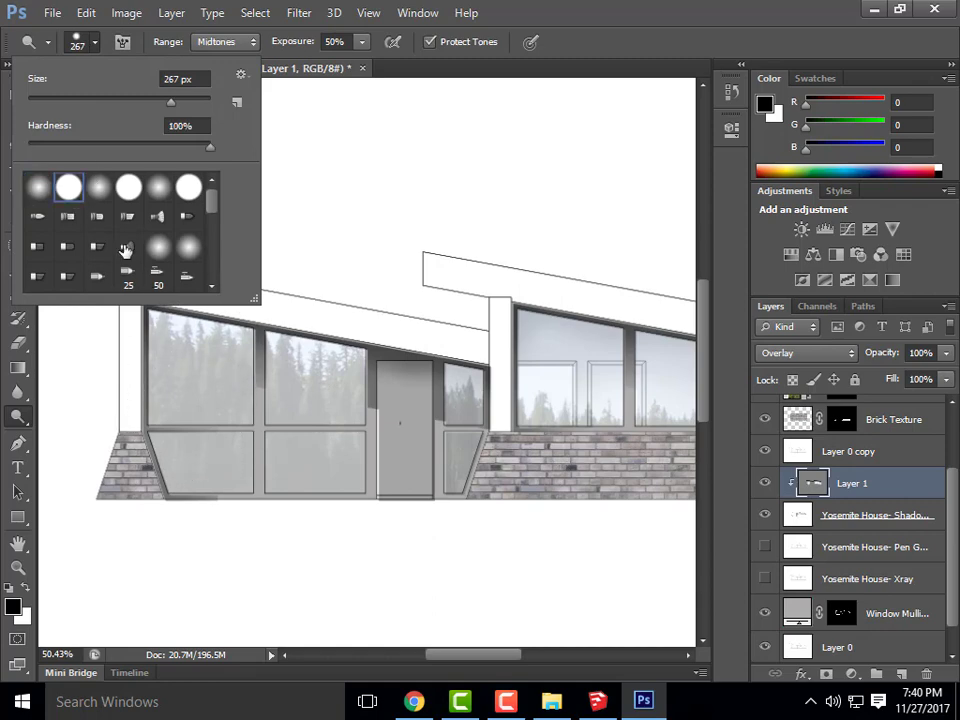
click(576, 27)
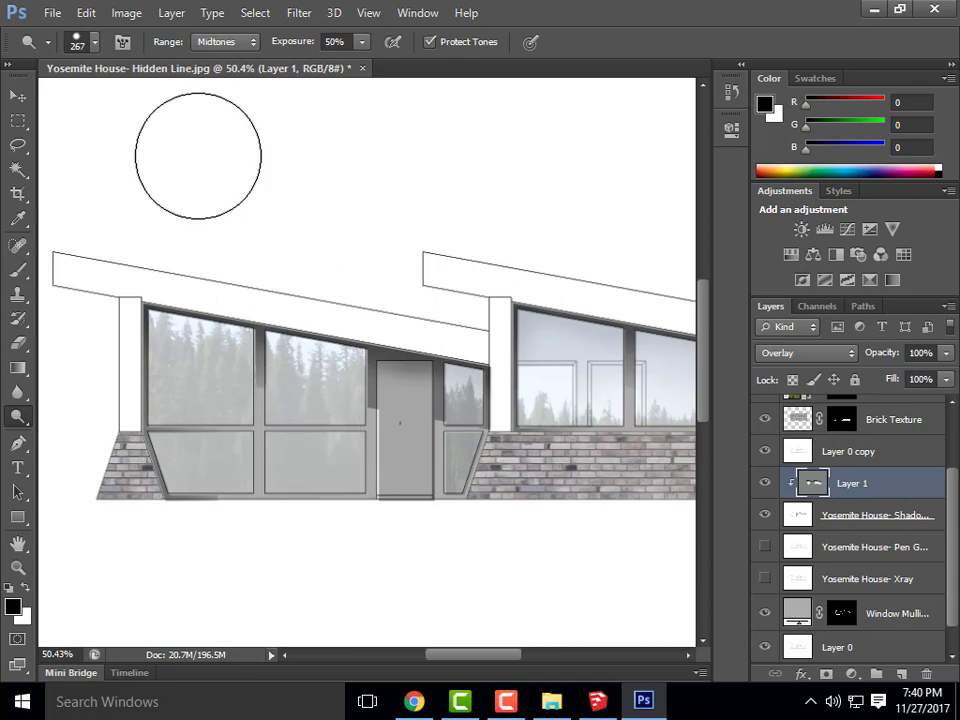
click(95, 43)
click(36, 184)
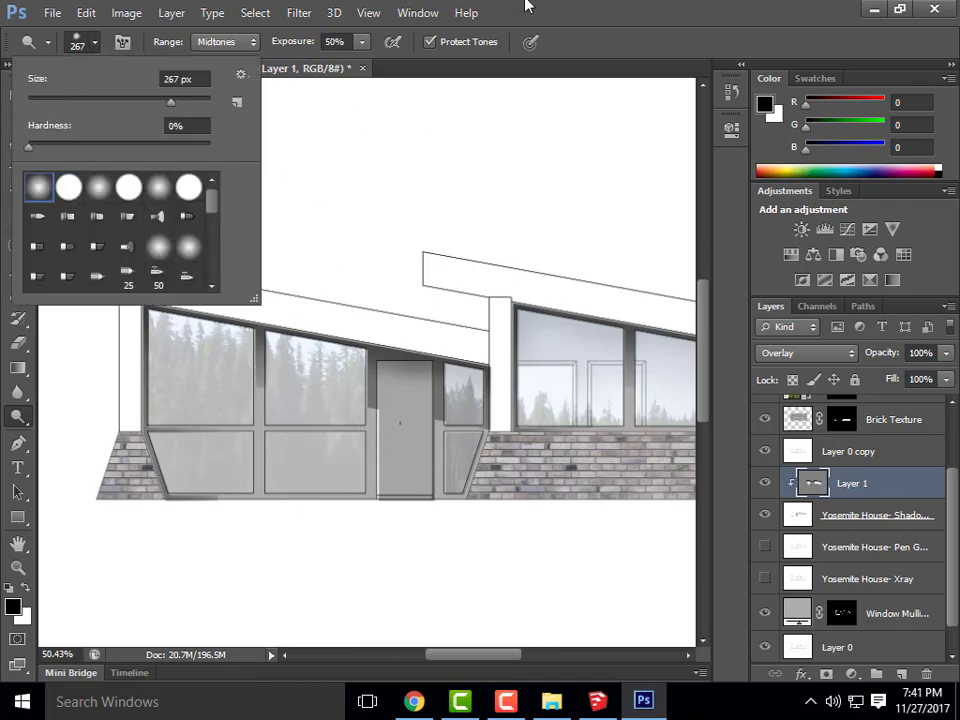
key(Return)
- Dodge the front door and lower frames of the left section, and the window sill of the right section
drag(354, 433, 371, 435)
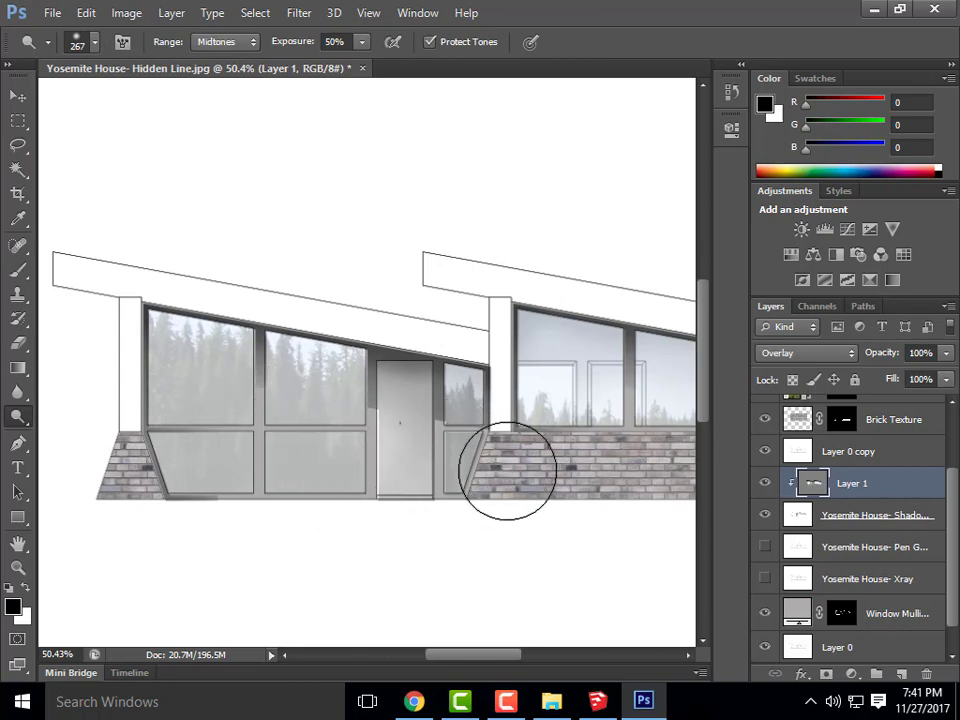
mouse_move(509, 462)
mouse_down()
mouse_move(304, 421)
mouse_move(511, 444)
mouse_move(421, 440)
mouse_up()
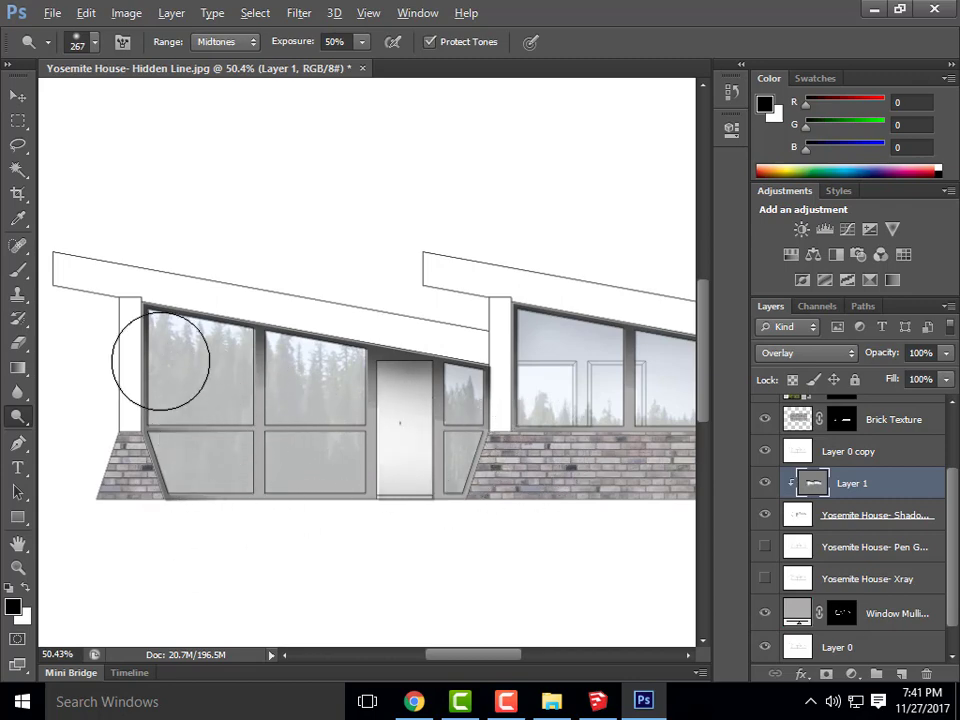
scroll(349, 353, down, 3)
scroll(407, 418, up, 3)
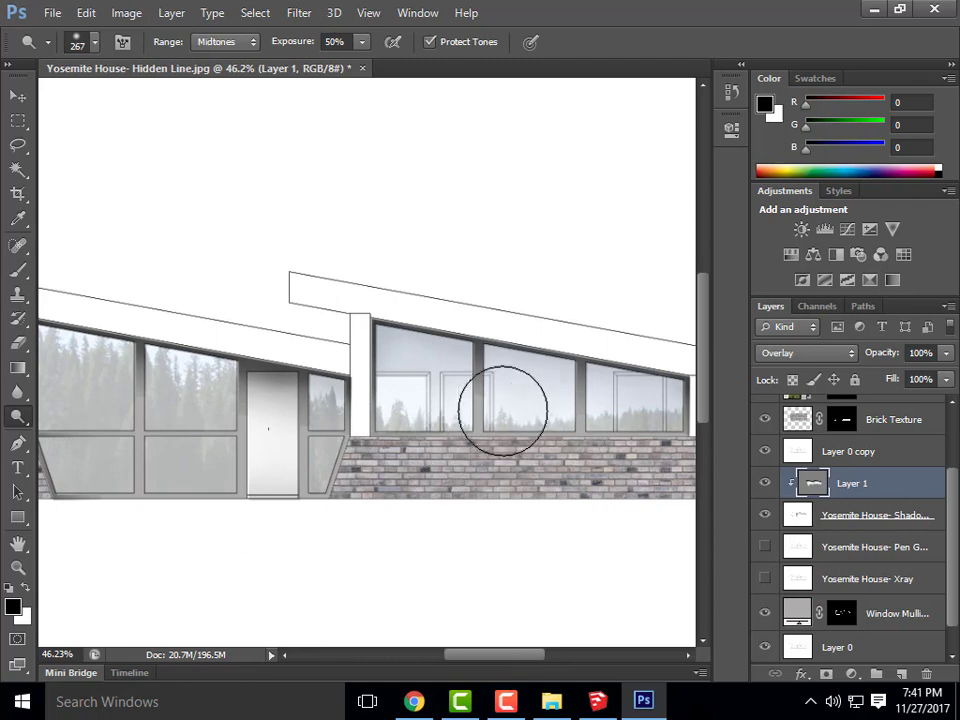
scroll(529, 375, down, 2)
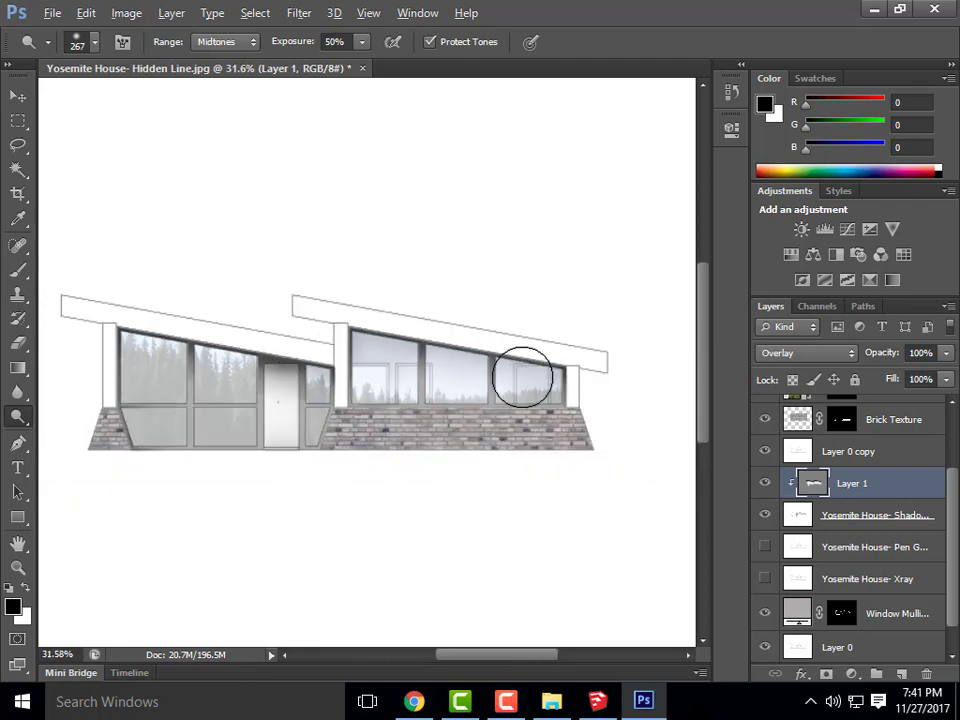
scroll(600, 439, up, 2)
scroll(533, 302, down, 2)
scroll(525, 310, down, 2)
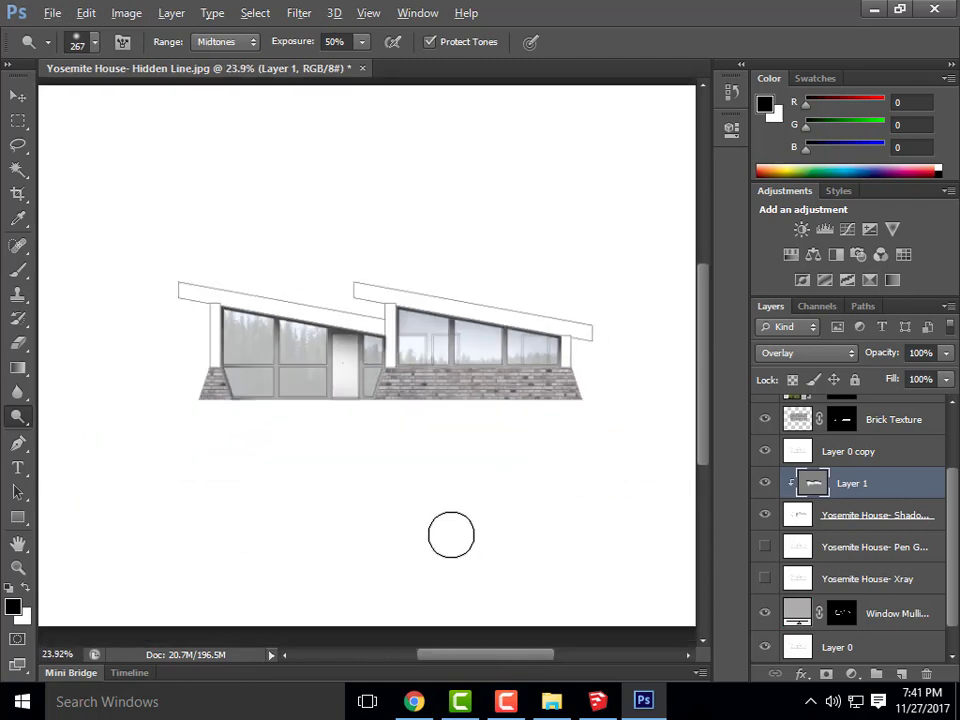
scroll(282, 334, up, 2)
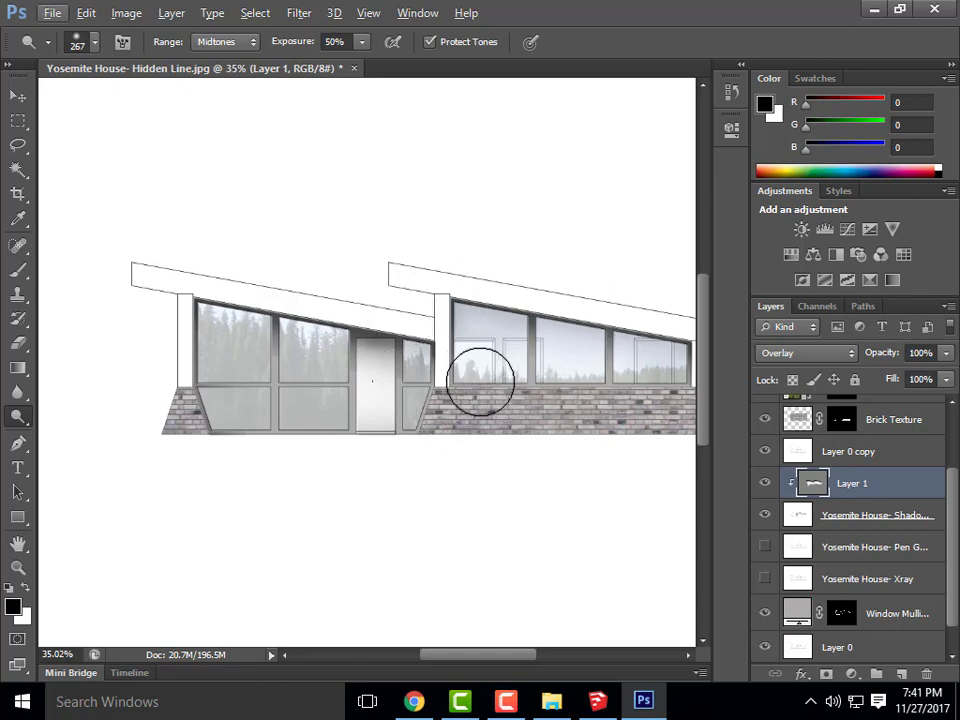
drag(477, 374, 525, 381)
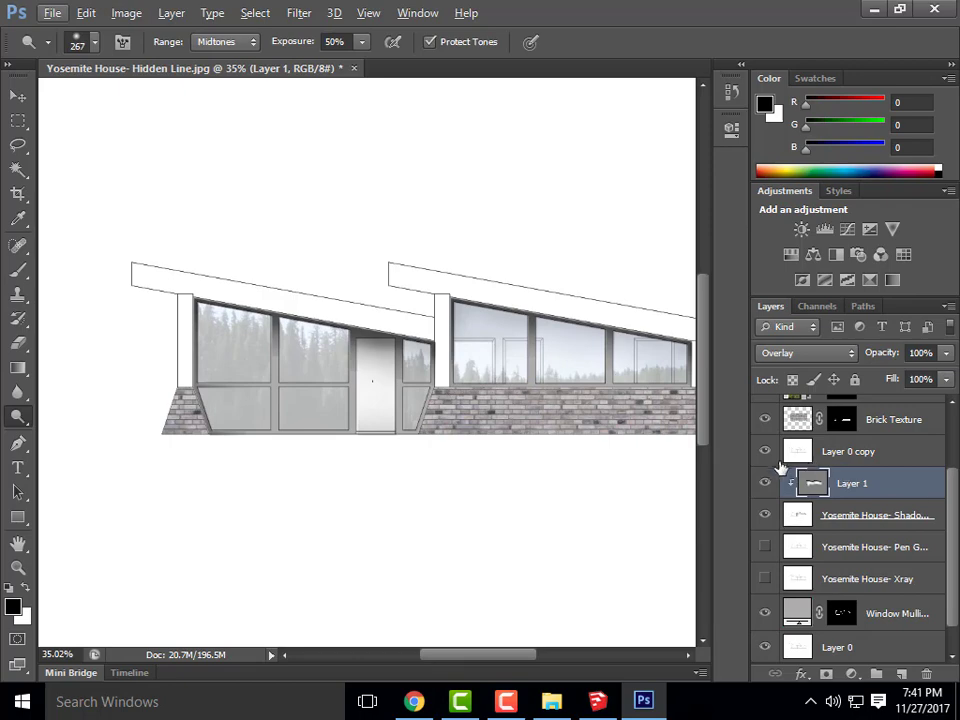
- Turn on the Ground Plane, pen and Xray linework layers and the Yosemite background photo layer
scroll(955, 425, up, 3)
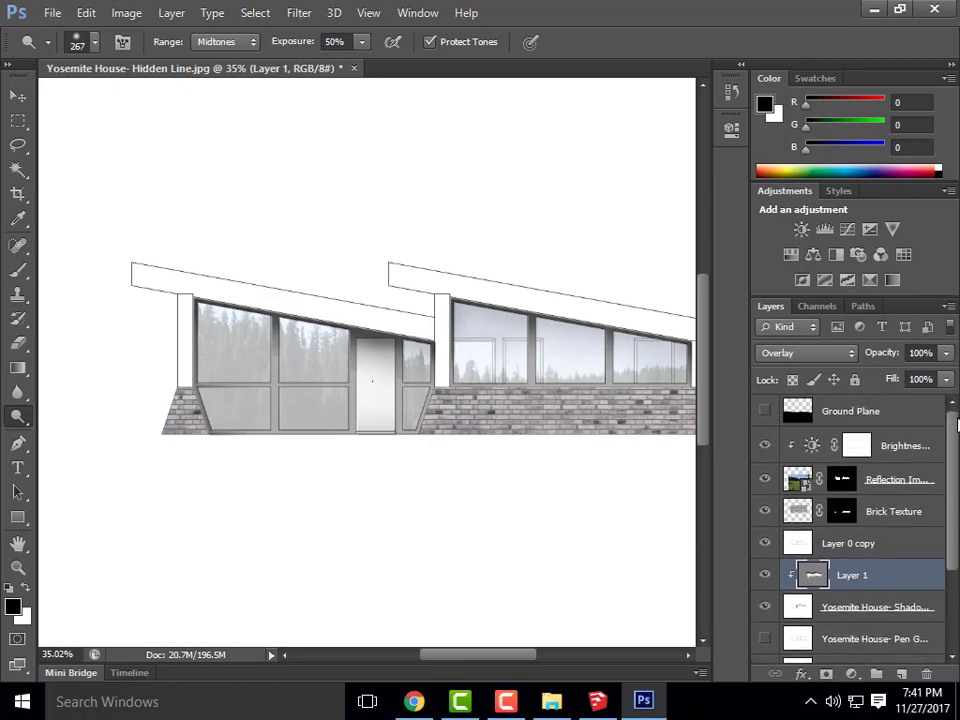
click(764, 411)
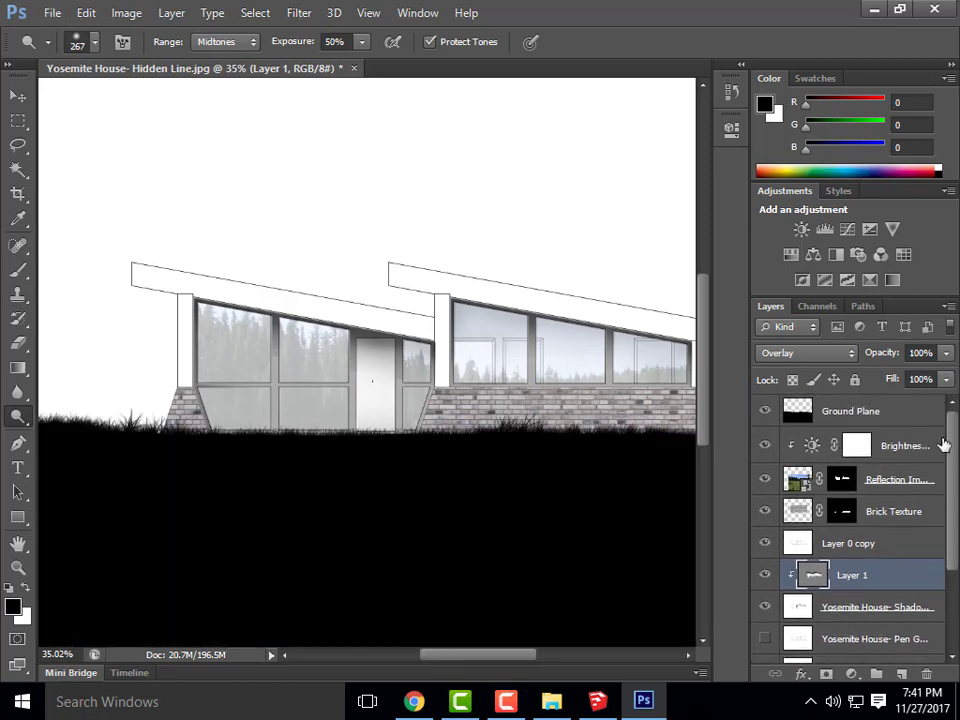
drag(953, 443, 950, 553)
click(764, 542)
click(766, 647)
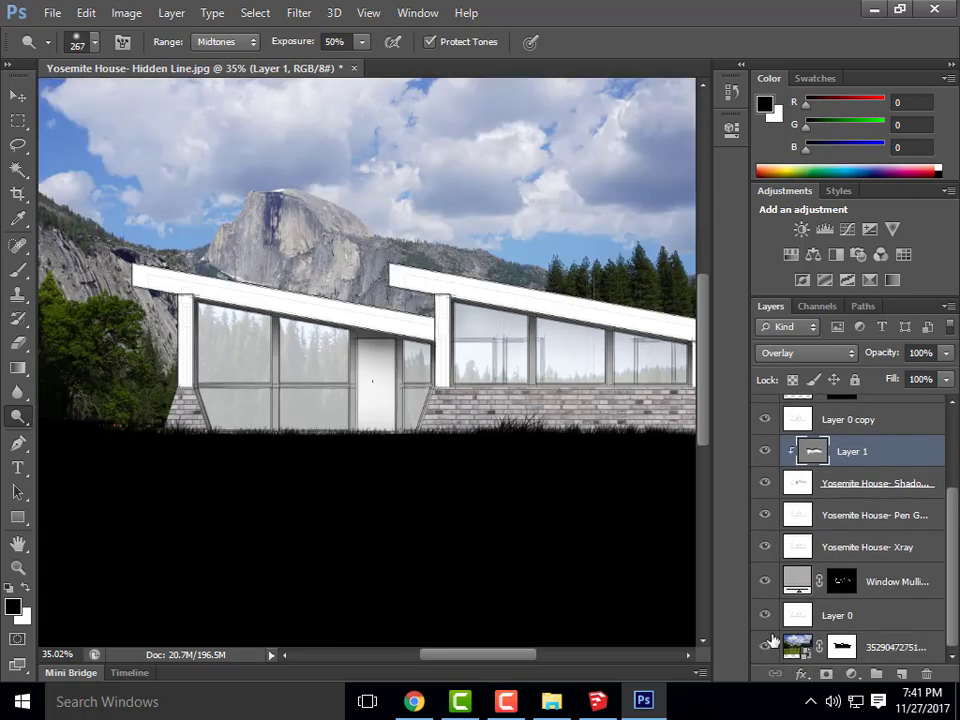
- Examine the composed elevation with its ground, linework and mountain background, both as a whole and close up
scroll(422, 350, down, 4)
scroll(340, 362, up, 2)
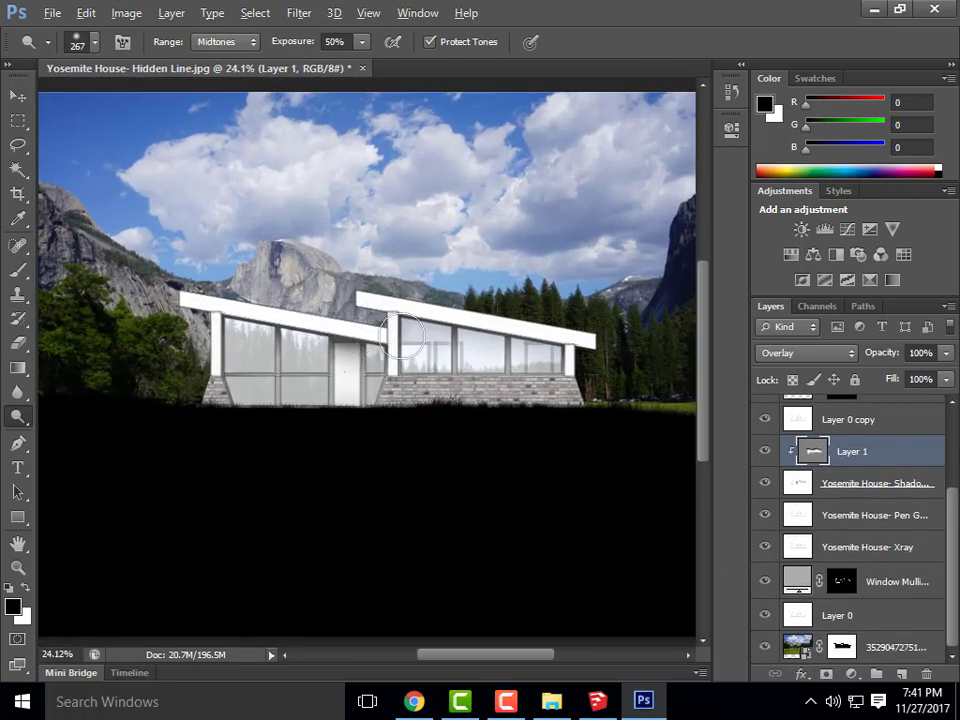
scroll(272, 343, down, 2)
scroll(364, 360, up, 3)
scroll(574, 373, down, 2)
scroll(242, 355, up, 2)
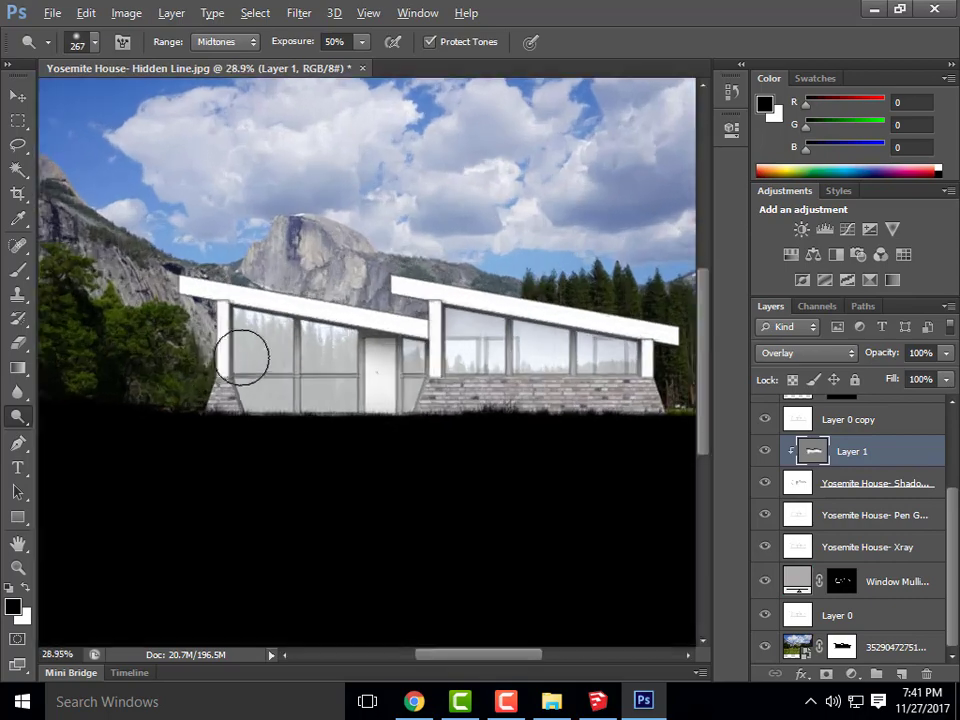
scroll(200, 350, up, 2)
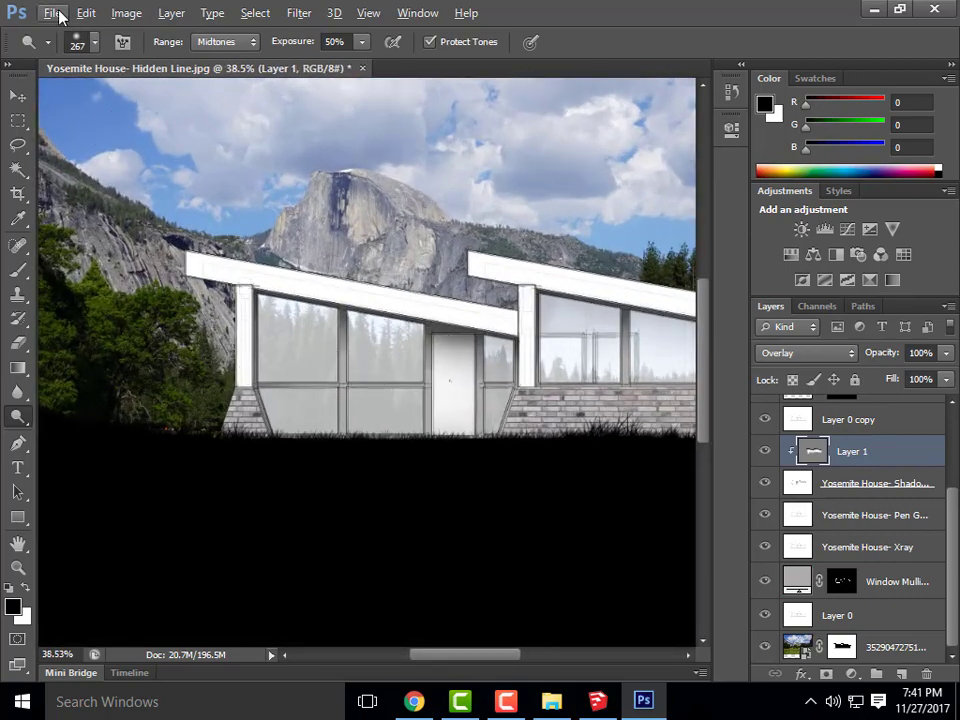
- Start placing an image and browse to the People folder within the Week 16A Content textures on SAMSUNG (E:), showing large icons
click(55, 13)
click(111, 318)
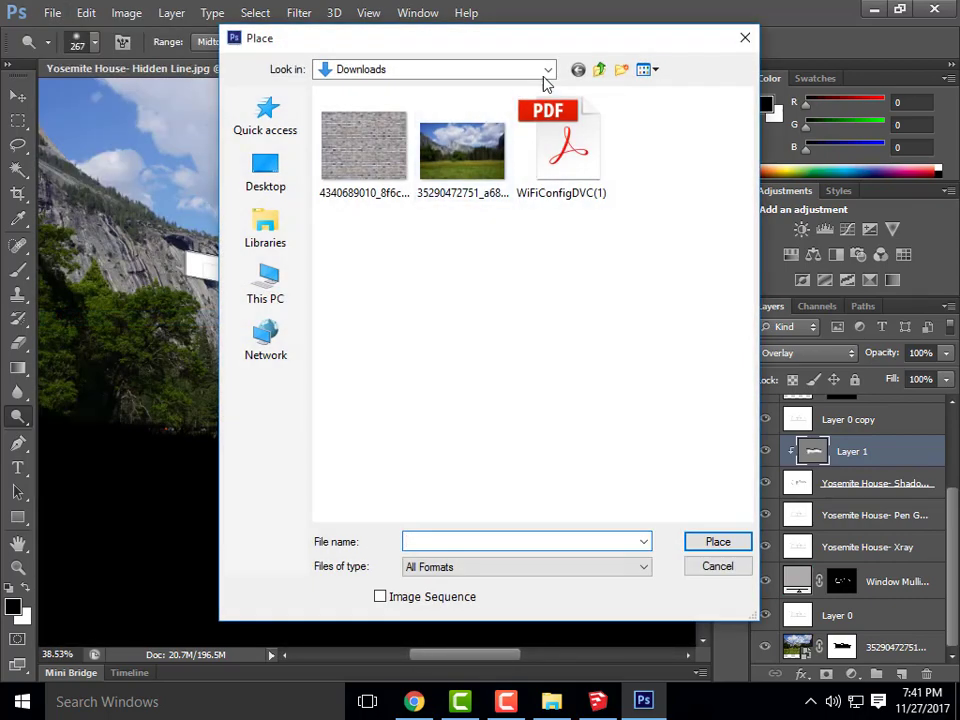
click(548, 70)
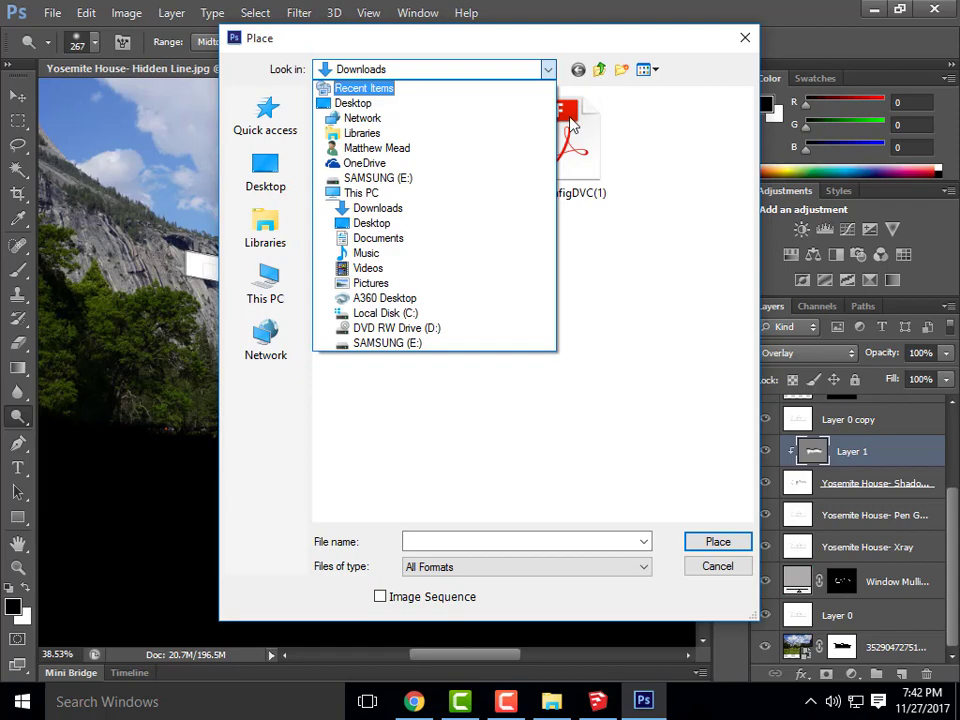
click(418, 180)
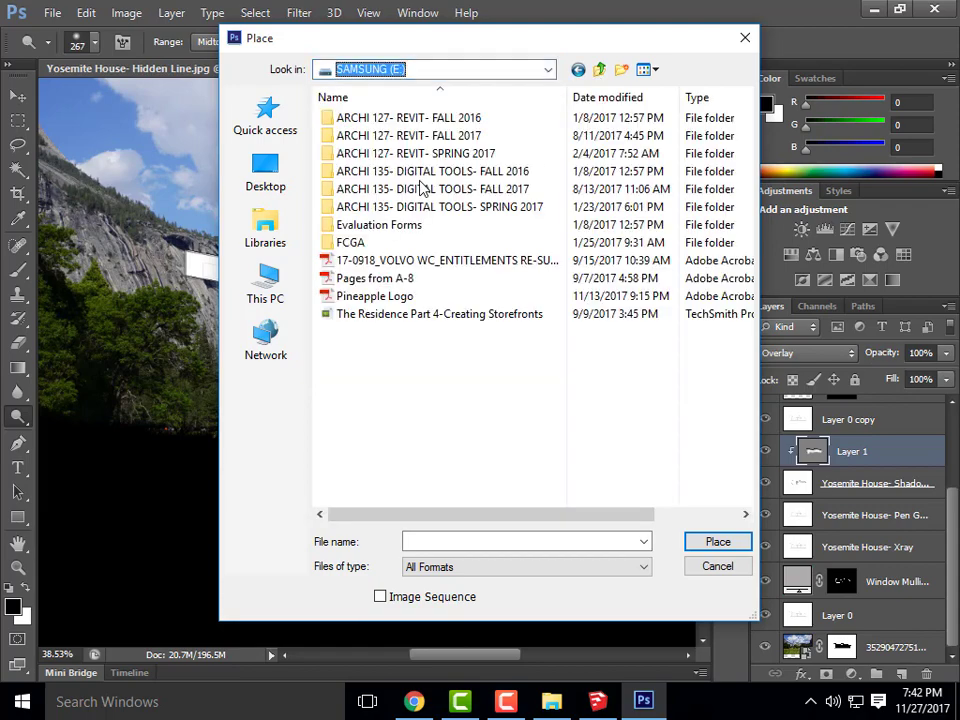
double_click(345, 189)
scroll(450, 330, down, 4)
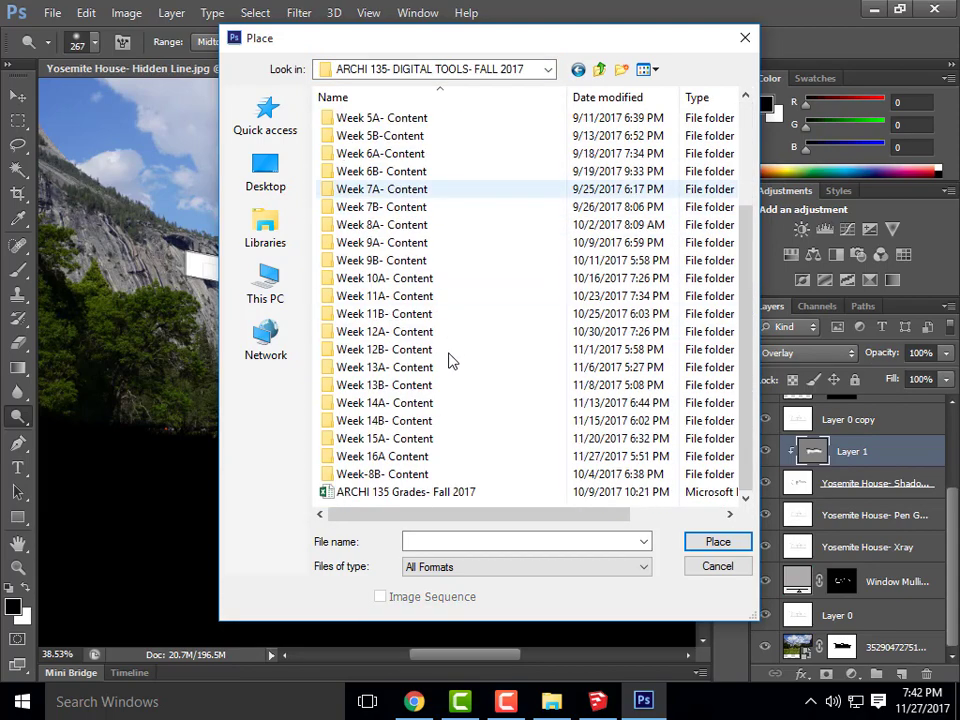
double_click(405, 457)
double_click(400, 119)
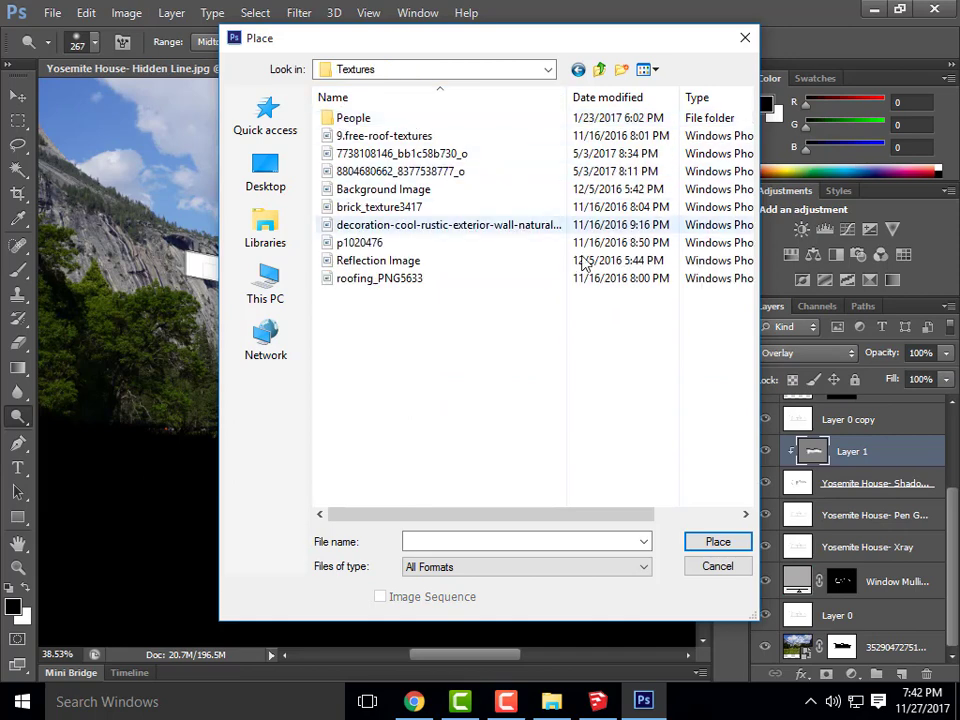
double_click(388, 119)
click(657, 71)
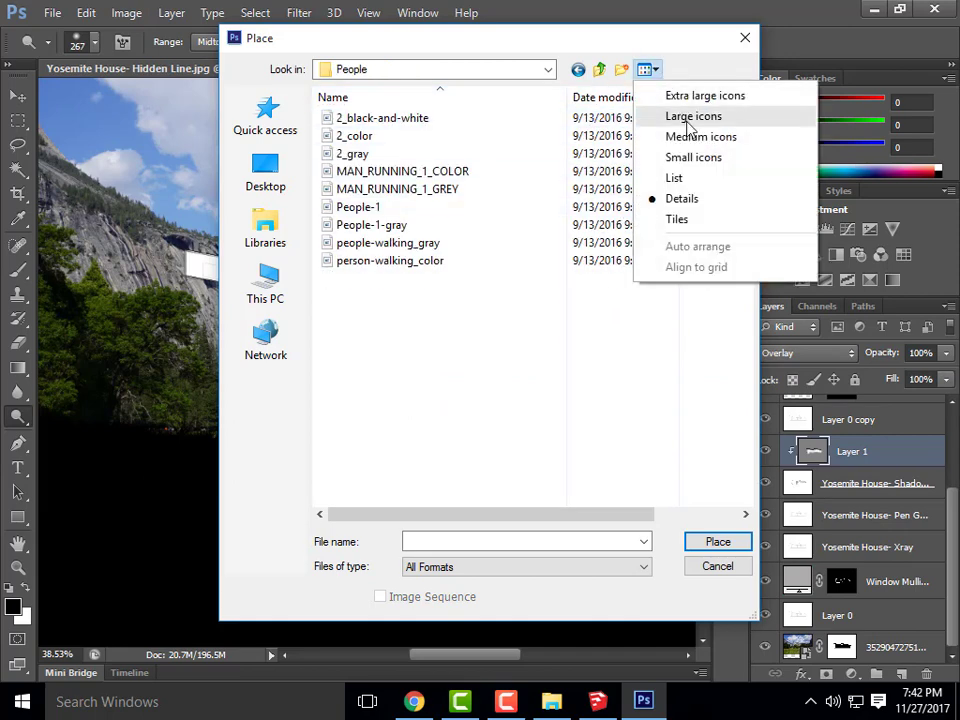
click(690, 116)
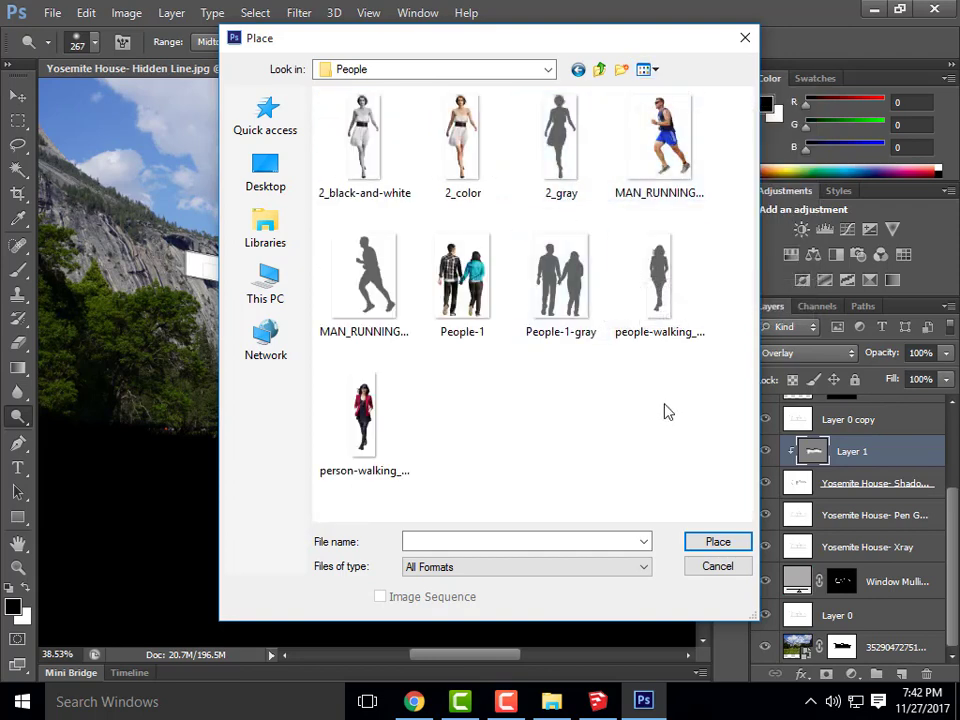
- Place the People-1 image of the couple with their feet on the ground in front of the left house section
click(455, 303)
click(712, 543)
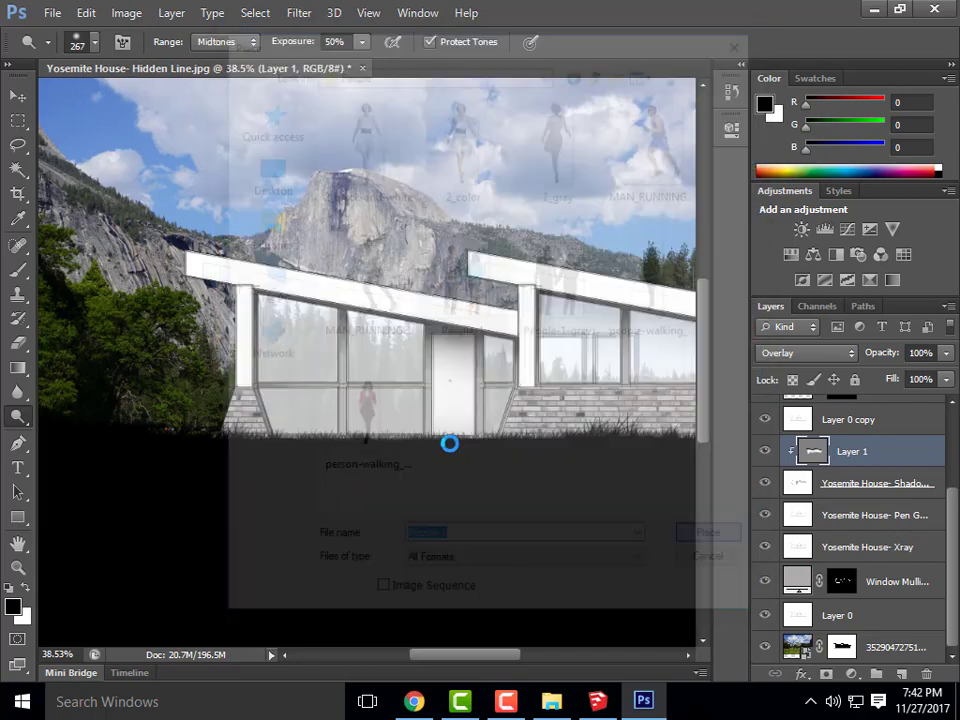
drag(380, 368, 350, 298)
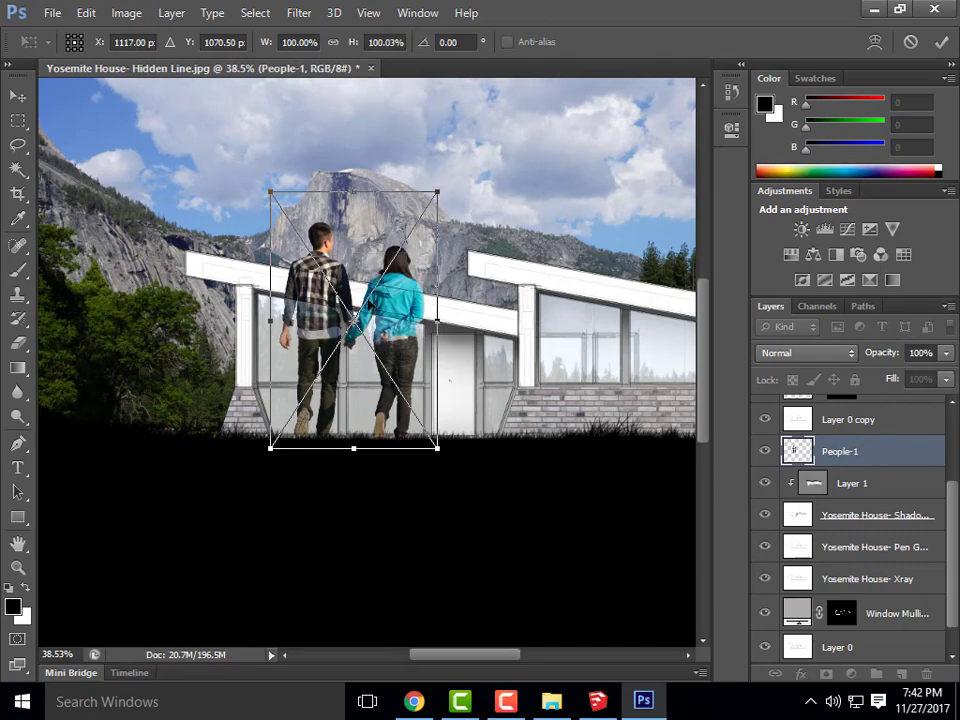
click(25, 97)
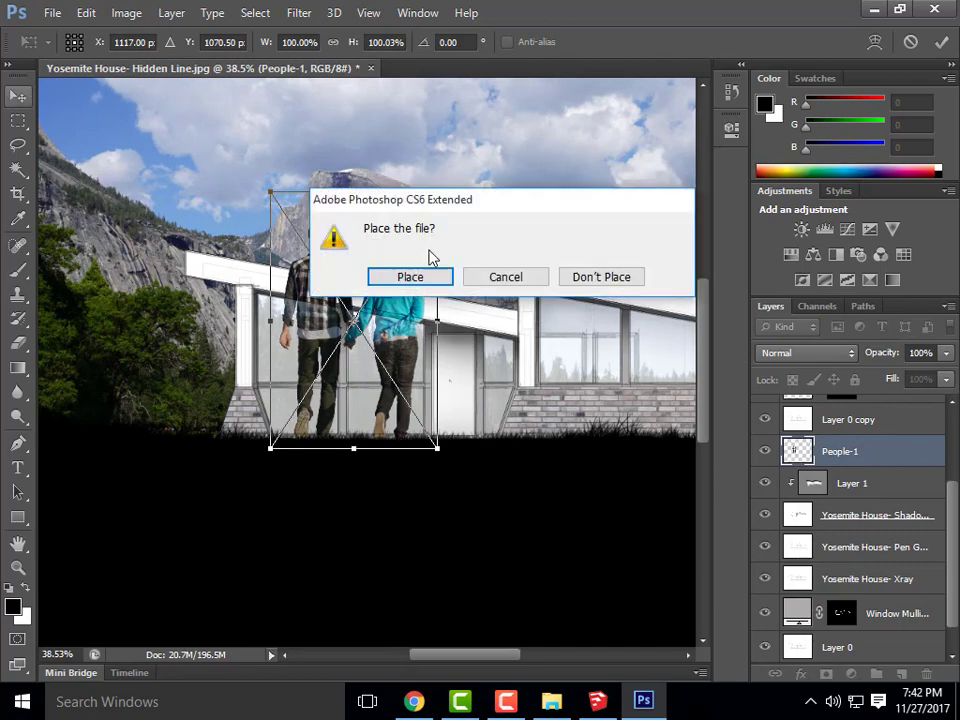
click(408, 276)
- Scale the placed couple down proportionally to about 47%, keeping their feet at ground level
key(ctrl+t)
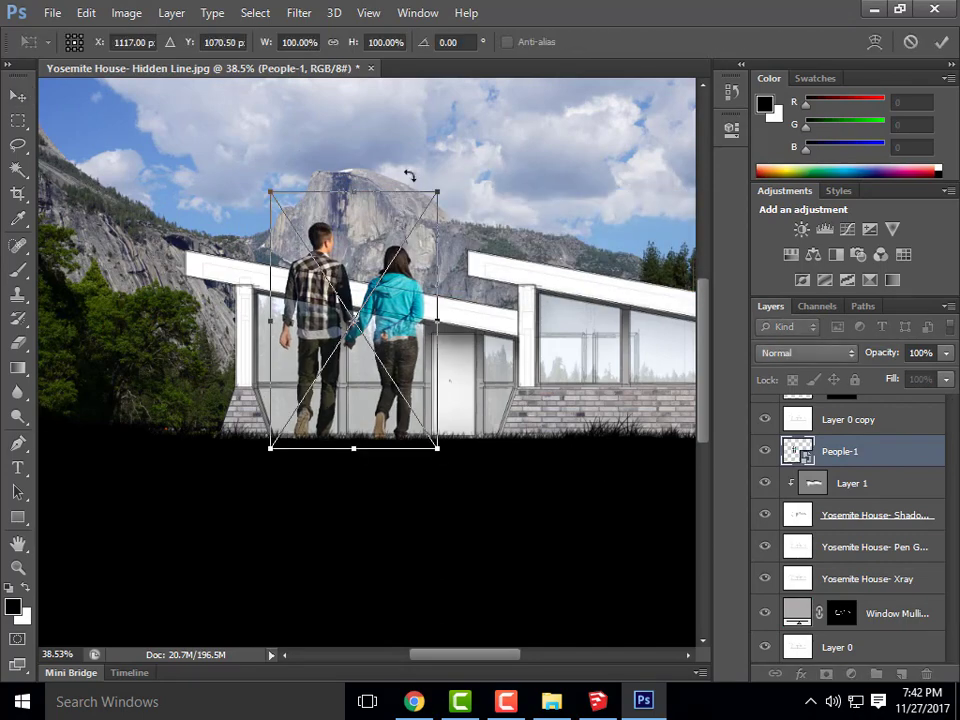
drag(438, 192, 350, 332)
click(22, 100)
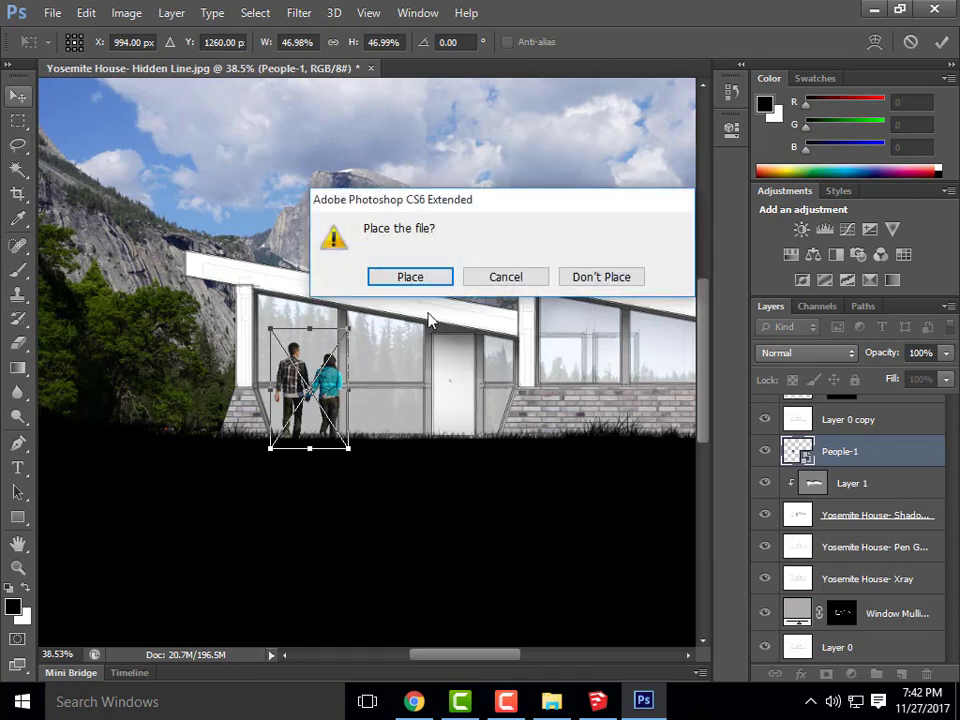
key(Return)
- Move the couple onto the grass outside the left end of the house, in front of the trees
drag(349, 398, 213, 382)
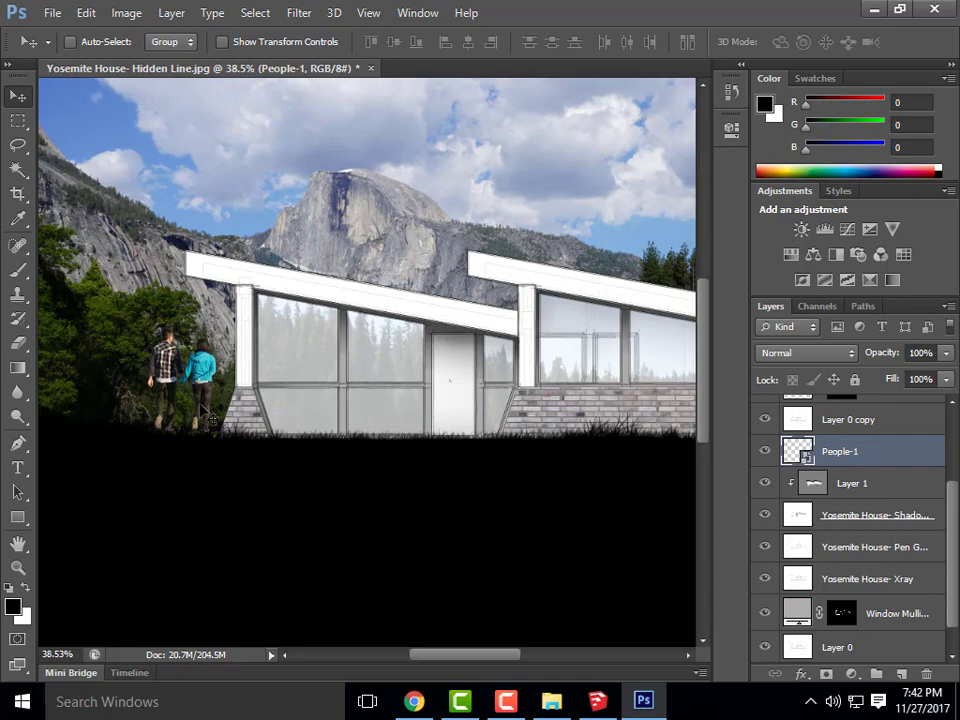
scroll(240, 335, down, 2)
scroll(229, 378, up, 2)
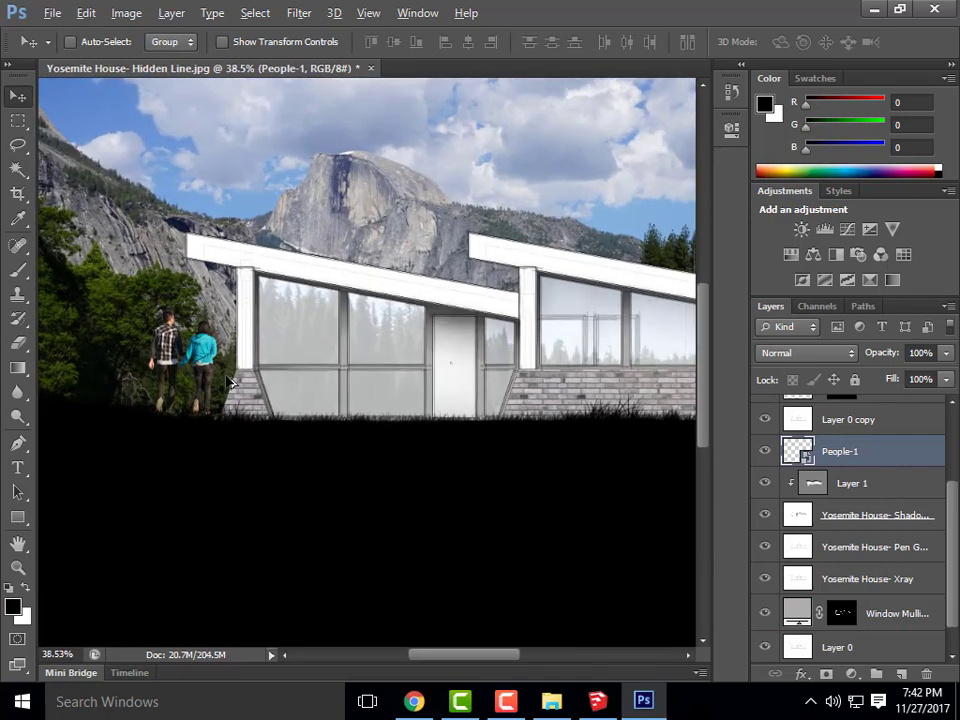
drag(218, 376, 220, 383)
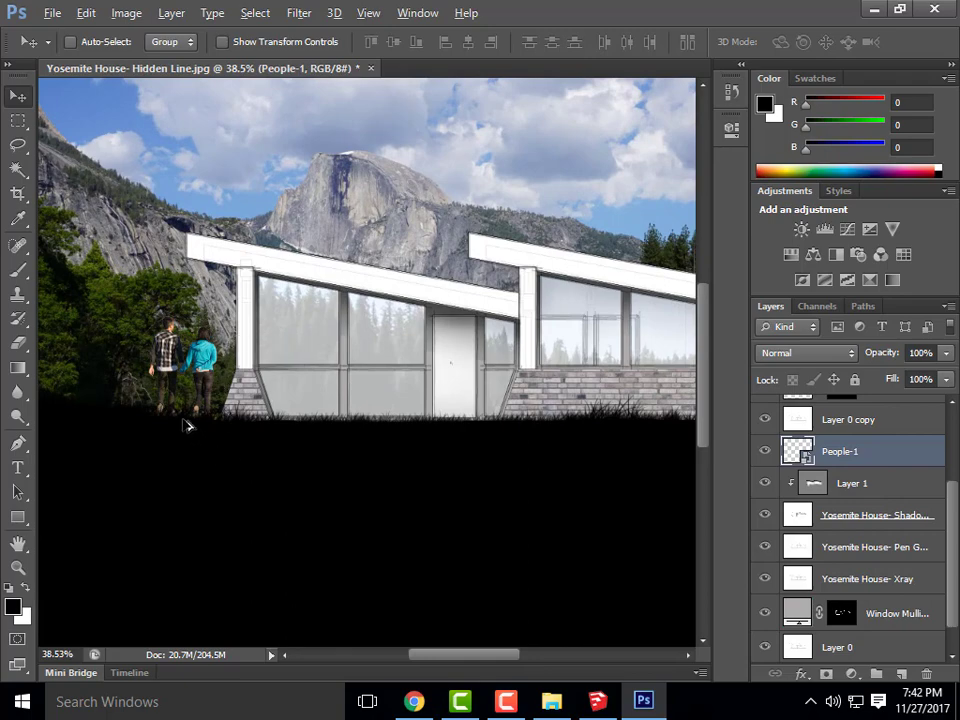
scroll(222, 400, down, 3)
scroll(224, 420, up, 2)
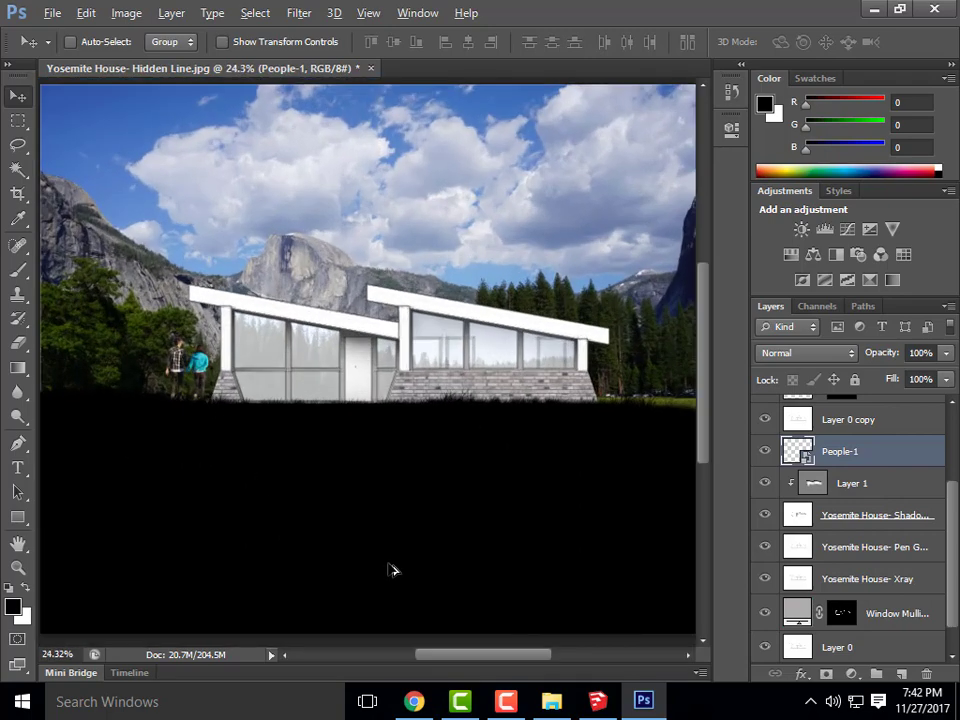
scroll(421, 526, down, 1)
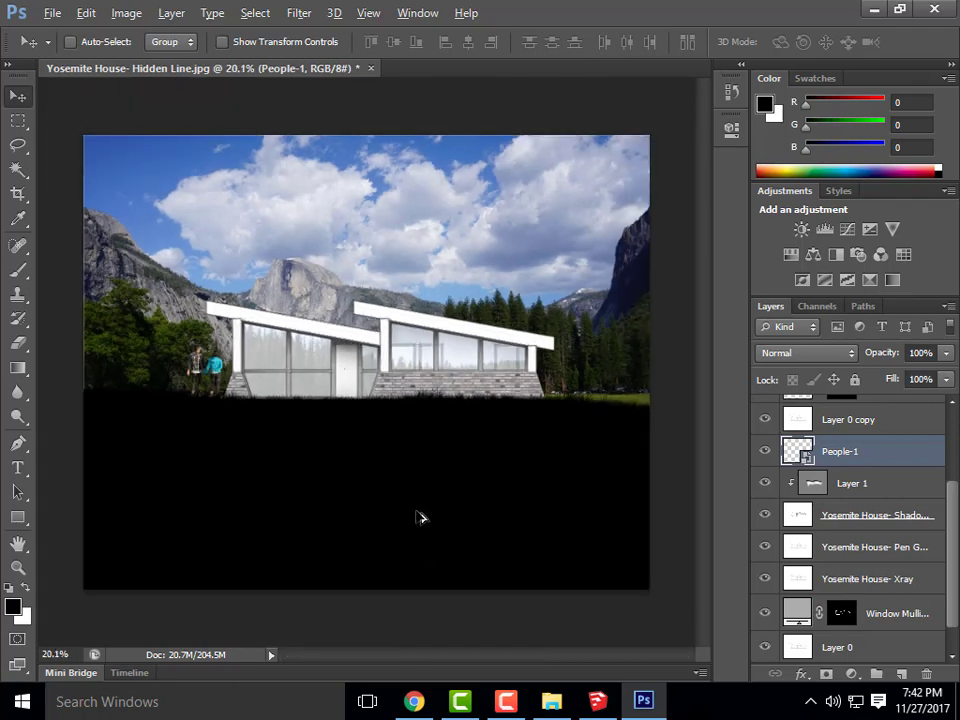
scroll(320, 345, up, 1)
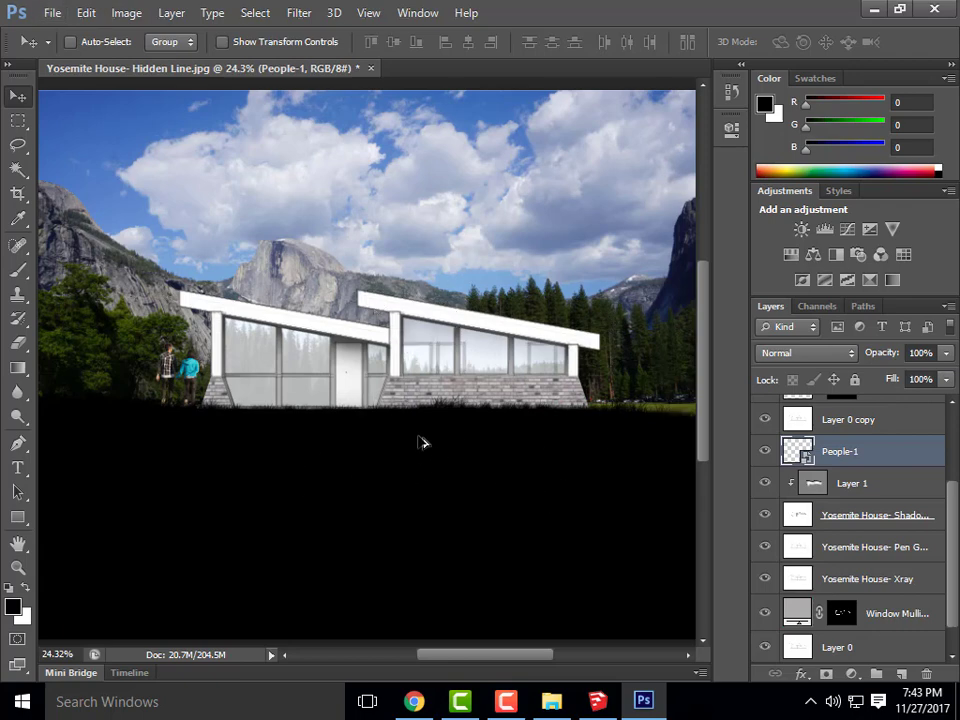
scroll(364, 452, down, 1)
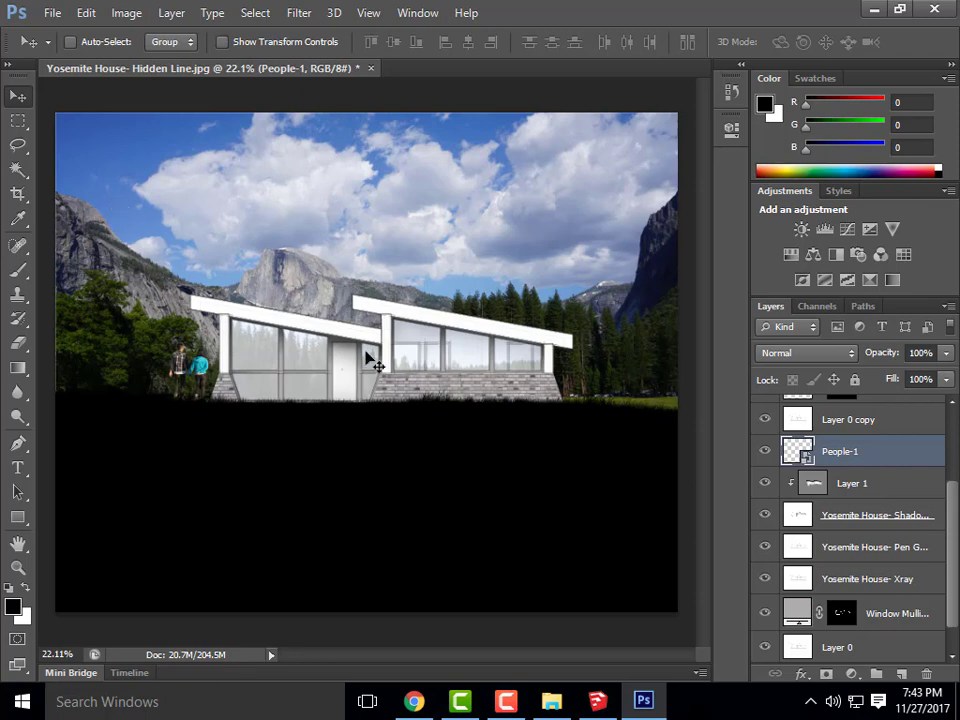
- Create a new layer at the top of the stack, above Ground Plane, and name it Gradient
click(902, 674)
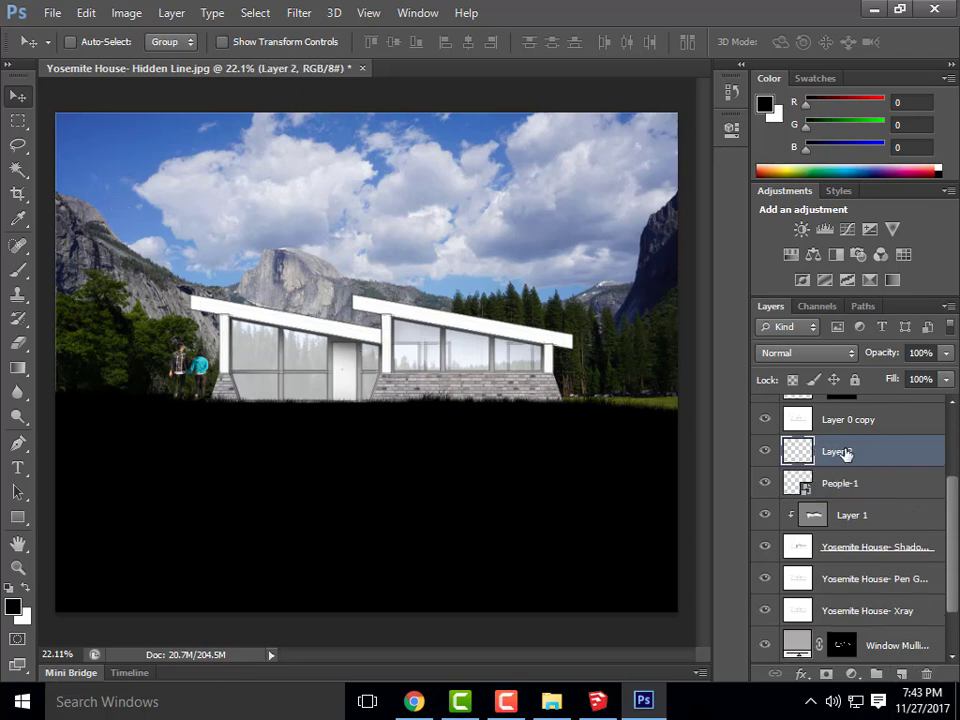
scroll(850, 480, up, 3)
drag(829, 576, 846, 420)
double_click(845, 414)
text(Gradient)
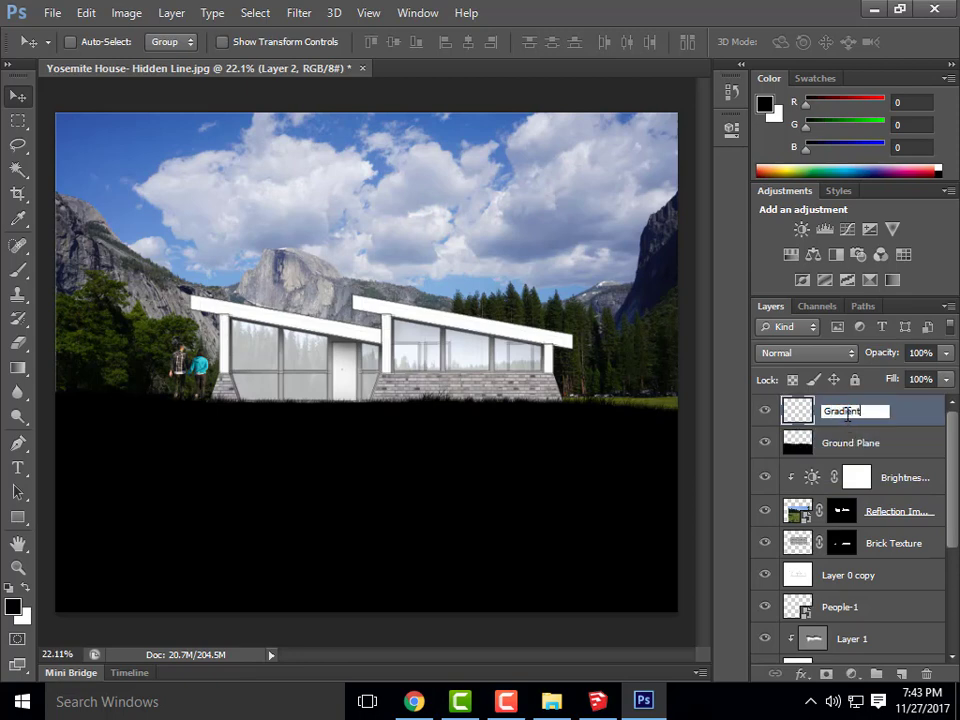
click(852, 448)
click(856, 414)
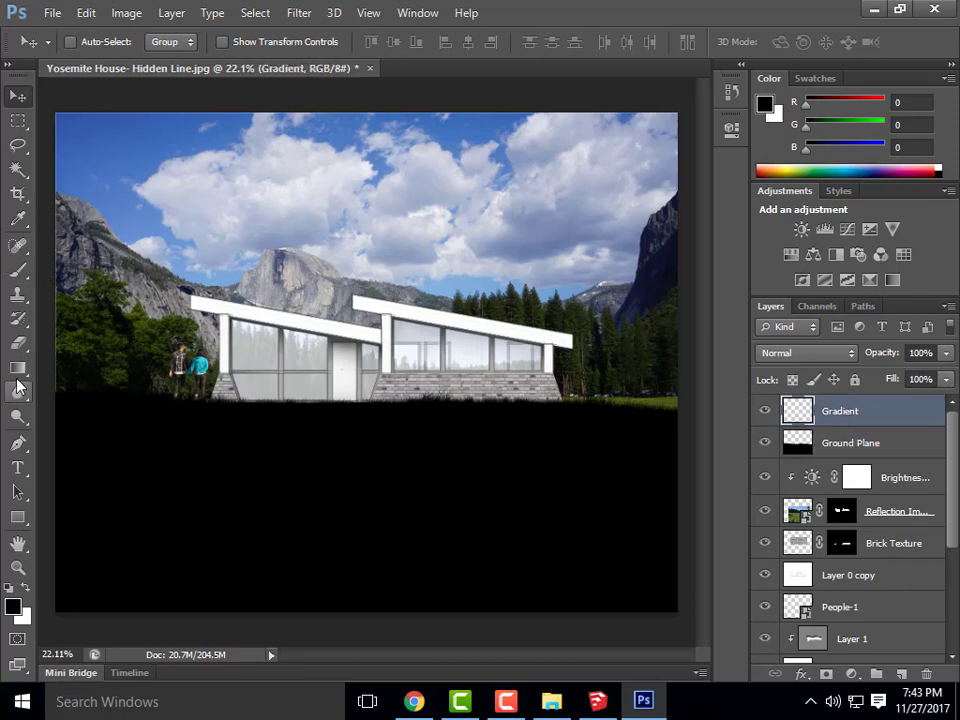
- Activate the Gradient tool with the Foreground to Transparent preset
click(17, 368)
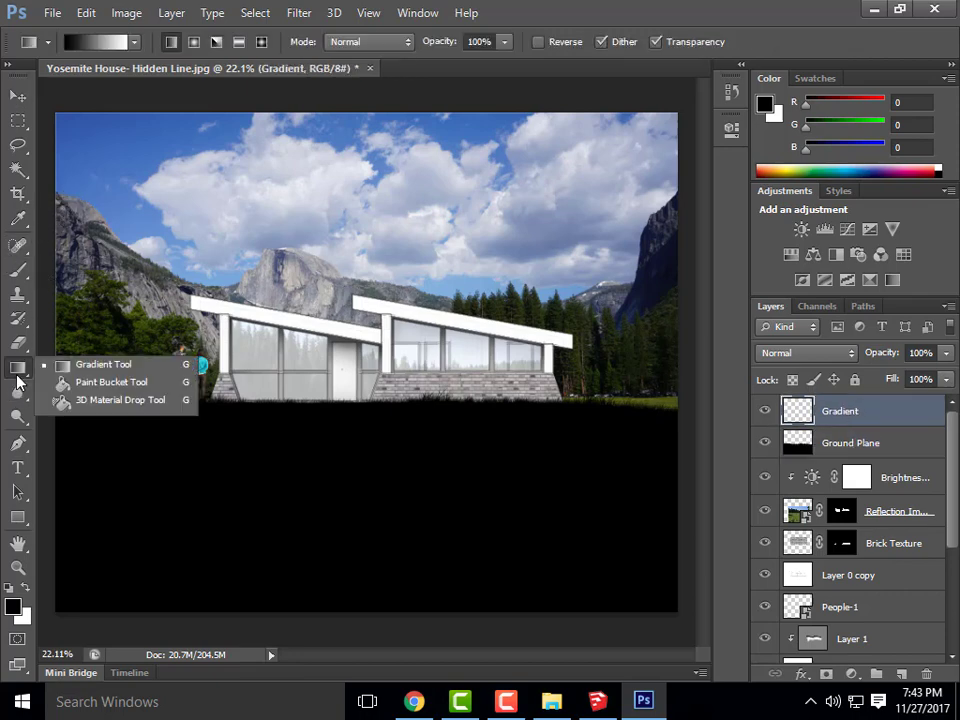
click(116, 368)
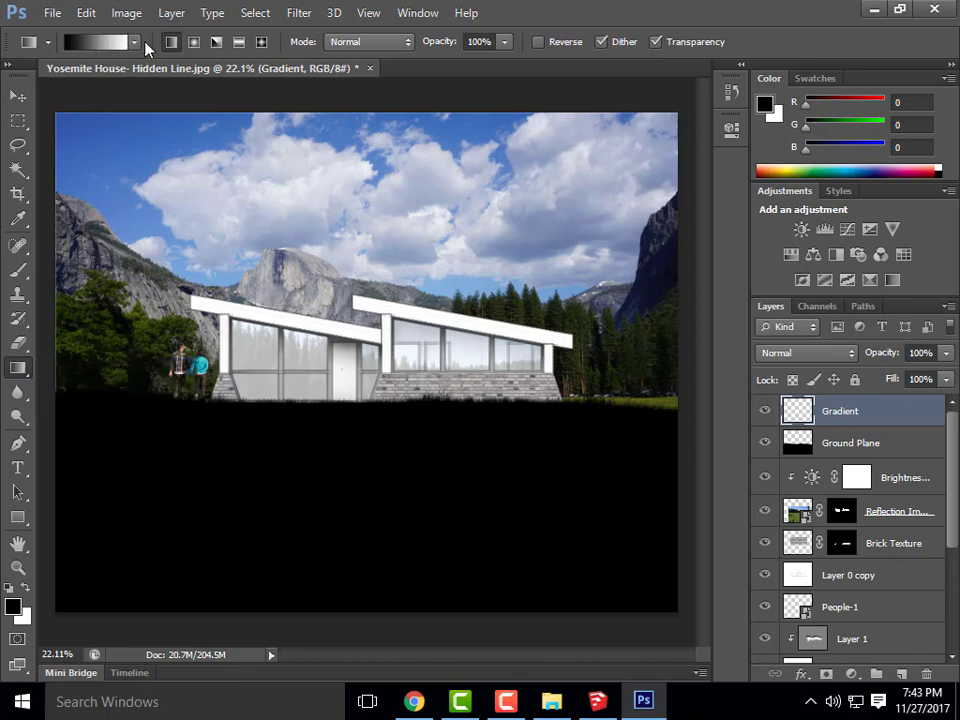
click(135, 42)
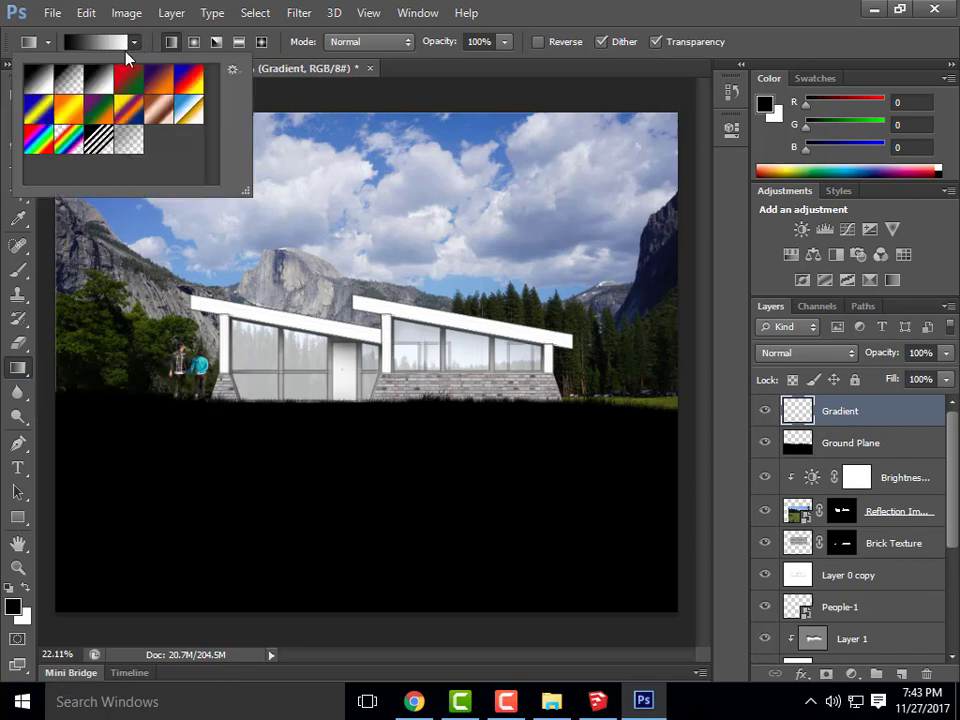
click(64, 82)
click(623, 6)
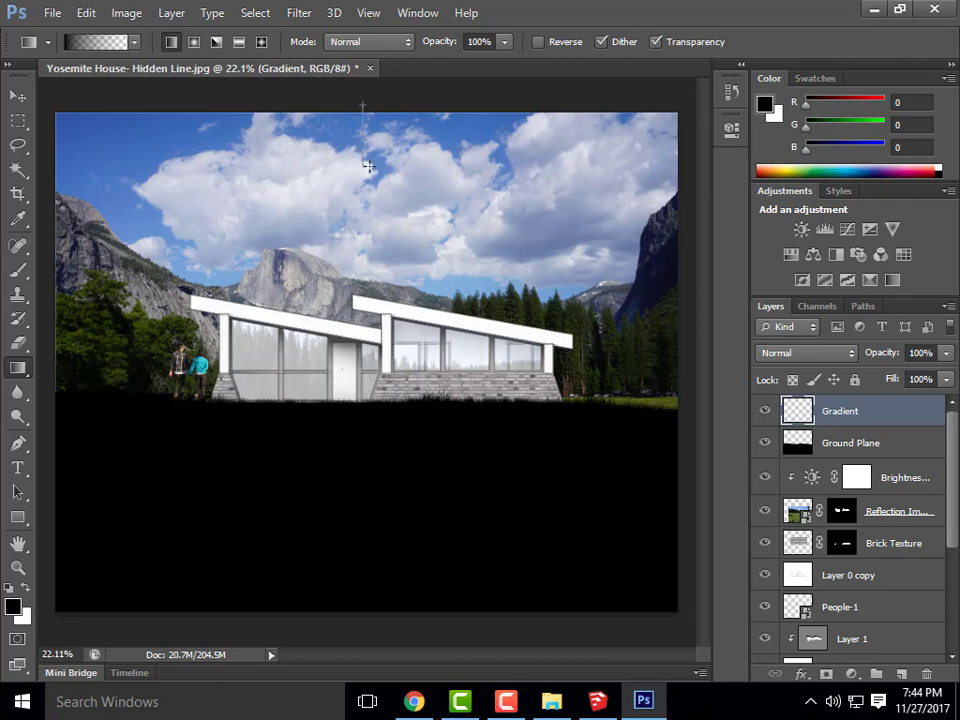
- Try a short black gradient fading down from the top edge of the sky, and undo it
drag(369, 160, 369, 162)
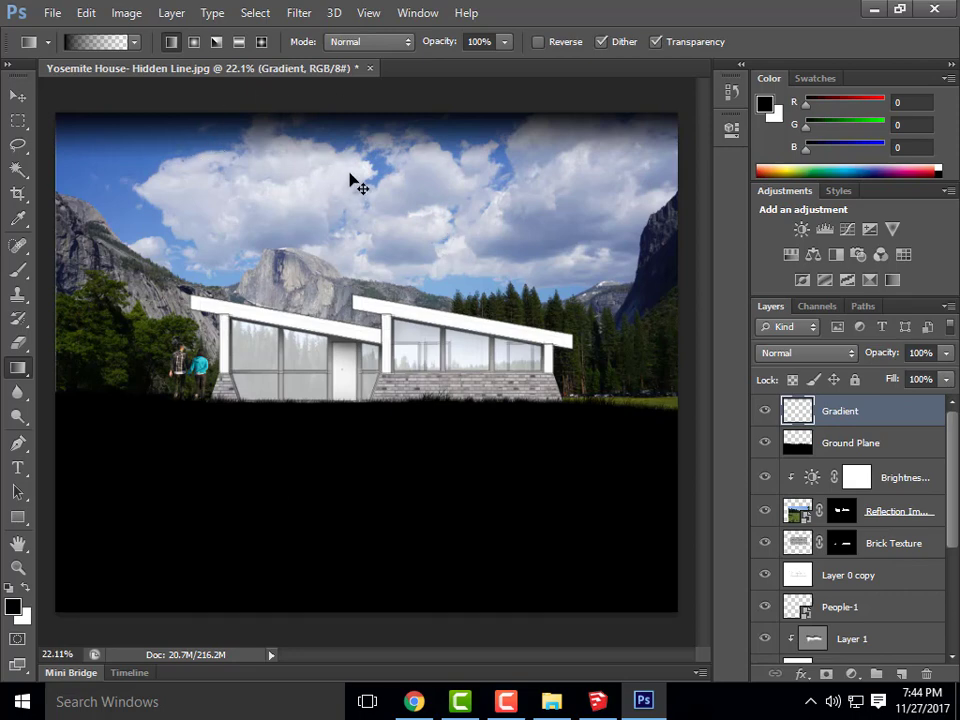
key(ctrl+z)
click(136, 44)
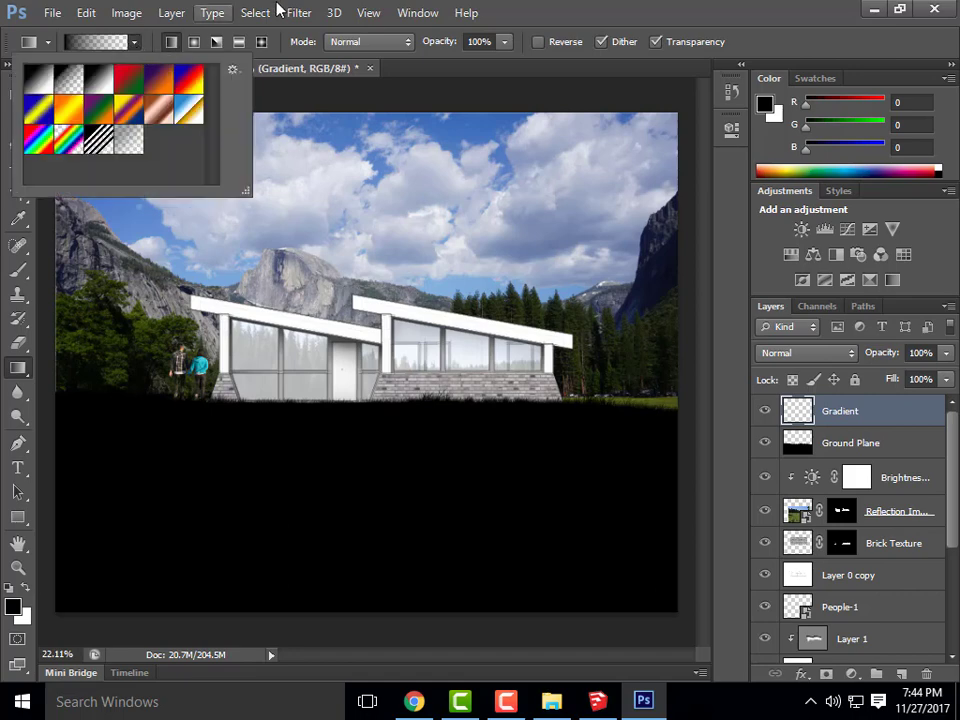
click(558, 10)
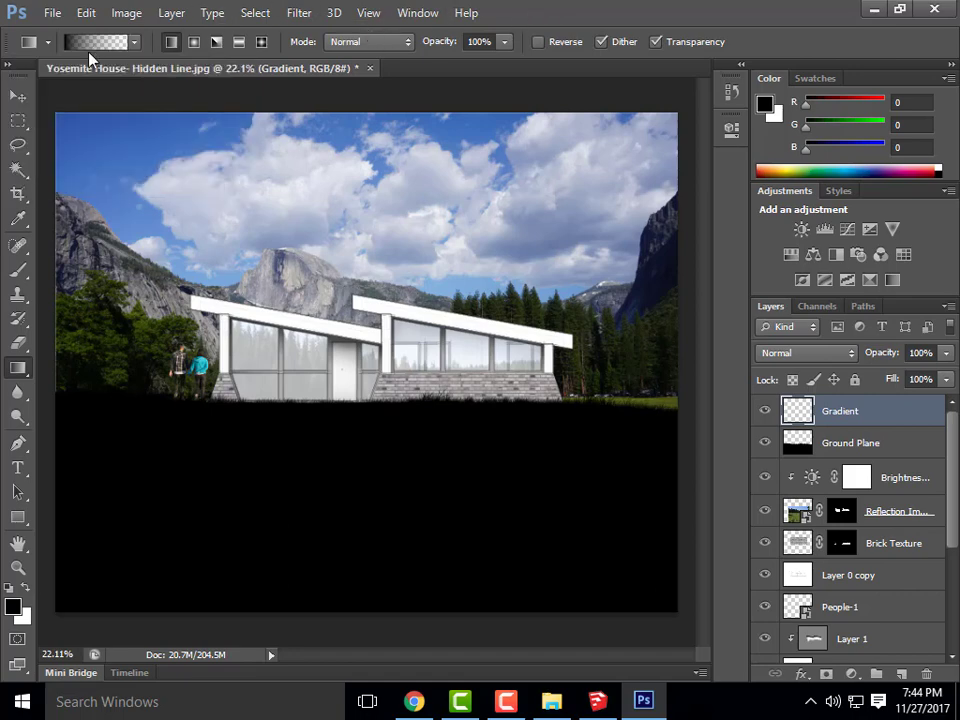
- Set the foreground colour to a near-white with R 252, G 246, B 246
click(764, 104)
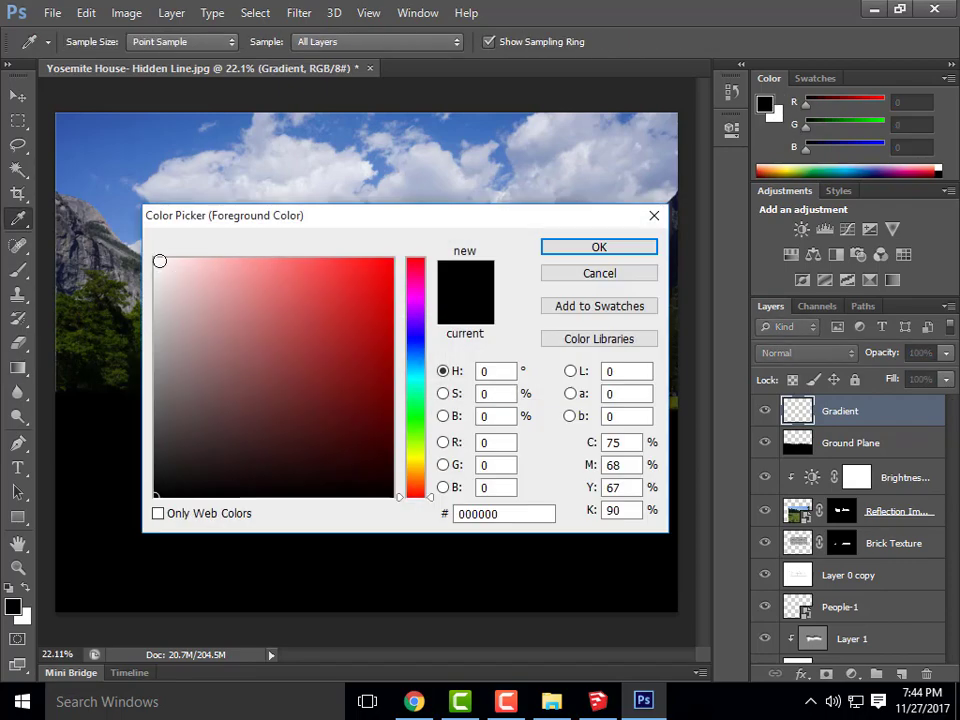
click(401, 186)
click(599, 247)
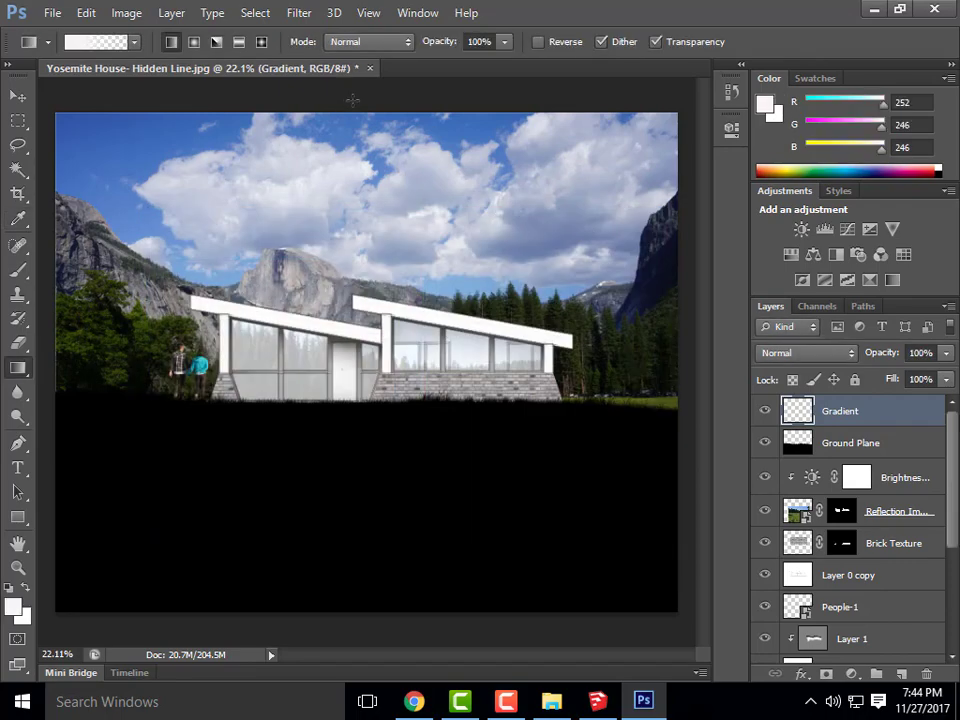
- Try near-white gradients of two different lengths fading down from the top edge of the sky, undoing each one
drag(349, 164, 350, 166)
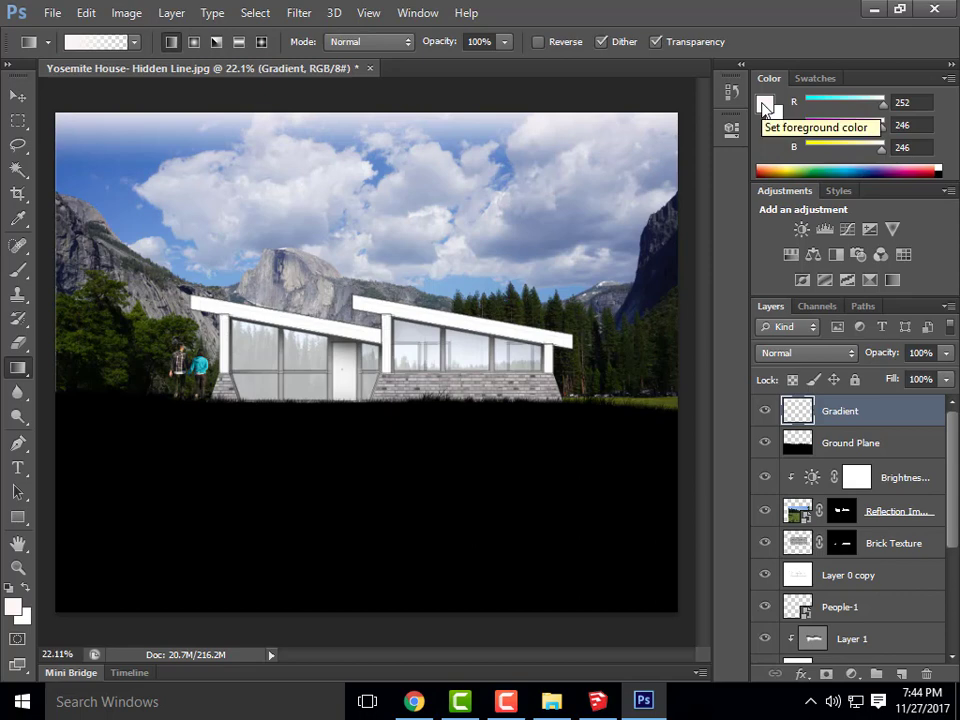
key(ctrl+z)
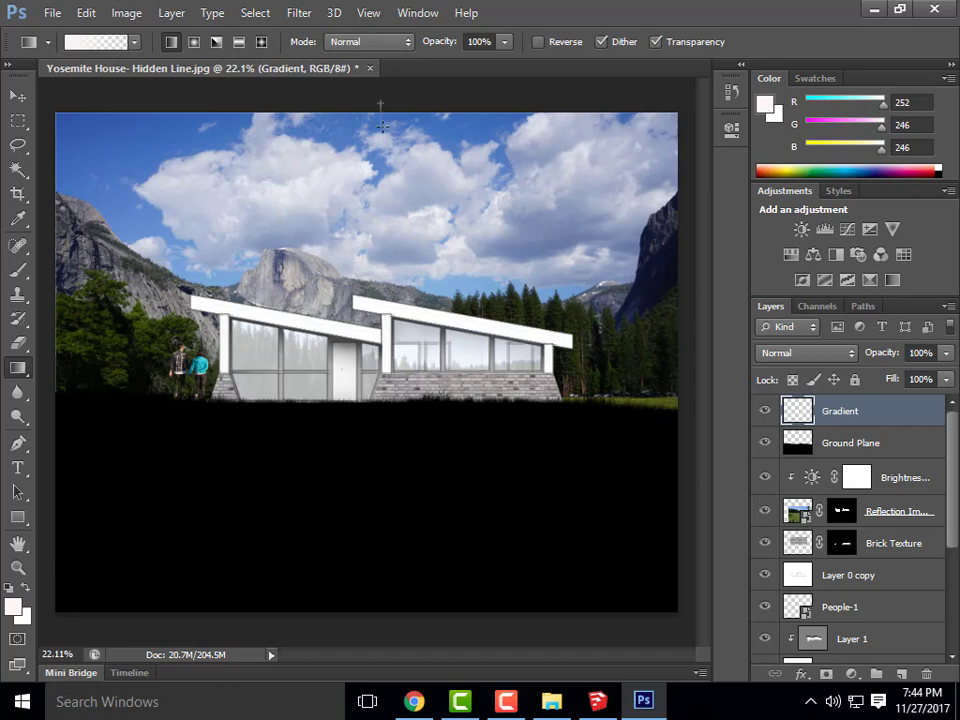
drag(381, 127, 381, 128)
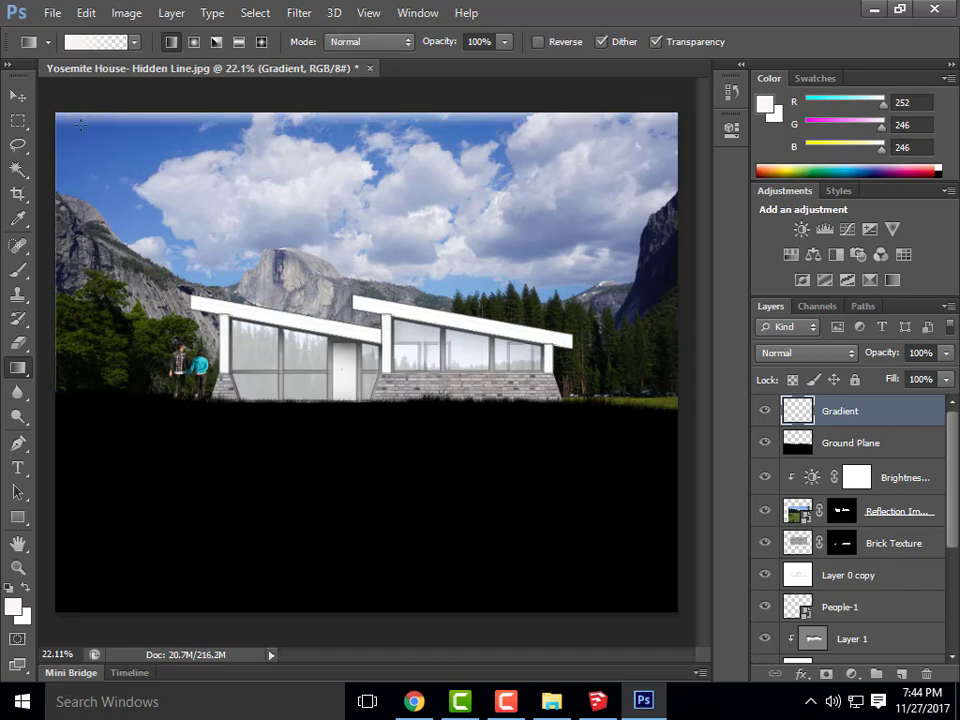
key(ctrl+z)
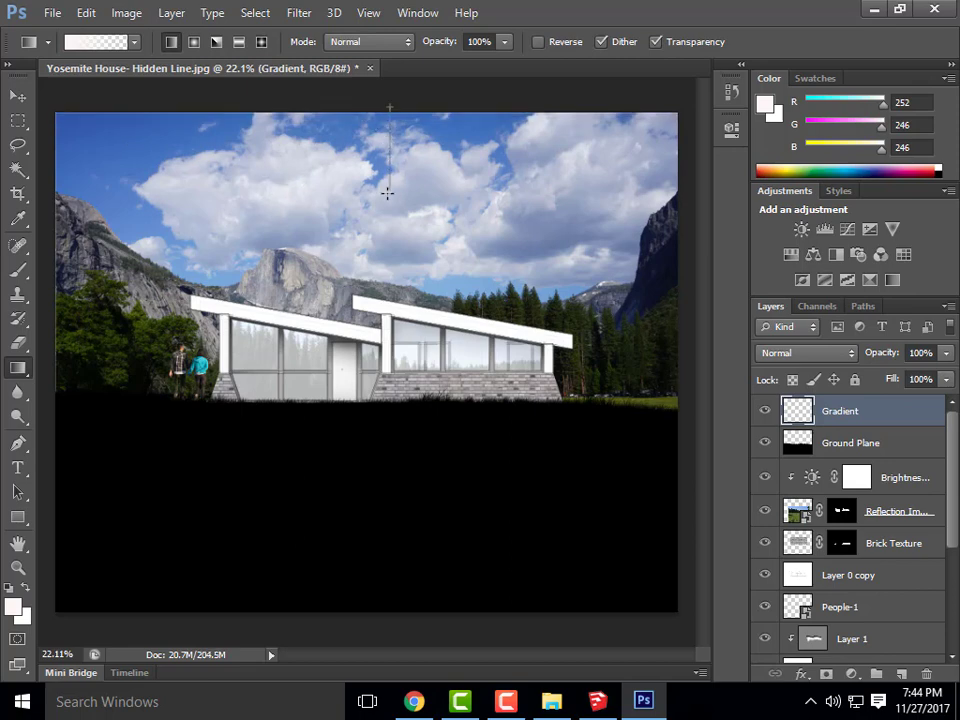
- Try two more near-white linear gradients fading down from above the sky's top edge, undoing each one
drag(387, 192, 388, 194)
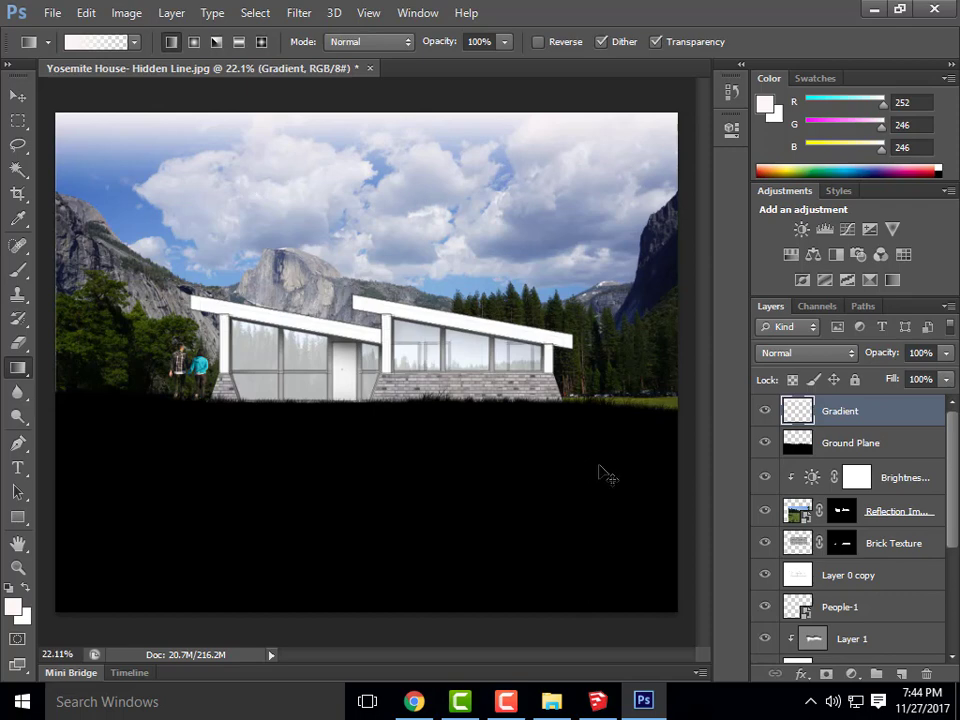
key(ctrl+z)
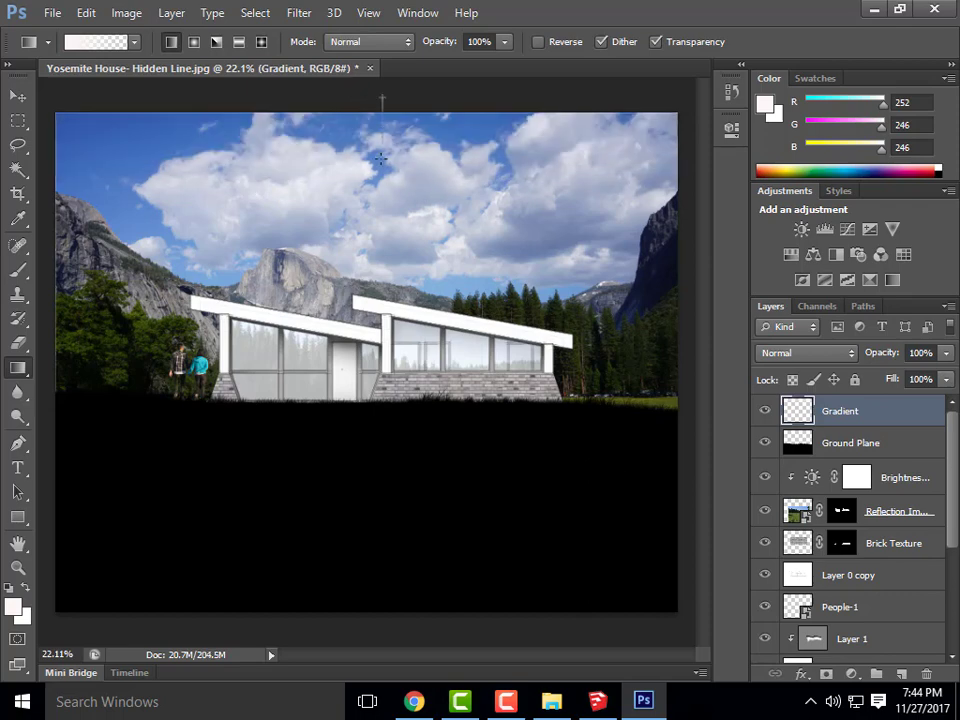
drag(380, 193, 381, 194)
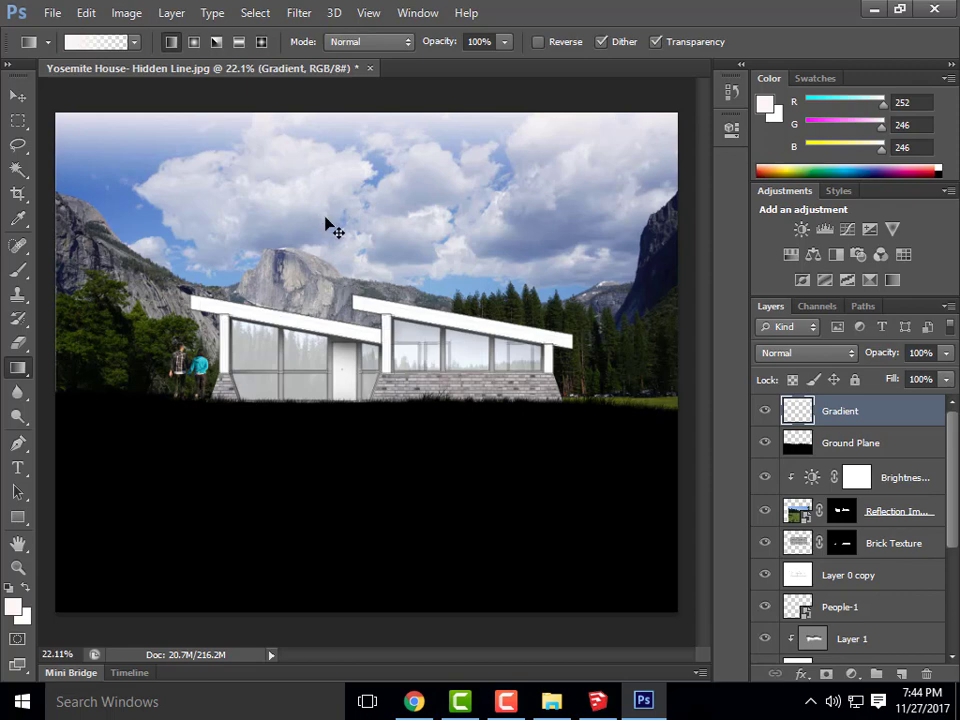
key(ctrl+z)
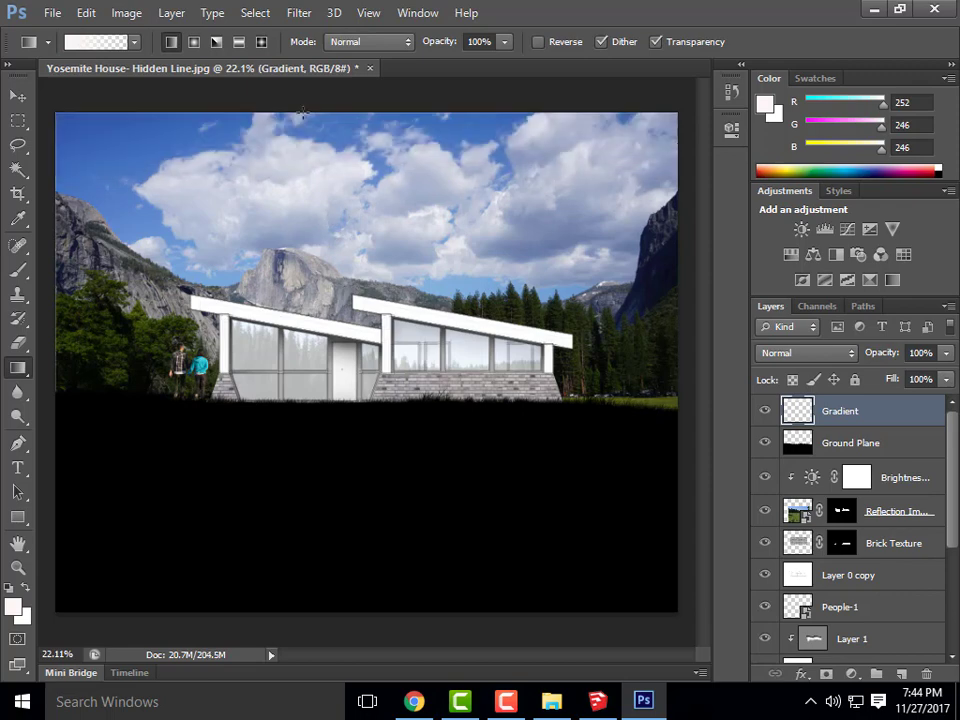
- Switch the gradient style to radial and set the foreground colour to a pale yellow with R 254, G 248, B 198
click(194, 42)
drag(644, 150, 637, 237)
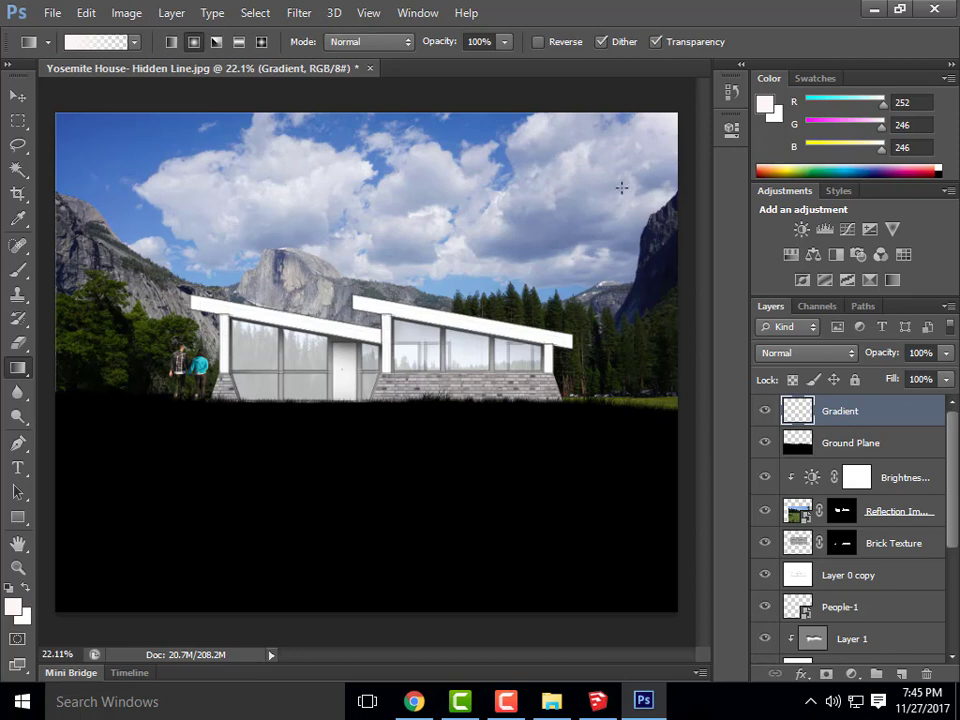
click(766, 105)
click(412, 461)
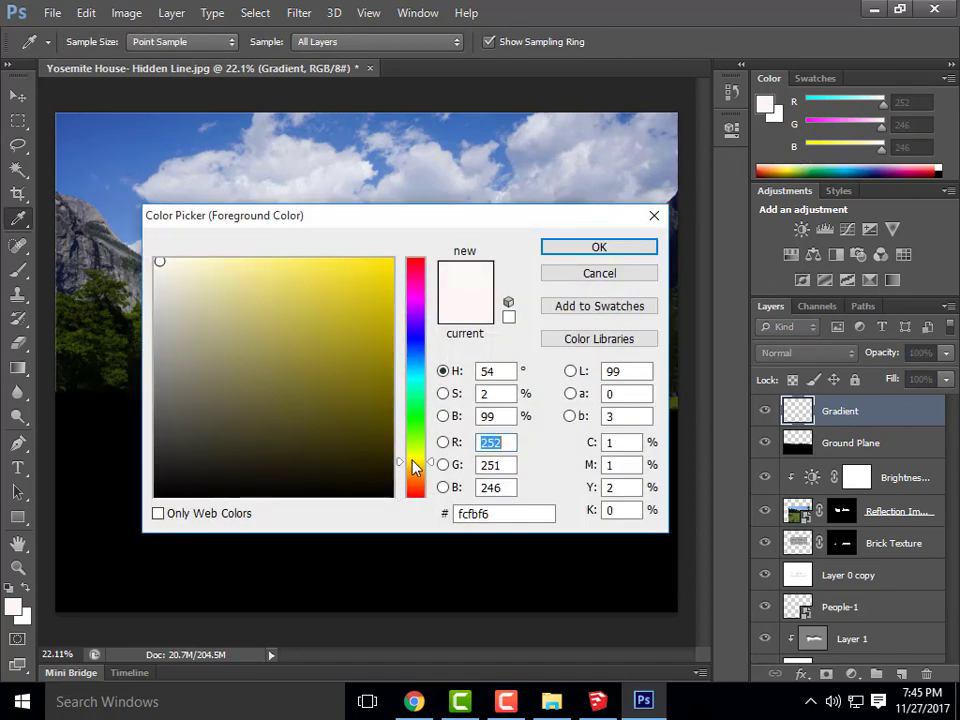
drag(222, 288, 207, 259)
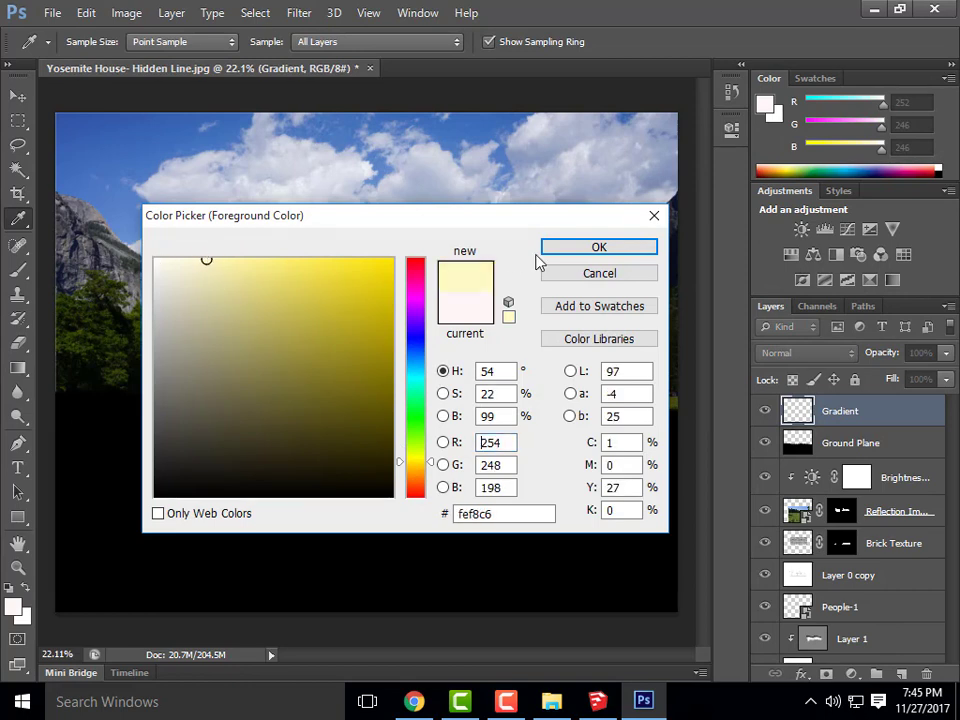
click(570, 247)
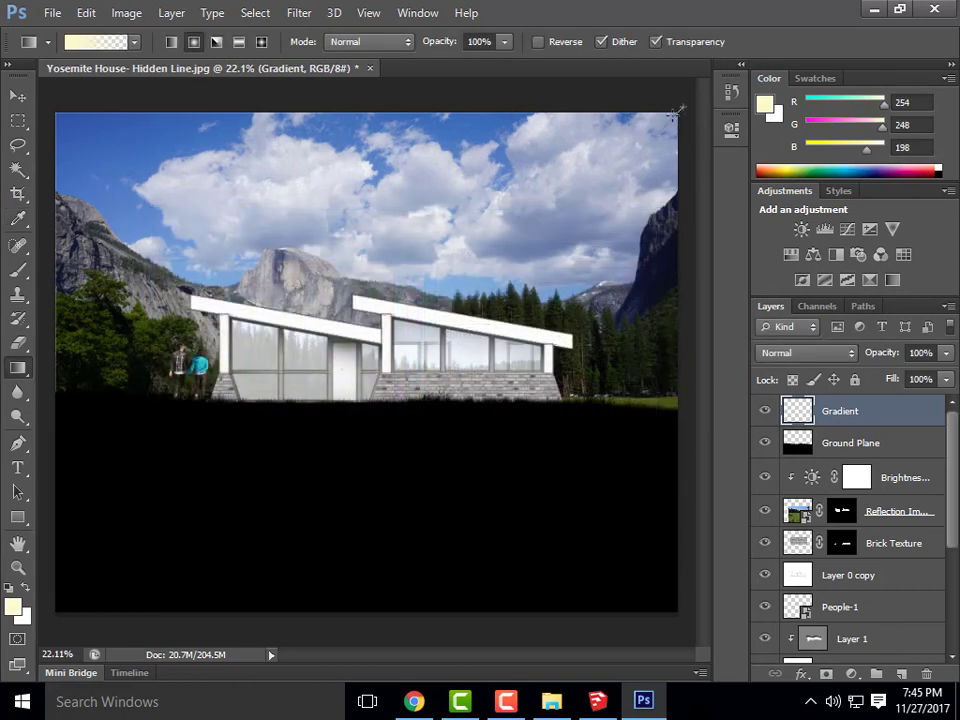
- Apply a pale yellow radial gradient from the sky's upper-right corner to the trees right of the house, undoing a shorter first attempt
drag(659, 137, 602, 190)
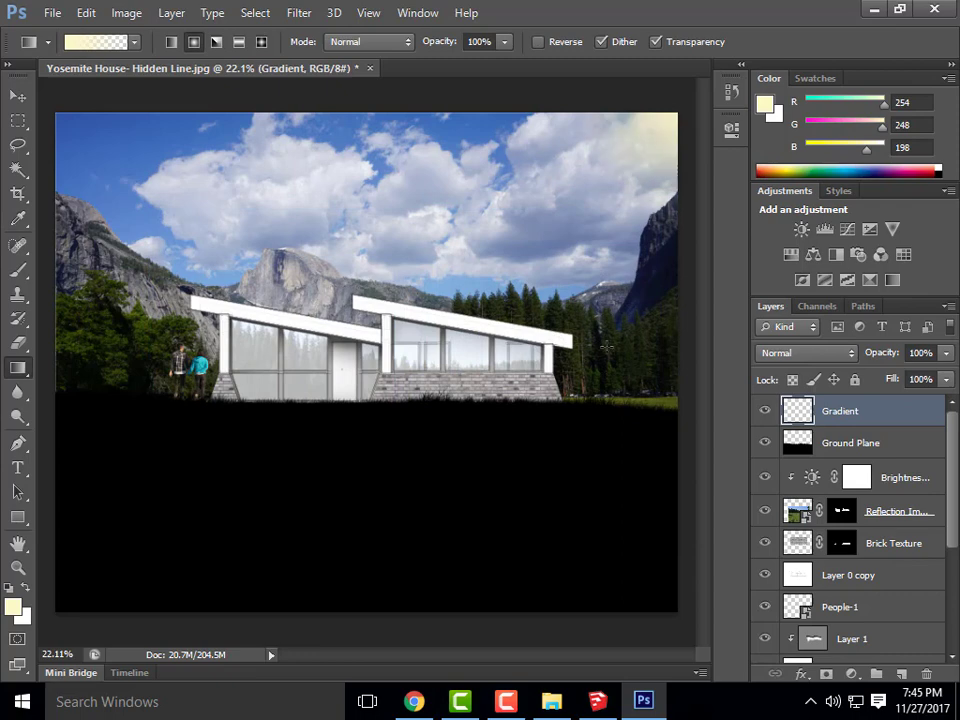
key(ctrl+z)
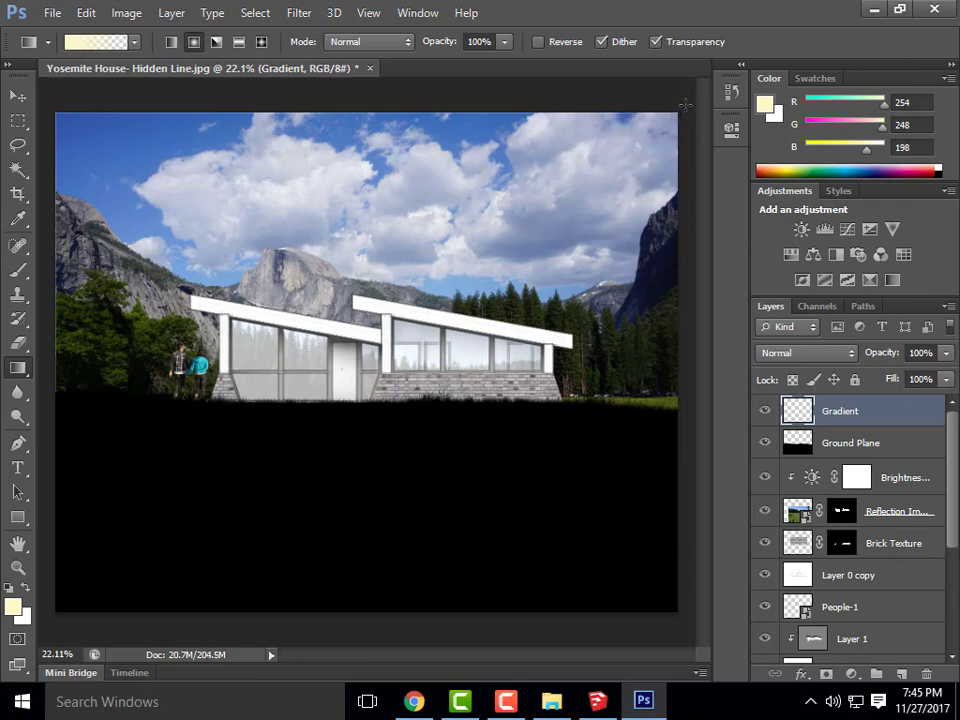
drag(685, 105, 606, 372)
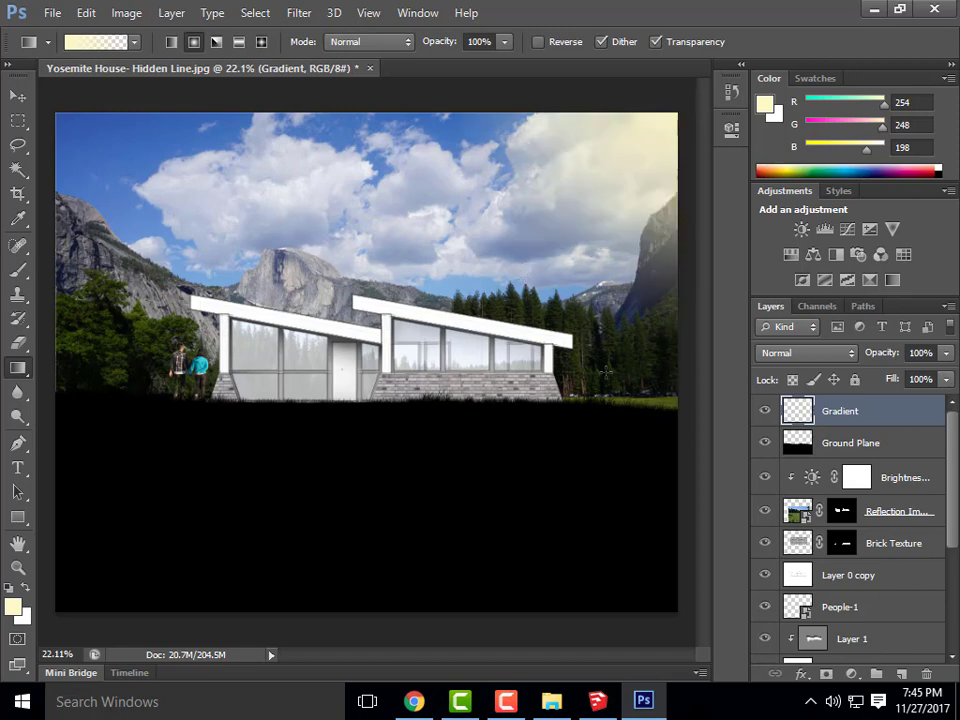
- Set the Gradient layer's opacity to 50% and compare the image with and without the change
click(875, 352)
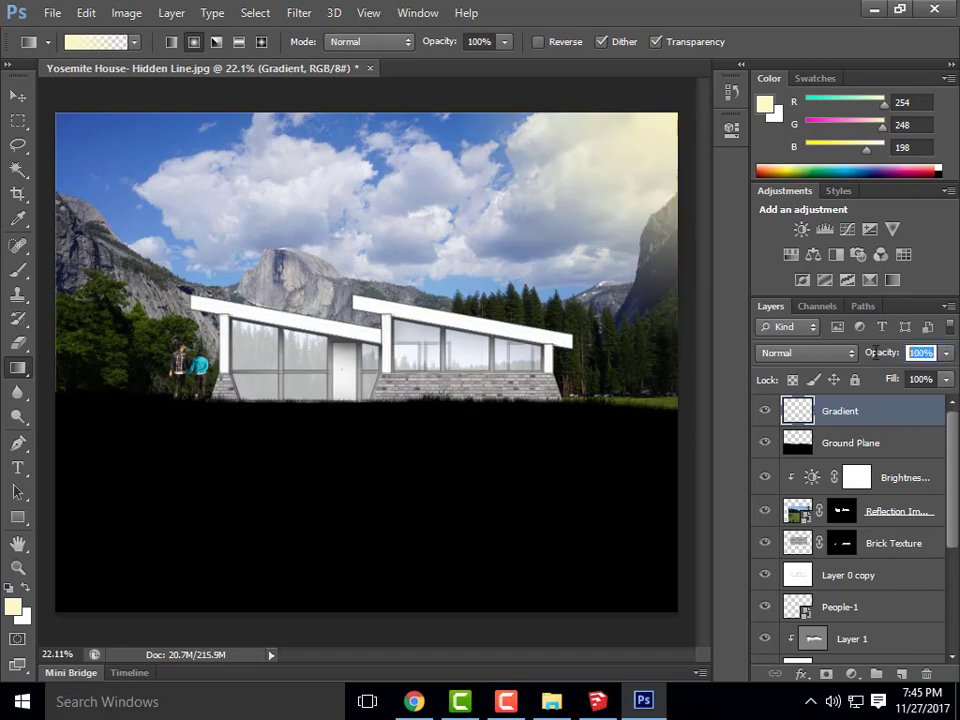
text(50)
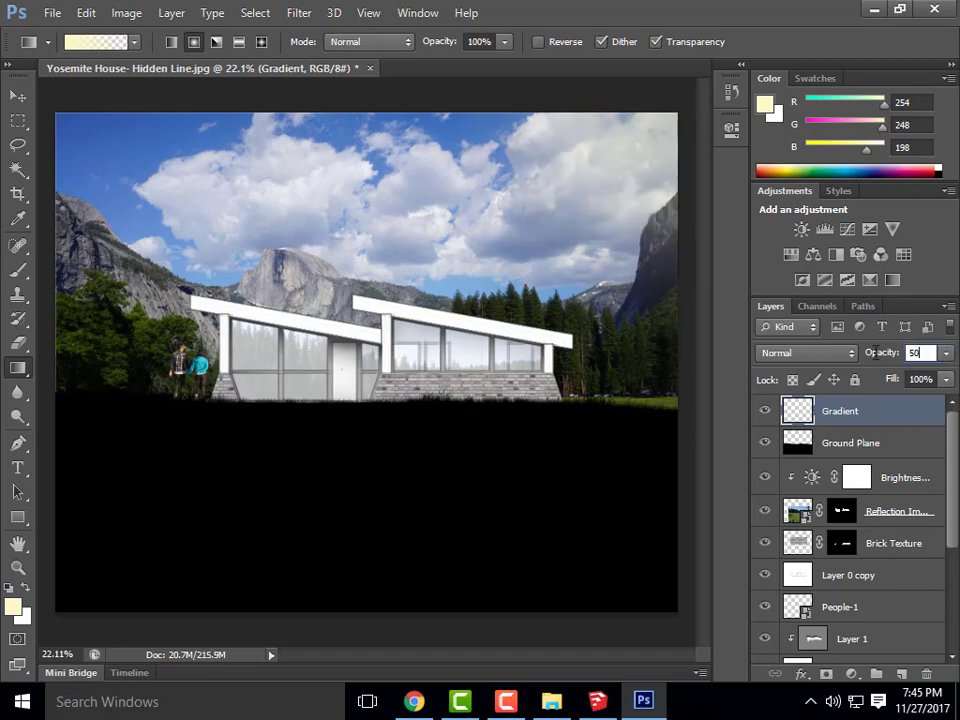
key(ctrl+z)
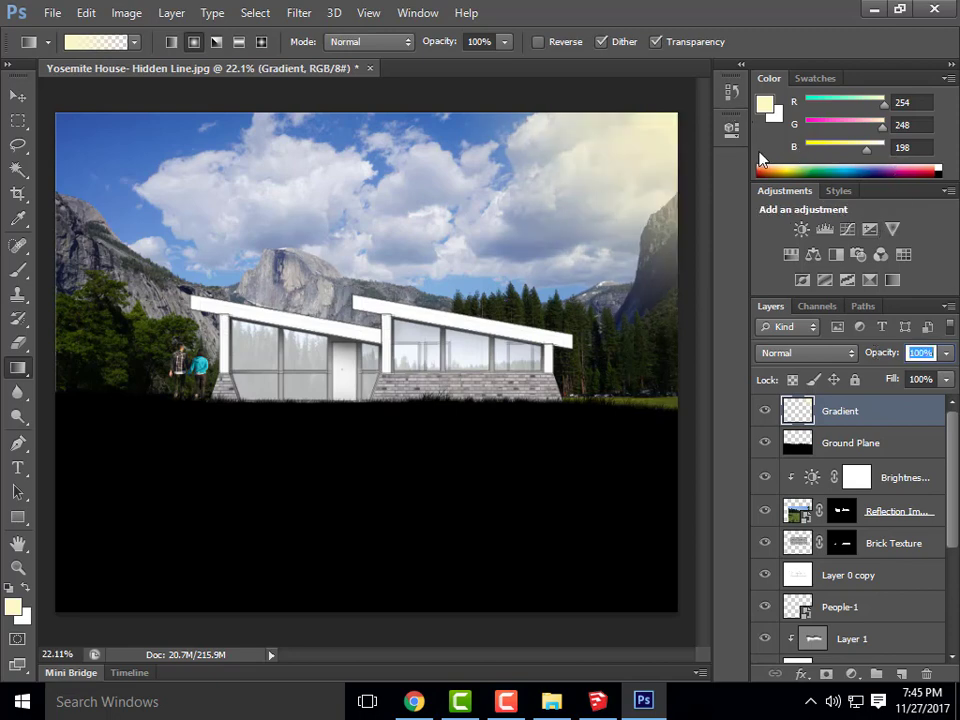
key(ctrl+z)
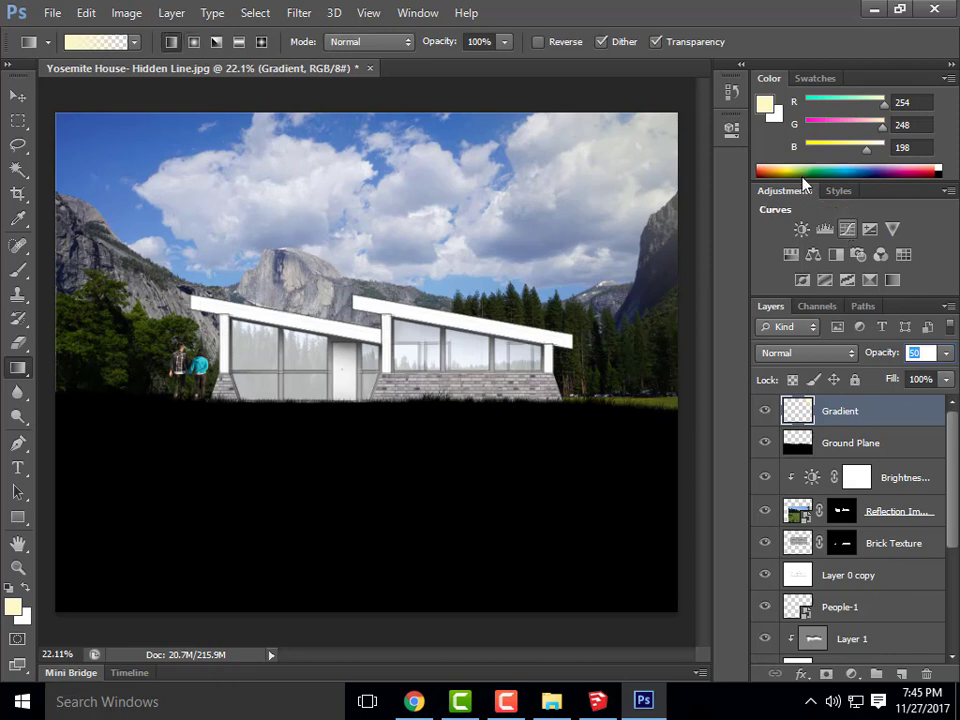
- Set the foreground colour to a near-white with R 253, G 253, B 249
click(765, 104)
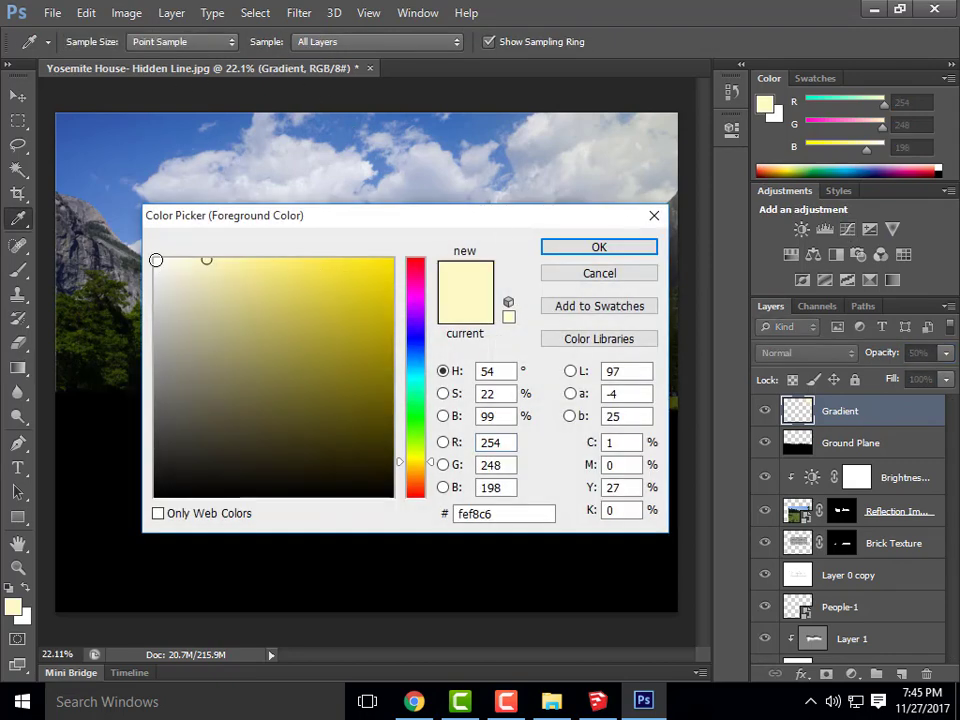
click(447, 176)
click(584, 244)
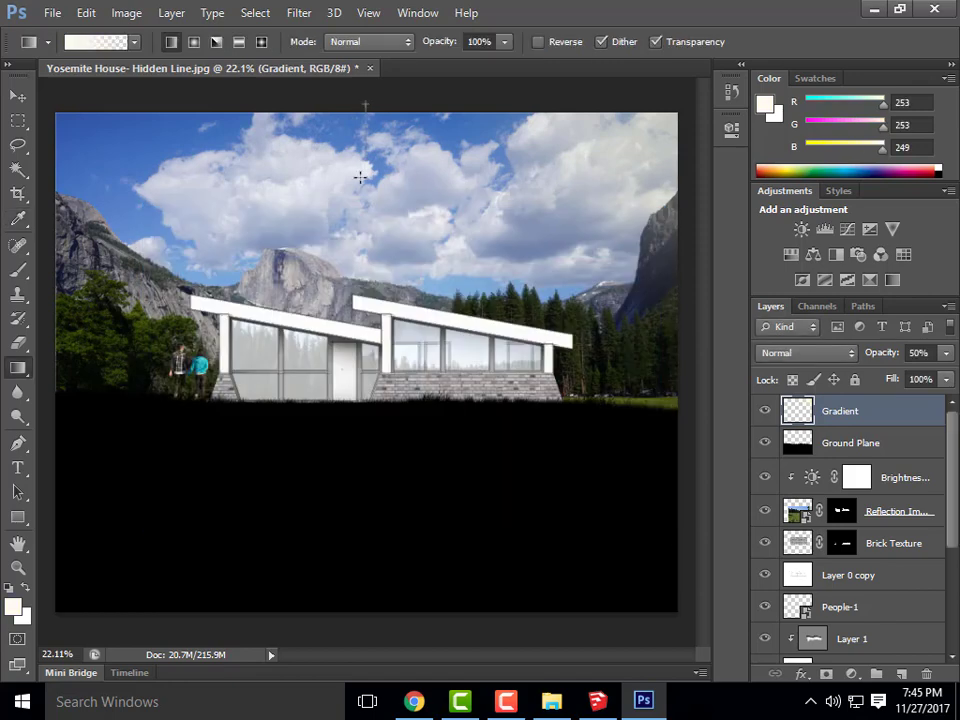
- Add a near-white linear gradient fading down from the sky's top edge, and set the Gradient layer's opacity to 100%
drag(360, 177, 361, 222)
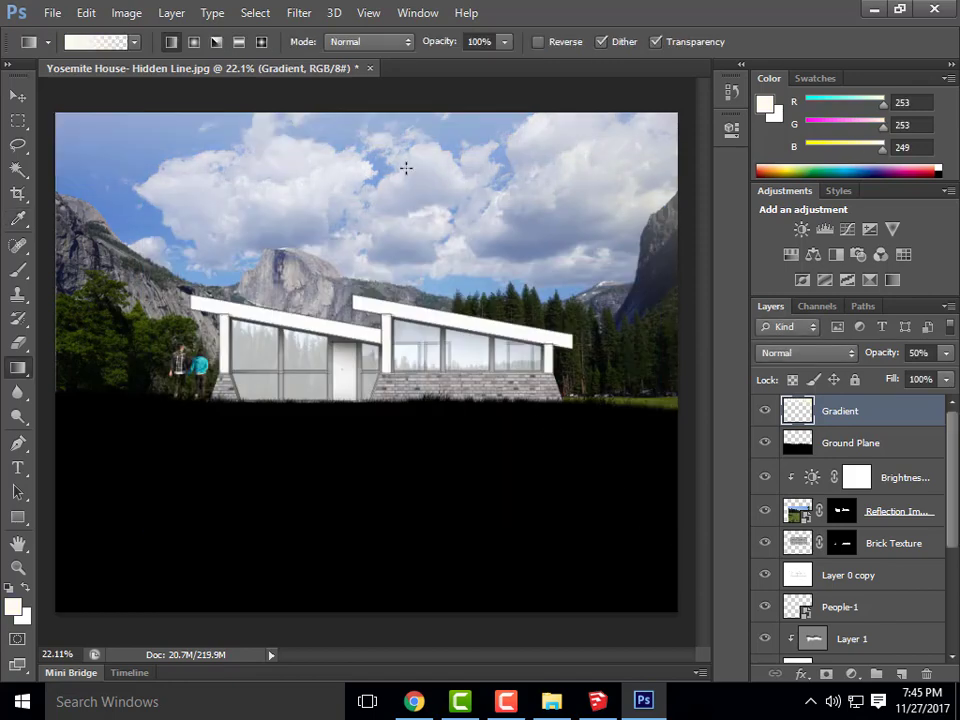
click(917, 352)
text(100)
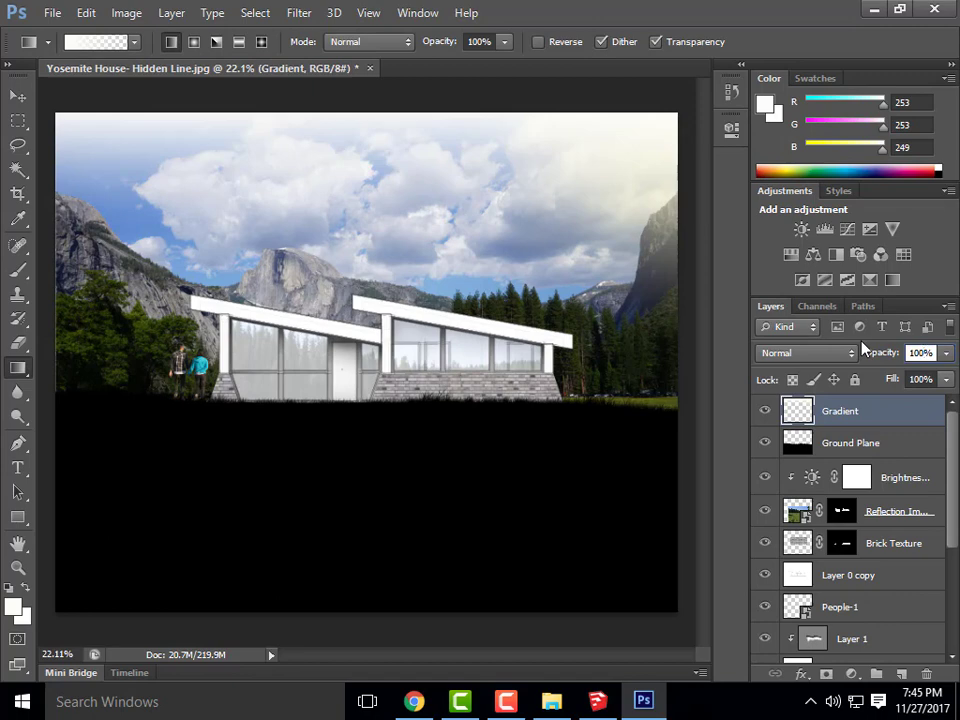
click(509, 702)
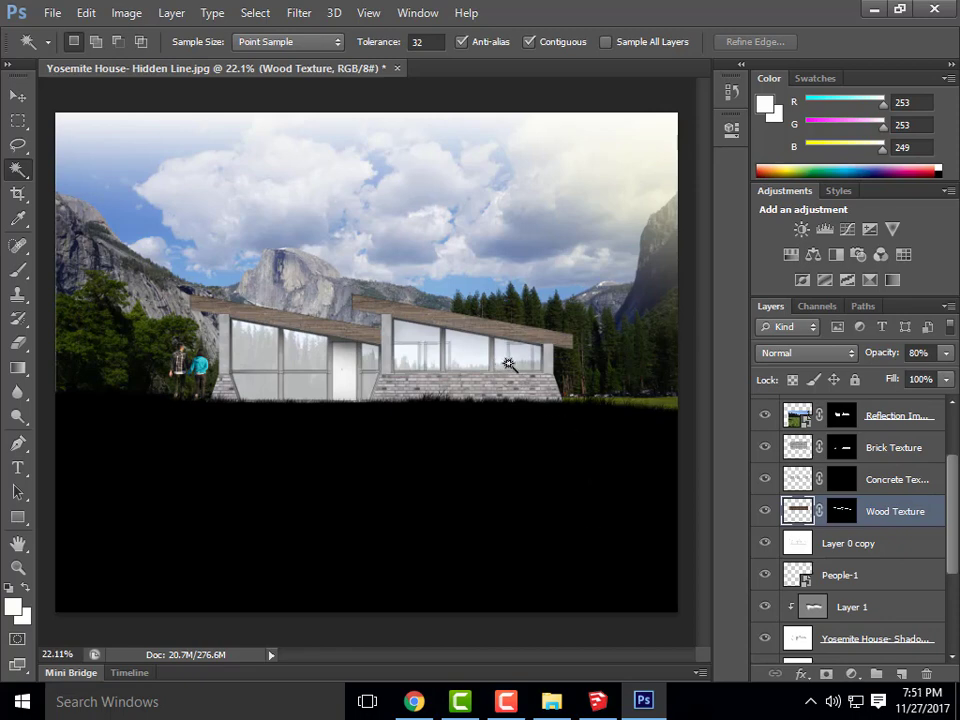
scroll(325, 321, down, 1)
scroll(325, 321, up, 2)
scroll(310, 270, down, 1)
key(alt)
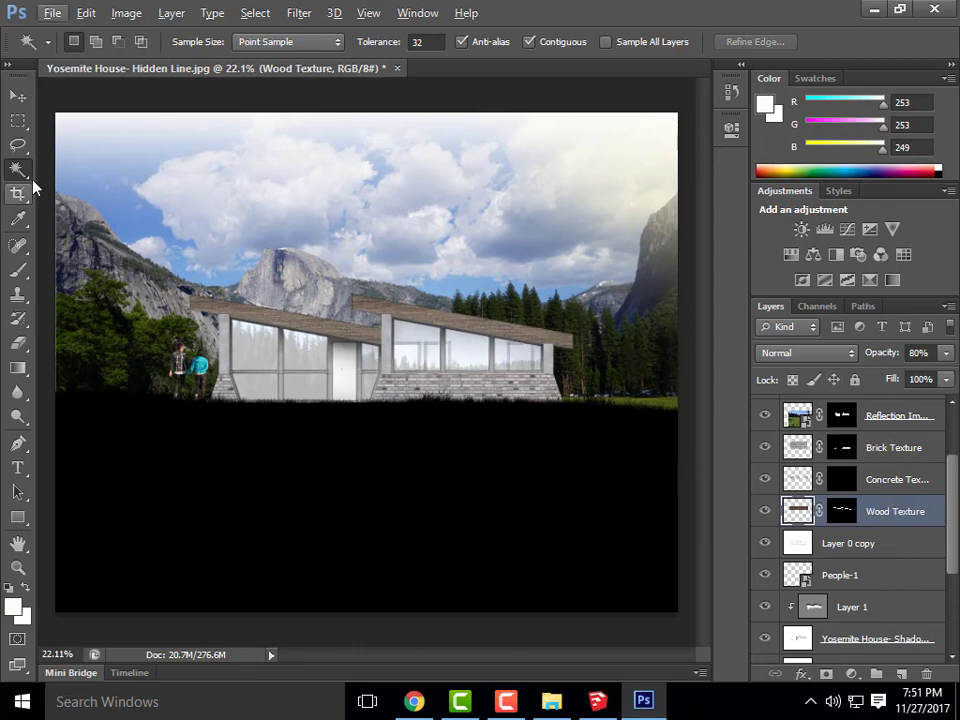
- Crop the image to a wider format by trimming most of the black ground and a strip of the upper sky
click(18, 121)
click(18, 193)
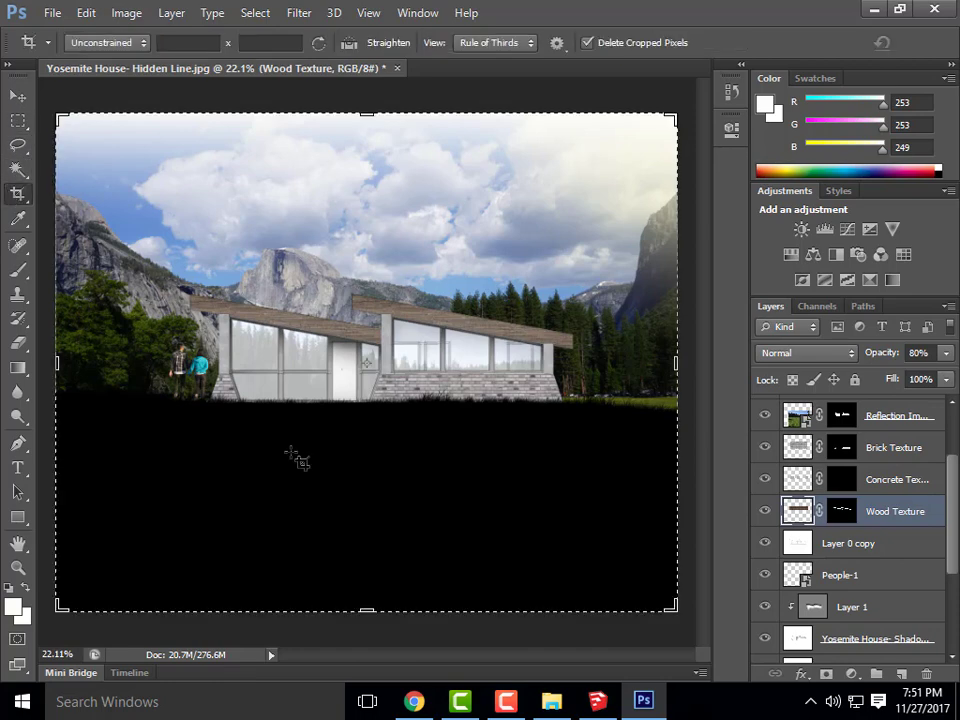
drag(366, 616, 377, 535)
mouse_move(377, 190)
mouse_down()
mouse_move(371, 231)
mouse_move(383, 187)
mouse_move(367, 201)
mouse_up()
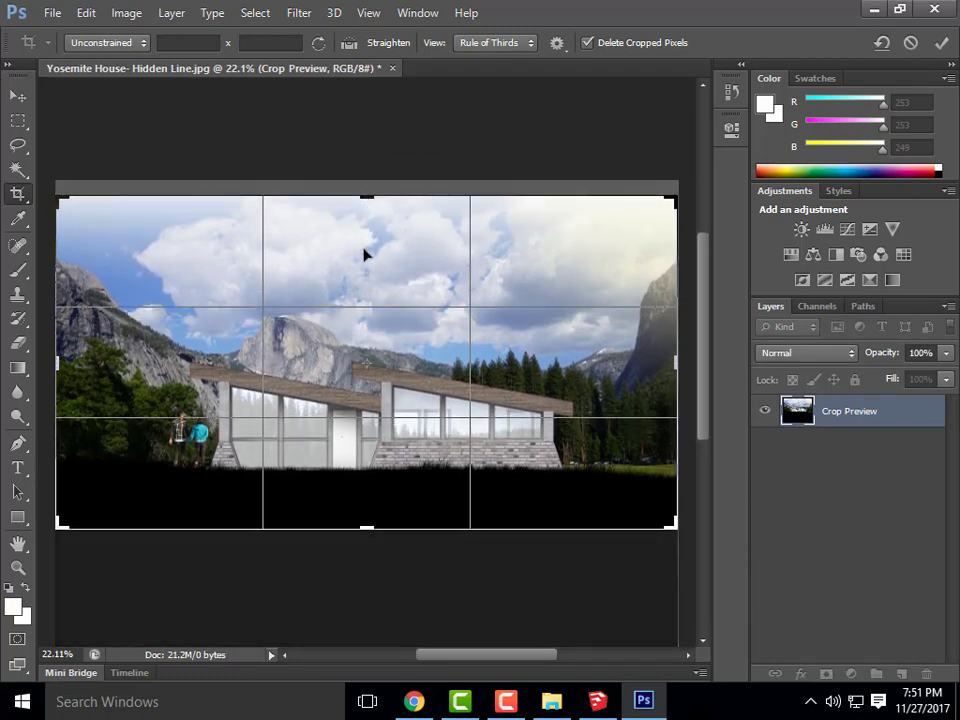
click(17, 96)
click(446, 275)
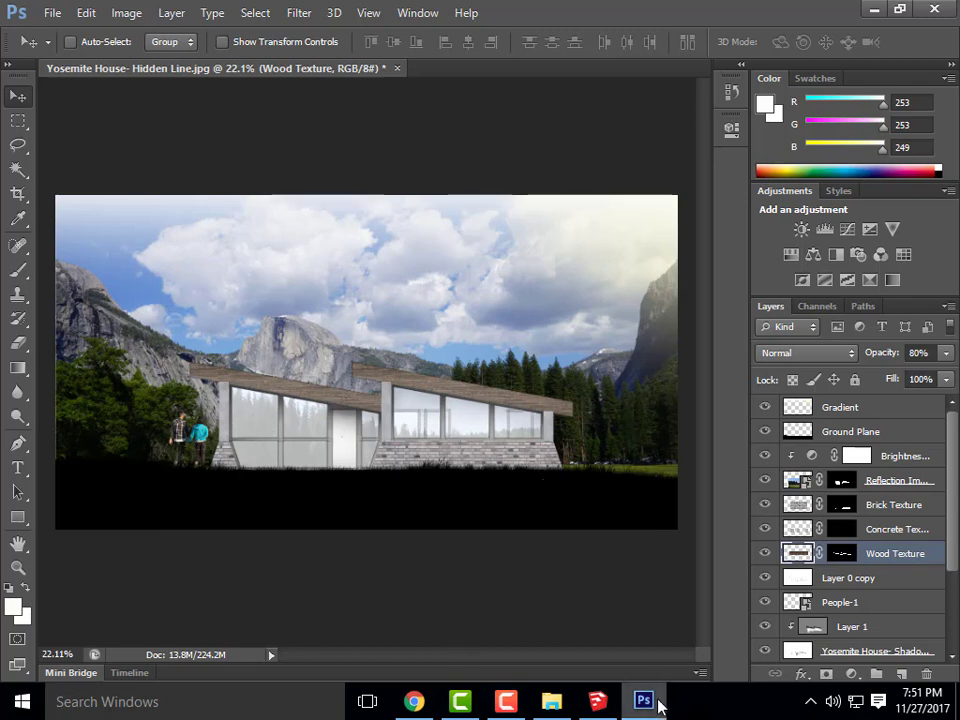
- Hide the mountain background, People-1 and Ground Plane layers
mouse_move(658, 703)
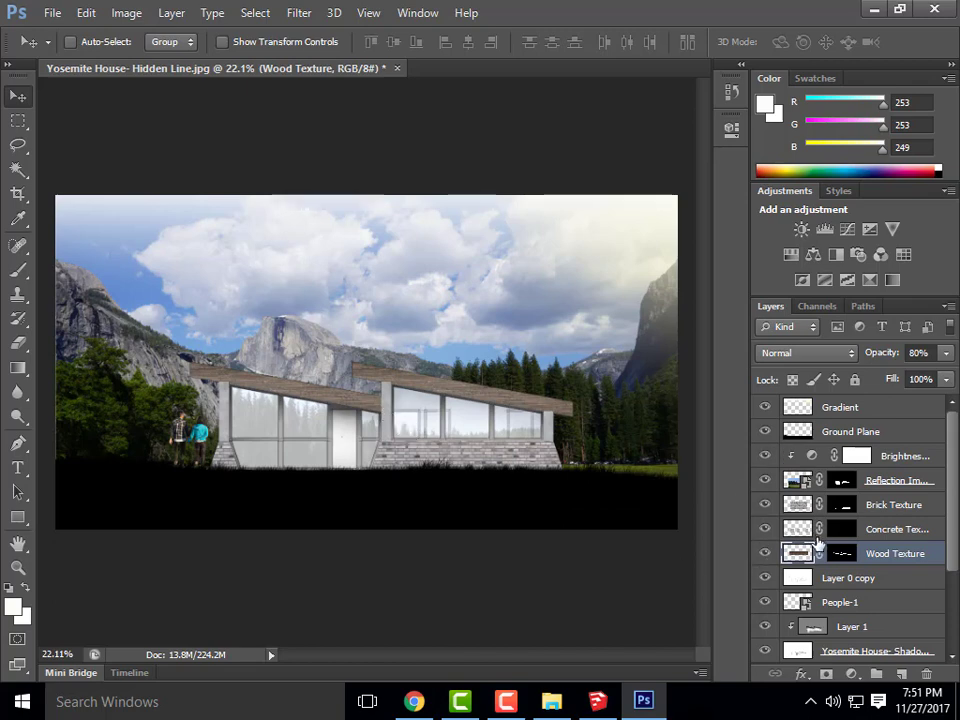
scroll(885, 580, down, 5)
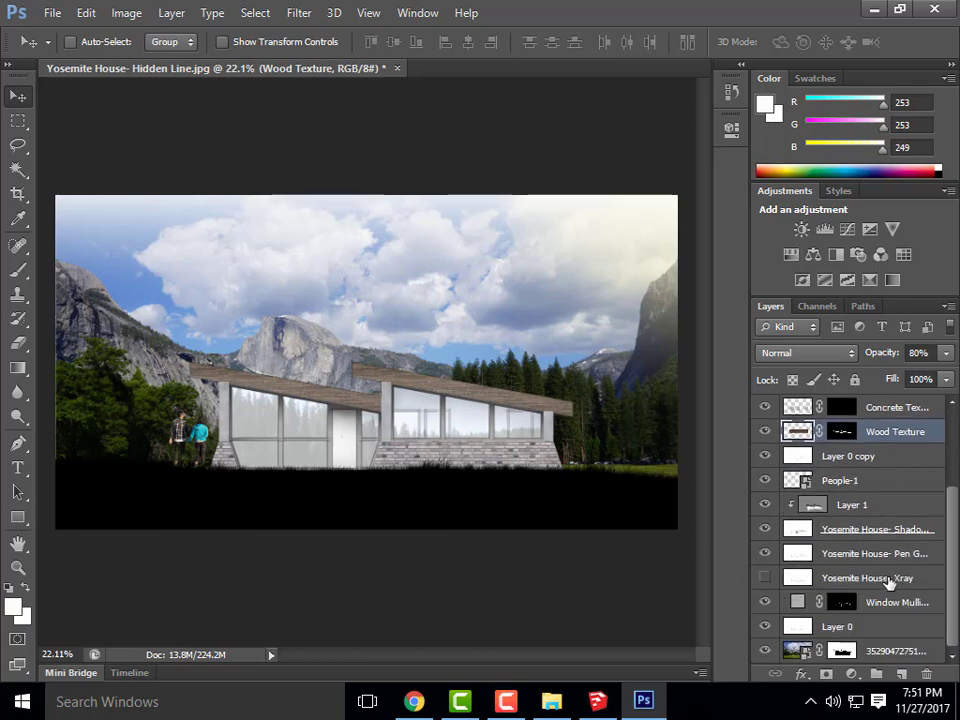
click(765, 652)
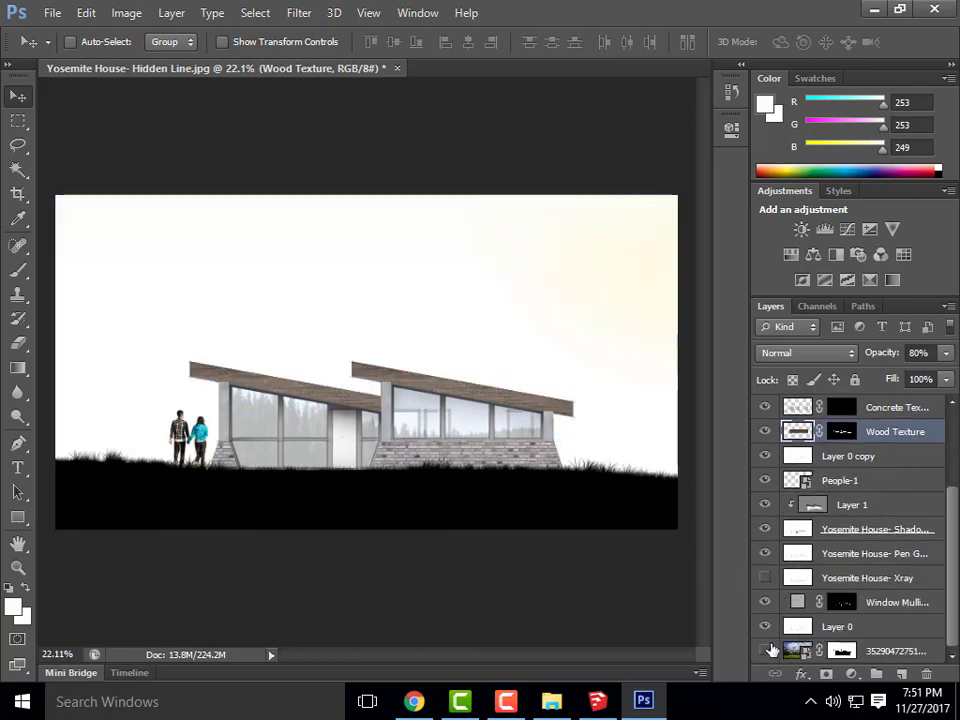
click(766, 482)
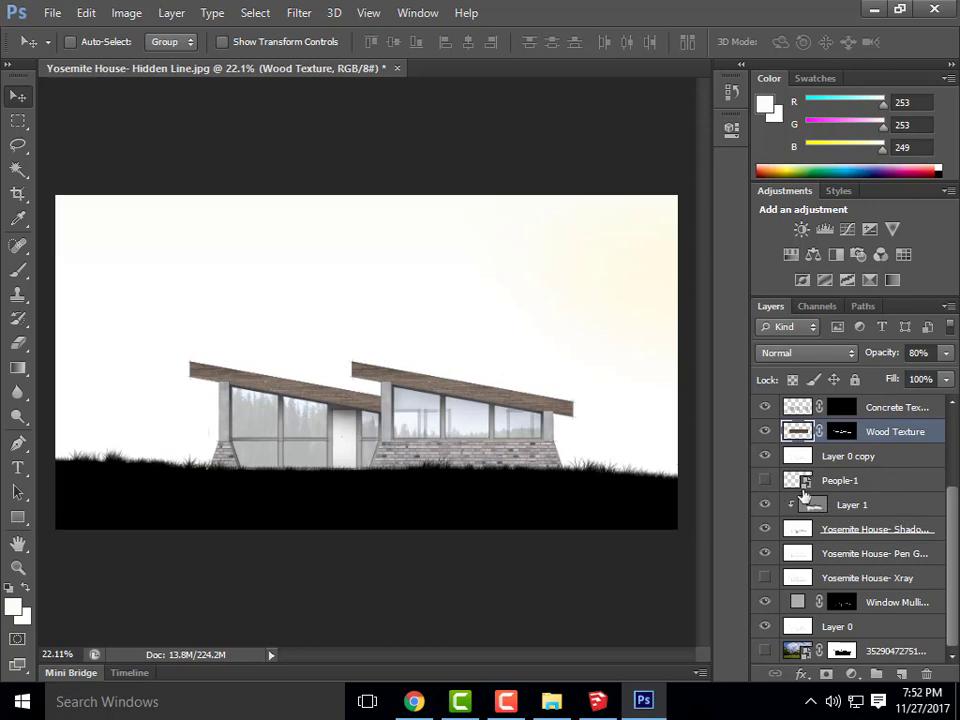
scroll(870, 478, up, 3)
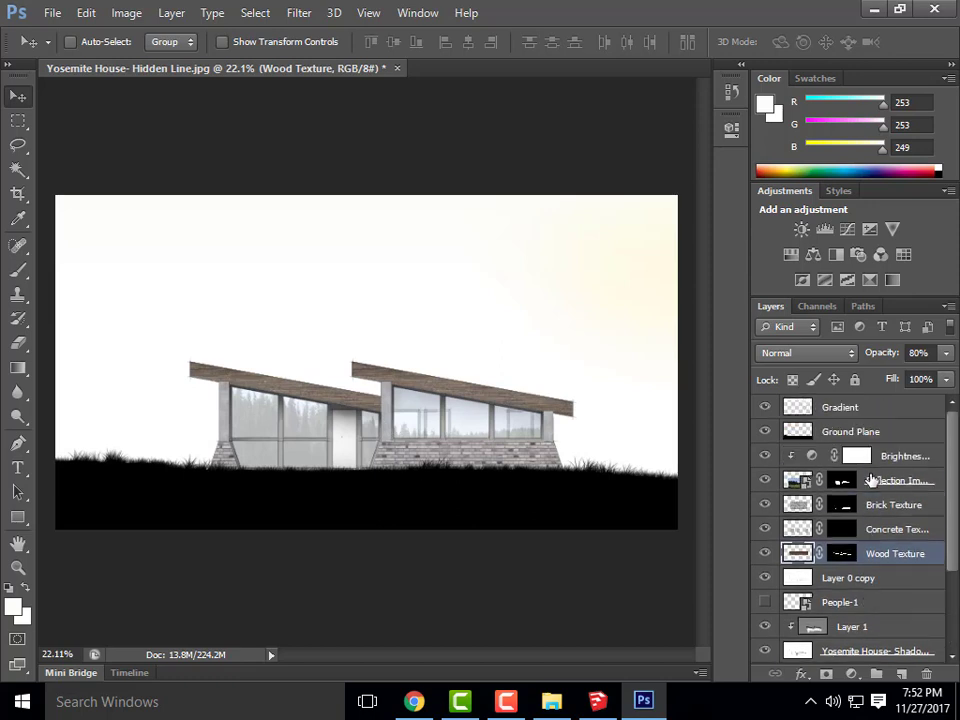
click(764, 433)
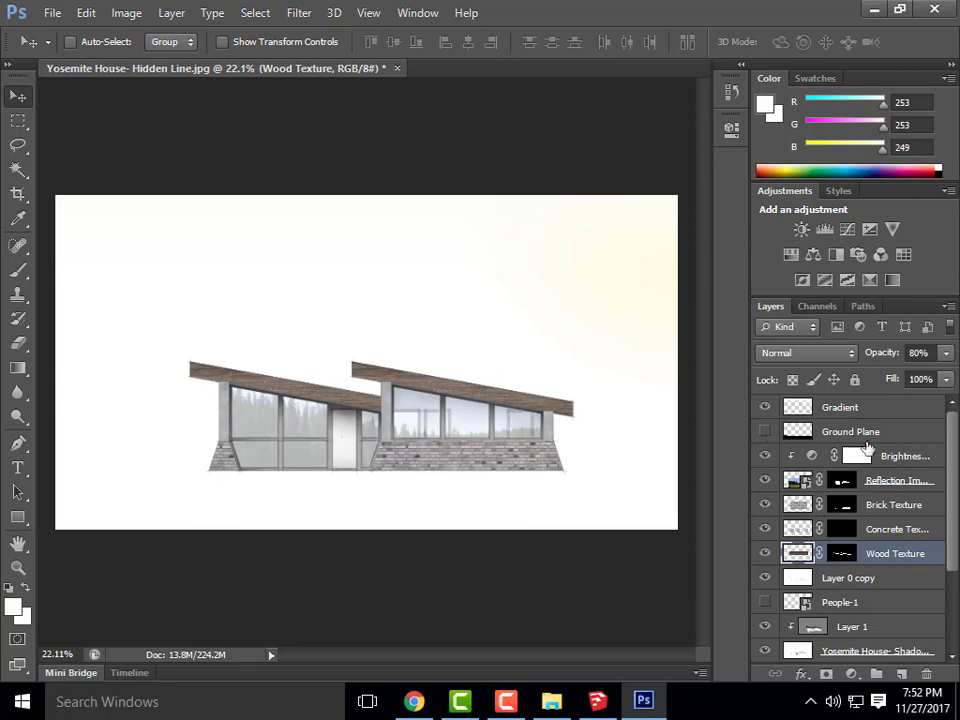
- Make the Ground Plane, People-1, Yosemite House- Xray and mountain background layers visible
click(764, 431)
scroll(762, 520, down, 3)
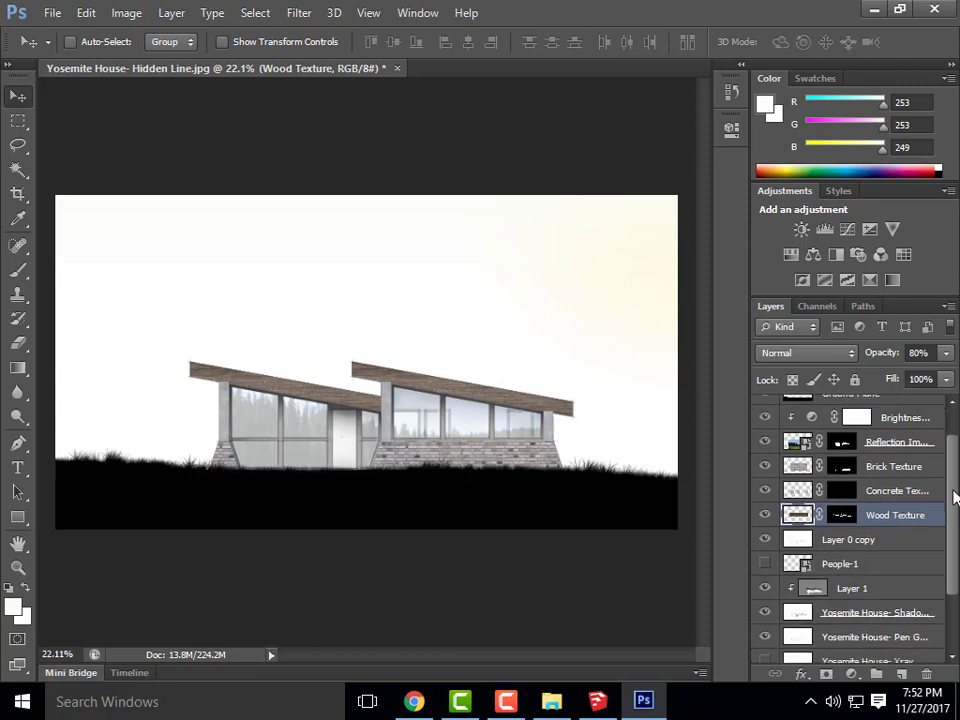
click(762, 537)
scroll(949, 455, down, 2)
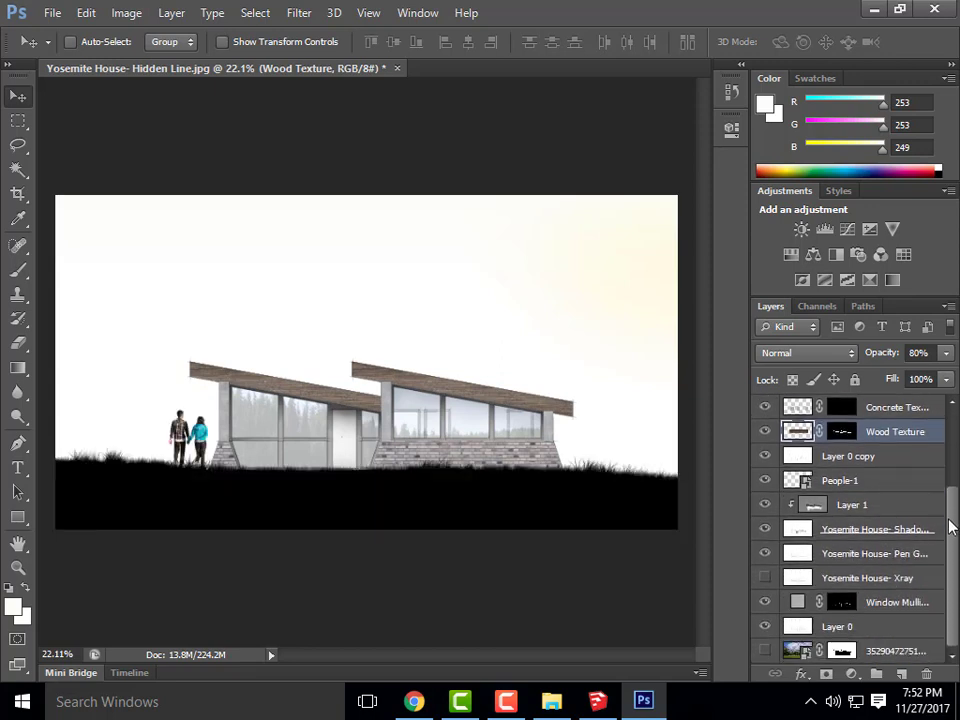
click(764, 578)
click(764, 650)
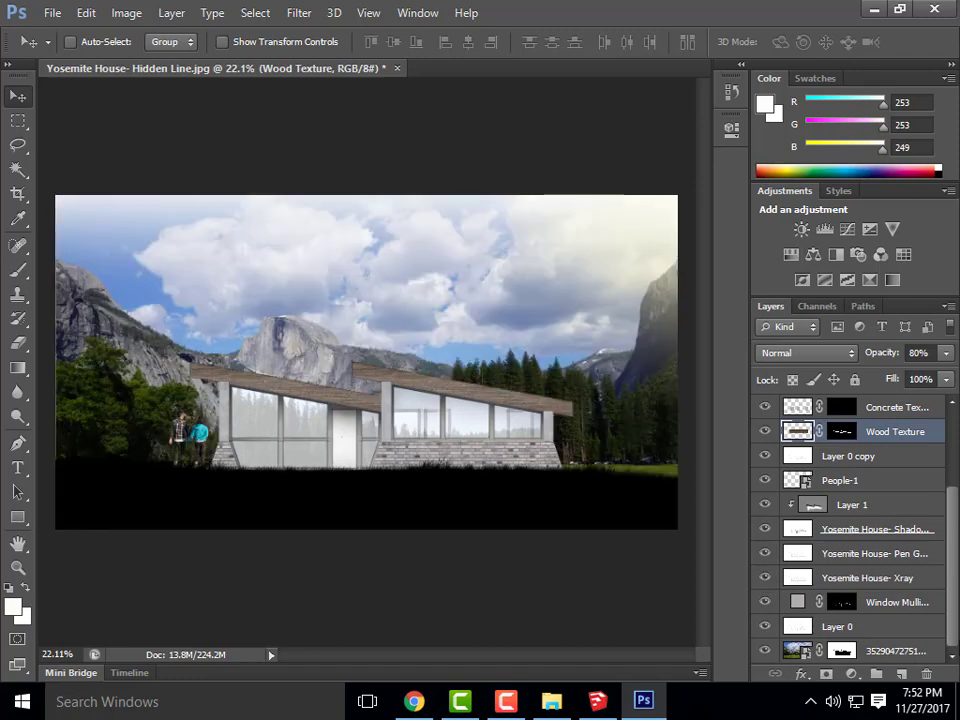